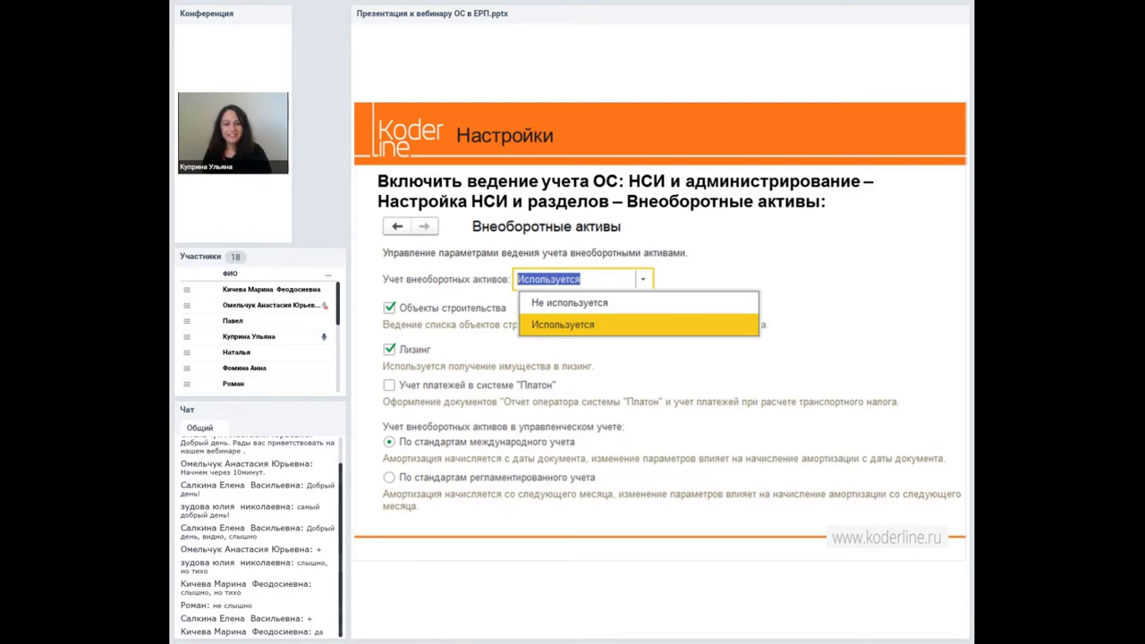
key(Right)
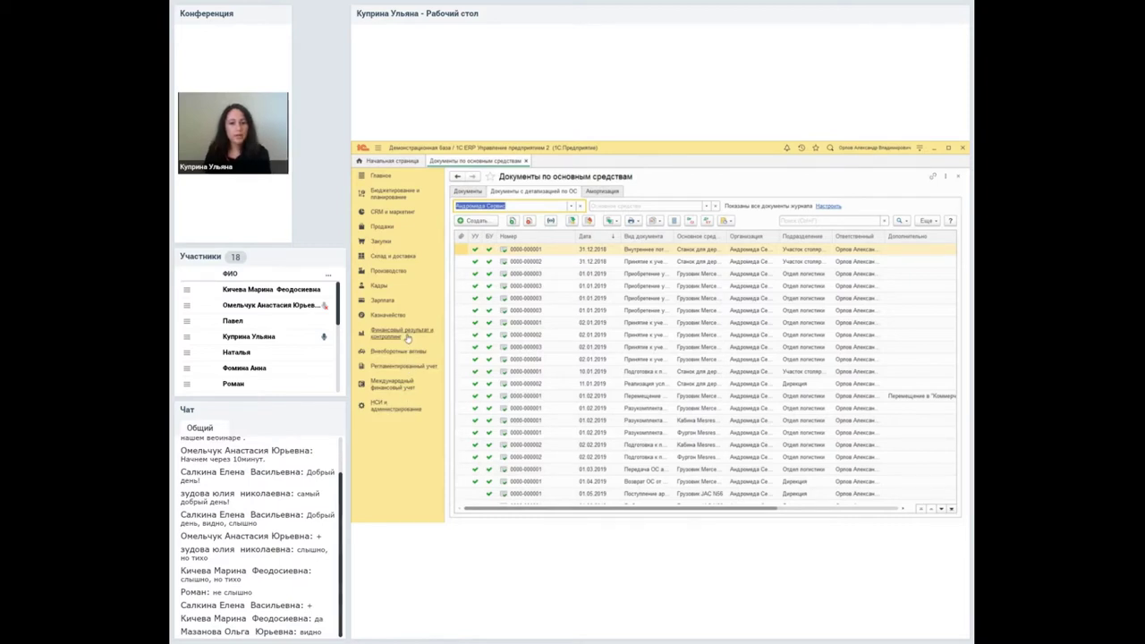
- Open the expense item Поступление ОС from the Стоимость внеоборотных активов group in the Статьи расходов list
click(404, 336)
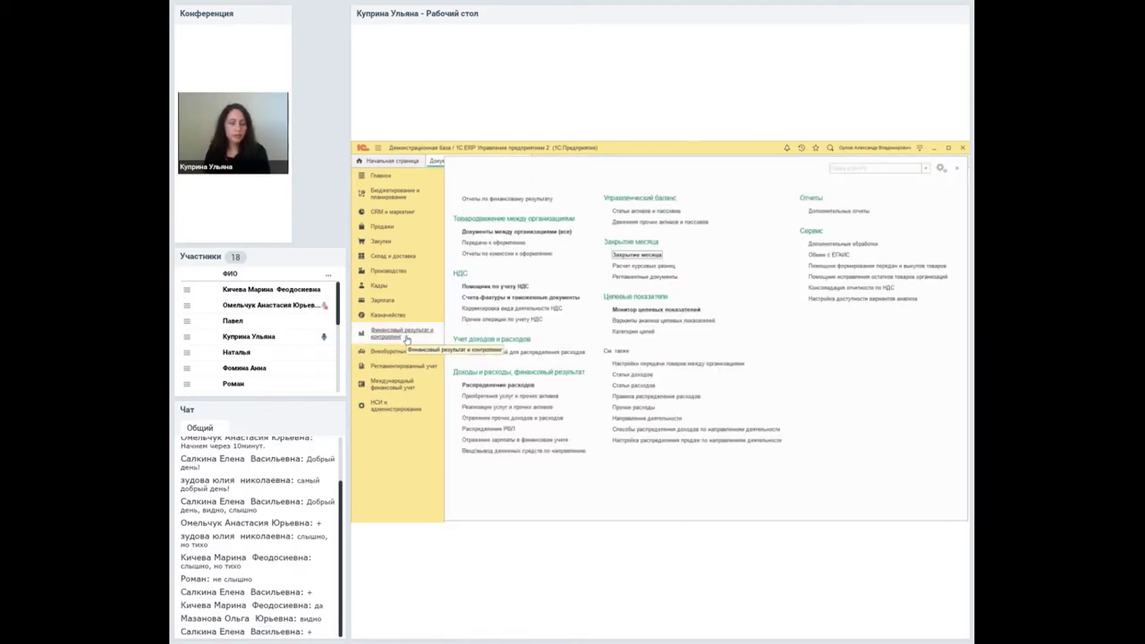
click(646, 386)
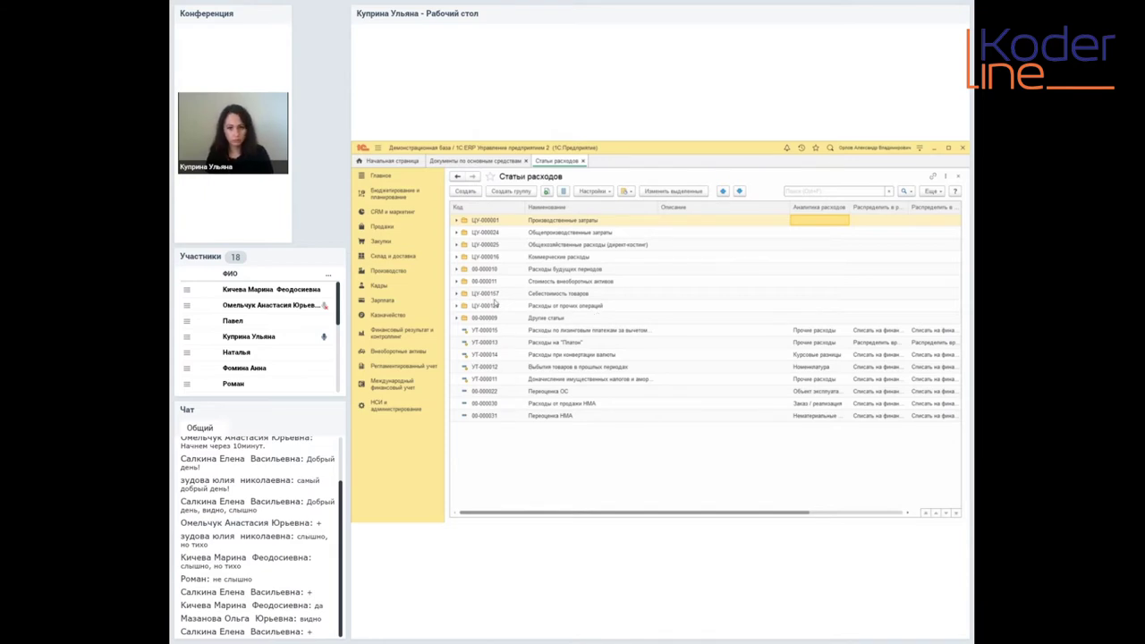
click(457, 282)
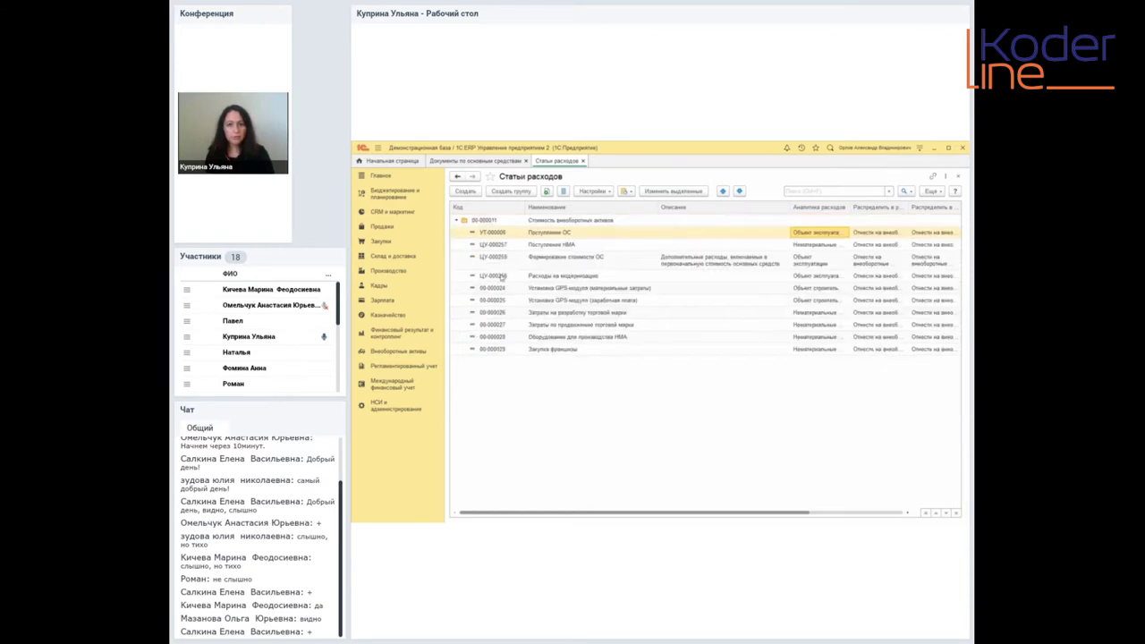
click(562, 232)
double_click(562, 232)
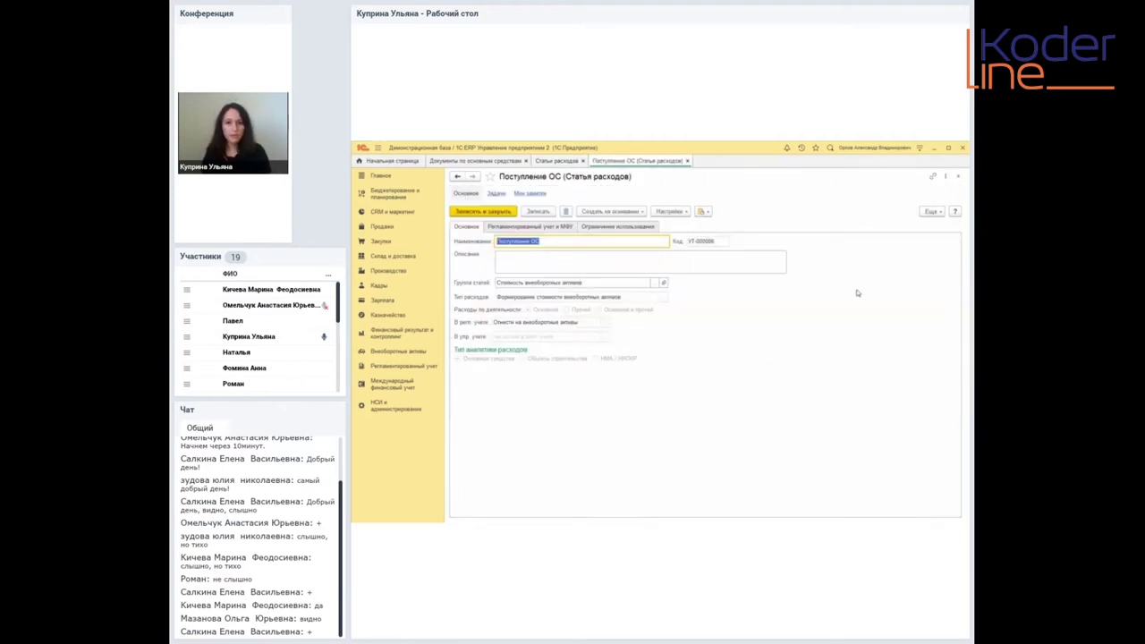
- Allow editing of the locked attributes of the Поступление ОС expense item, including its expense type
click(934, 216)
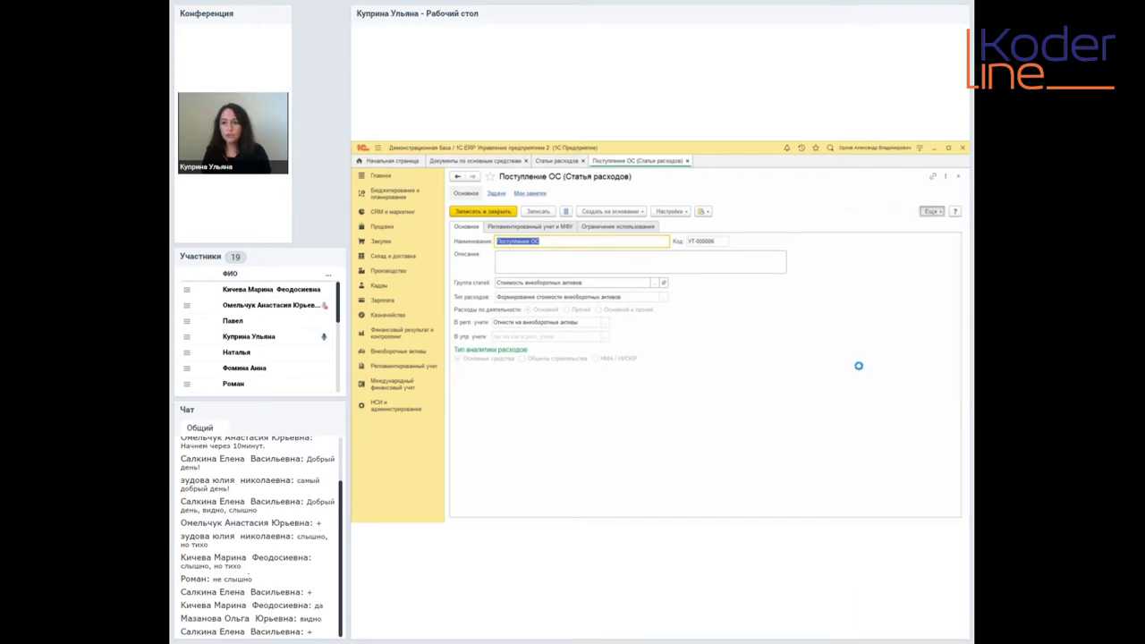
click(861, 368)
click(452, 318)
click(476, 282)
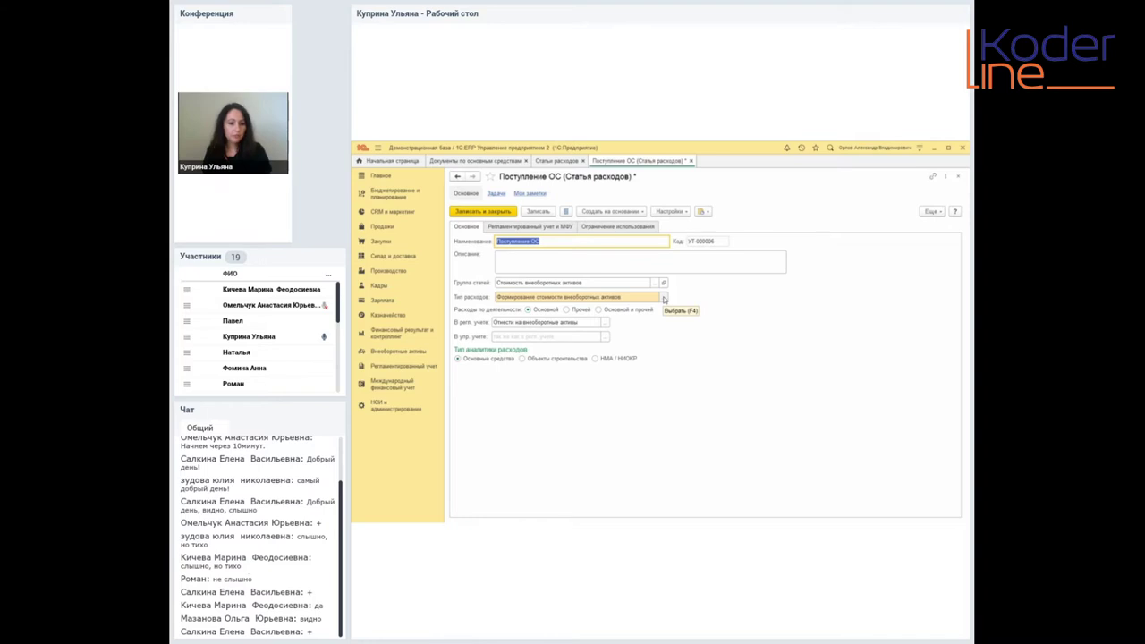
- Examine the options for expense type and for regulated and management accounting, keeping Отнести на внеоборотные активы for regulated accounting
click(664, 298)
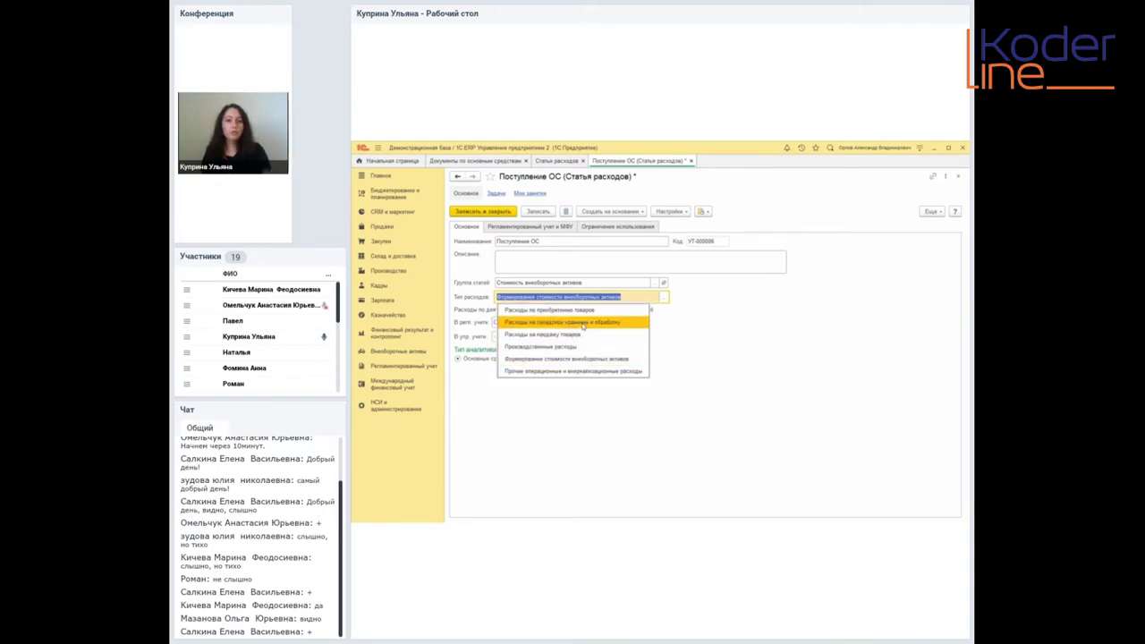
click(709, 330)
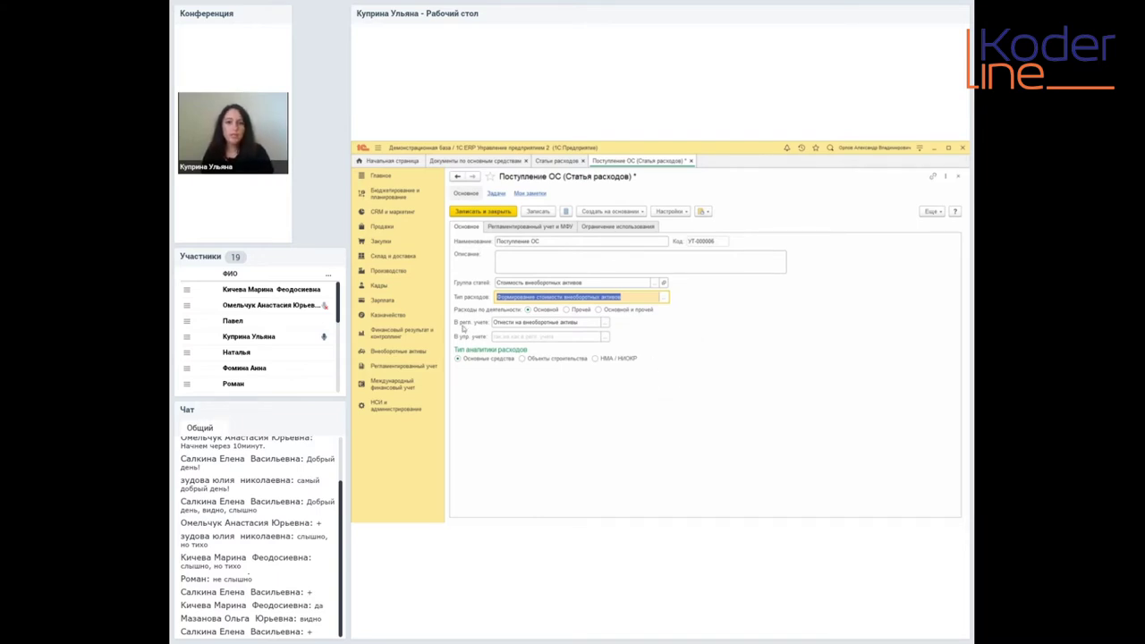
click(607, 324)
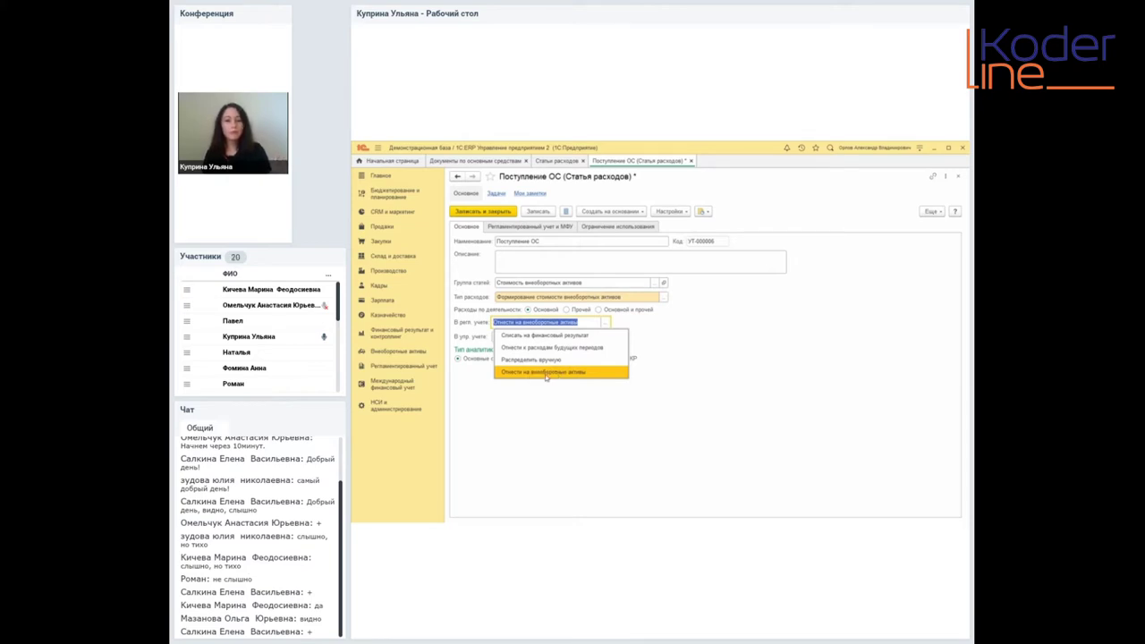
click(553, 374)
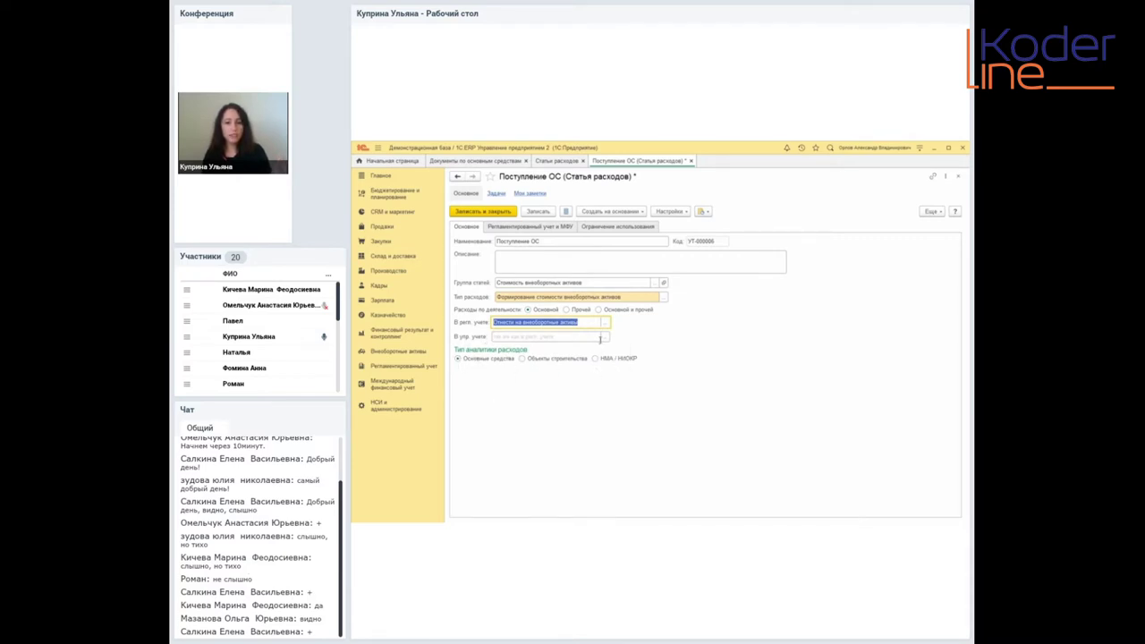
click(601, 339)
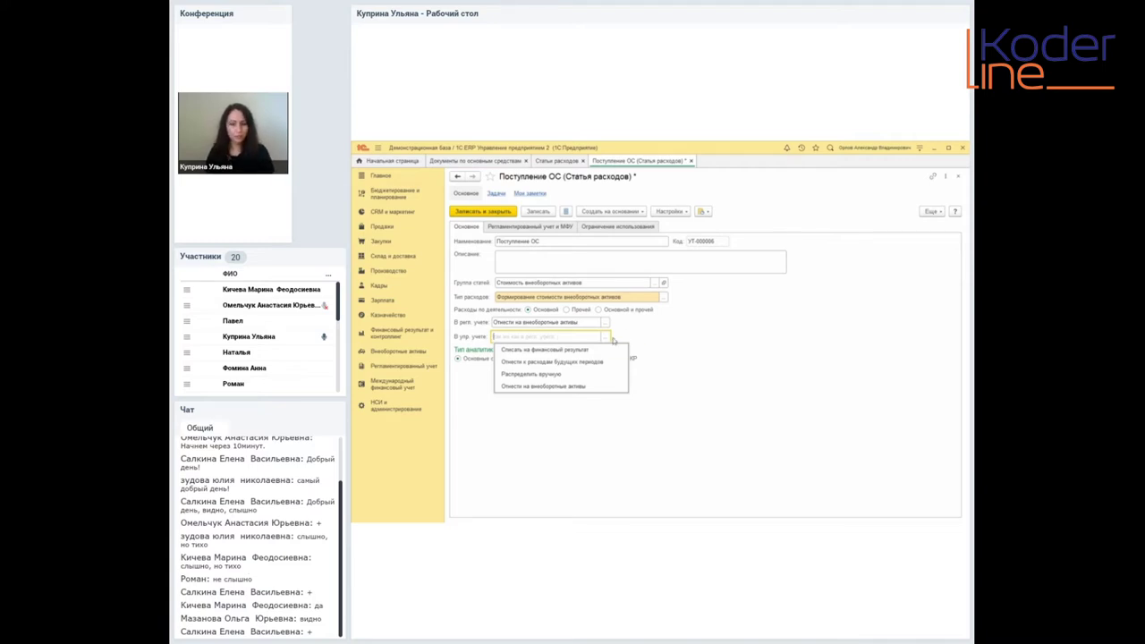
click(678, 388)
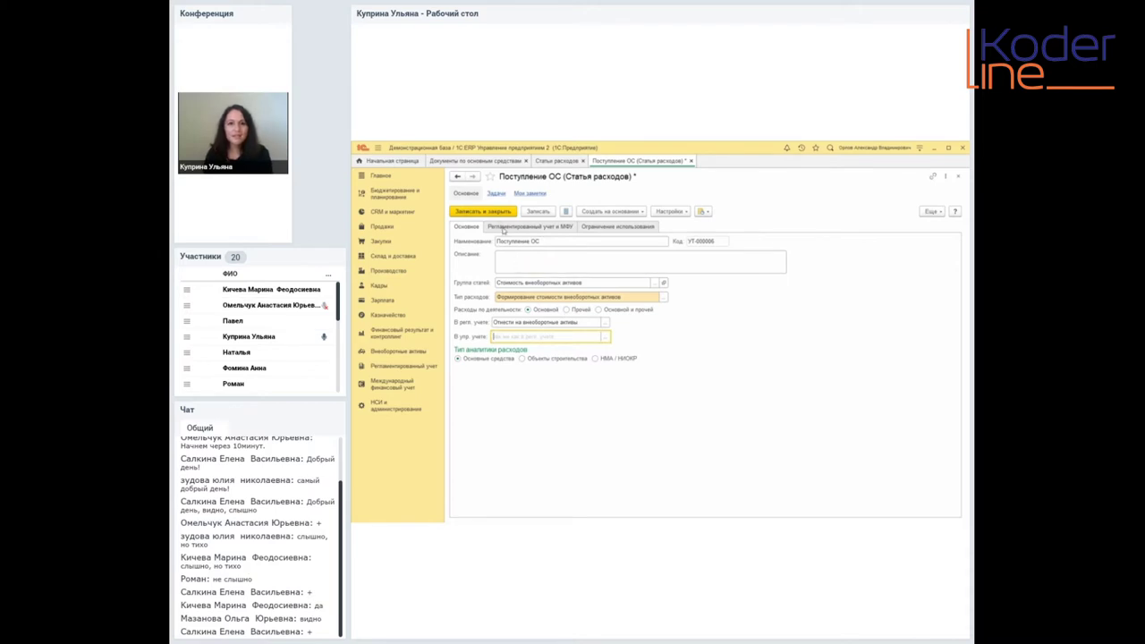
- Show the item's regulated and international accounting settings and switch the profit tax acceptance option off and back on
click(516, 228)
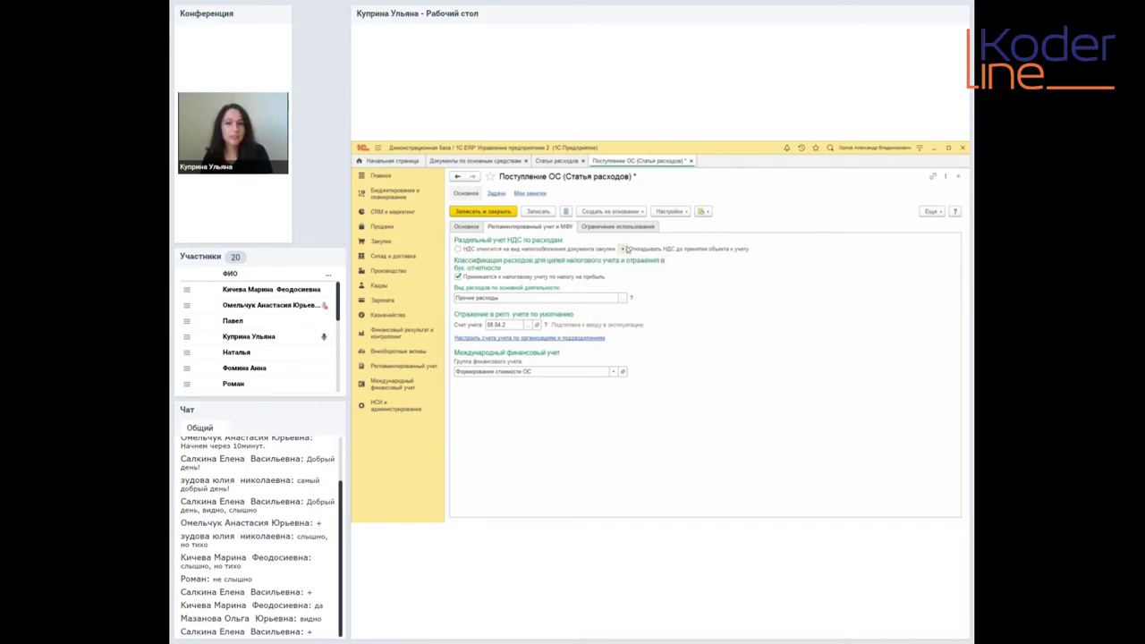
mouse_move(483, 253)
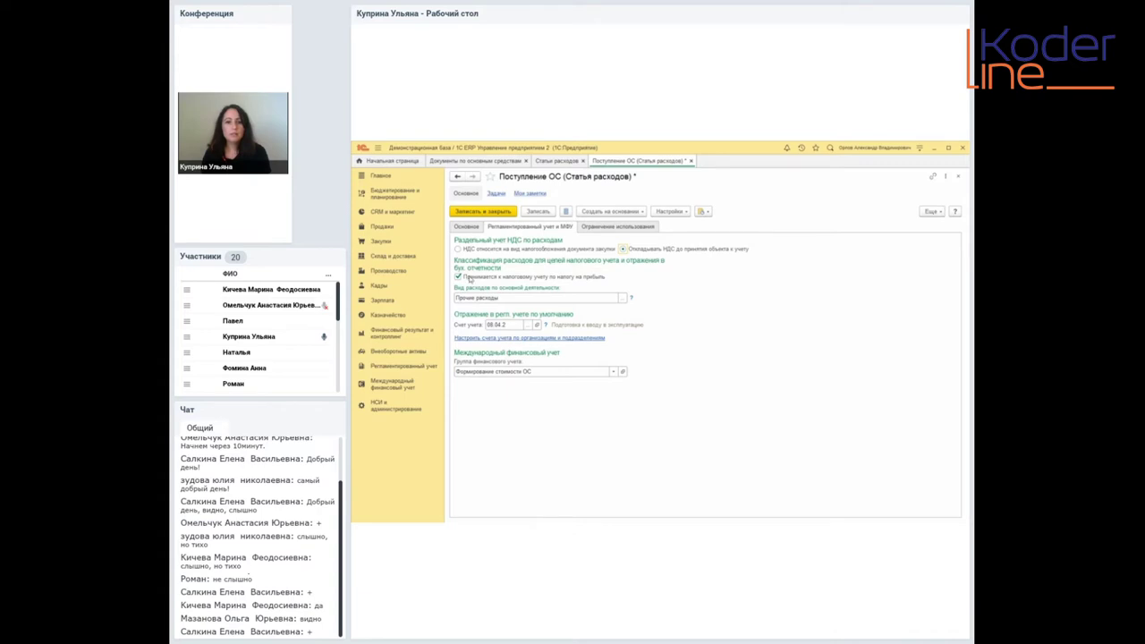
click(459, 277)
click(458, 278)
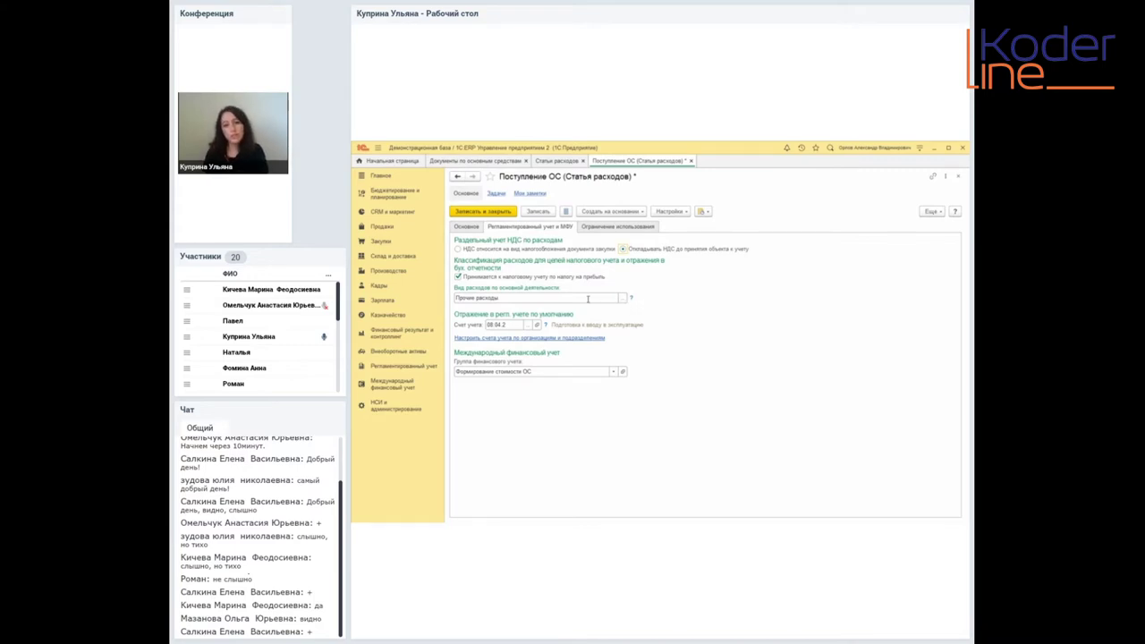
- Browse the tax accounting expense kinds available for the main activity and close the list without choosing another one
click(622, 301)
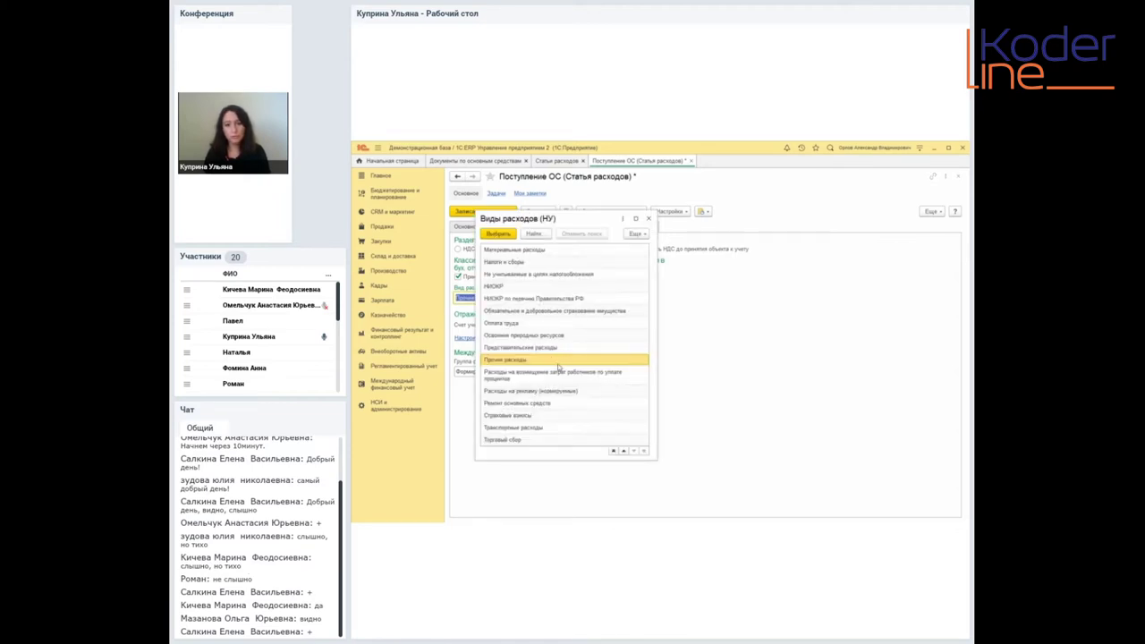
scroll(558, 365, up, 3)
scroll(557, 365, down, 3)
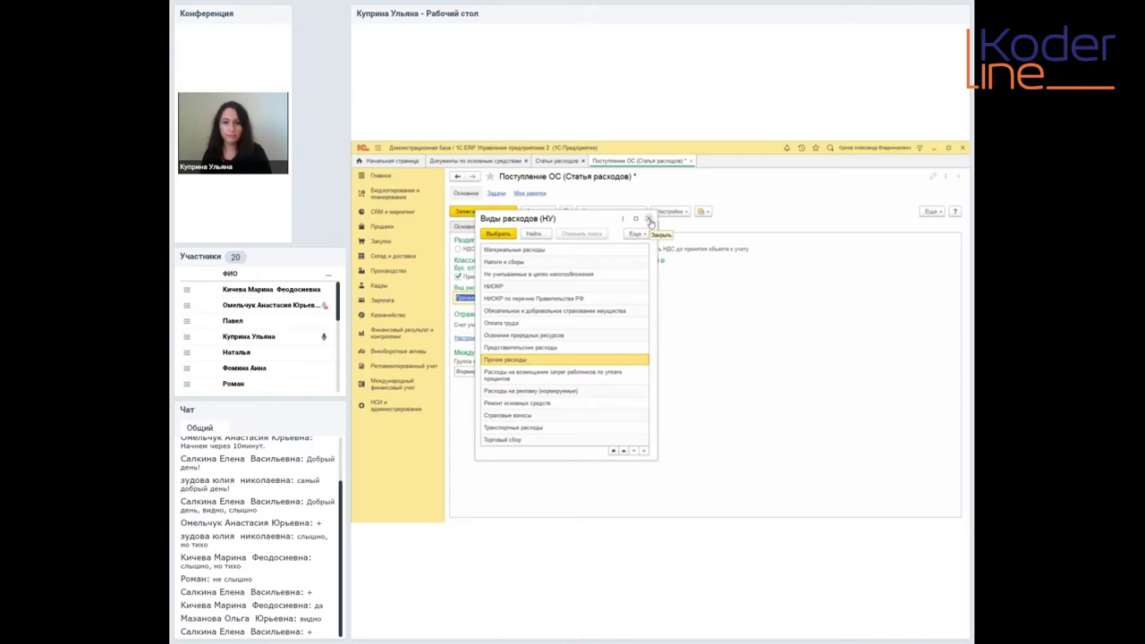
scroll(593, 362, up, 3)
click(523, 265)
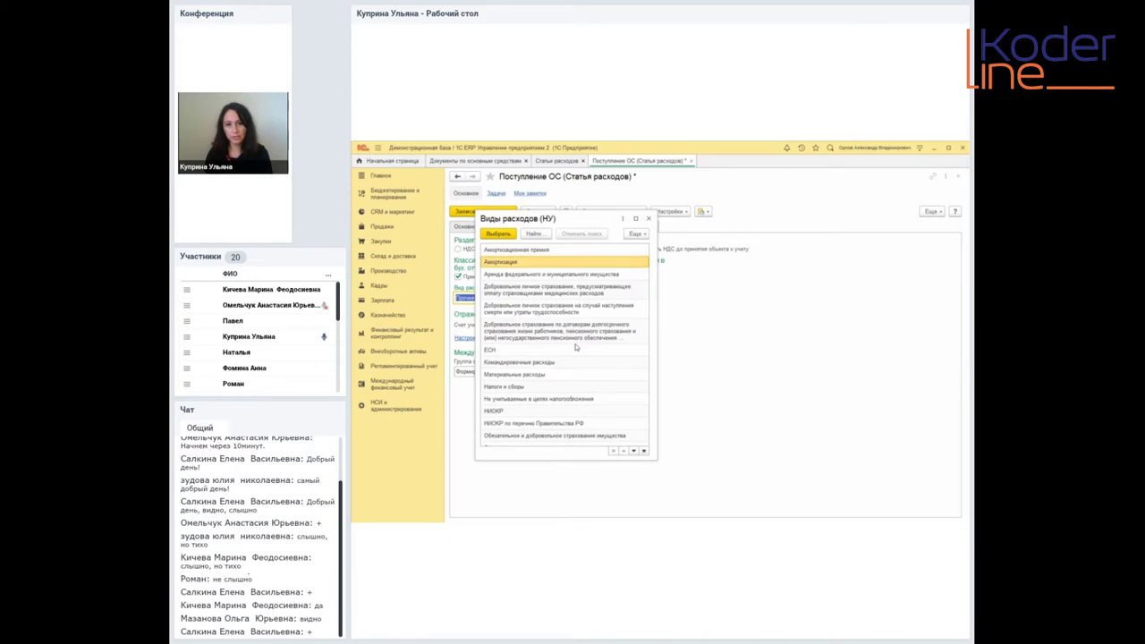
scroll(578, 348, down, 5)
click(517, 361)
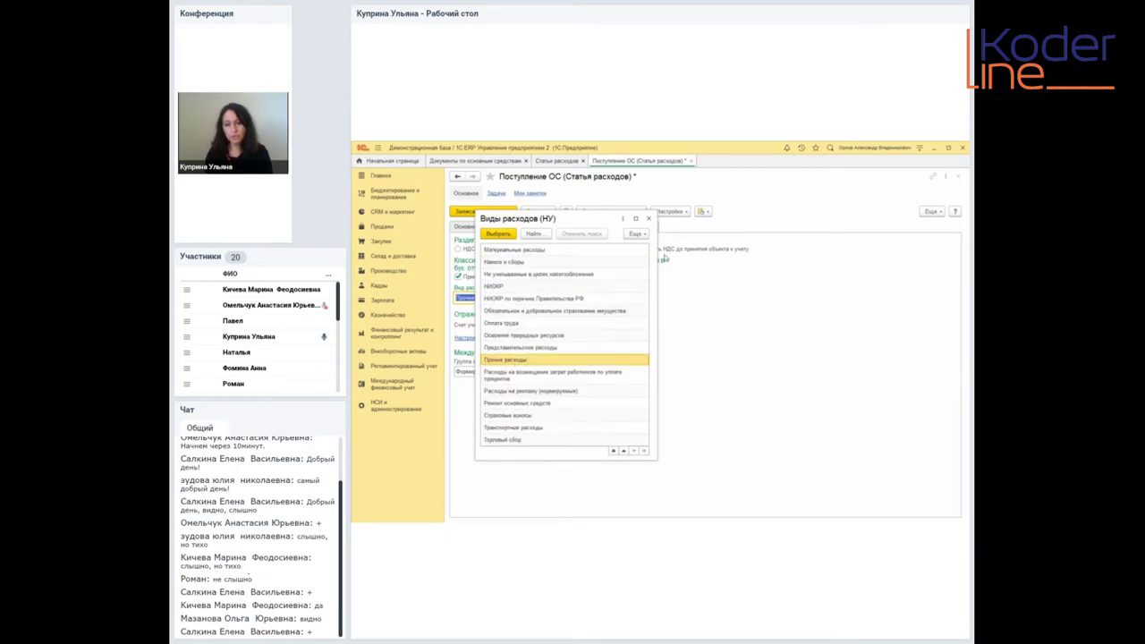
click(647, 218)
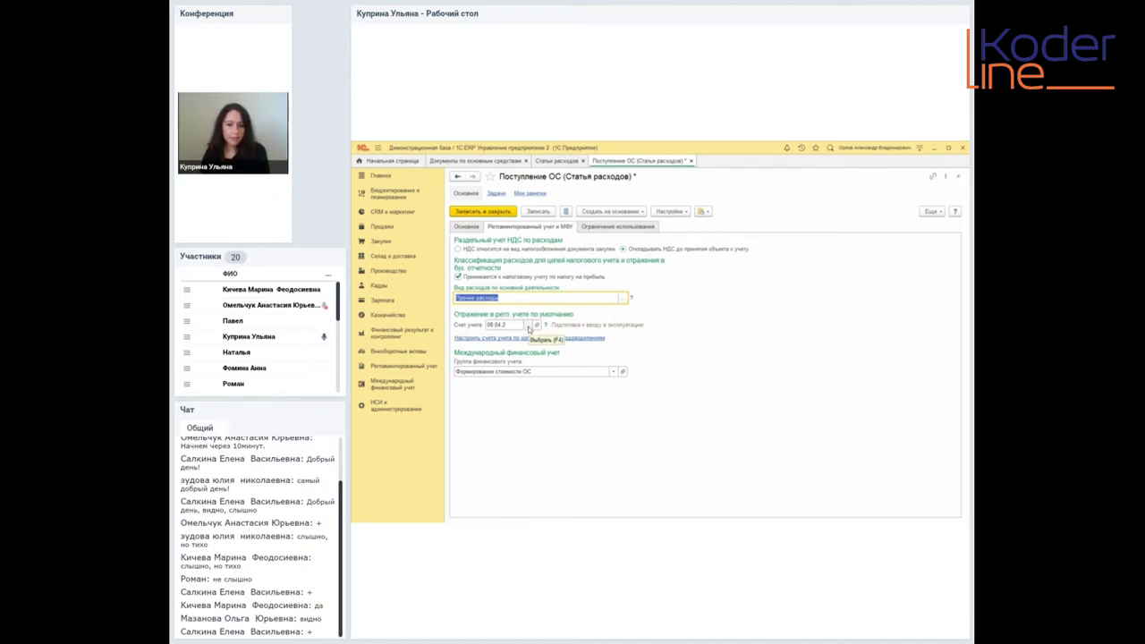
- Examine the ledger accounts available for Счет учета and close the chart of accounts without choosing another one
click(528, 325)
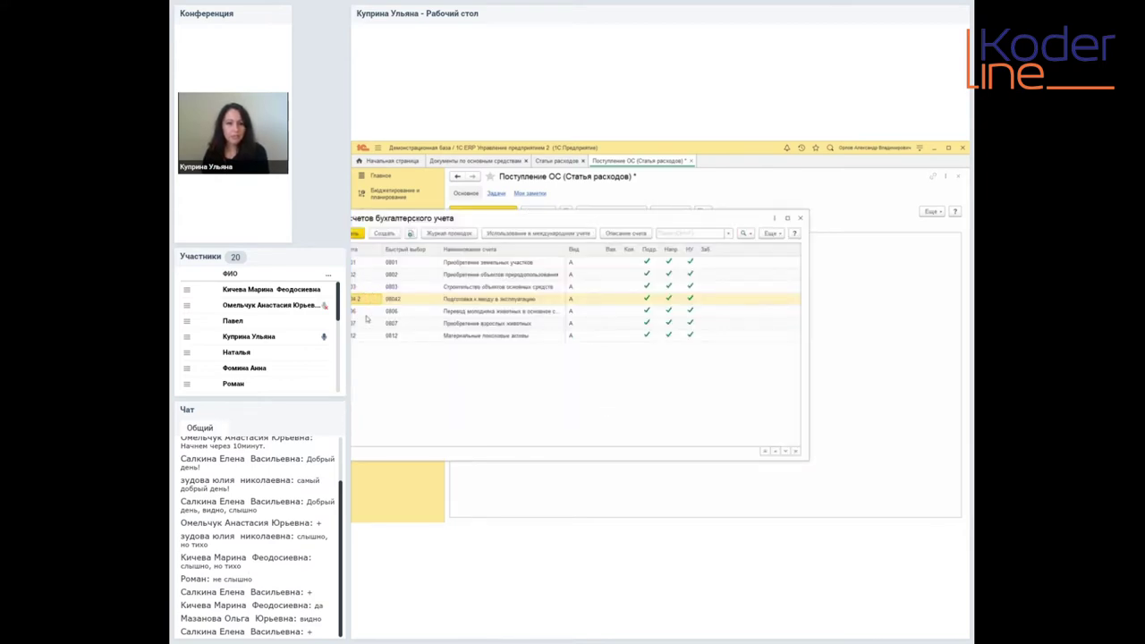
click(492, 288)
click(367, 288)
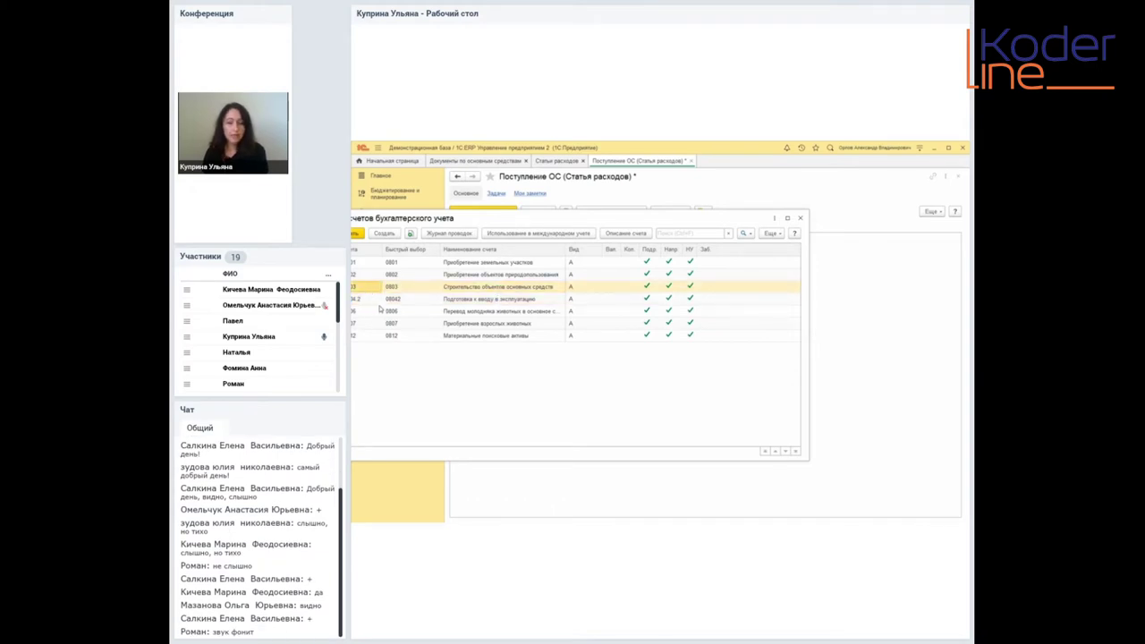
click(802, 218)
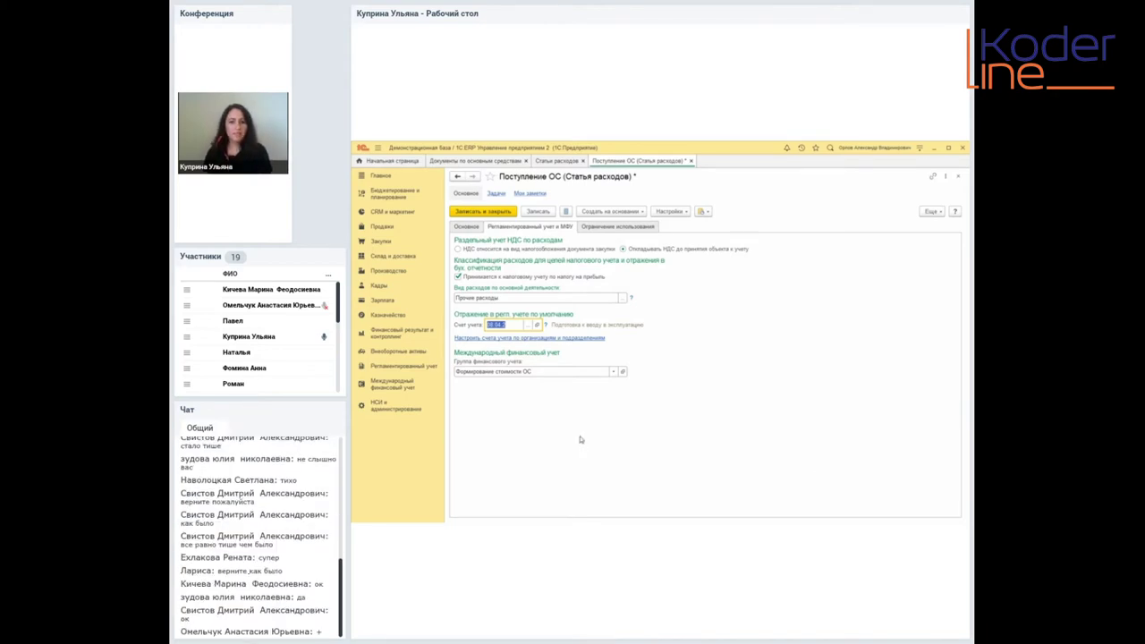
- View the account settings by organization and department, and close the Поступление ОС item without saving changes
click(552, 340)
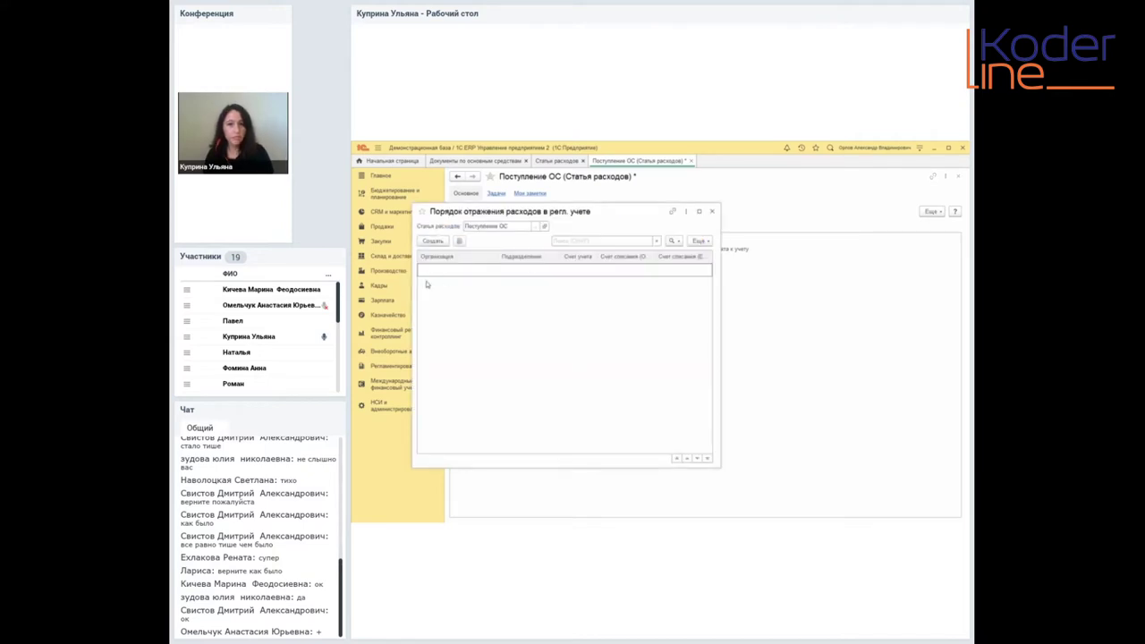
click(712, 213)
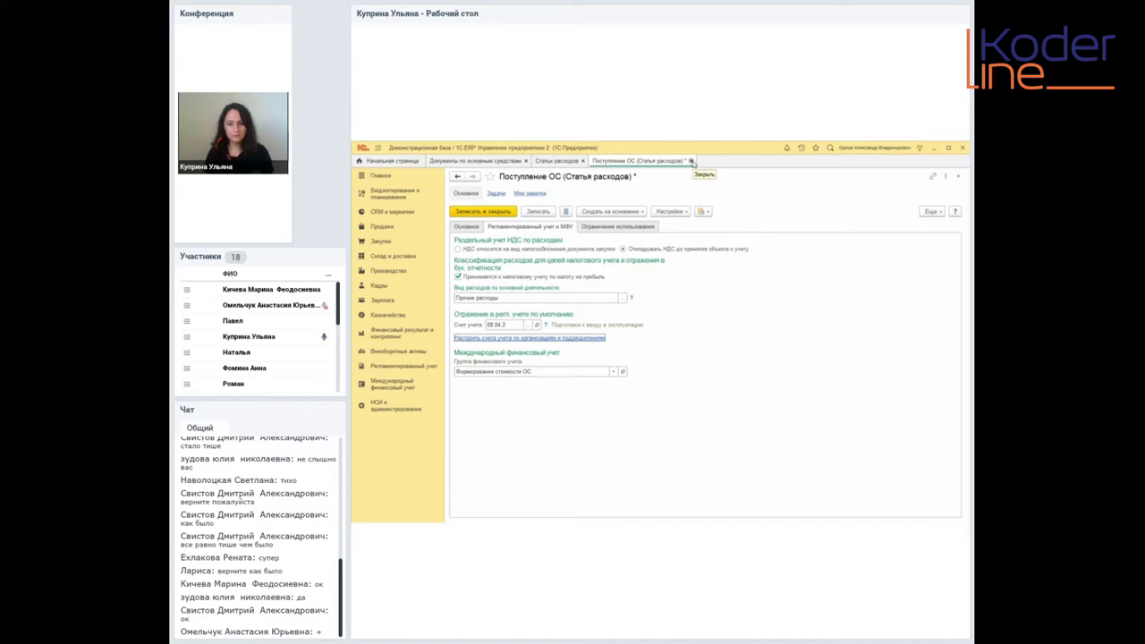
click(692, 162)
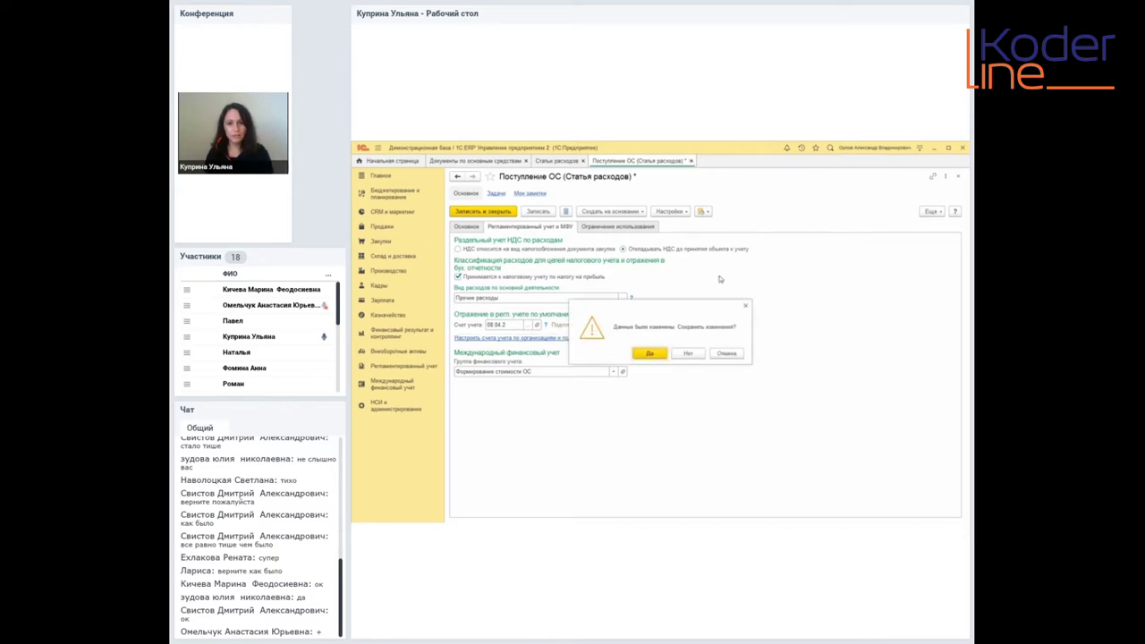
click(689, 354)
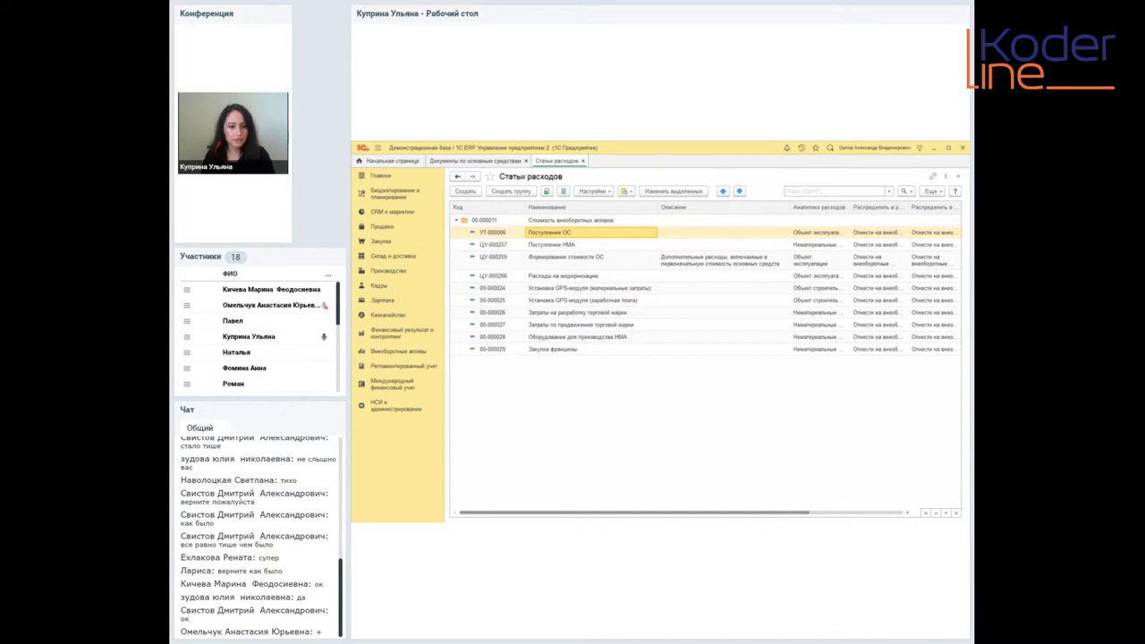
key(alt+Tab)
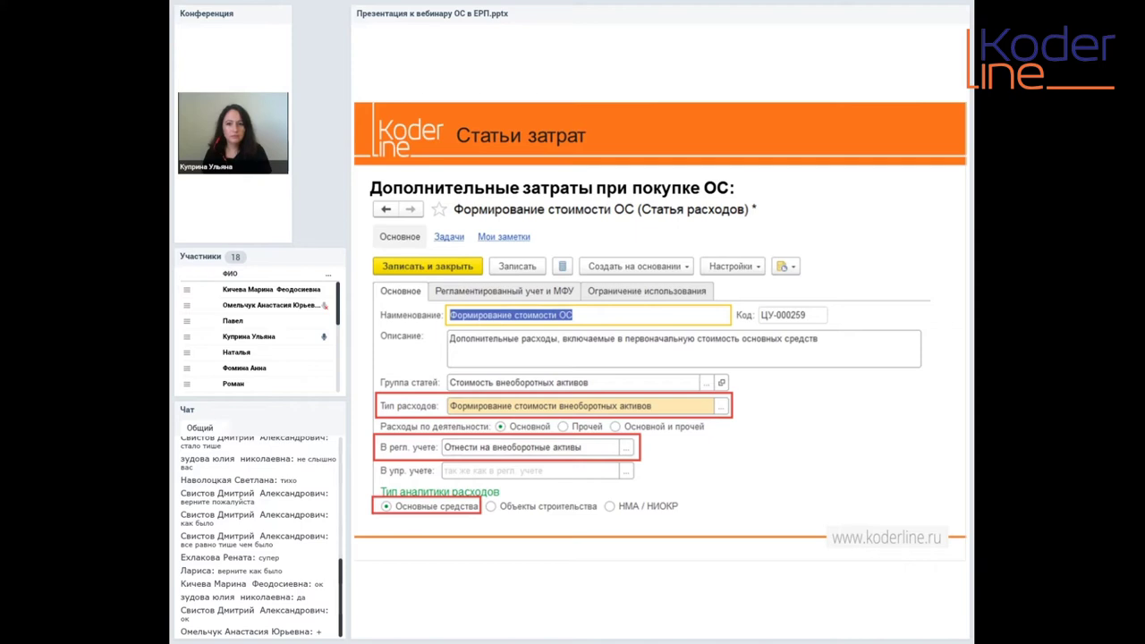
key(alt+Tab)
- Open the expense item Формирование стоимости ОС and allow editing of its locked attributes
double_click(573, 261)
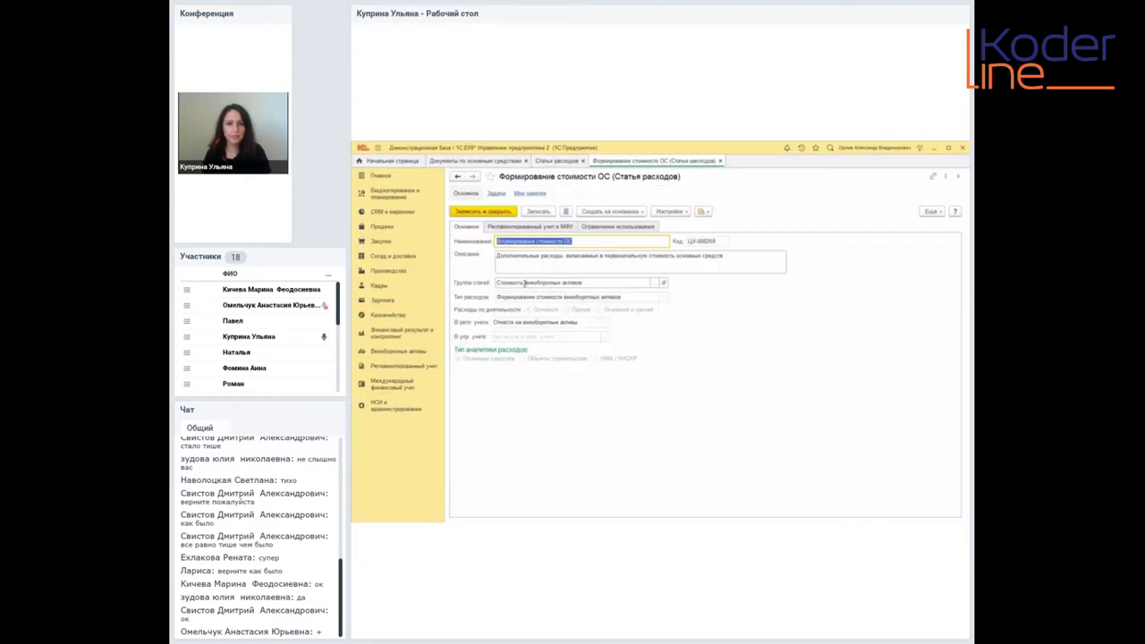
click(525, 283)
click(933, 212)
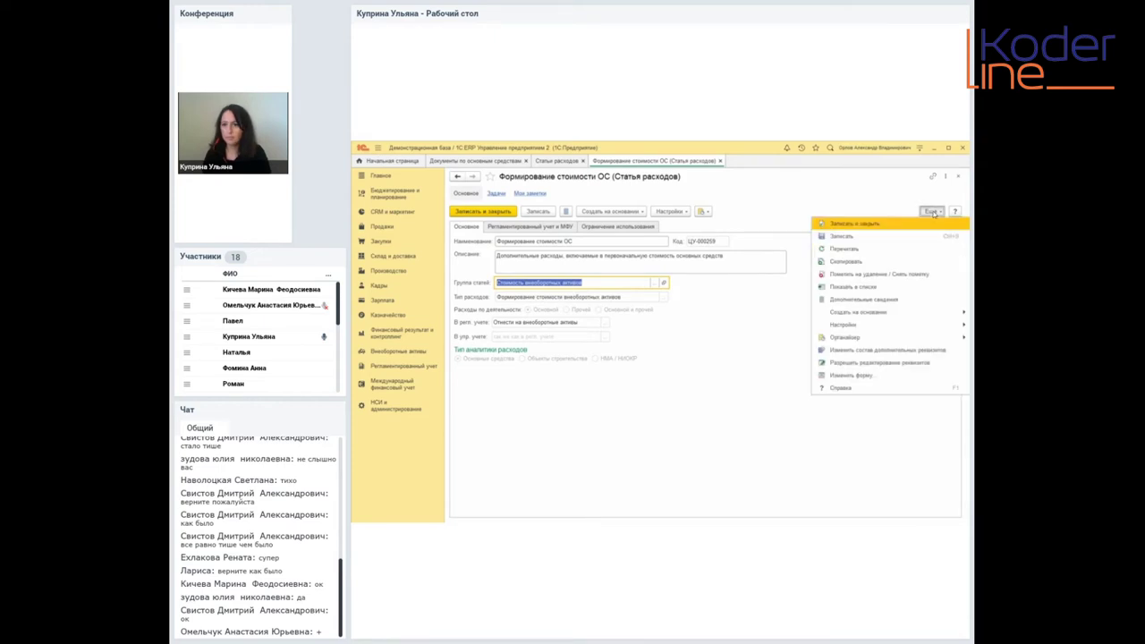
click(886, 363)
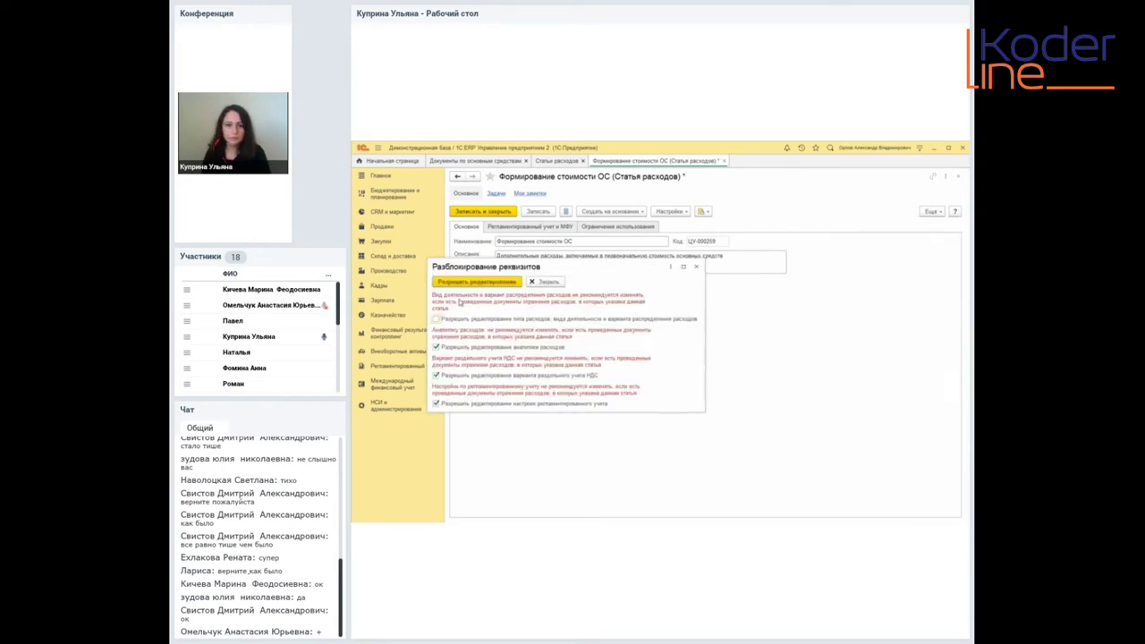
click(476, 282)
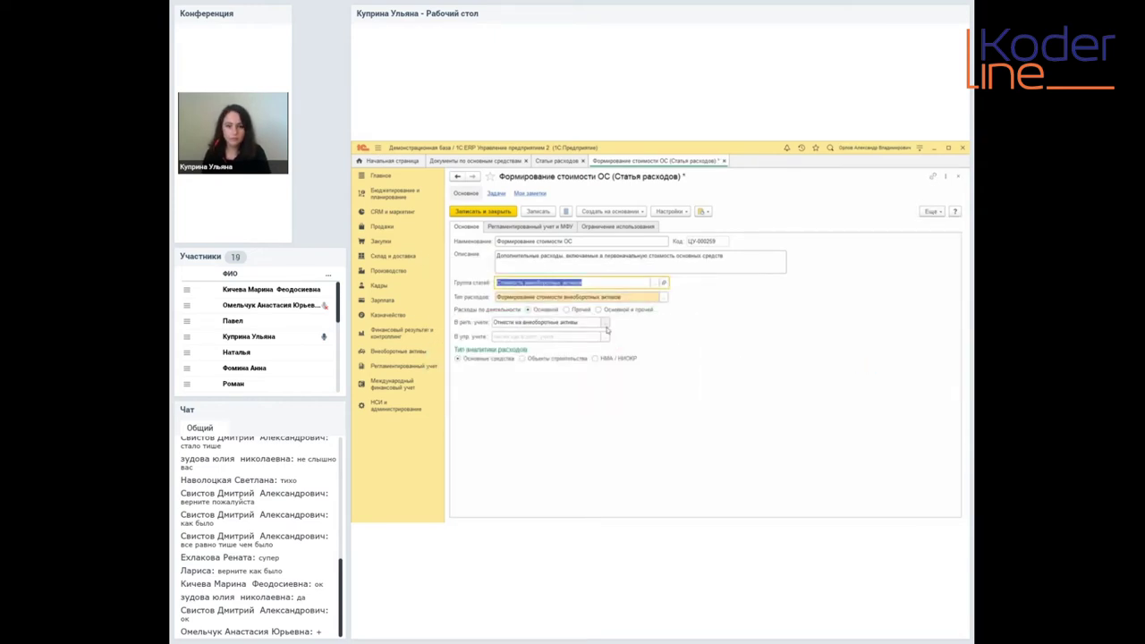
- Check the expense type choice of Формирование стоимости ОС and show its regulated and international accounting settings
click(665, 298)
click(665, 298)
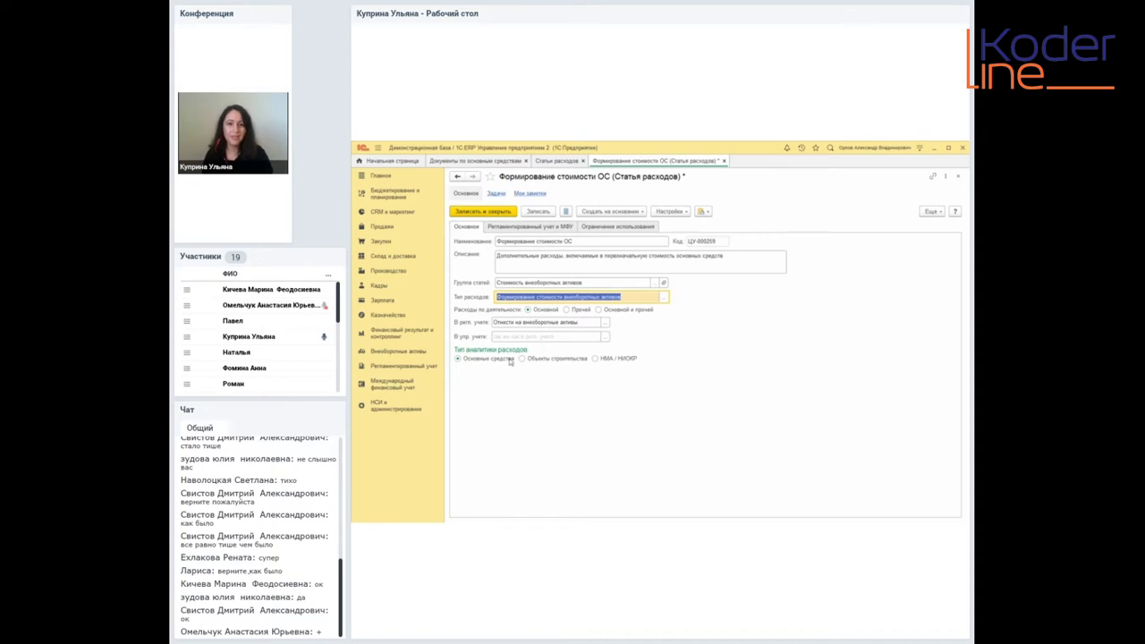
click(526, 229)
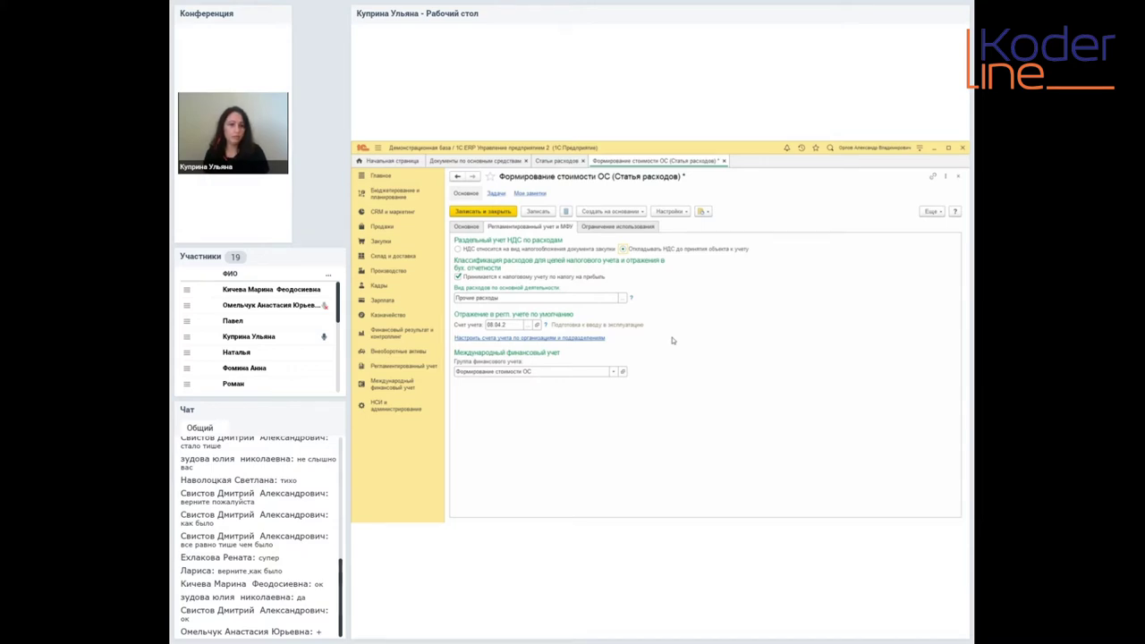
- Close the Формирование стоимости ОС expense item without saving changes
click(725, 161)
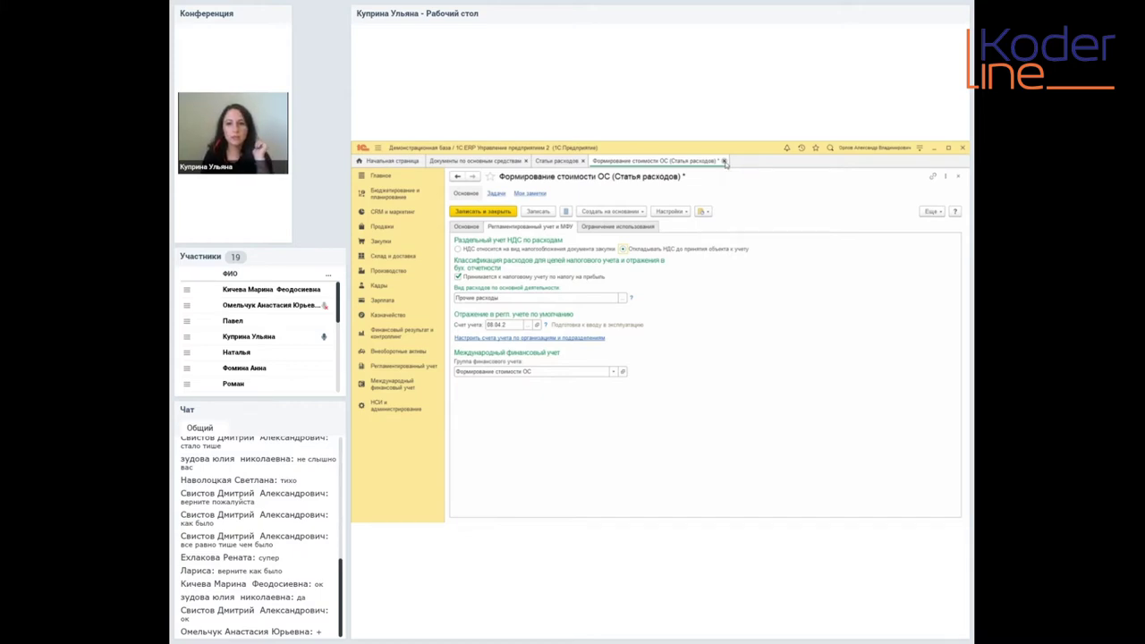
click(690, 356)
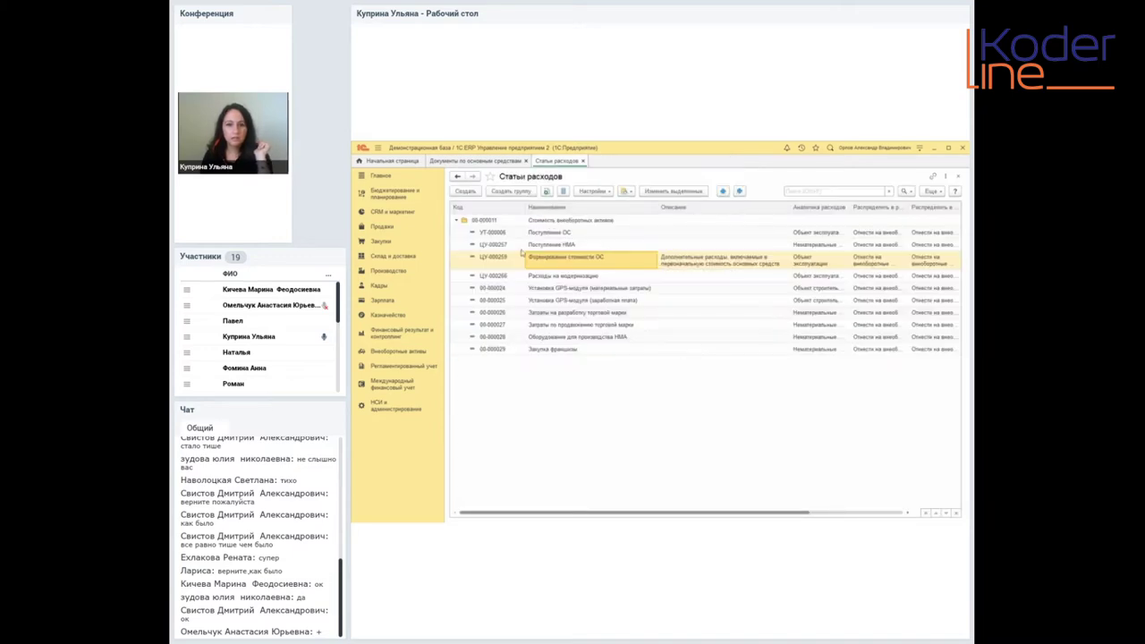
- Switch to the webinar presentation and go through the Статьи затрат slides to the one on depreciation of production fixed assets
click(357, 192)
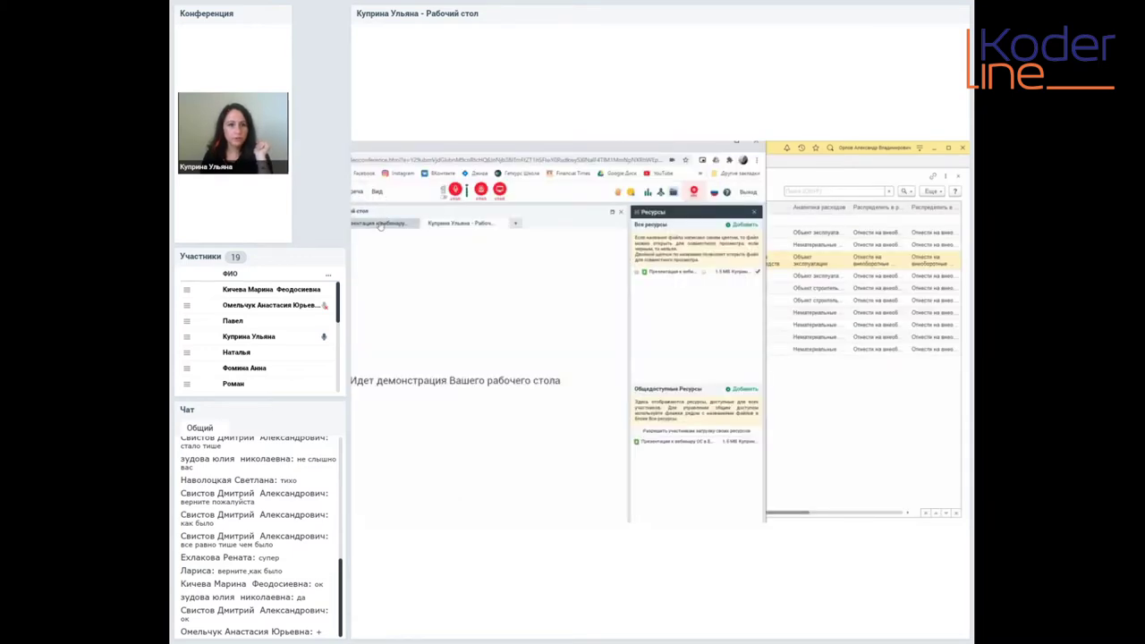
click(380, 222)
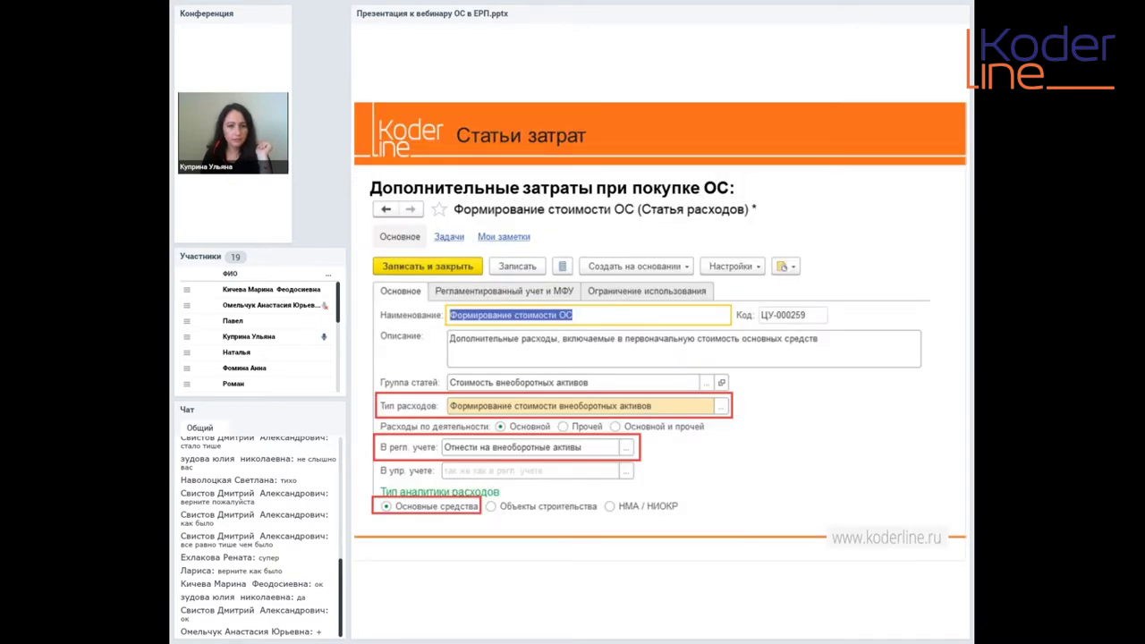
key(Right)
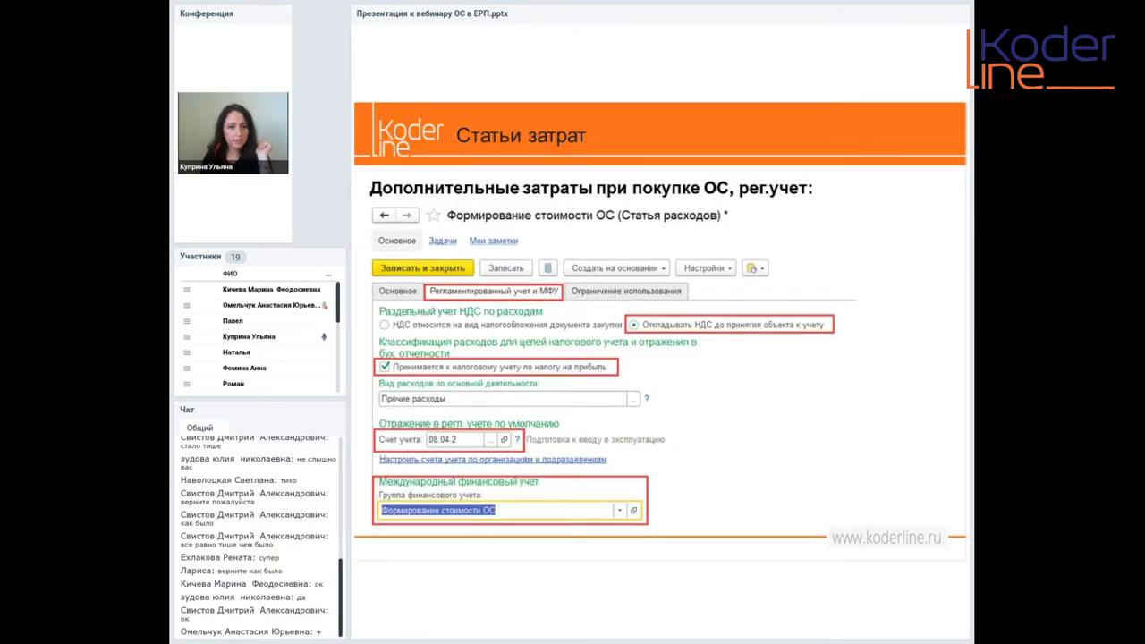
key(Right)
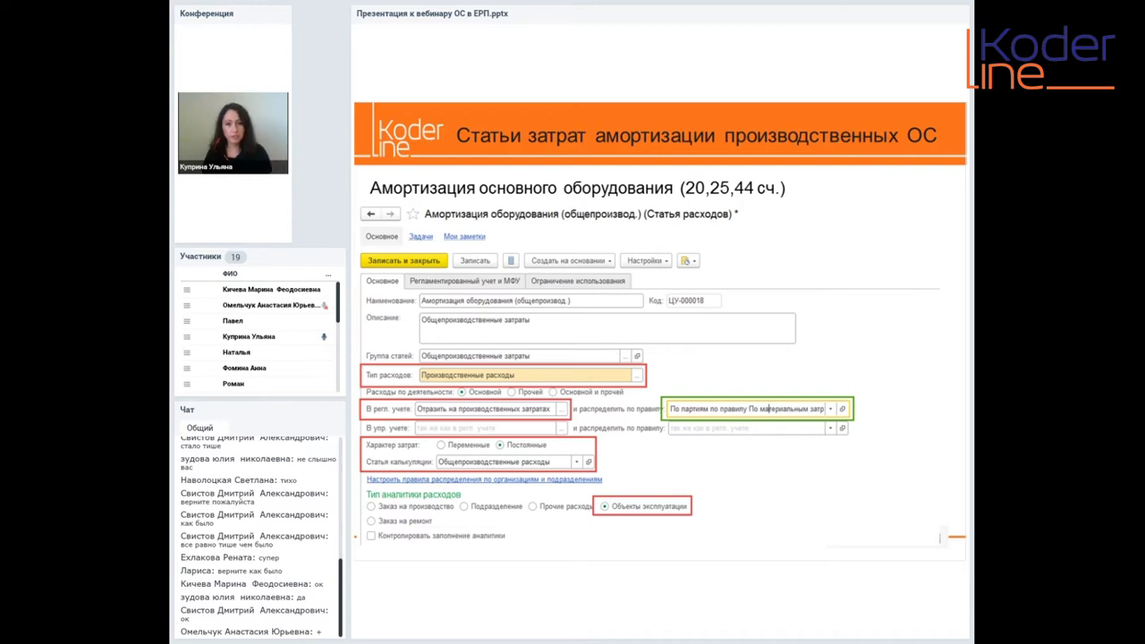
- Back in 1C:ERP, open Амортизация оборудования (общепроизвод.) from the Общепроизводственные затраты group and allow editing of its locked attributes
key(alt+Tab)
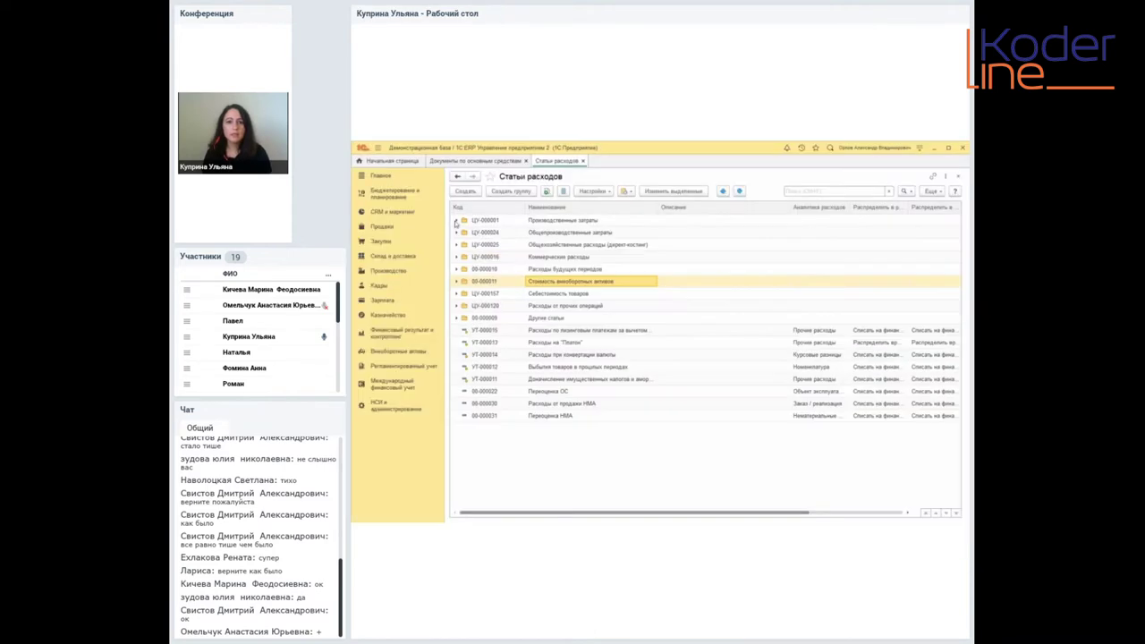
click(459, 234)
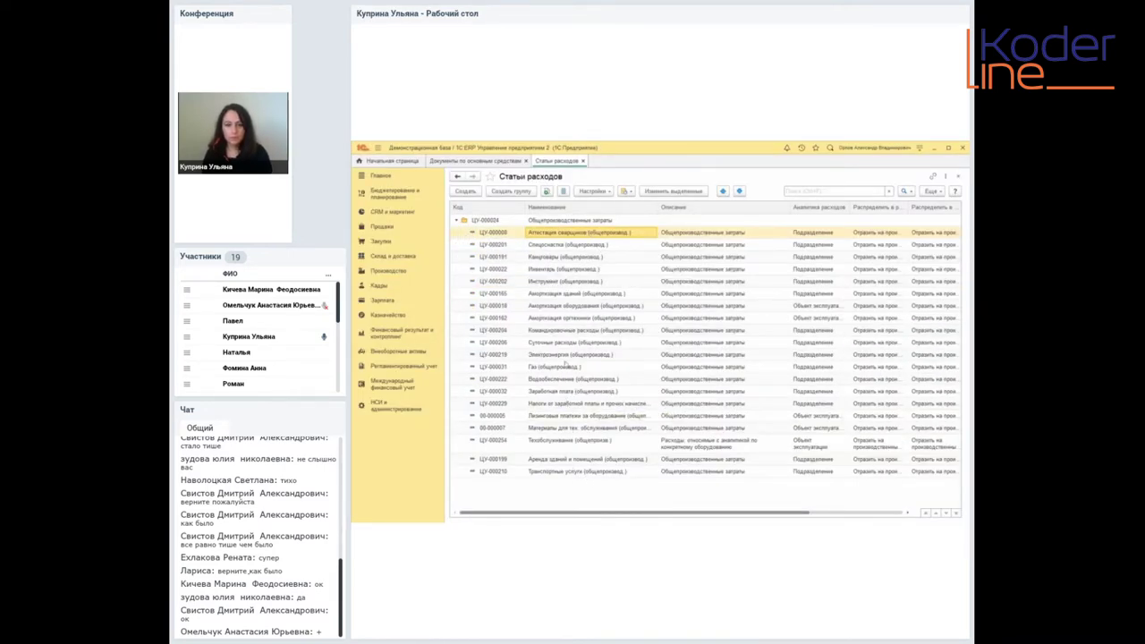
double_click(567, 307)
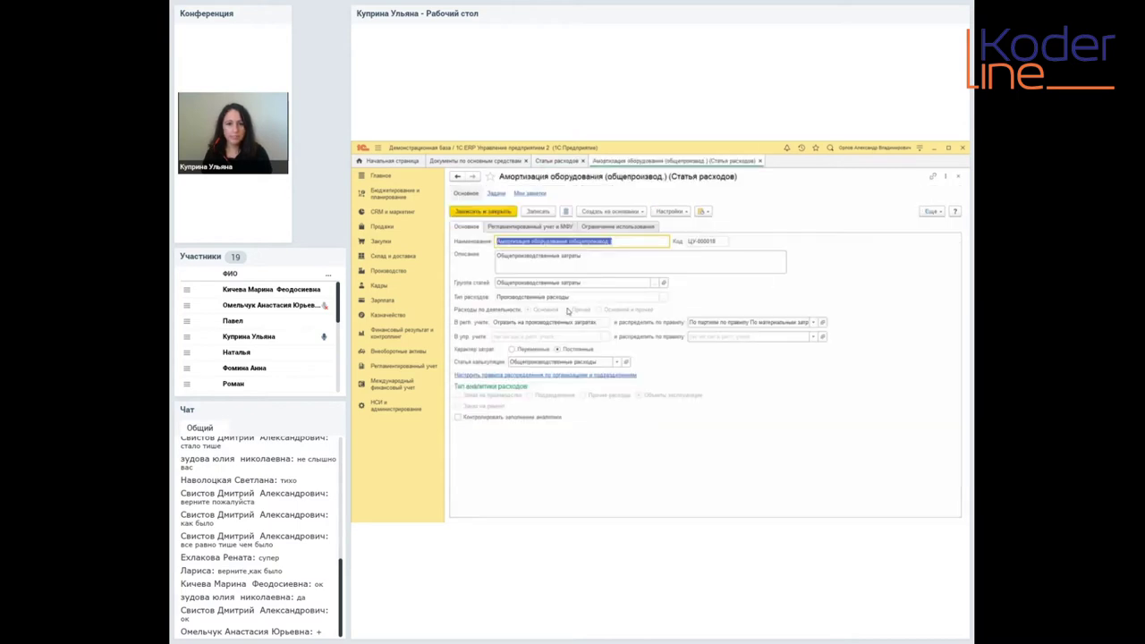
click(931, 212)
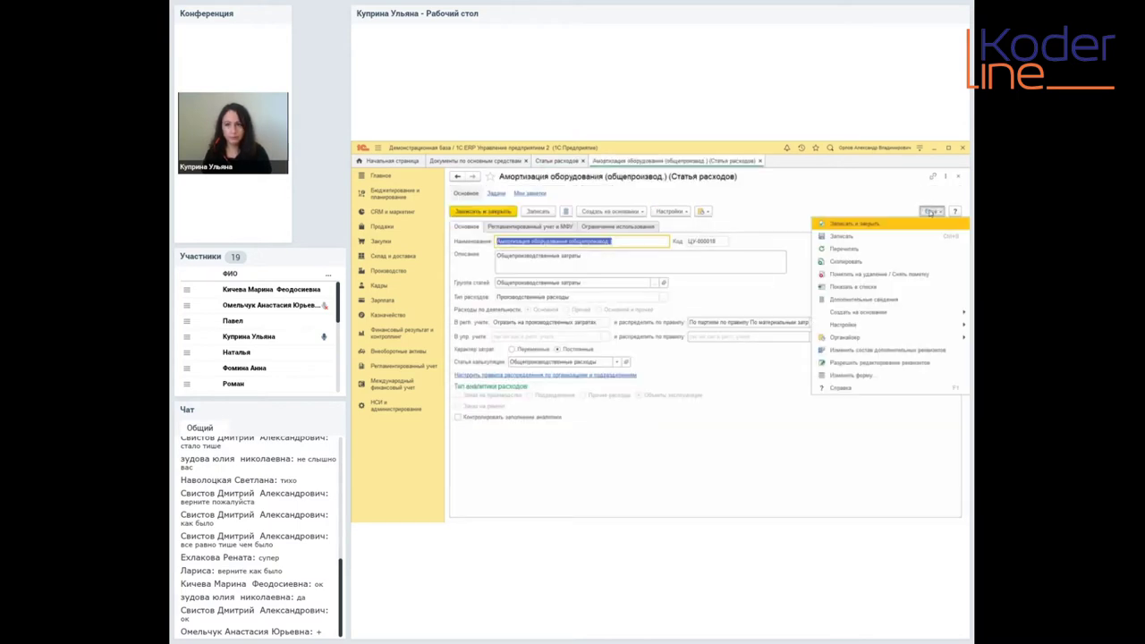
click(862, 362)
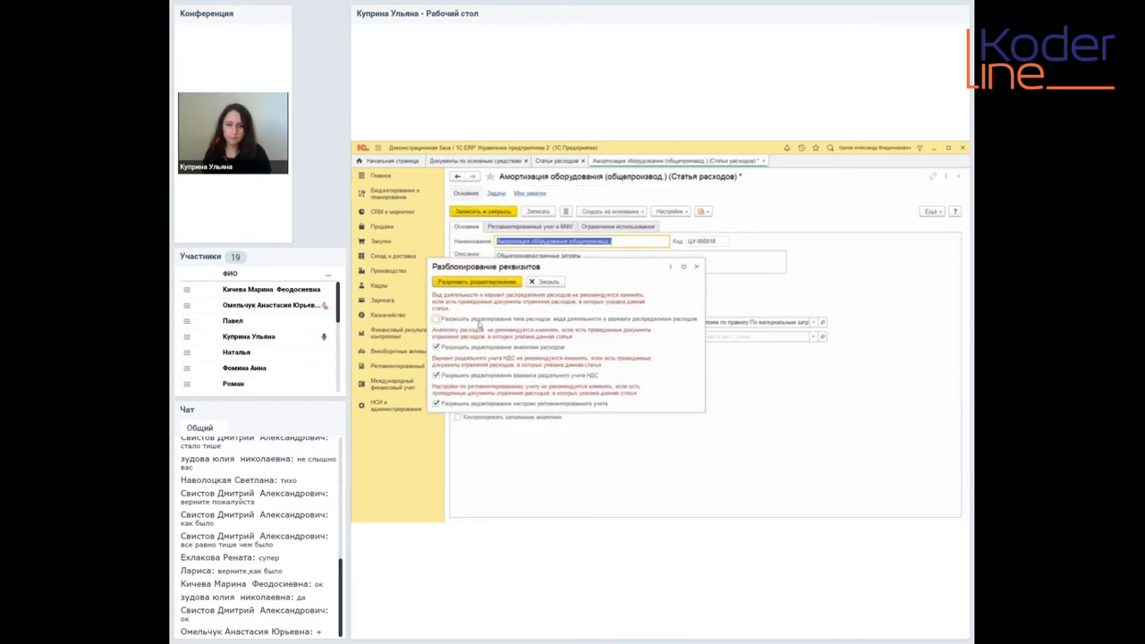
click(476, 281)
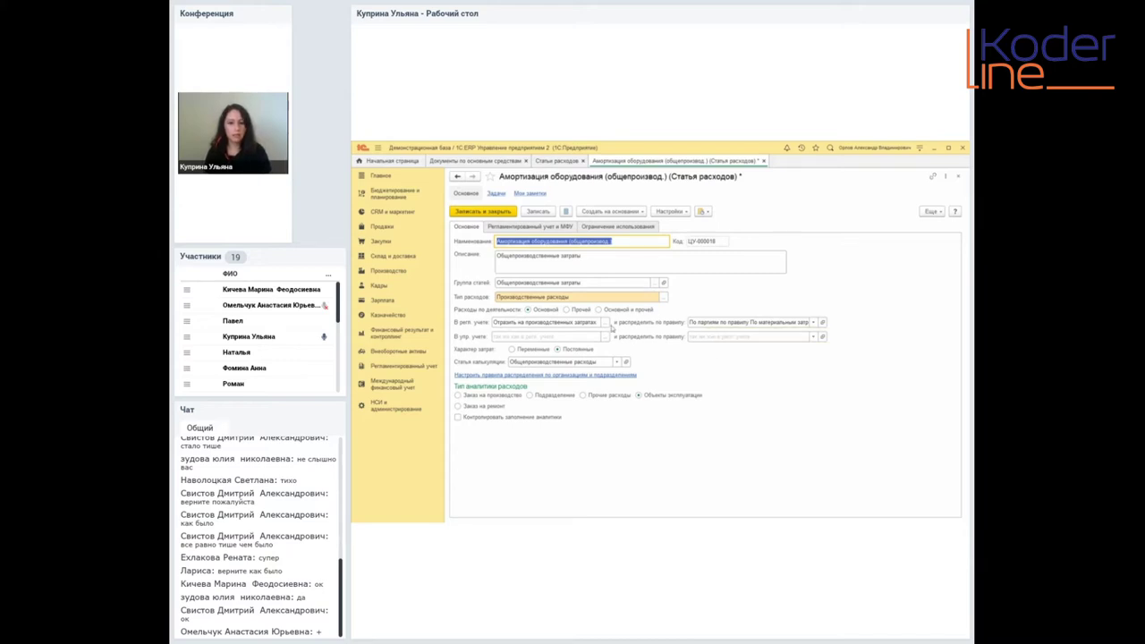
- Examine the choices for the expense type and for distribution in regulated accounting without selecting other options
click(663, 300)
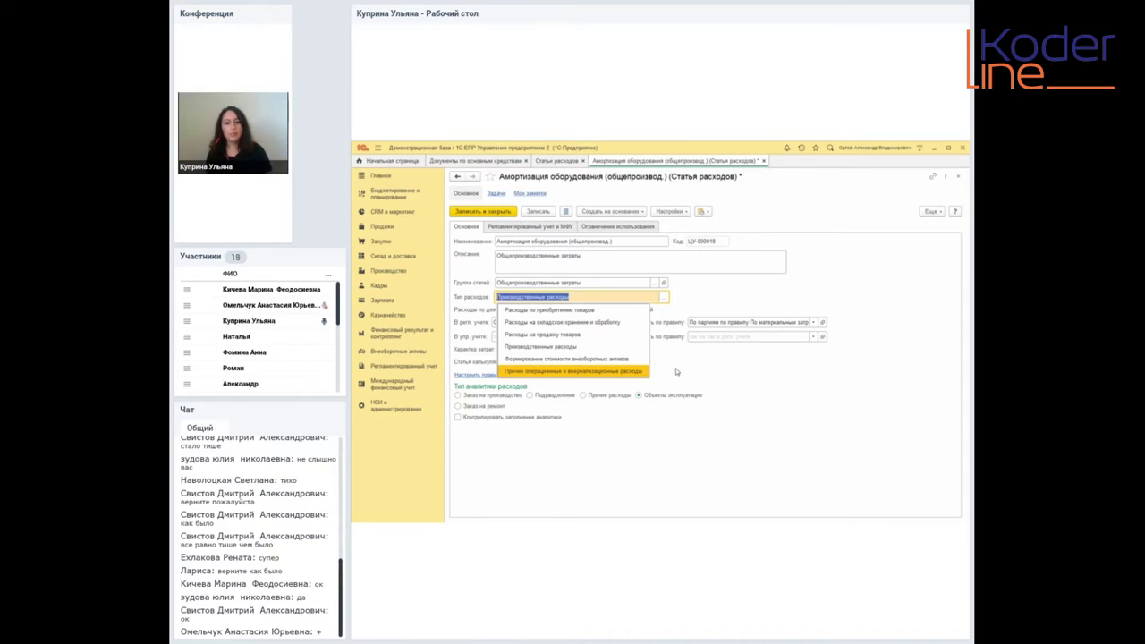
click(733, 291)
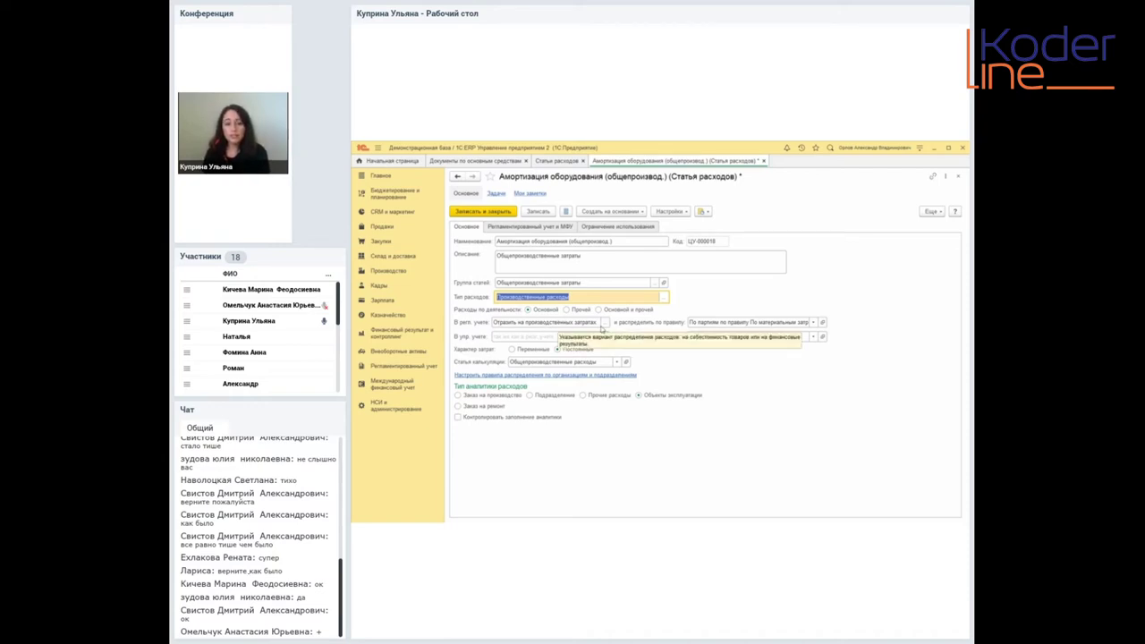
click(606, 324)
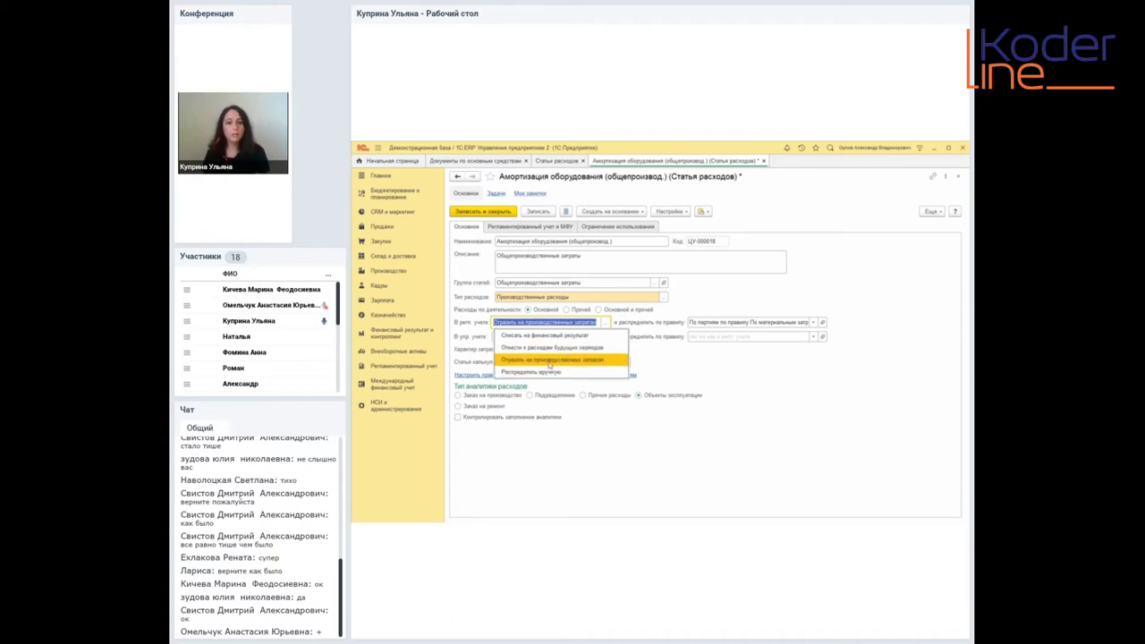
click(706, 380)
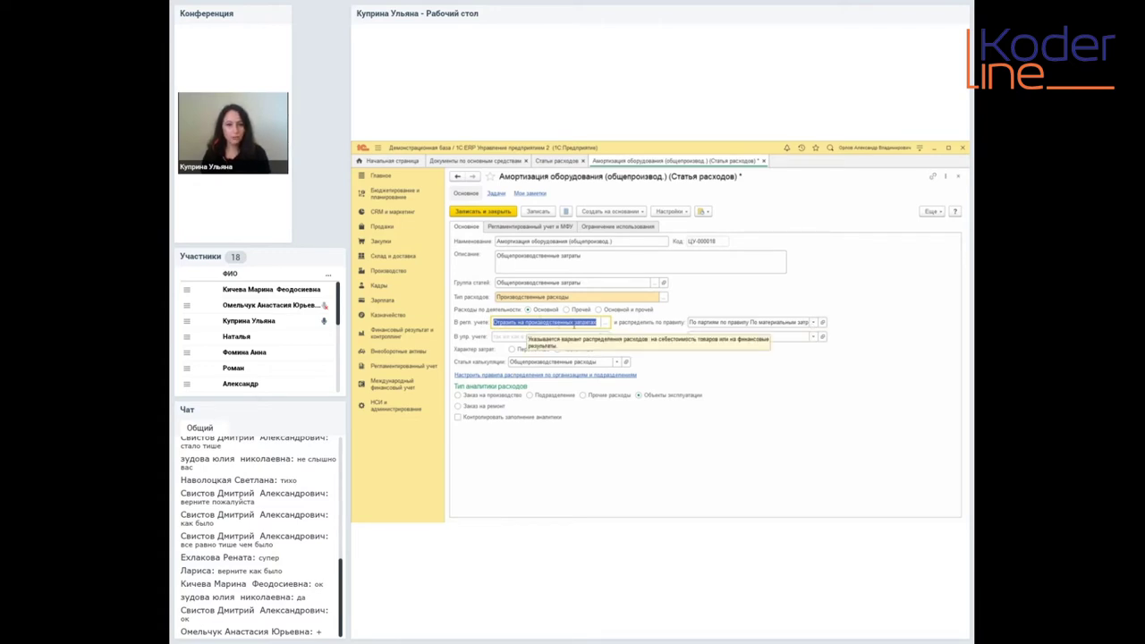
- Open the distribution rule based on material costs (По материальным затратам) from the full rule list and allow editing of its locked attributes
click(815, 324)
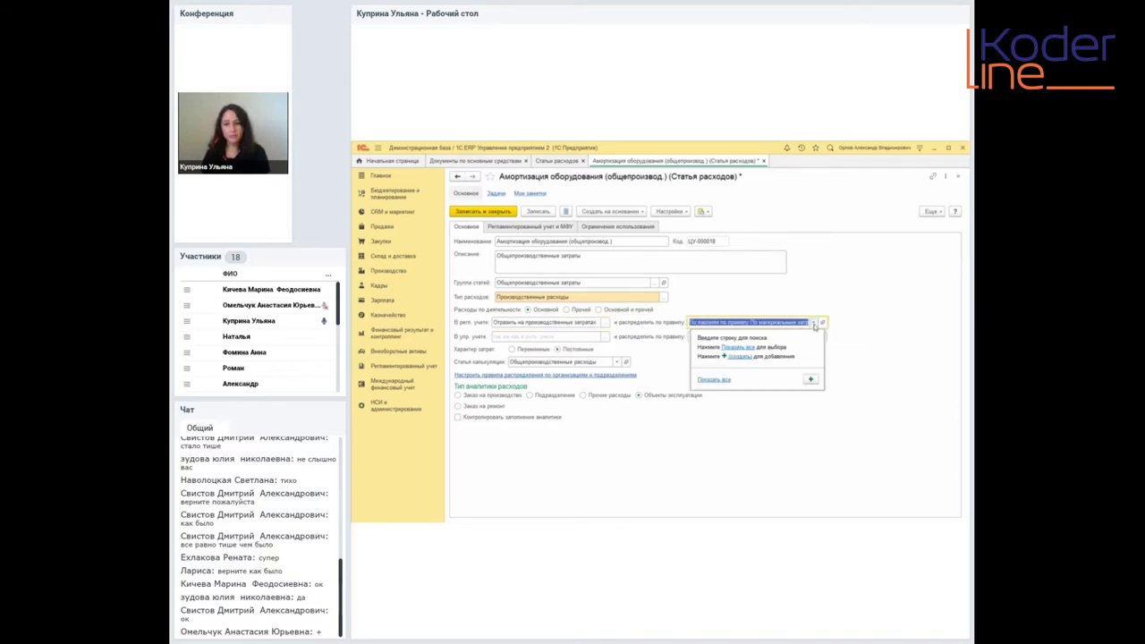
click(721, 381)
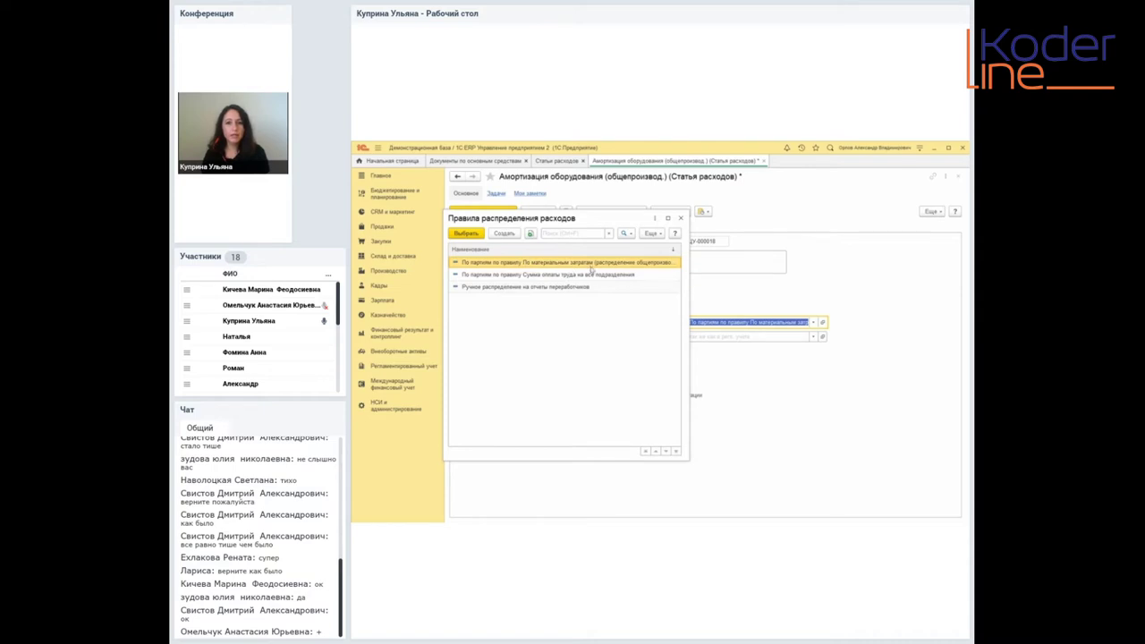
right_click(552, 261)
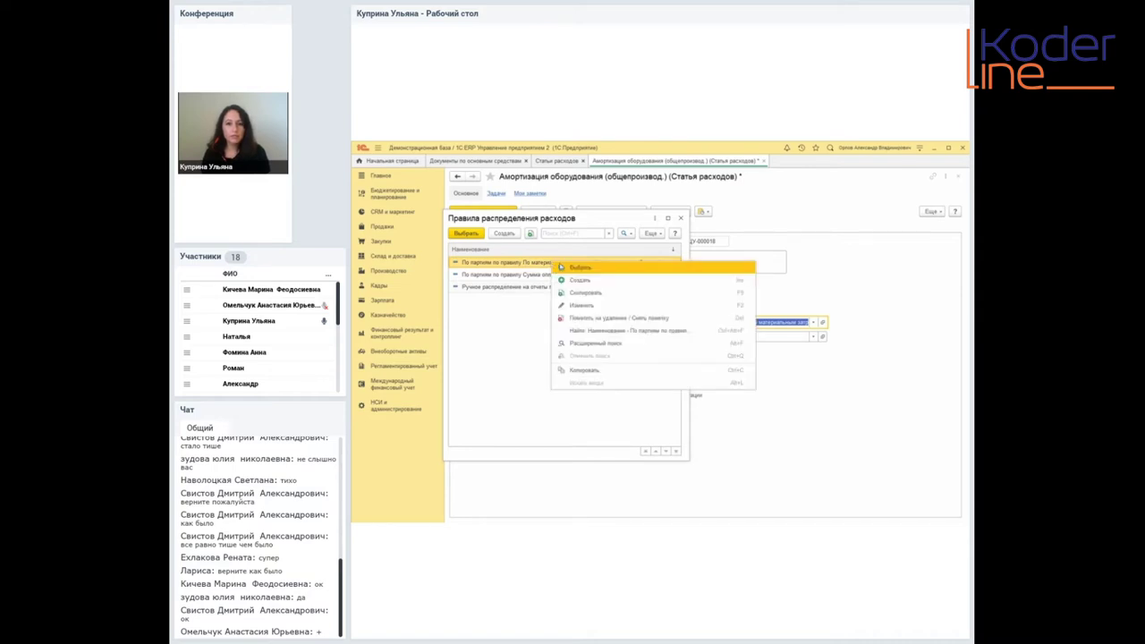
click(586, 306)
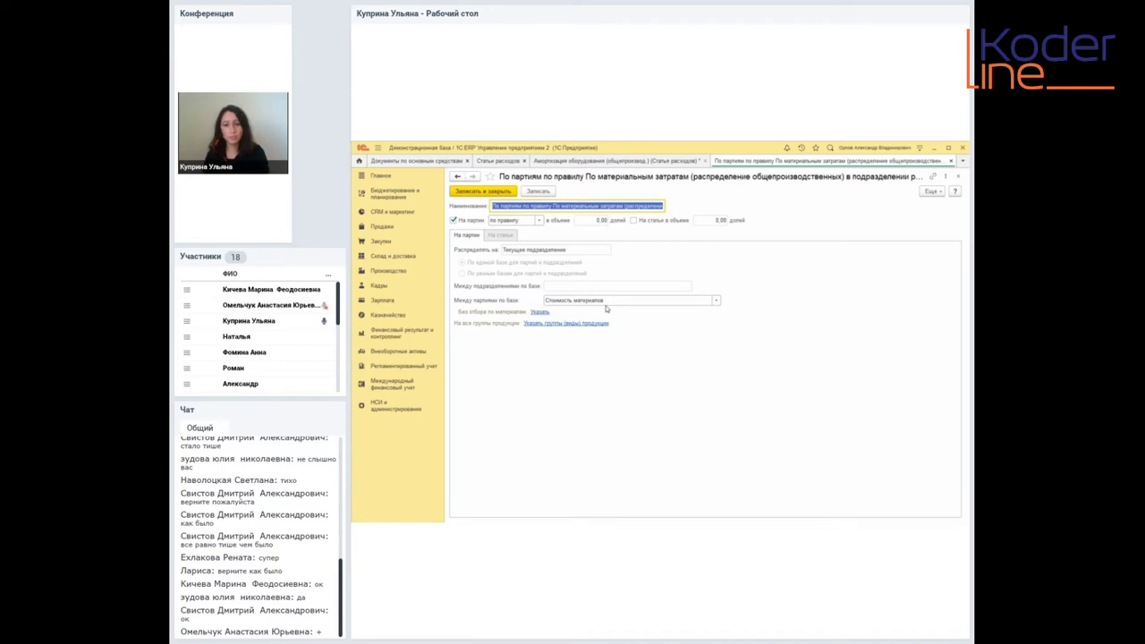
click(934, 192)
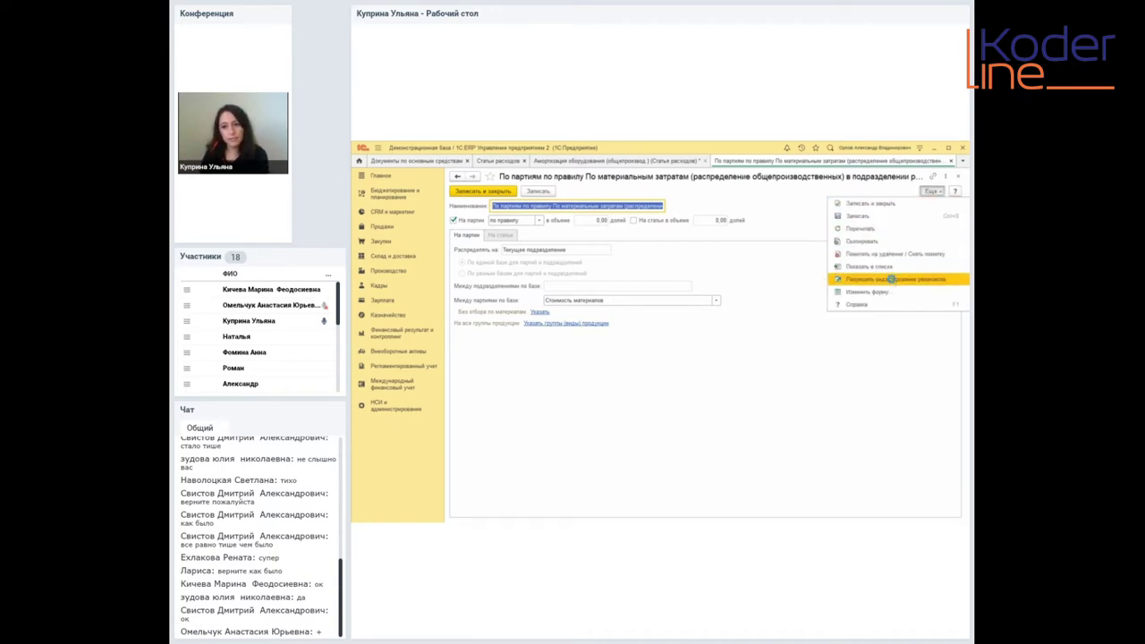
click(894, 280)
click(445, 304)
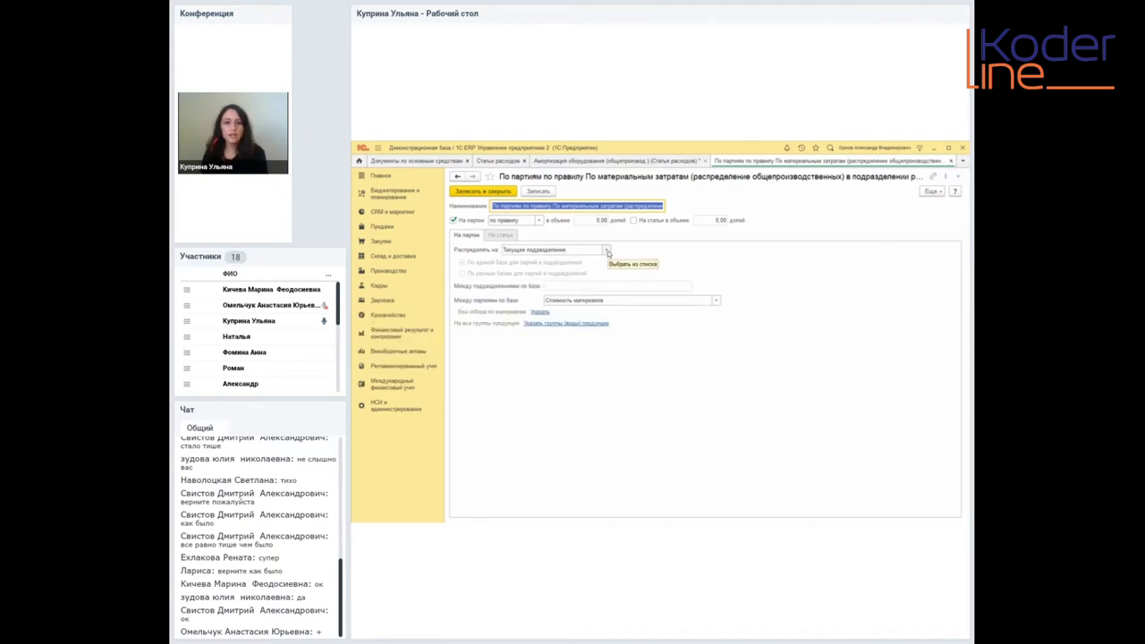
- Set the rule to distribute to Указанные подразделения by different bases for batches and departments, with По показателю as the base between departments
click(607, 252)
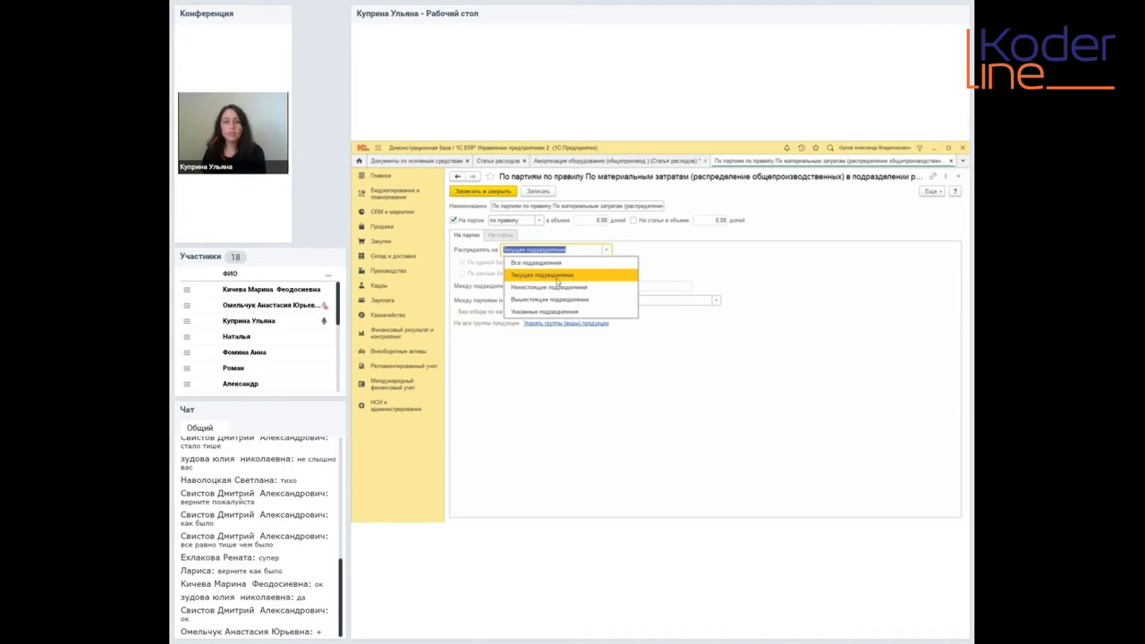
click(537, 312)
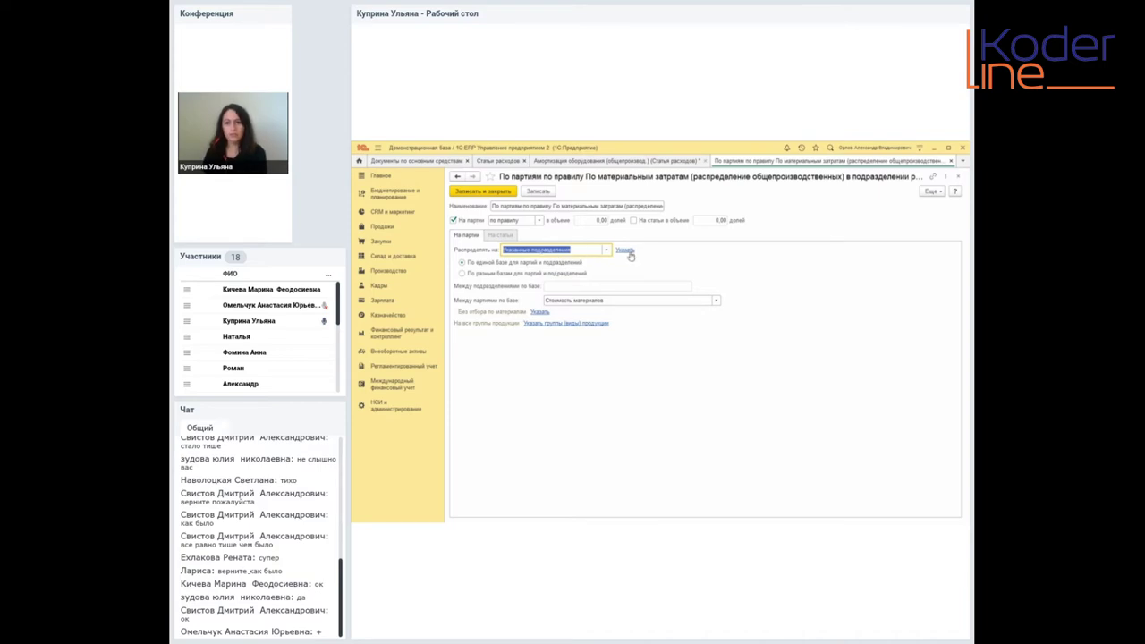
click(629, 253)
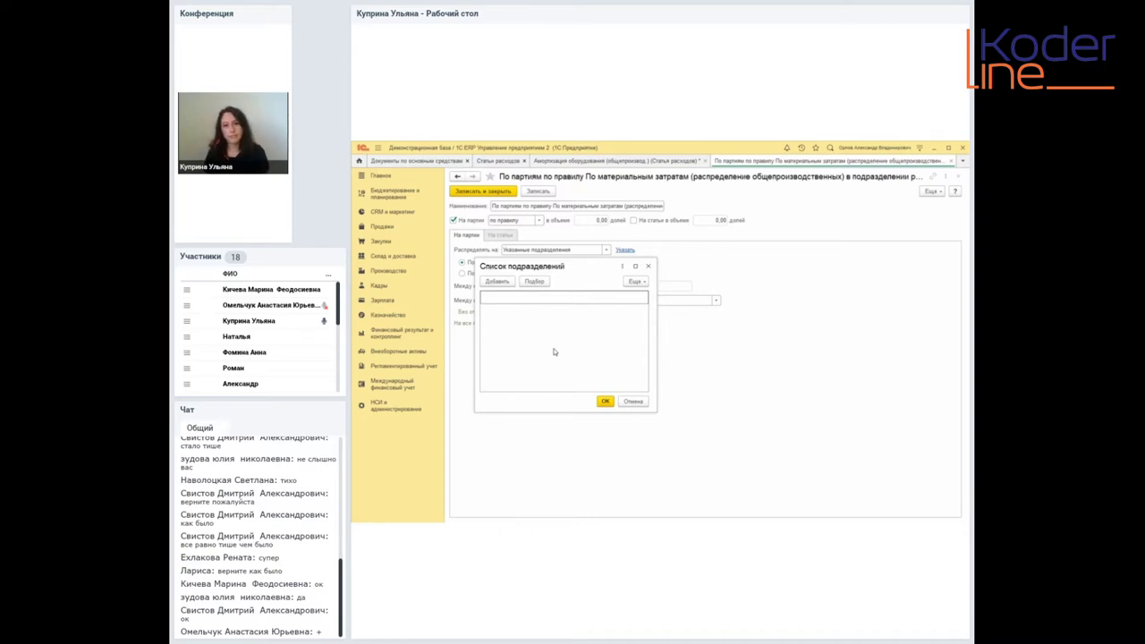
click(648, 266)
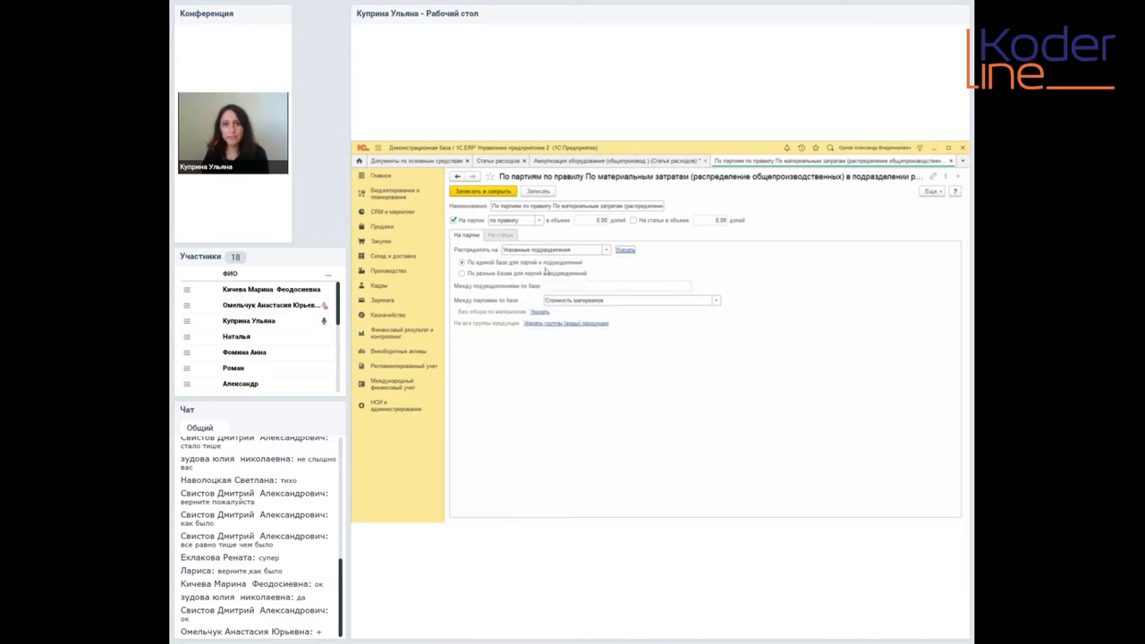
click(462, 273)
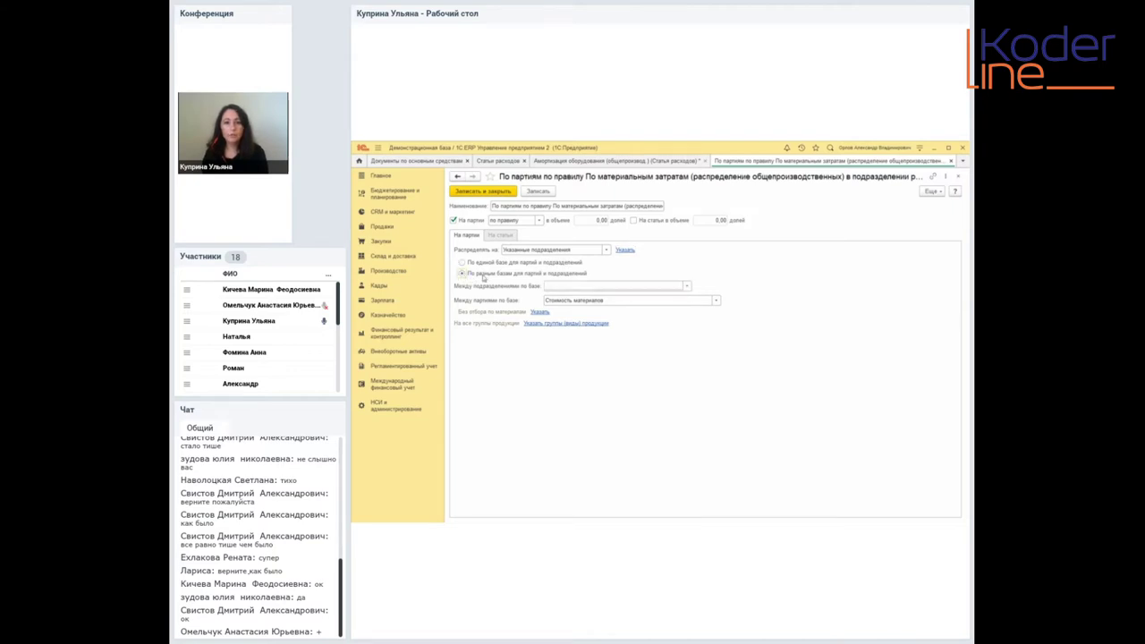
click(688, 287)
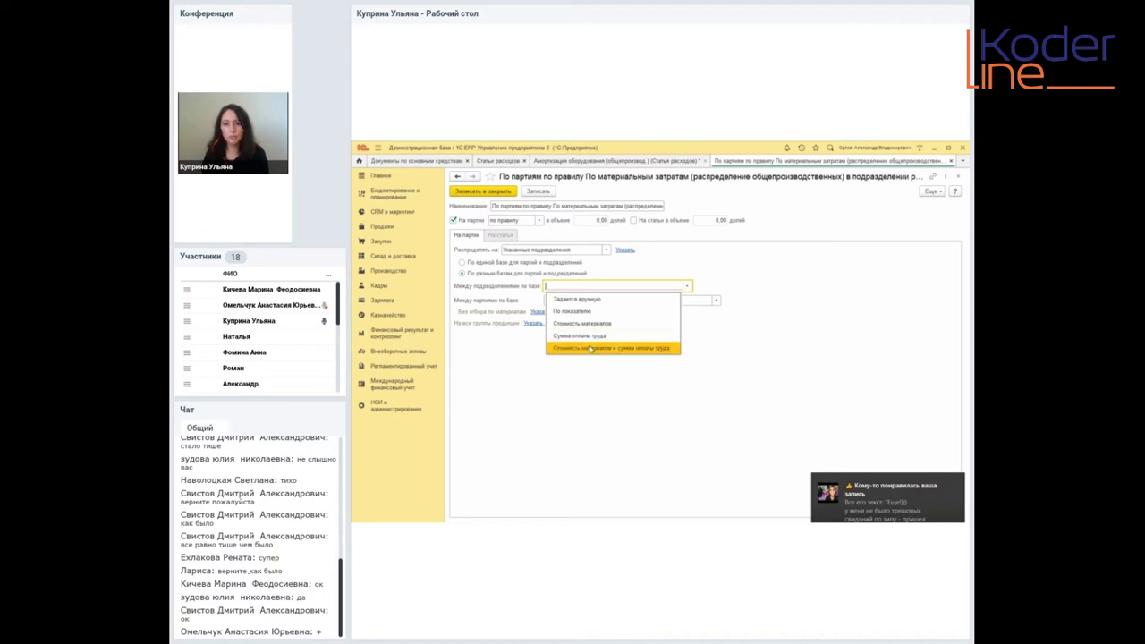
click(570, 312)
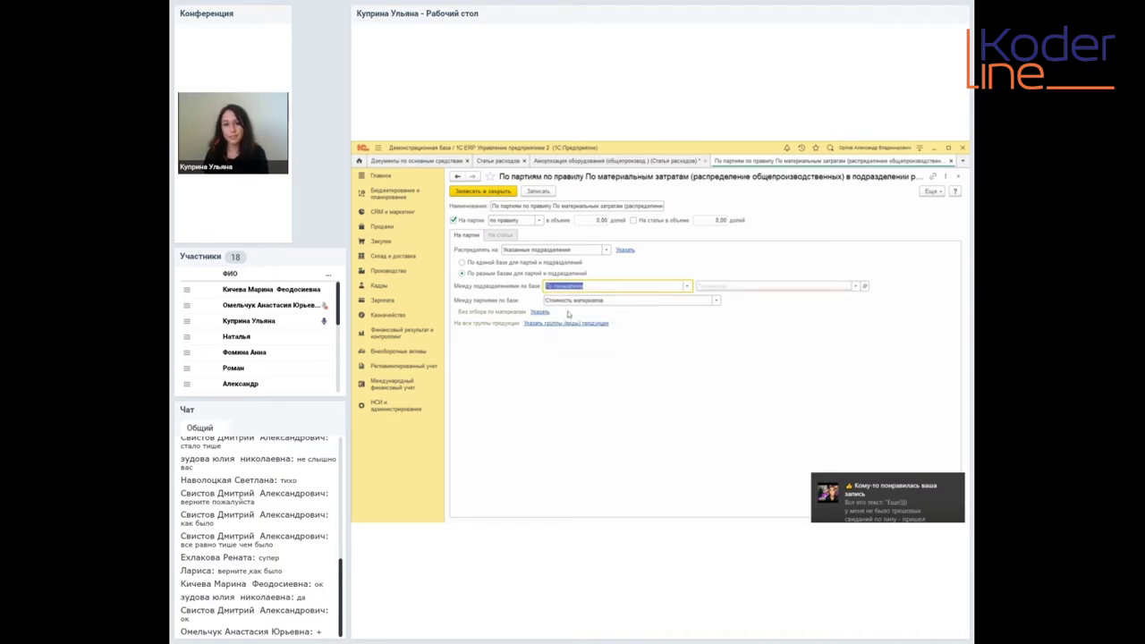
- View the form for a new indicator of distribution between departments and its value entry window, and close them without creating an indicator
click(839, 285)
click(757, 312)
click(506, 234)
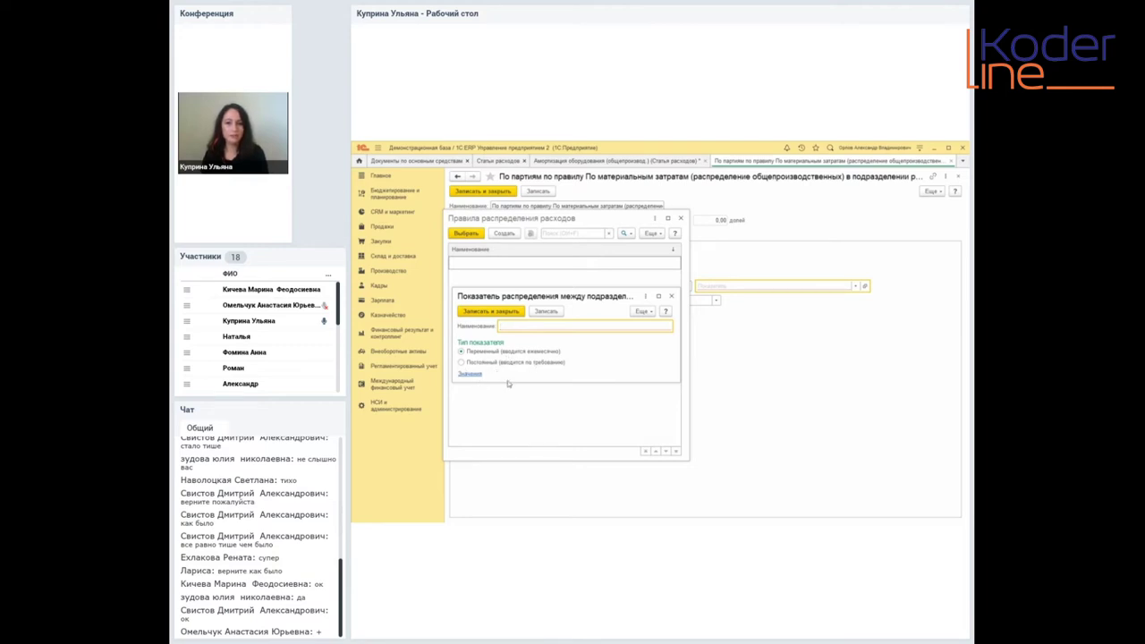
click(470, 375)
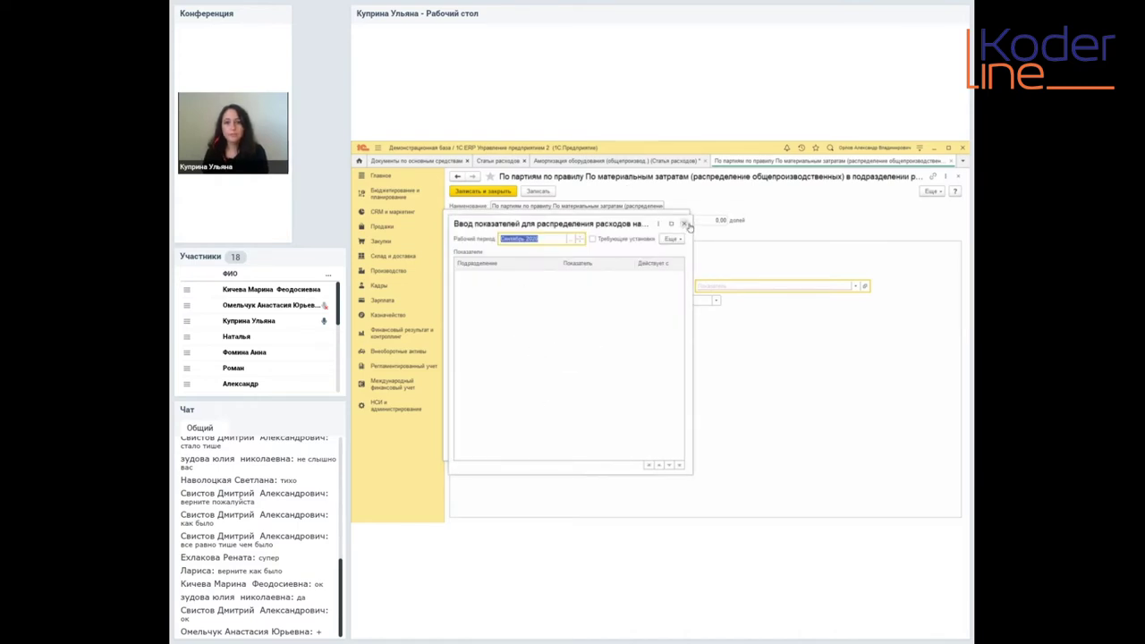
click(684, 223)
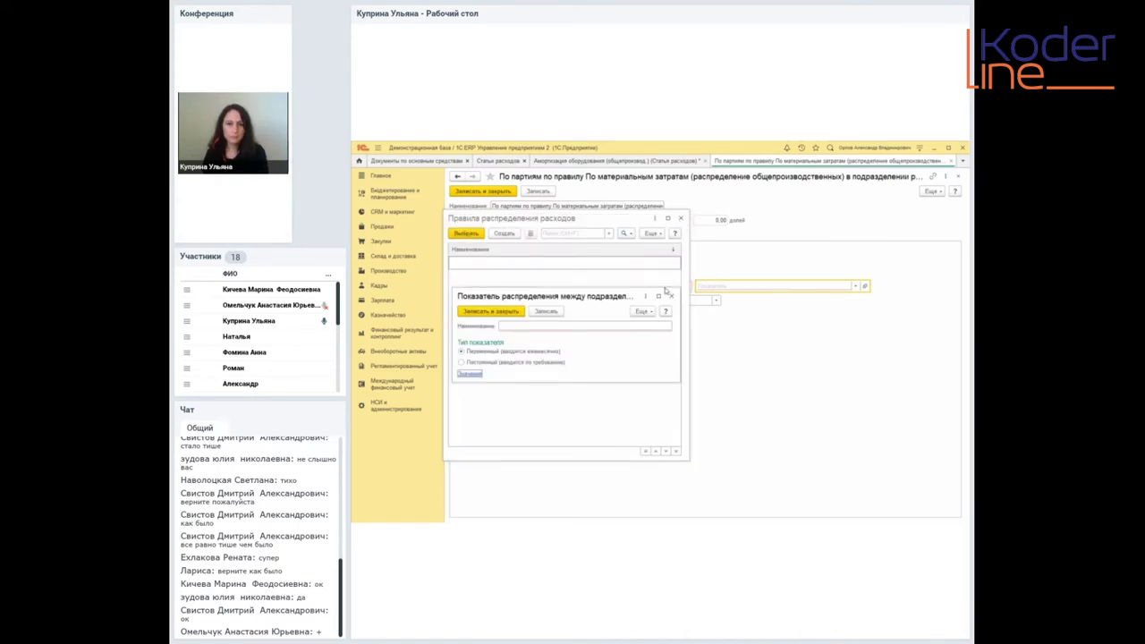
click(671, 295)
click(681, 218)
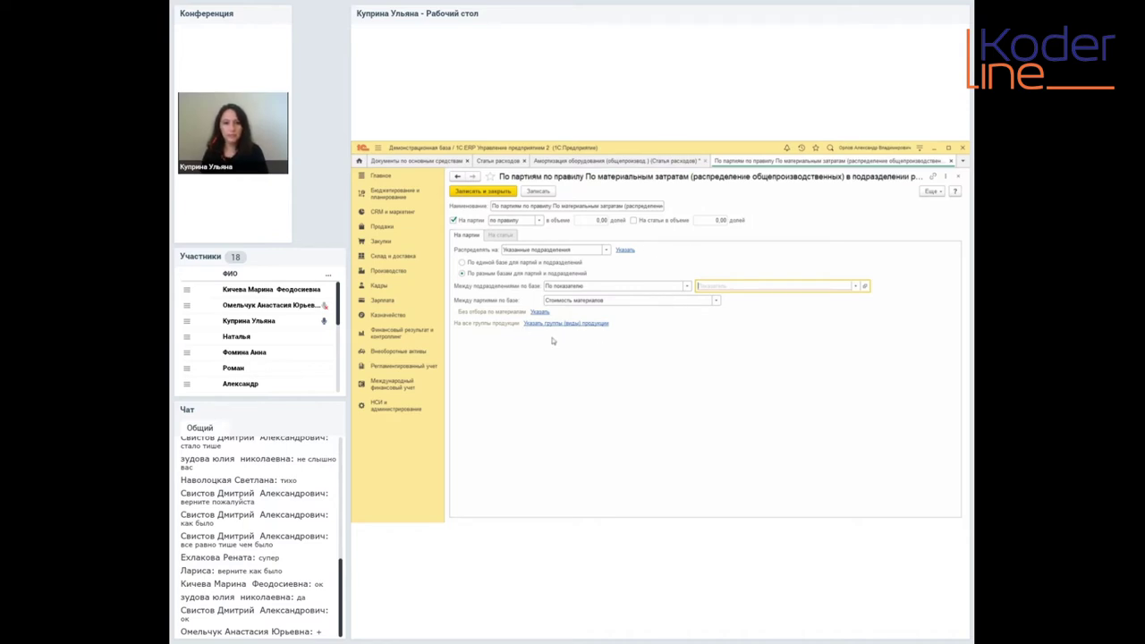
- Examine the bases available for Между партиями по базе without choosing another one
click(717, 302)
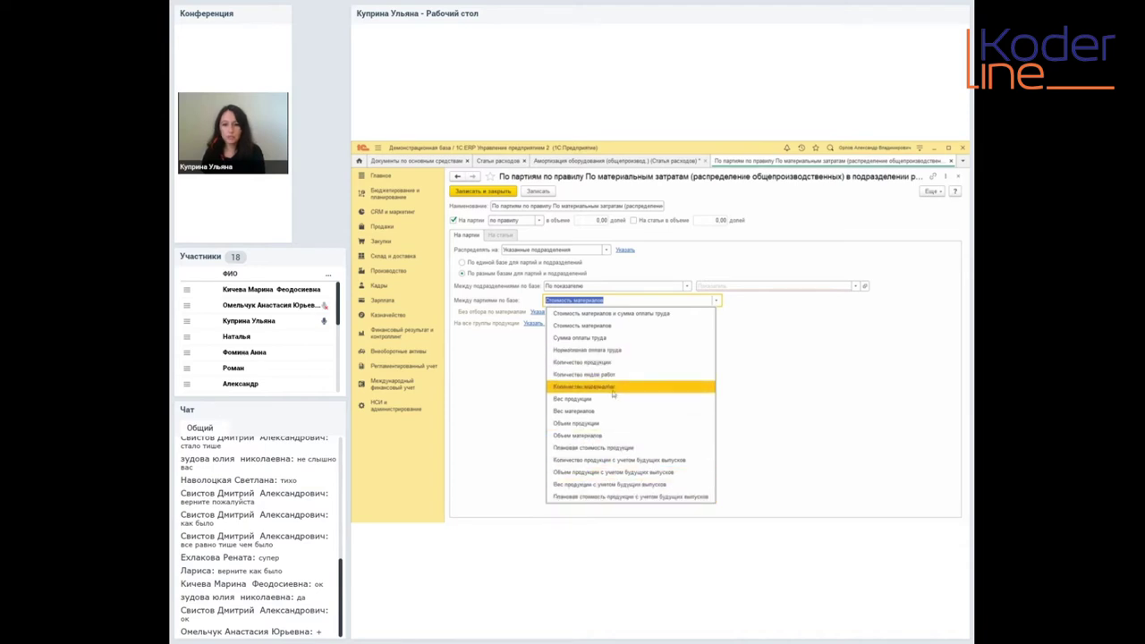
click(513, 353)
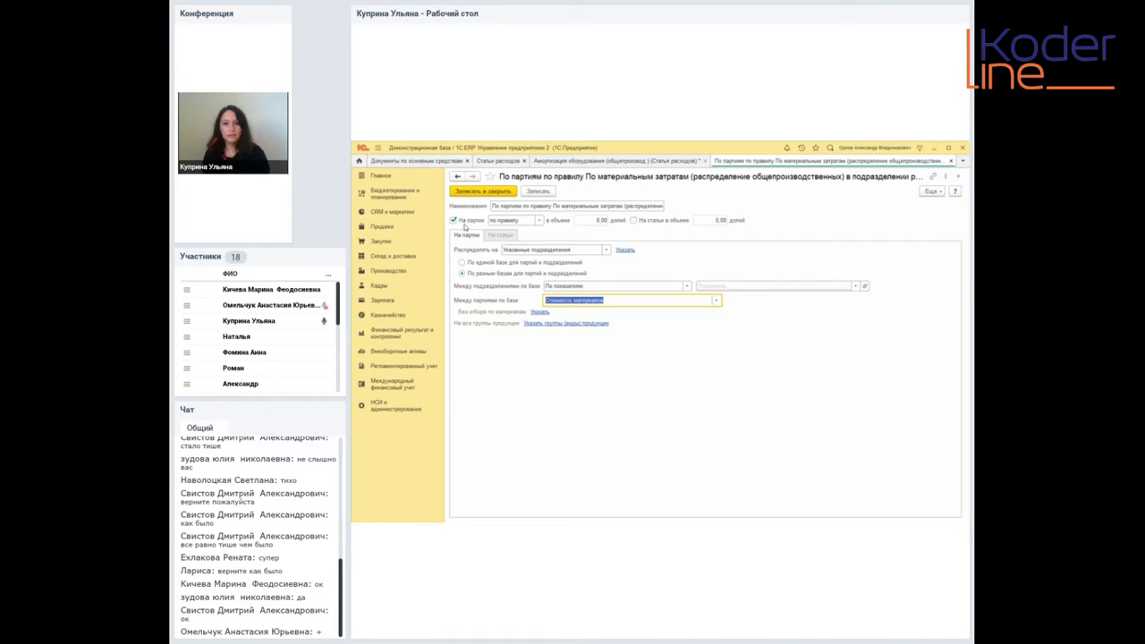
- Enable distribution to expense items (На статьи) alongside batches in the rule and open its table of write-off items
click(541, 220)
click(543, 224)
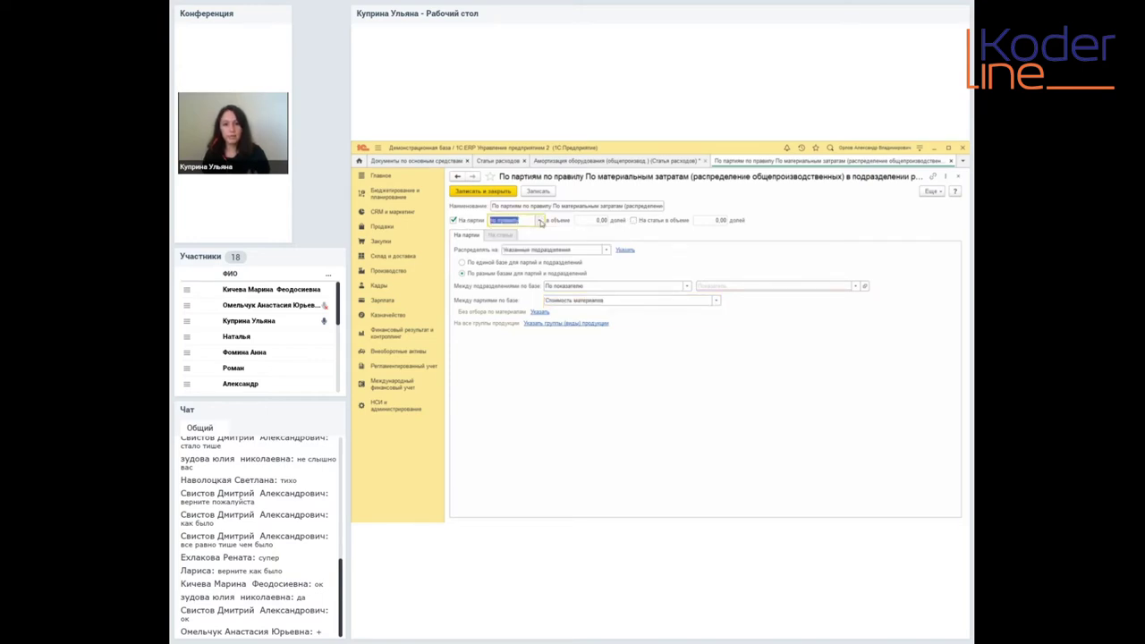
click(635, 220)
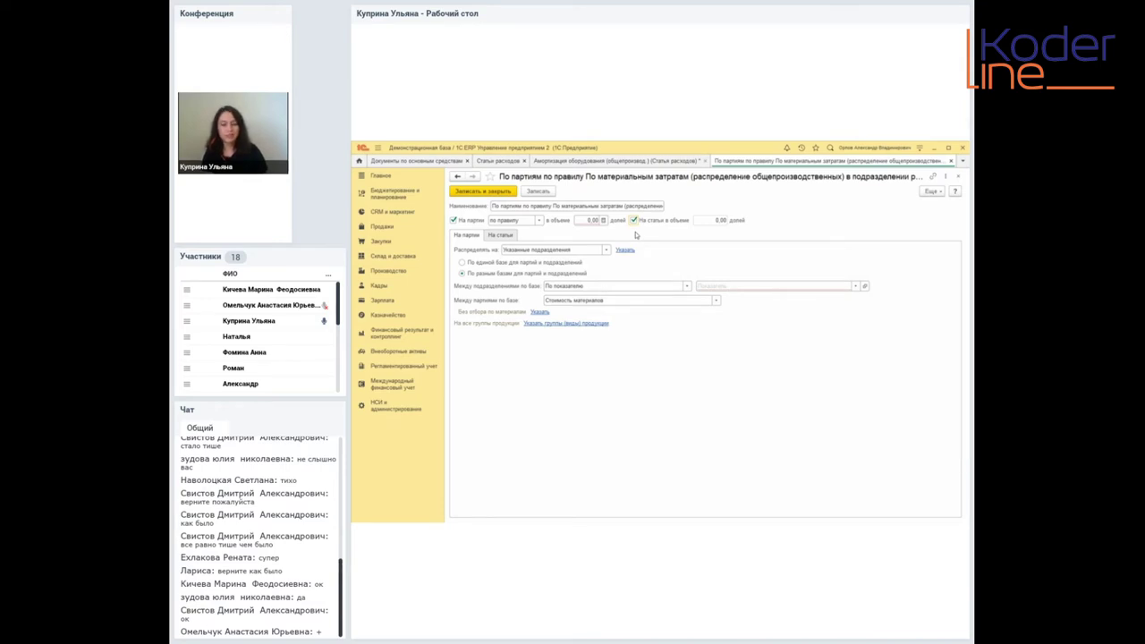
click(499, 236)
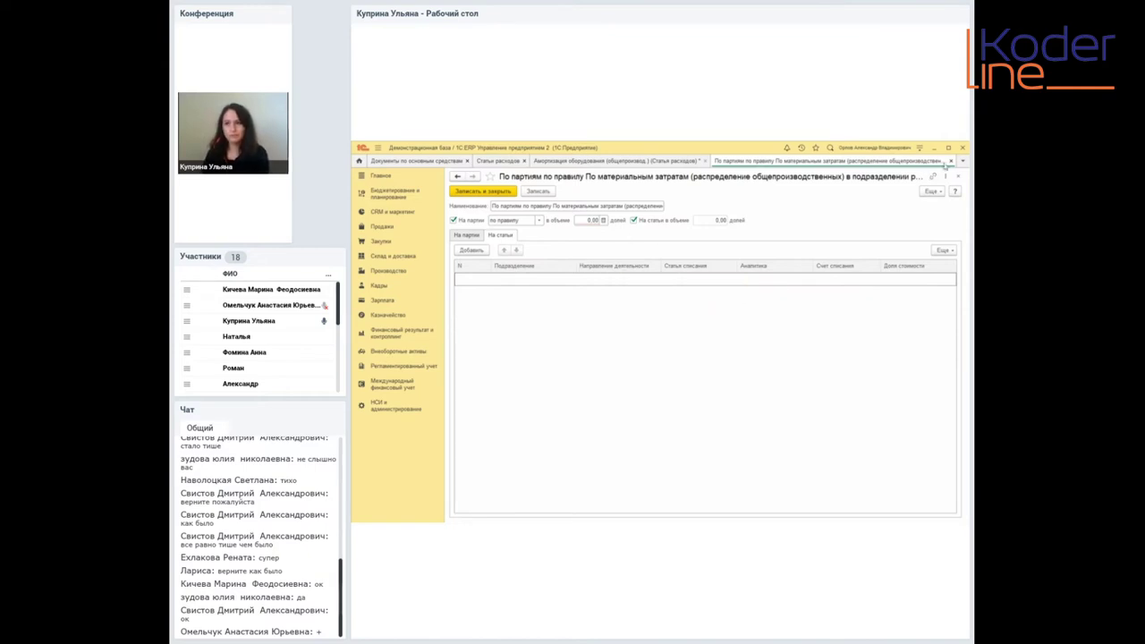
- Close the distribution rule without saving its changes and leave the rule list without choosing another rule
click(952, 162)
click(688, 353)
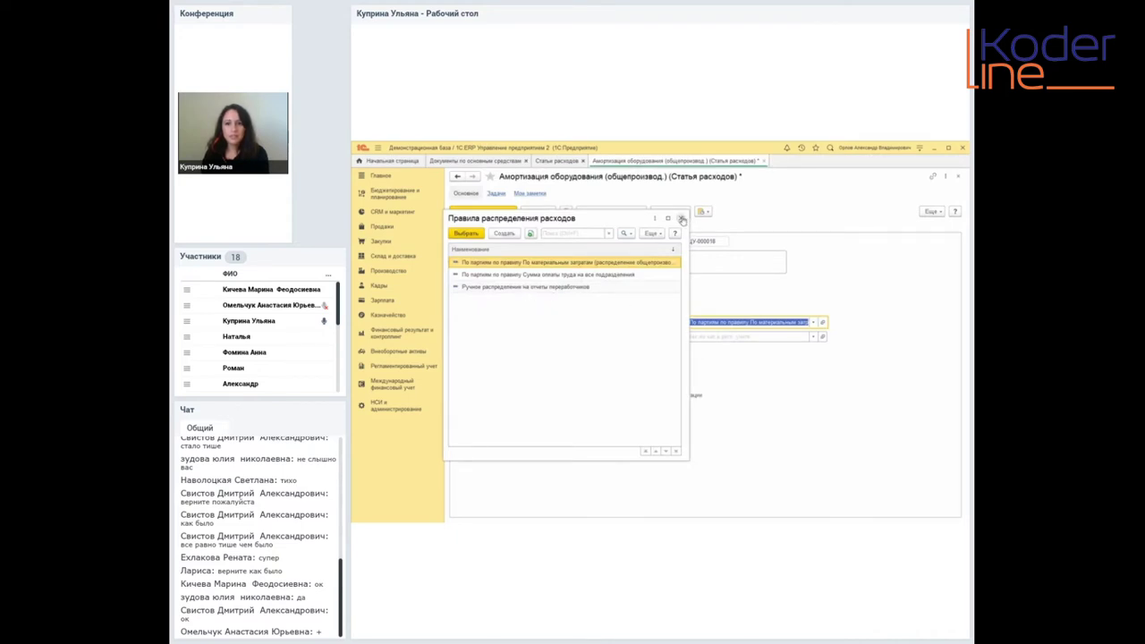
click(680, 218)
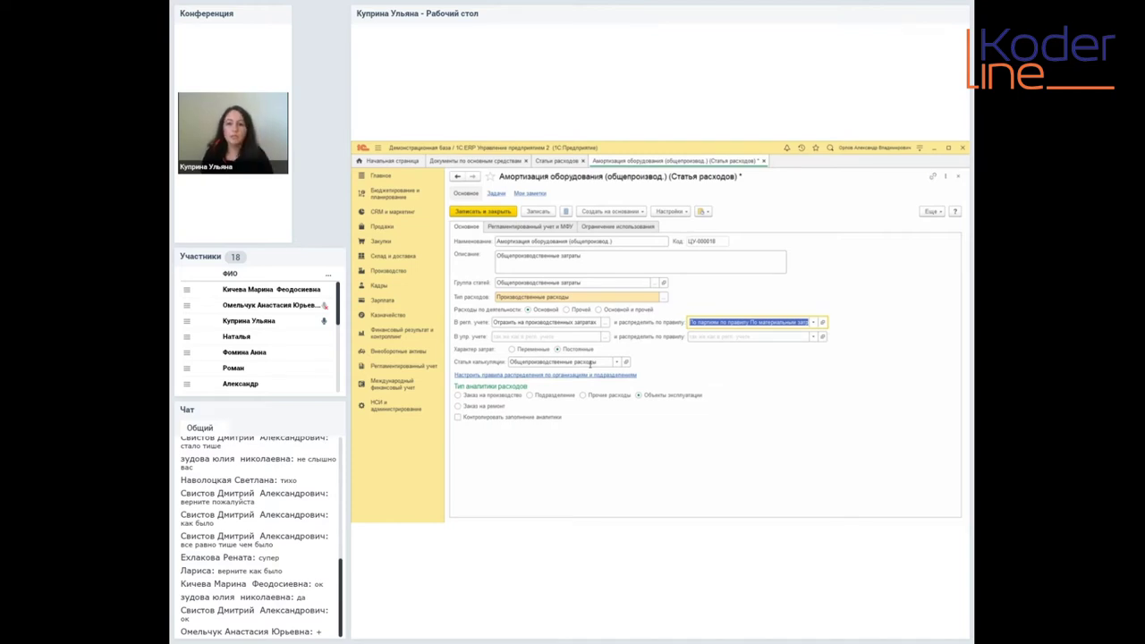
- Examine the list of calculation items for Статья калькуляции and the card of Общепроизводственные расходы, leaving both without changes
click(617, 364)
click(618, 364)
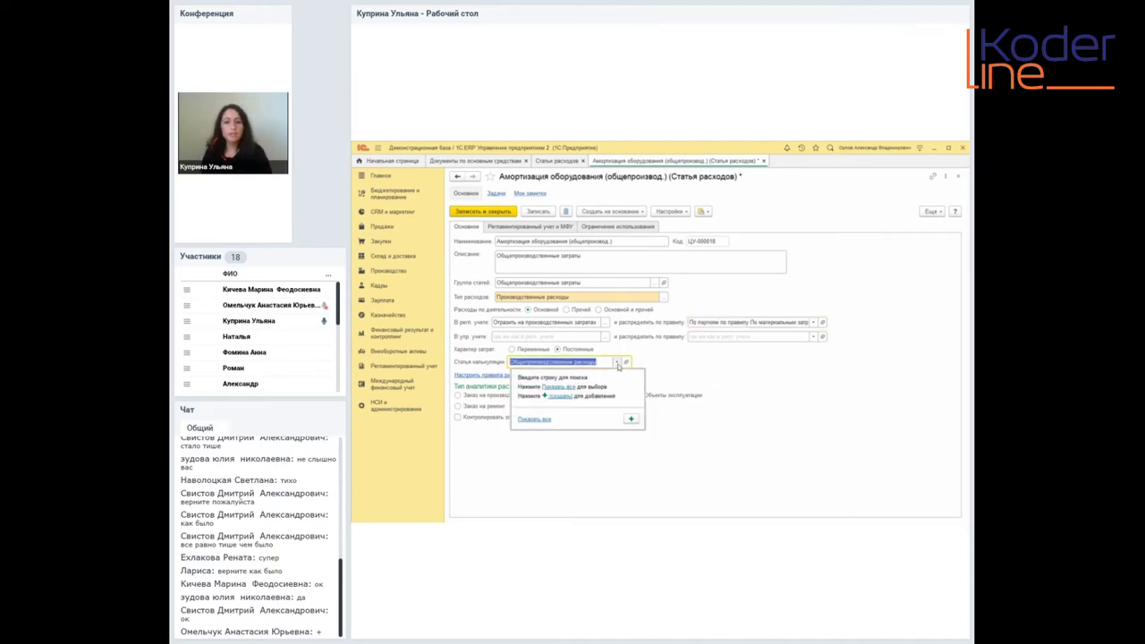
click(571, 386)
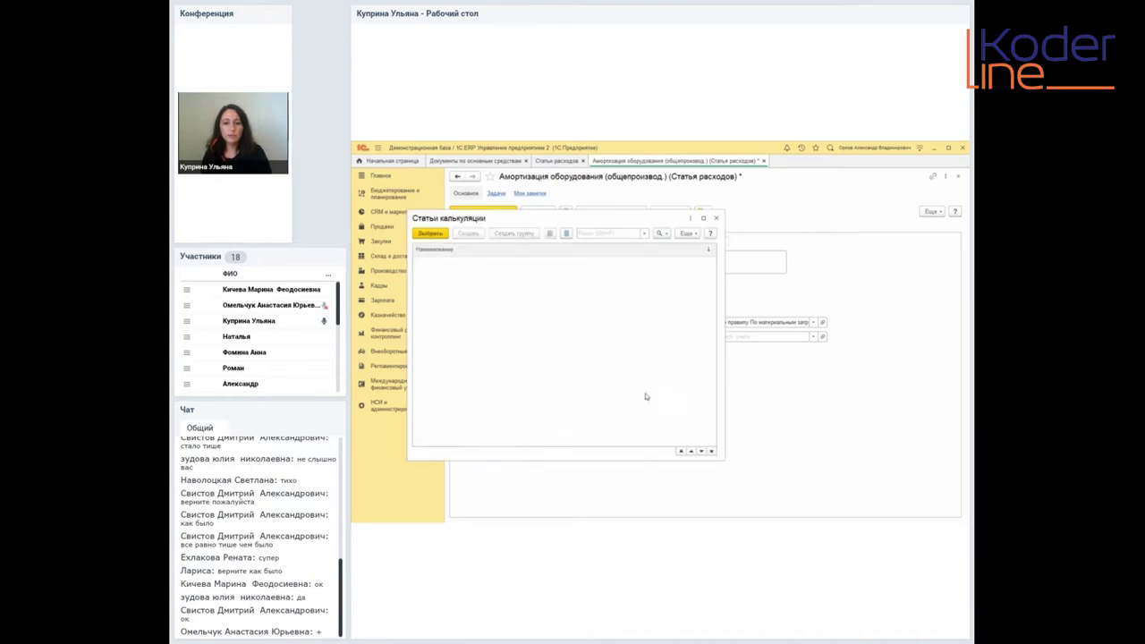
click(714, 217)
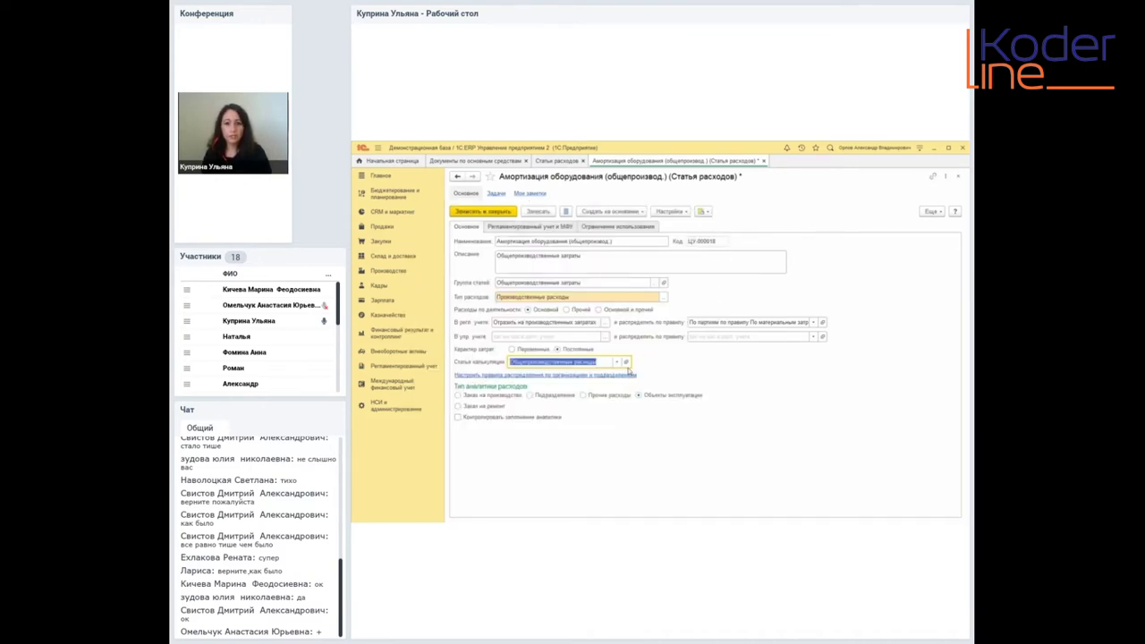
click(627, 362)
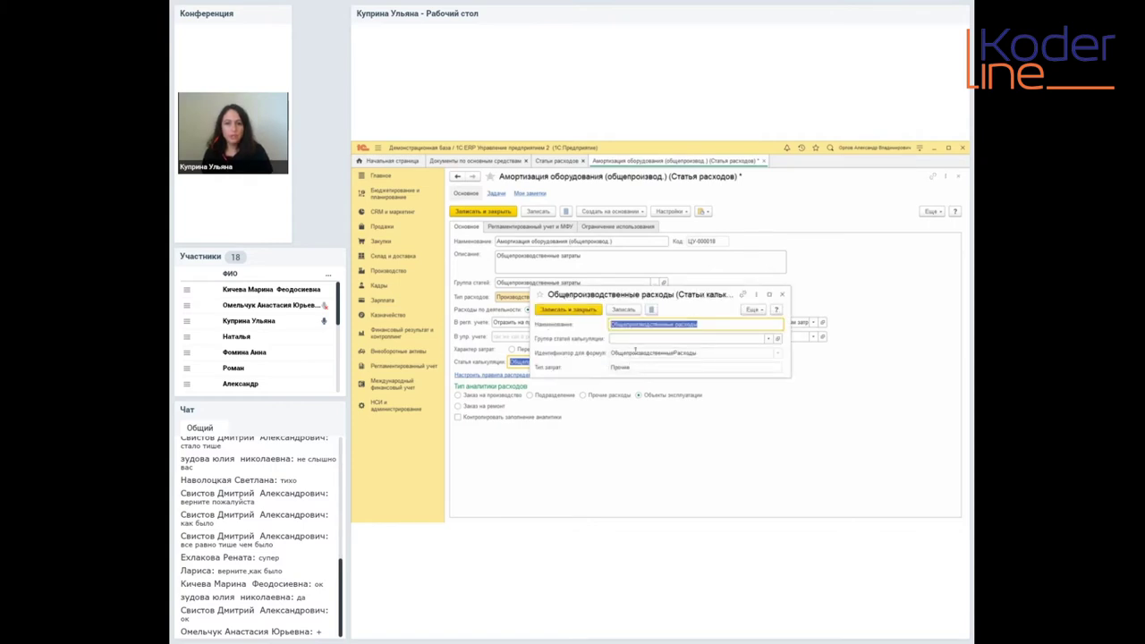
click(783, 294)
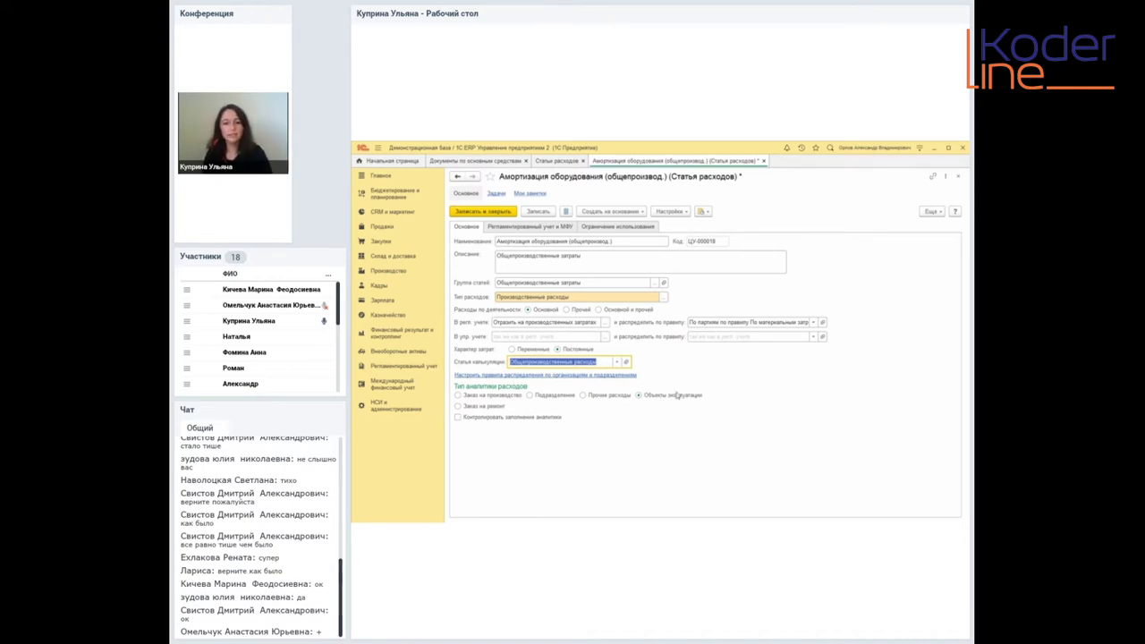
- View the item's regulated accounting and МФУ settings and the tax expense kinds for its main activity, without choosing another kind
click(513, 228)
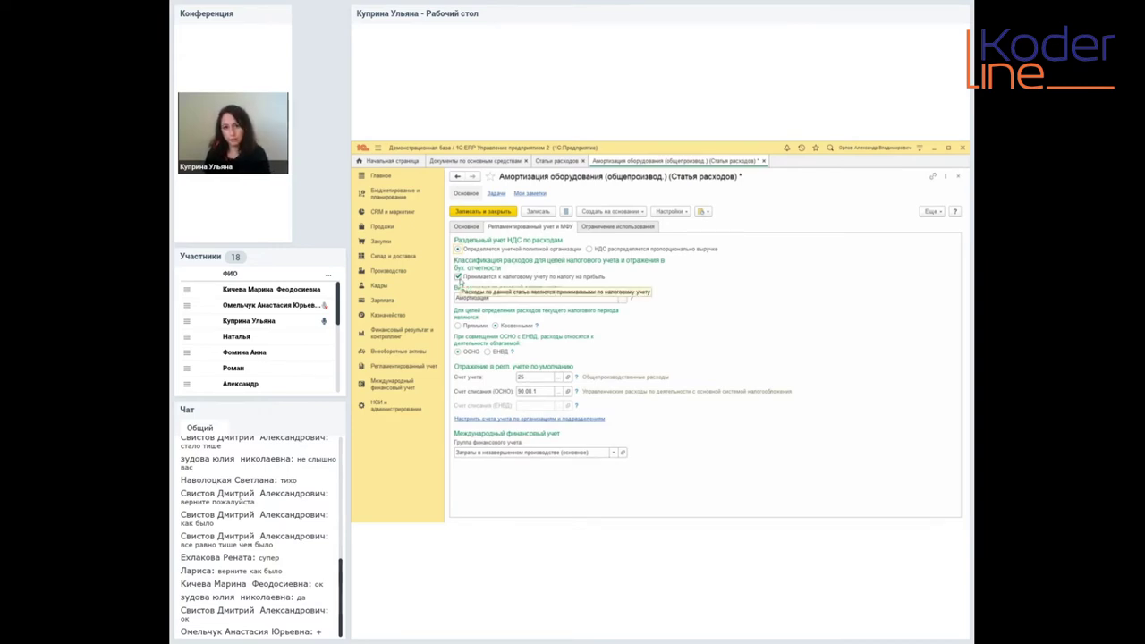
click(622, 298)
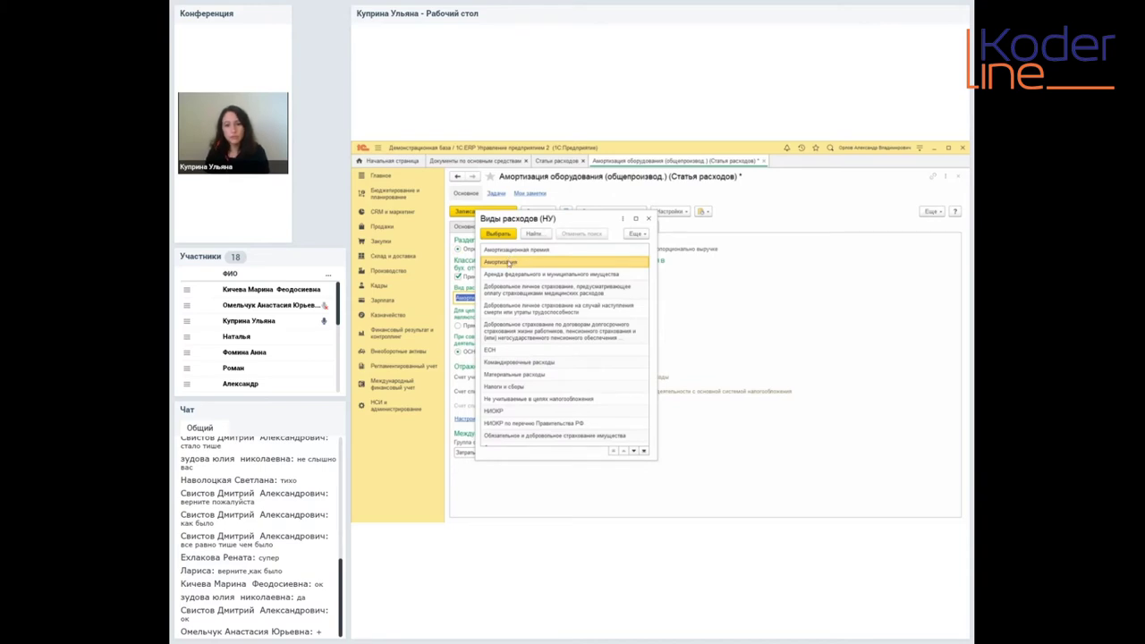
click(650, 220)
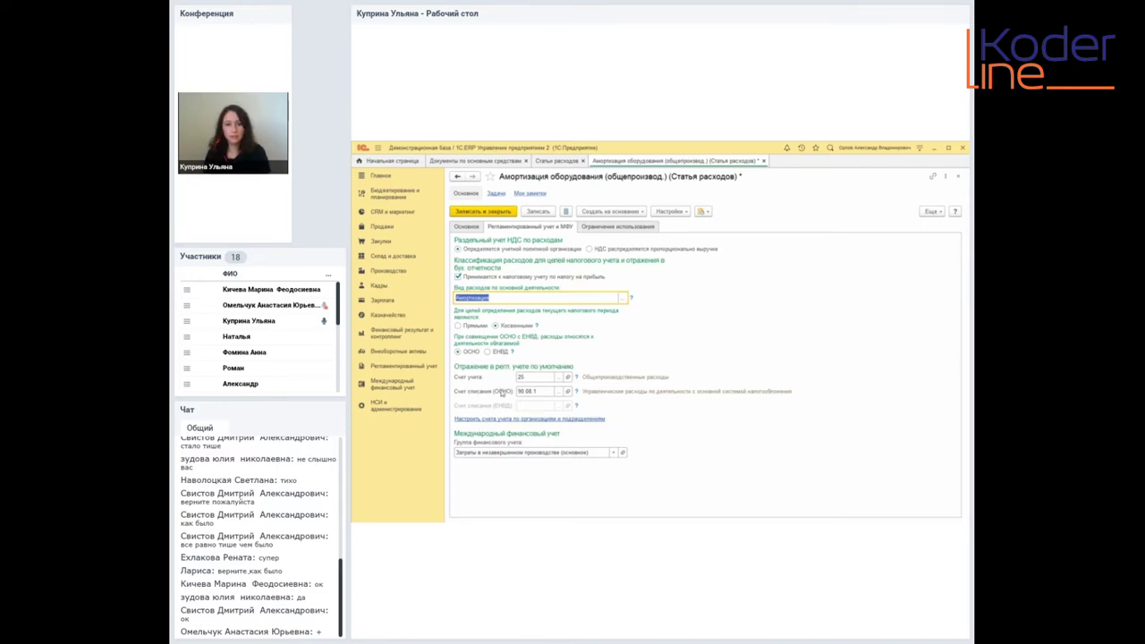
- Examine the chart of accounts for Счет учета without choosing another account, keeping 25 in the field
click(560, 378)
drag(530, 219, 828, 227)
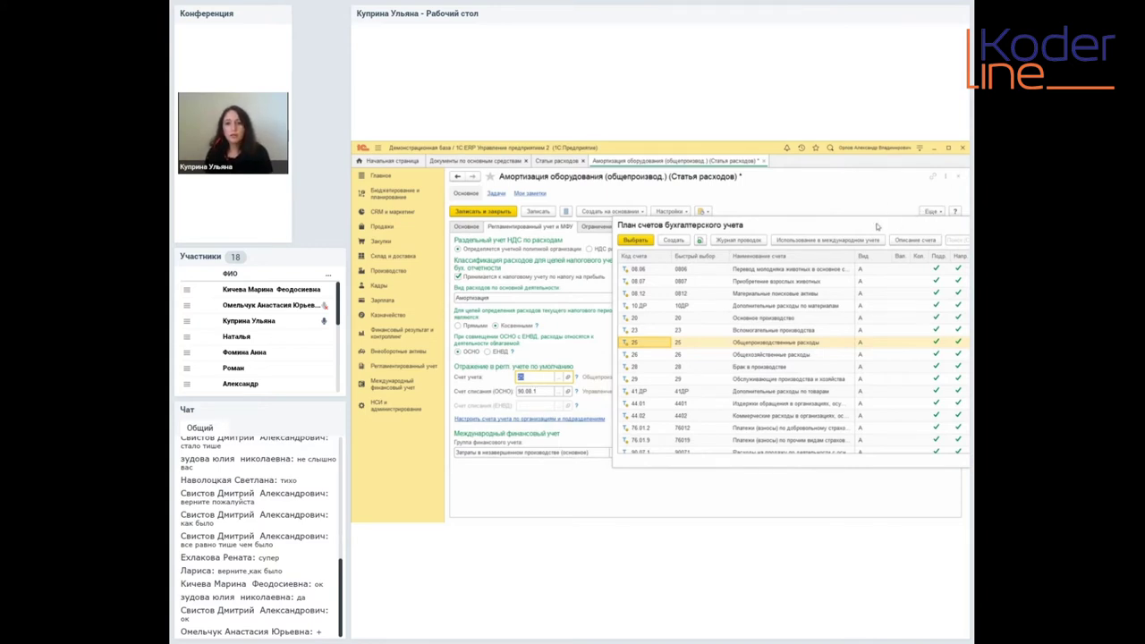
drag(879, 227, 743, 231)
click(957, 230)
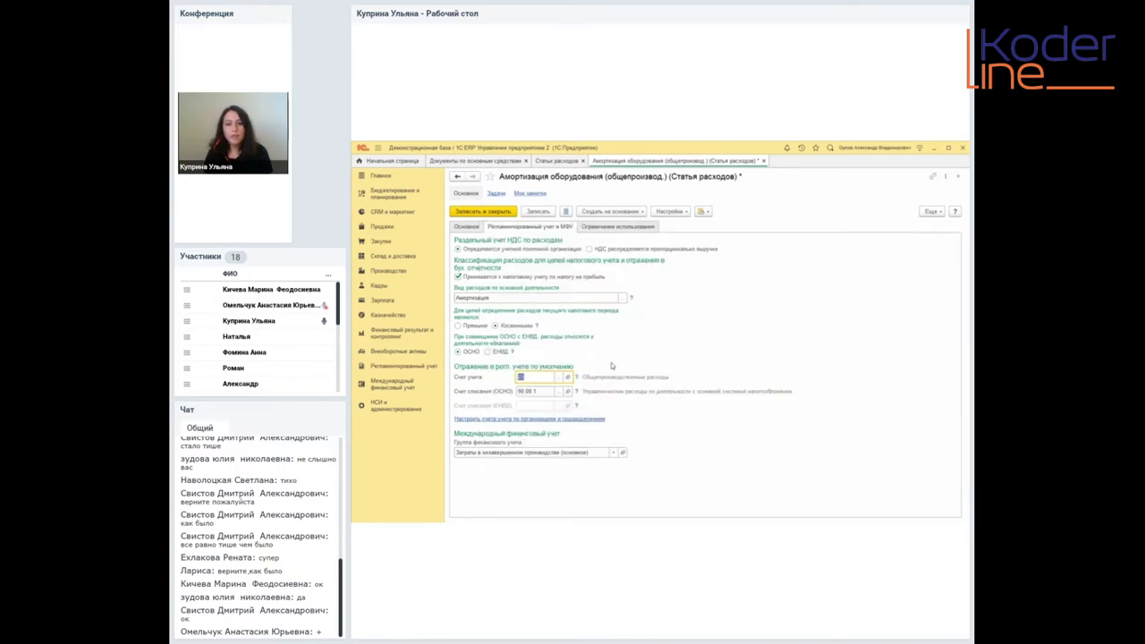
text(25)
key(Tab)
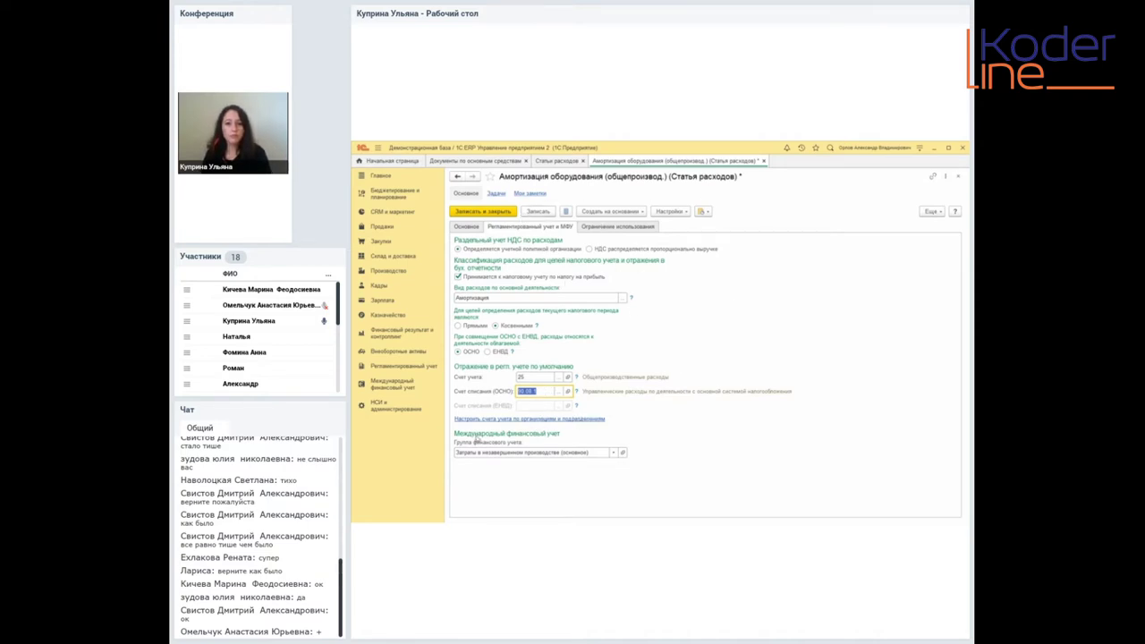
- Close the equipment depreciation item without saving and open Амортизация оргтехники (распр) from the Общехозяйственные расходы (директ-костинг) group
click(765, 162)
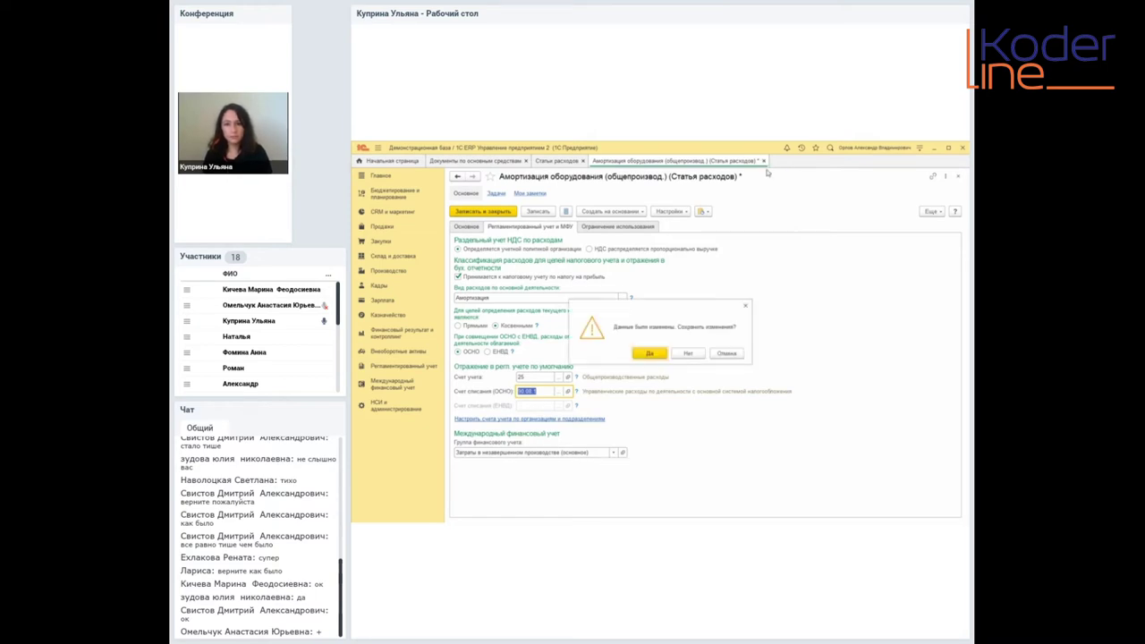
click(691, 354)
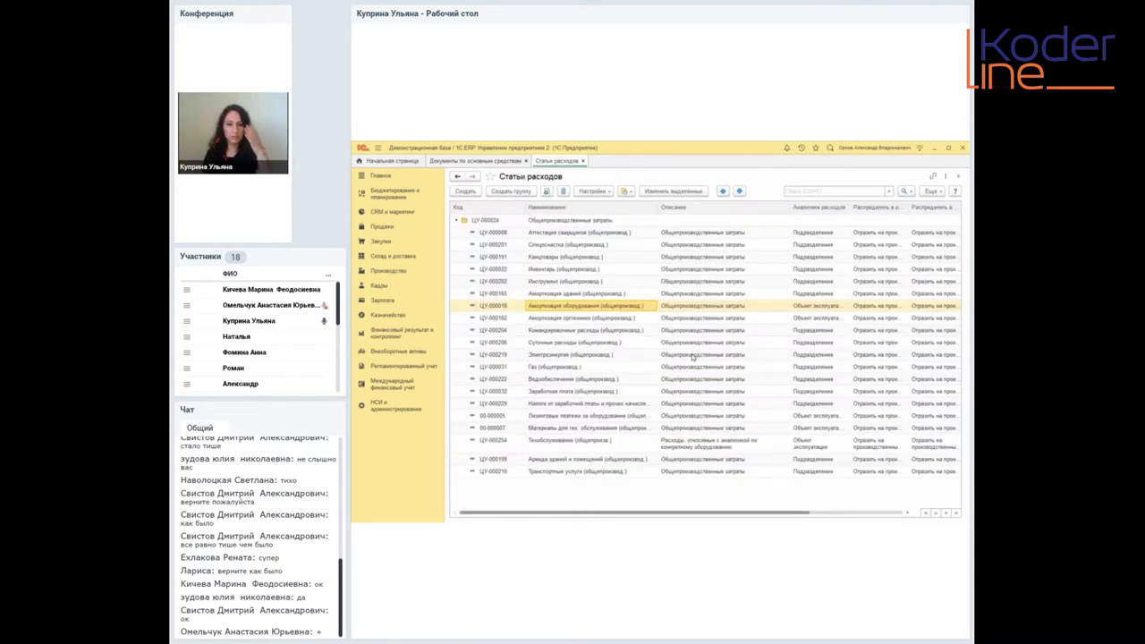
click(458, 221)
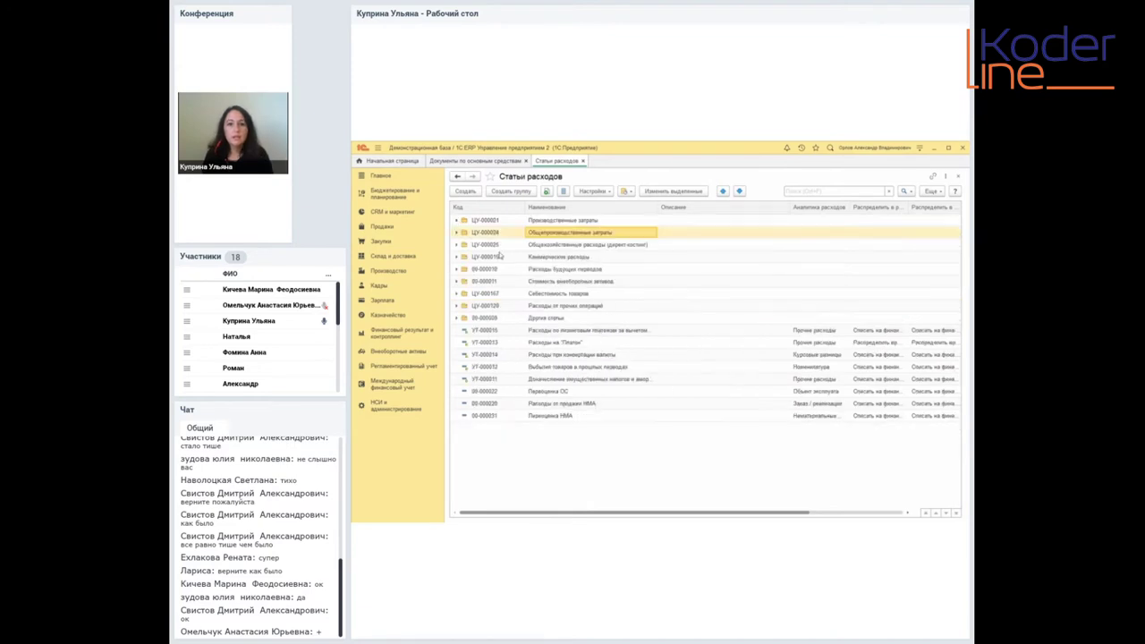
click(456, 245)
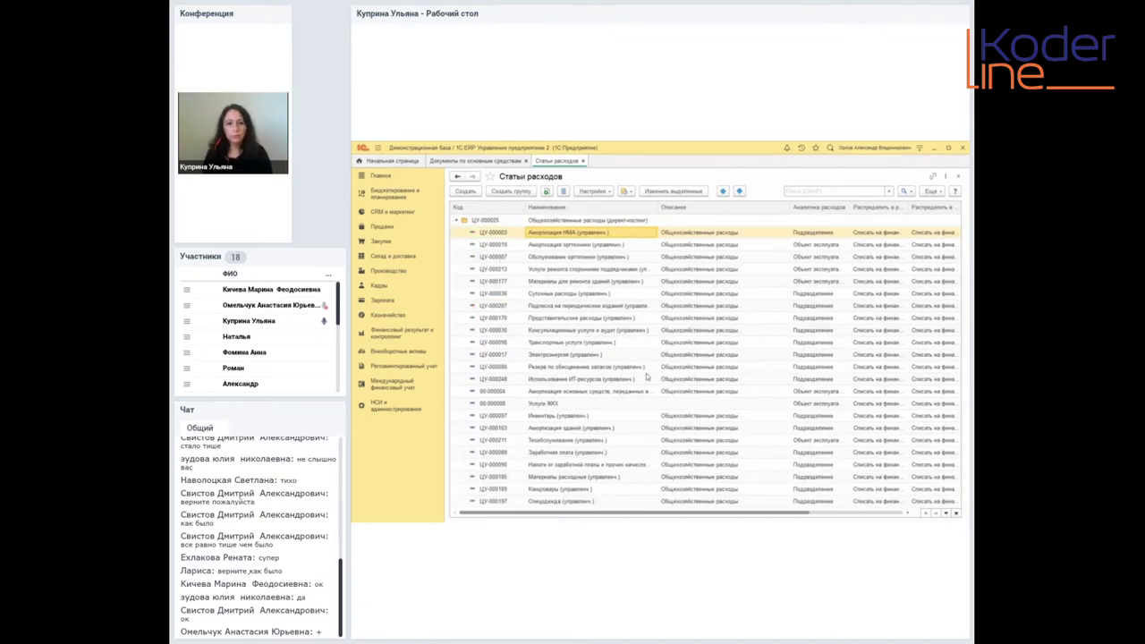
scroll(637, 362, down, 3)
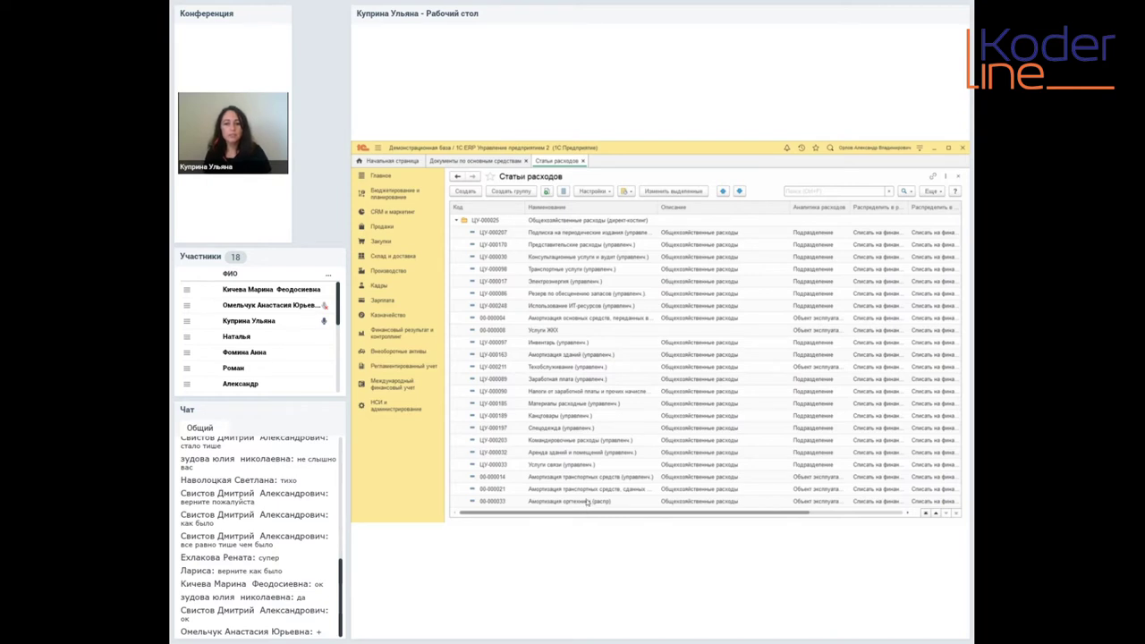
double_click(587, 502)
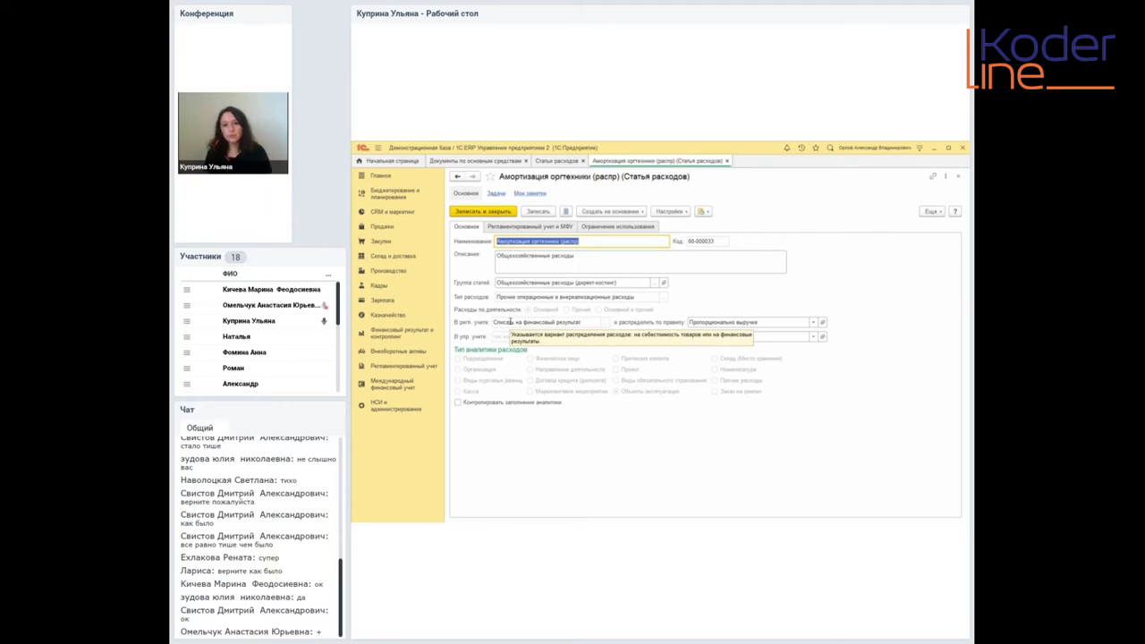
- Allow editing of the item's locked attributes, including expense type, activity kind and distribution variant
click(933, 211)
click(872, 362)
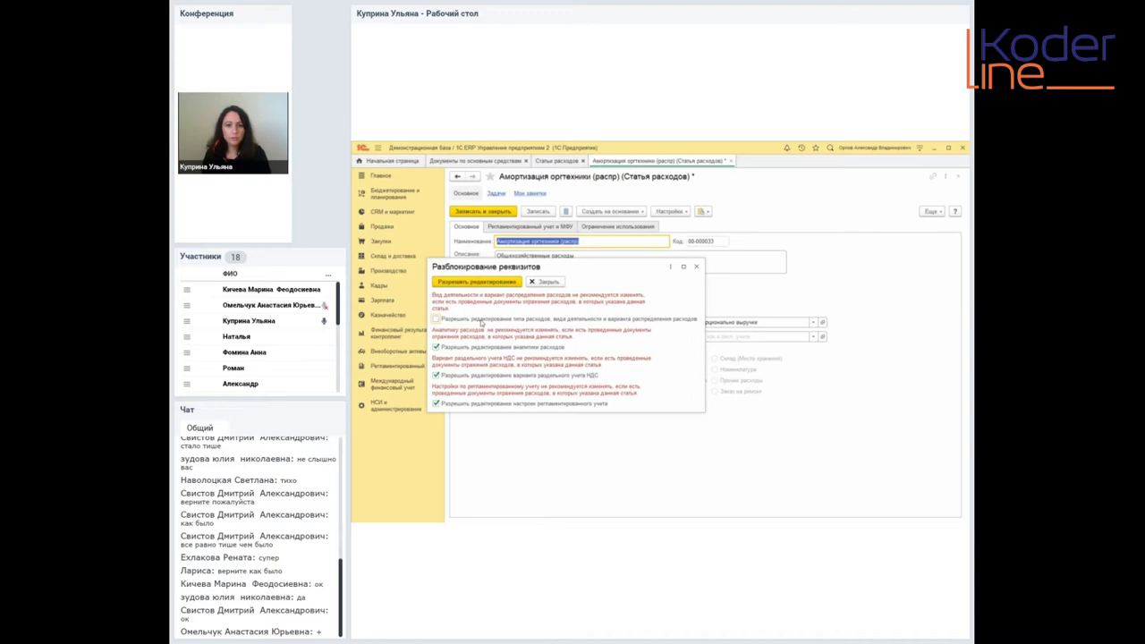
click(477, 282)
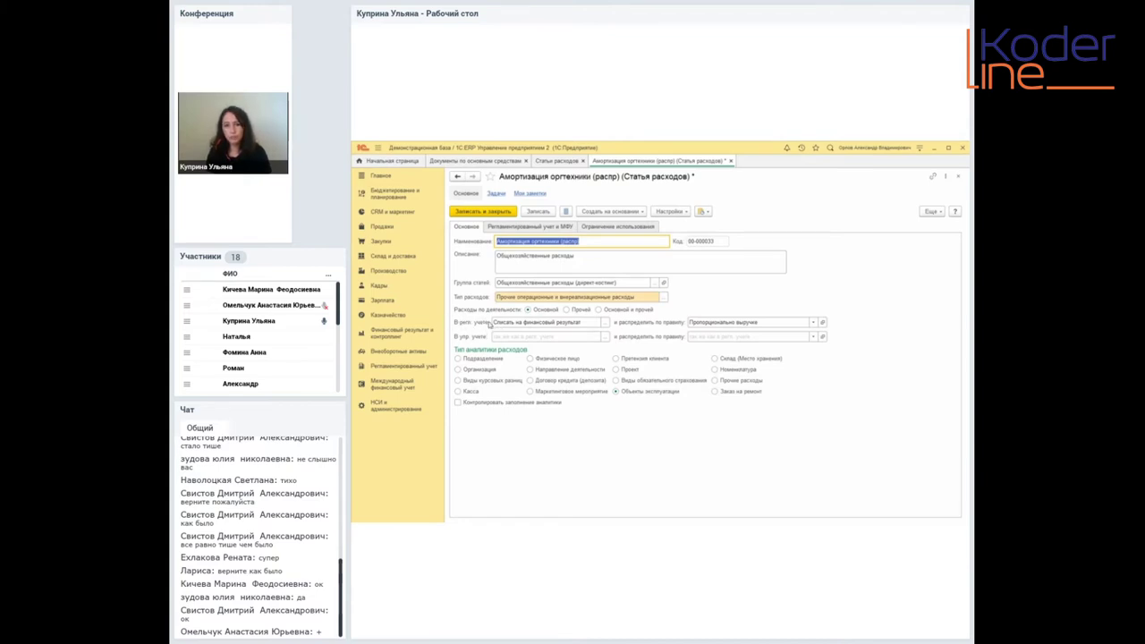
- Examine the write-off variants for В регл. учете and the available distribution rules without changing either choice
click(607, 322)
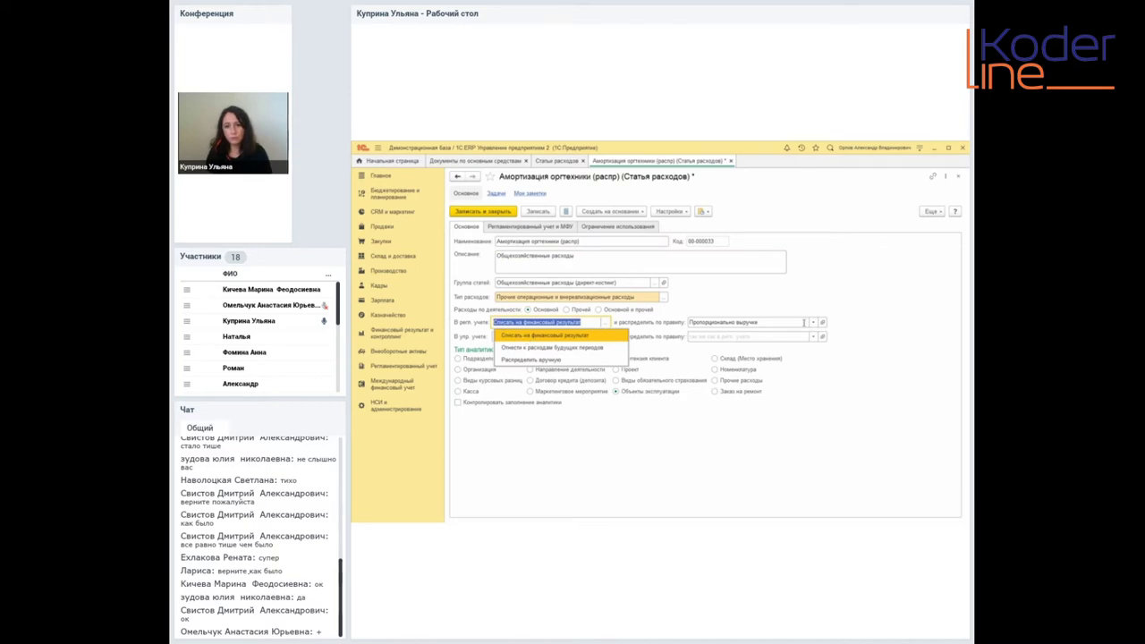
click(753, 311)
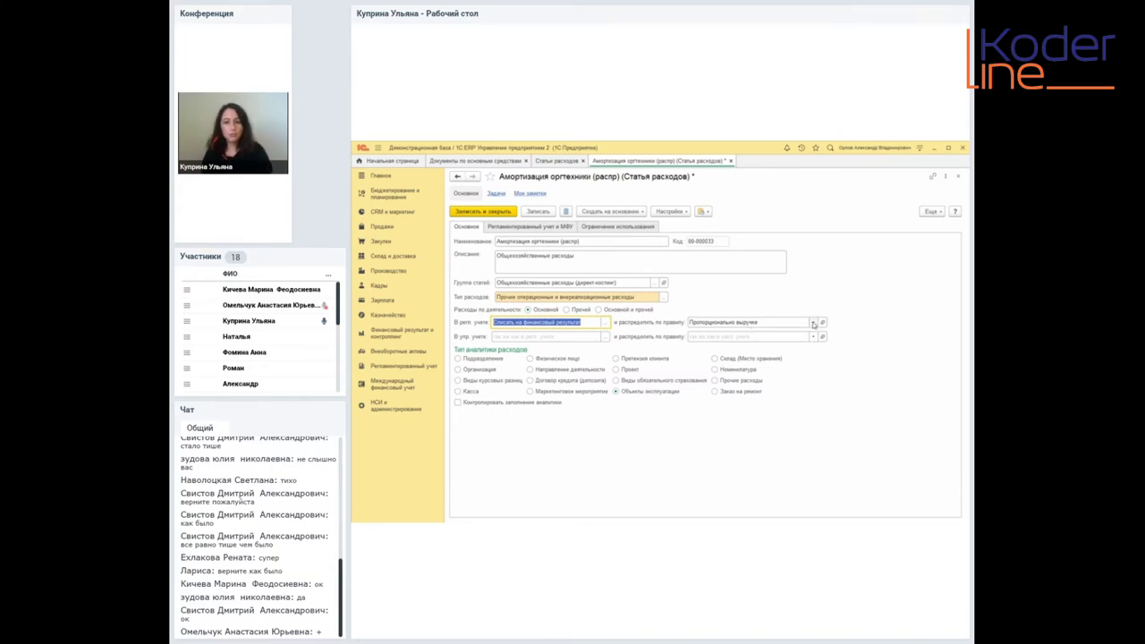
click(812, 322)
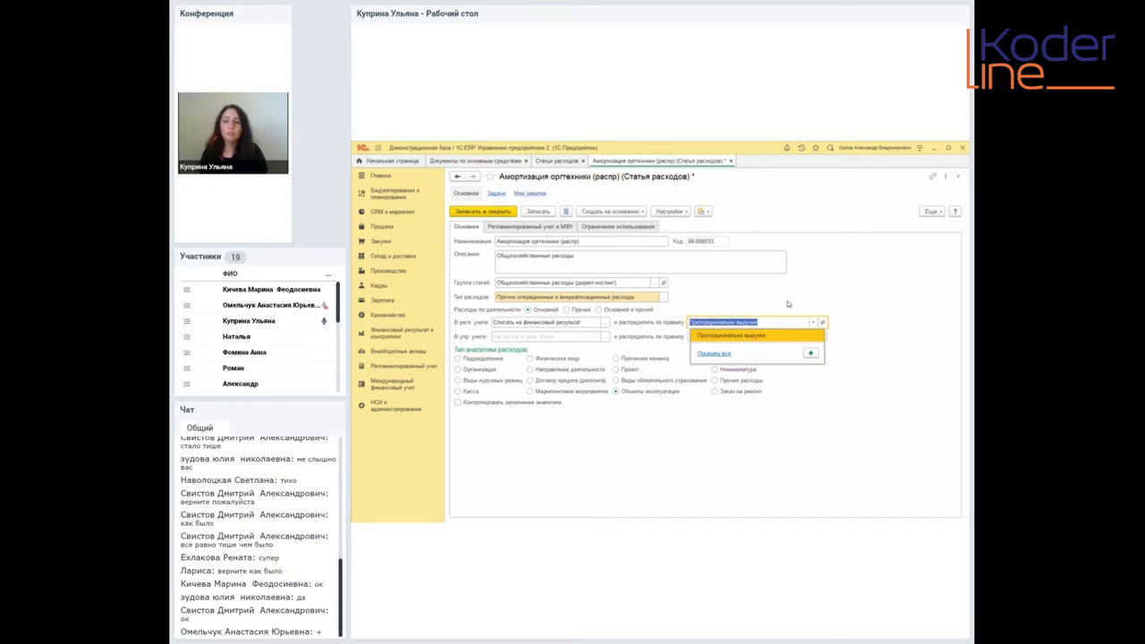
click(813, 322)
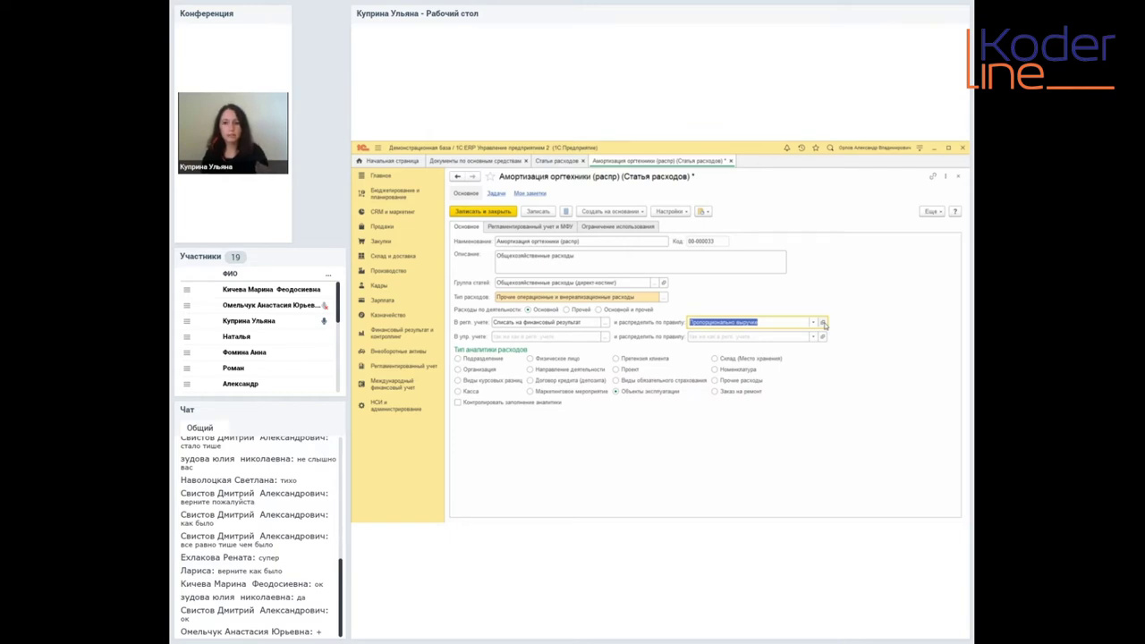
- Open the Пропорционально выручке rule for distribution between activity directions and allow editing of its locked attributes
click(823, 323)
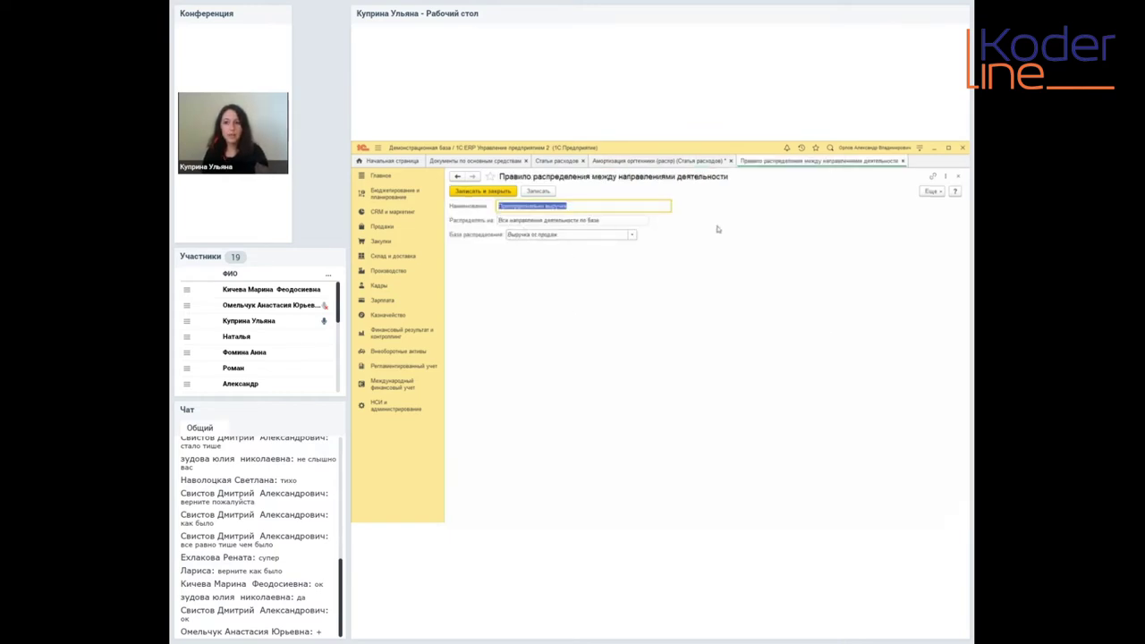
click(932, 192)
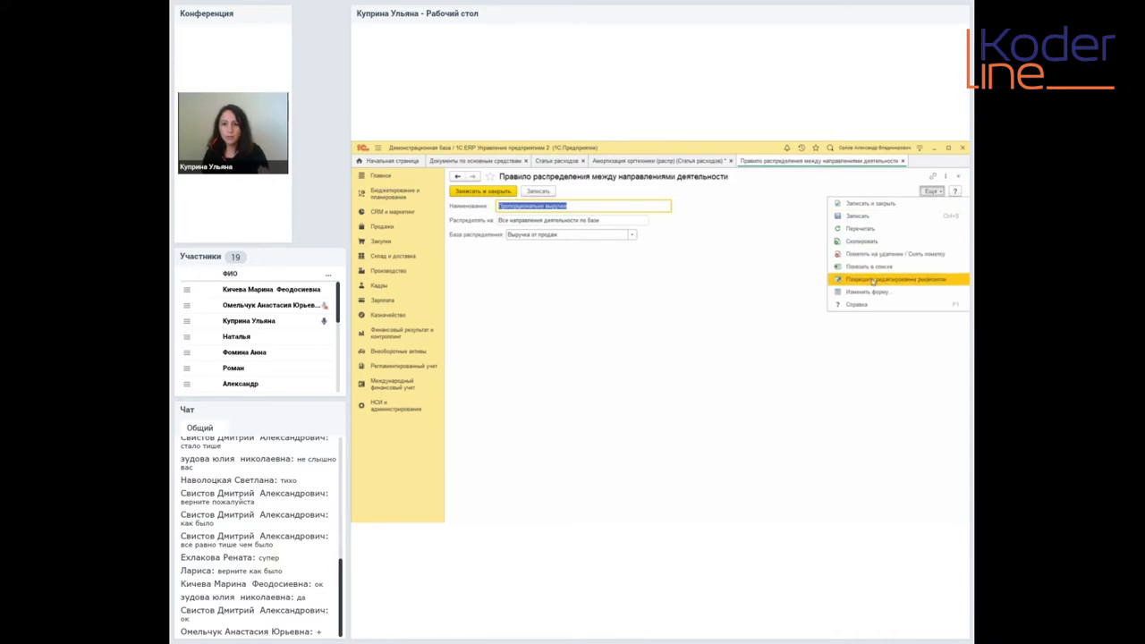
click(873, 280)
click(407, 302)
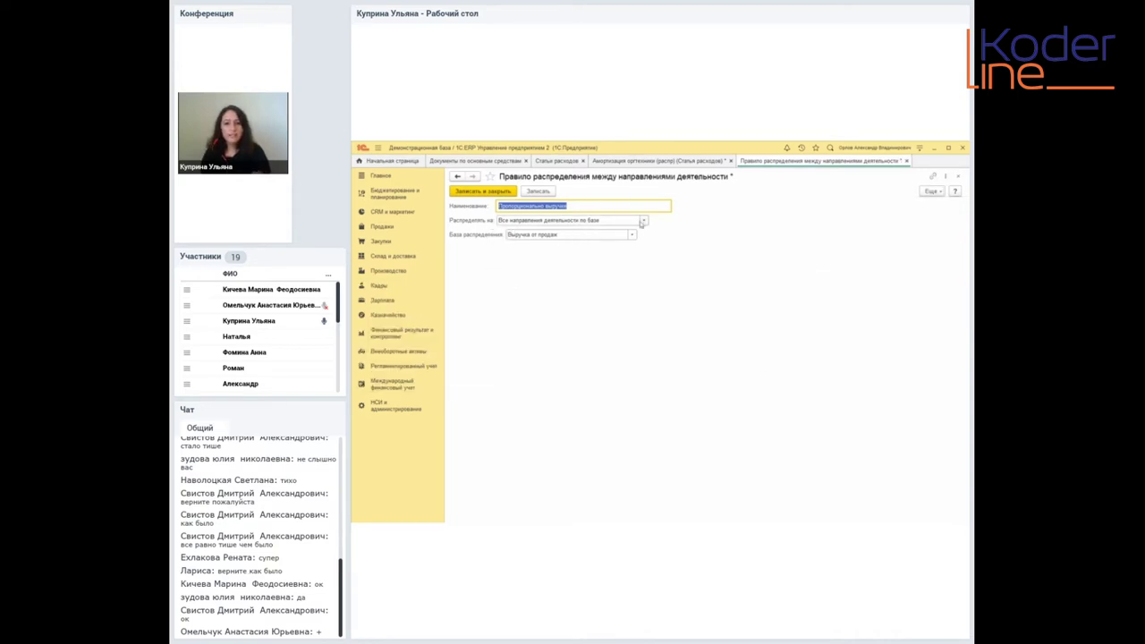
- View the options for Распределять на in the rule, keep the current choice, and close the rule without saving
click(643, 220)
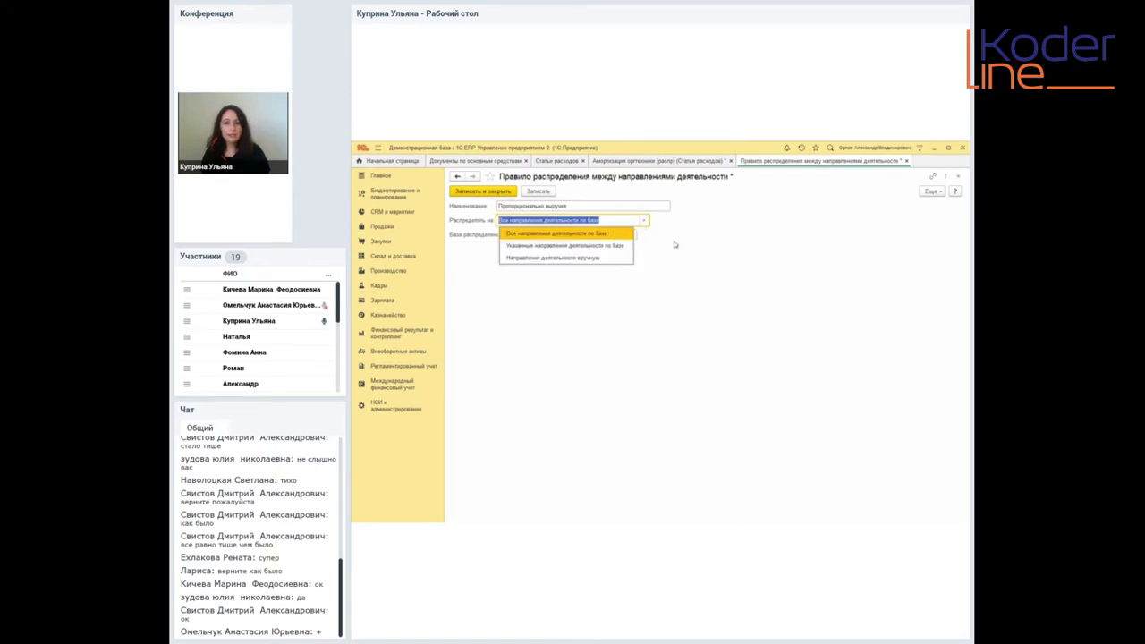
click(676, 244)
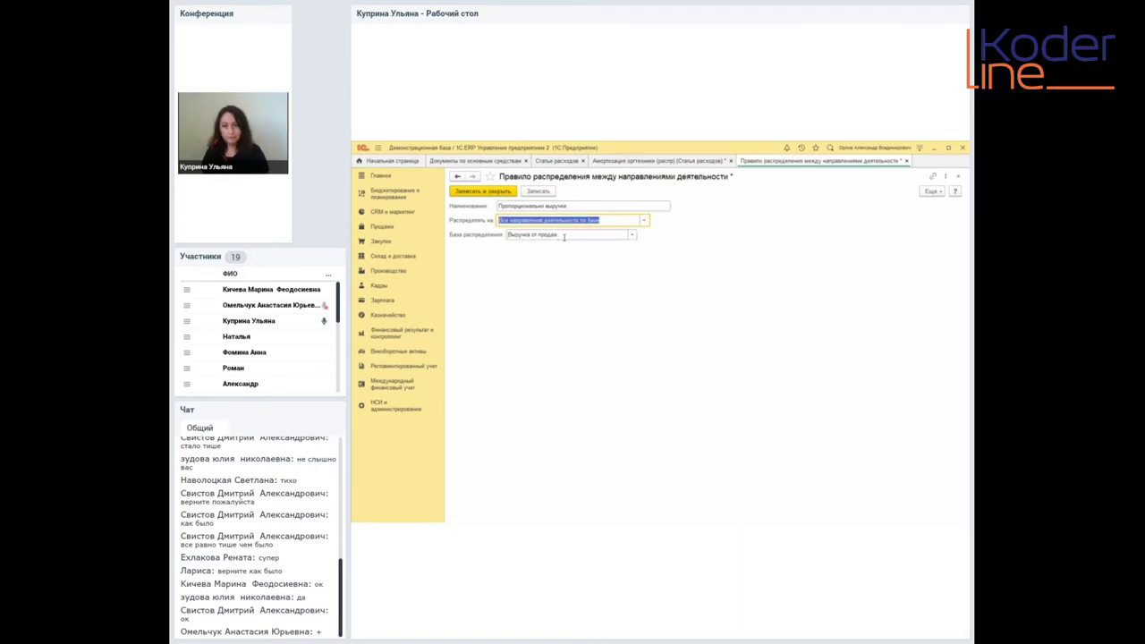
click(907, 164)
click(704, 358)
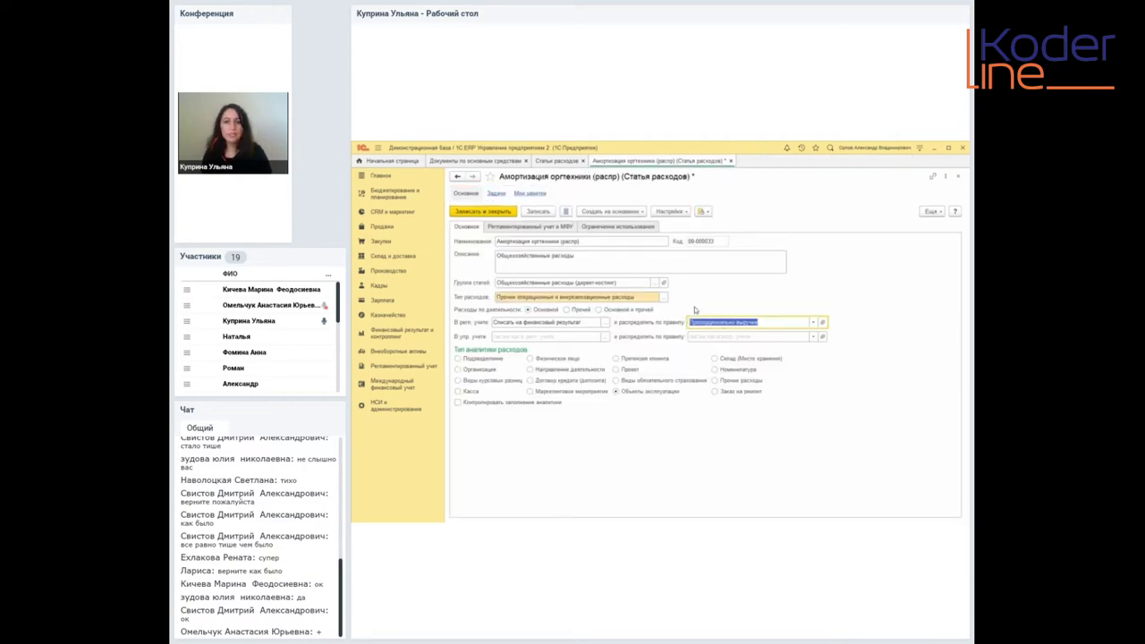
- Open the regulated accounting and МФУ settings of the office equipment depreciation item
click(535, 228)
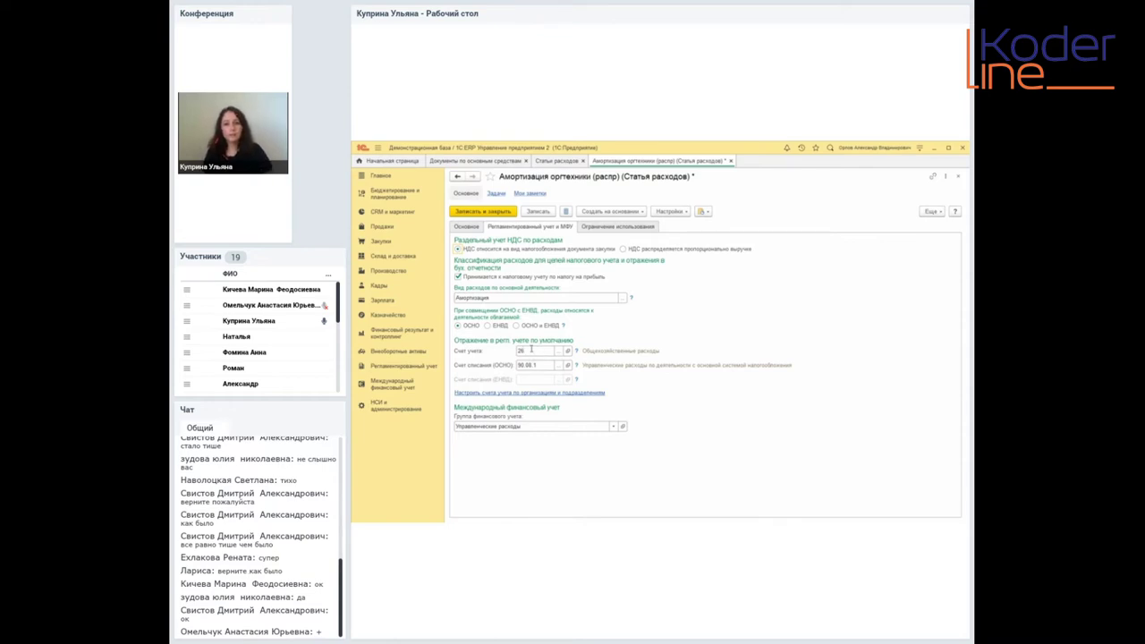
- View the available accounts for Счет учета and Счет списания (ОСНО), keep both choices, and close the expense item without saving
click(567, 351)
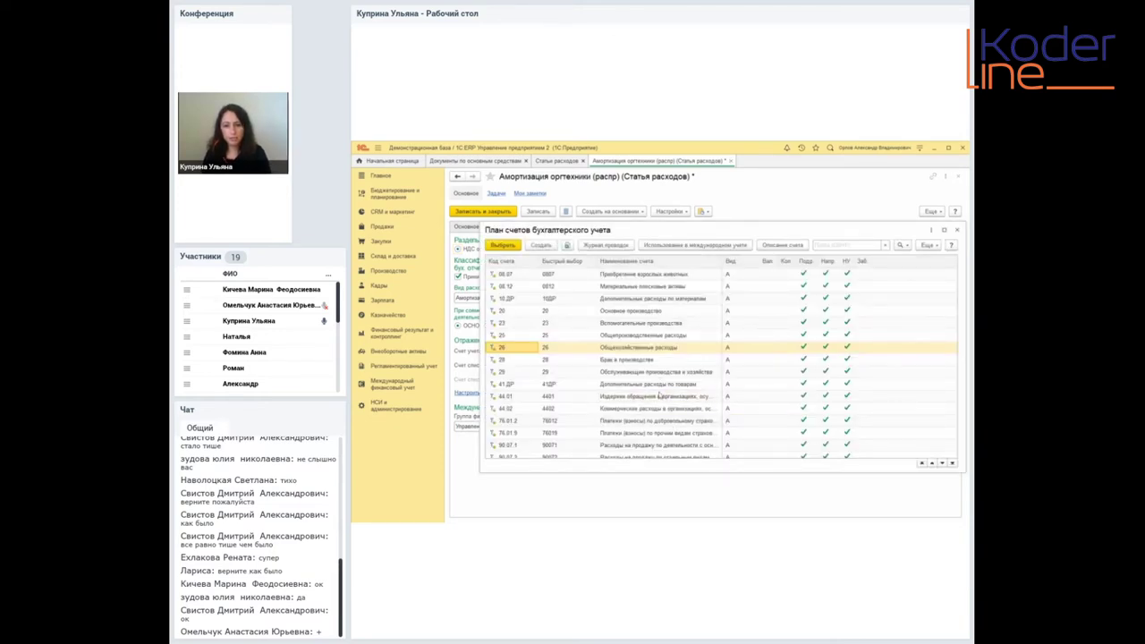
click(957, 230)
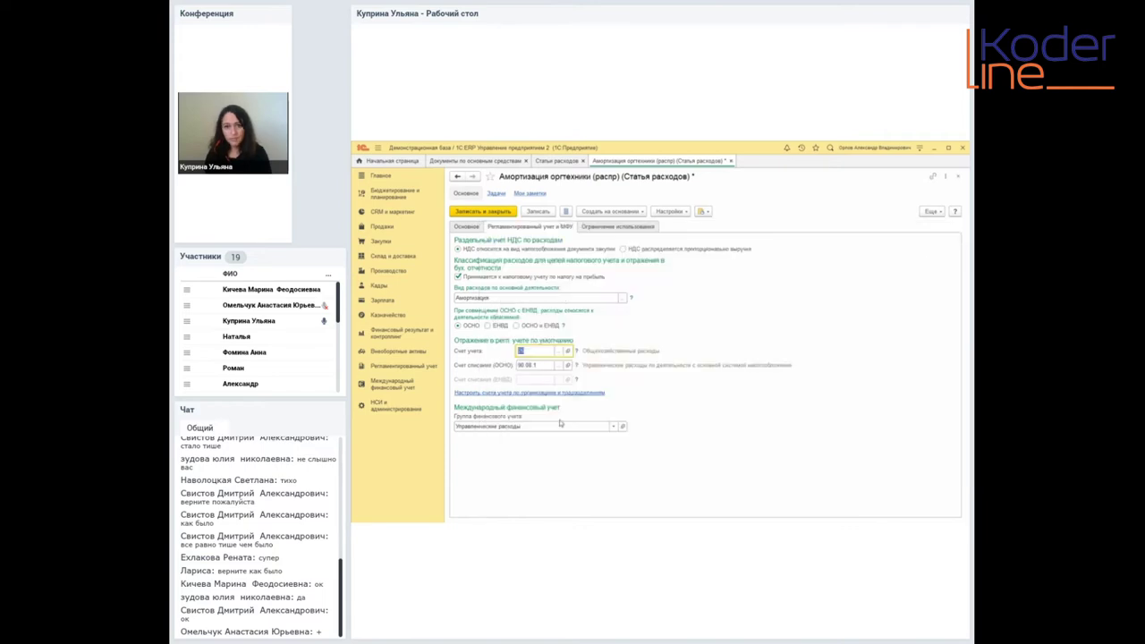
click(541, 366)
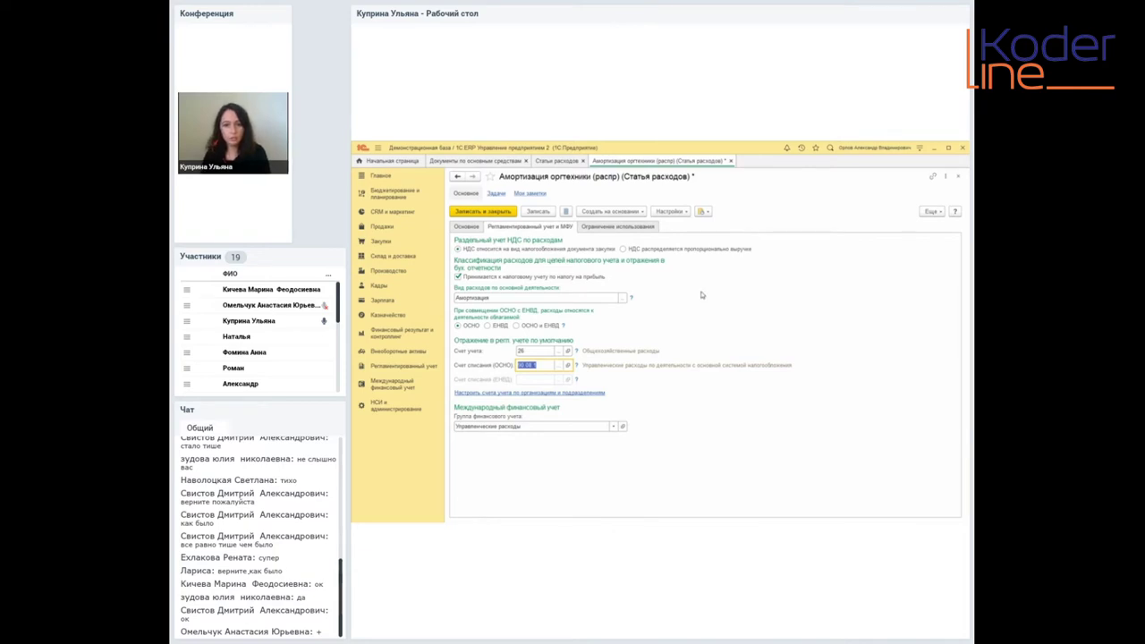
click(560, 366)
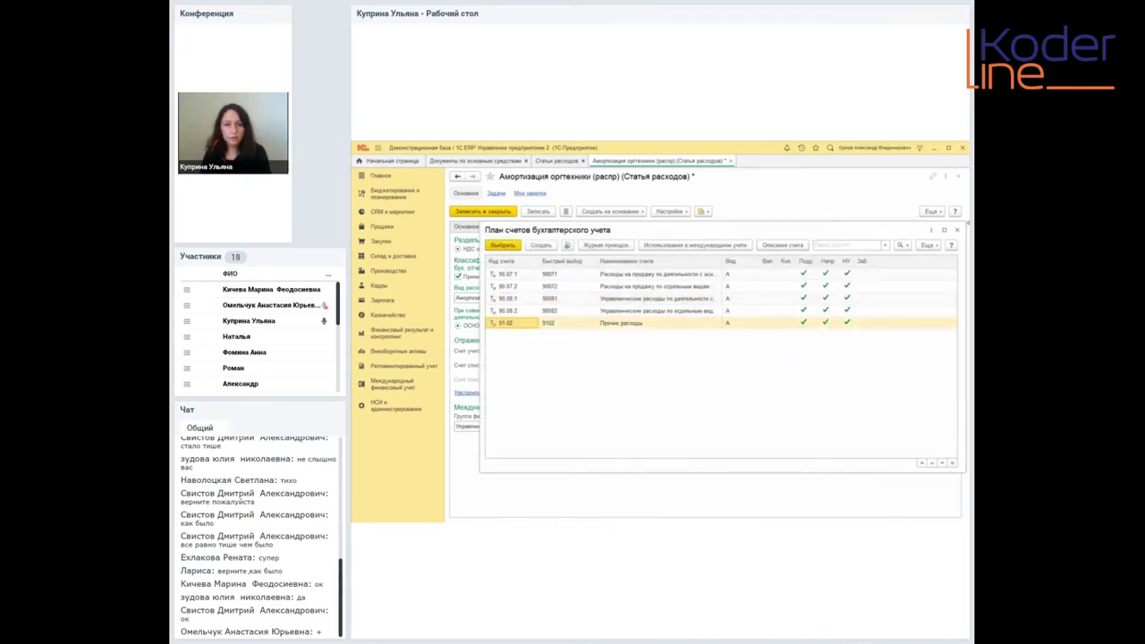
click(956, 230)
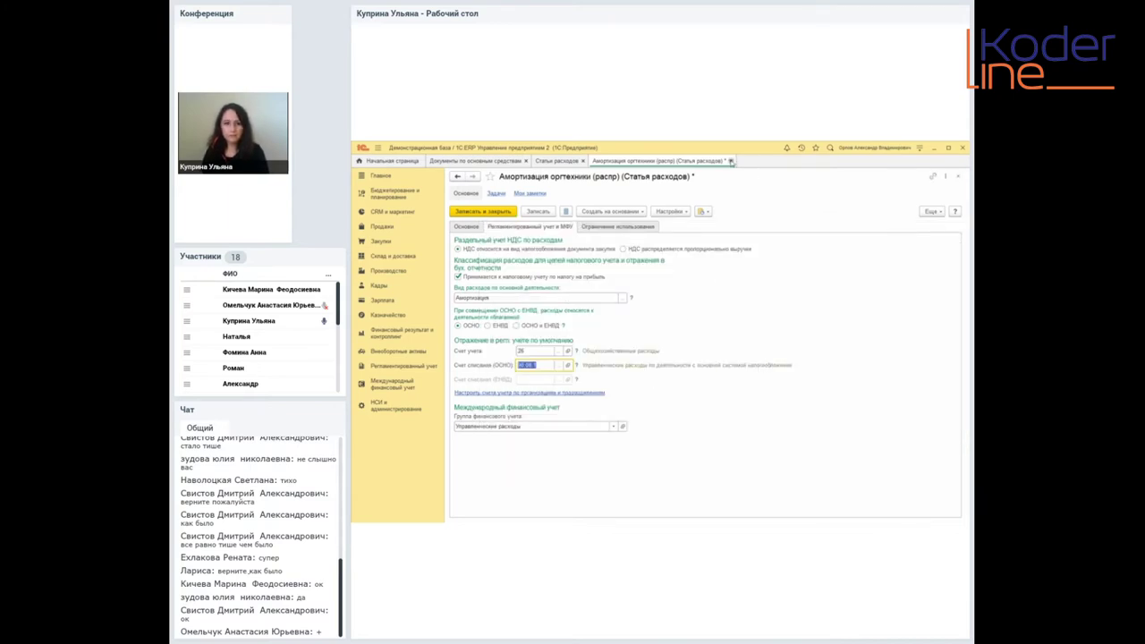
click(730, 161)
click(688, 354)
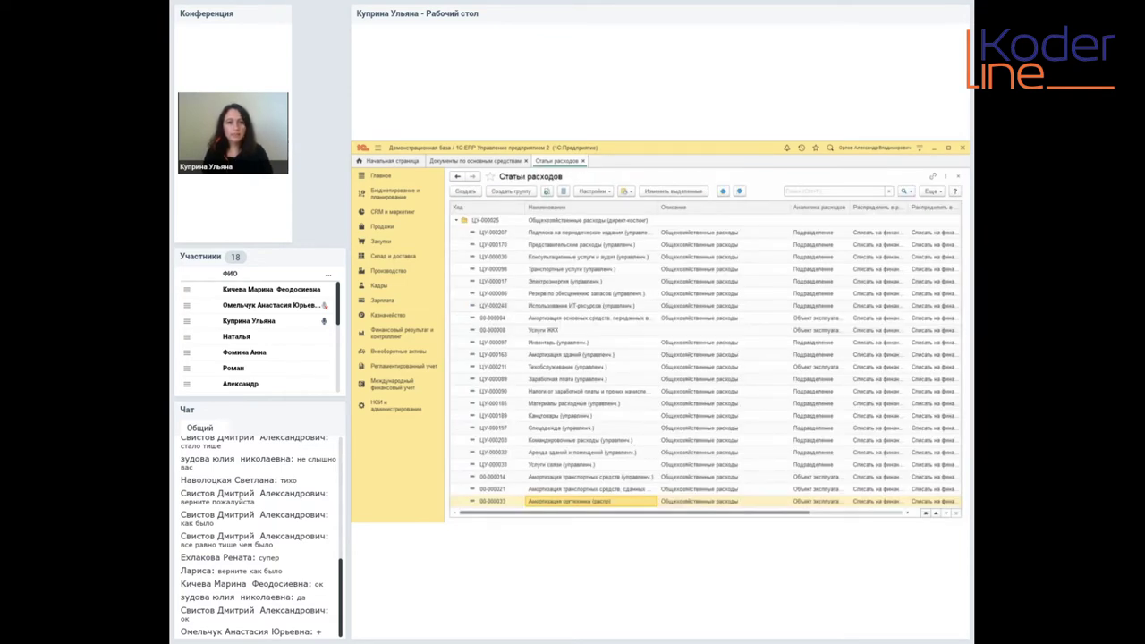
- Switch to the webinar presentation and go through the slides on depreciation cost items and their distribution rules
key(alt+Tab)
click(372, 218)
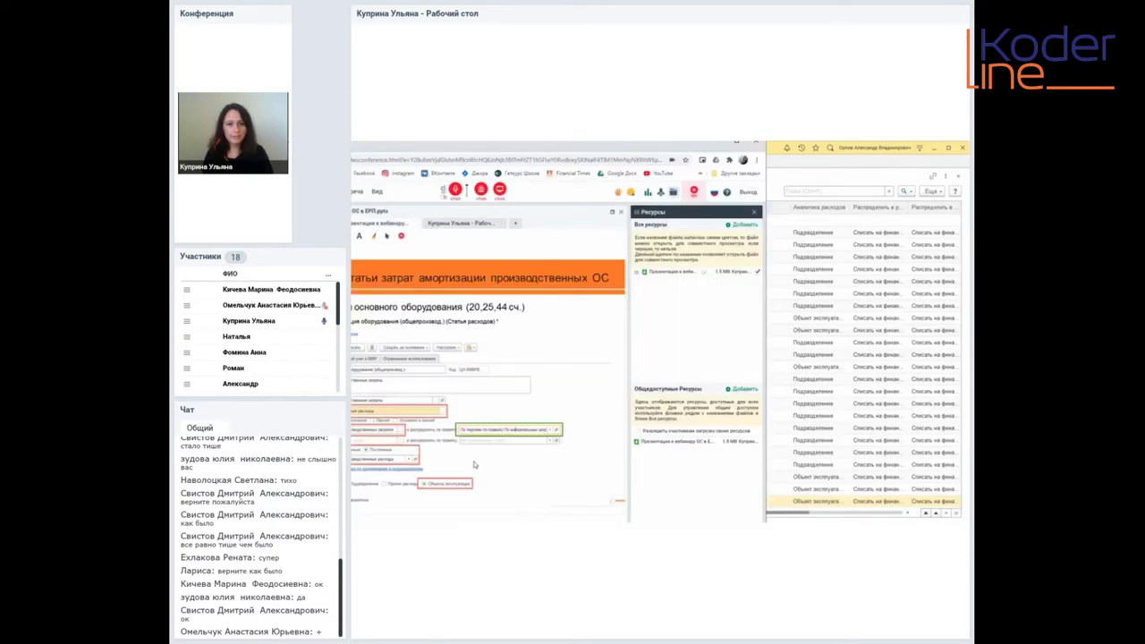
key(Right)
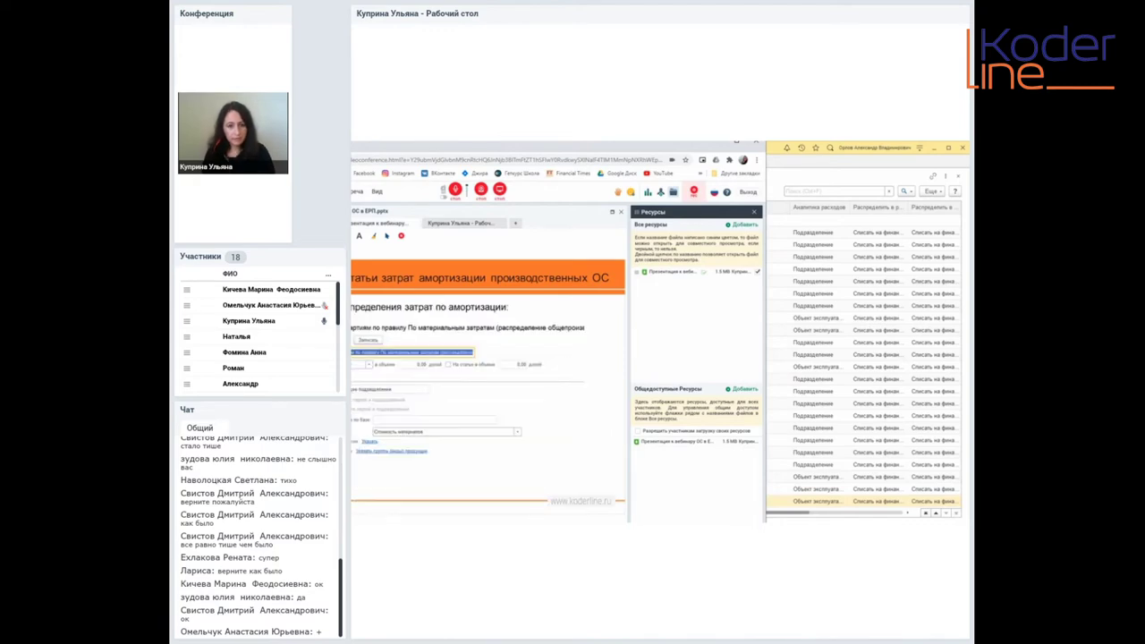
key(Right)
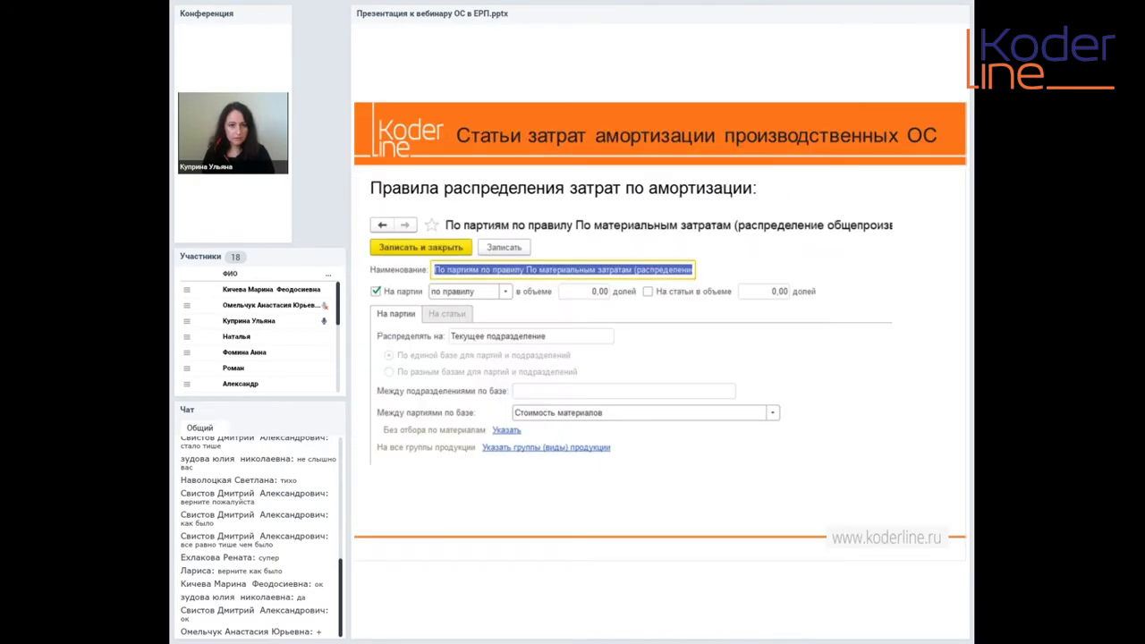
key(Right)
key(Right)
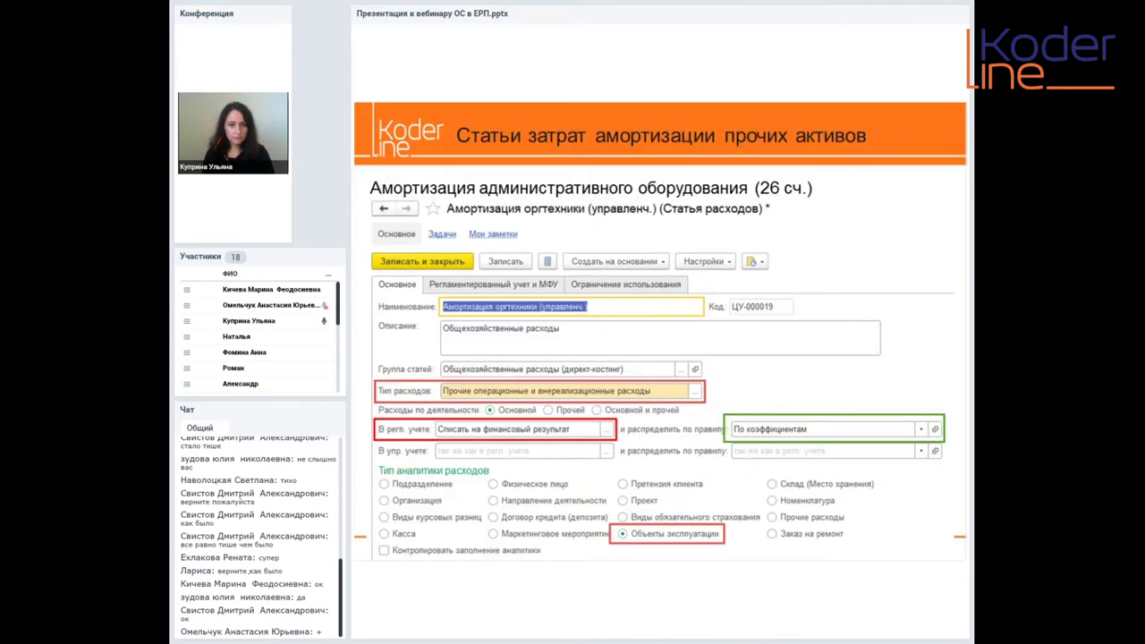
key(Right)
key(Right)
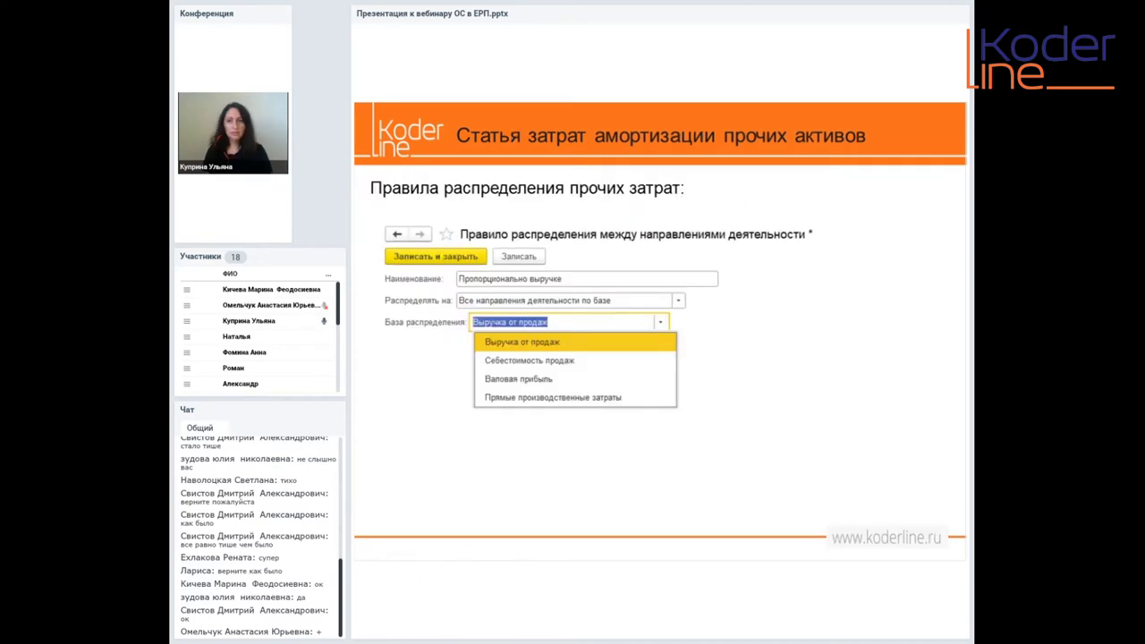
key(Right)
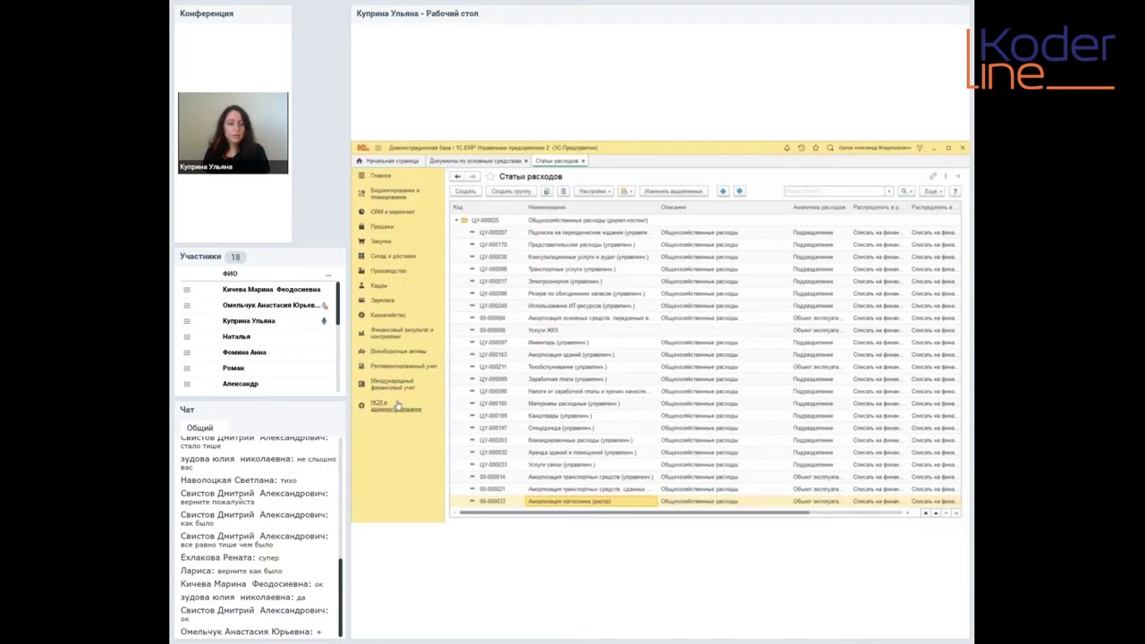
- Open the fixed-asset documents list, keep Андромеда Сервис as the organization, and leave the fixed-asset filter empty
click(387, 353)
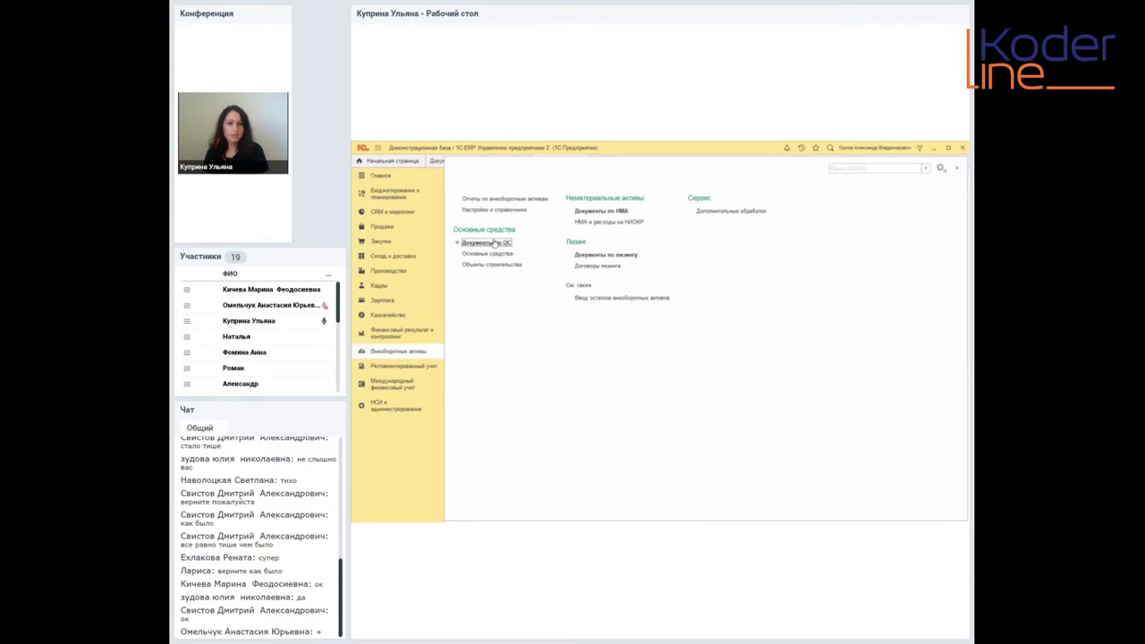
click(483, 243)
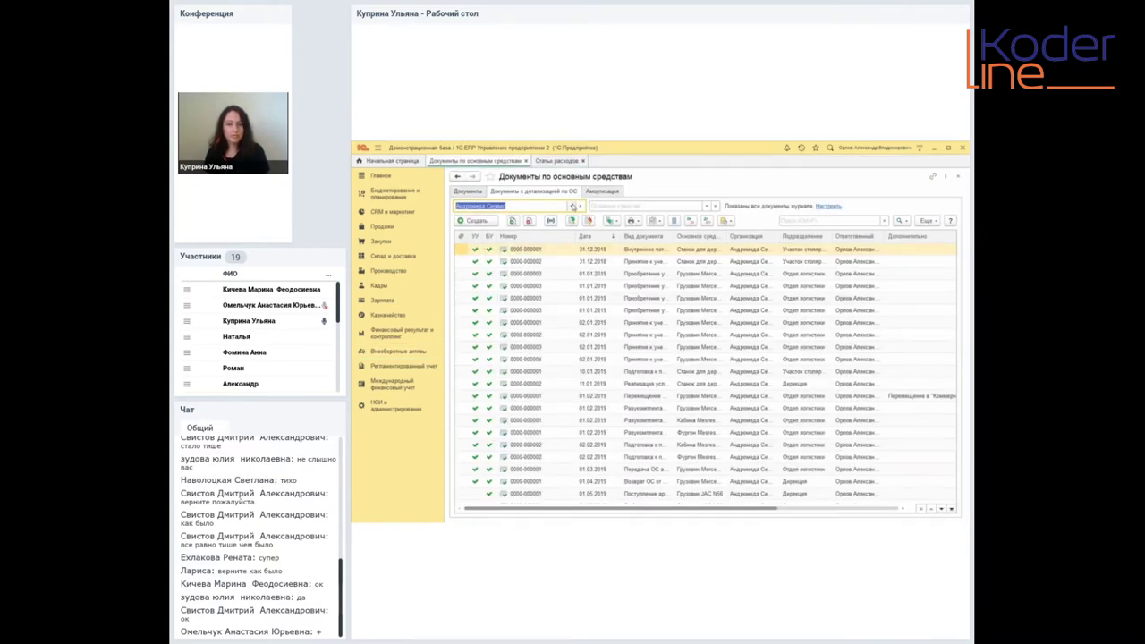
click(572, 206)
click(485, 230)
click(713, 206)
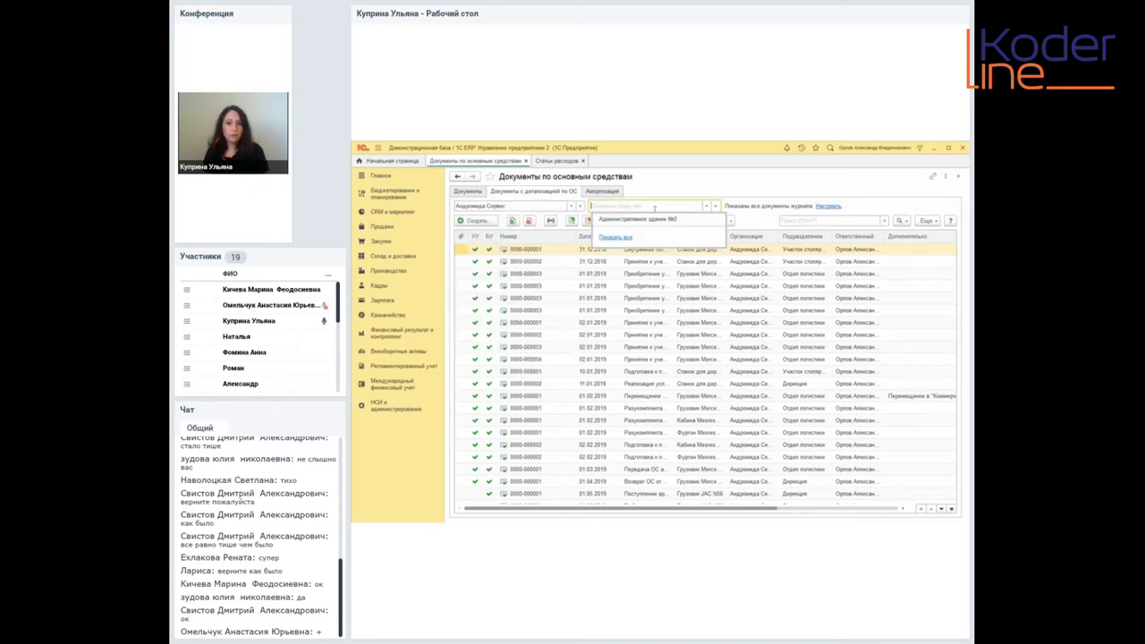
click(767, 350)
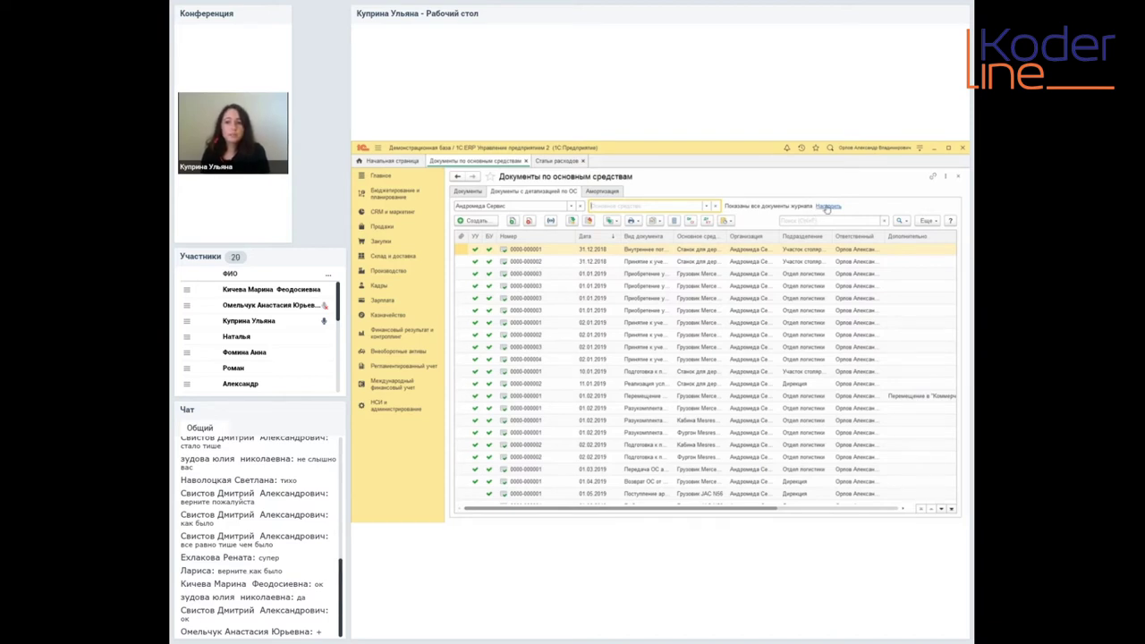
- Filter the fixed-asset documents list to show only the Приобретение услуг и прочих активов document type
click(828, 206)
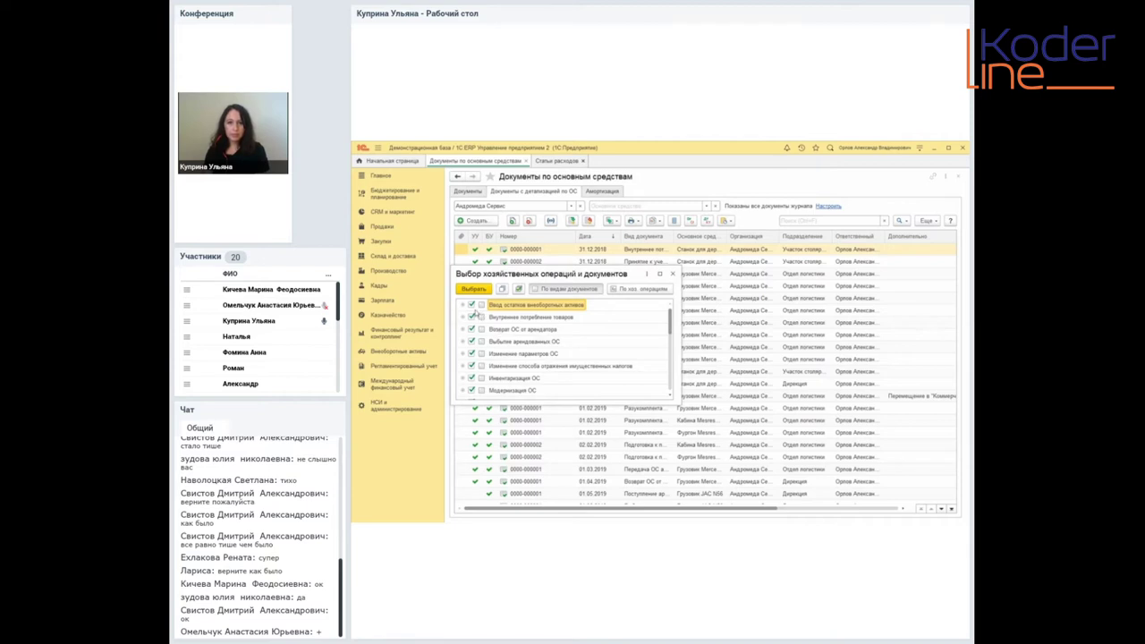
click(472, 306)
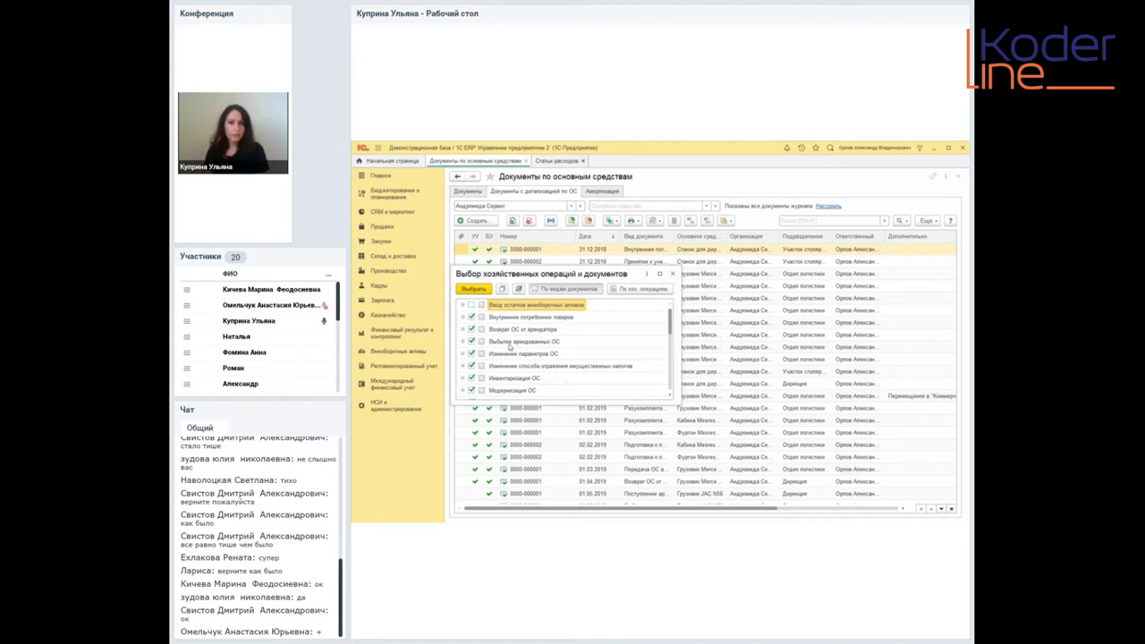
click(504, 292)
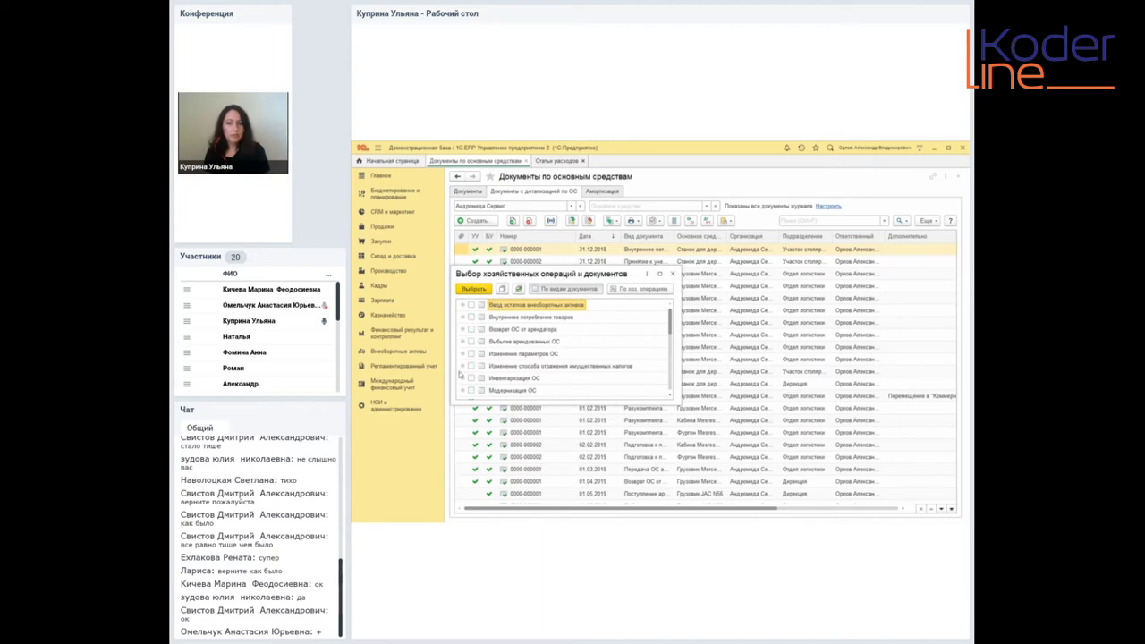
scroll(478, 385, down, 2)
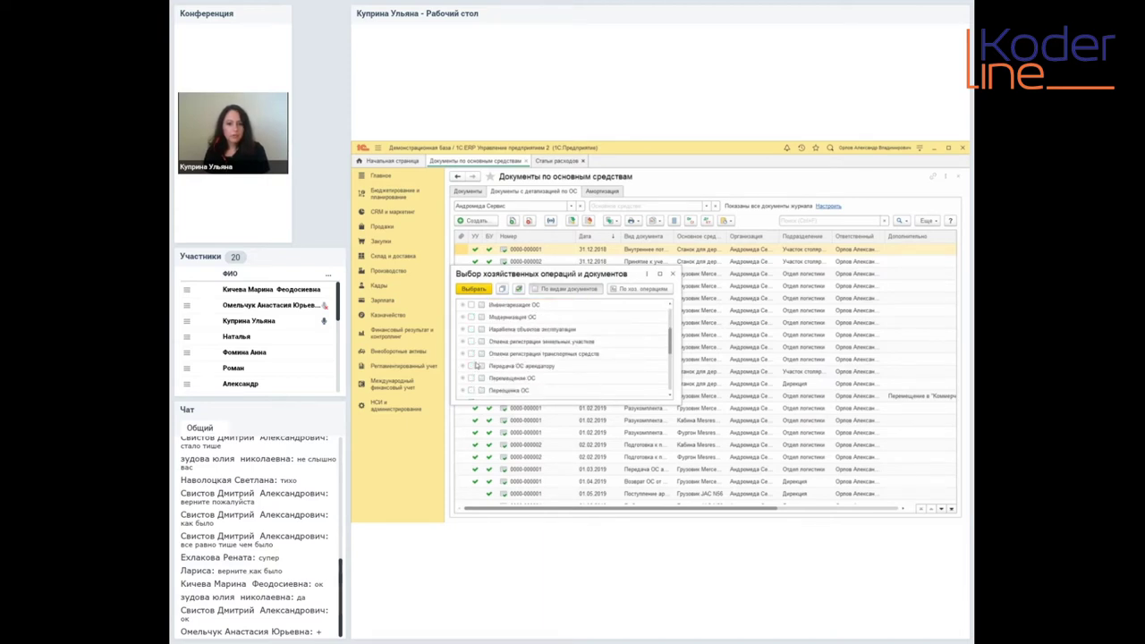
scroll(477, 366, down, 2)
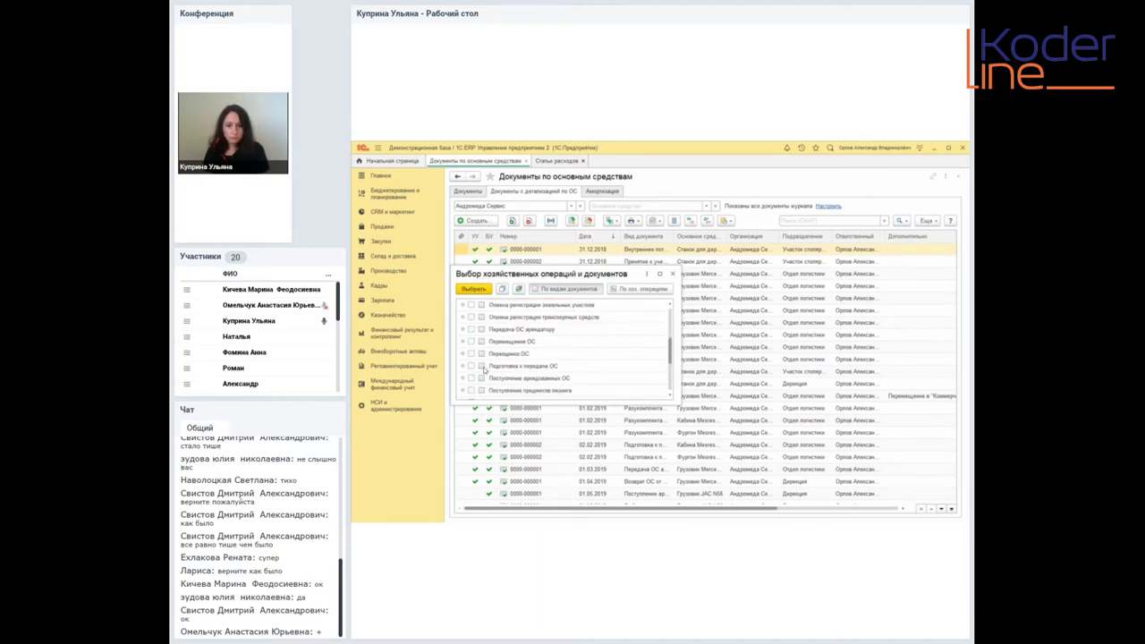
scroll(482, 369, down, 1)
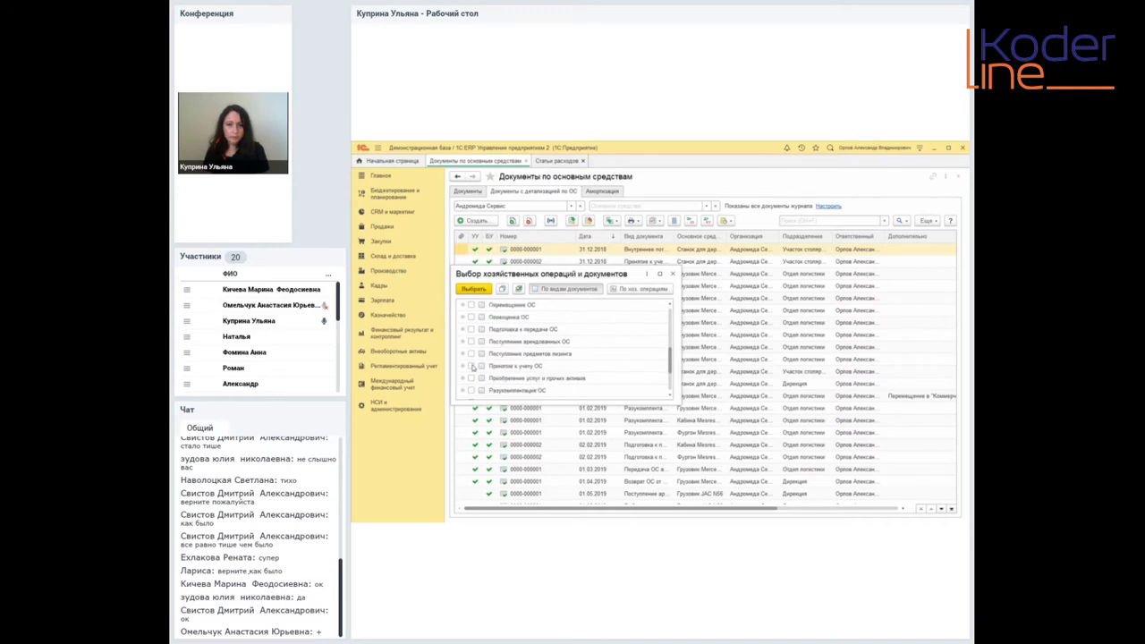
click(471, 378)
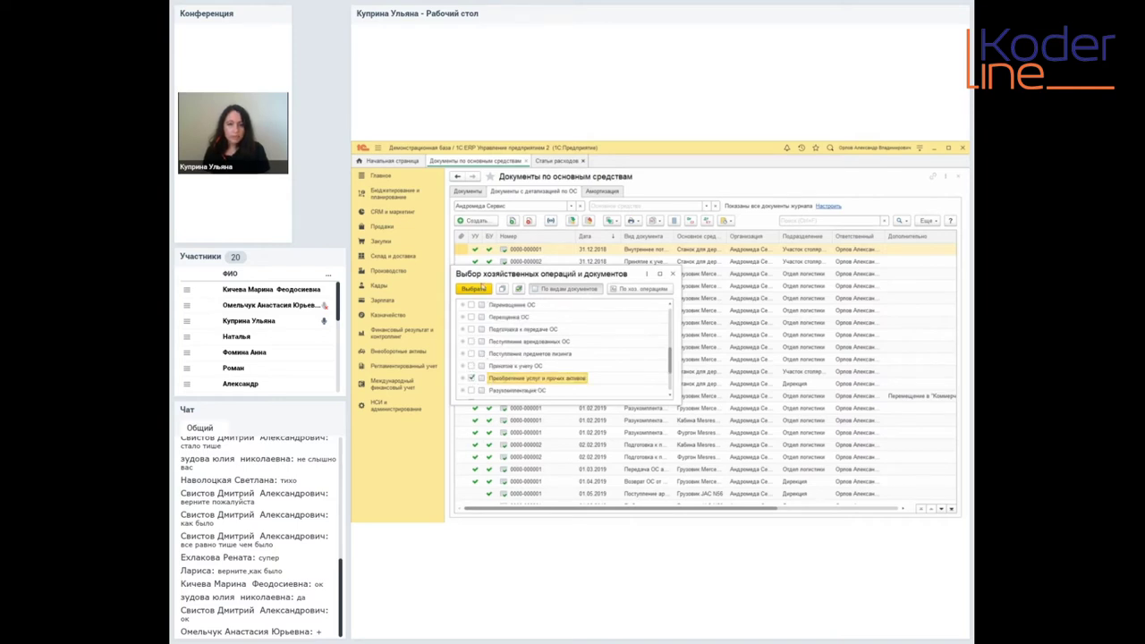
click(479, 291)
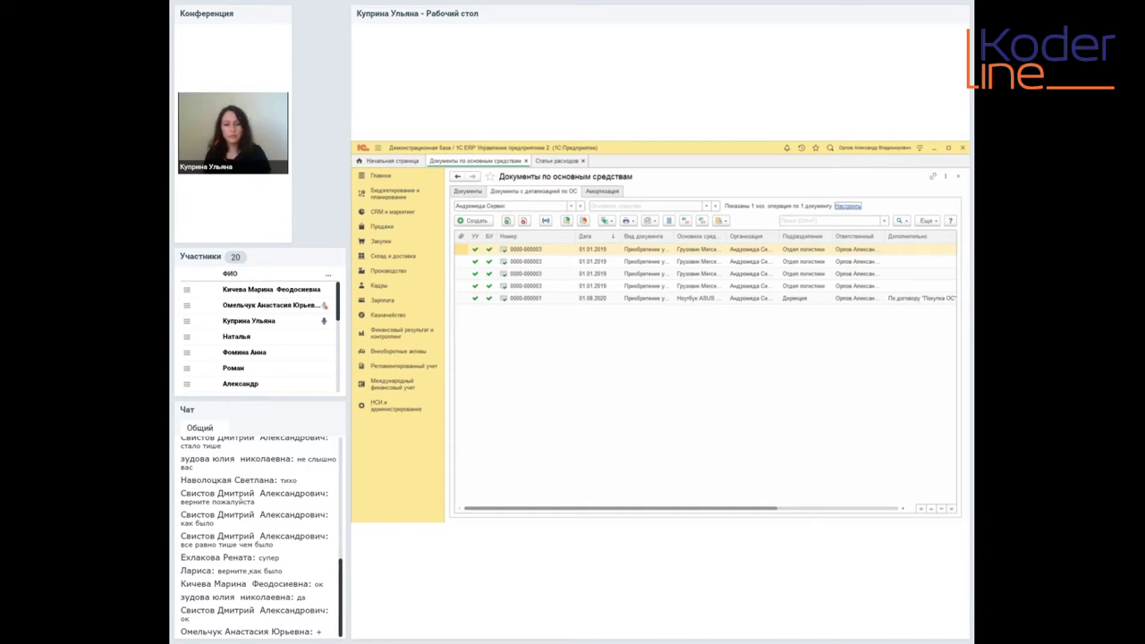
- Find the Бухгалтер по внеоборотным активам access profile in the Финансы group, then close the profiles and the user rights settings
click(383, 408)
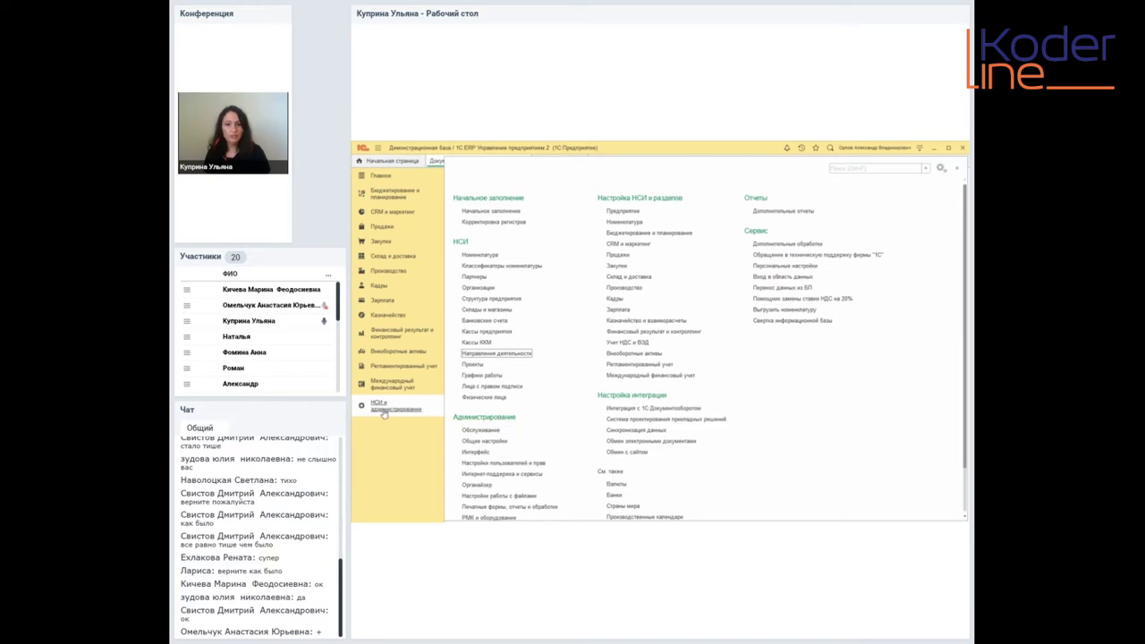
click(499, 465)
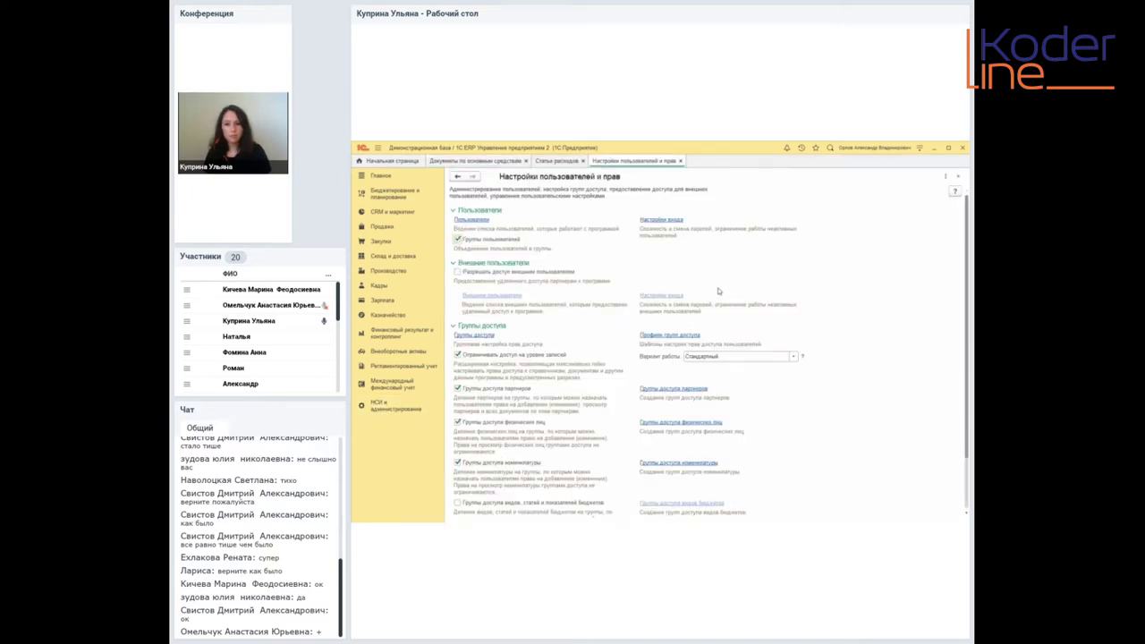
click(682, 336)
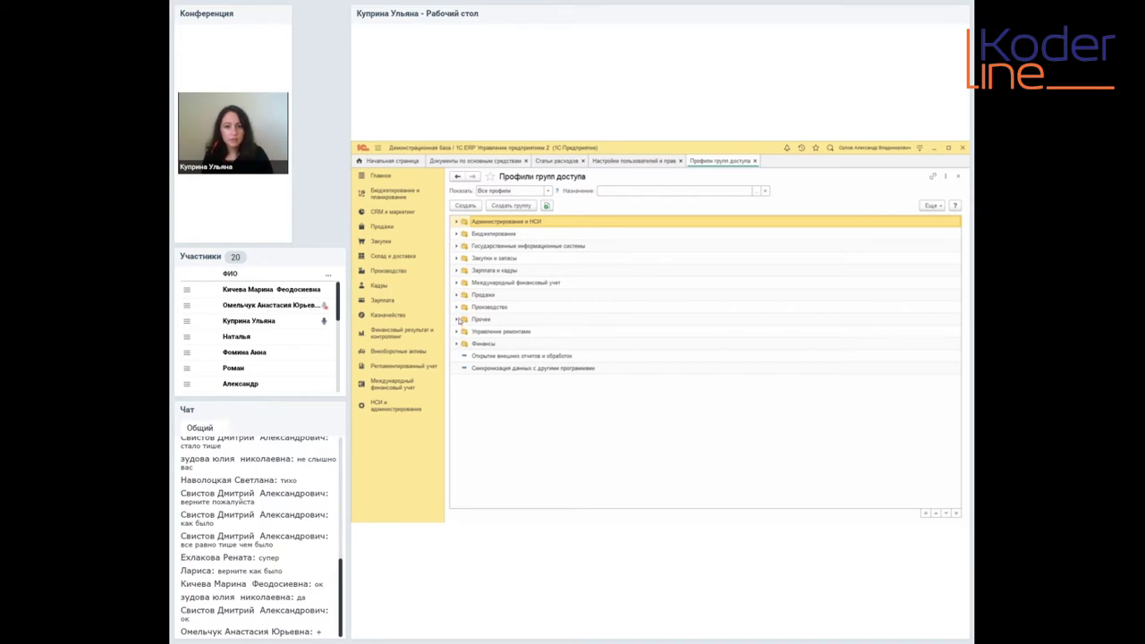
double_click(460, 345)
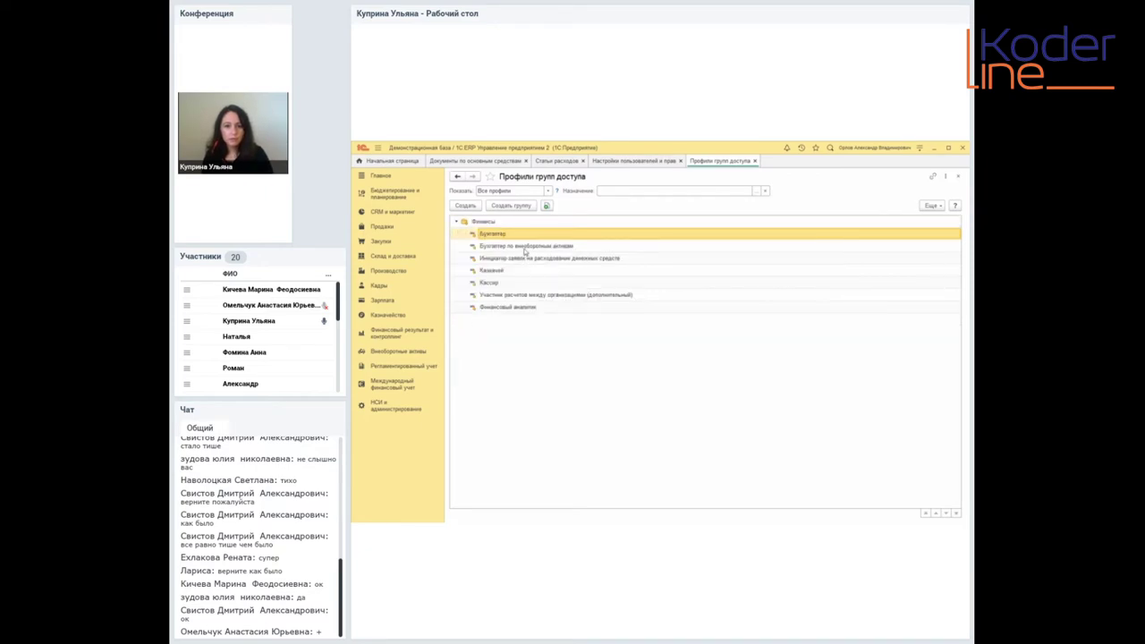
click(525, 247)
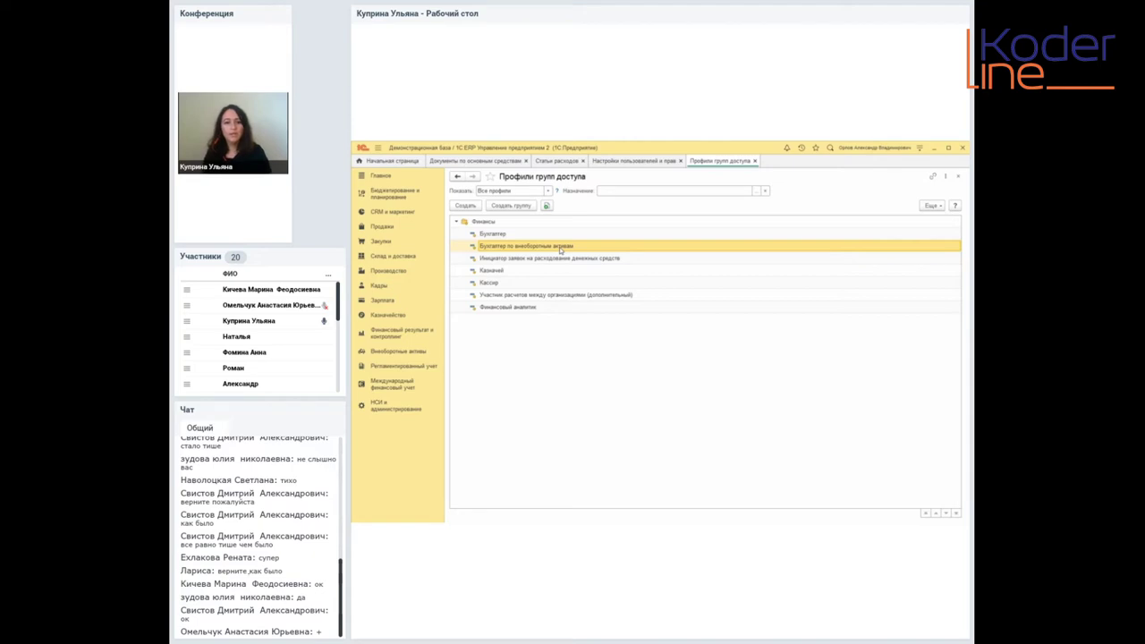
click(756, 162)
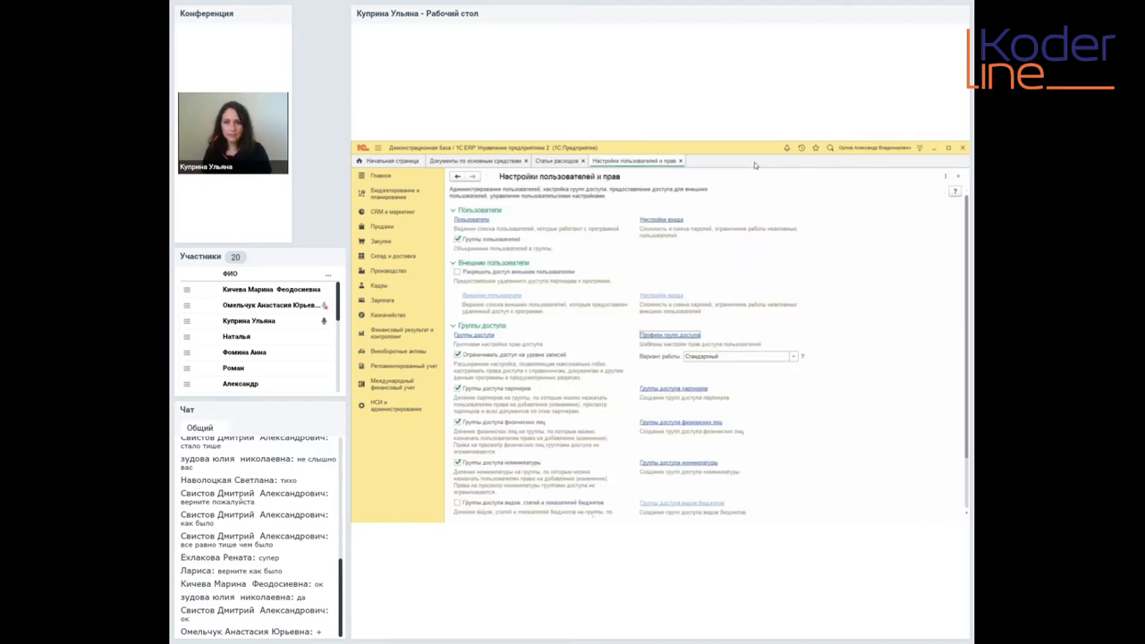
click(681, 162)
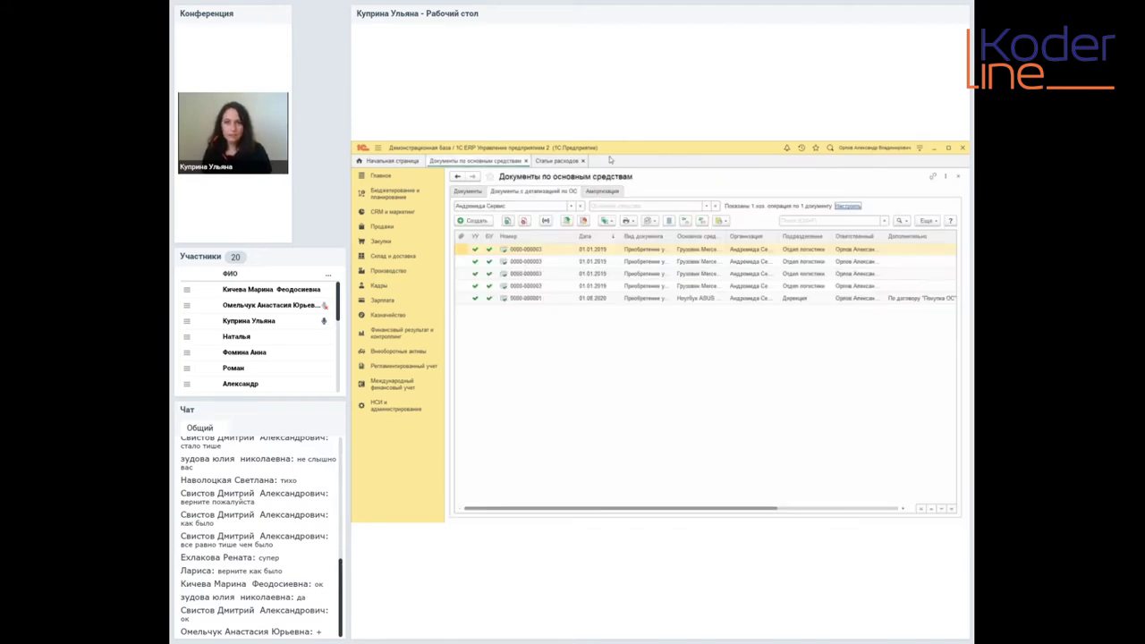
- Open the ASUS laptop acquisition document dated 01.08.2020 and review its supplier and contract without changing them
click(642, 299)
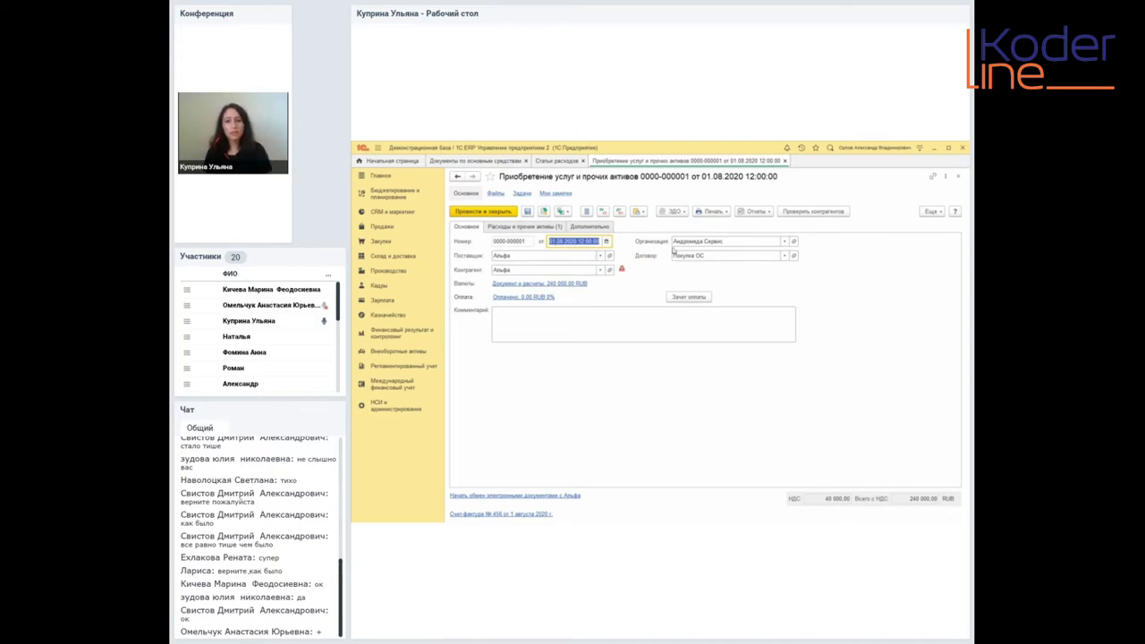
click(558, 255)
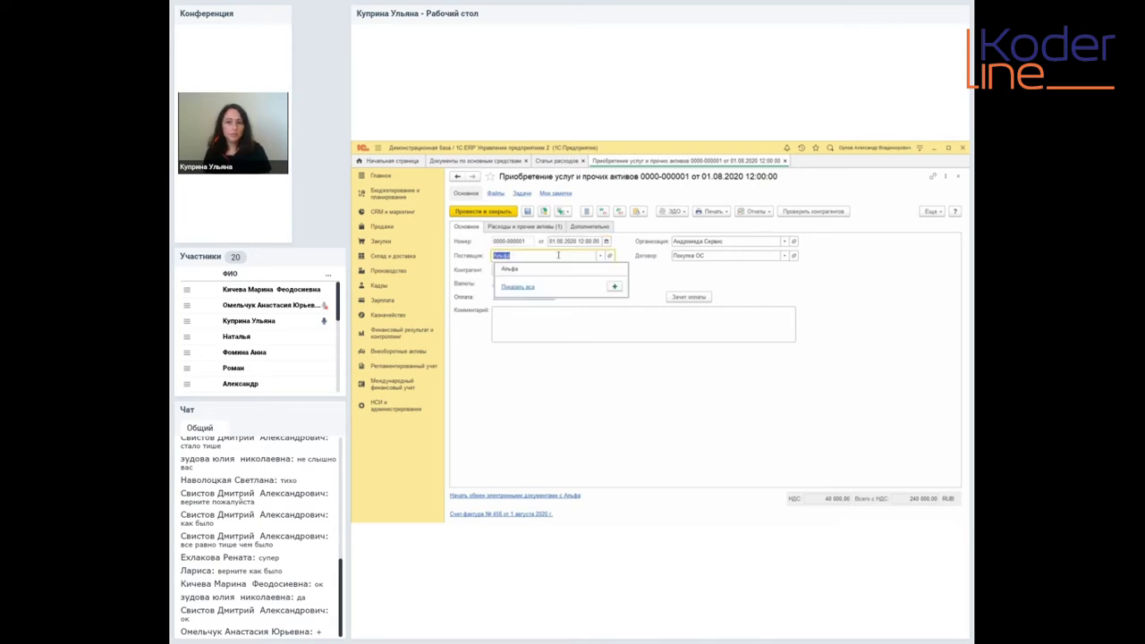
click(524, 269)
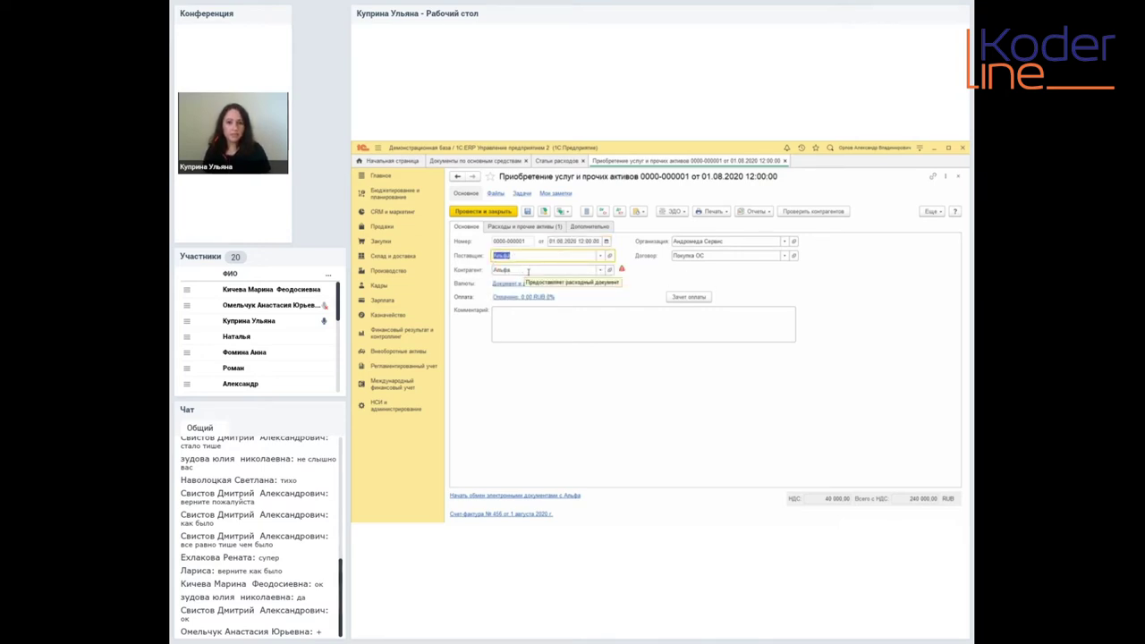
click(752, 255)
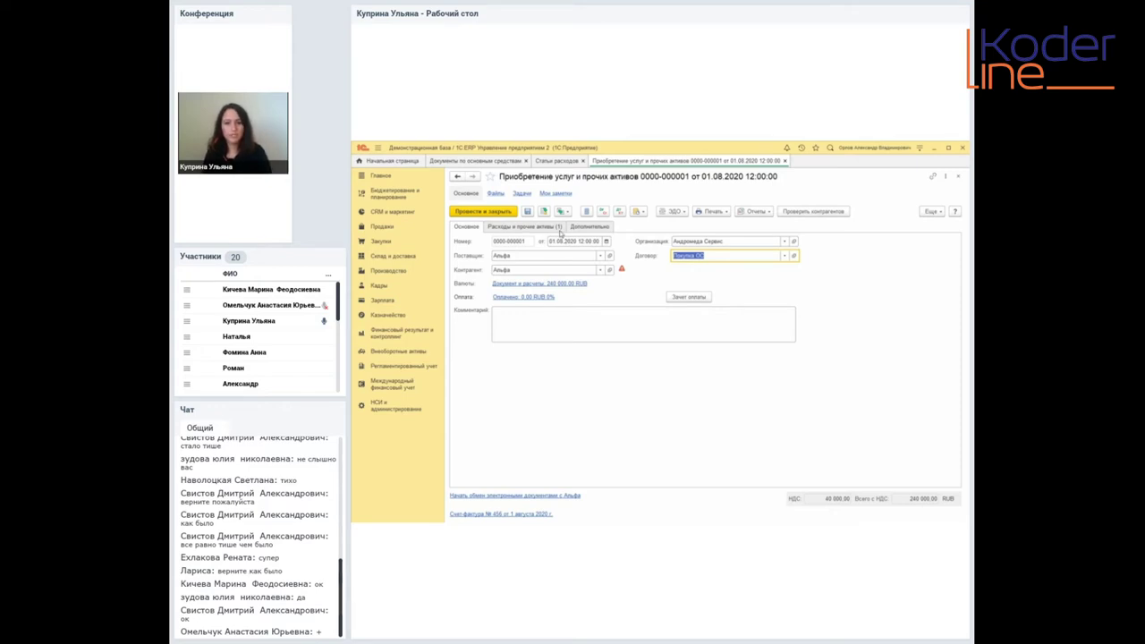
- Show the acquisition document's expenses and other assets, and examine the description of its single line without changing it
click(556, 229)
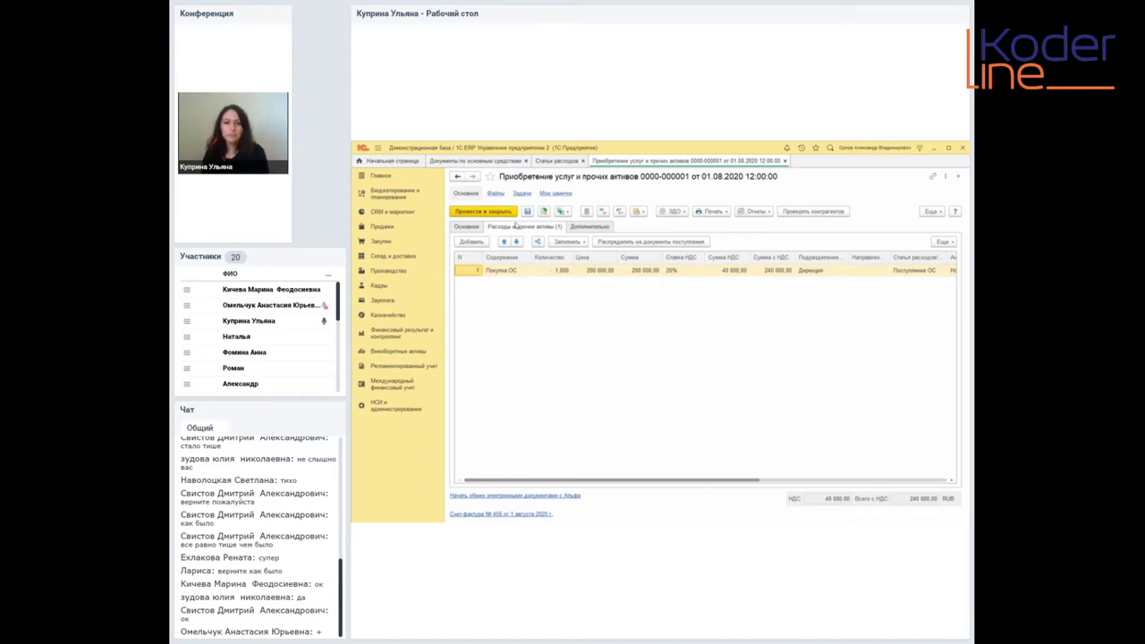
click(516, 275)
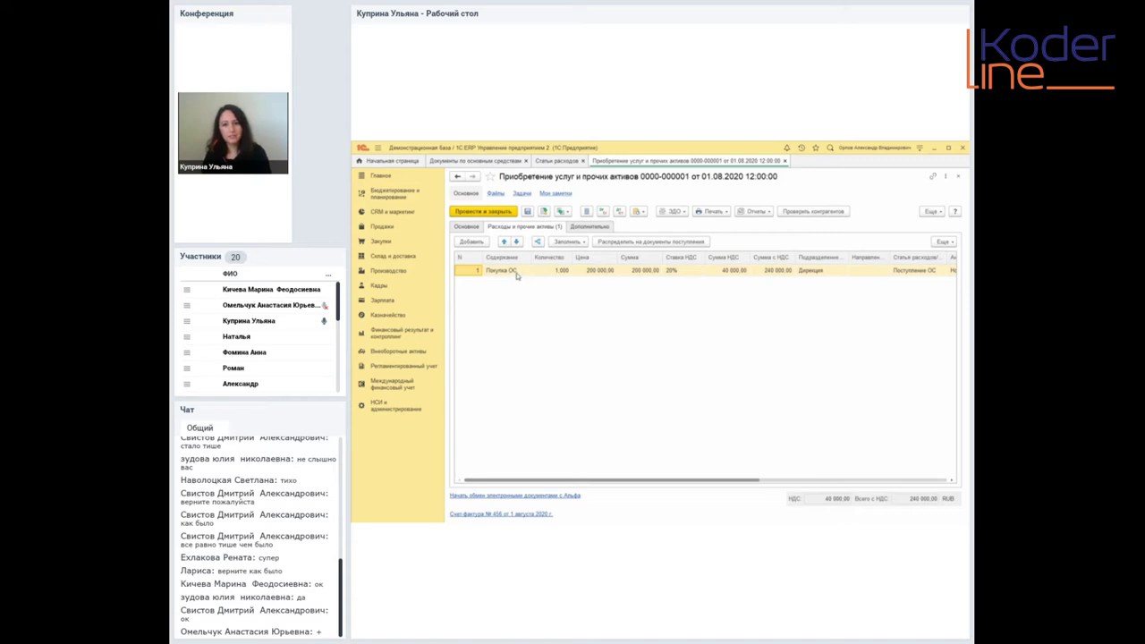
click(514, 275)
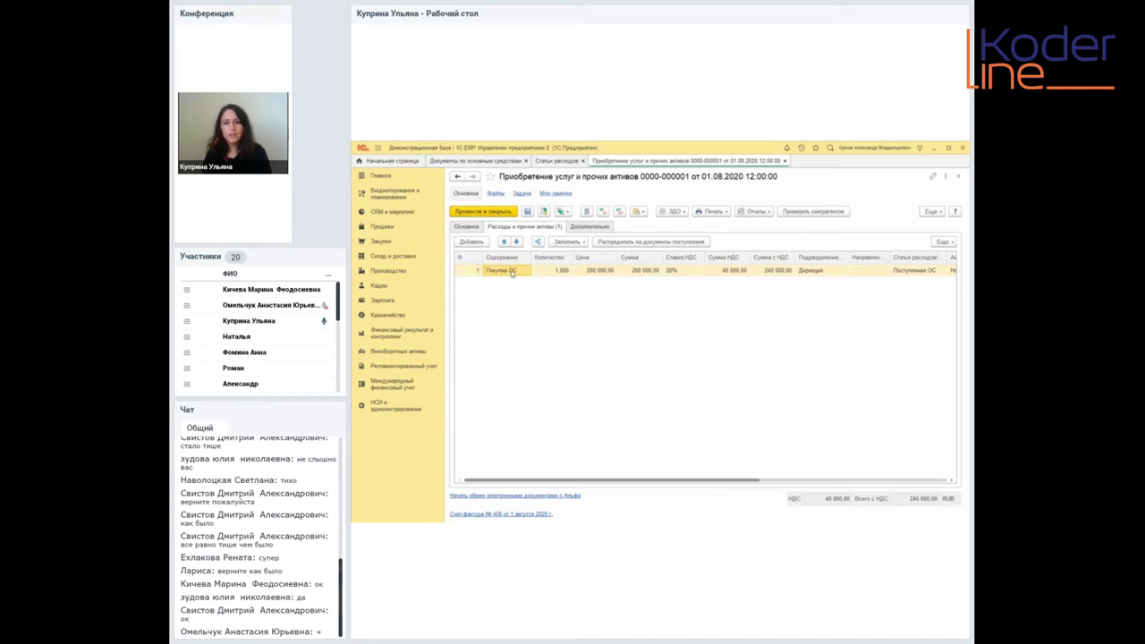
double_click(507, 275)
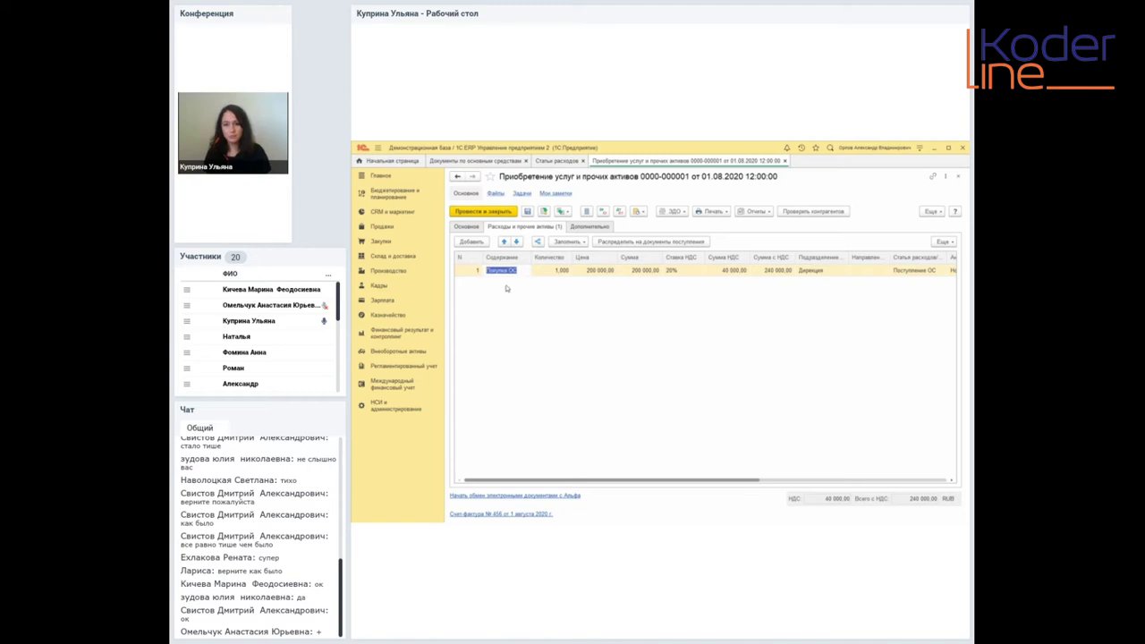
click(595, 307)
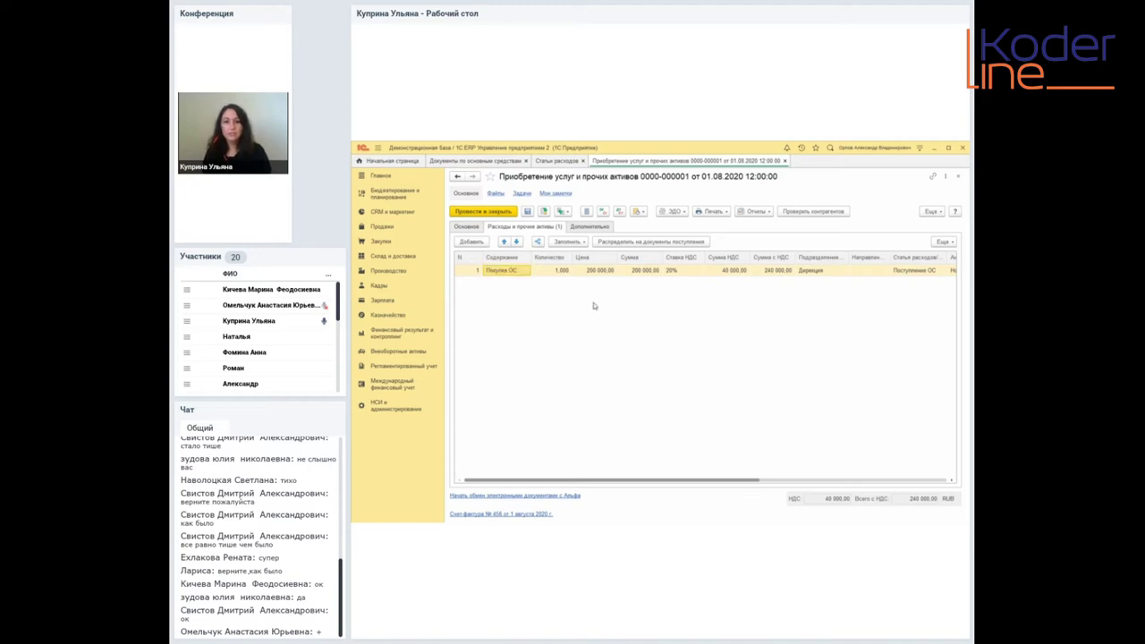
- Review the line's department and the available activity directions, leaving the activity direction empty
drag(708, 485, 879, 486)
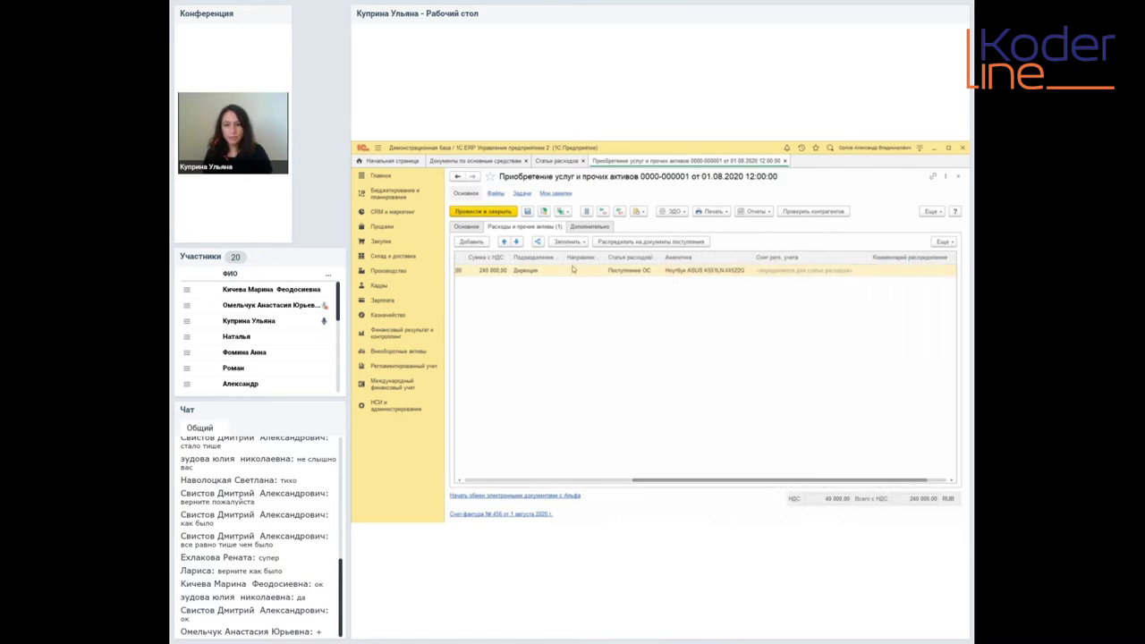
click(535, 273)
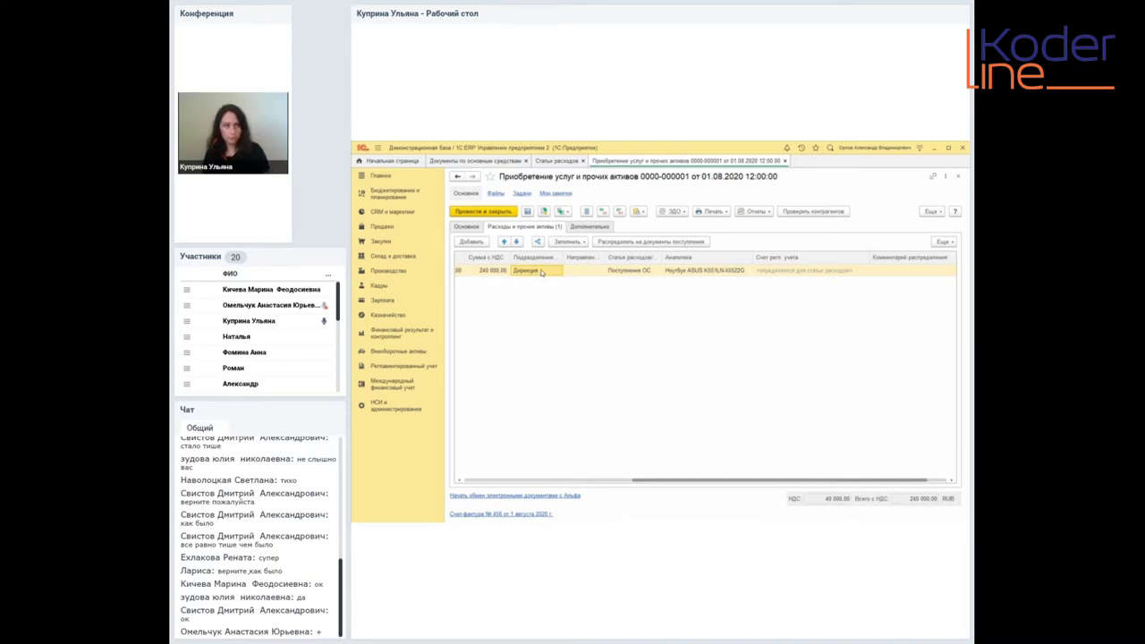
click(582, 277)
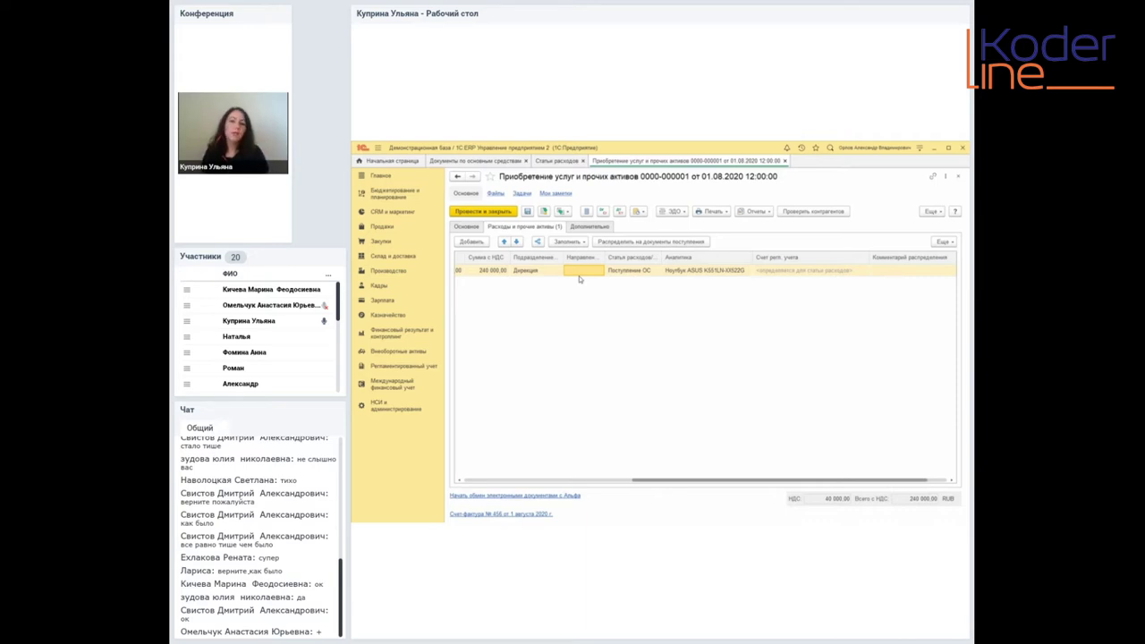
double_click(579, 276)
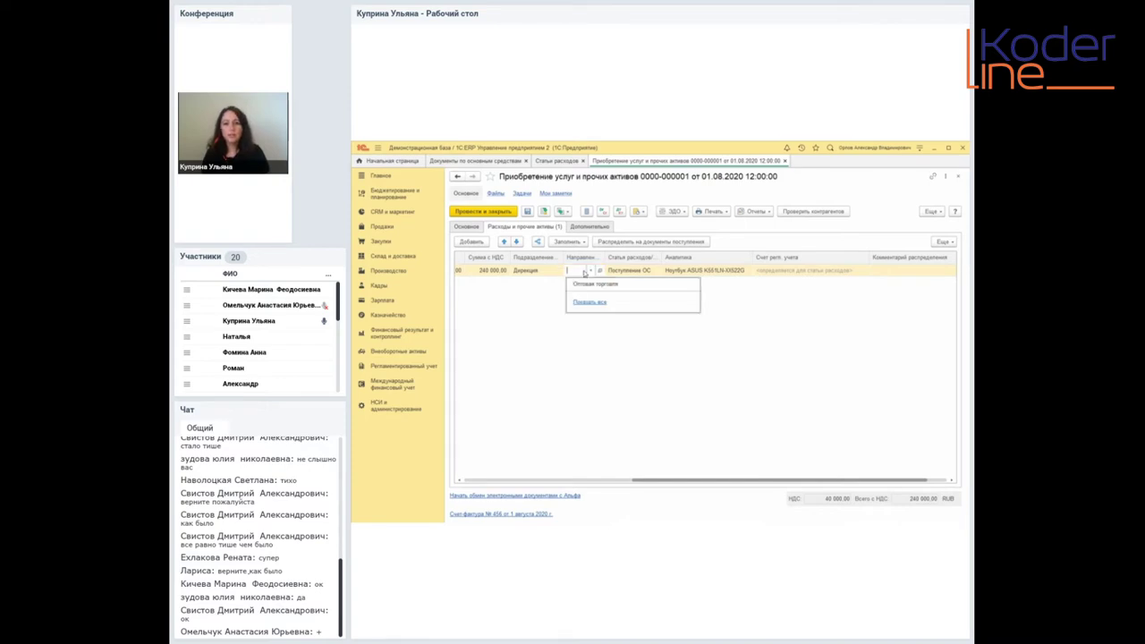
click(715, 365)
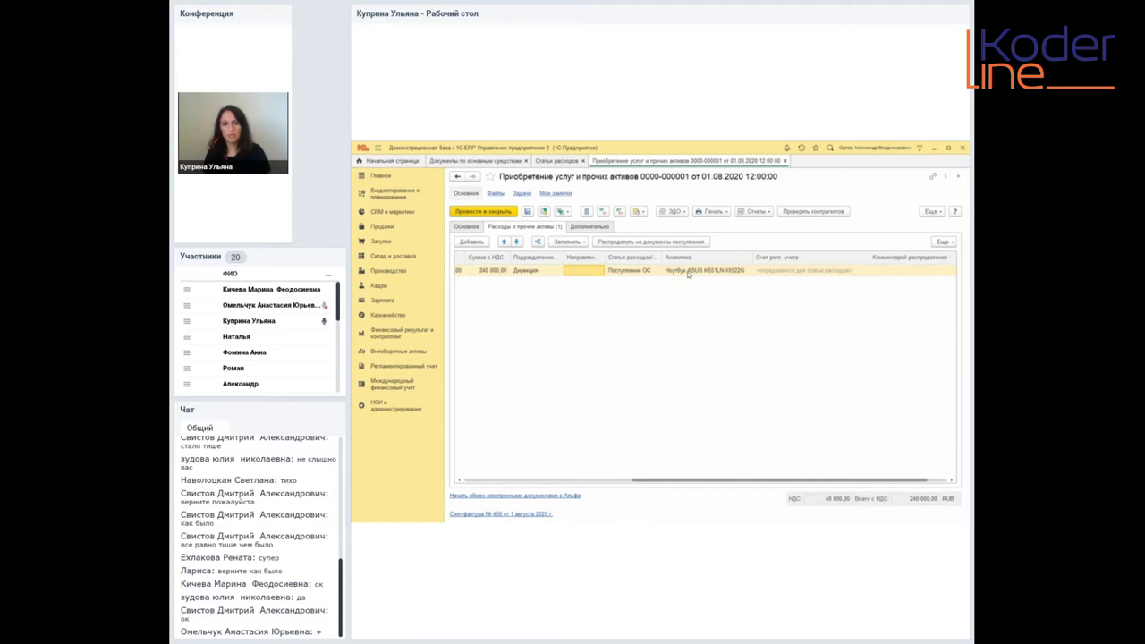
- Check the line's expense item and browse the fixed-asset selection list for its analytics
click(639, 273)
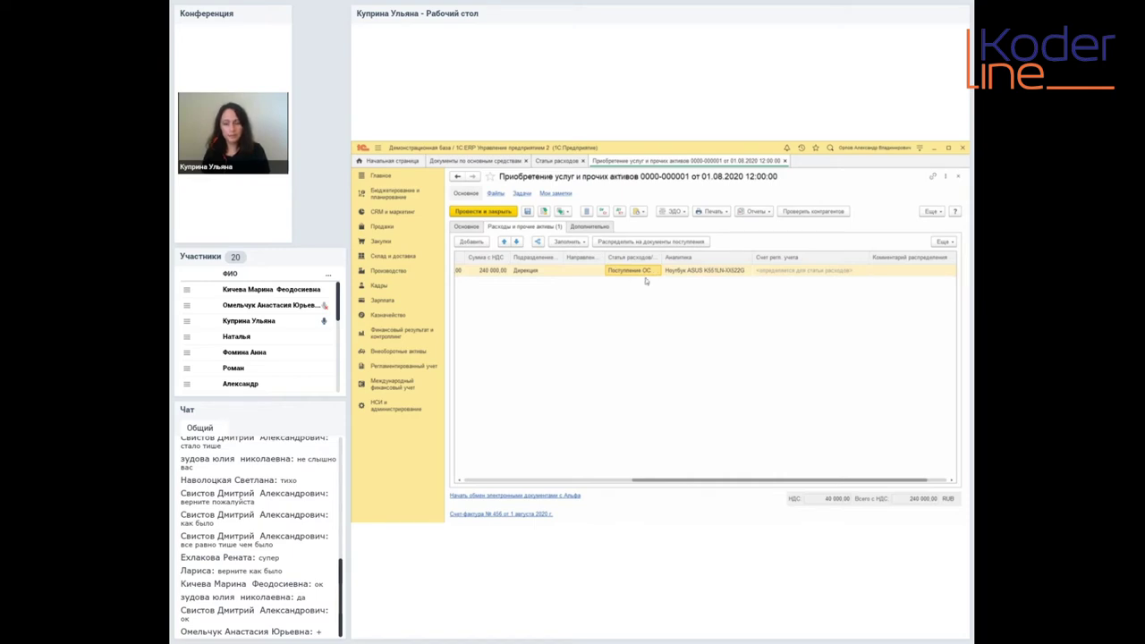
double_click(705, 274)
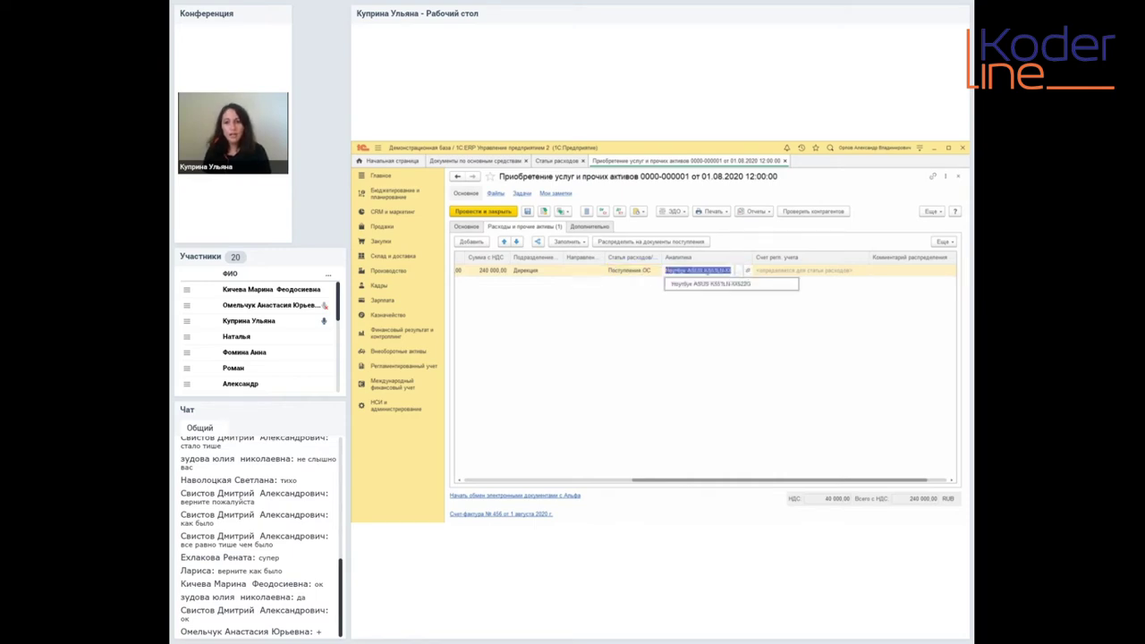
click(740, 272)
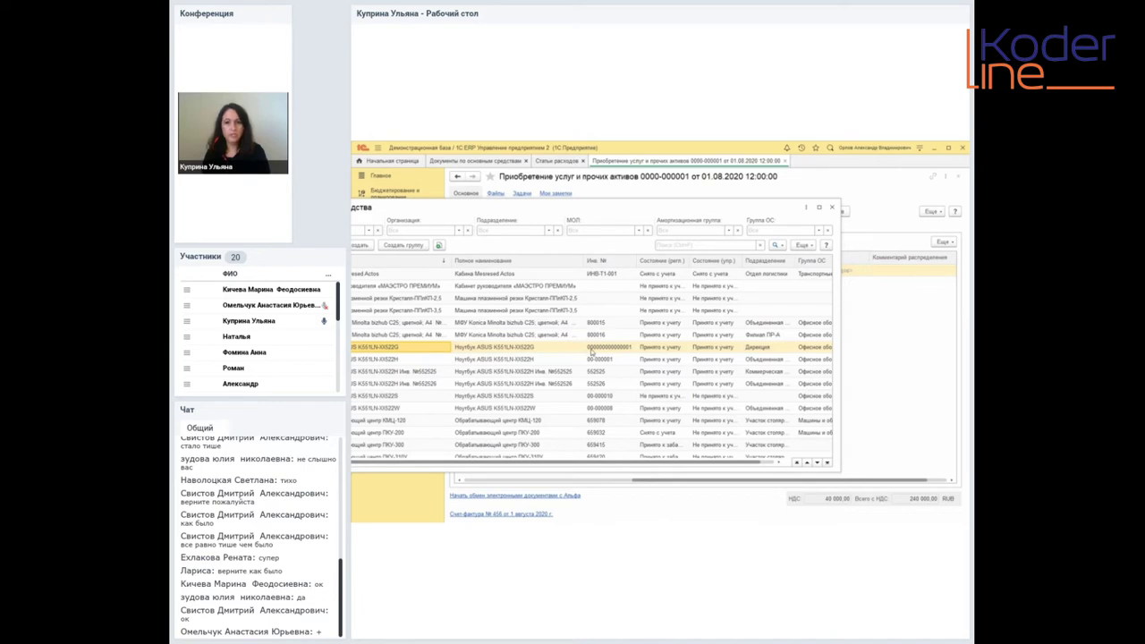
scroll(592, 382, down, 1)
scroll(560, 360, up, 2)
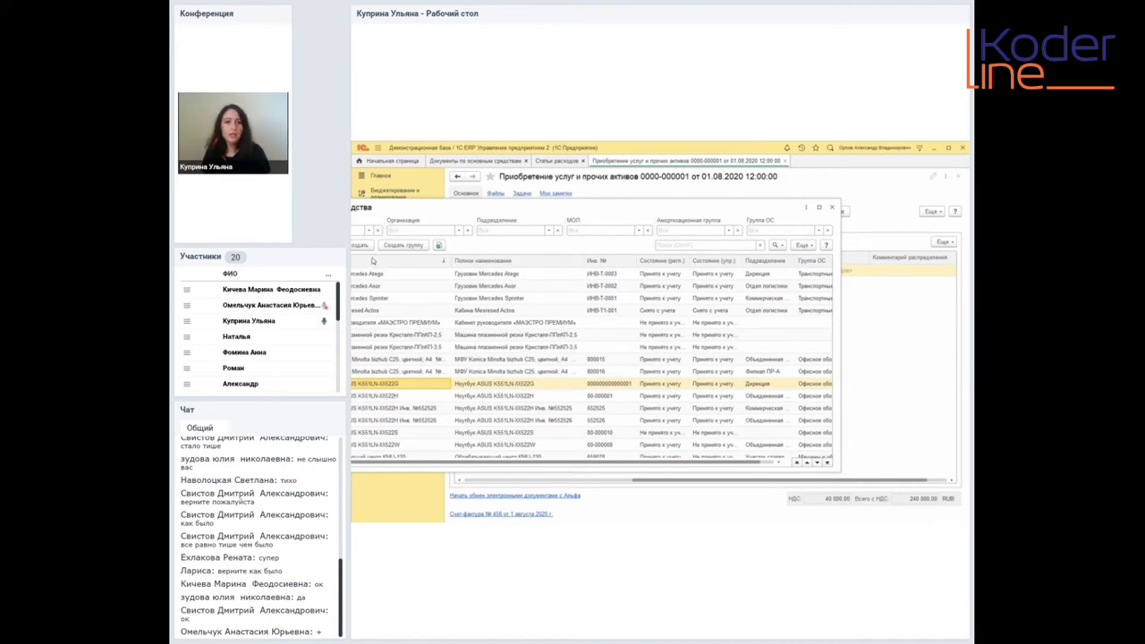
- View a blank asset card created from the fixed-asset selection list, then close the card and the list without choosing anything
click(361, 247)
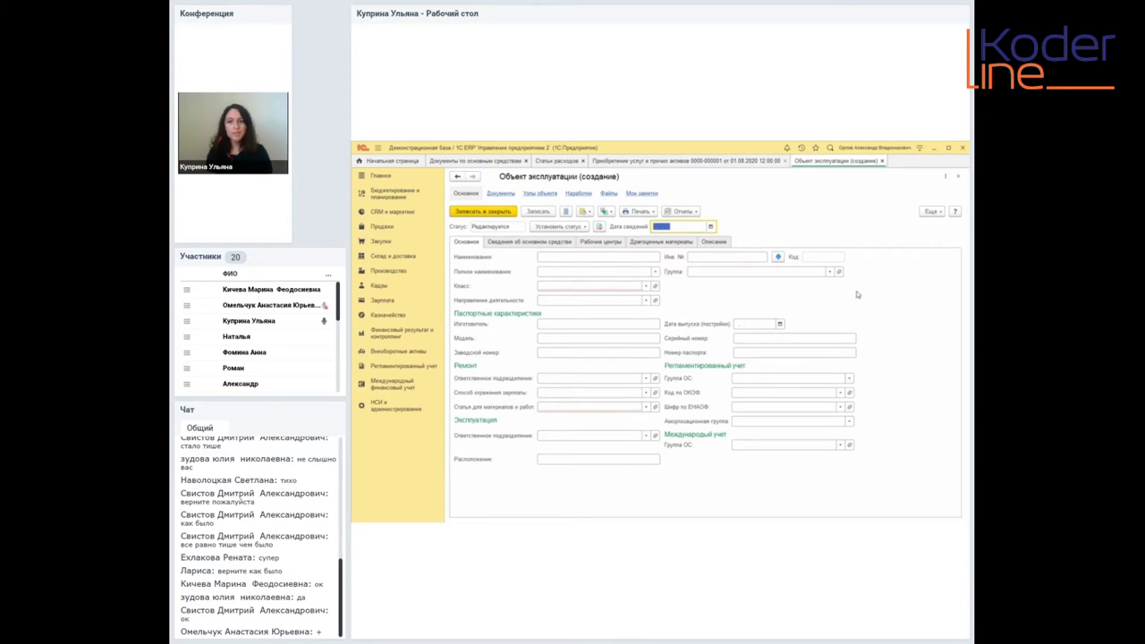
click(882, 161)
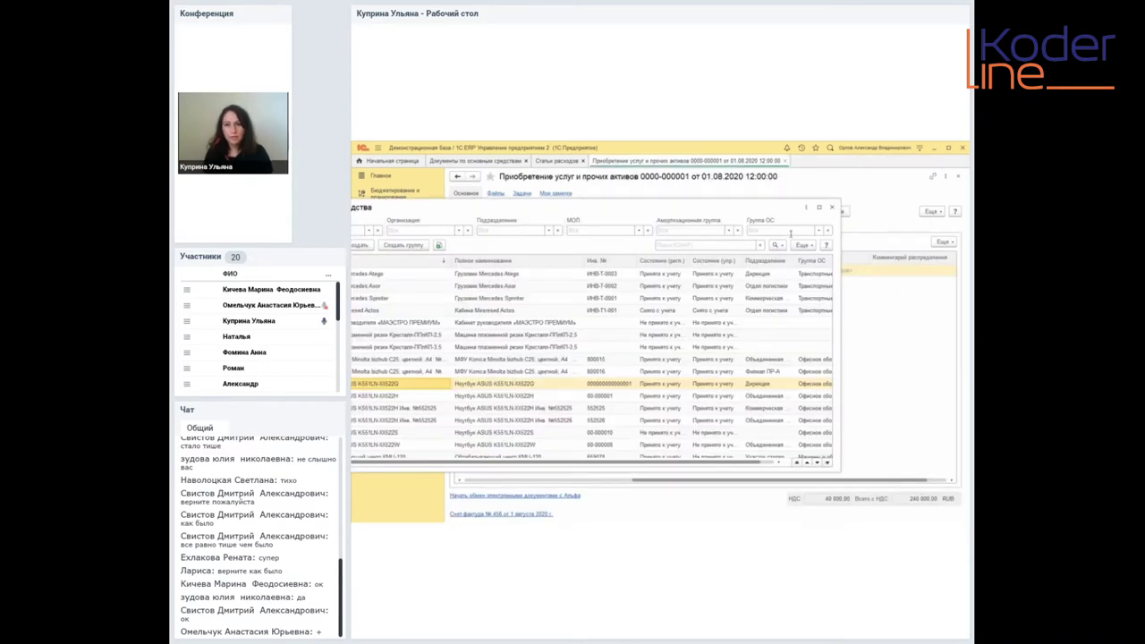
click(831, 208)
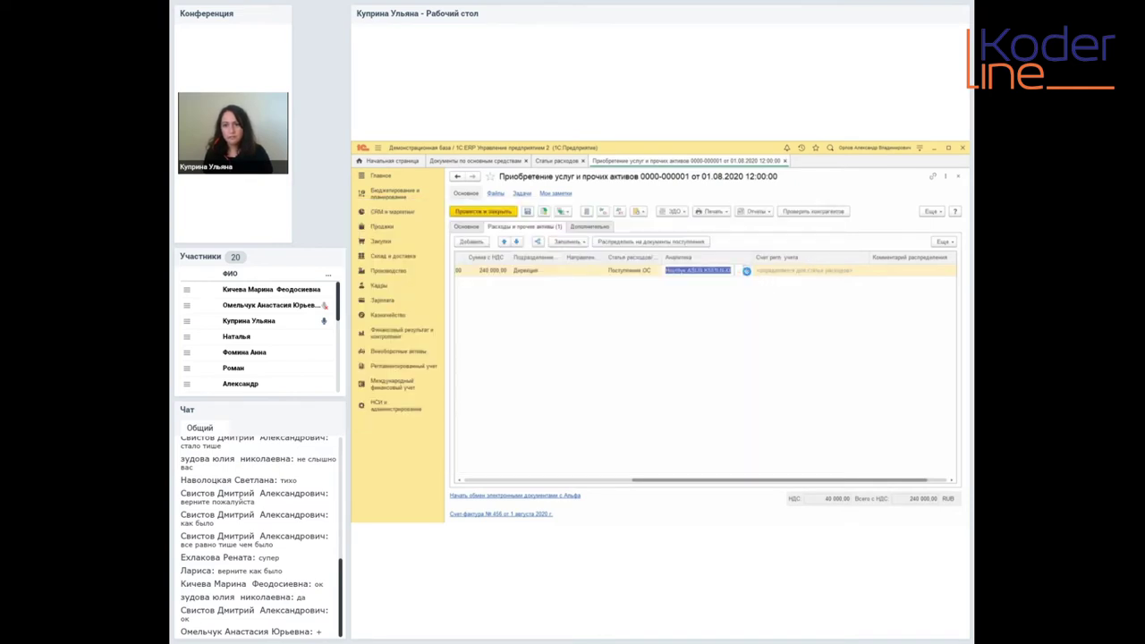
- Open the ASUS laptop's asset card from the line's analytics and review its group and class choices, keeping Компьютеры as the class
click(746, 270)
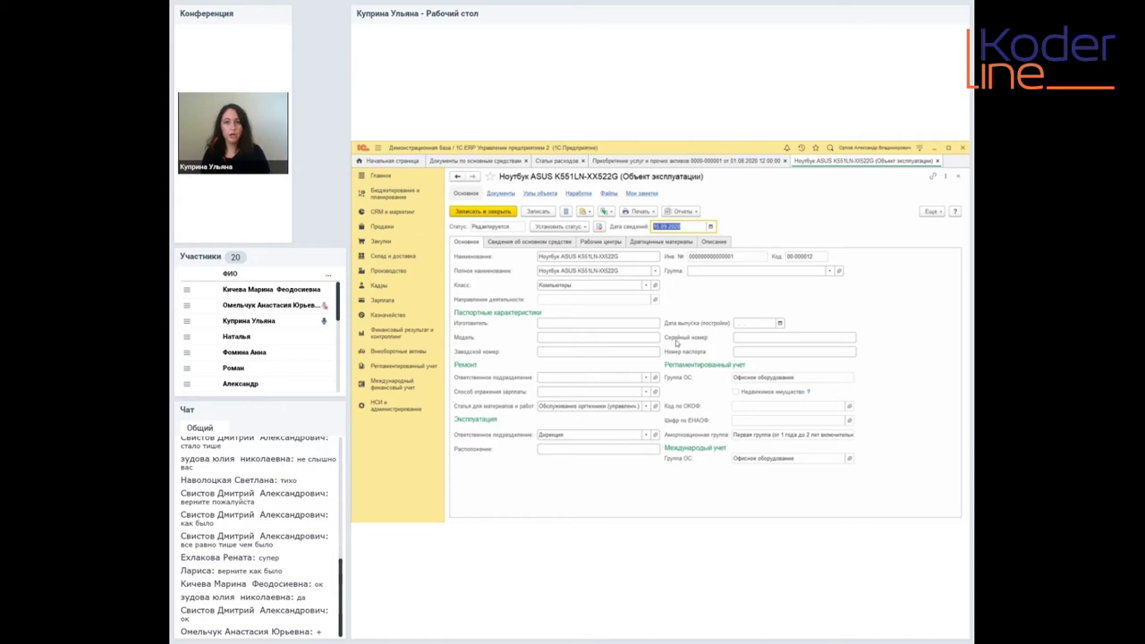
click(771, 272)
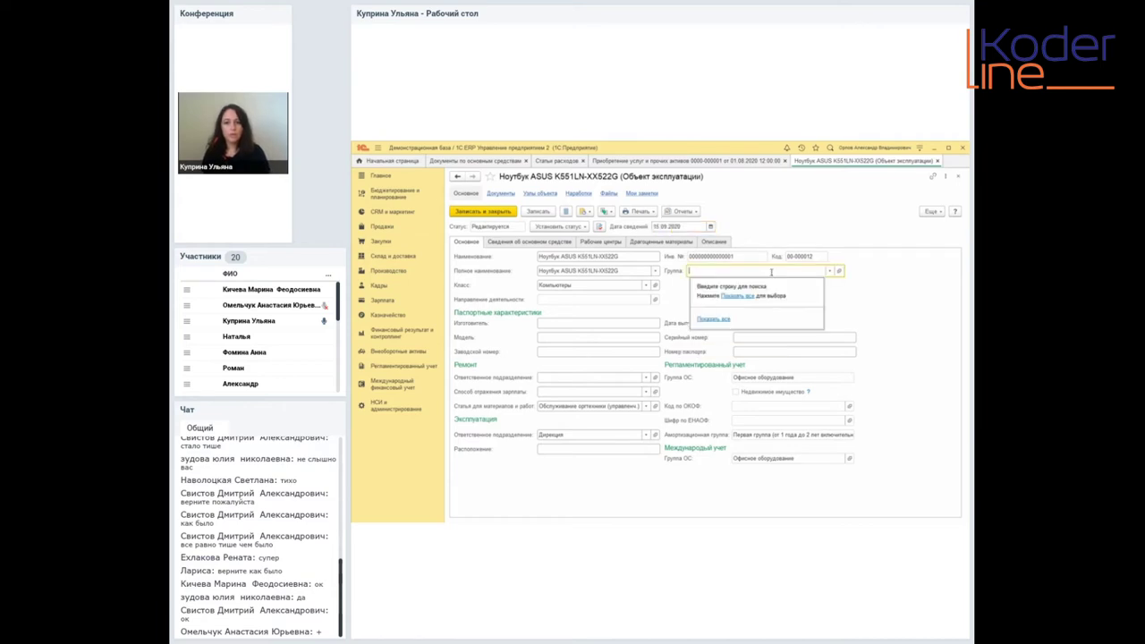
click(863, 279)
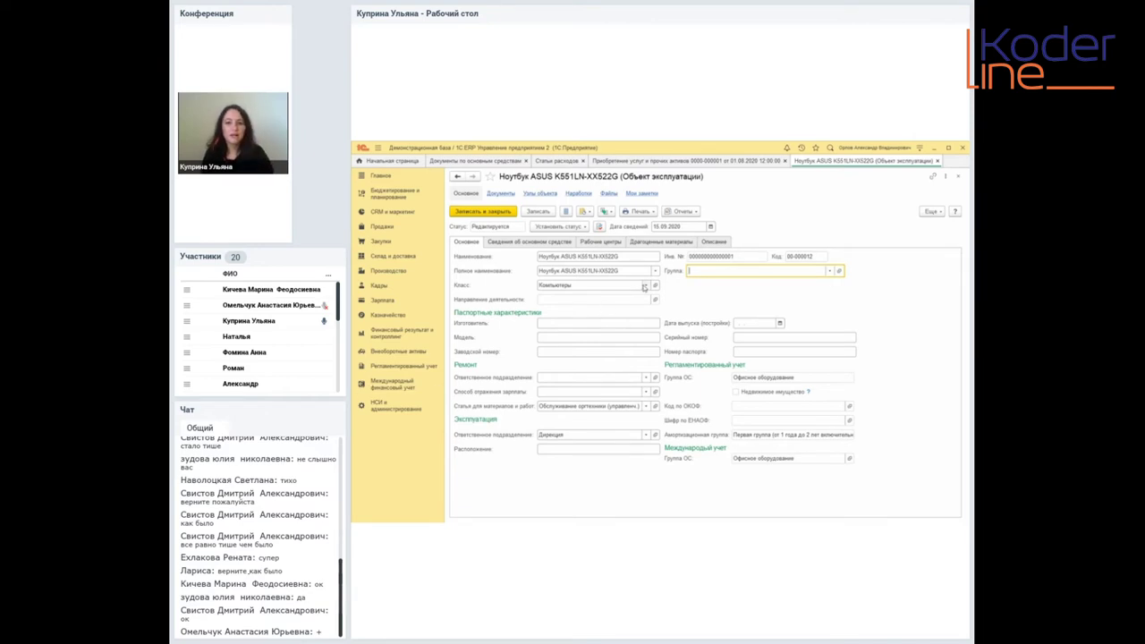
click(643, 285)
click(594, 312)
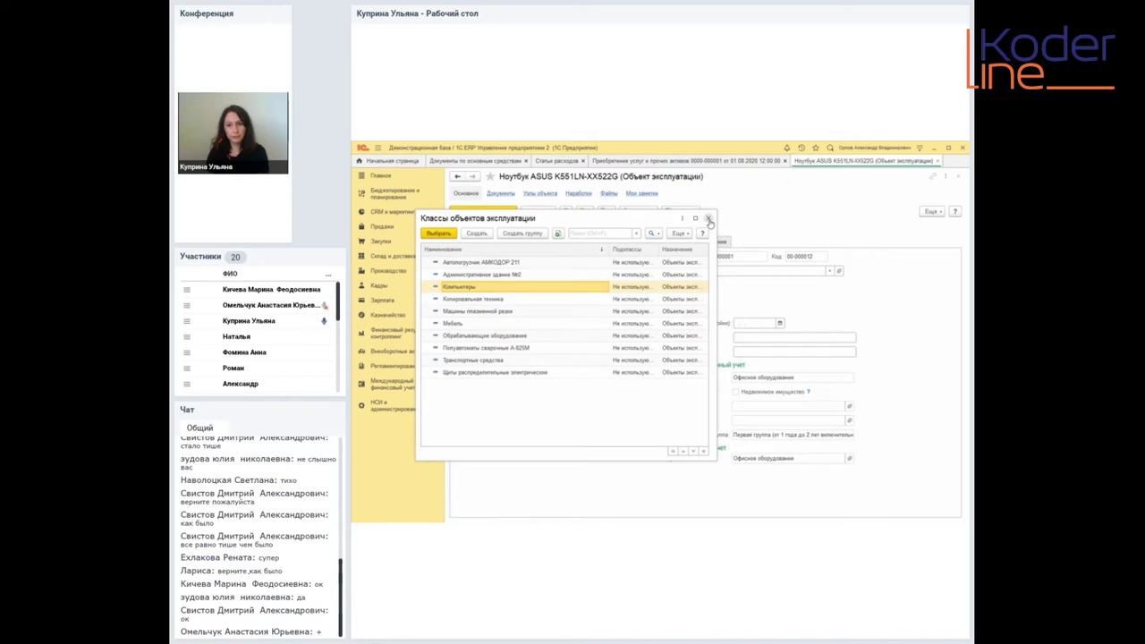
click(705, 217)
key(Tab)
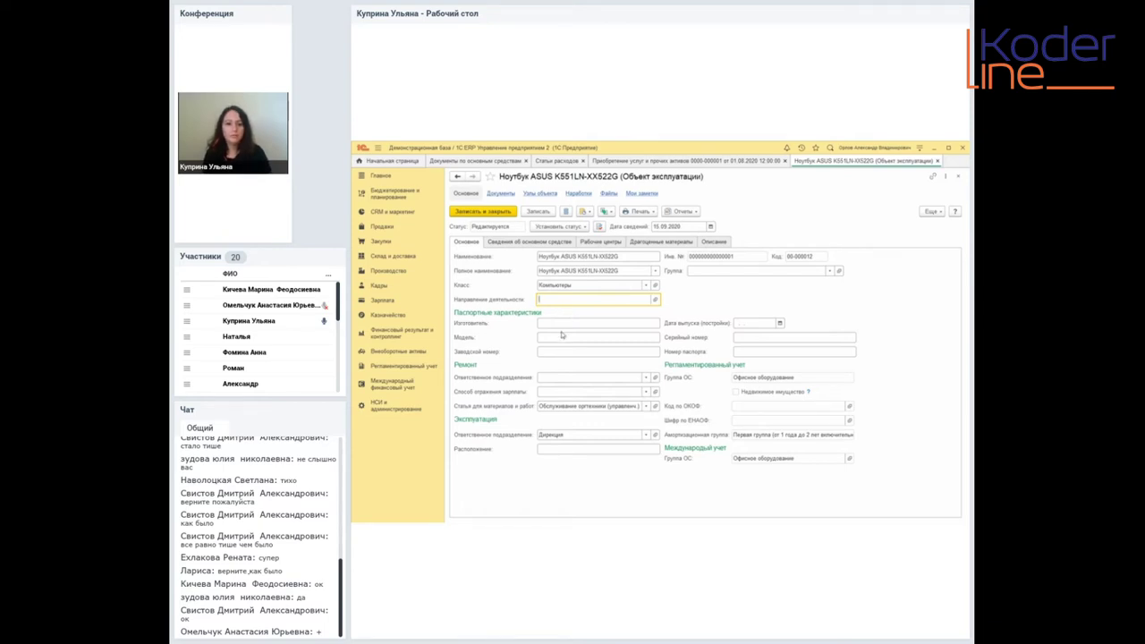
- Examine the manufacturer, serial number and passport number fields in the laptop's passport characteristics, leaving them empty
click(555, 324)
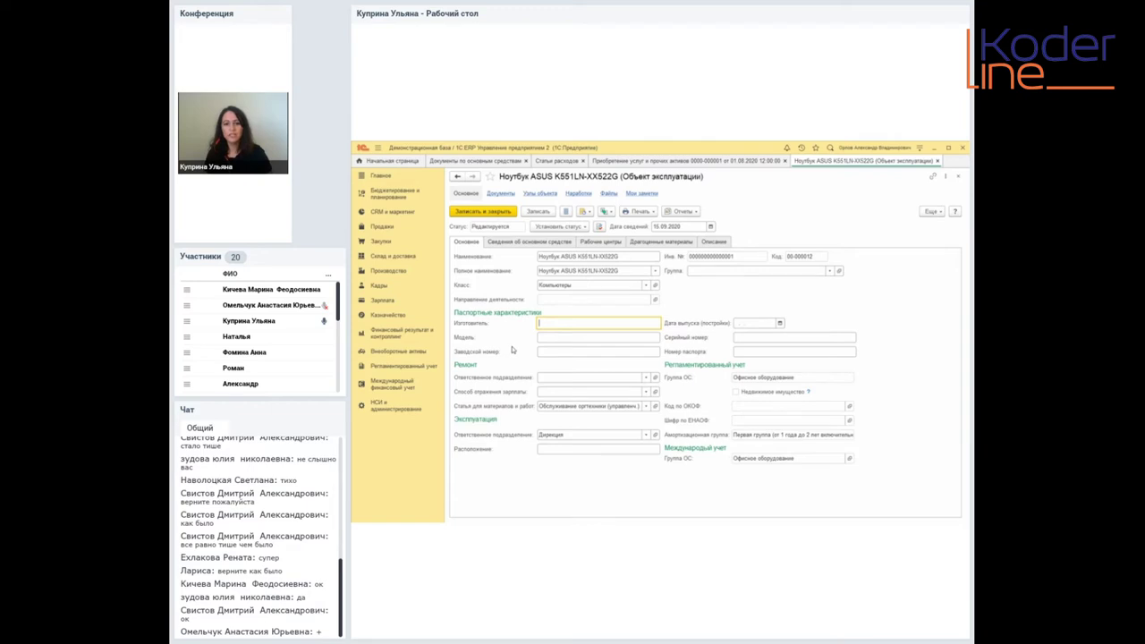
click(757, 342)
click(757, 350)
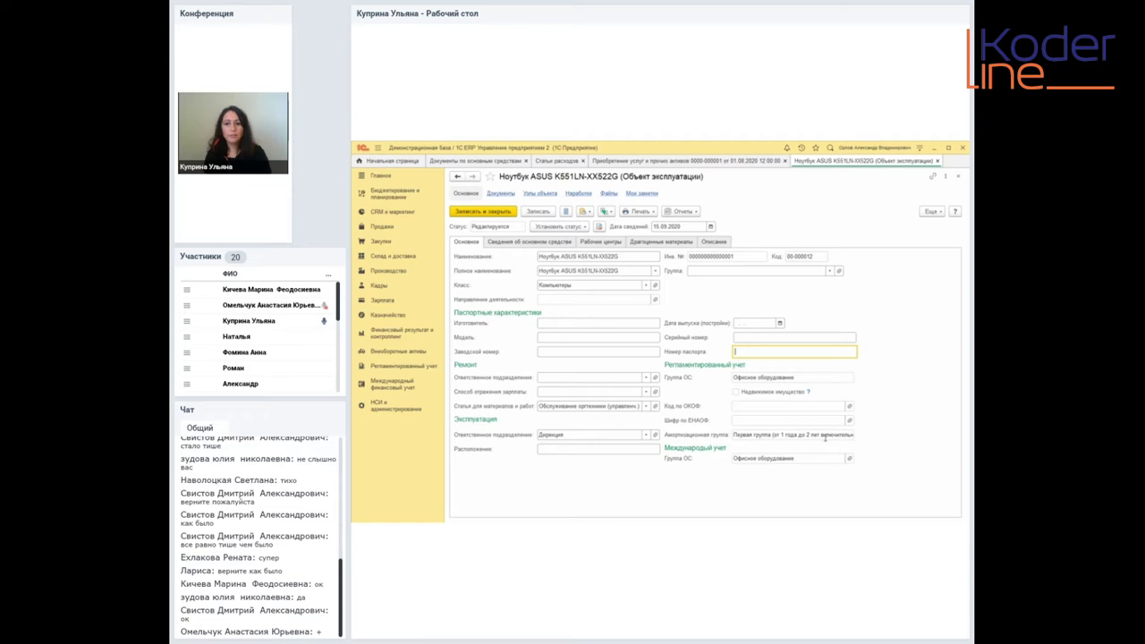
- Allow editing of the laptop card's locked attributes, including the fixed-asset group and the depreciation group
click(825, 437)
click(930, 211)
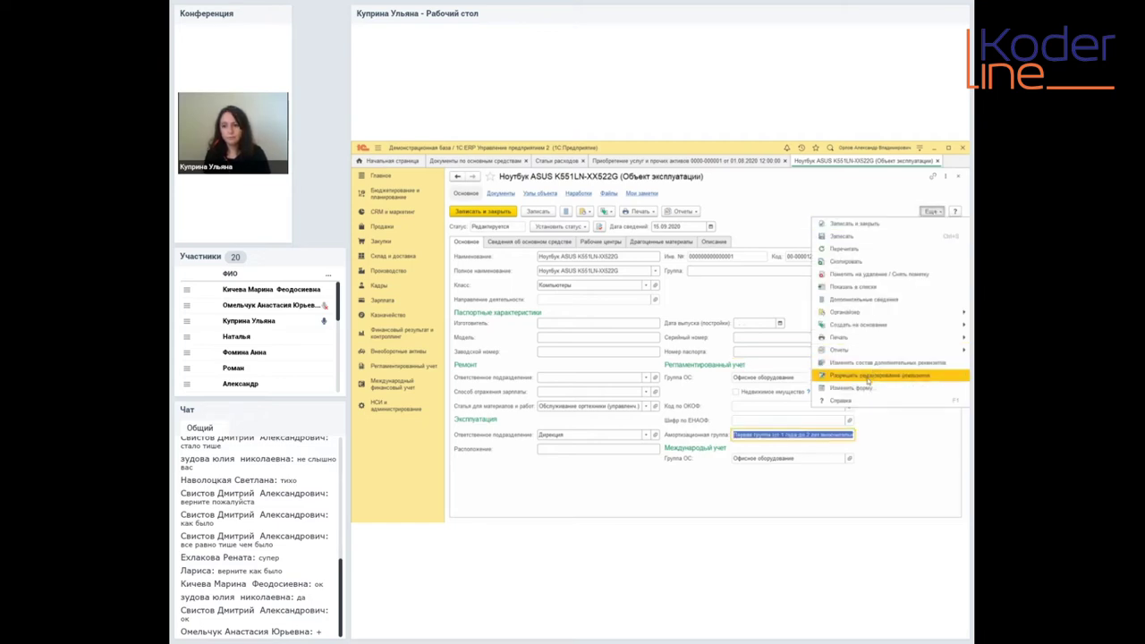
click(868, 380)
click(459, 343)
click(459, 355)
click(459, 365)
click(497, 320)
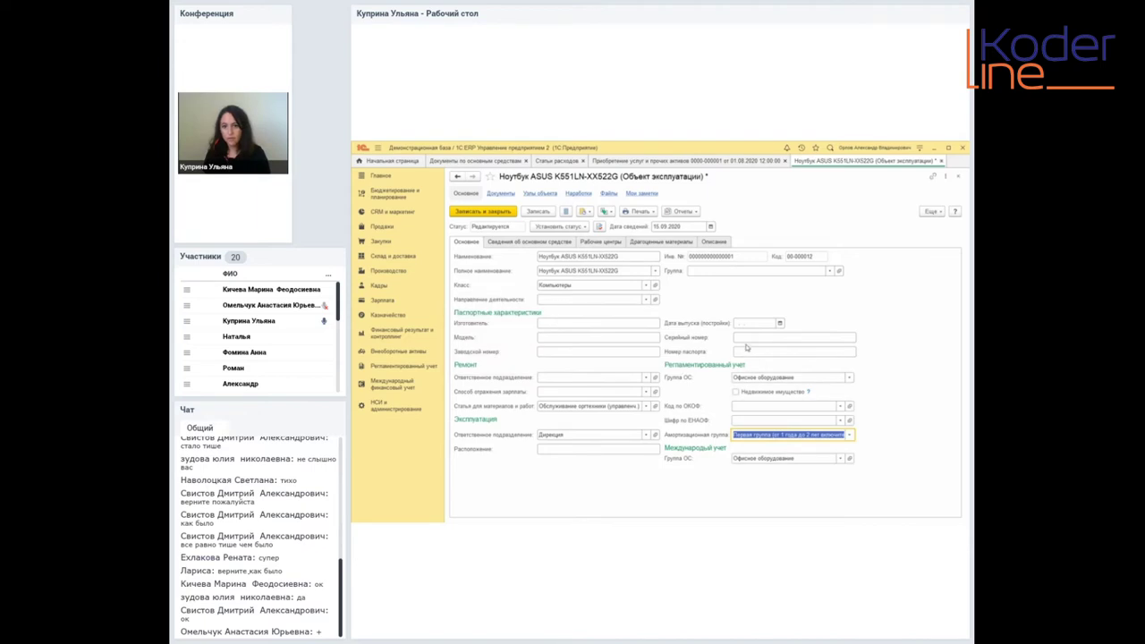
- Review the laptop's fixed-asset group and depreciation group choices without changing them, and view its fixed-asset accounting details
click(850, 378)
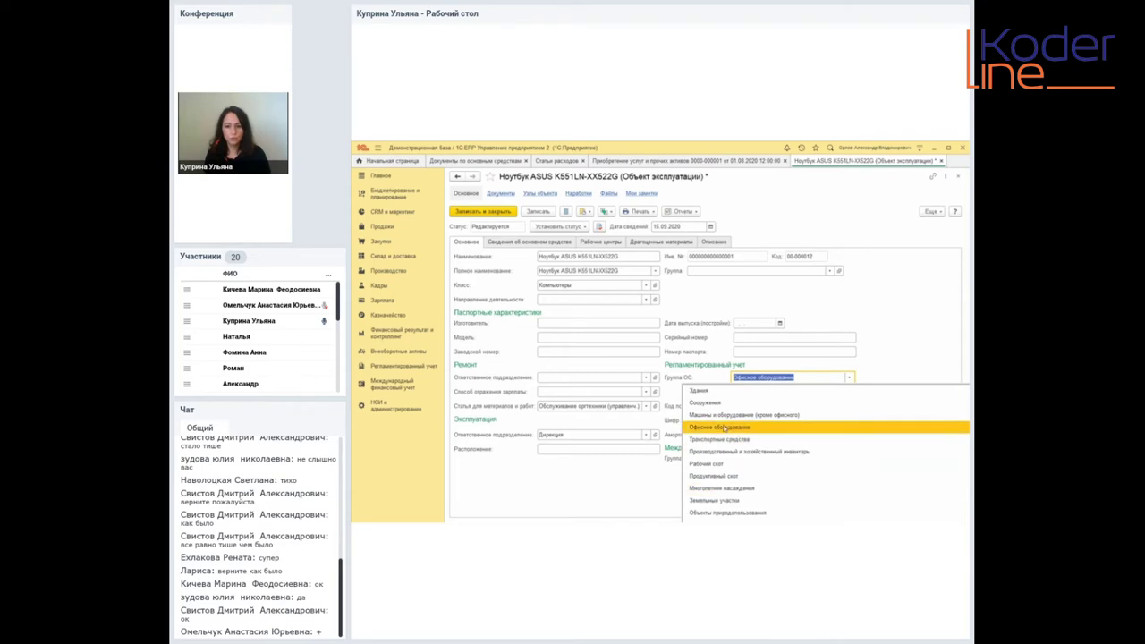
click(870, 375)
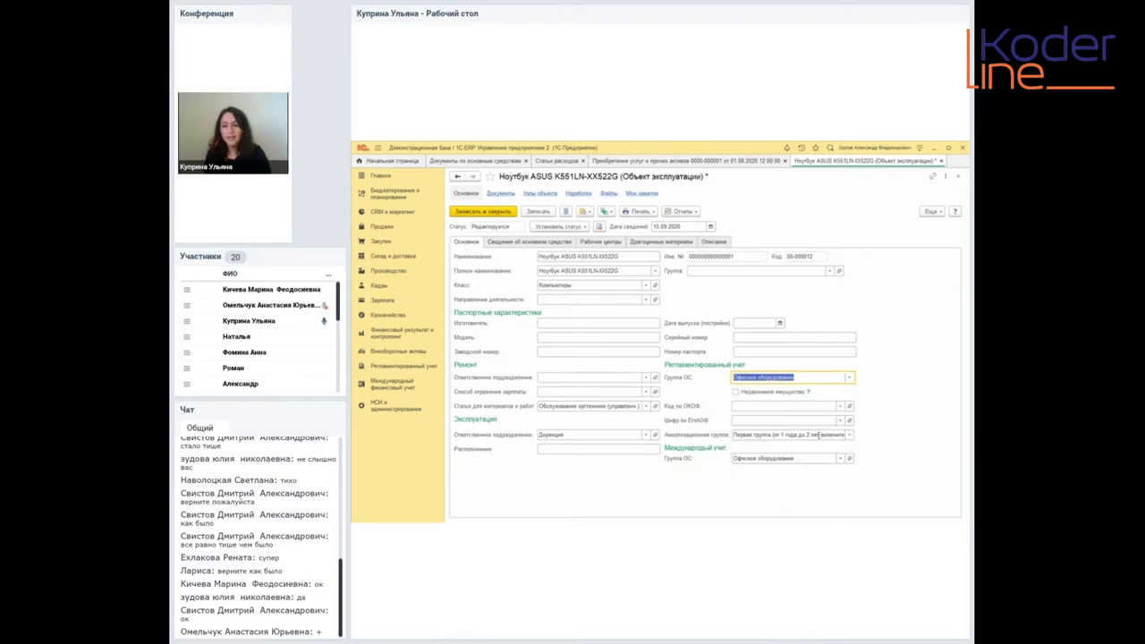
click(849, 435)
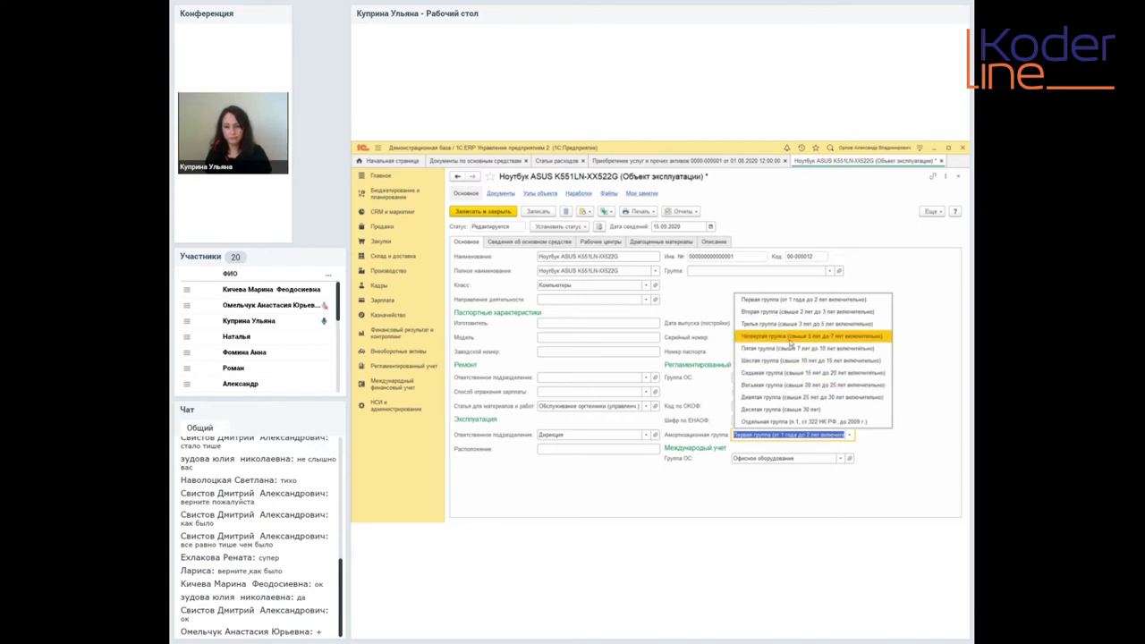
click(938, 399)
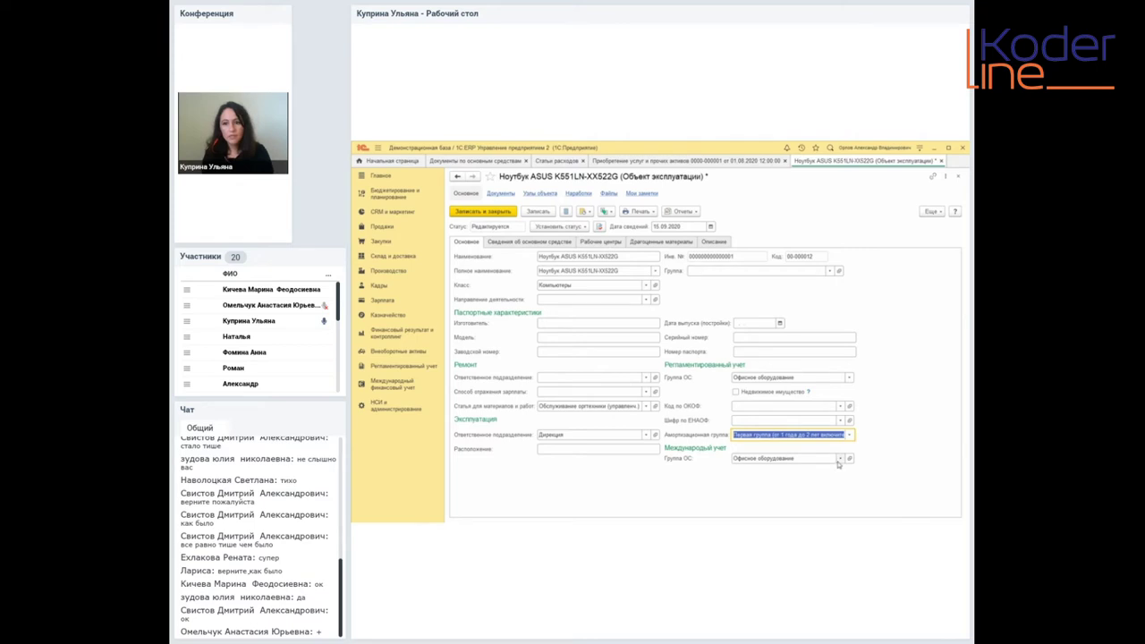
click(552, 244)
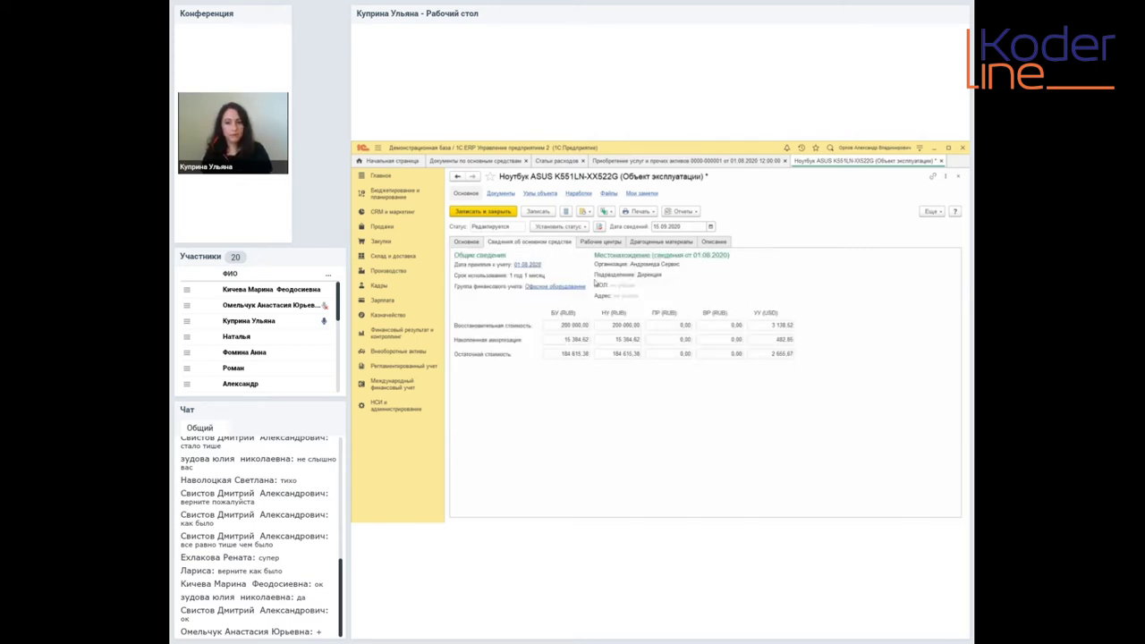
- Open the Машина плазменной резки Кристалл-ППлКП-2,5 card from the fixed assets list and review its fixed-asset details and work centers
click(399, 352)
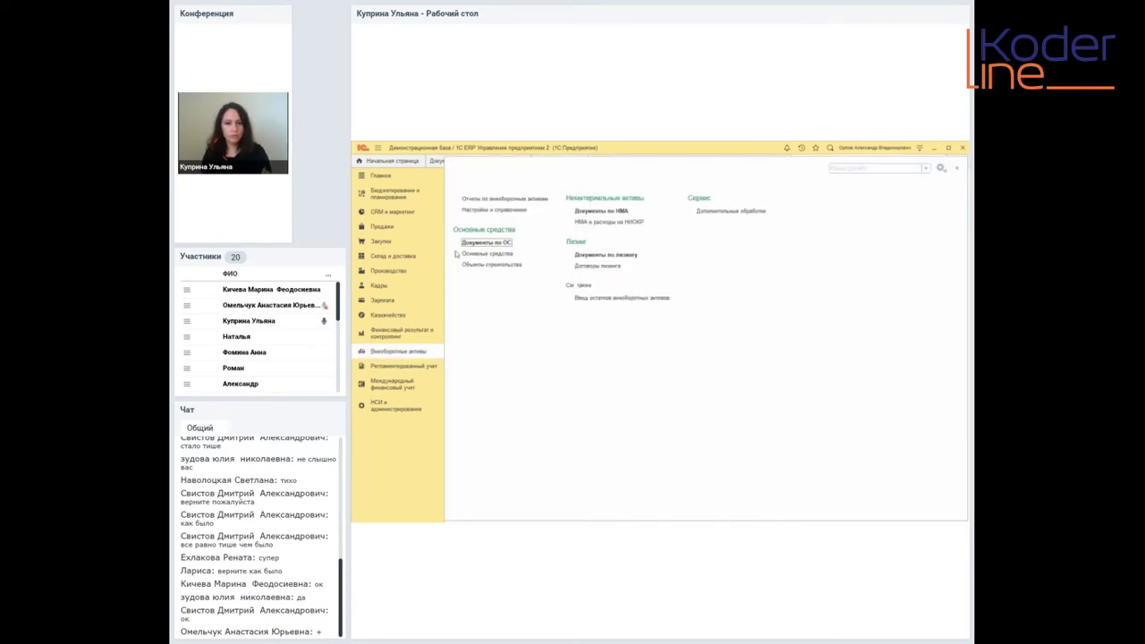
click(480, 255)
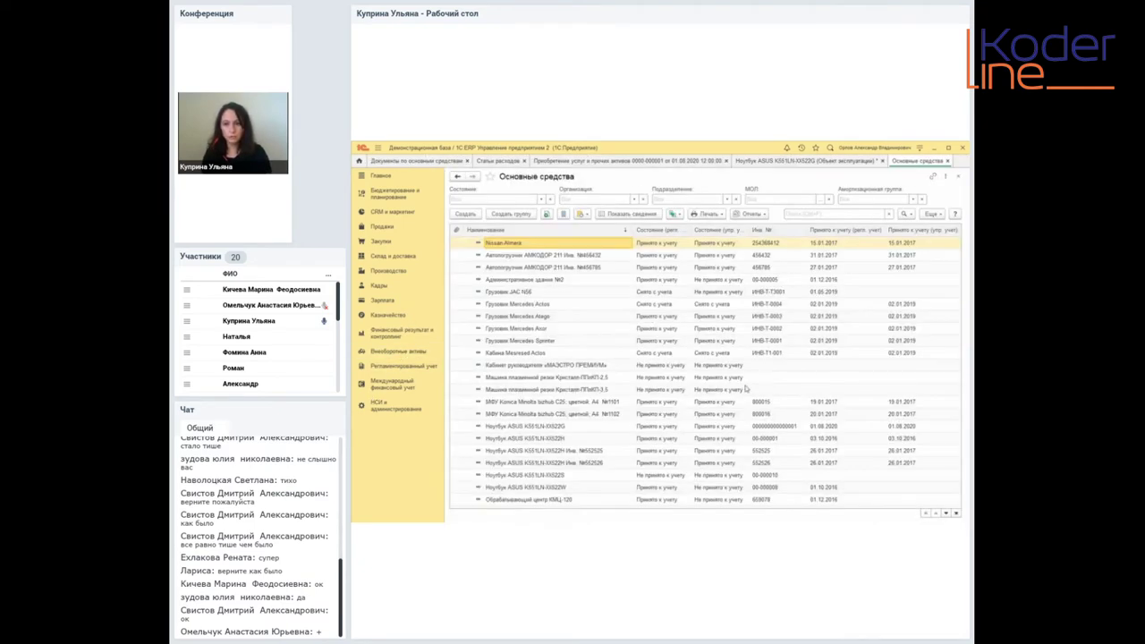
click(722, 367)
double_click(712, 377)
click(543, 244)
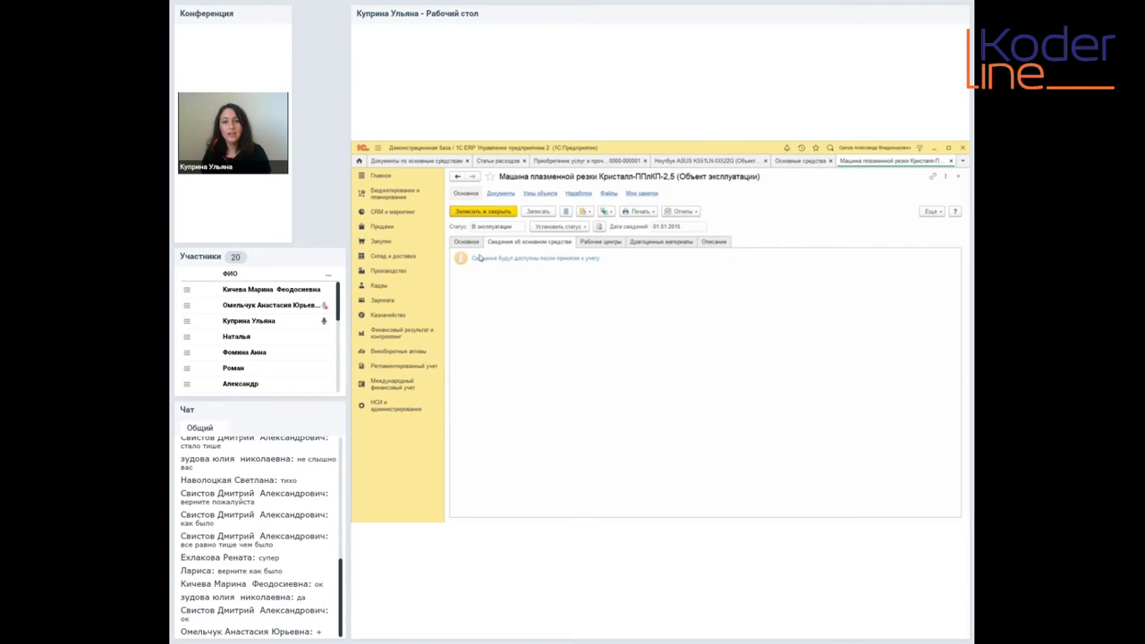
click(601, 247)
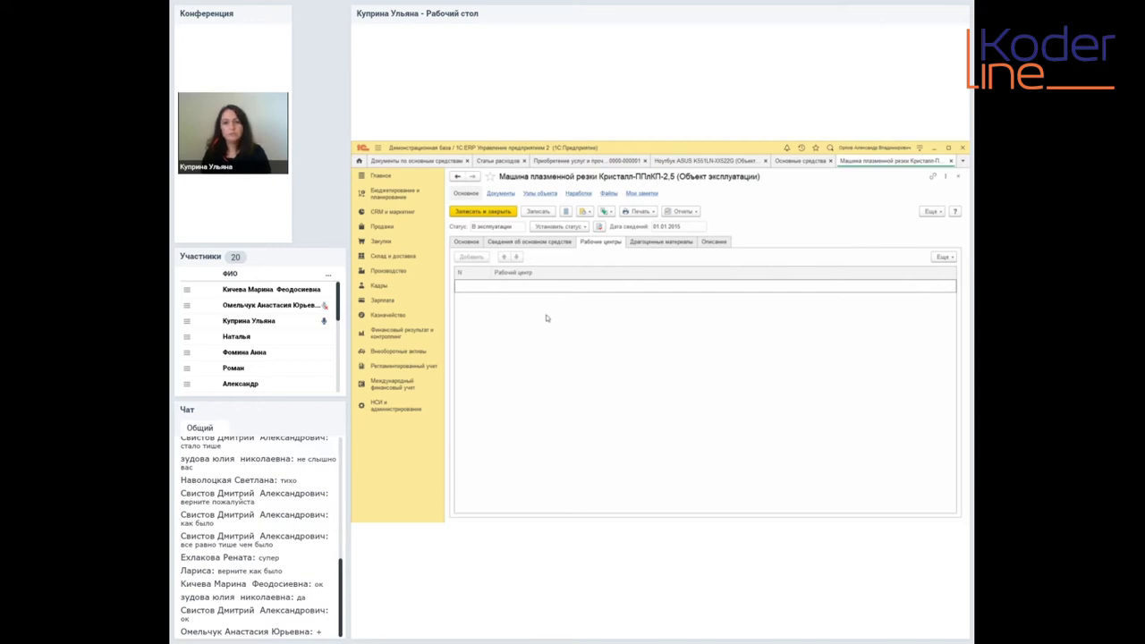
- Review the plasma cutting machine card's precious materials, description, attached files, object nodes and documents, and close the card
click(676, 244)
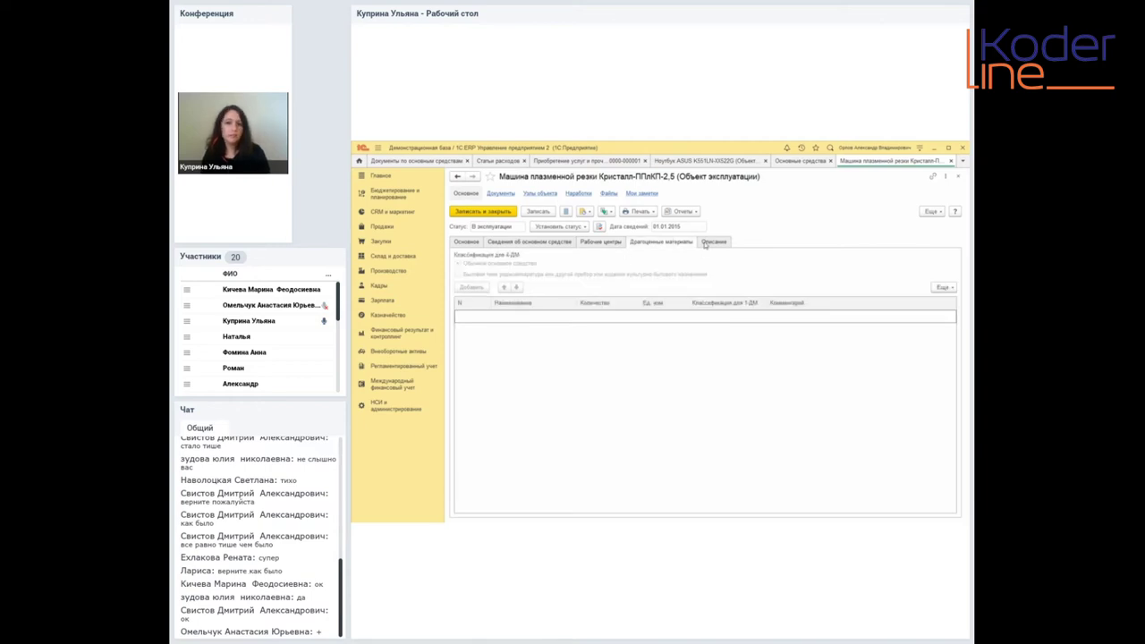
click(711, 244)
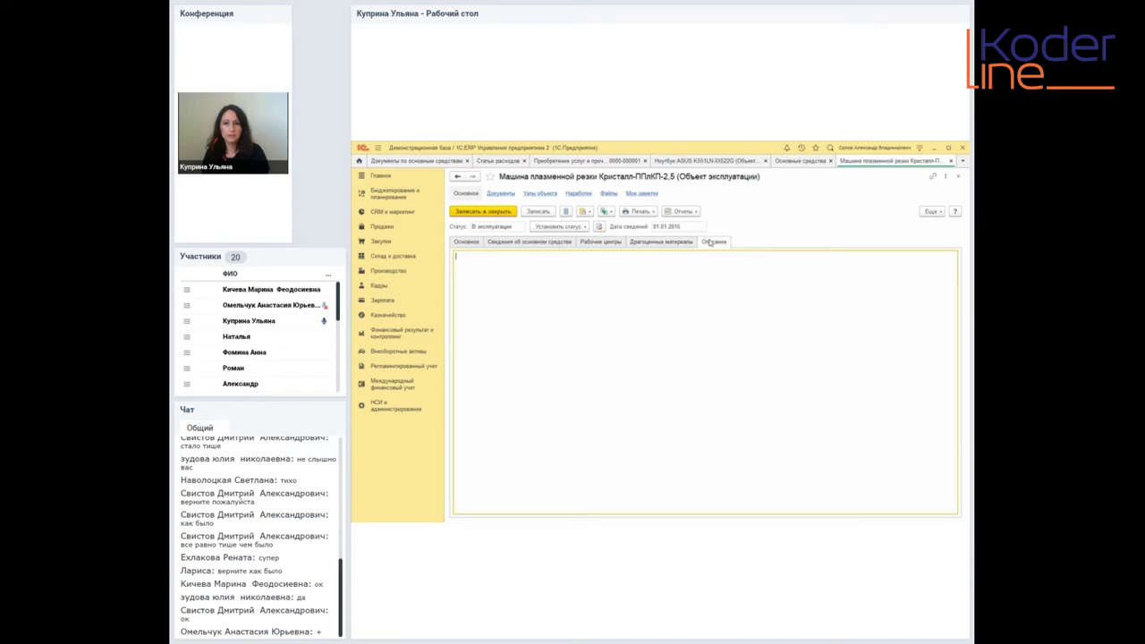
click(469, 242)
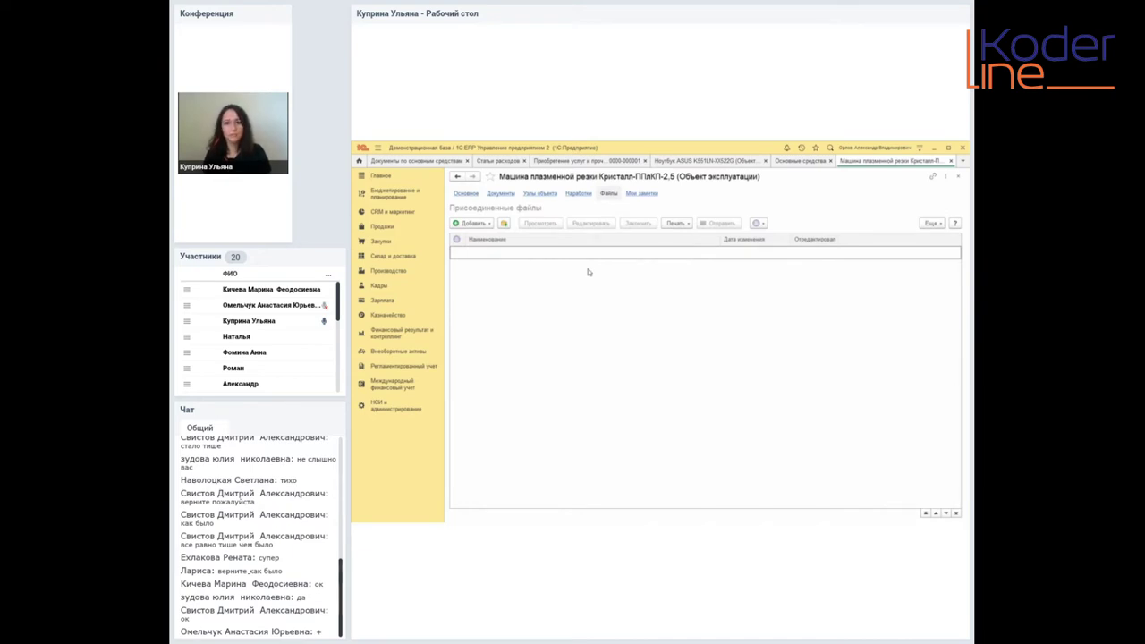
click(541, 195)
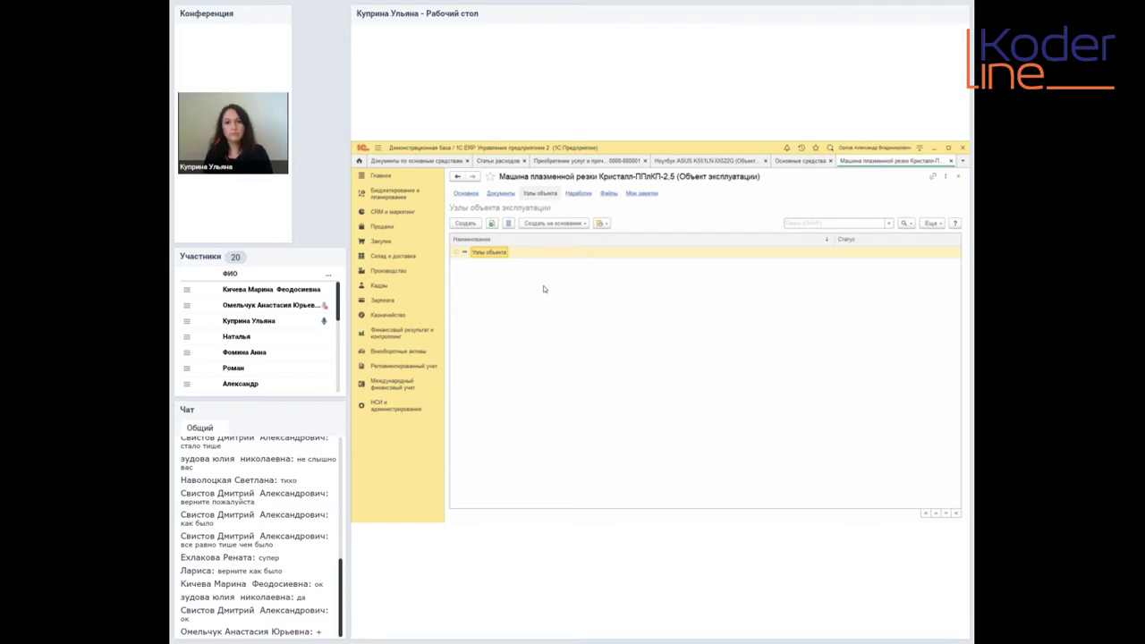
click(501, 194)
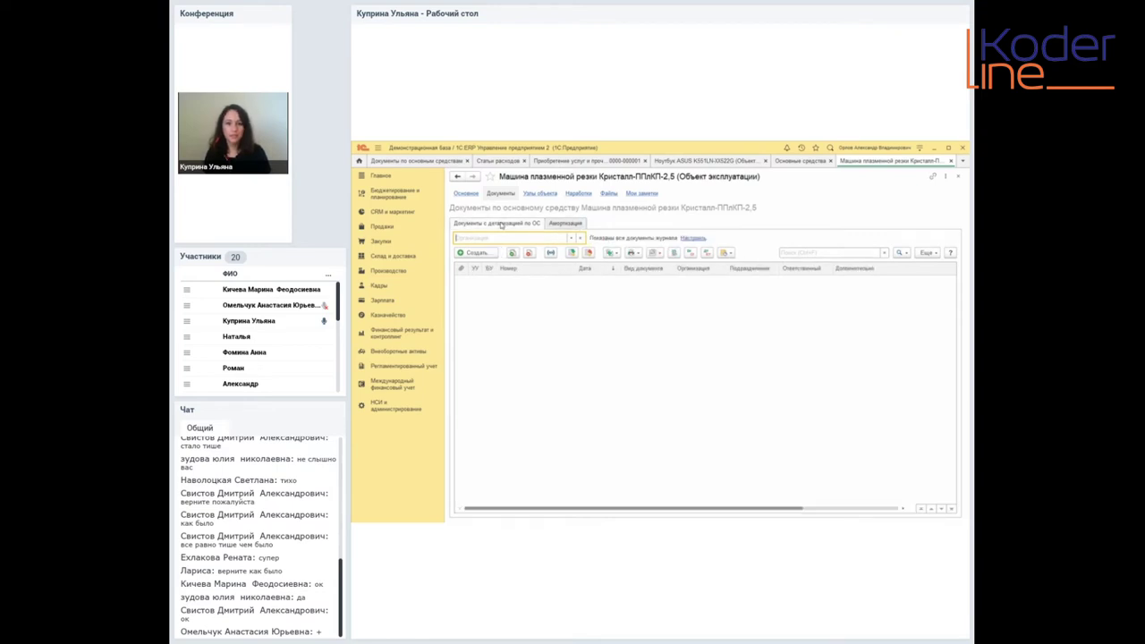
click(806, 164)
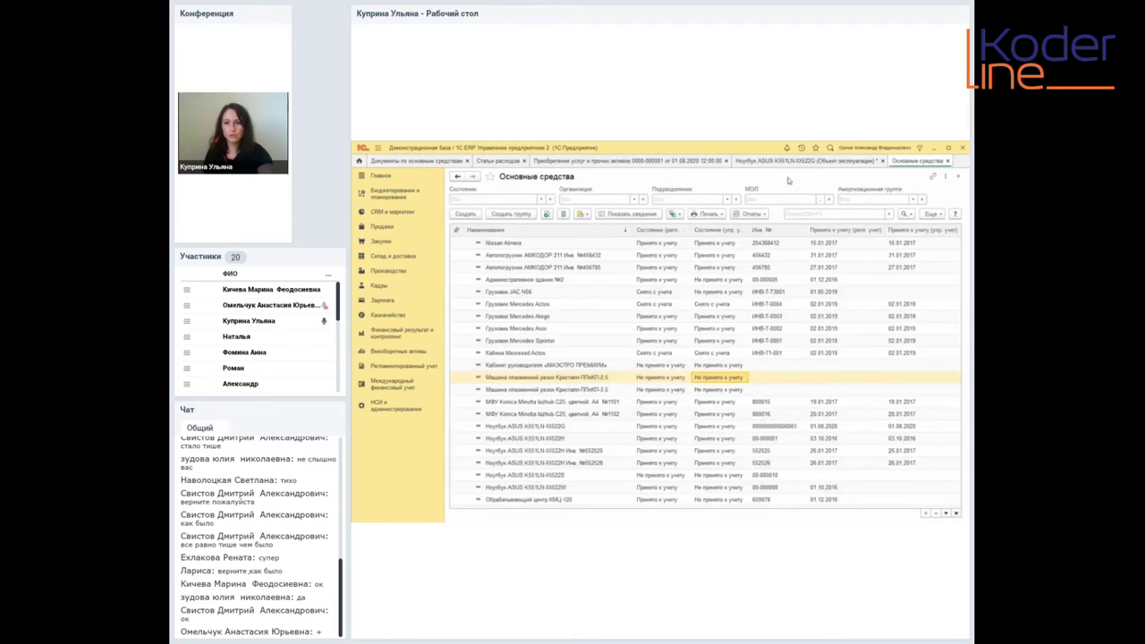
- Review the Ноутбук ASUS K551LN-XX522G card's fixed-asset and depreciation documents, and close the card without saving
click(808, 165)
click(502, 194)
click(645, 294)
click(645, 306)
click(555, 226)
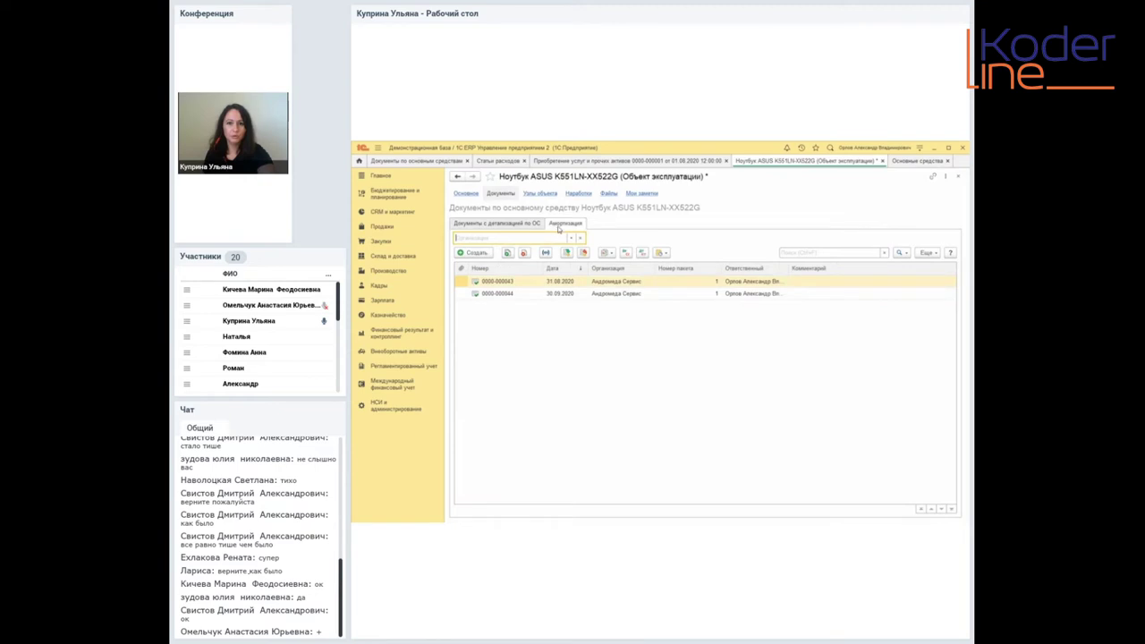
click(618, 293)
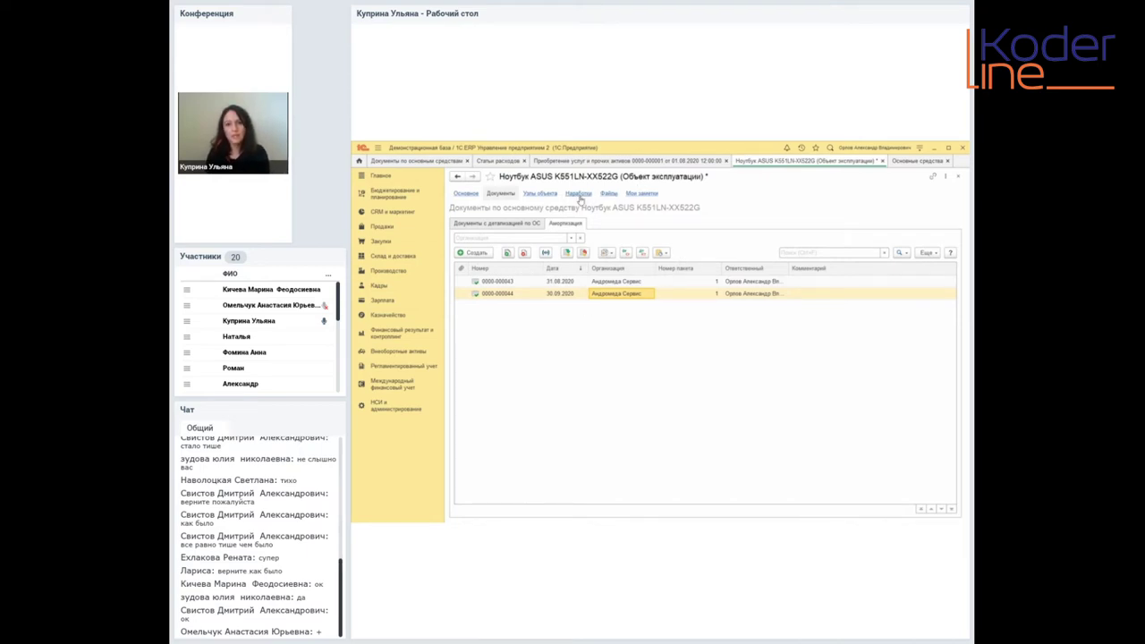
click(483, 225)
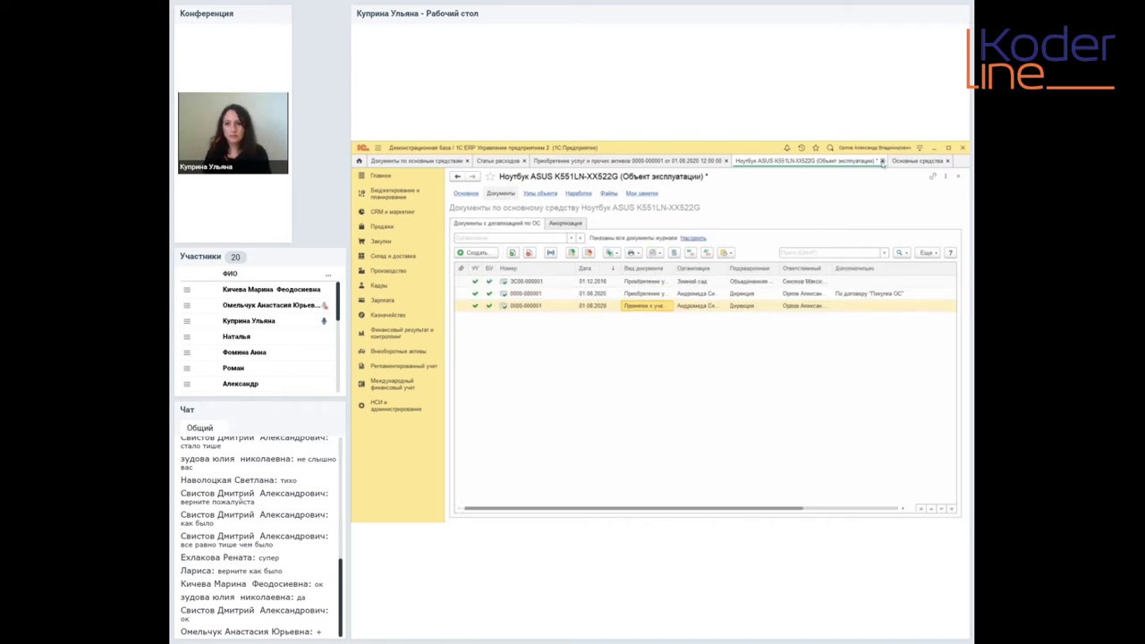
click(883, 161)
click(694, 354)
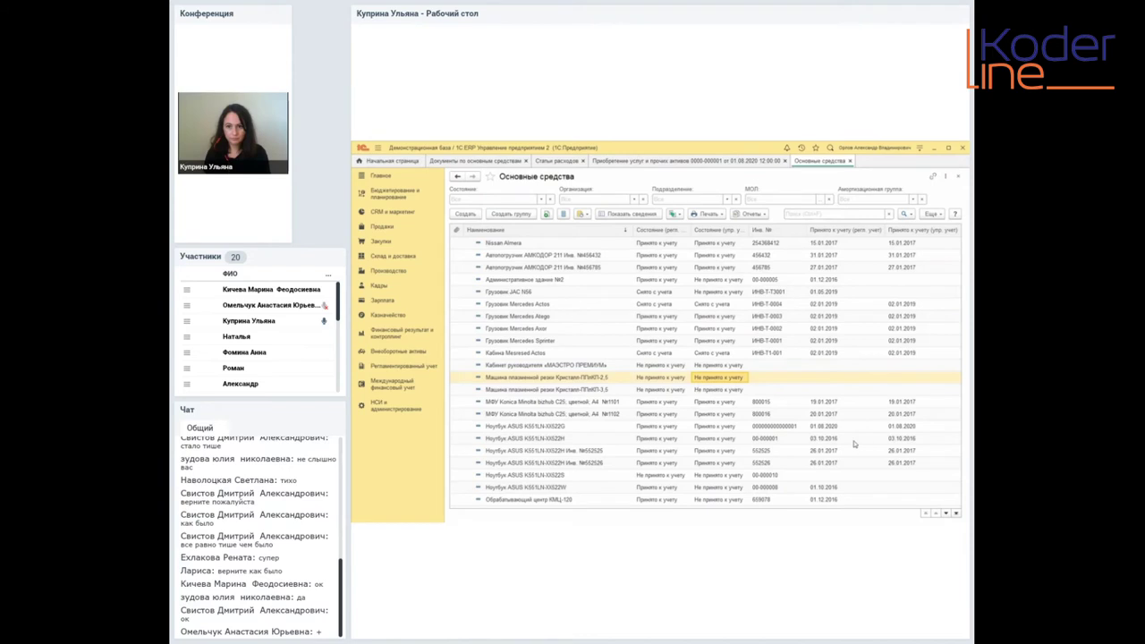
- Open a blank operating object card from the fixed assets list under Внеоборотные активы and close it without filling it in
click(679, 162)
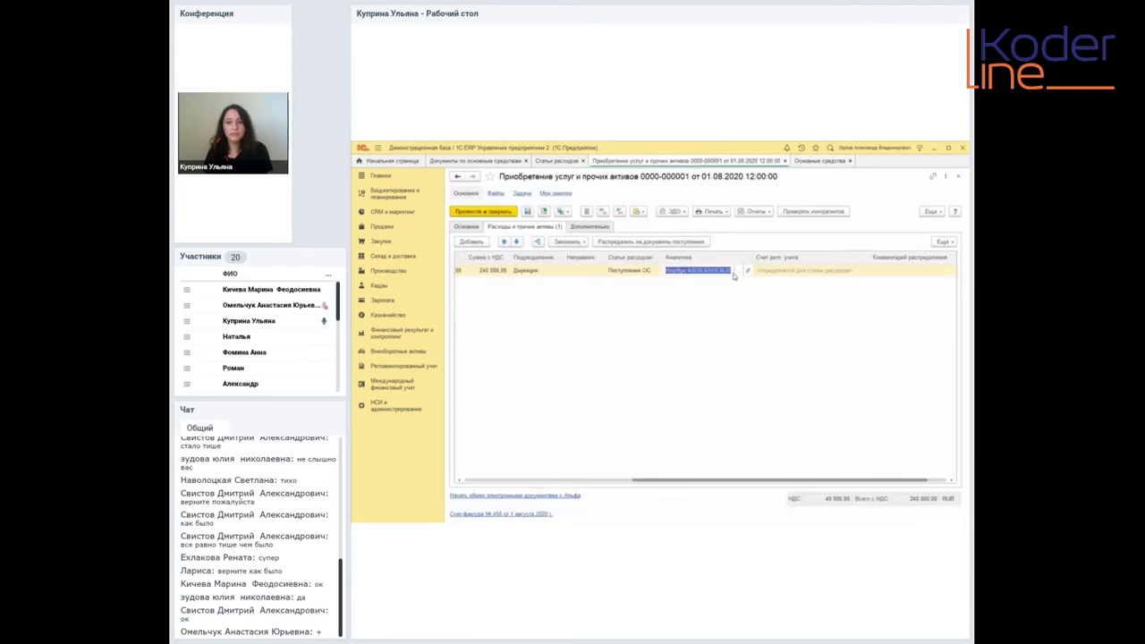
click(384, 352)
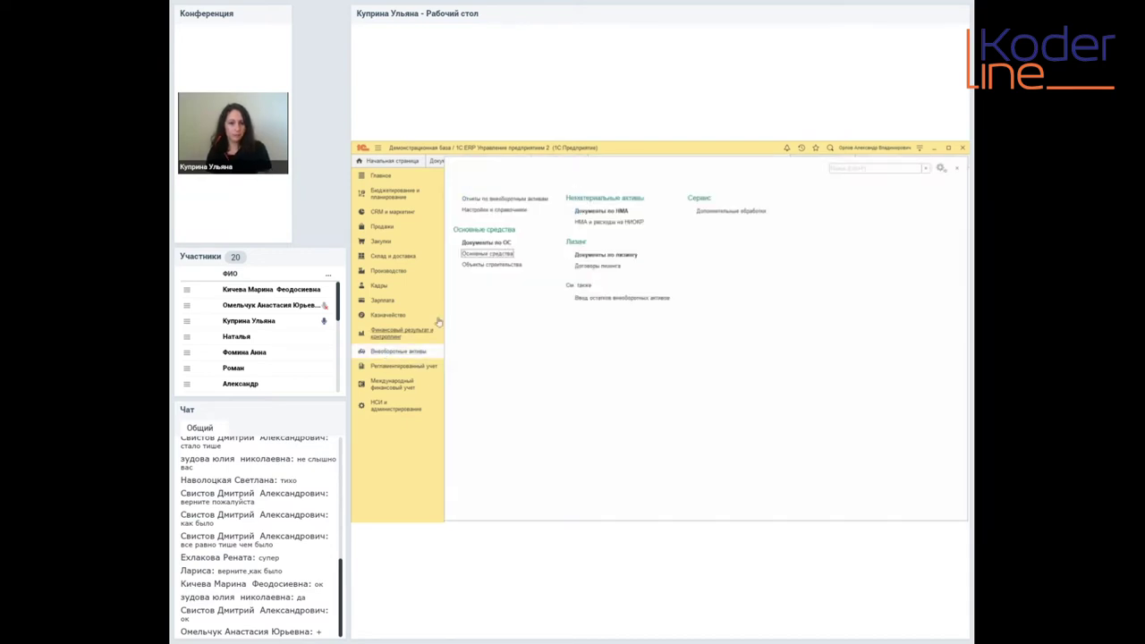
click(483, 254)
click(465, 214)
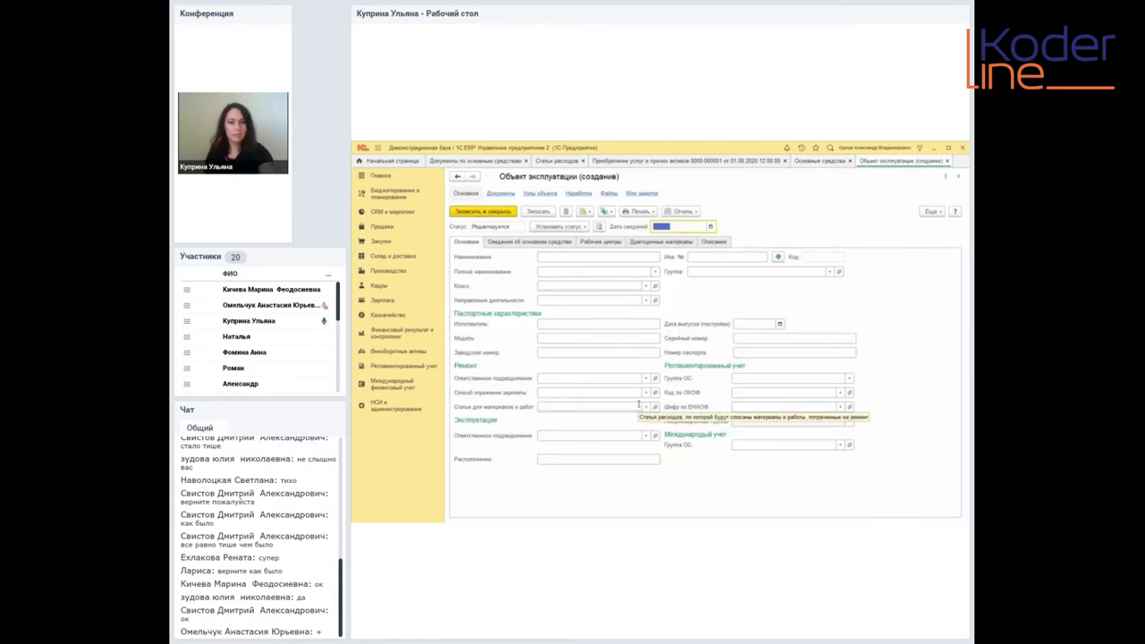
key(Escape)
- Examine the fixed-asset choices for the analytics of the acquisition document's expense line, keeping the laptop assigned
click(655, 162)
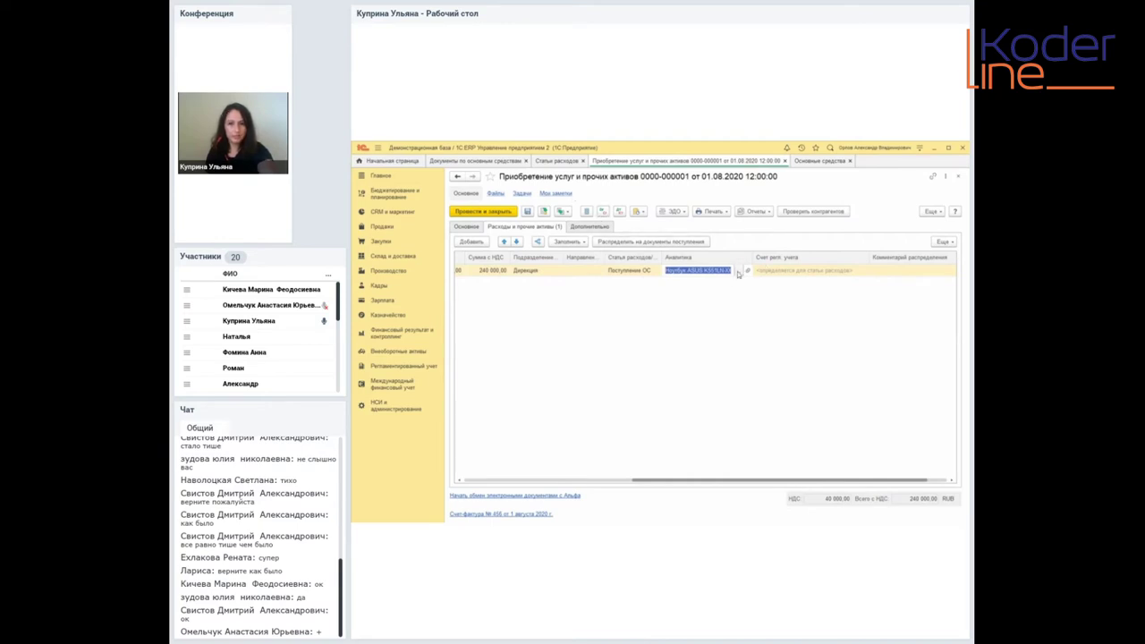
click(739, 272)
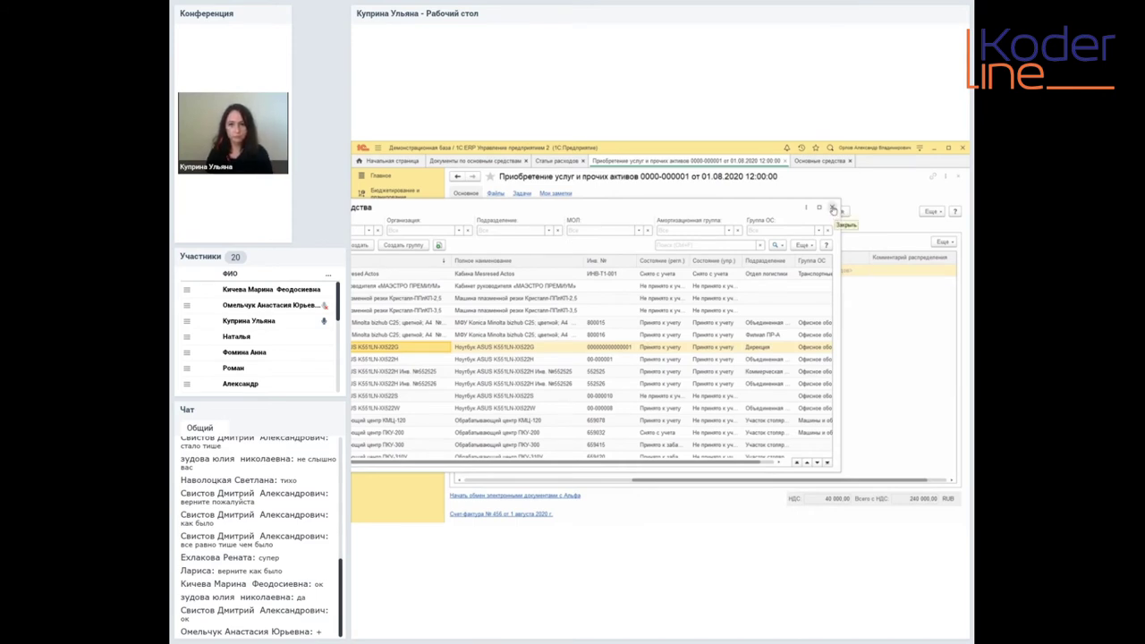
click(833, 210)
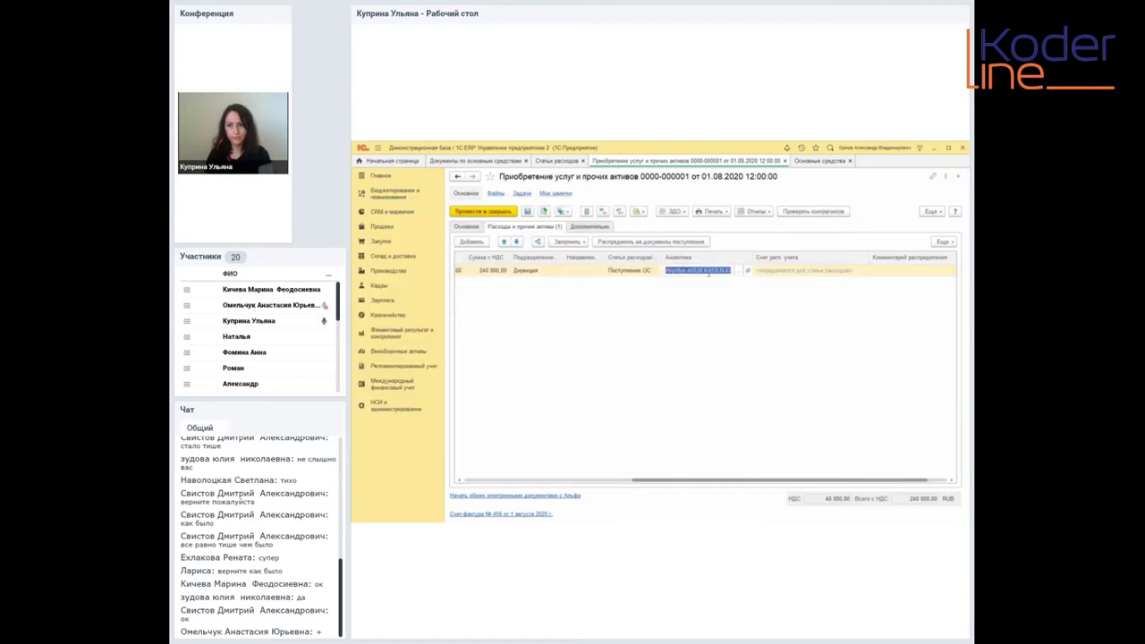
click(750, 332)
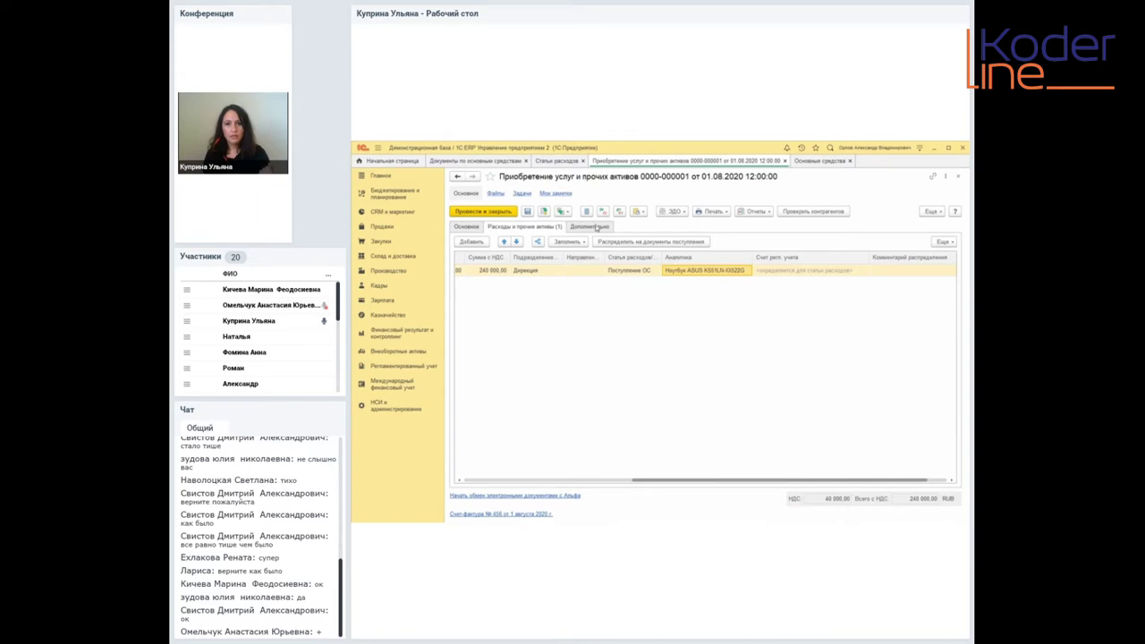
- Review the acquisition document's additional details, including the line of activity and the ОС и объекты капитального строительства settlement accounting group settings
click(591, 228)
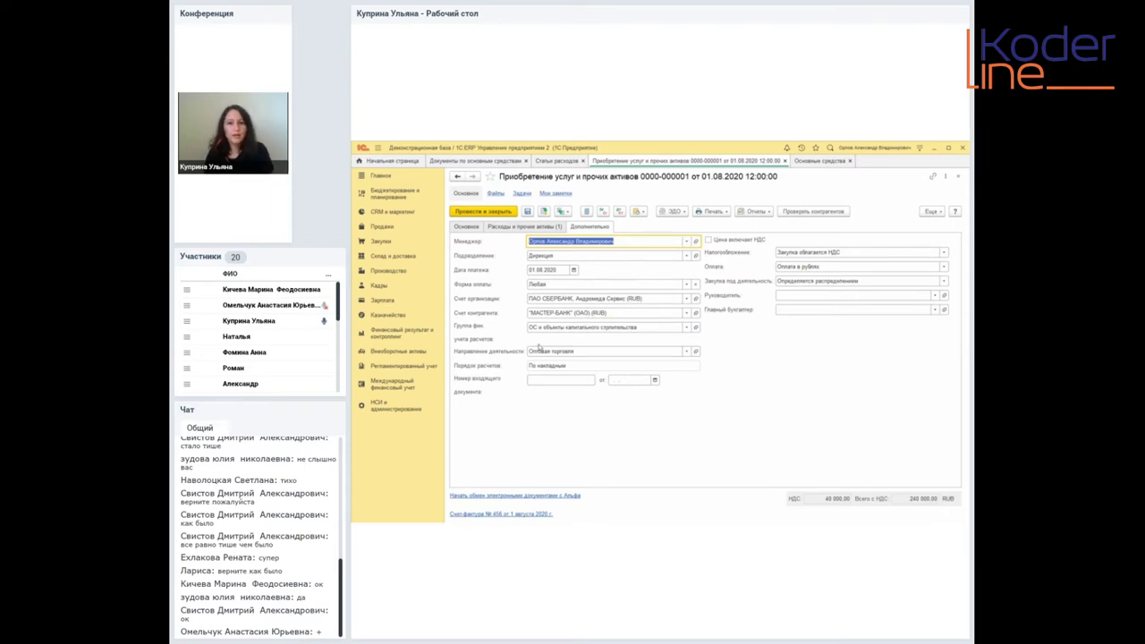
click(530, 351)
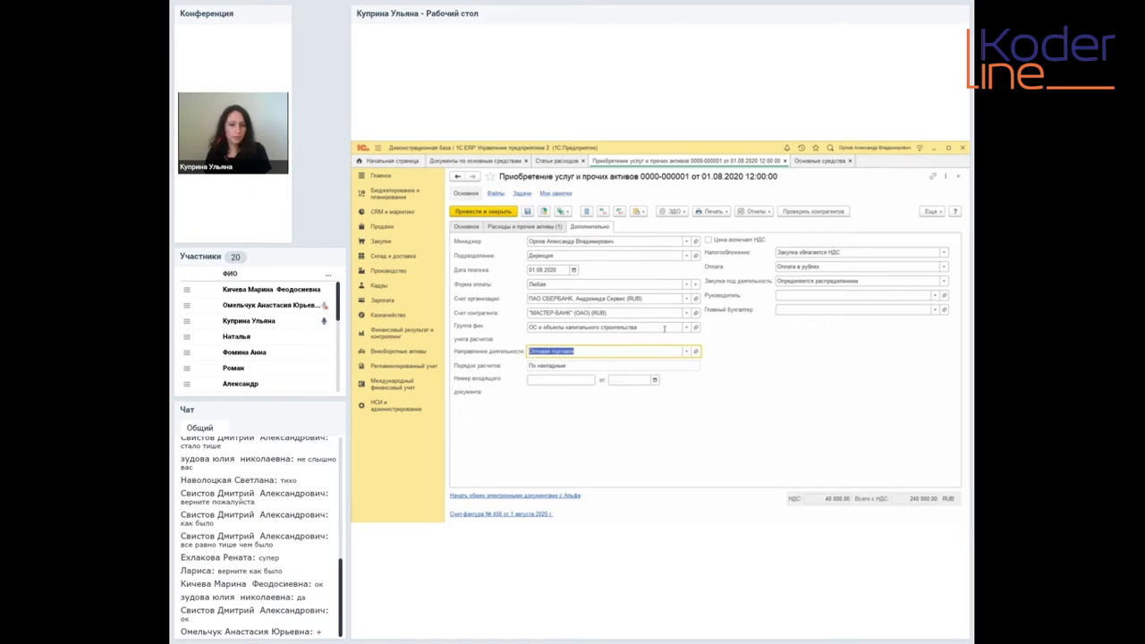
click(696, 328)
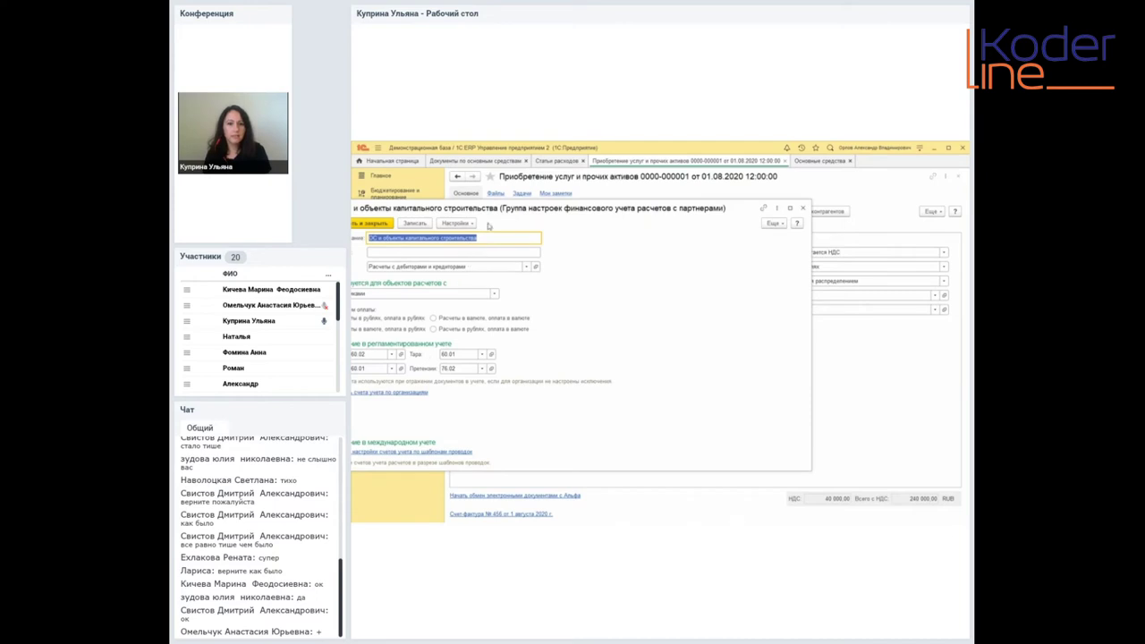
drag(494, 217, 641, 221)
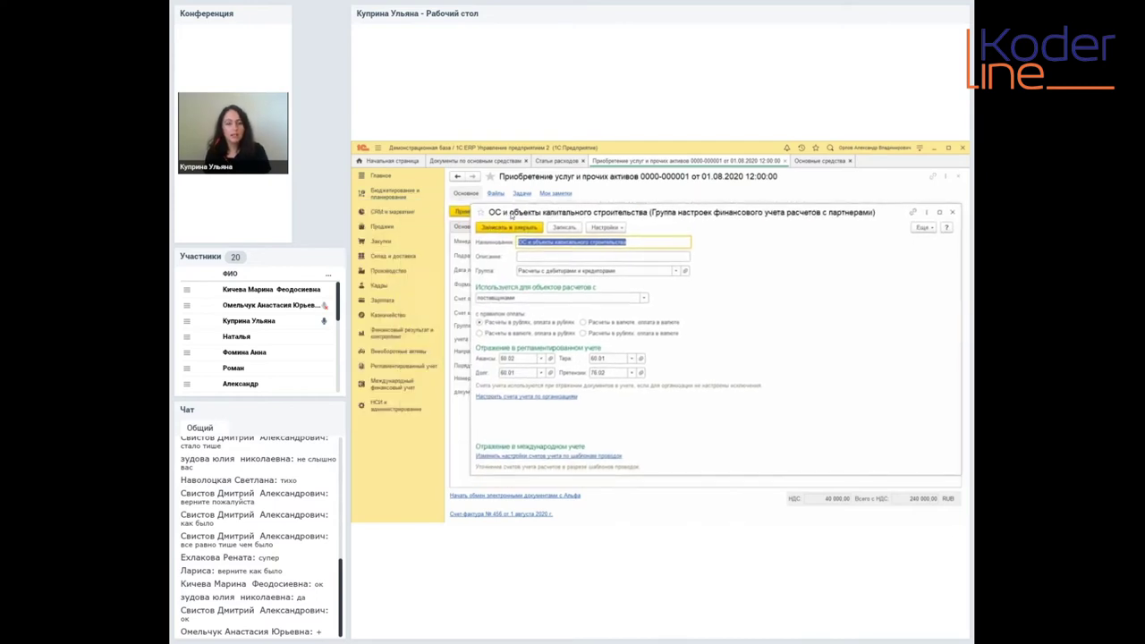
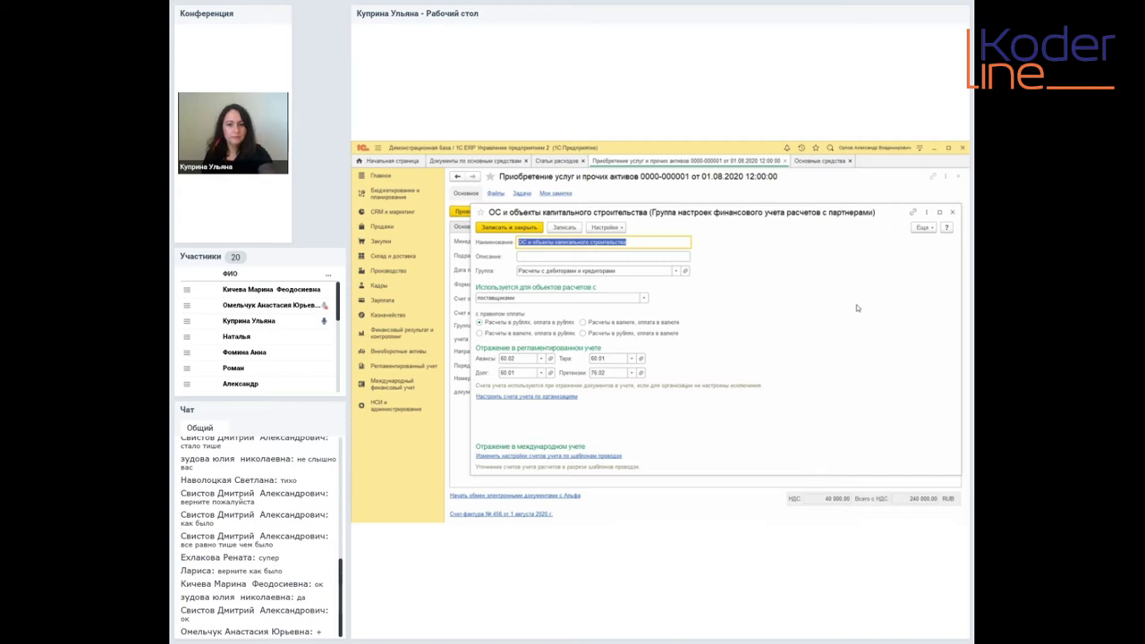
key(Escape)
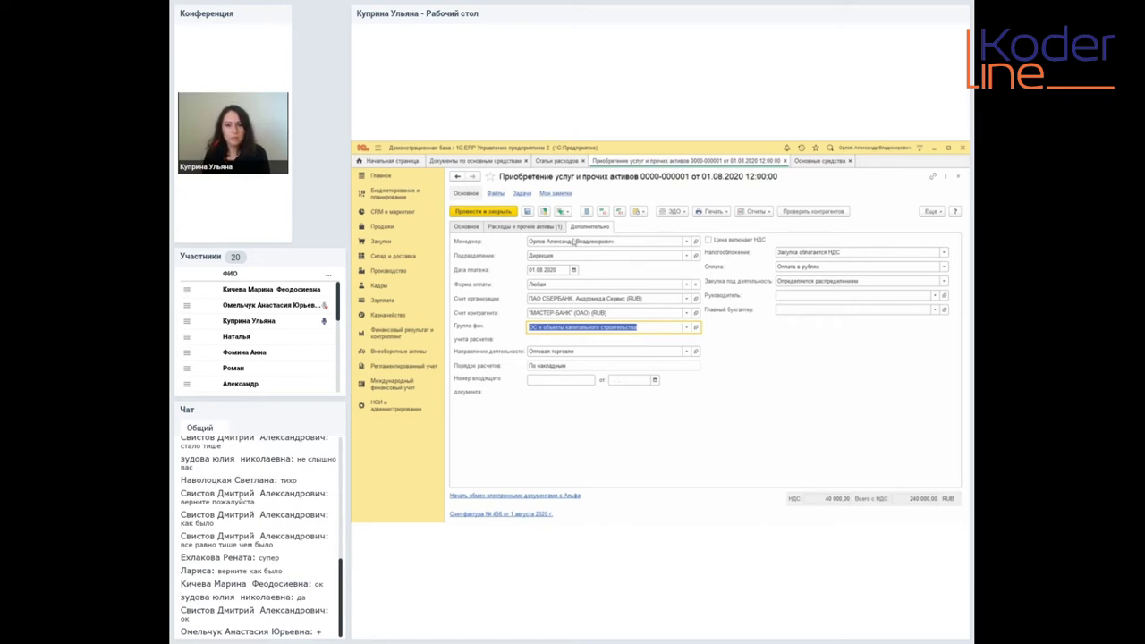
- Enter 123 as the incoming document number and go to its date, leaving the date empty
click(575, 380)
text(18)
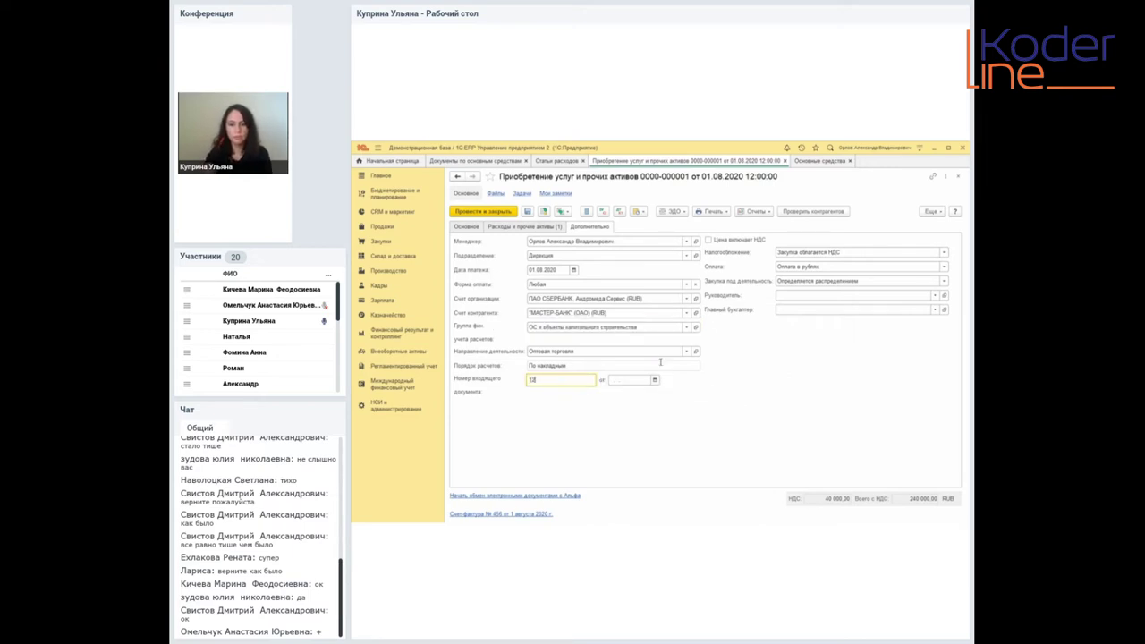
click(642, 382)
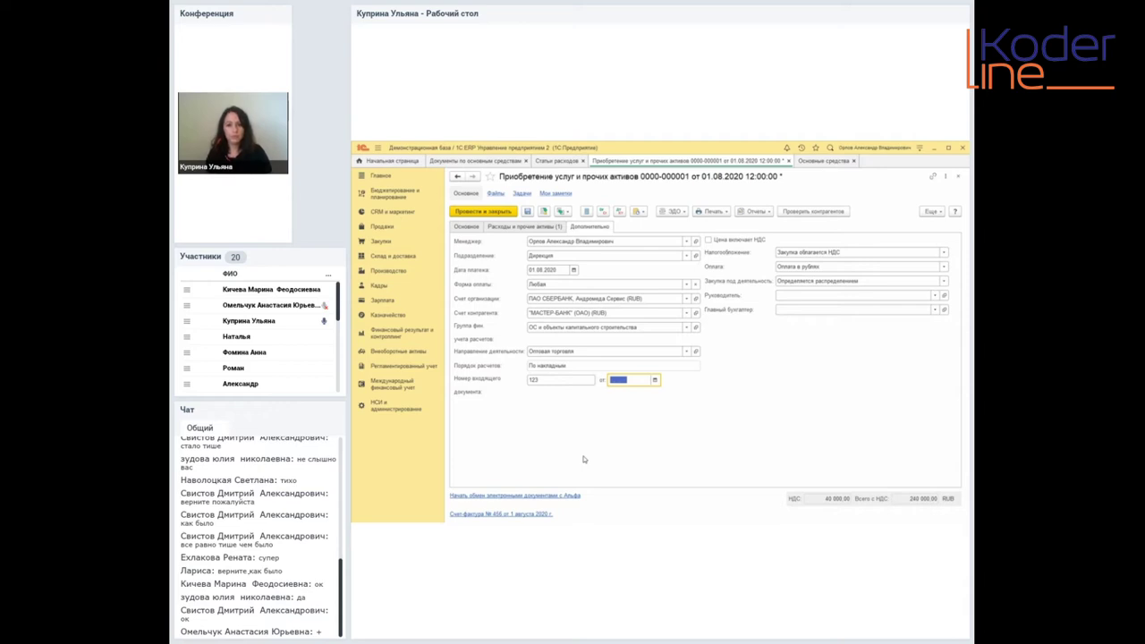
- View the received invoice linked to the acquisition document, and close both documents without saving changes
click(493, 516)
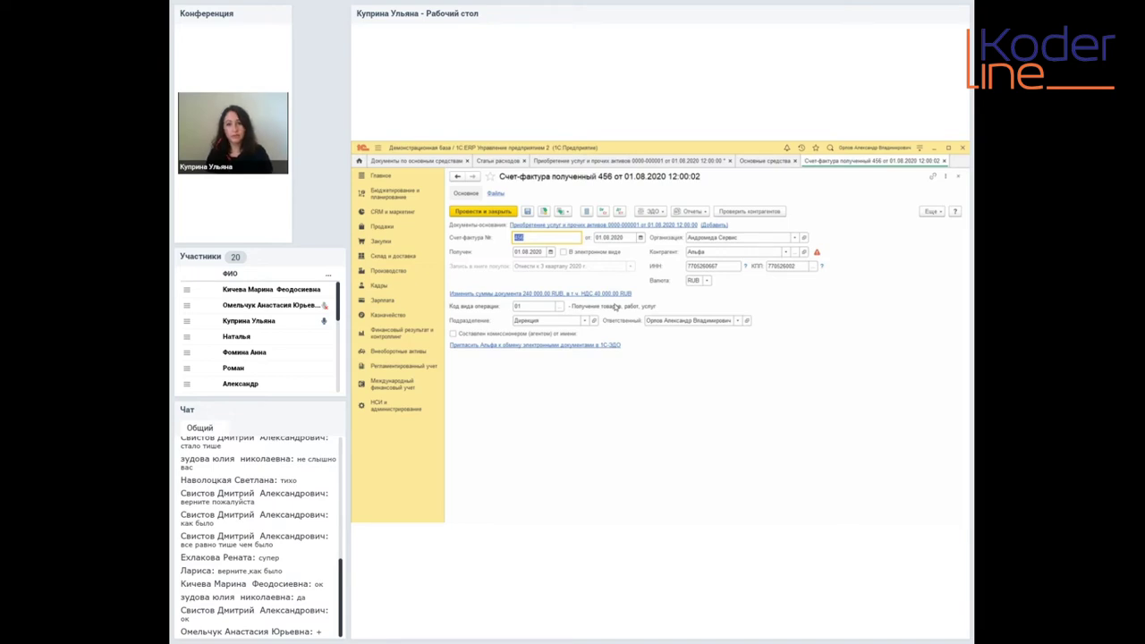
click(944, 162)
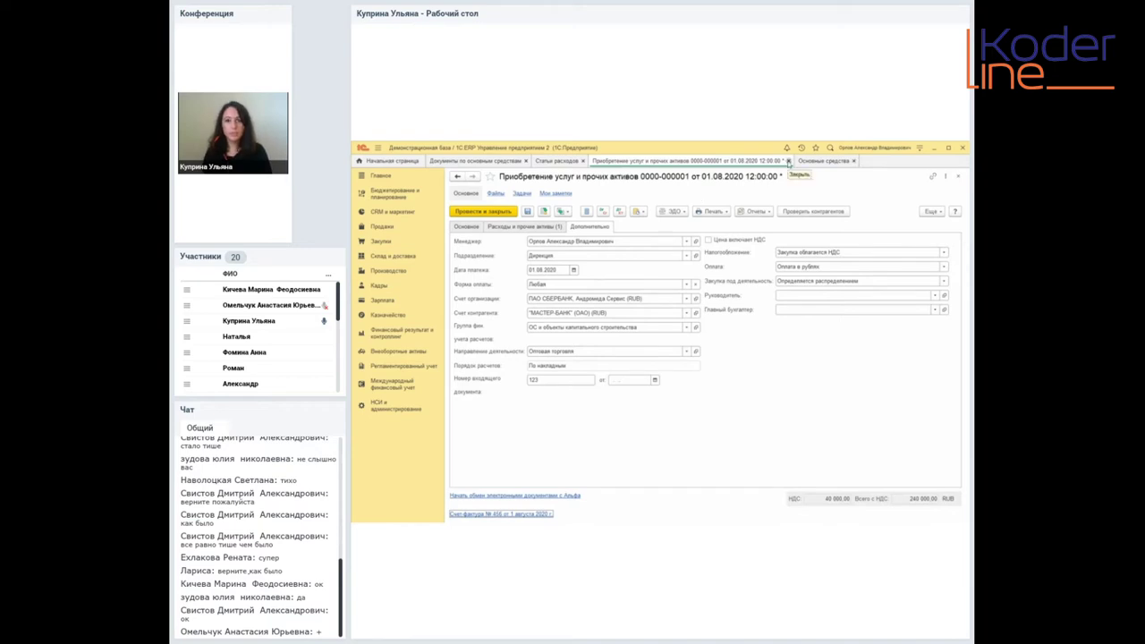
click(789, 161)
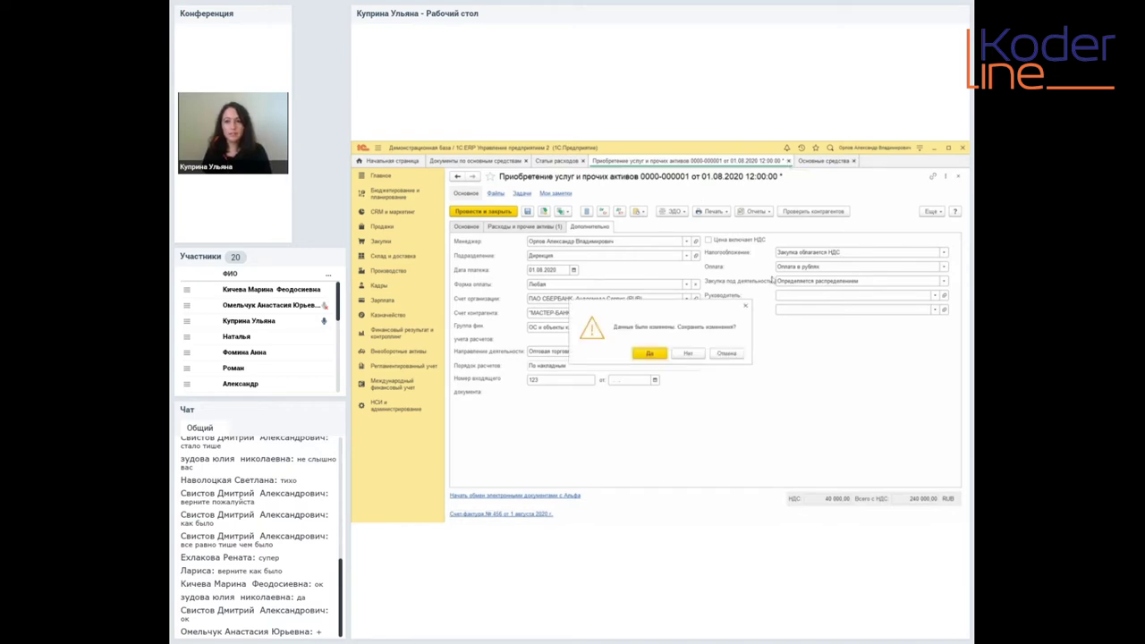
click(689, 354)
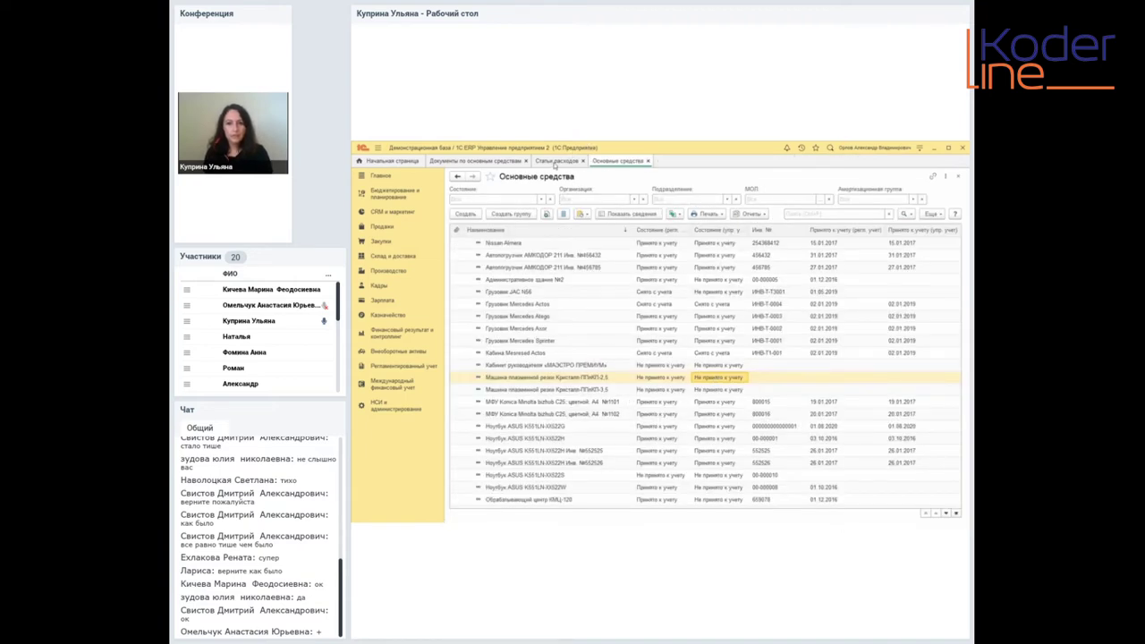
- Review the regulated accounting entries of the laptop's acquisition document from the fixed-asset documents list
click(493, 163)
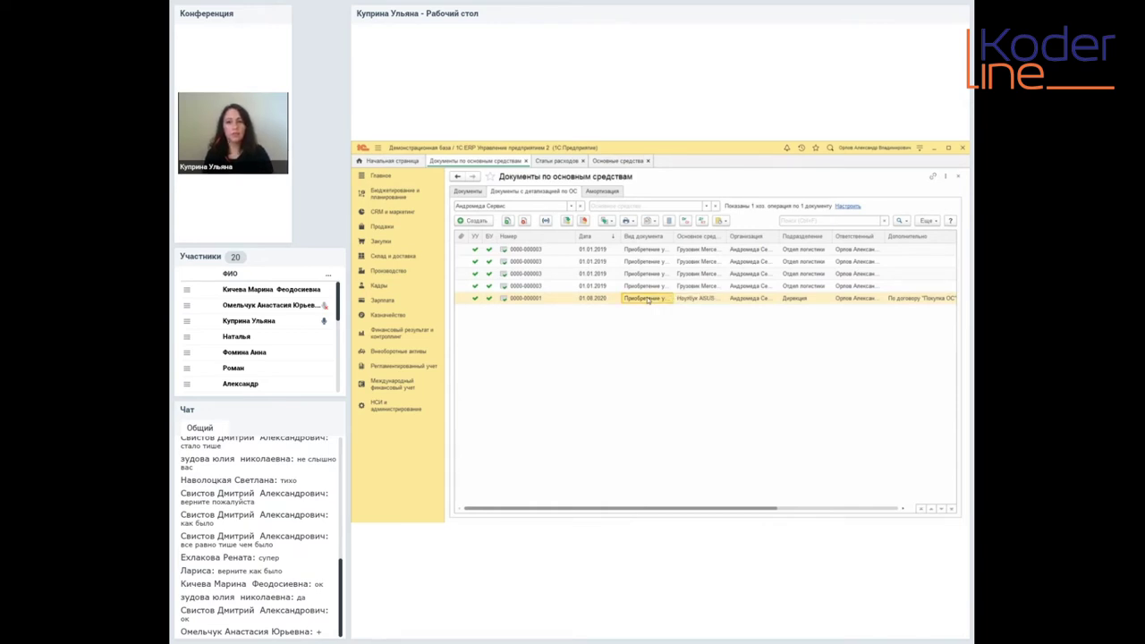
click(703, 222)
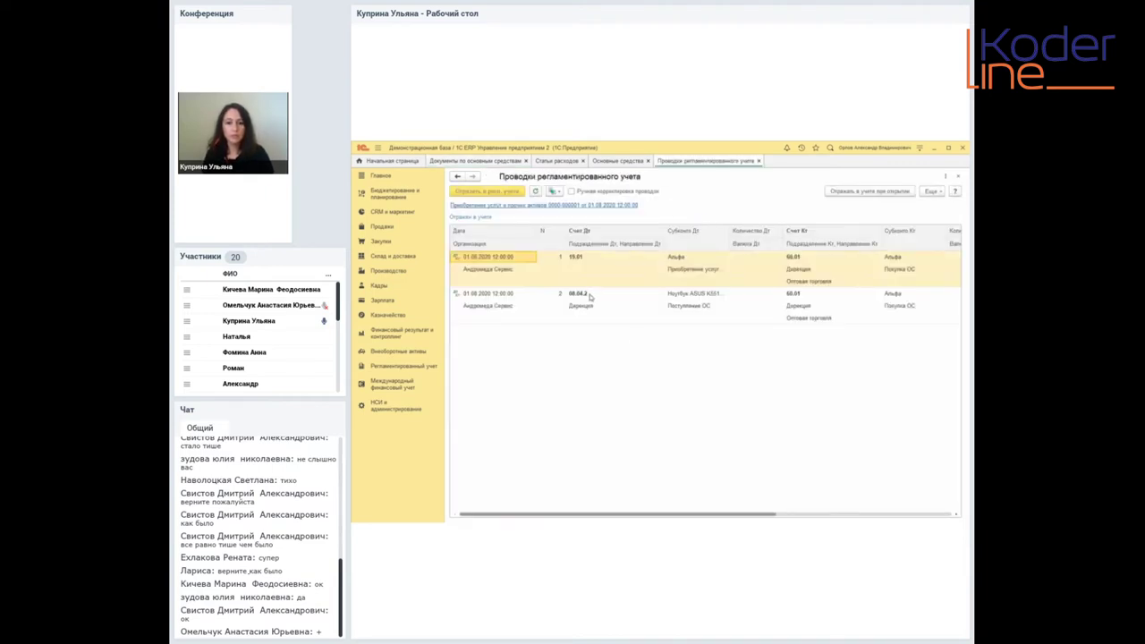
click(591, 295)
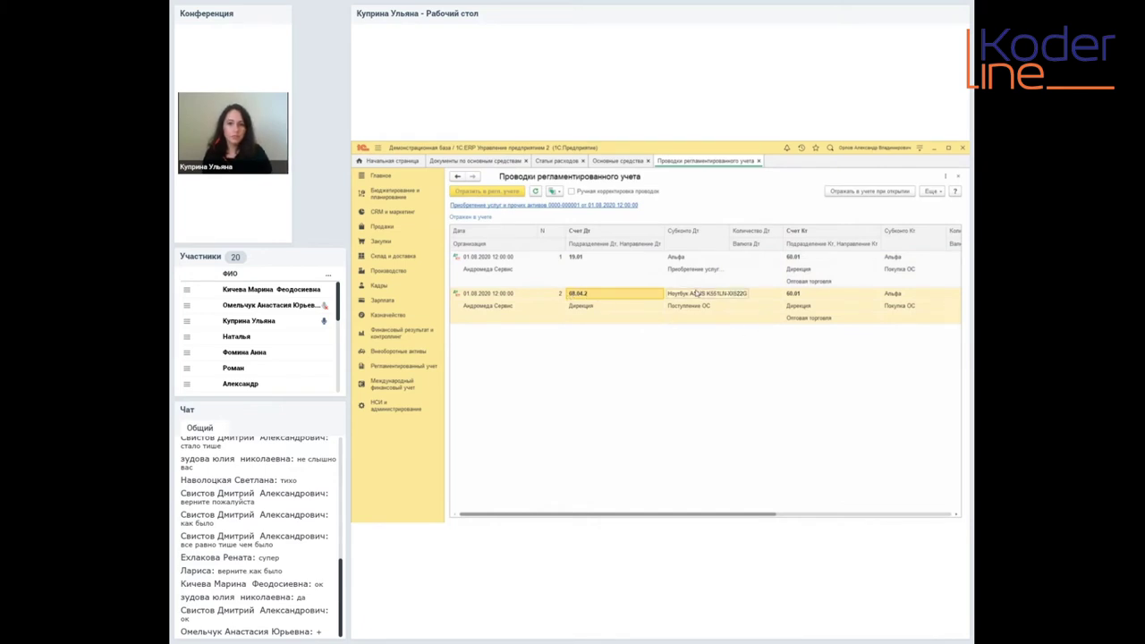
click(697, 295)
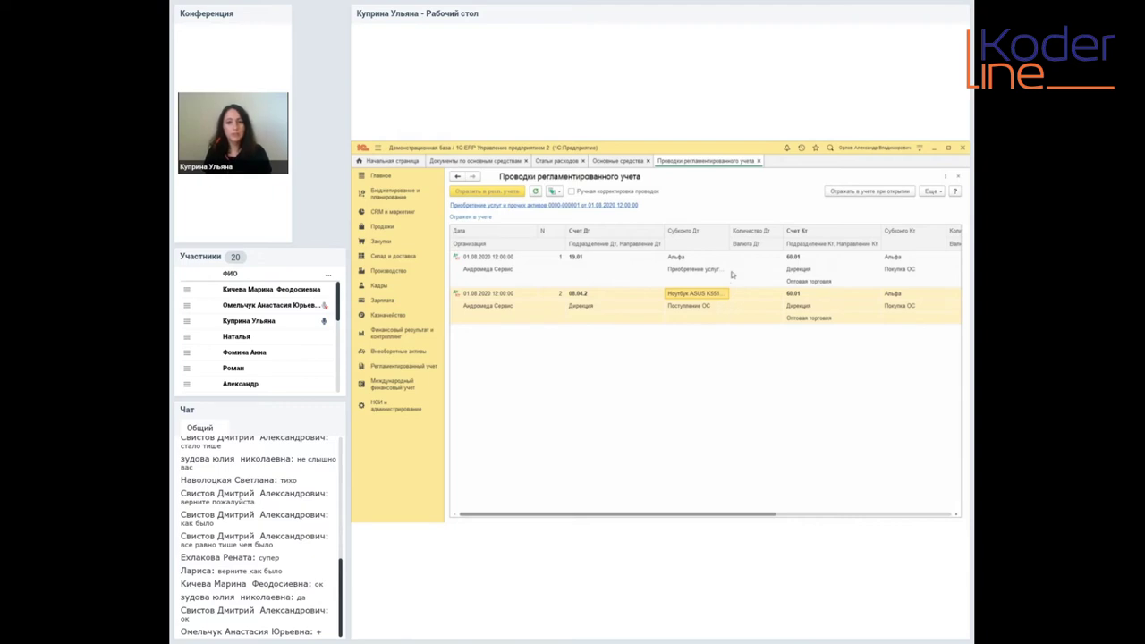
click(758, 161)
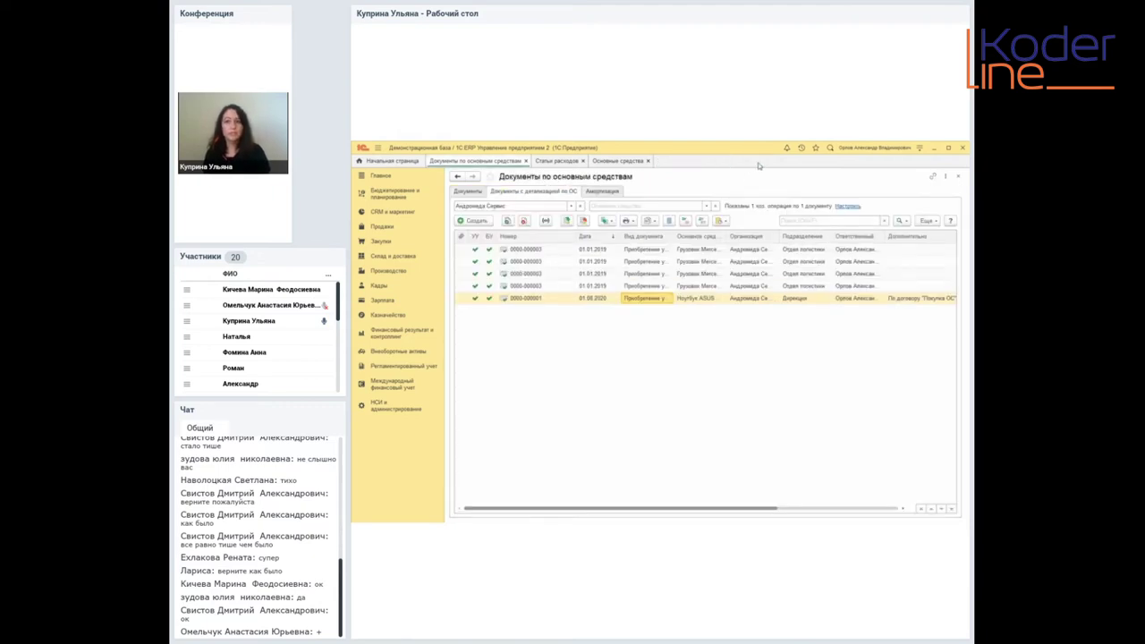
- Configure the fixed-asset documents list for Андромеда Сервис to show all of the journal's documents
click(848, 206)
click(519, 288)
click(474, 289)
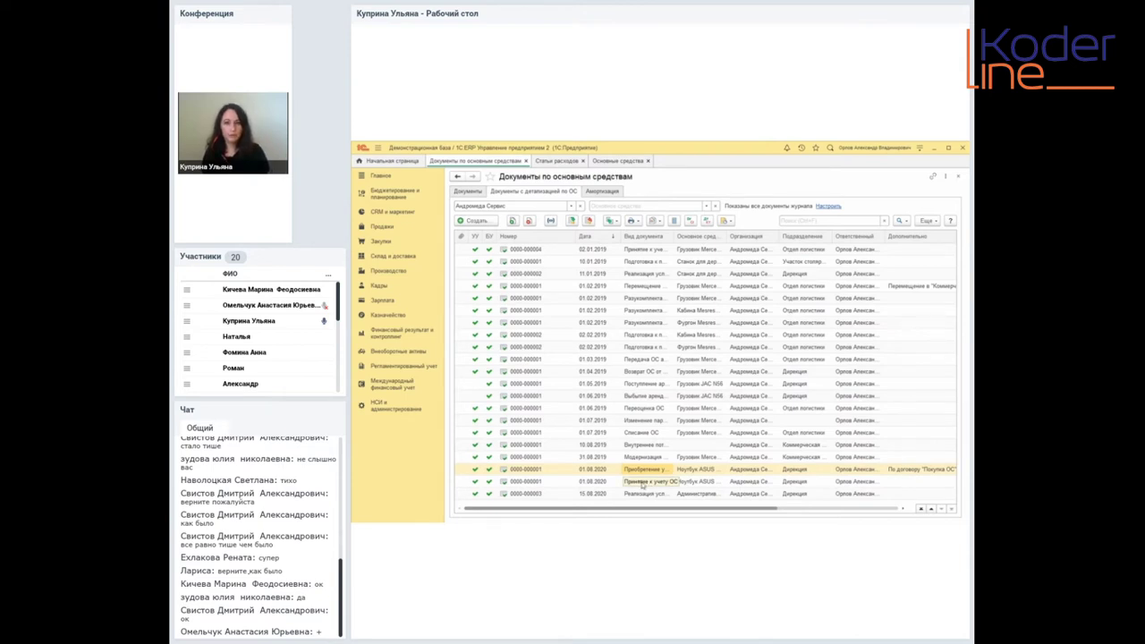
- Locate the laptop's acquisition document of 01.08.2020 in the general documents list and check which documents can be created based on it
click(473, 193)
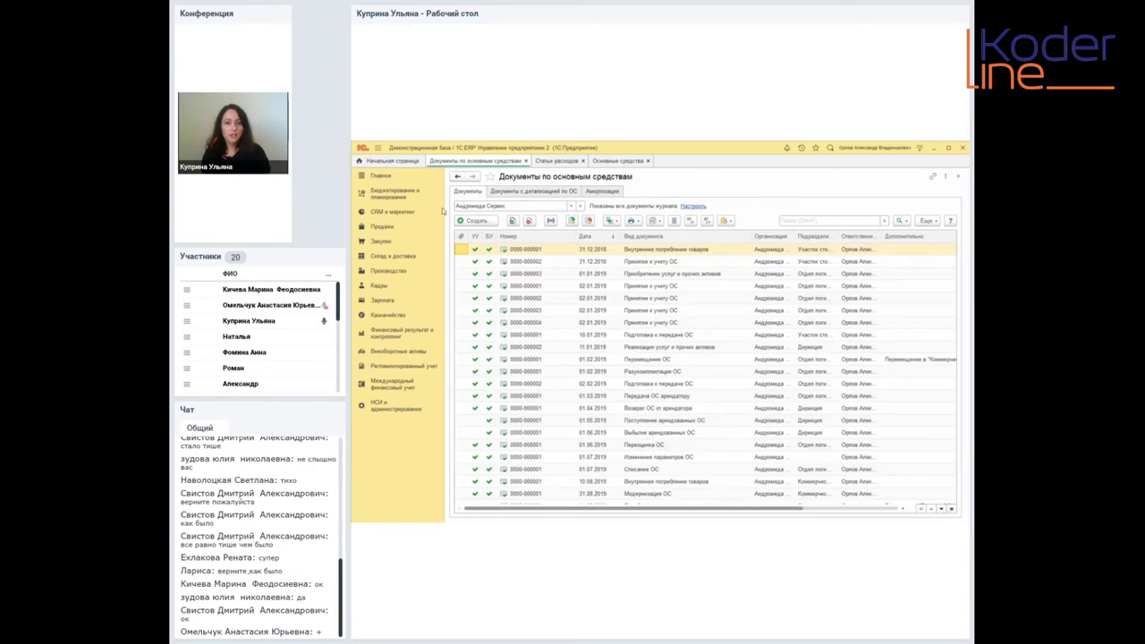
scroll(675, 464, down, 1)
click(667, 483)
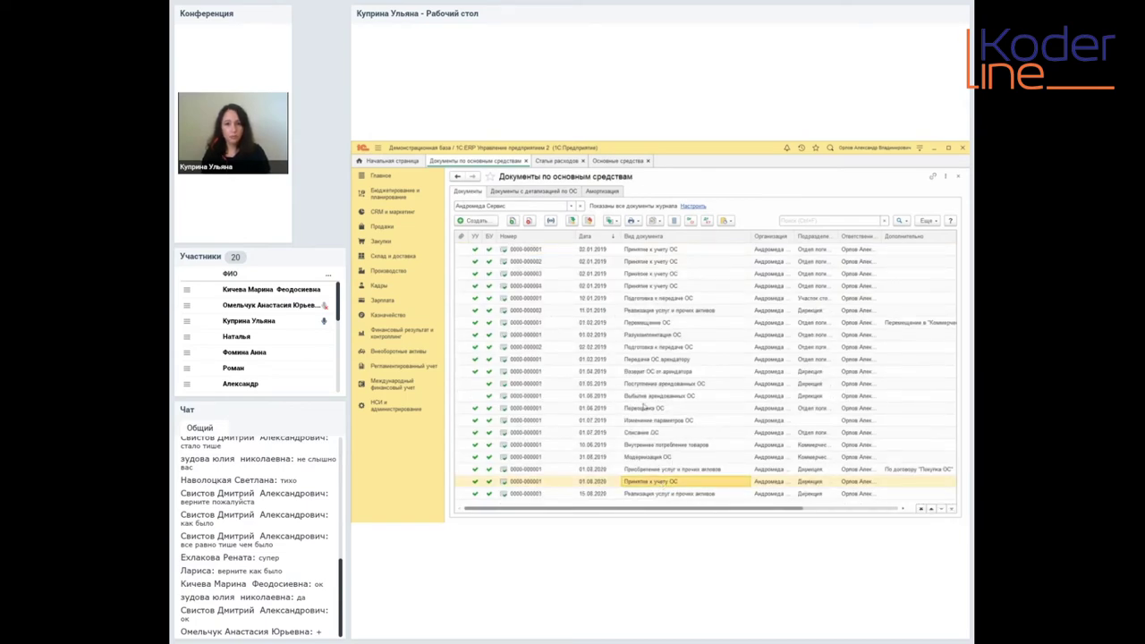
click(664, 471)
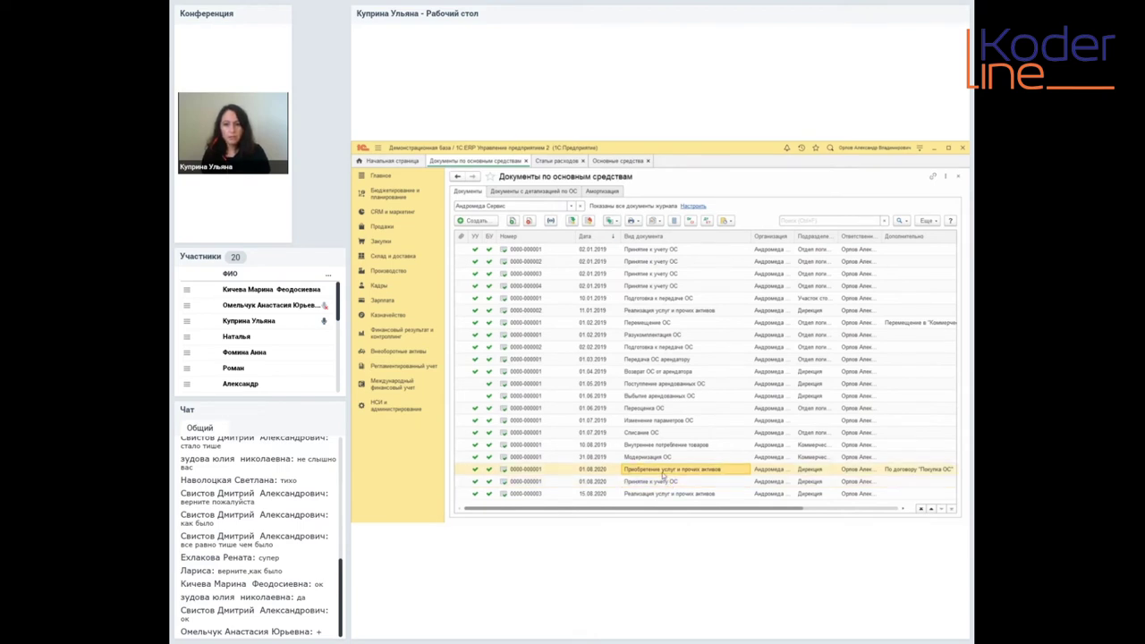
click(613, 222)
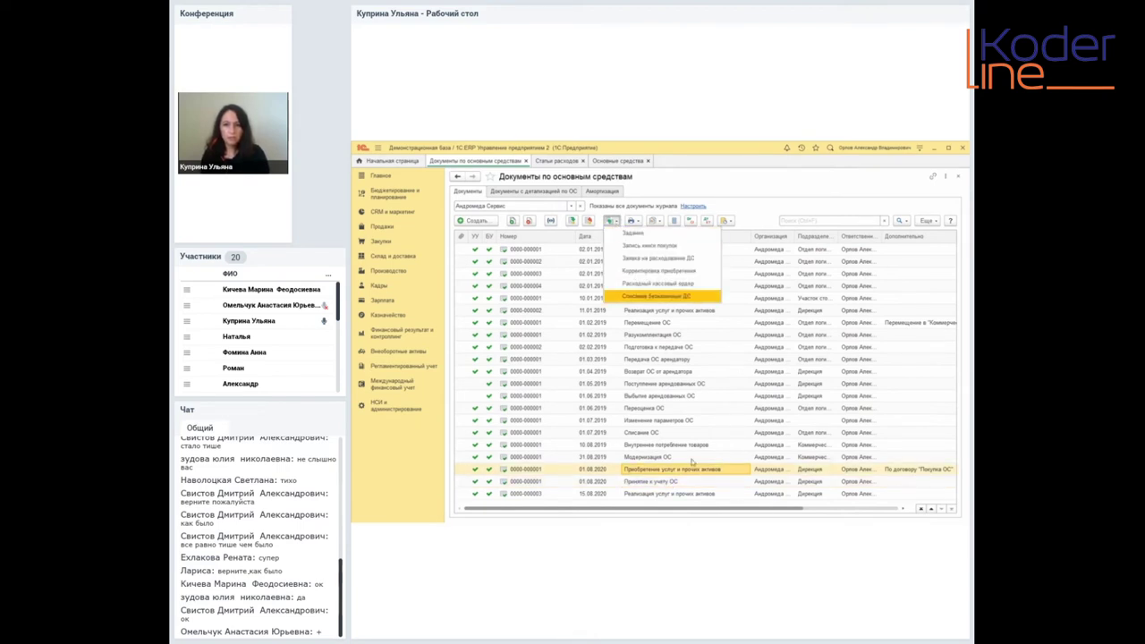
click(660, 475)
- Check the «Принятие к учету ОС» operation among the document types available for creation, and close the selection without creating one
click(657, 484)
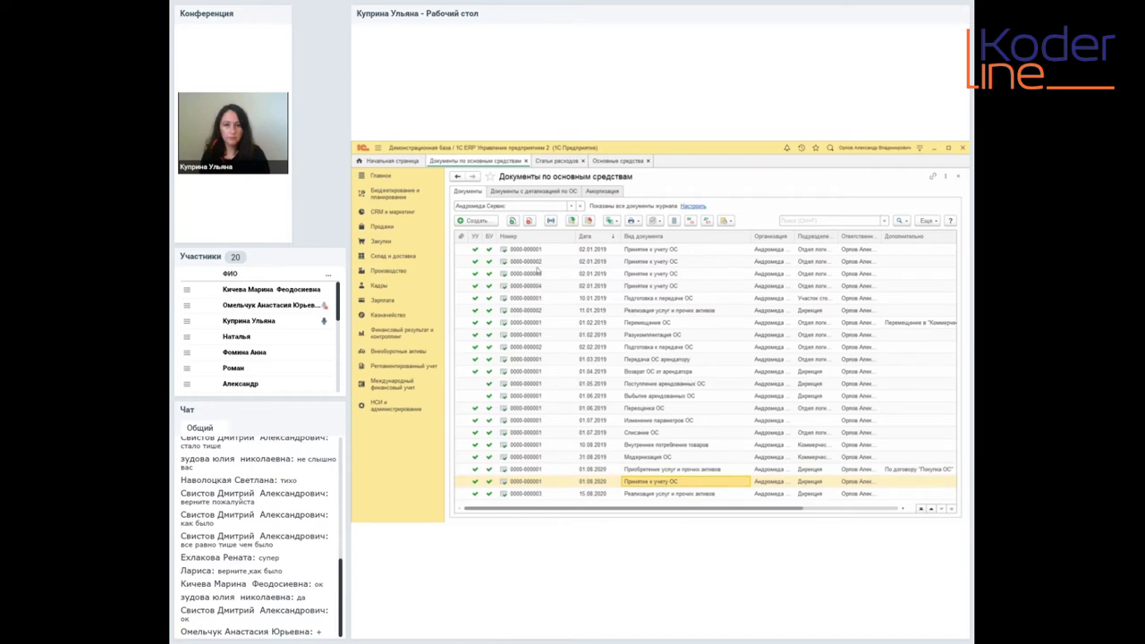
click(477, 222)
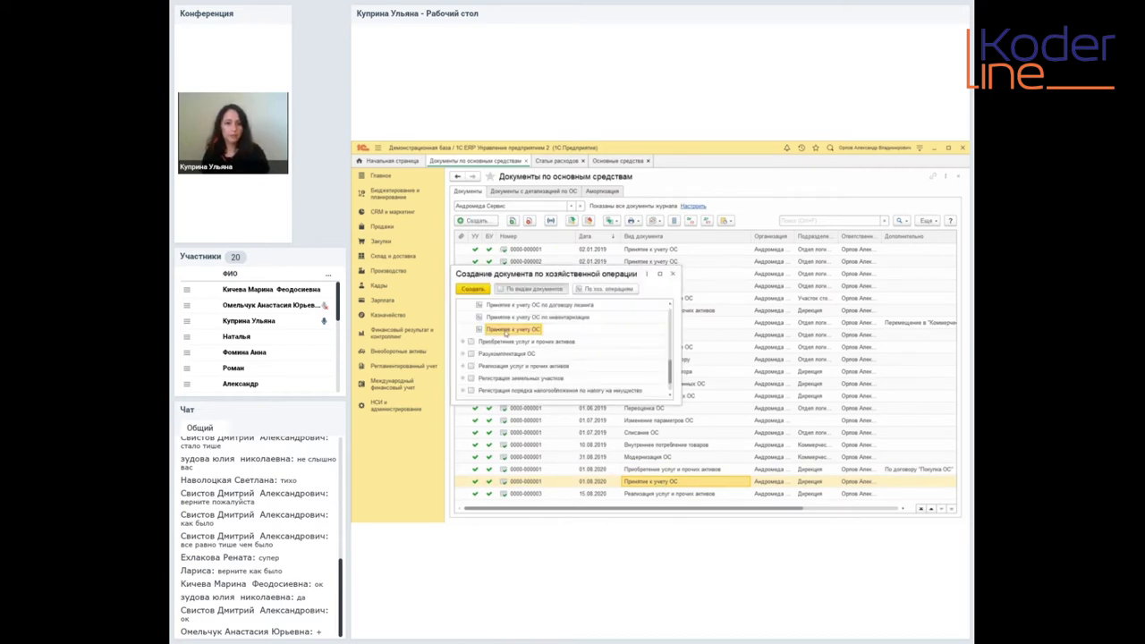
click(673, 274)
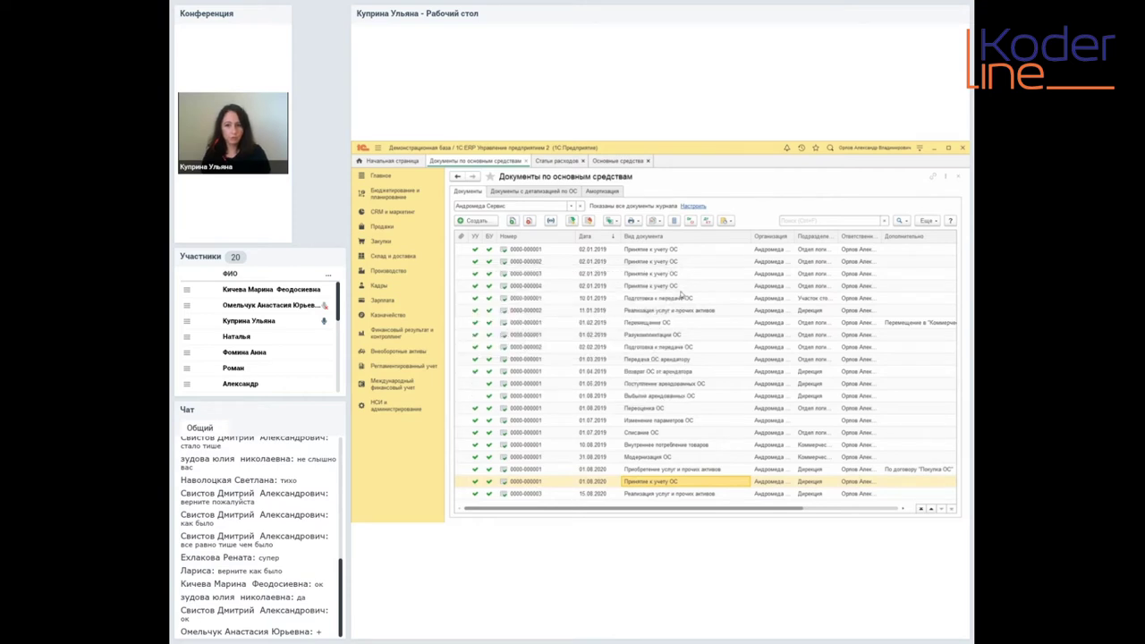
- Open the «Принятие к учету ОС» document of 01.08.2020 and review its accounting type and operation options and its organization
double_click(696, 482)
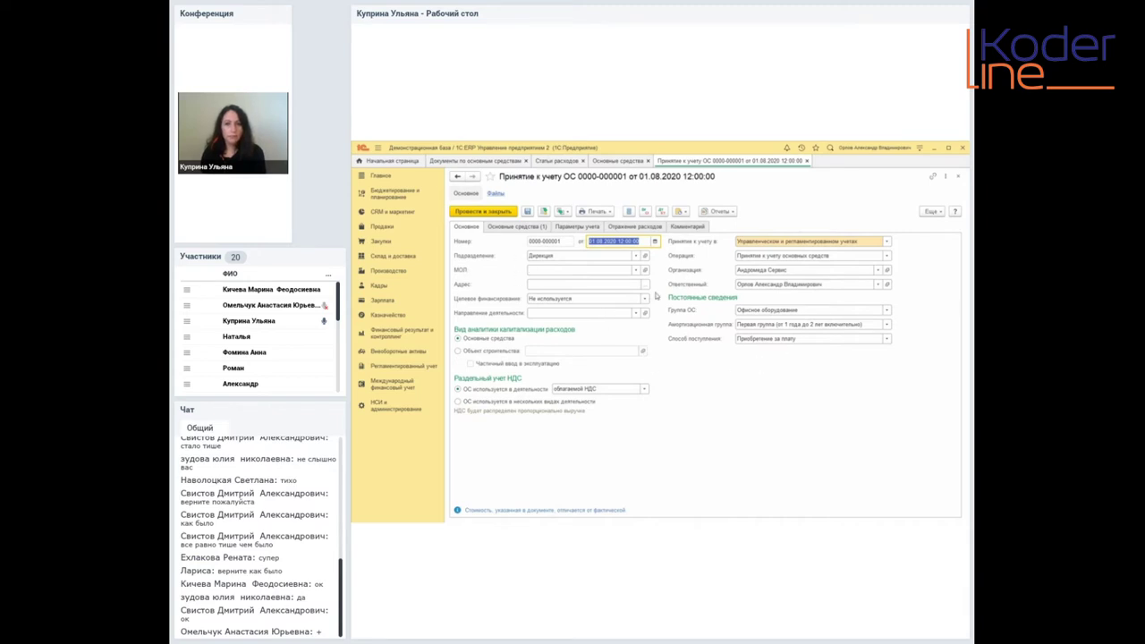
click(888, 241)
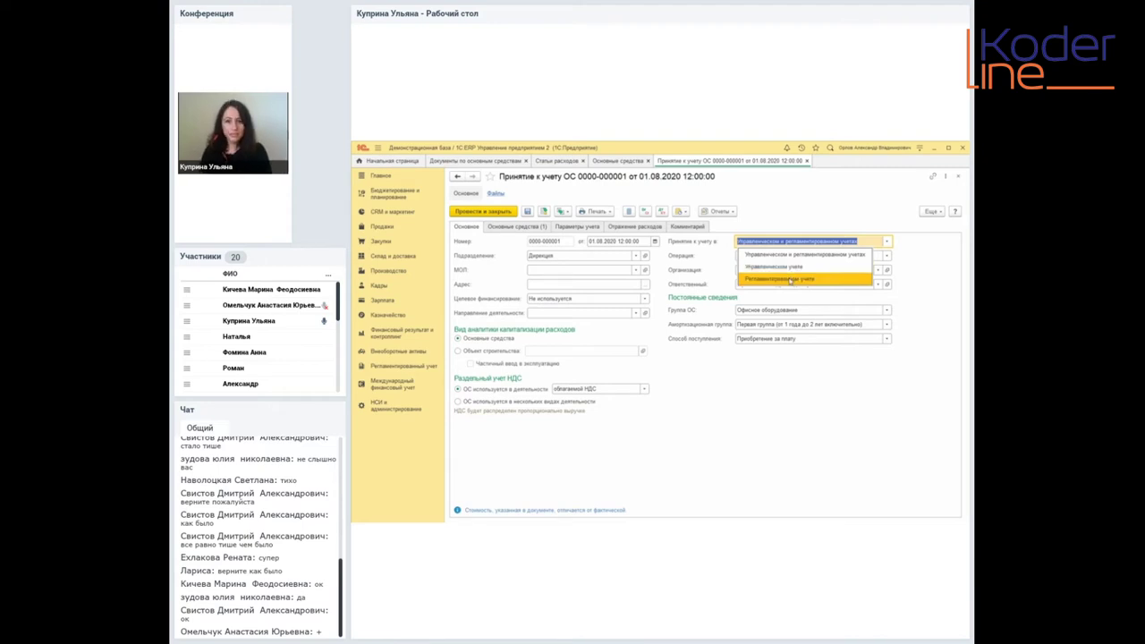
click(917, 283)
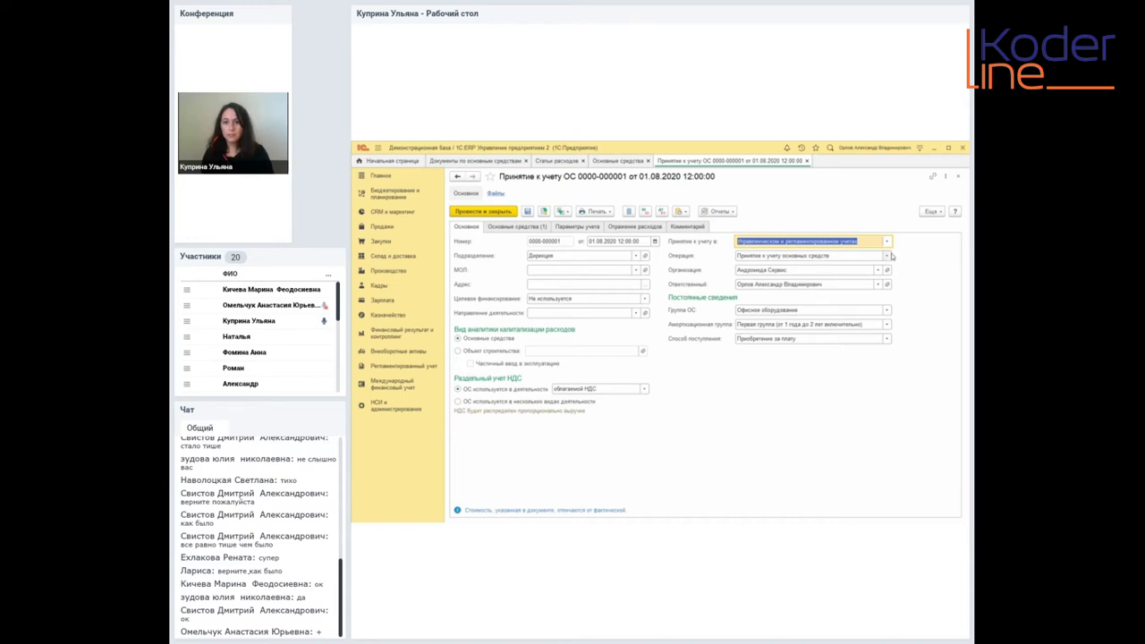
click(888, 256)
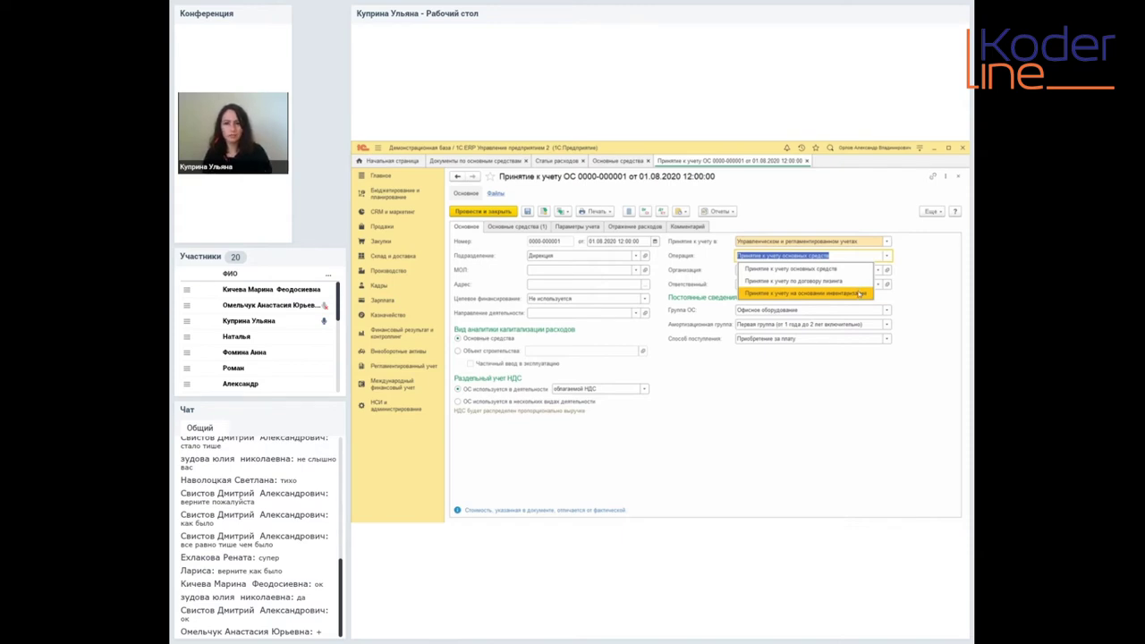
click(928, 314)
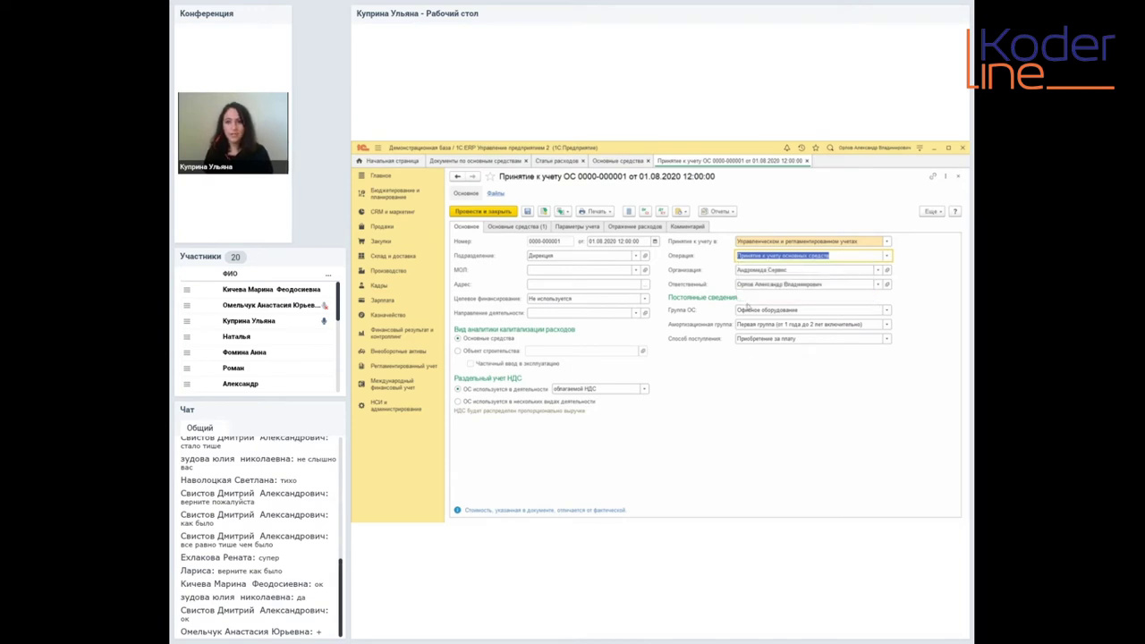
click(802, 270)
click(915, 298)
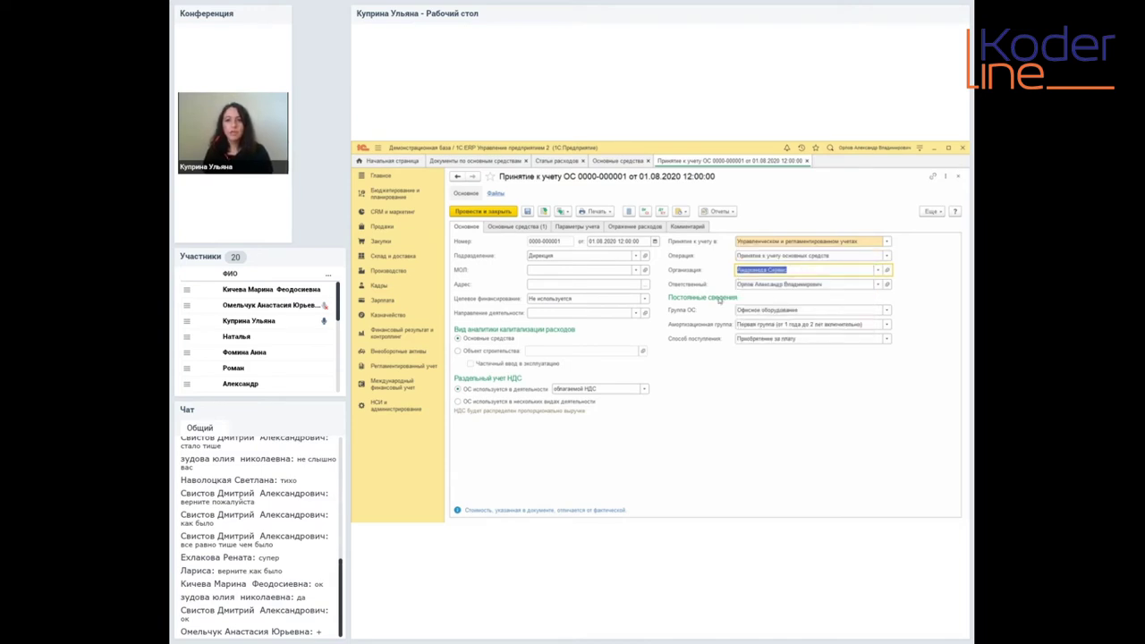
- Review the document's responsible custodian, address, target financing, activity direction and VAT activity fields without choosing new values
click(576, 270)
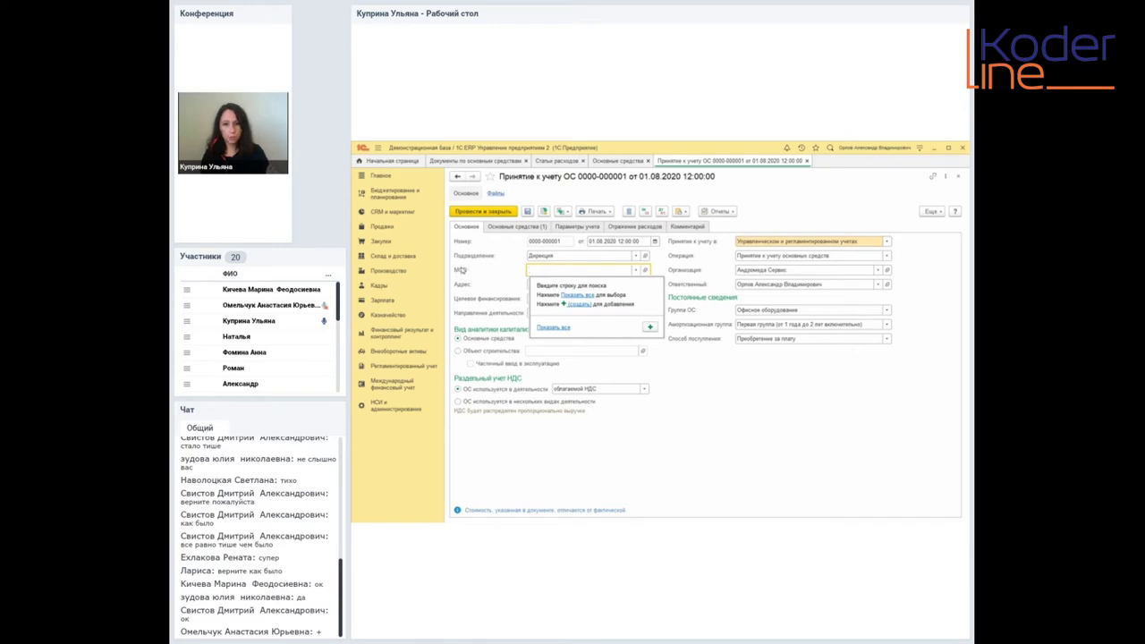
click(573, 295)
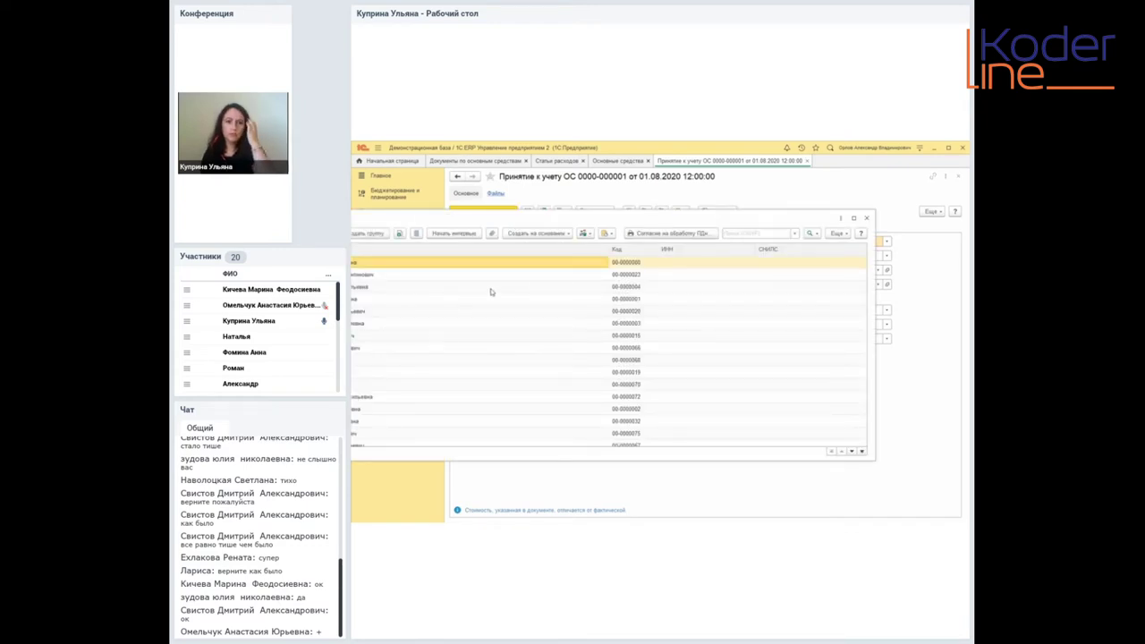
click(867, 219)
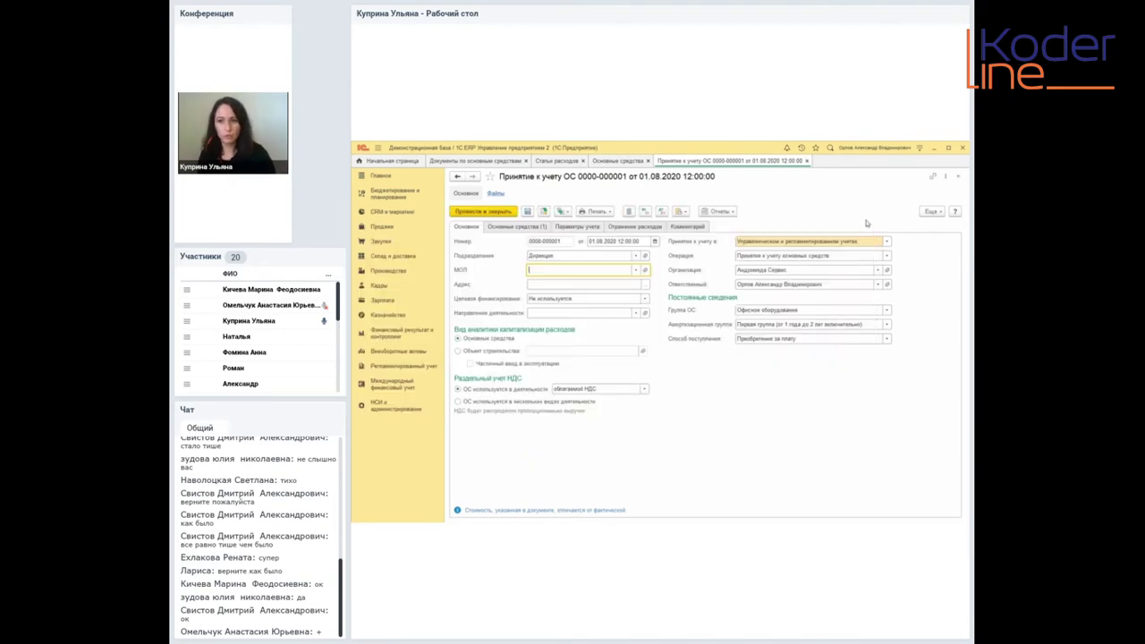
click(612, 285)
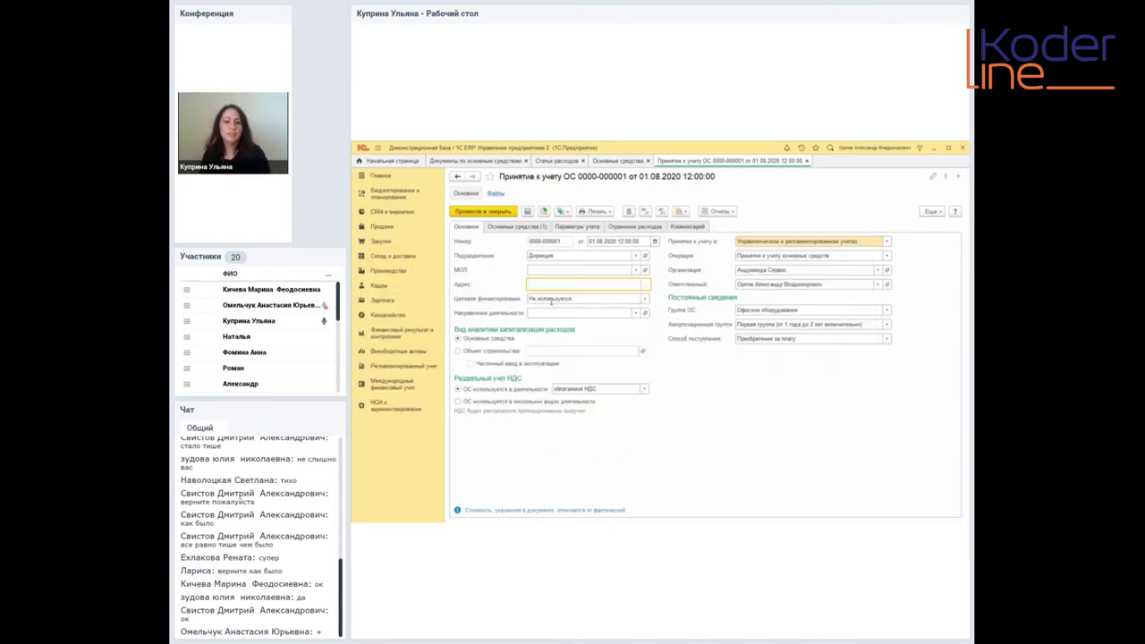
click(643, 300)
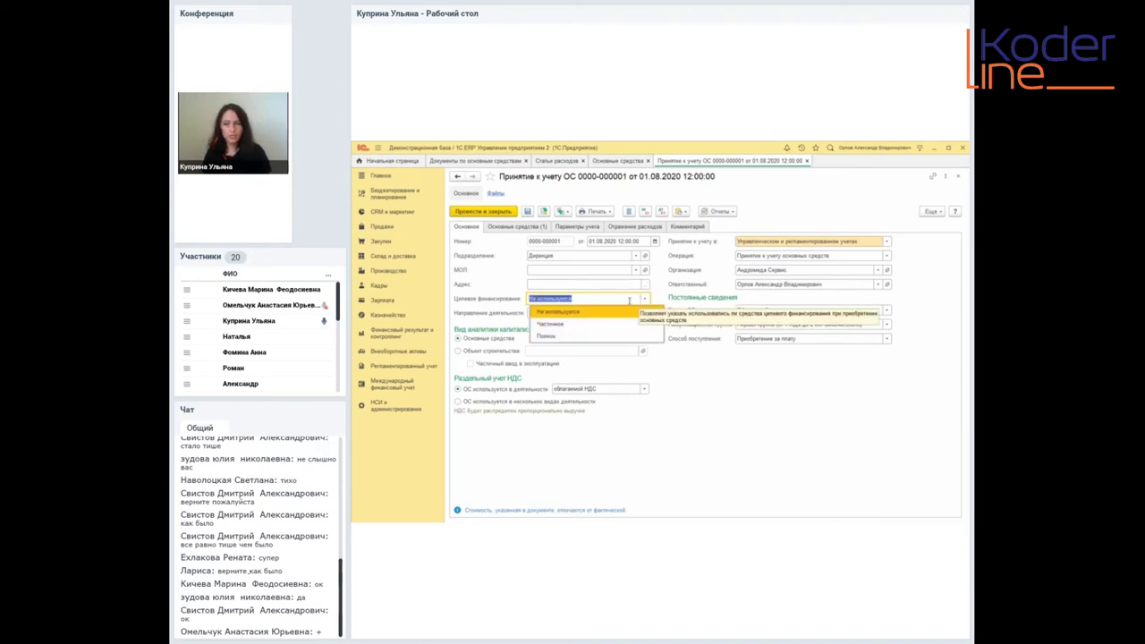
click(747, 377)
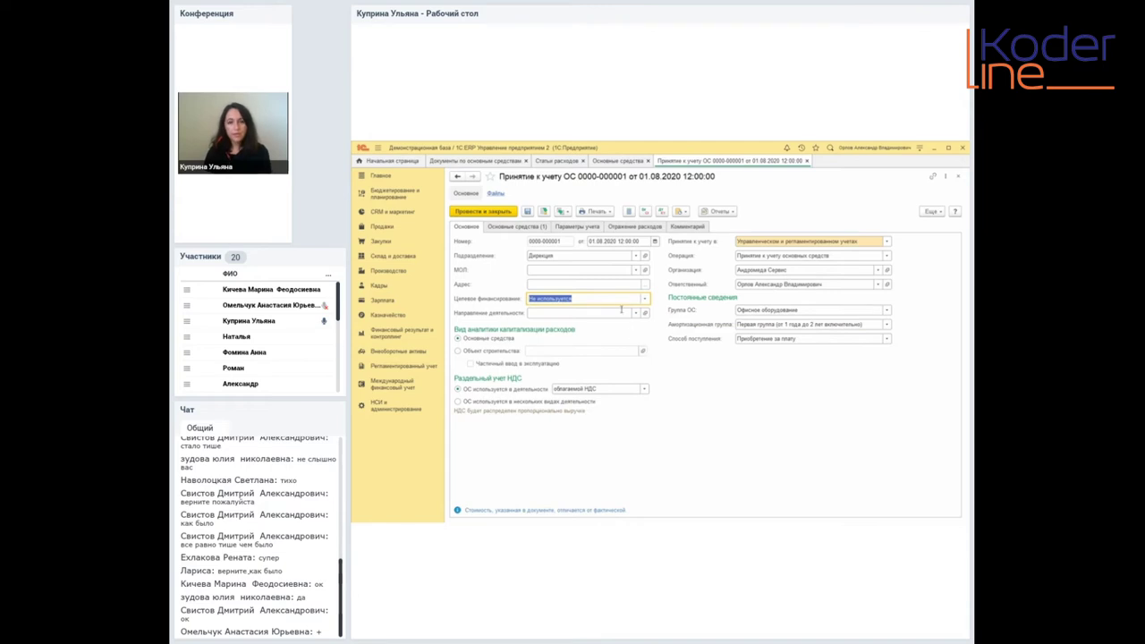
click(635, 313)
click(745, 389)
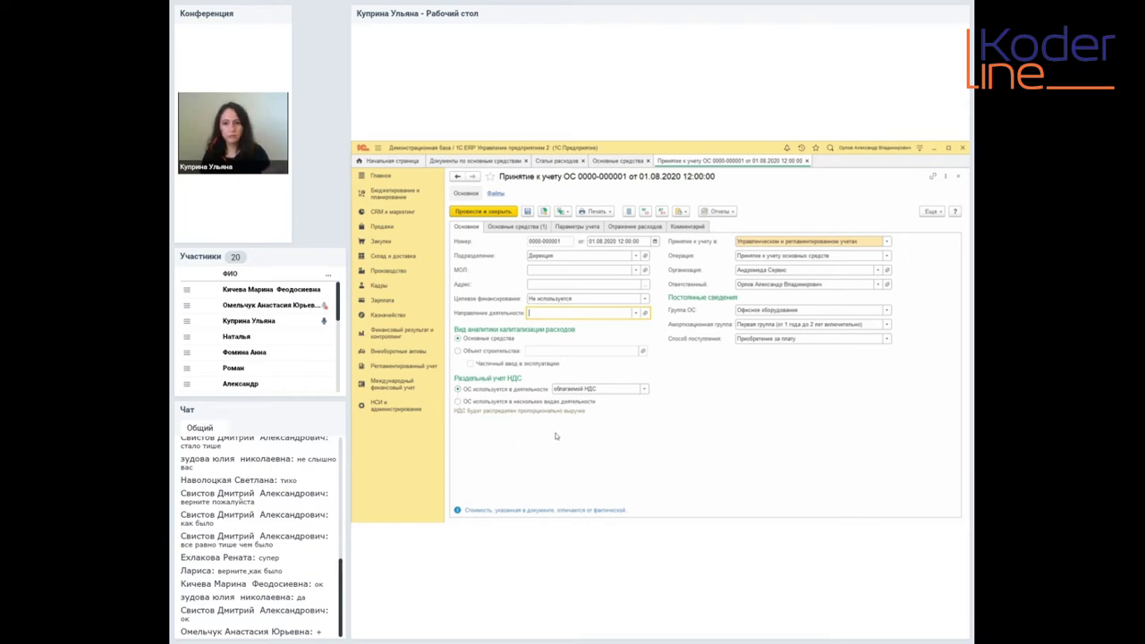
click(644, 390)
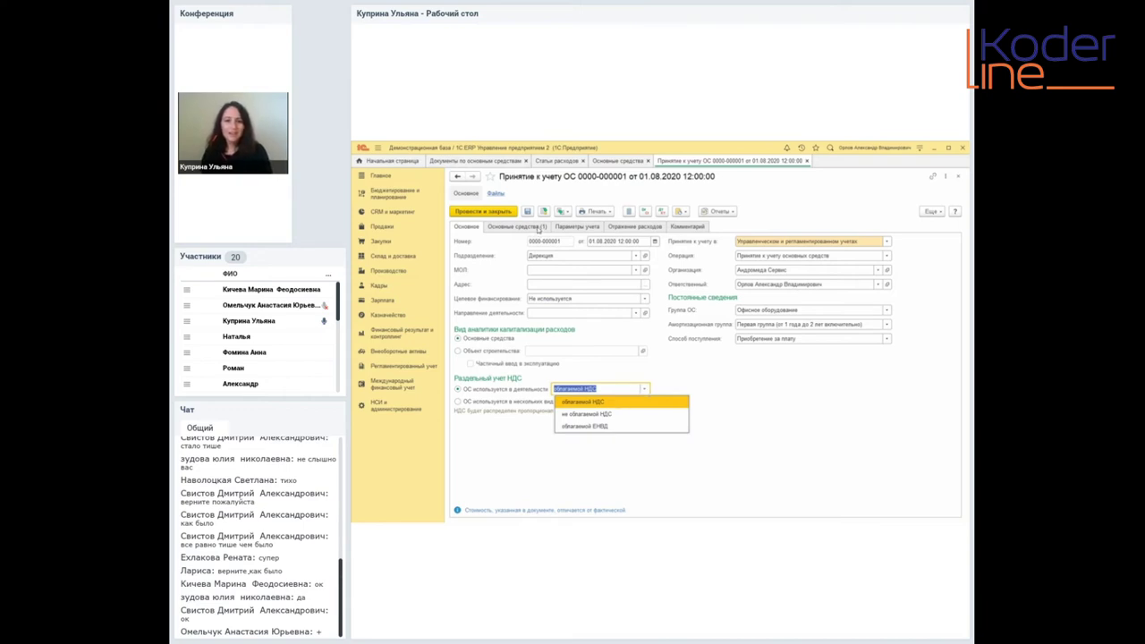
key(Escape)
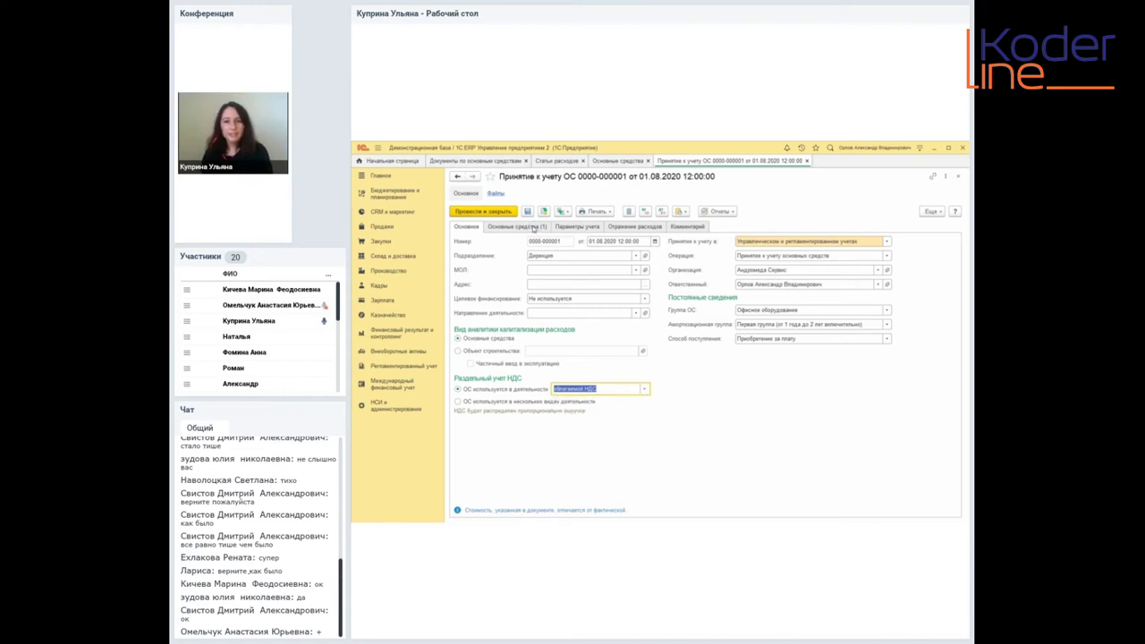
- Examine the laptop's row among the document's fixed assets, and return to the activity direction in the main data
click(534, 229)
click(522, 288)
drag(567, 267, 640, 269)
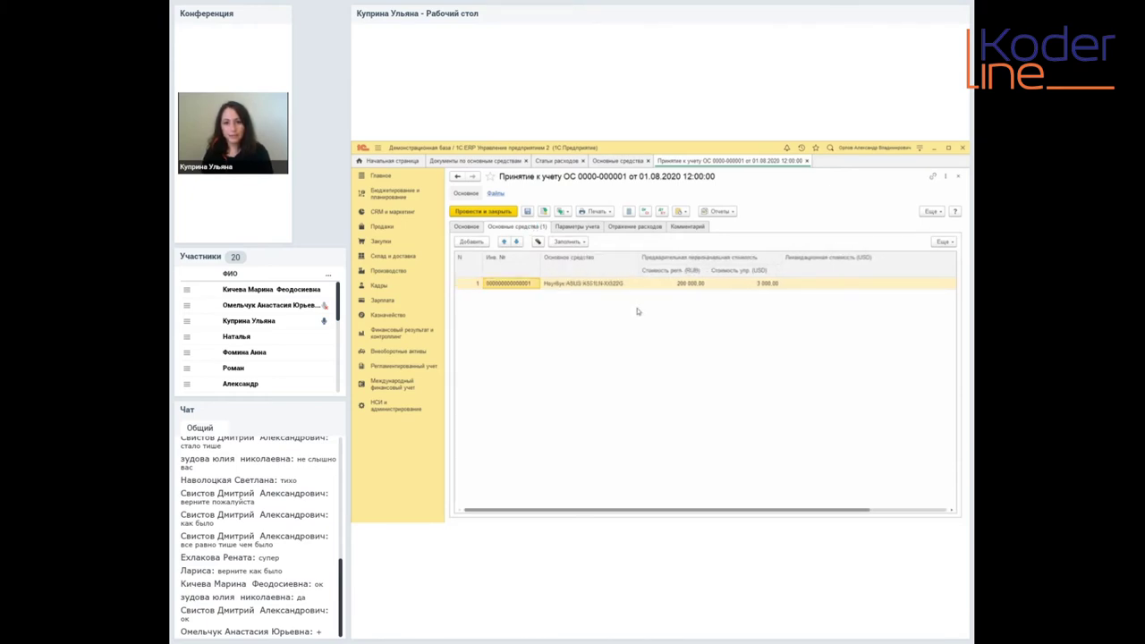
click(477, 229)
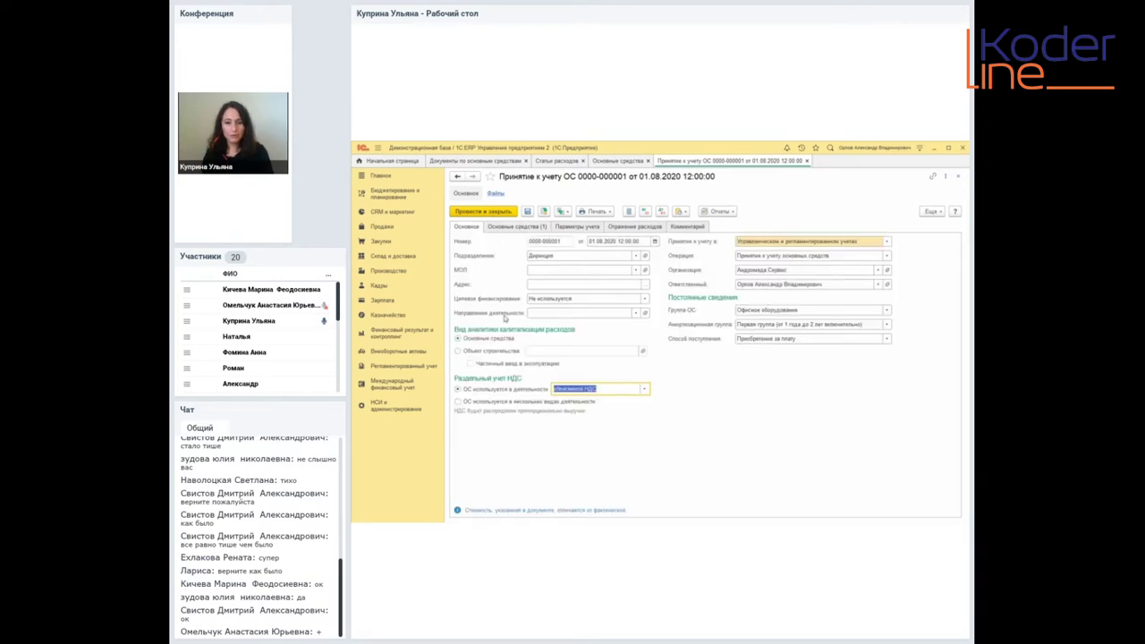
click(530, 312)
click(827, 374)
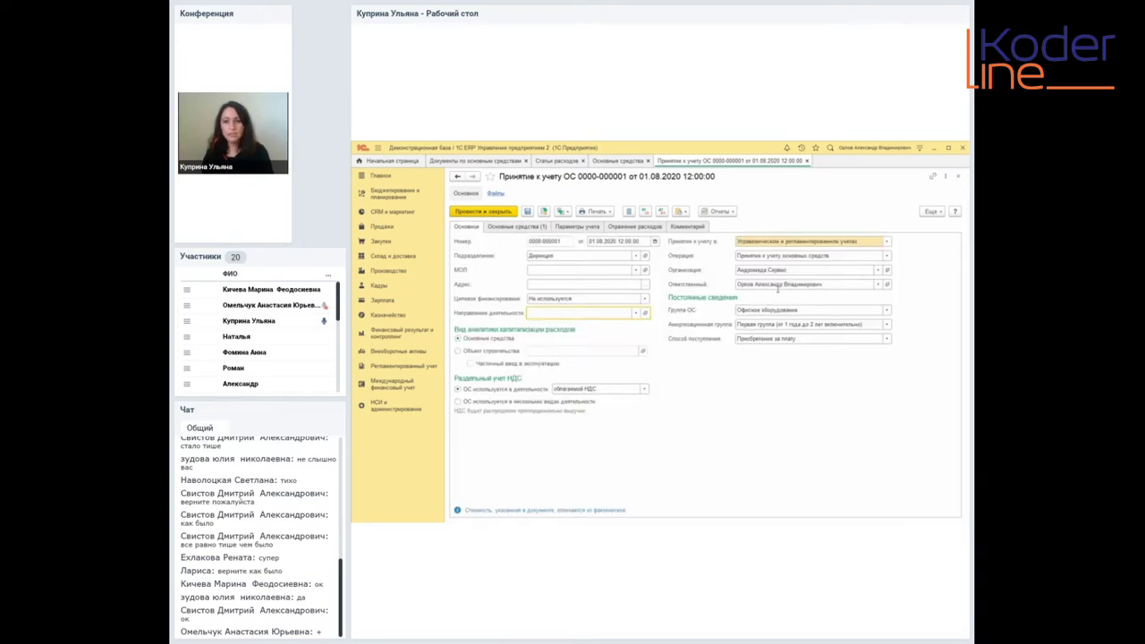
- Inspect the laptop ASUS K551LN-XX522G in the fixed-asset picking list, close it without picking, and check the laptop's preliminary initial cost
click(518, 227)
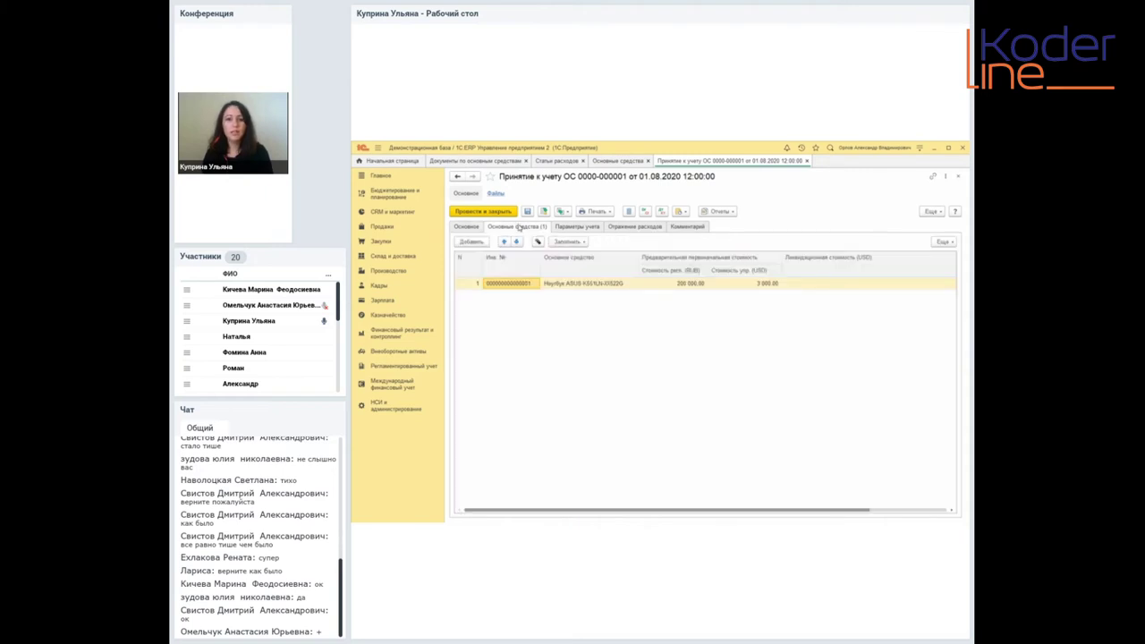
click(577, 242)
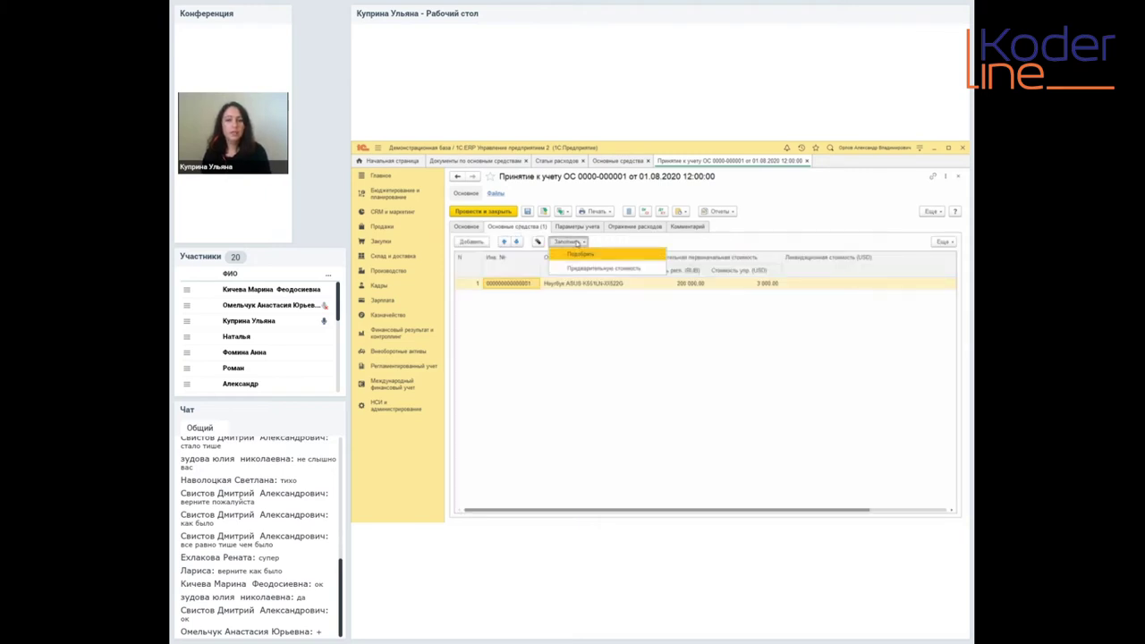
click(580, 256)
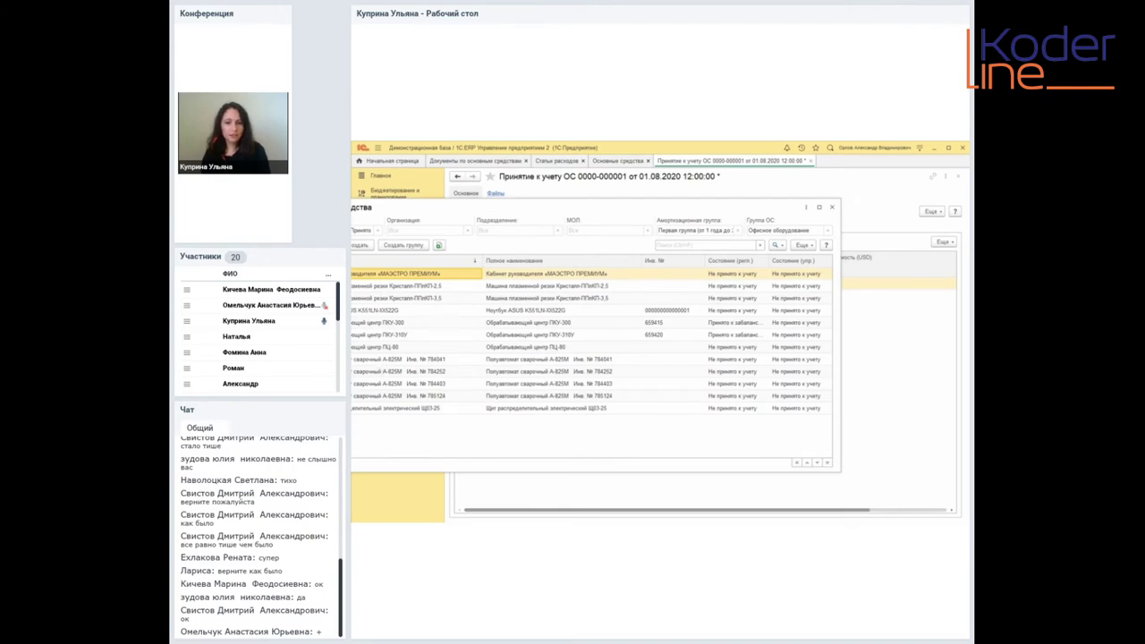
click(525, 312)
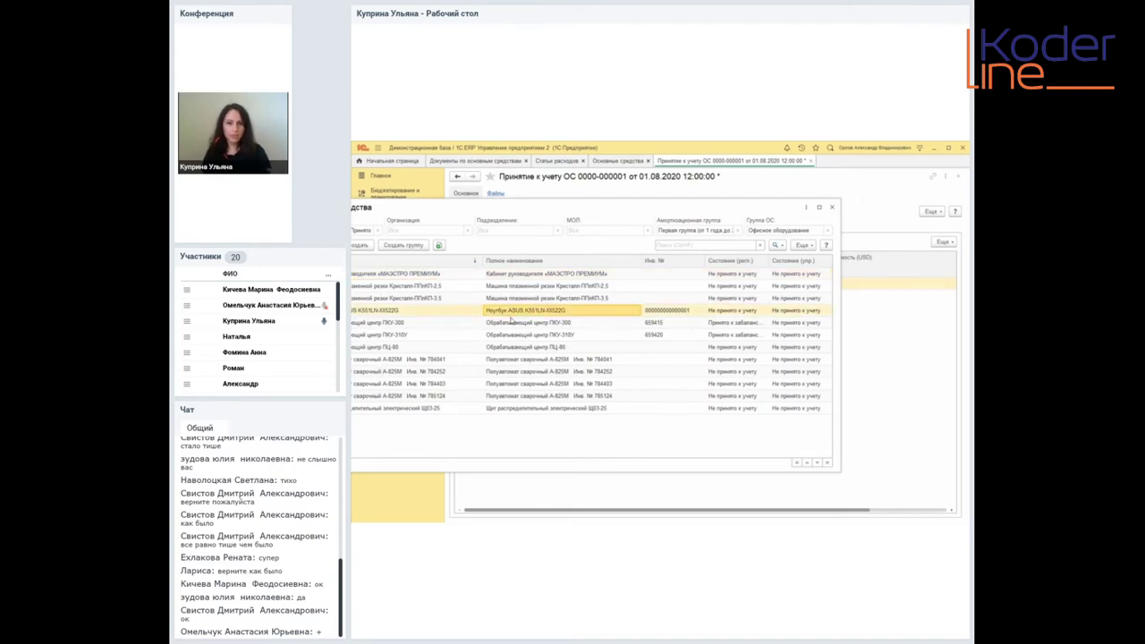
click(667, 312)
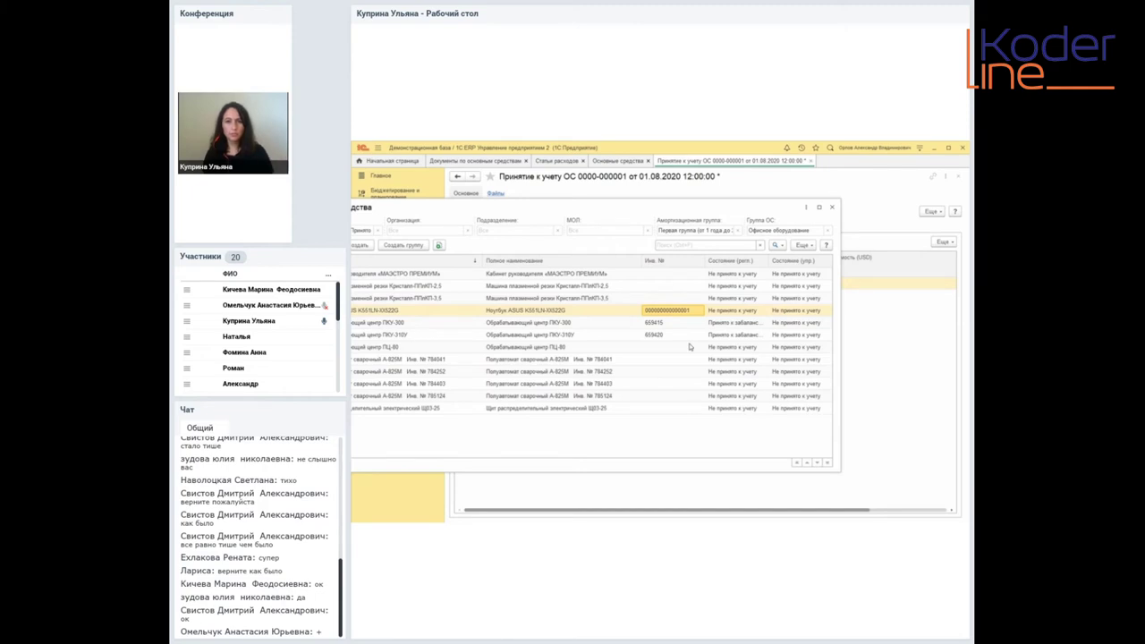
click(832, 206)
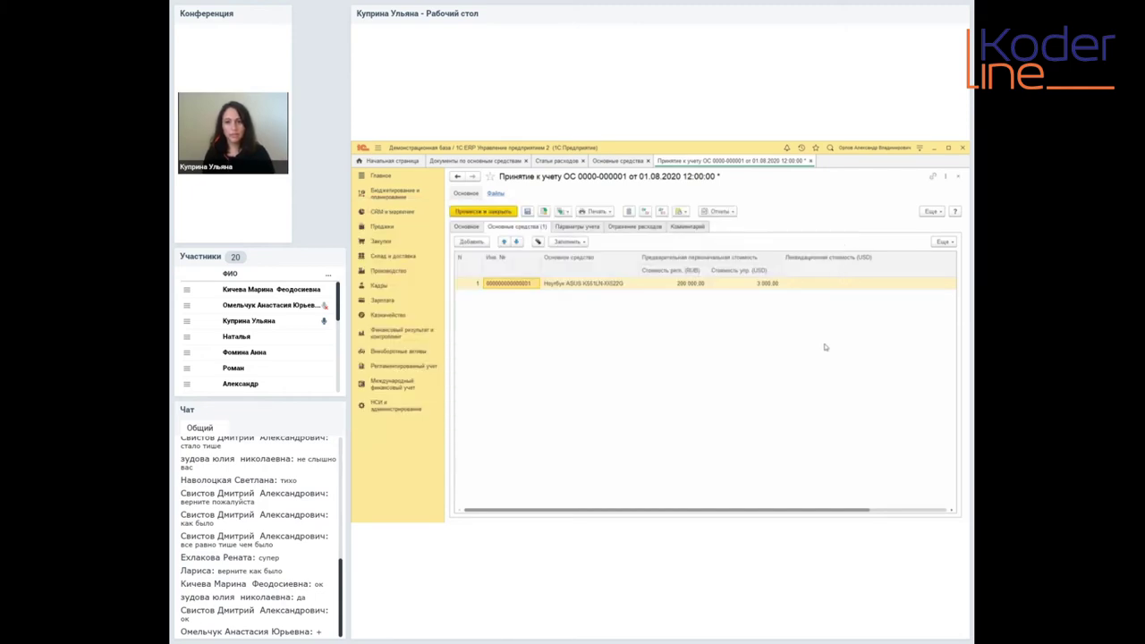
click(575, 284)
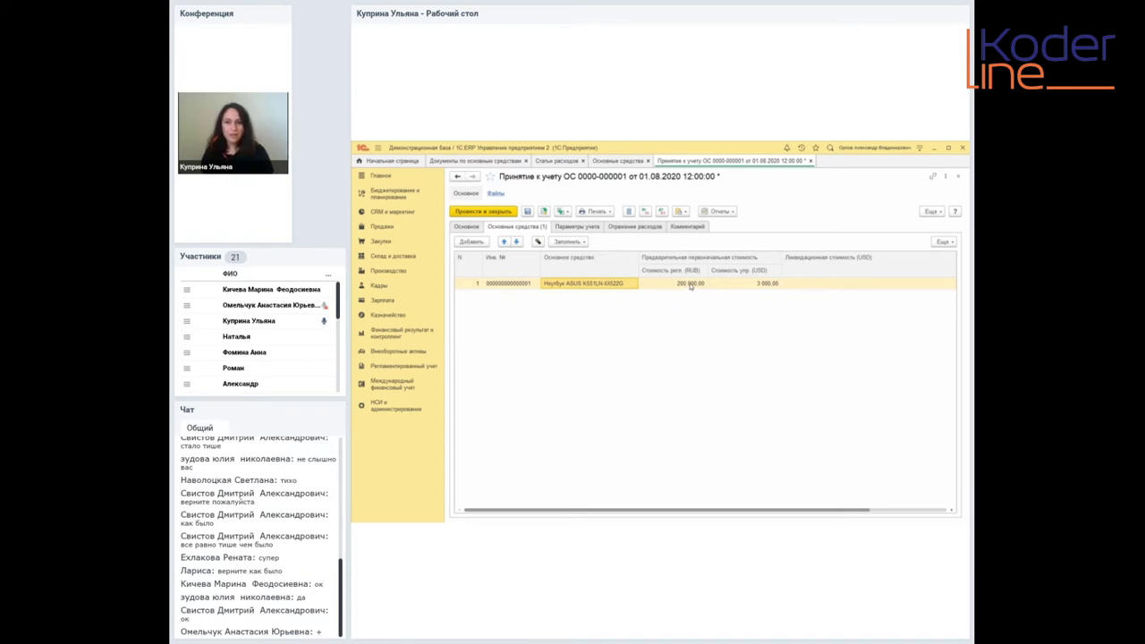
click(690, 285)
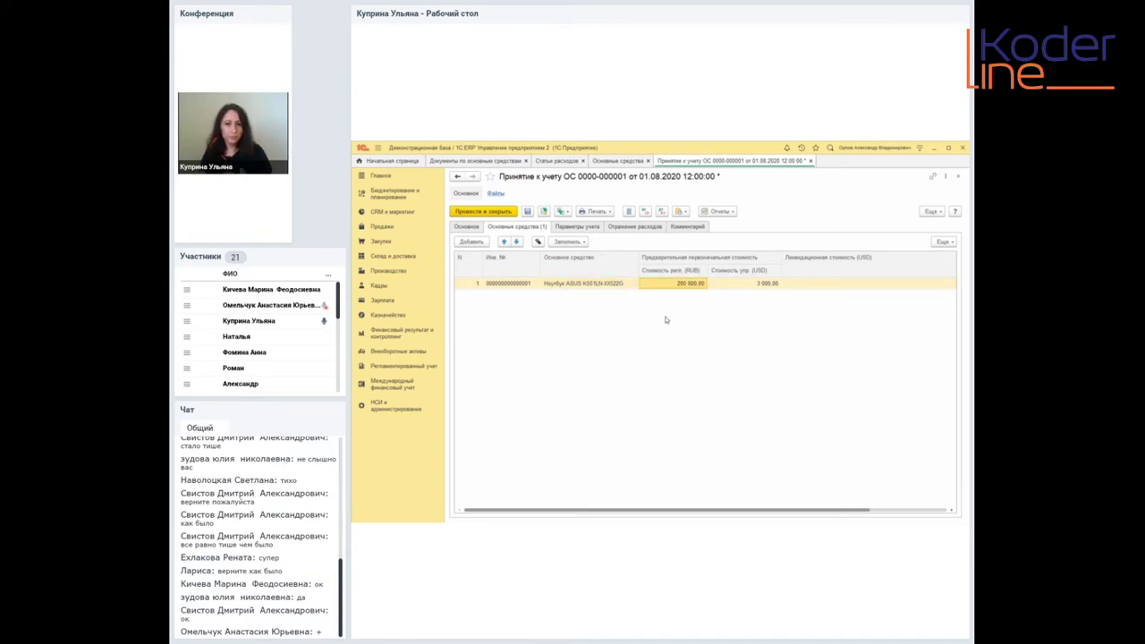
- Review the document's accounting parameters and the «Порядок учета» options for bookkeeping and tax accounting, without choosing new ones
click(586, 229)
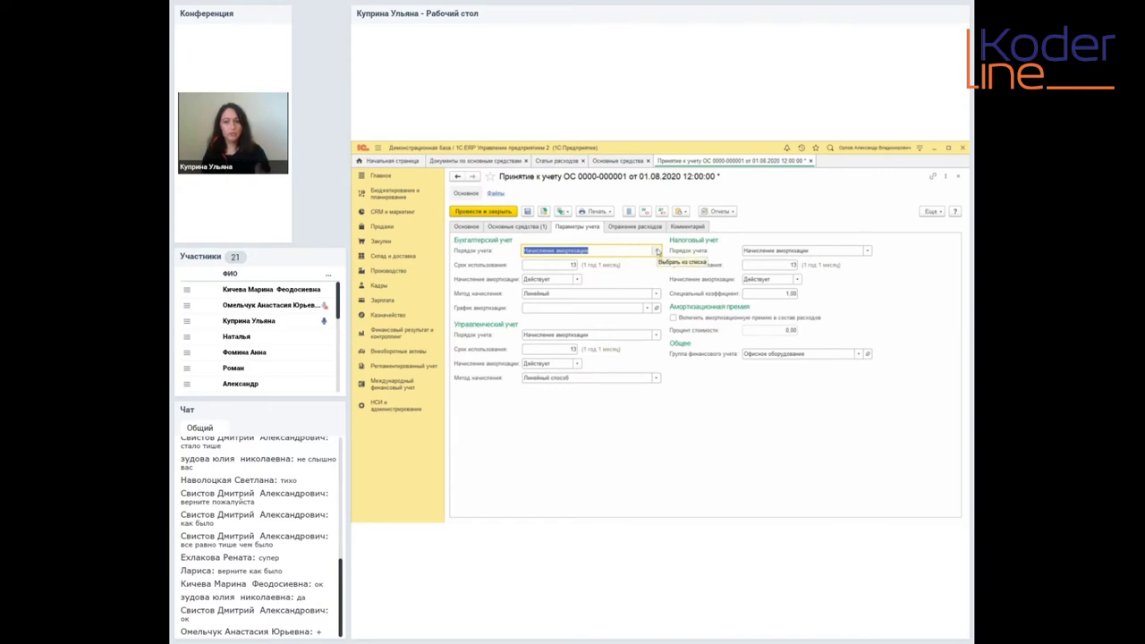
click(658, 251)
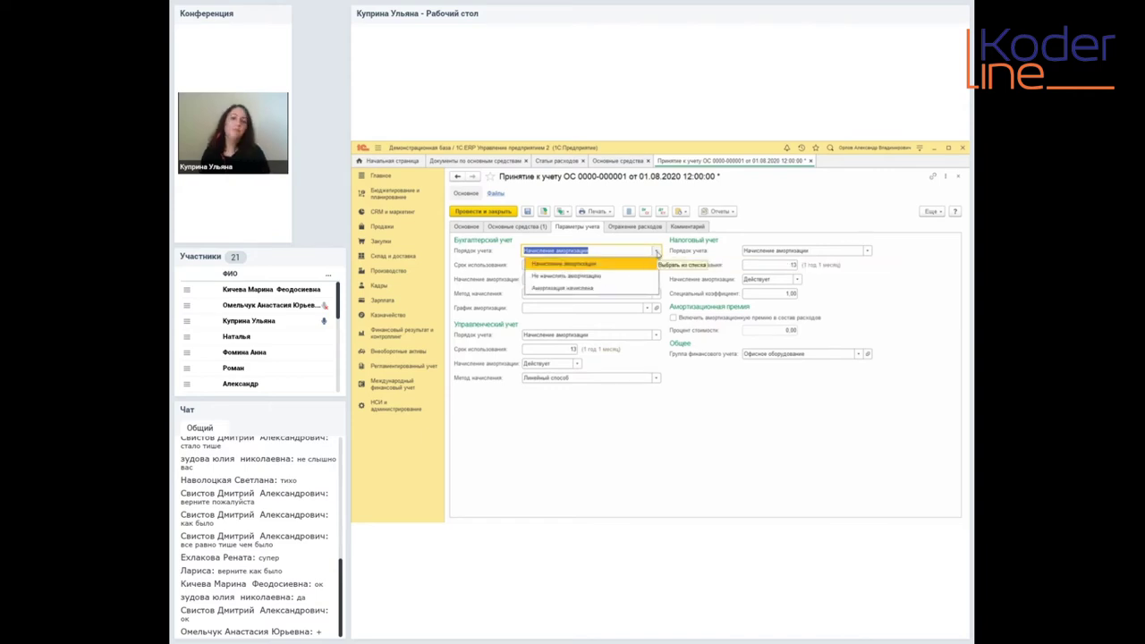
click(818, 250)
click(862, 250)
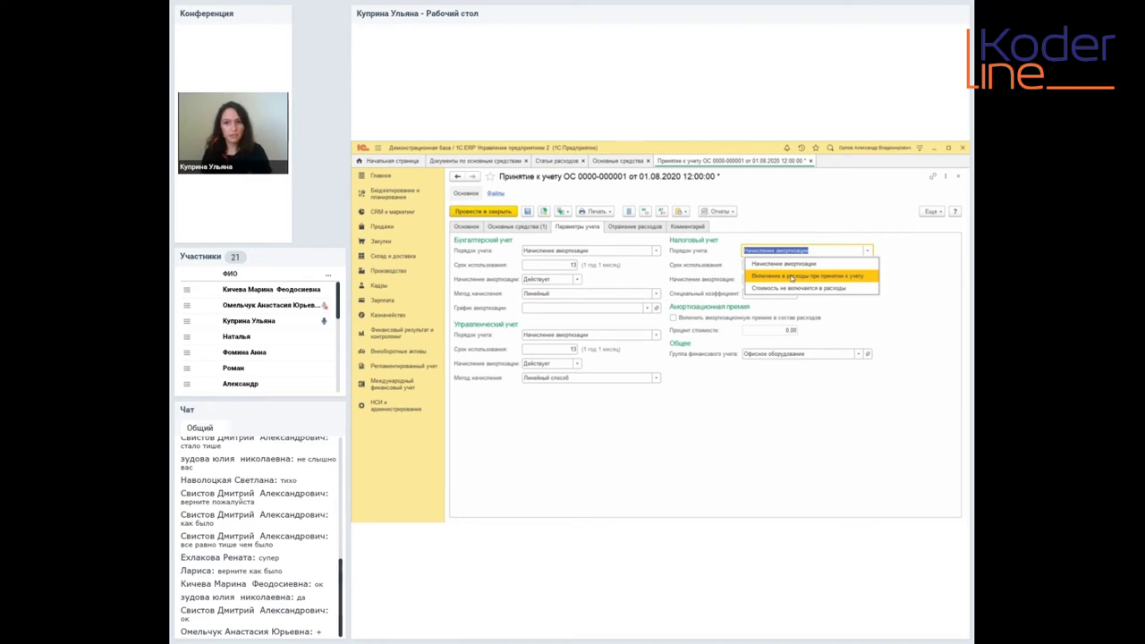
click(883, 320)
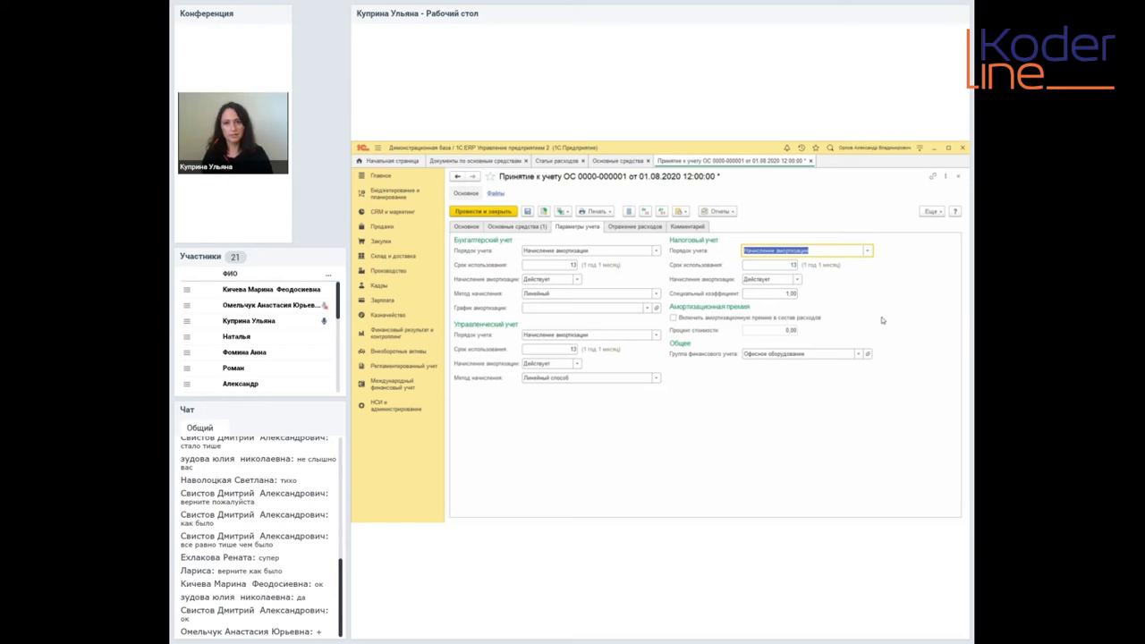
- Review the useful life in both accounting types, the bookkeeping depreciation method options and the management accounting procedure, without changing them
click(558, 266)
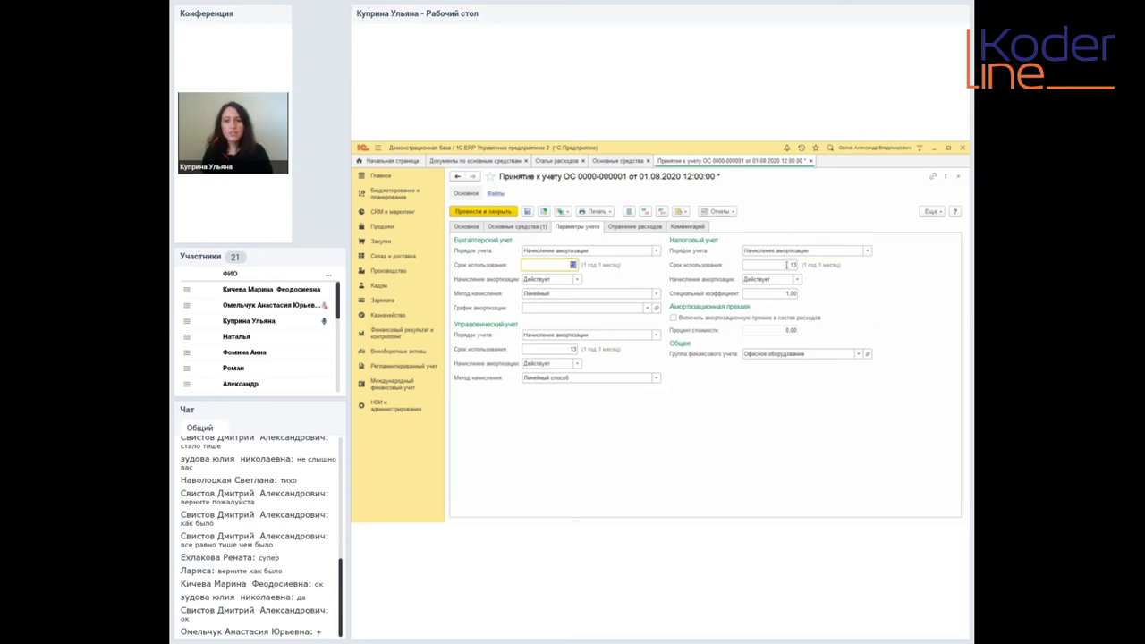
click(788, 265)
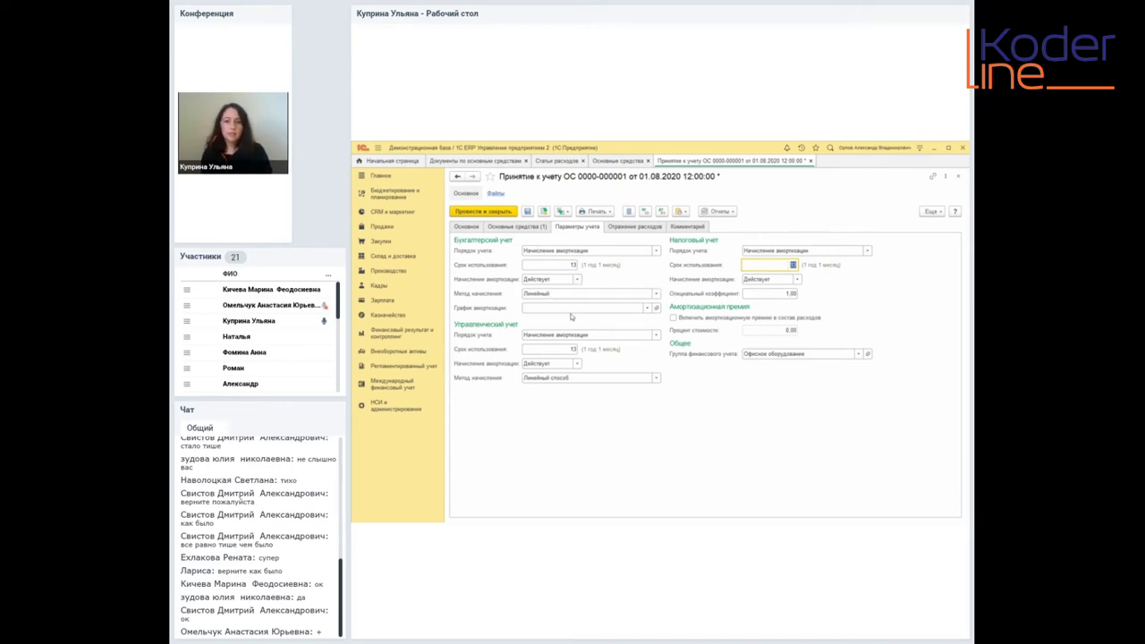
click(655, 293)
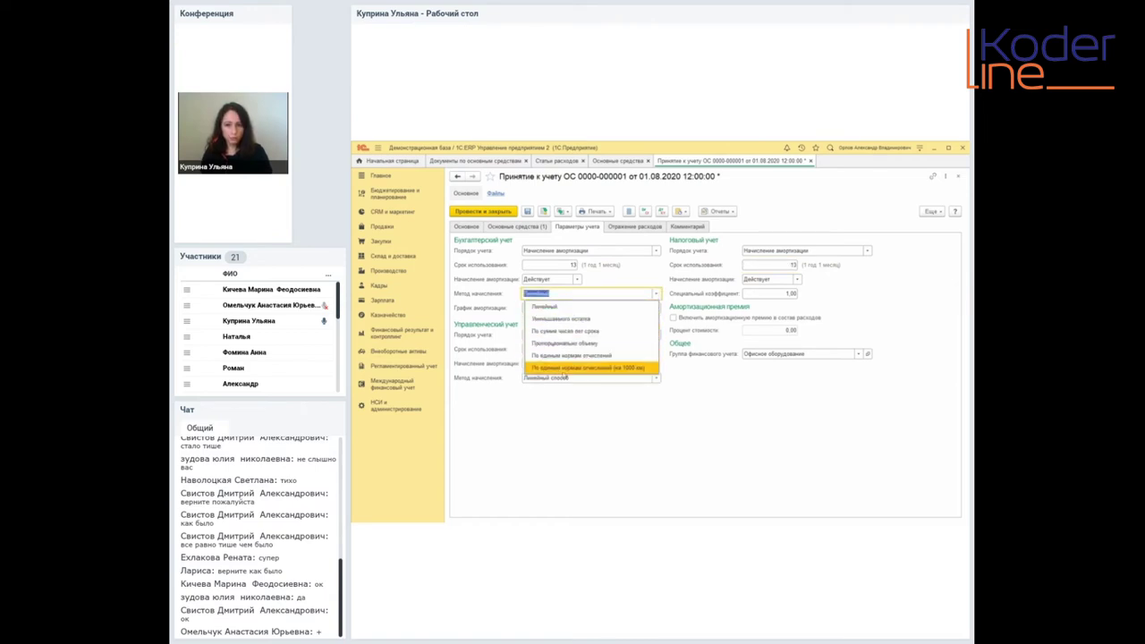
click(739, 402)
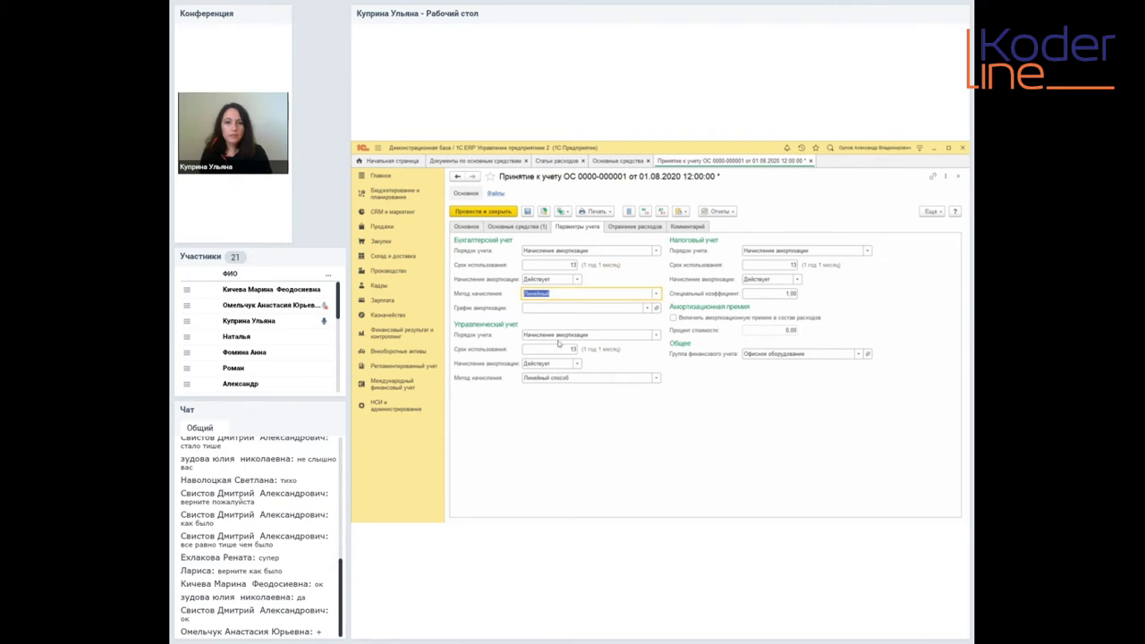
click(657, 335)
click(712, 396)
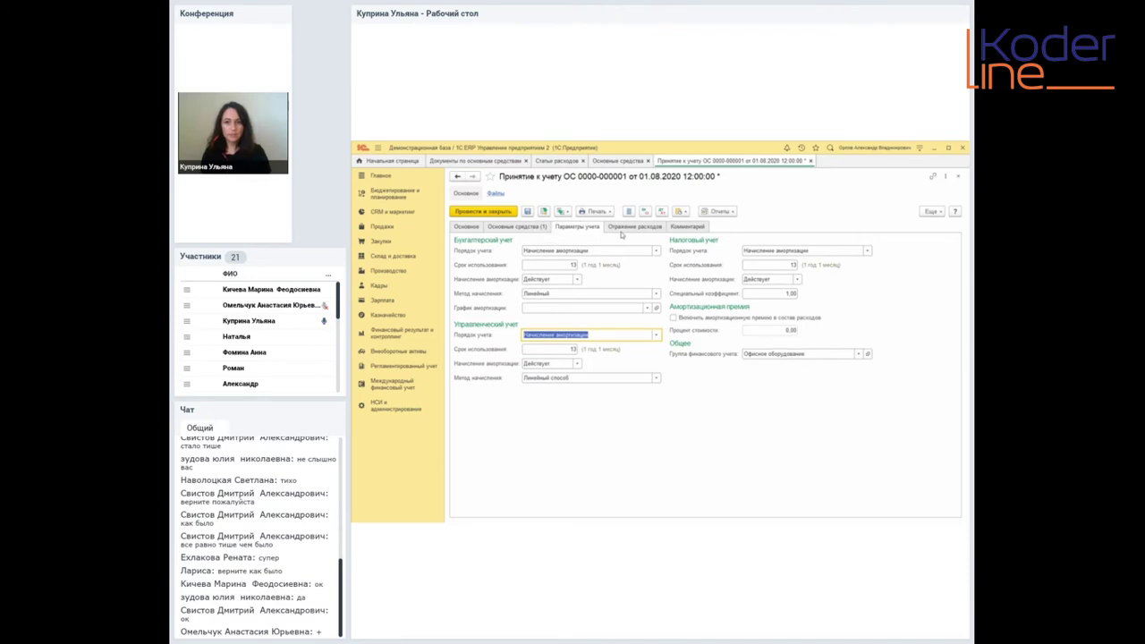
- Review the depreciation expense item and its expense analytics in the acceptance document, and close the document
click(623, 230)
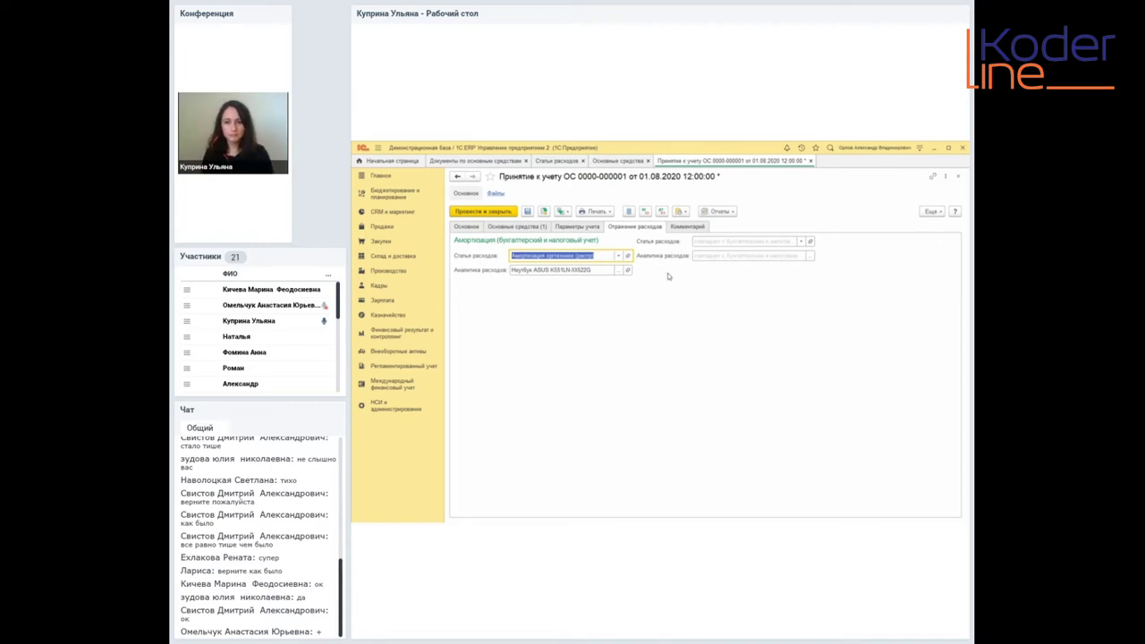
click(584, 269)
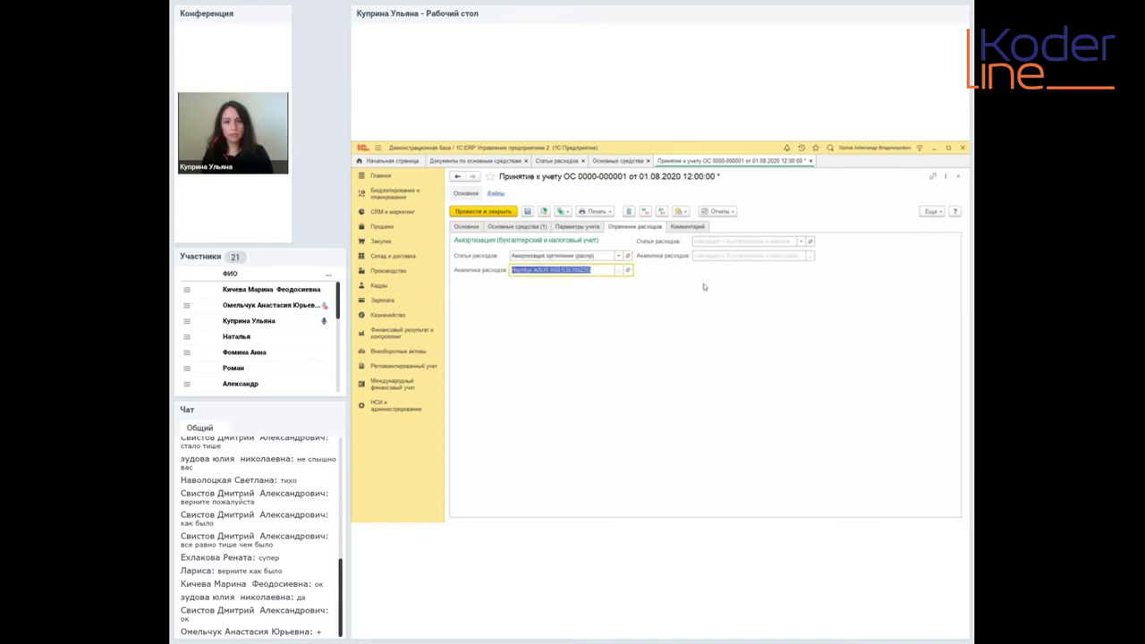
click(811, 162)
click(701, 359)
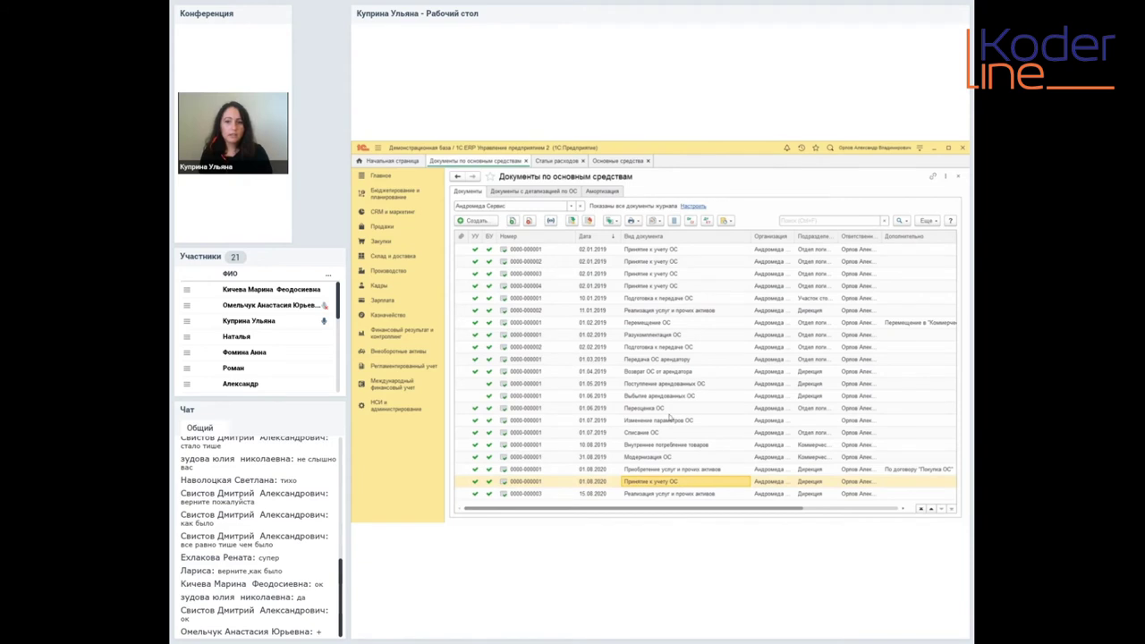
- Examine the debit and credit accounts in the regulated accounting entries of the 01.08.2020 acceptance document, and return to the document list
click(706, 221)
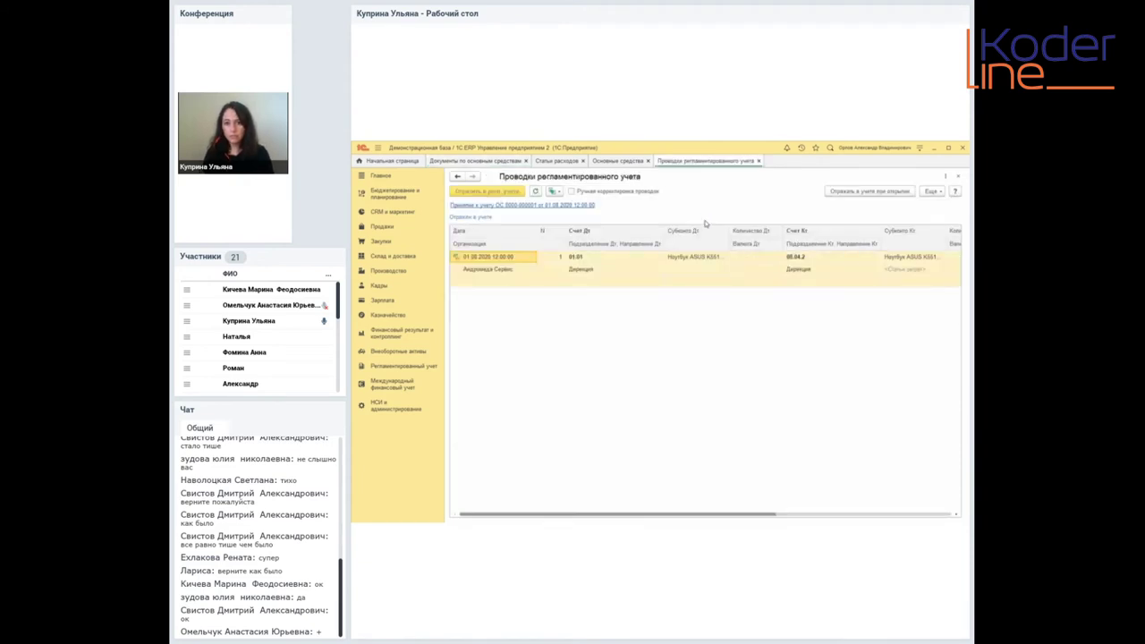
click(820, 262)
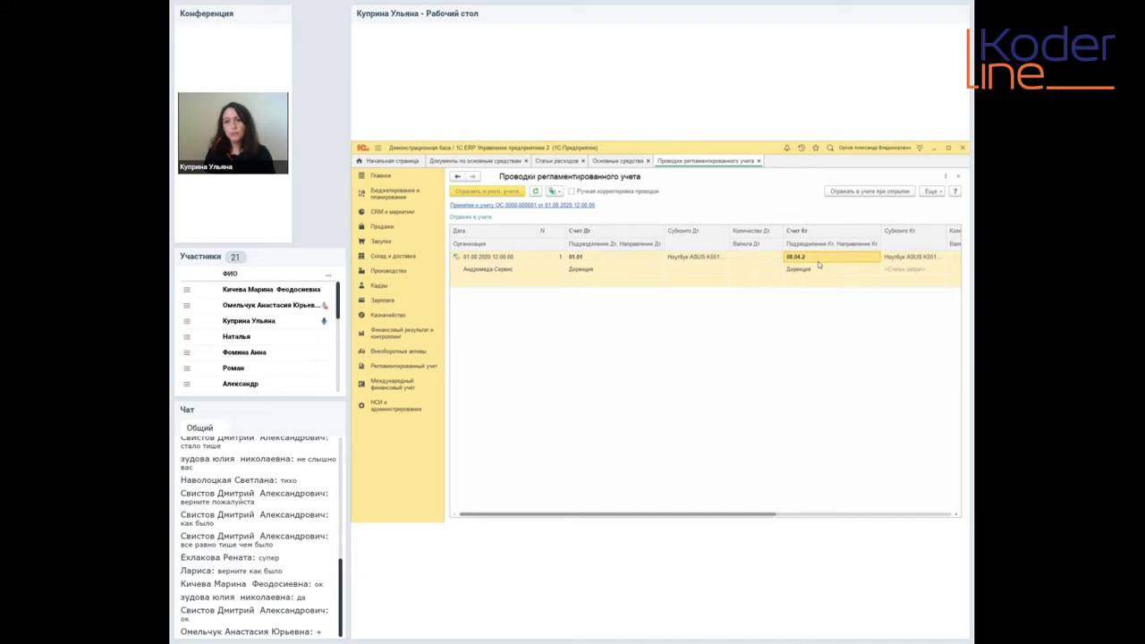
click(607, 260)
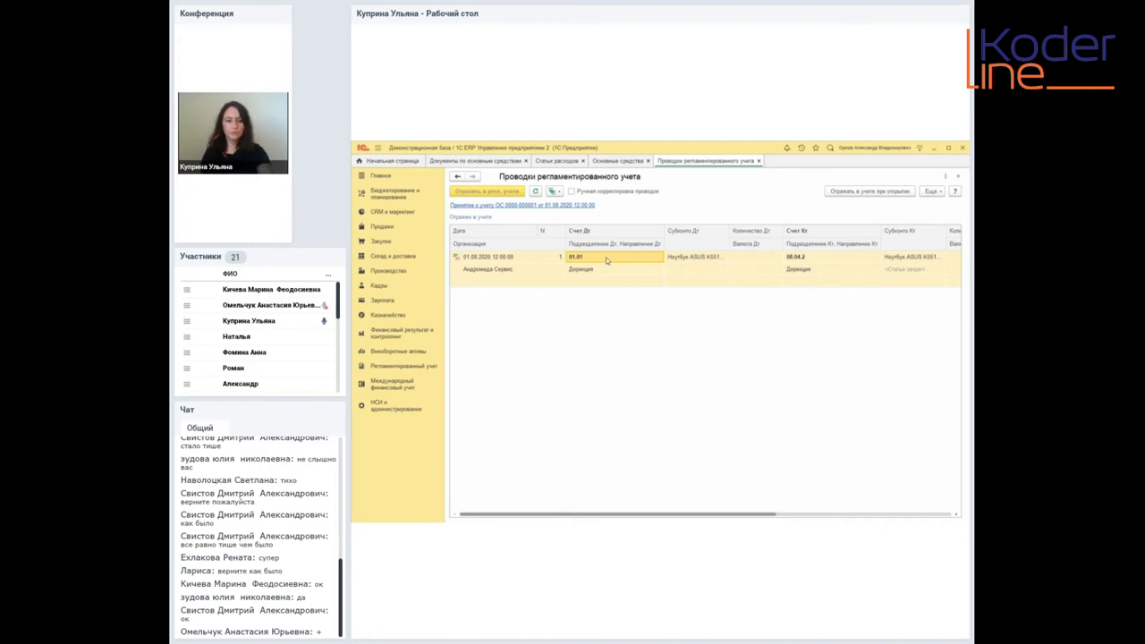
key(Escape)
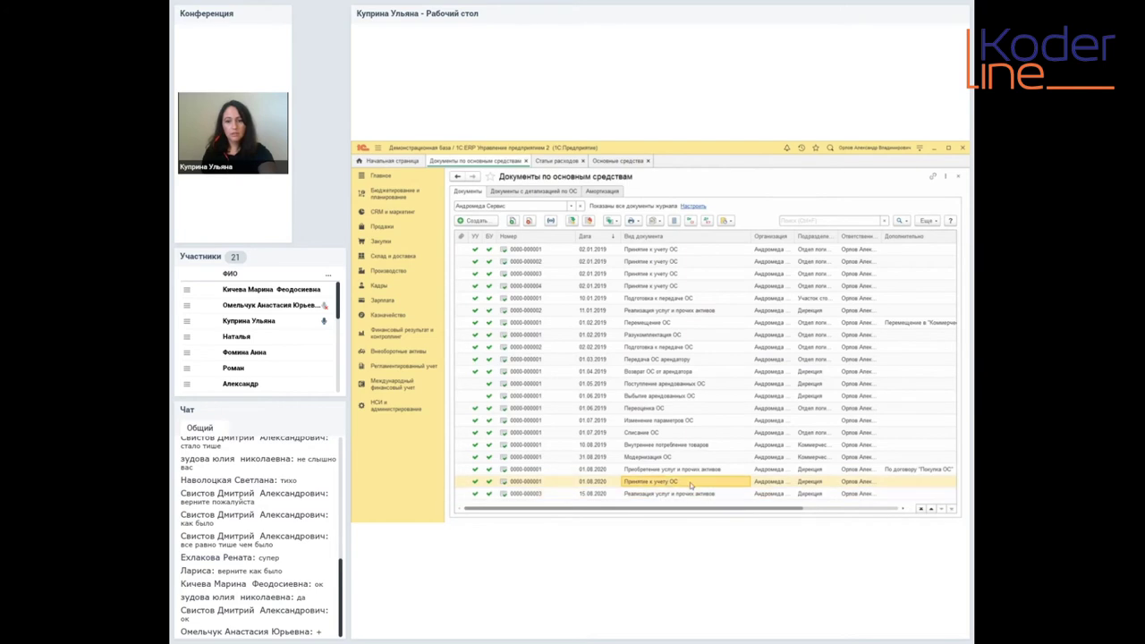
key(alt+Tab)
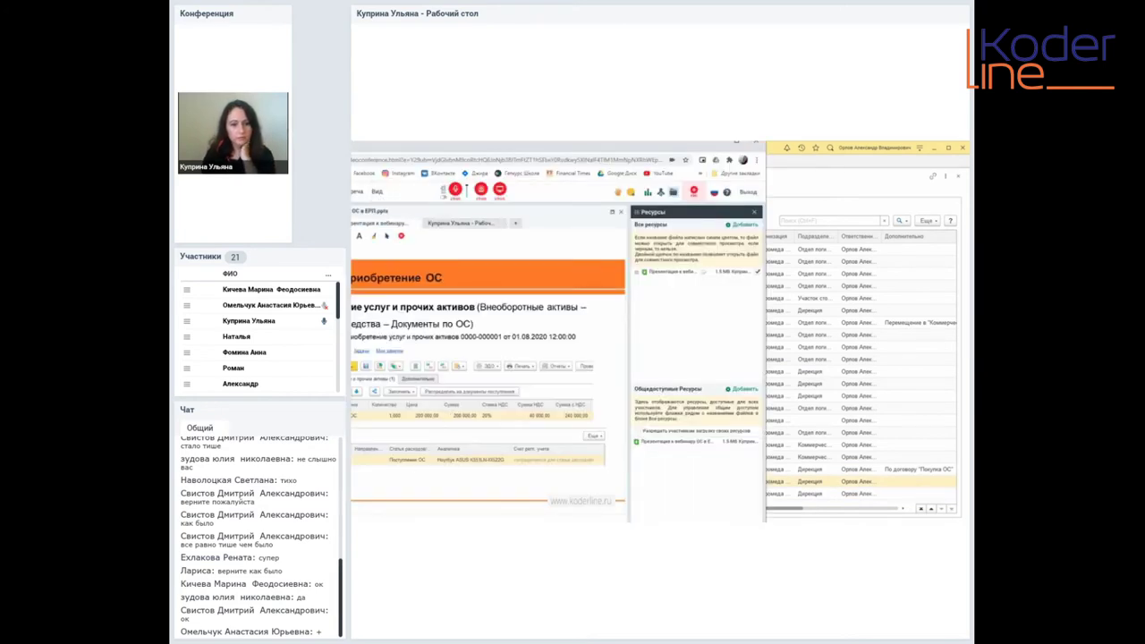
key(Right)
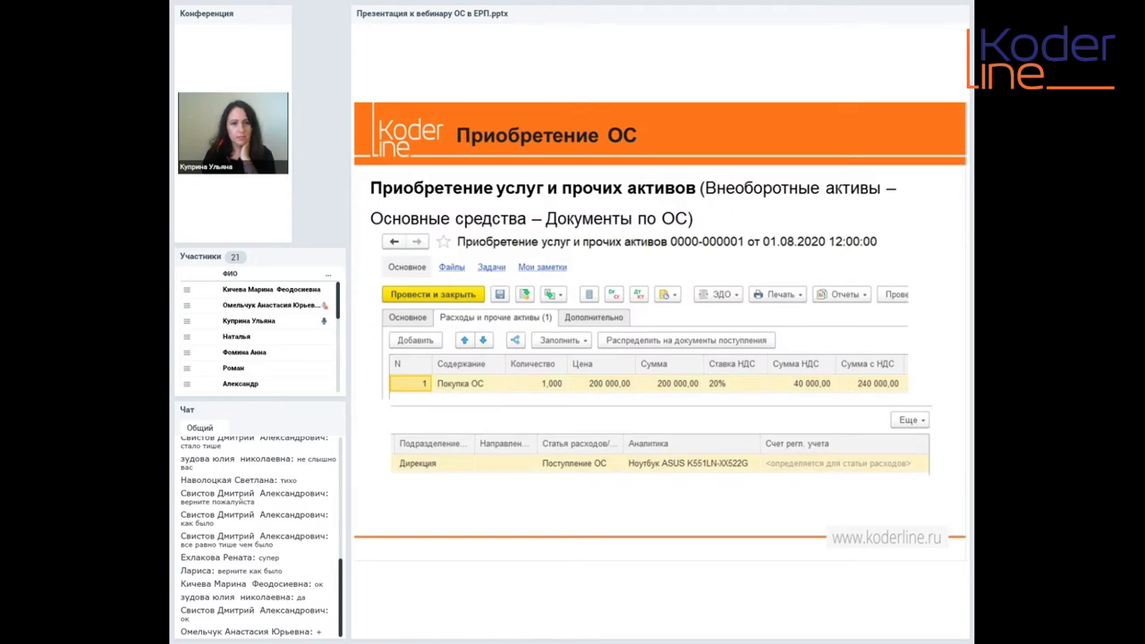
key(Right)
key(Right)
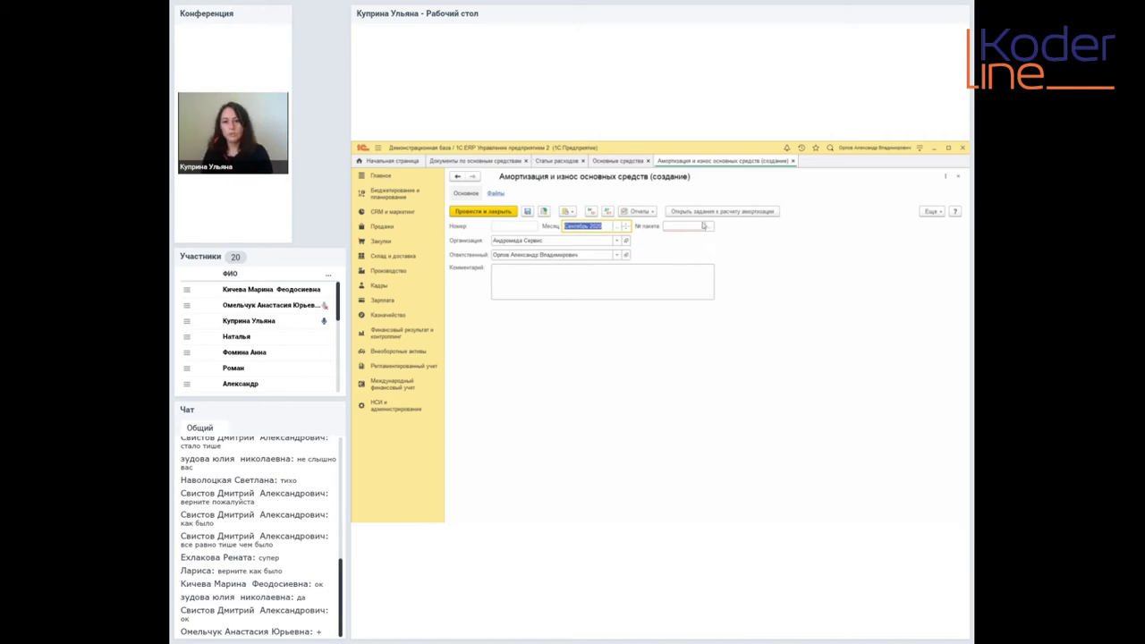
- Close the new depreciation document, open the month-closing operations, and show the details of «Начисление амортизации ОС»
click(793, 161)
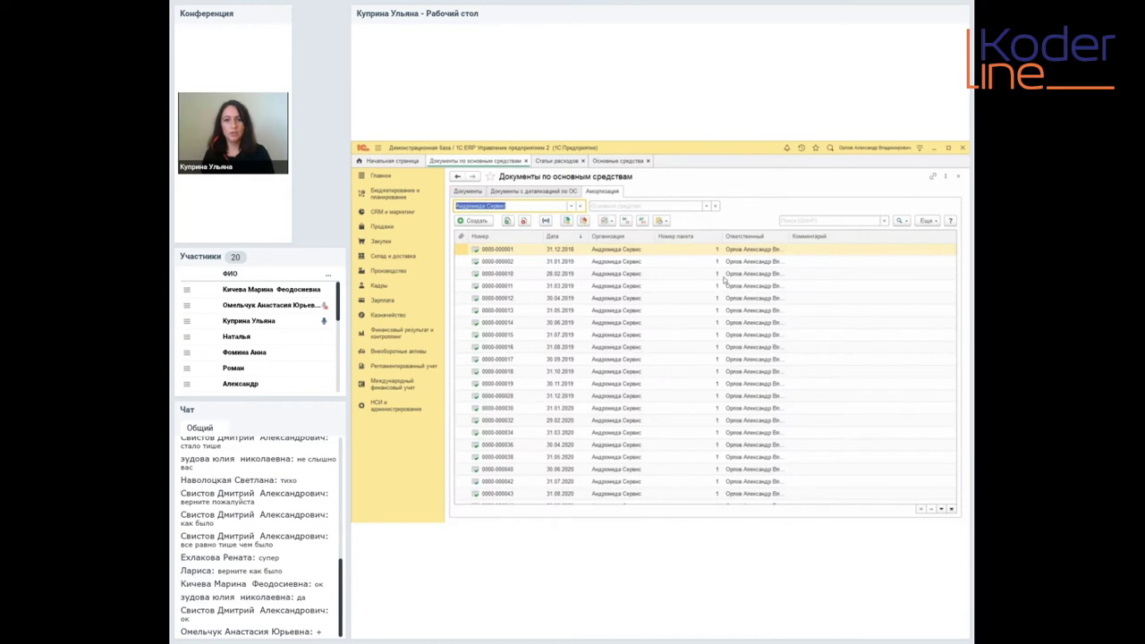
click(398, 333)
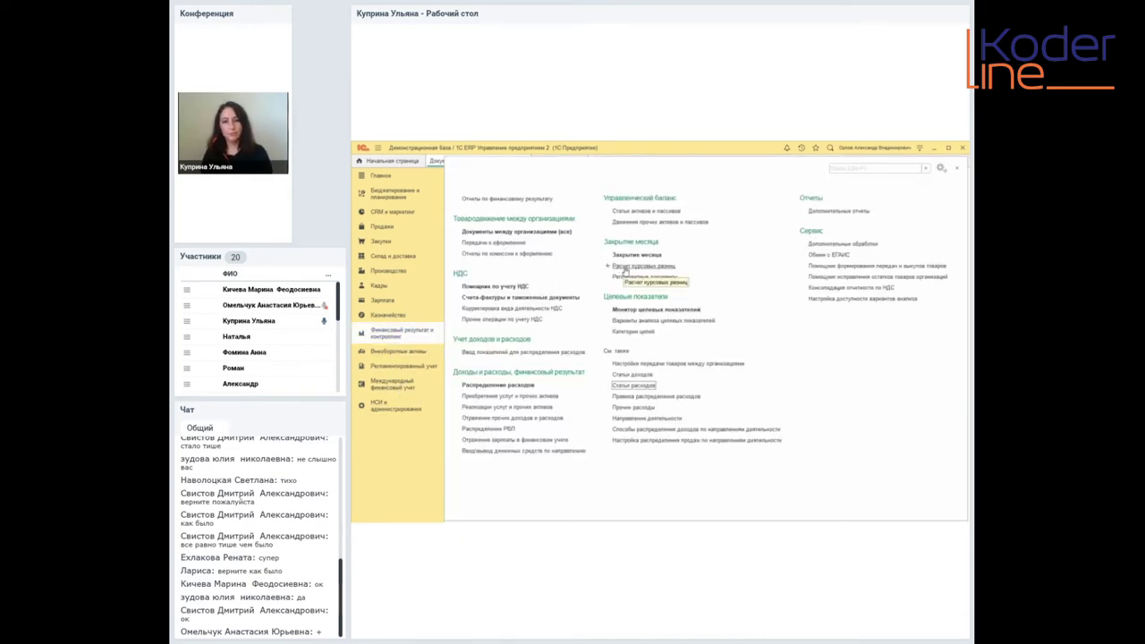
click(410, 333)
click(634, 257)
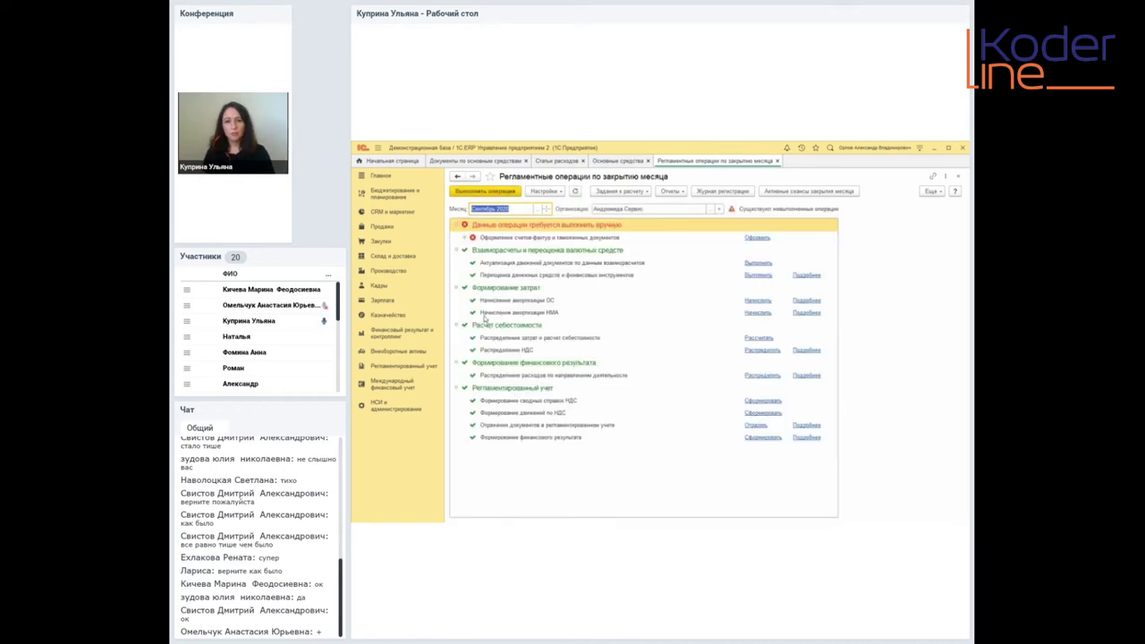
click(802, 302)
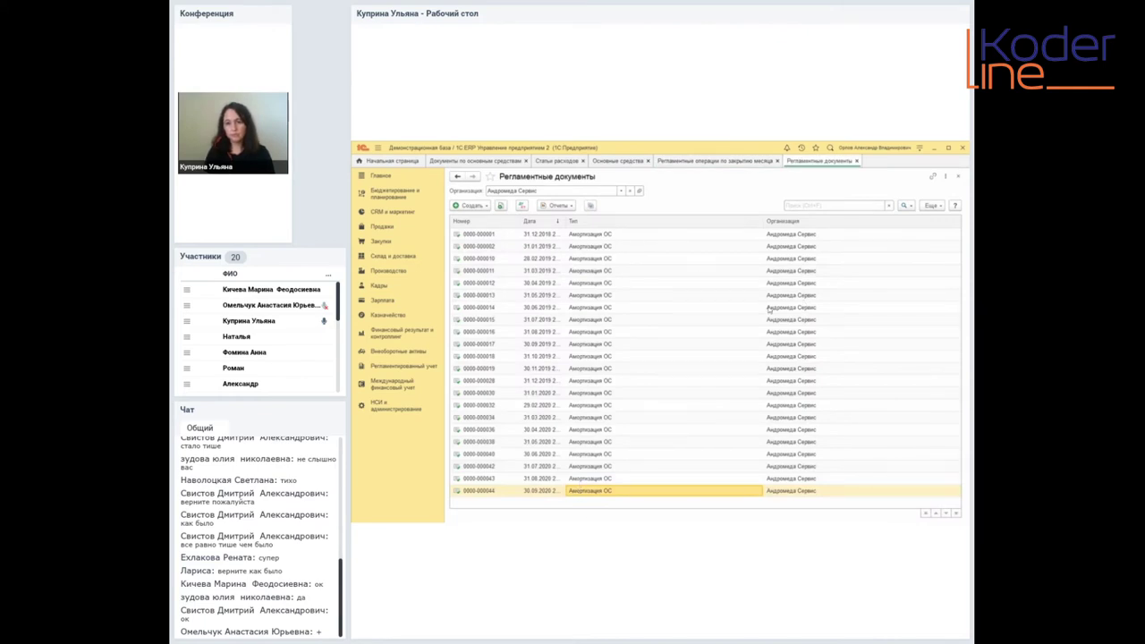
- Open the September 2020 depreciation document, examine its regulated accounting entries by account, department and activity direction, and close both windows
double_click(600, 494)
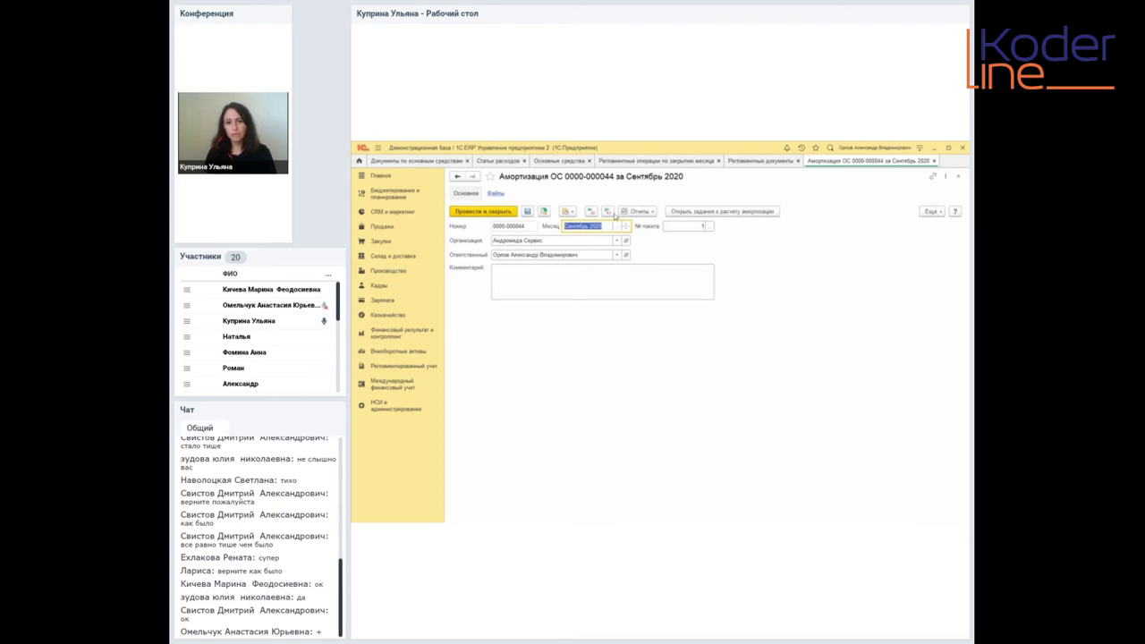
click(609, 212)
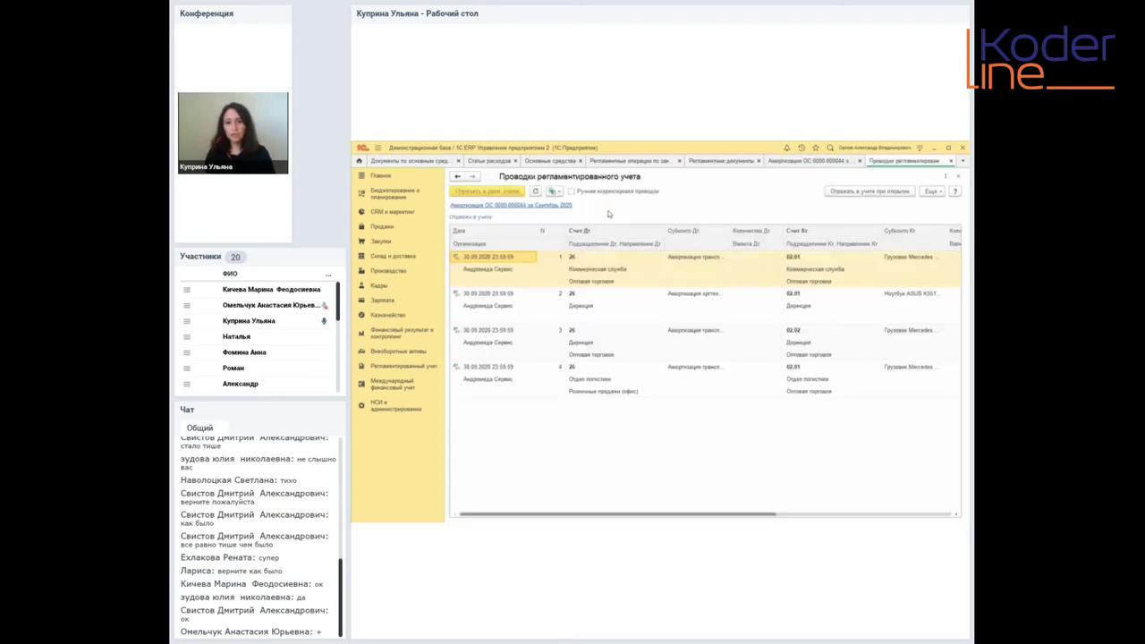
click(620, 285)
click(824, 284)
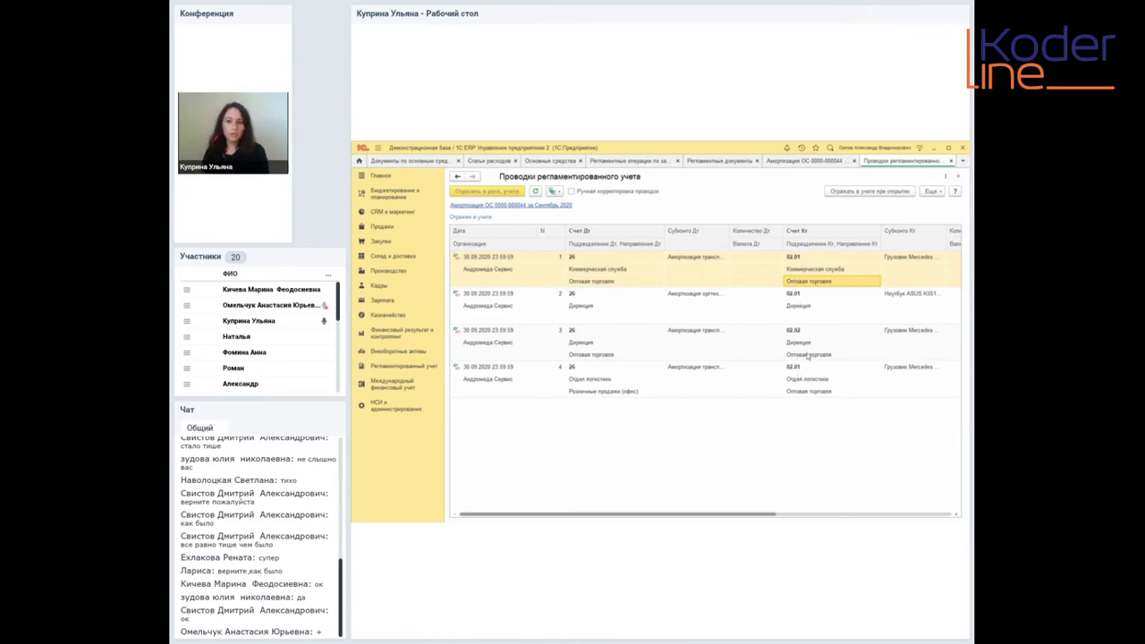
click(808, 356)
click(815, 381)
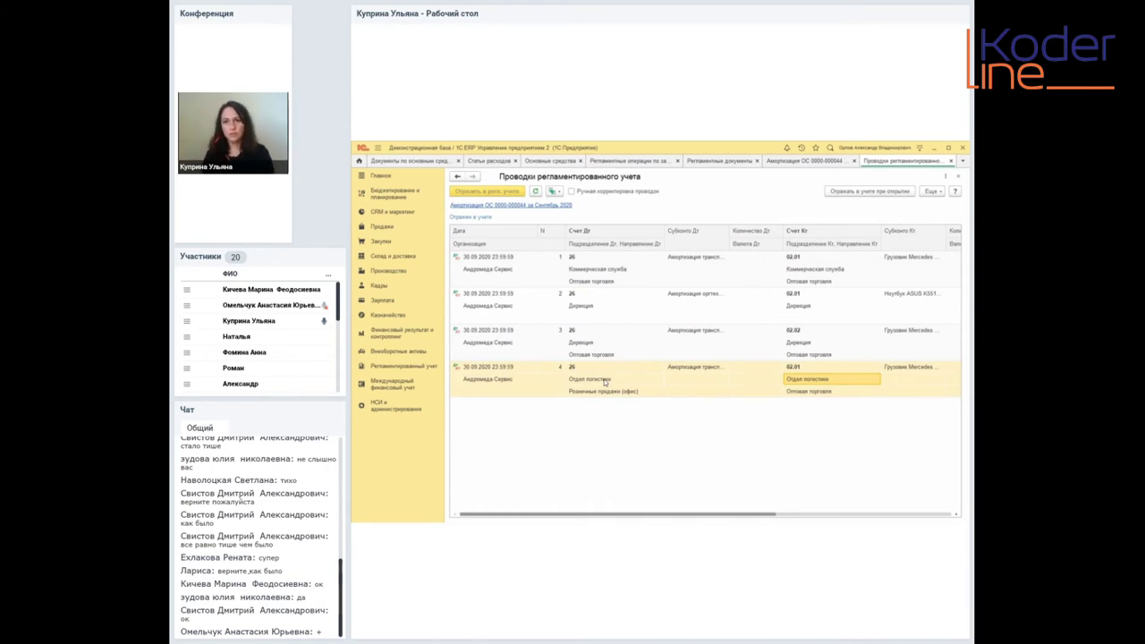
click(952, 162)
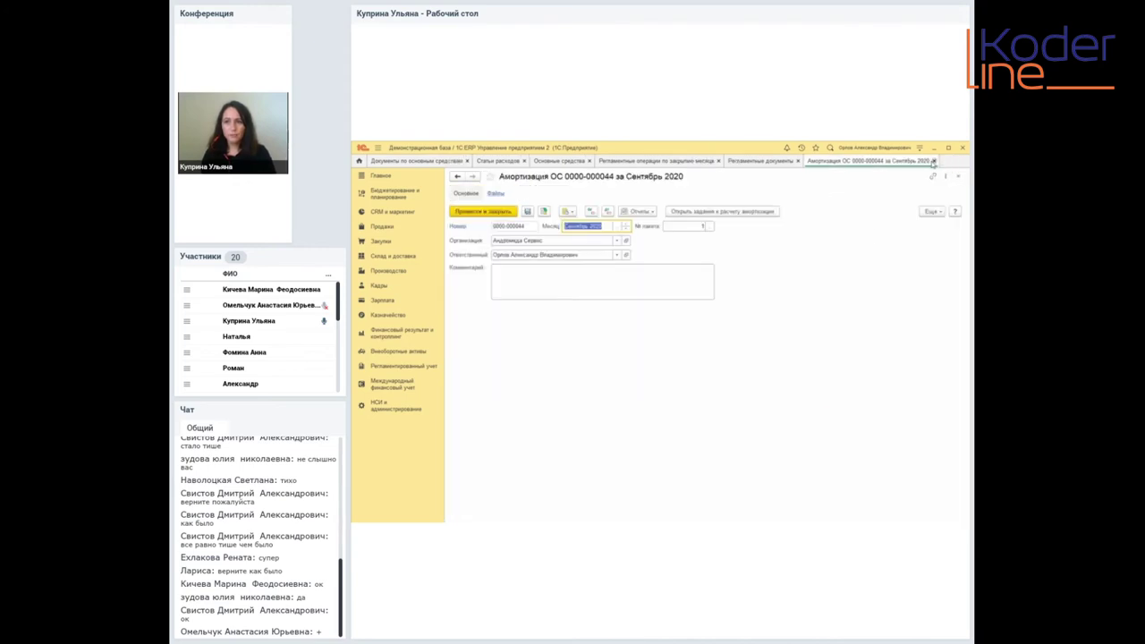
click(934, 162)
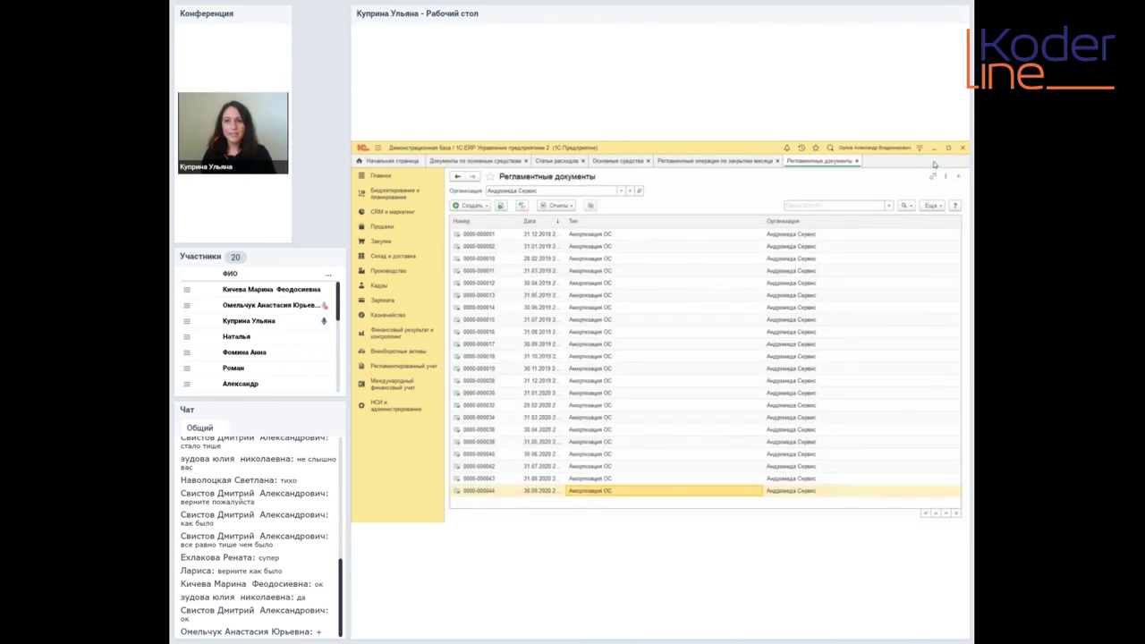
- Generate the «Анализ счета» report for account 90.08.1 for September 2020 and examine the office-equipment depreciation by activity direction
click(404, 369)
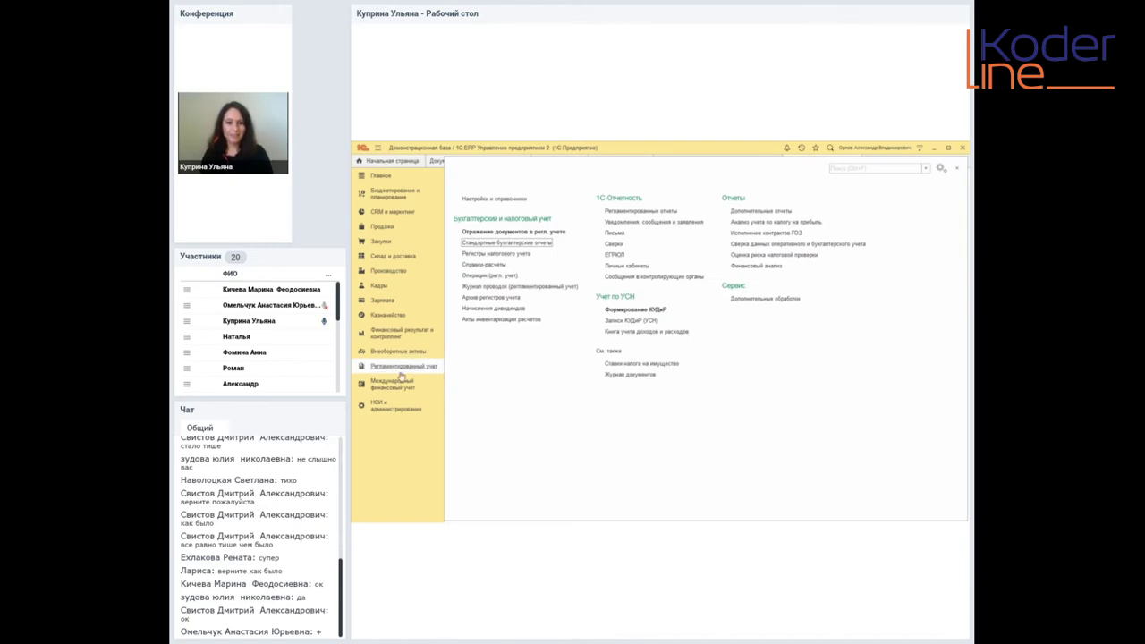
click(496, 242)
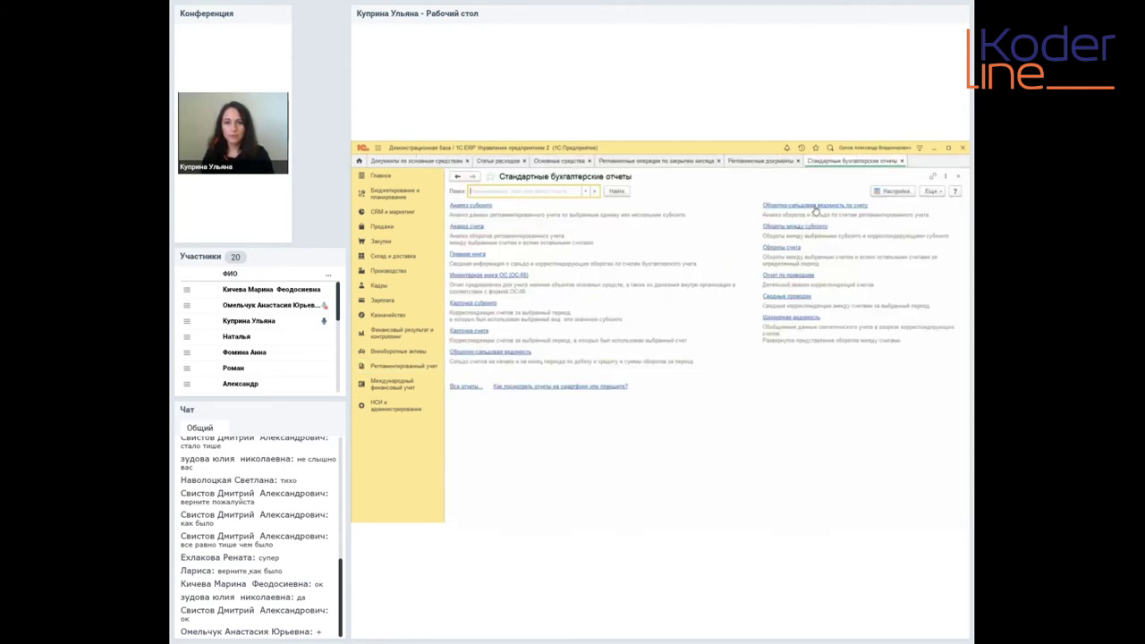
click(470, 227)
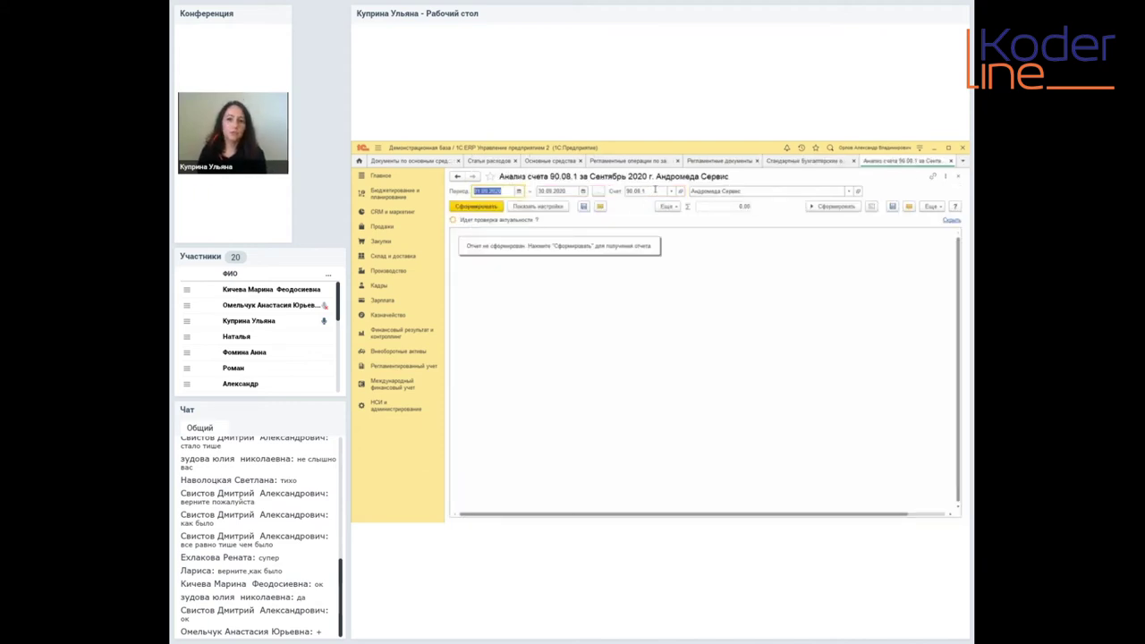
click(471, 205)
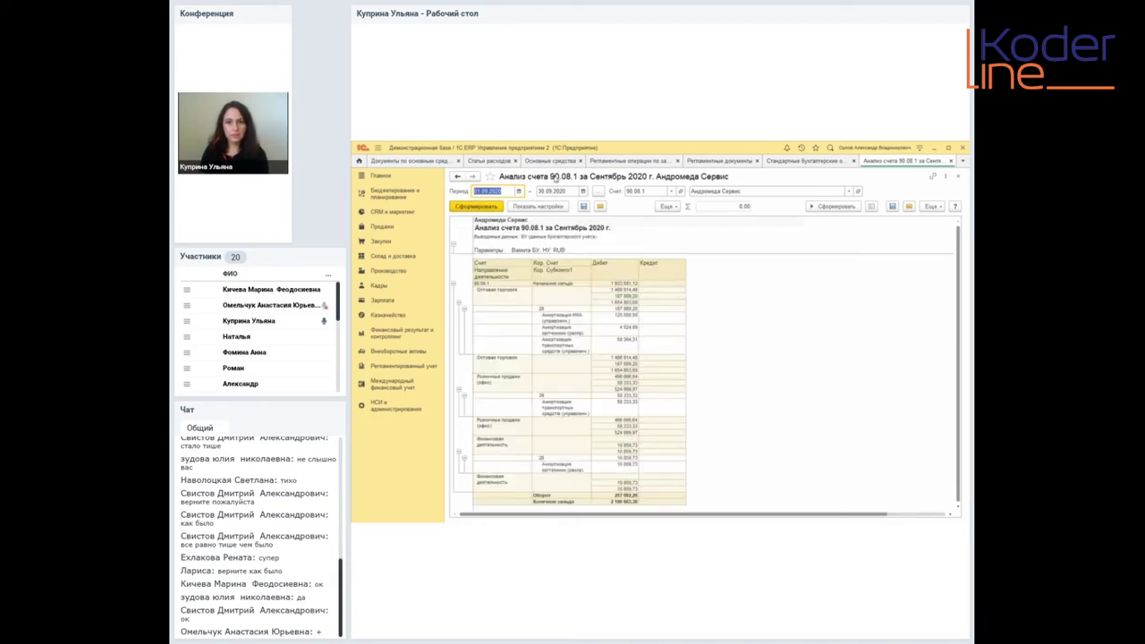
click(615, 329)
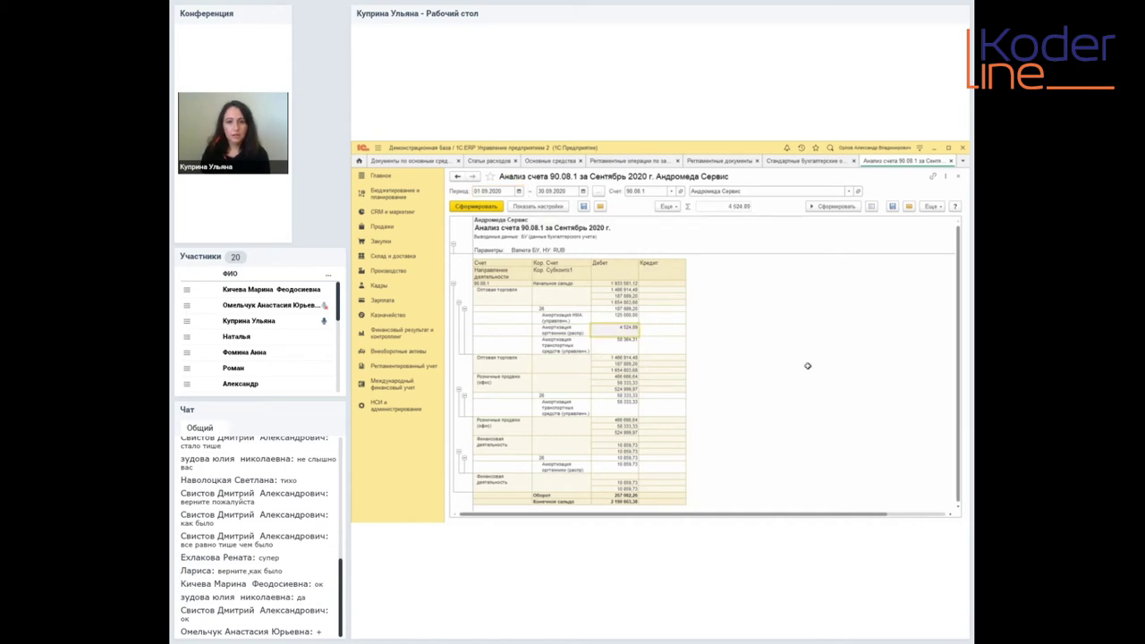
scroll(807, 366, down, 1)
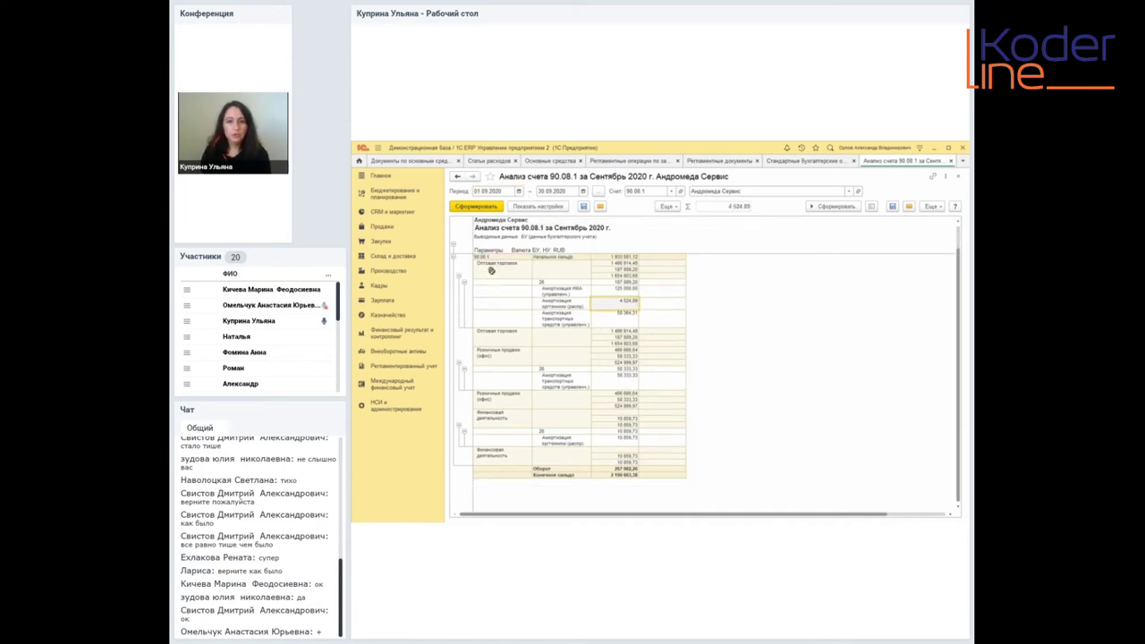
- Examine the depreciation expense items and amounts under «Оптовая торговля», «Розничные продажи (офис)» and «Финансовая деятельность» in the account 90.08.1 analysis
mouse_move(490, 270)
mouse_down()
mouse_move(630, 269)
mouse_move(503, 277)
mouse_up()
click(497, 354)
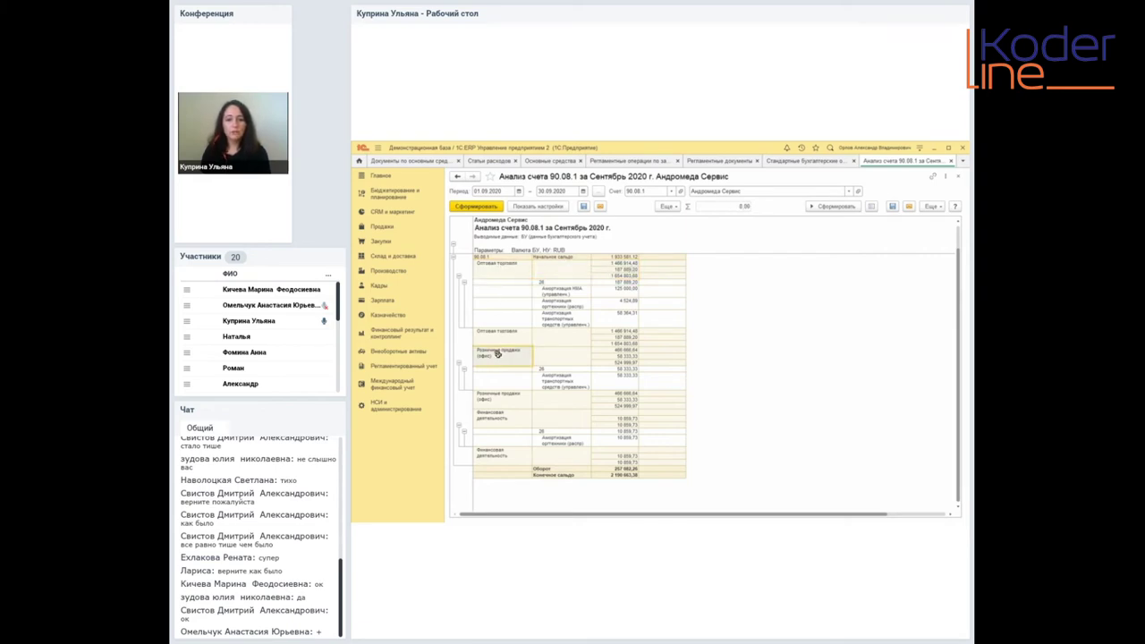
click(519, 422)
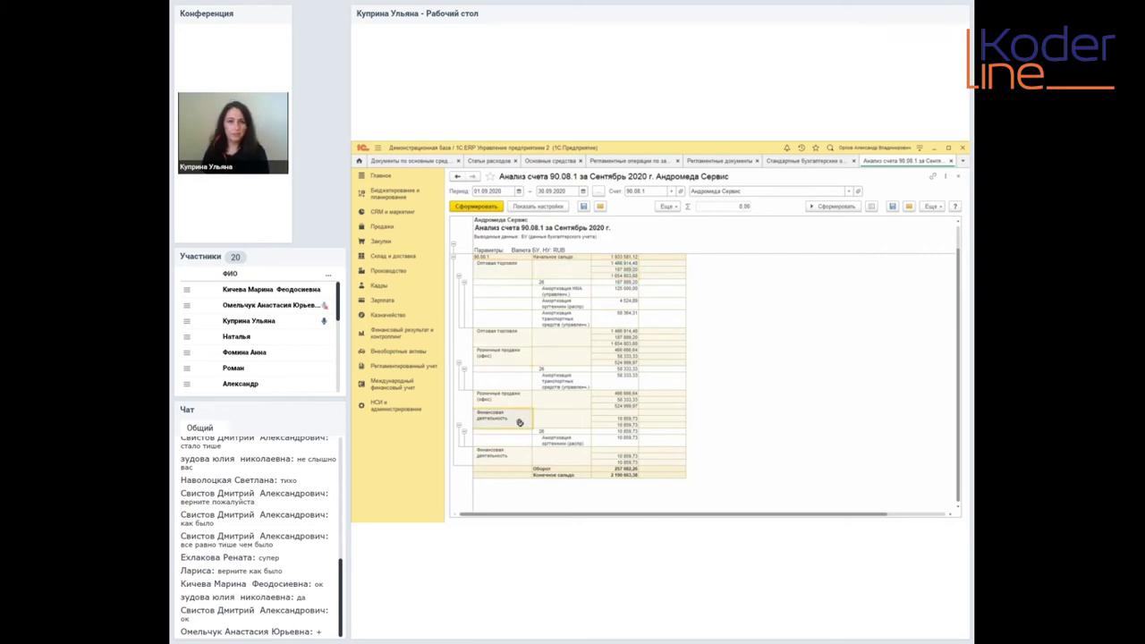
click(626, 289)
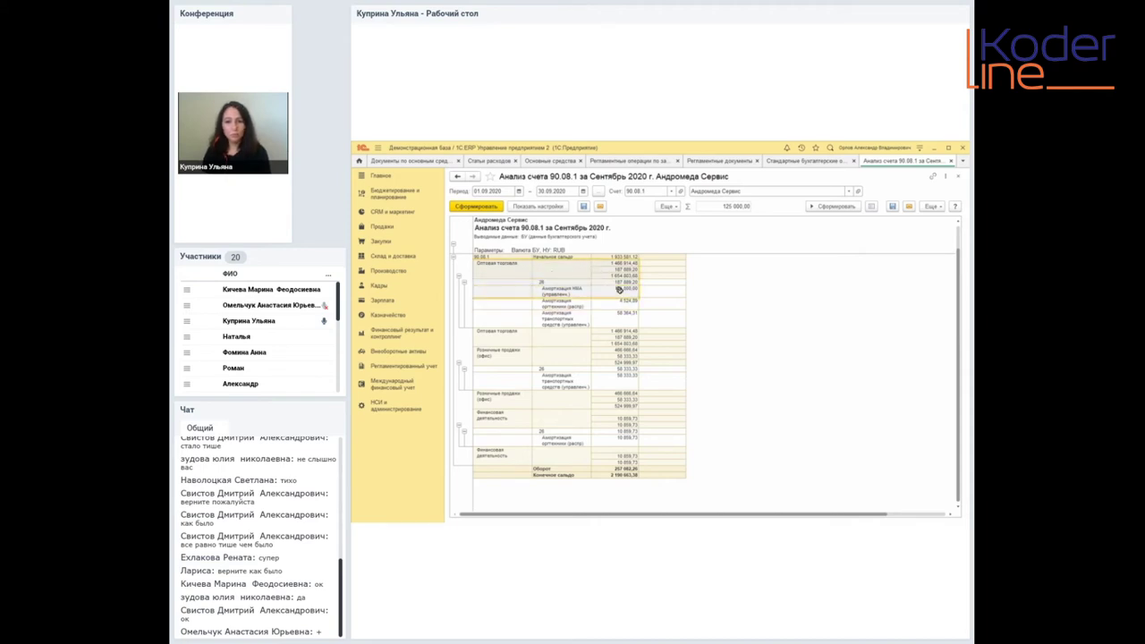
click(562, 382)
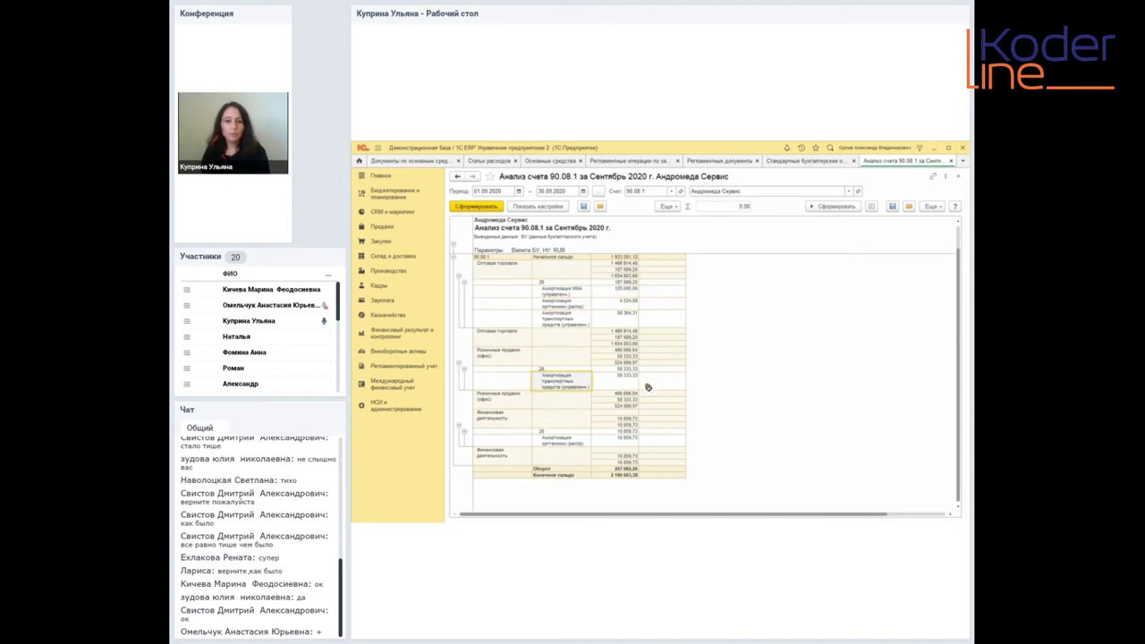
click(631, 377)
click(502, 357)
drag(502, 357, 607, 376)
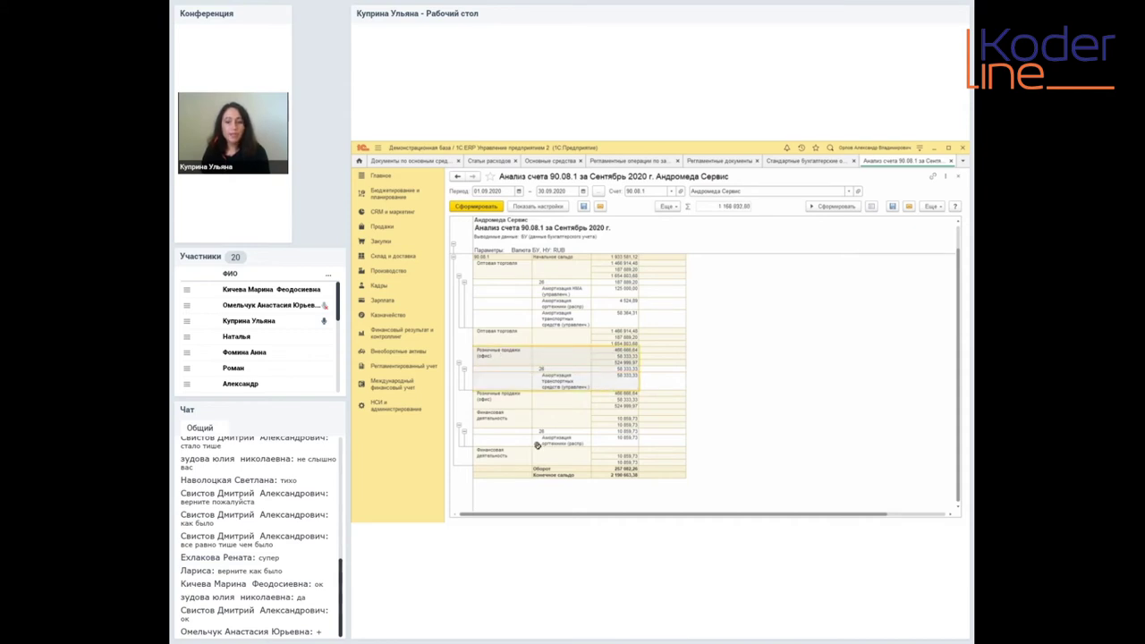
- Drill down from the «Амортизация оргтехники (распр)» amount under «Оптовая торговля» to the entries report and examine the entry's document and analytics
click(583, 306)
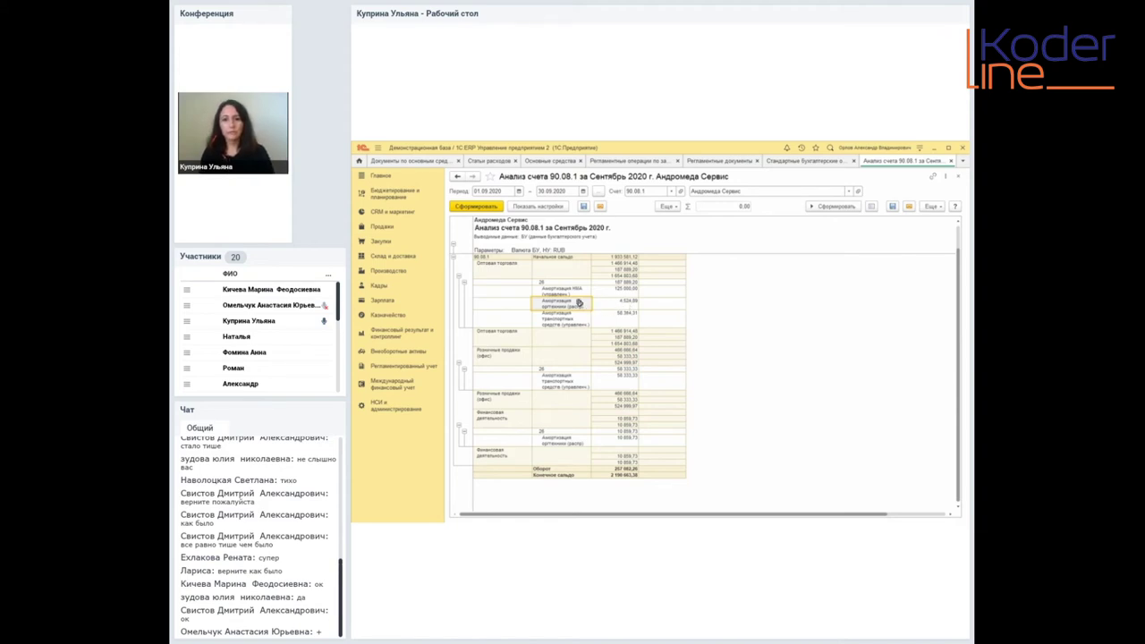
click(613, 301)
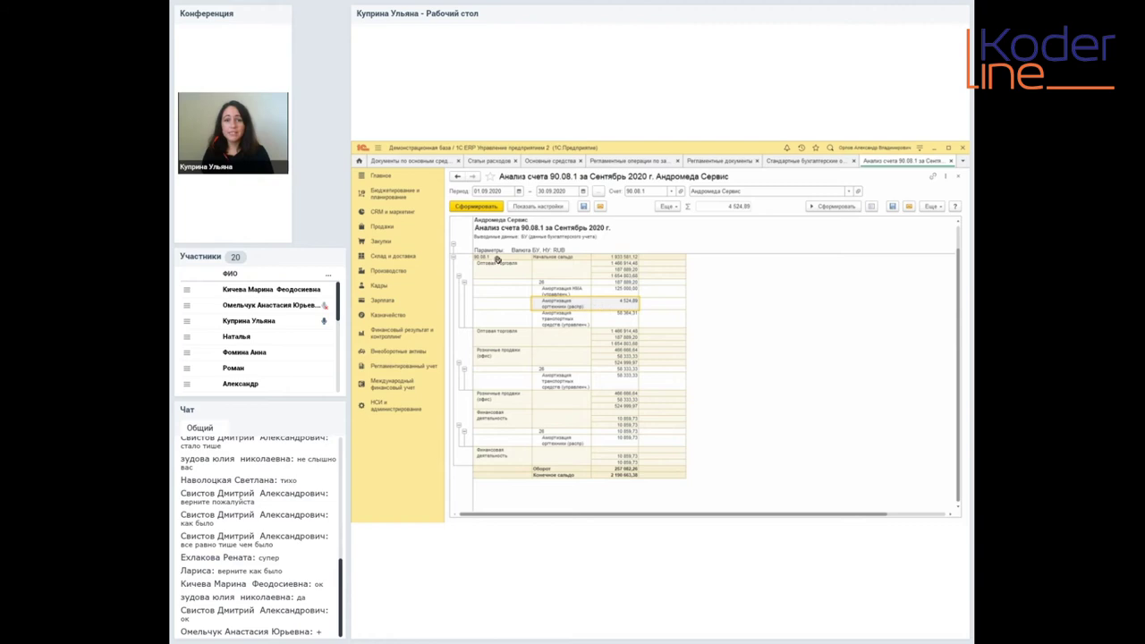
click(624, 302)
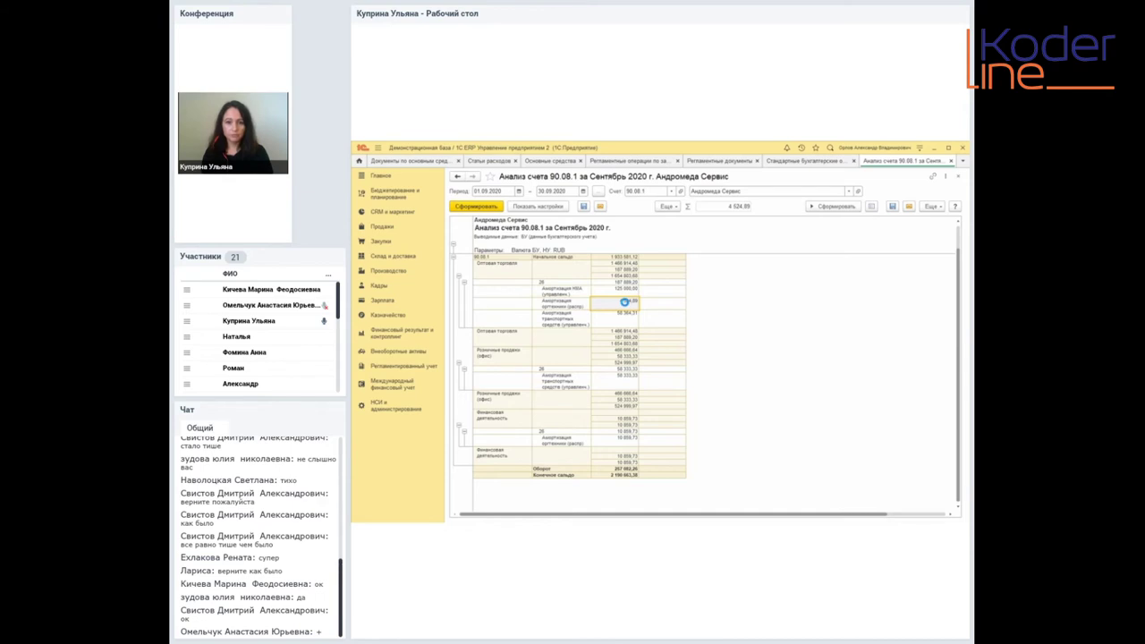
double_click(624, 303)
click(689, 305)
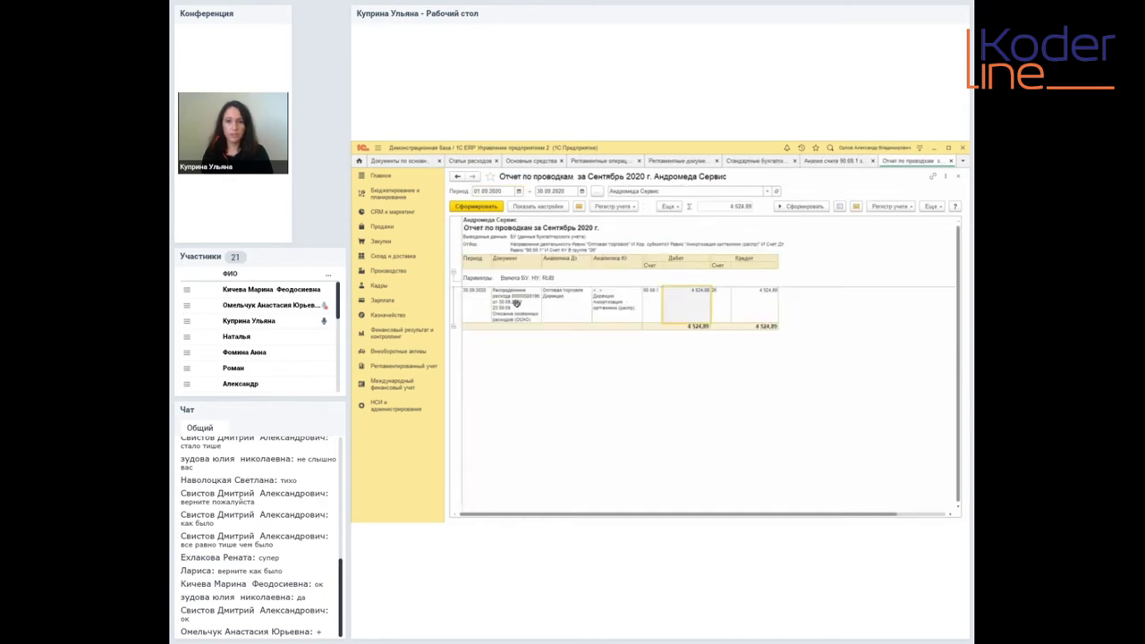
click(621, 313)
click(515, 314)
- Open the entry's expense distribution document of 30.09.2020, check the asset in its analytics, and return to the entries report
click(608, 310)
double_click(609, 310)
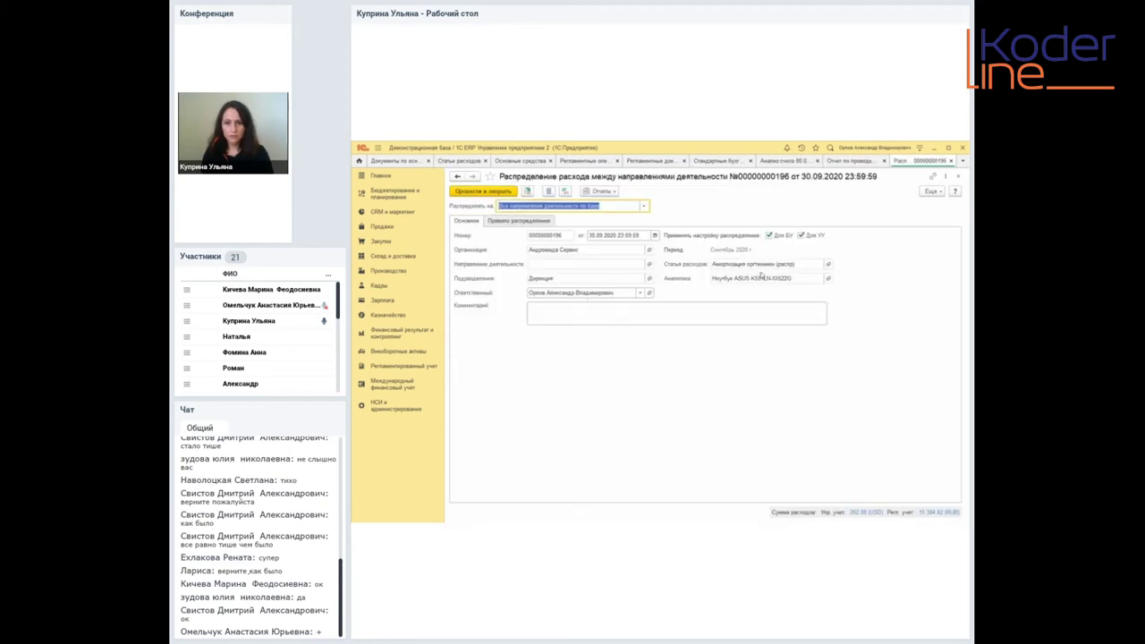
click(761, 278)
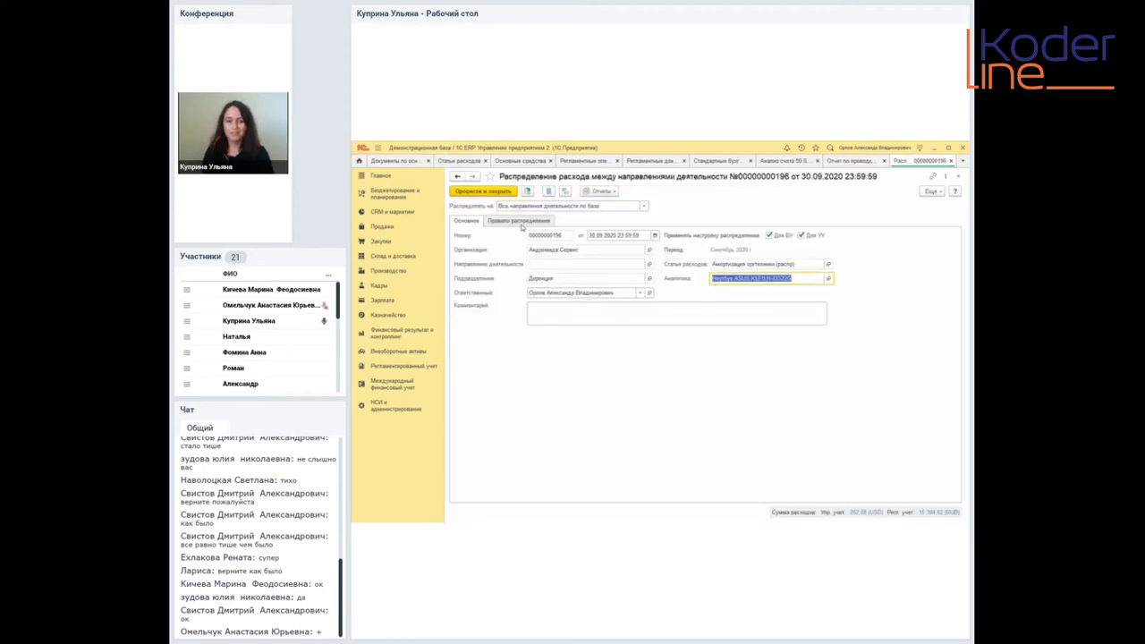
key(Escape)
click(704, 299)
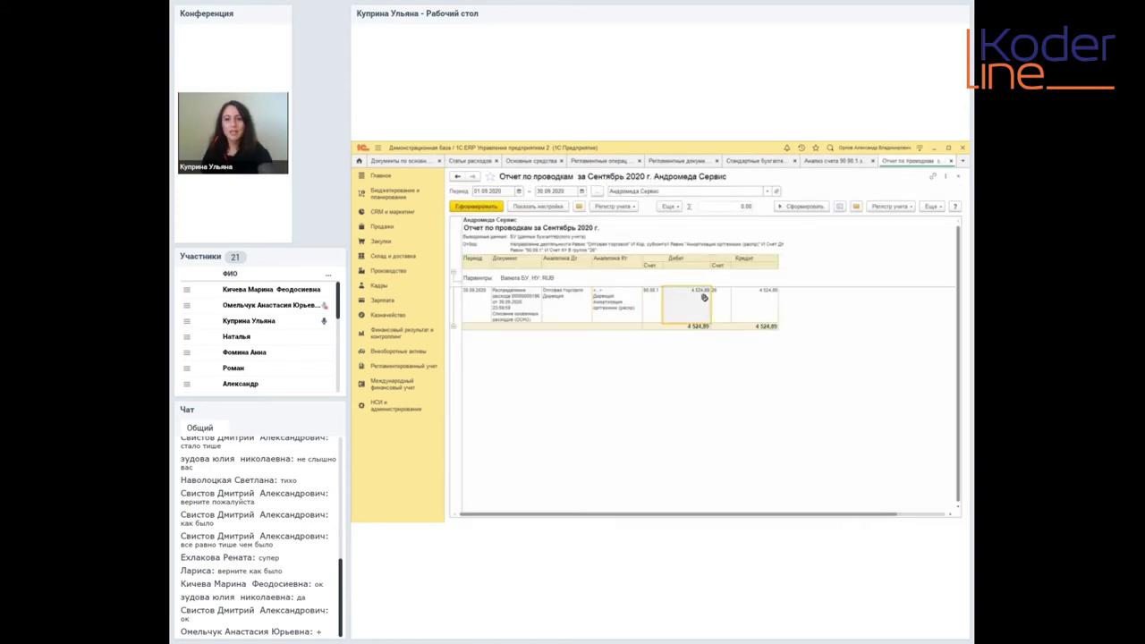
- Close the postings report and examine the Оптовая торговля and Финансовая деятельность rows in the account 90.08.1 analysis
key(Escape)
drag(512, 265, 622, 261)
drag(500, 420, 611, 413)
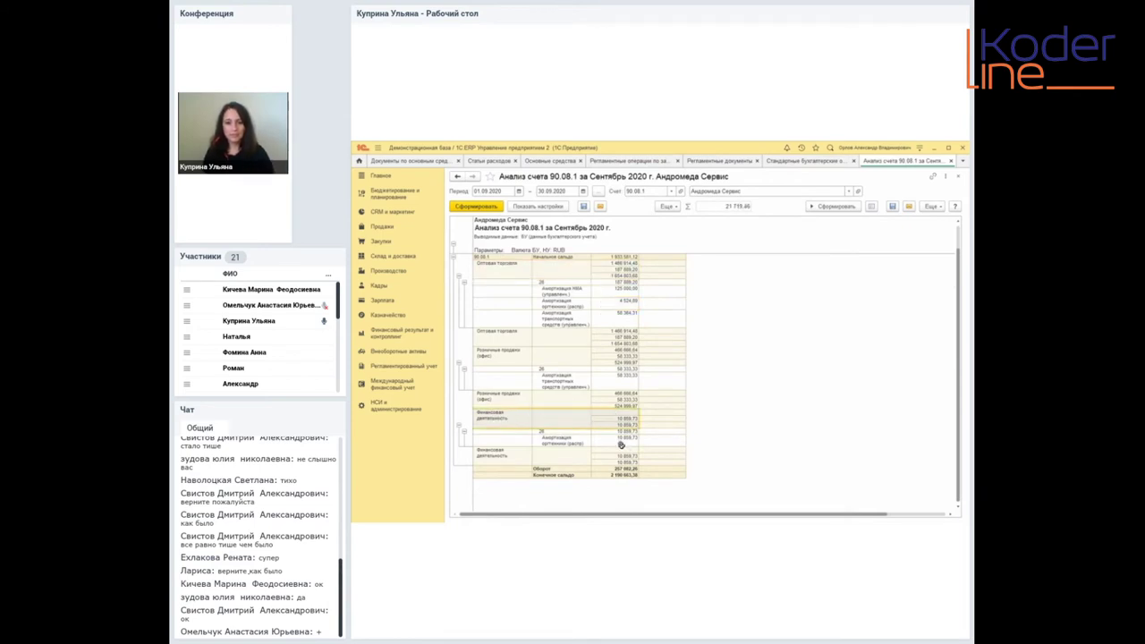
click(621, 445)
click(505, 261)
click(513, 417)
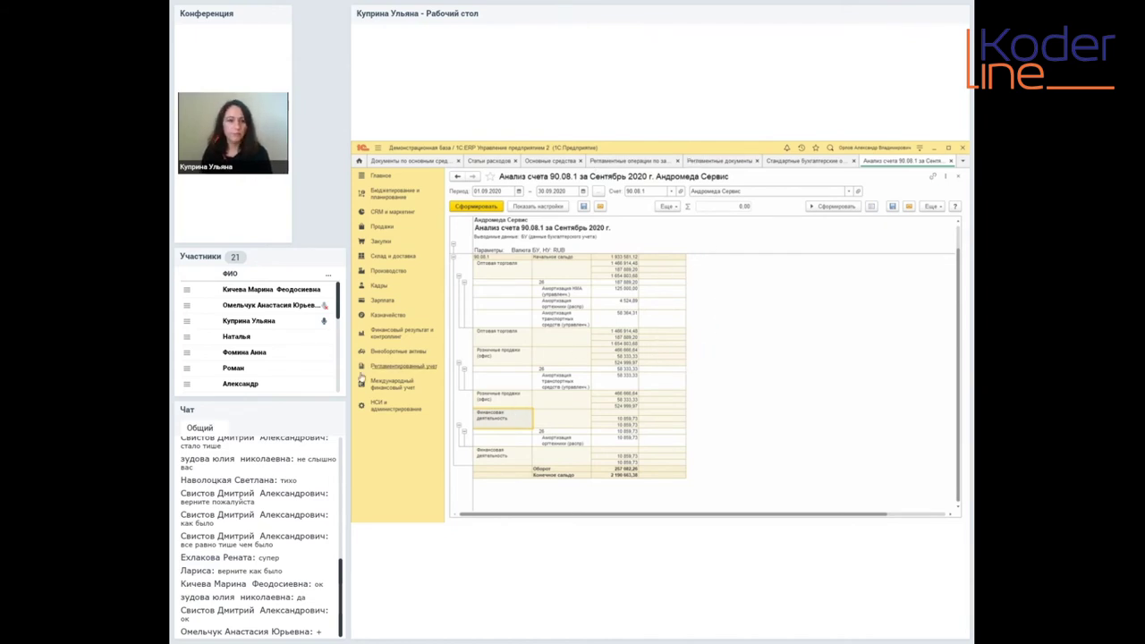
- Generate the standard Оборотно-сальдовая ведомость report for September 2020 for Андромеда Сервис
click(397, 368)
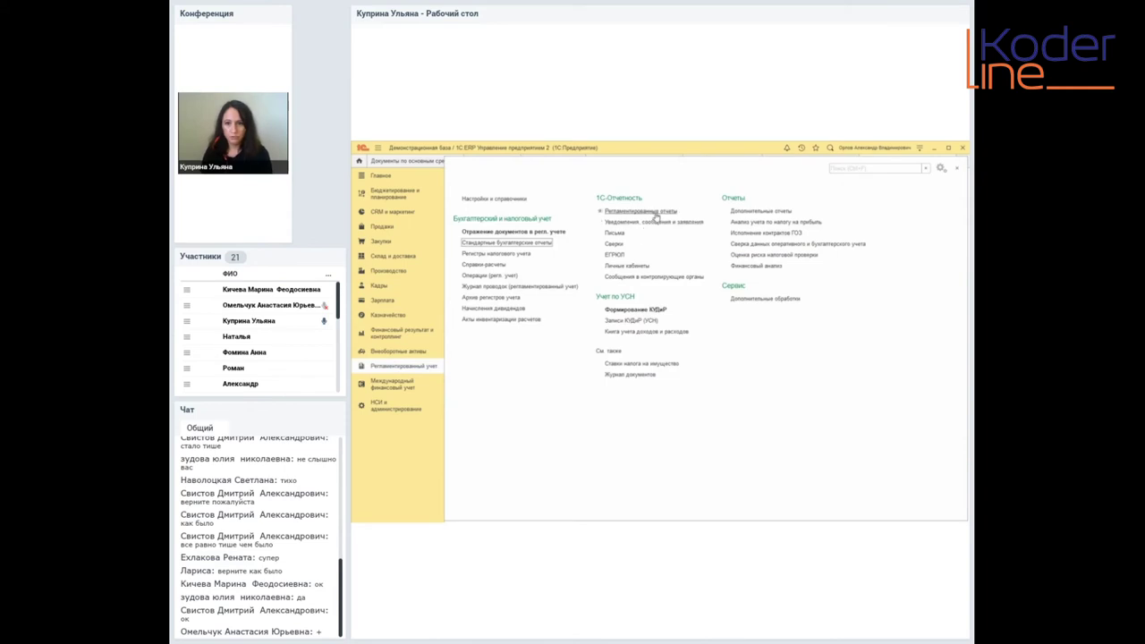
click(549, 242)
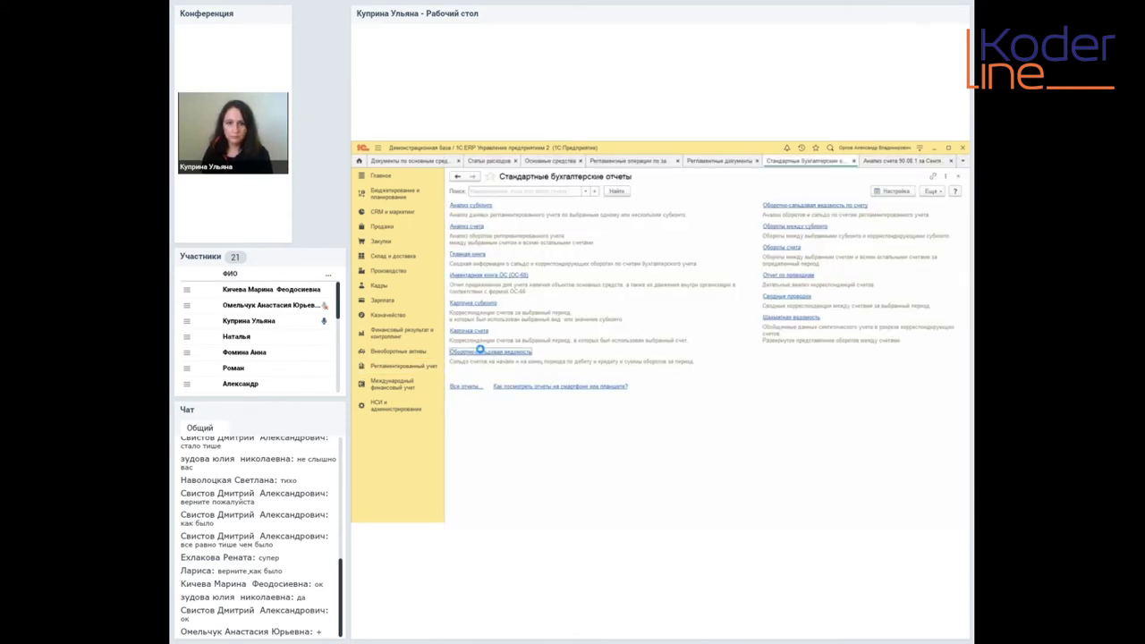
click(482, 354)
click(483, 206)
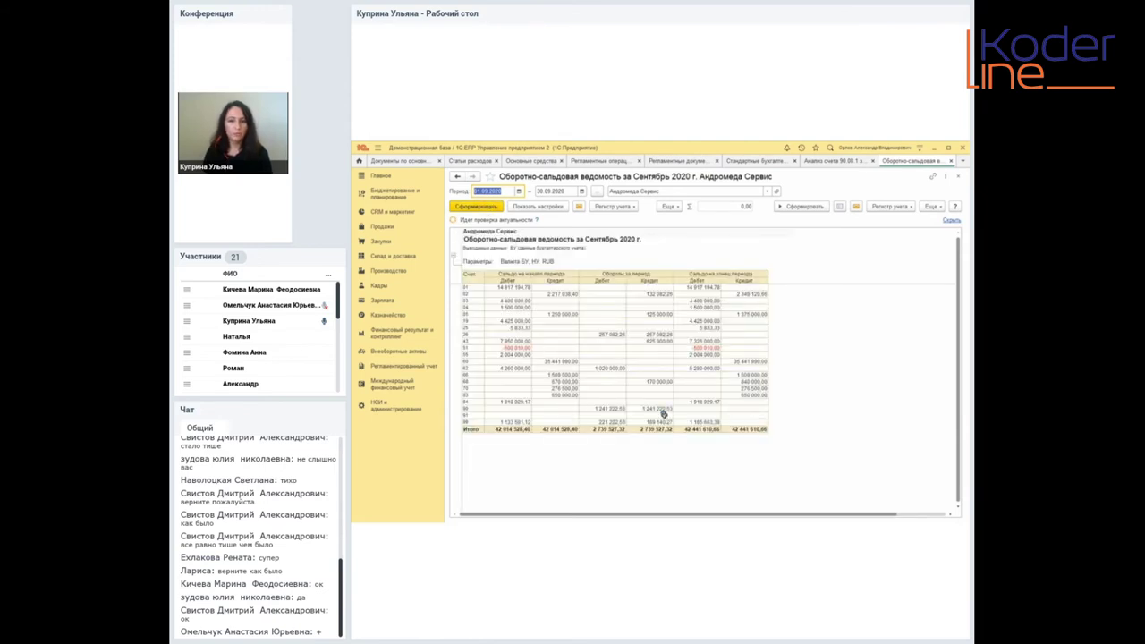
scroll(664, 417, down, 1)
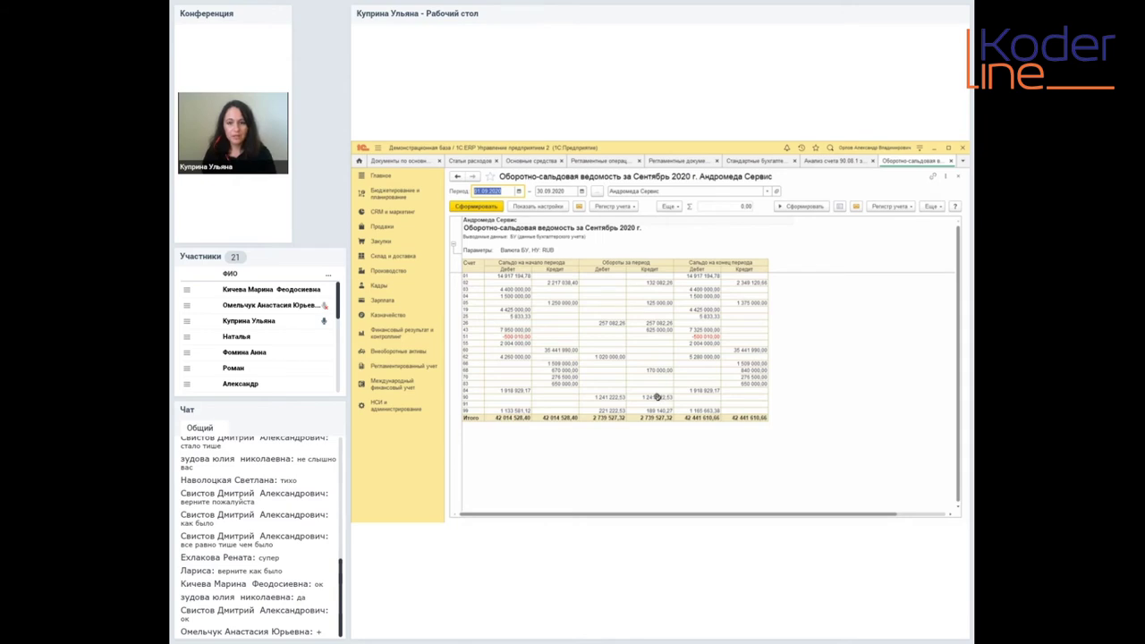
- Drill down to the account 90 turnover balance sheet and regenerate it by subaccount and Направление деятельности, without Подразделение and Номенклатурные группы
right_click(657, 397)
click(666, 411)
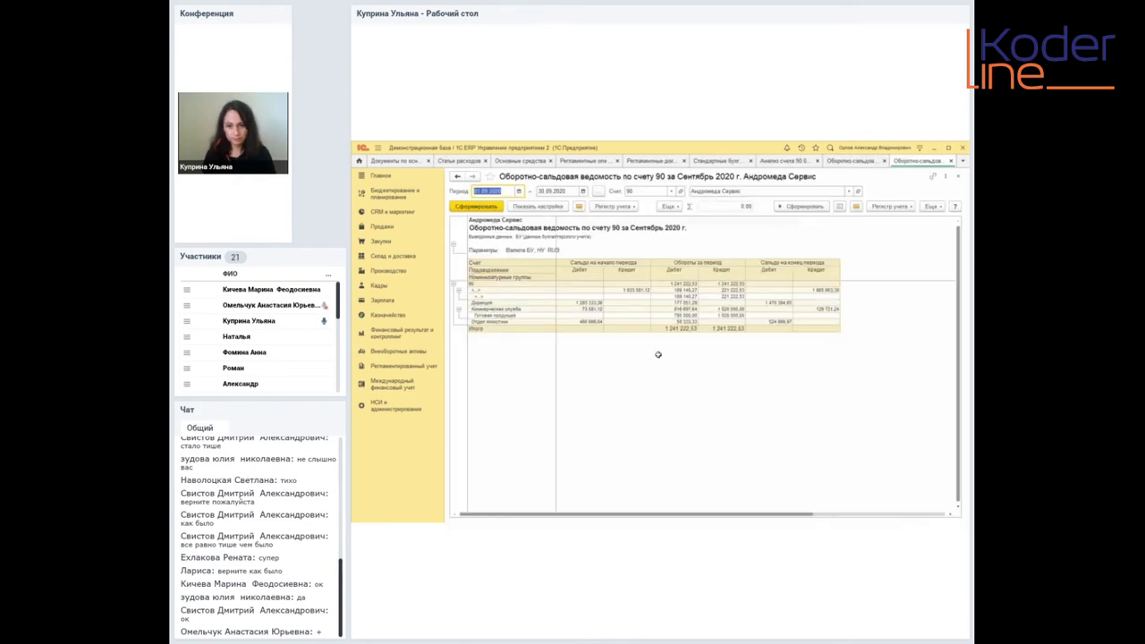
click(544, 209)
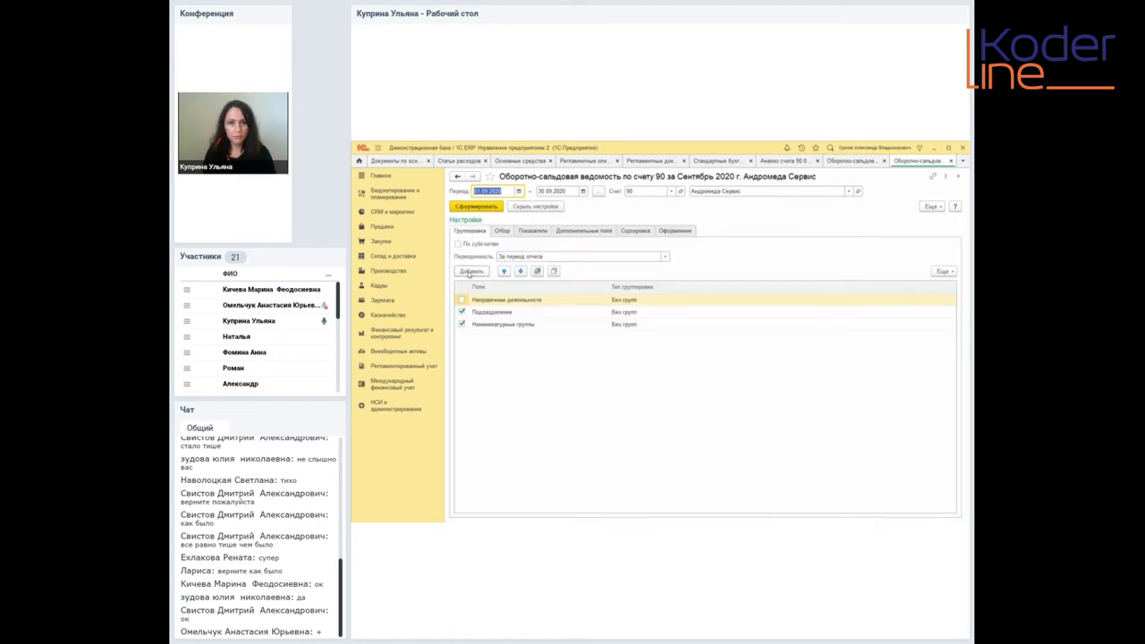
click(461, 300)
click(462, 312)
click(462, 324)
click(485, 206)
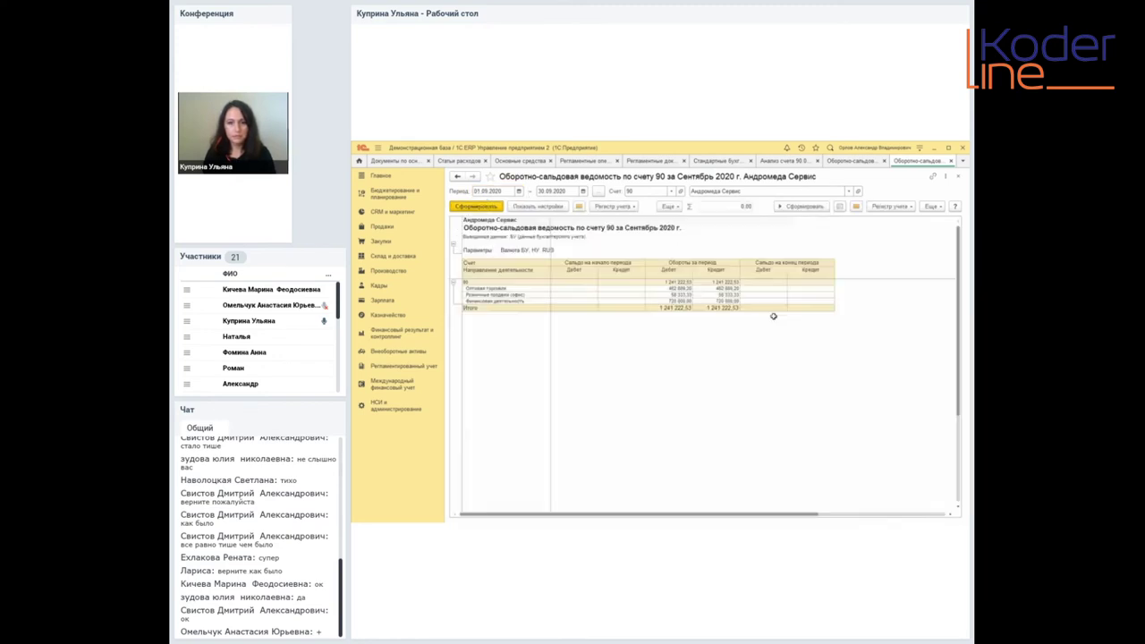
click(554, 208)
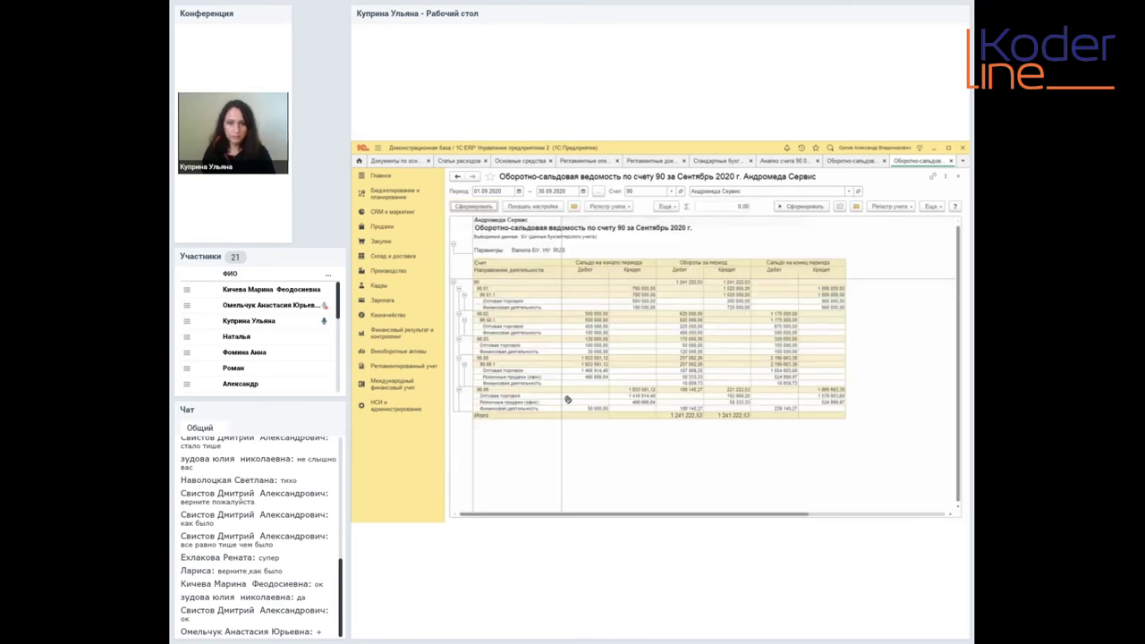
- Examine the 90.01.1 rows for Оптовая торговля and Финансовая деятельность, including their period credit turnovers
click(747, 301)
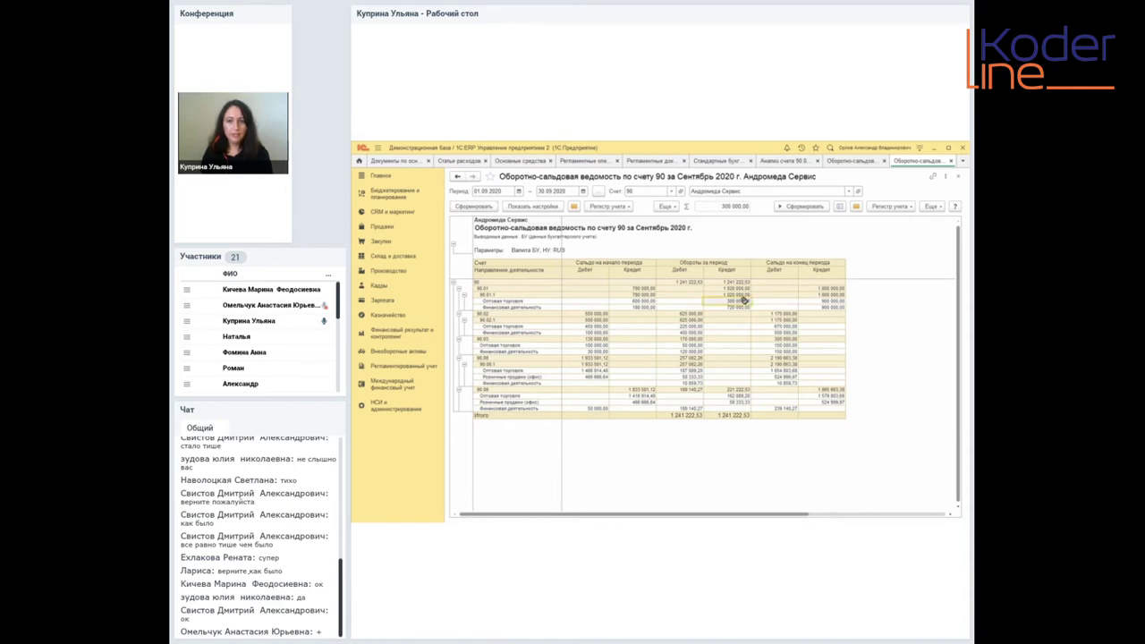
click(561, 299)
drag(561, 299, 748, 300)
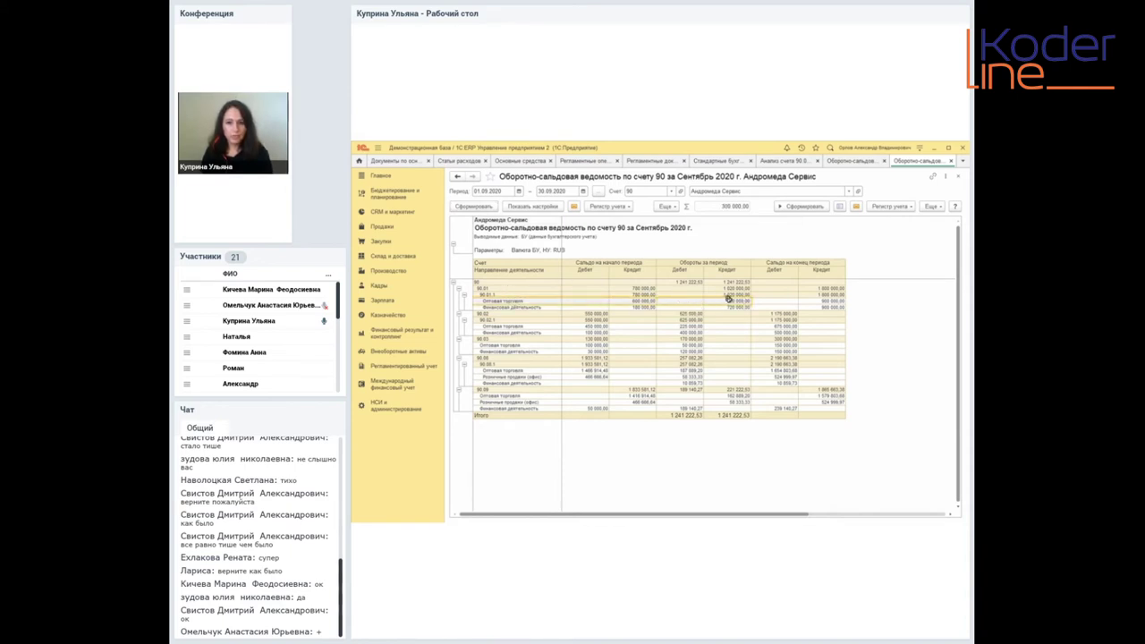
click(544, 308)
drag(544, 308, 712, 308)
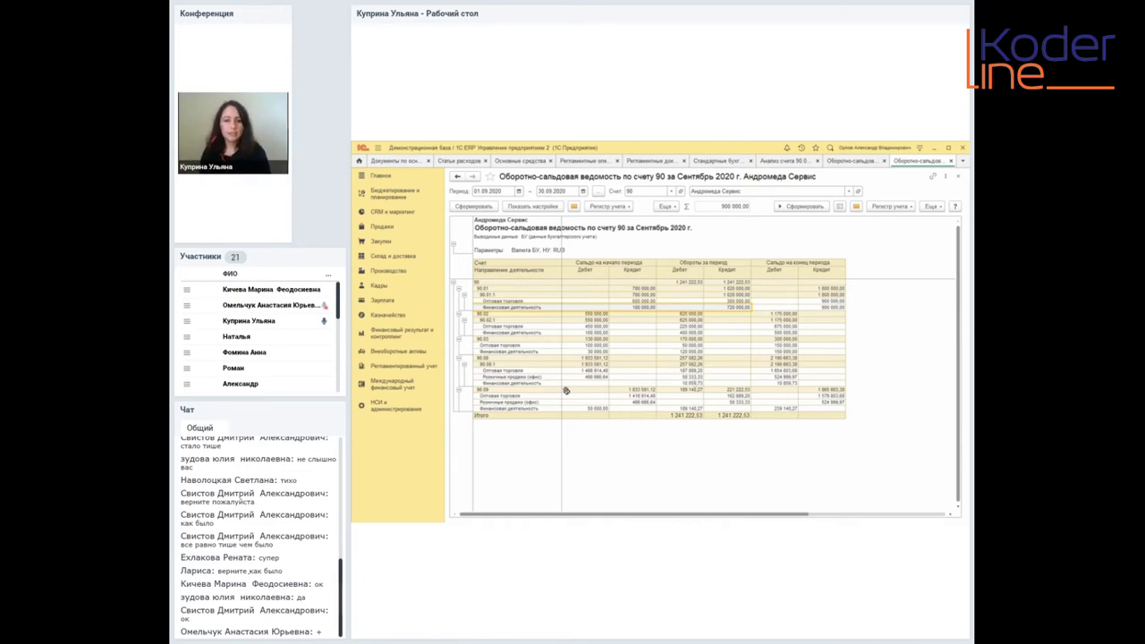
- Compare the period revenue by business line on 90.01.1 with the Розничные продажи (офис) and Финансовая деятельность expenses on 90.08.1
click(702, 383)
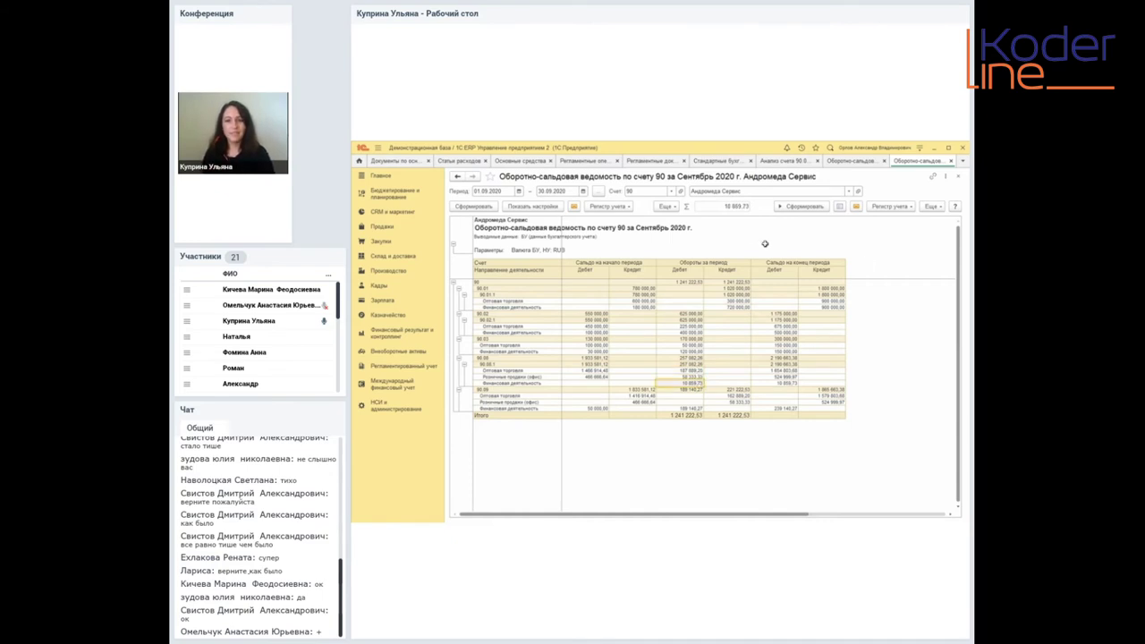
click(745, 303)
click(739, 307)
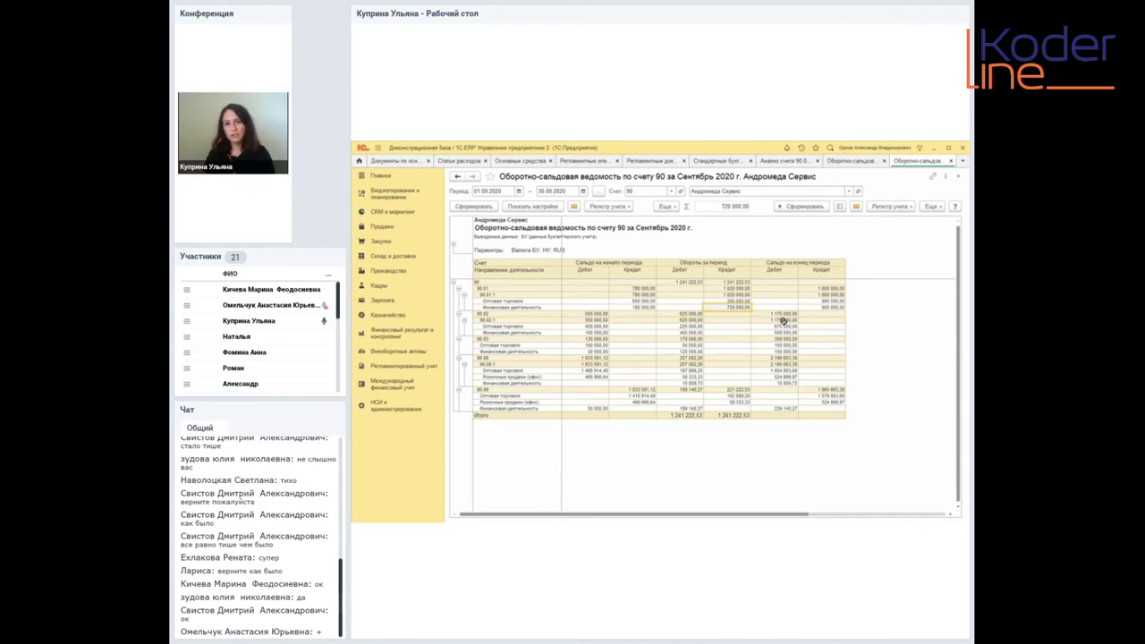
click(698, 385)
click(699, 378)
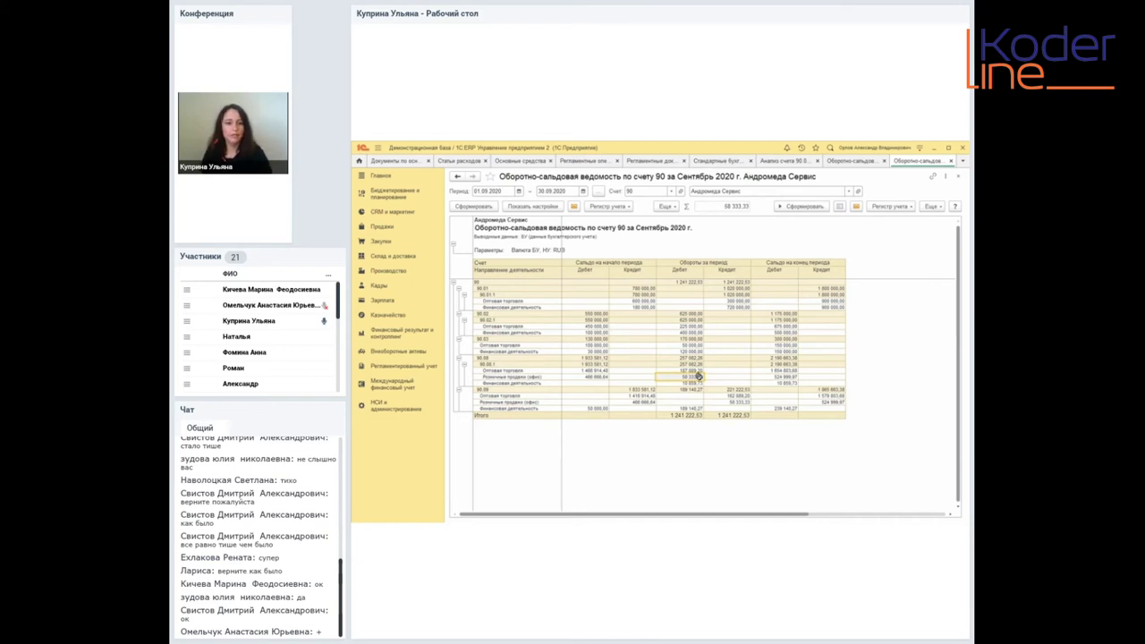
click(693, 384)
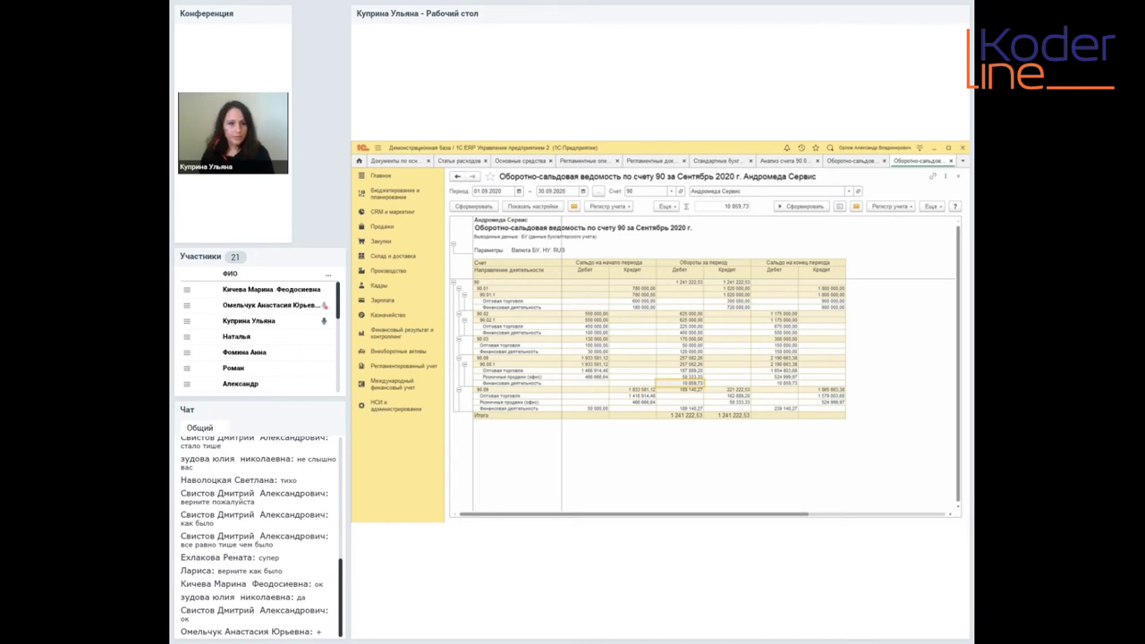
- Switch to the webinar window, show Презентация к вебинару ОС в ЕРП.pptx and advance from the Начисление амортизации slide
key(alt+Tab)
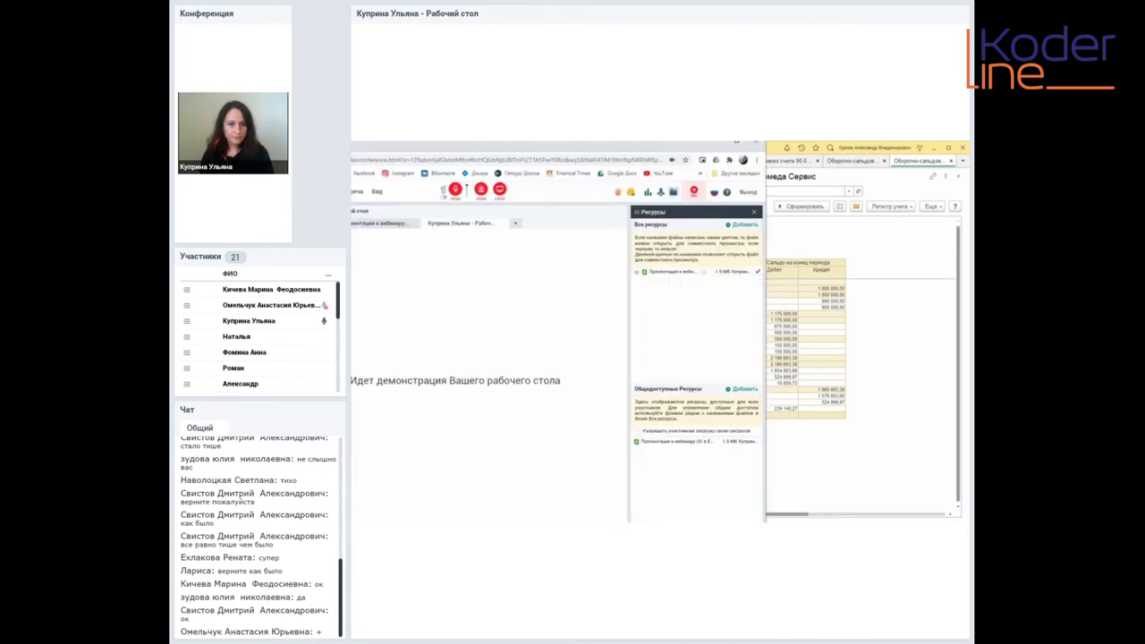
click(376, 230)
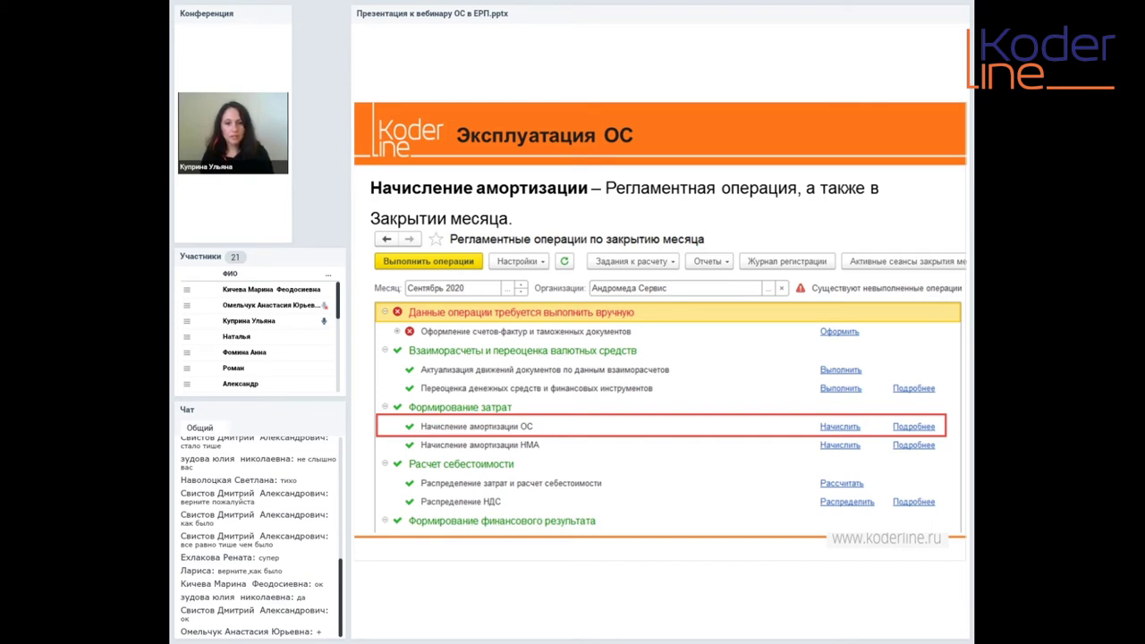
key(Right)
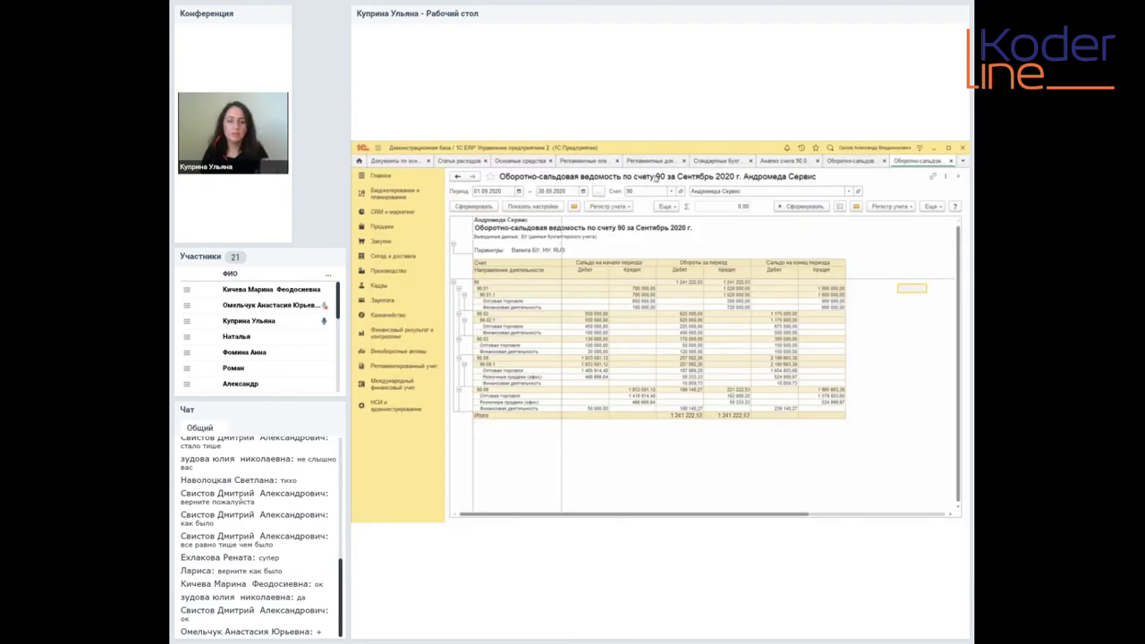
- Return to 1C:ERP, view the depreciation documents for fixed assets and look over the Ремонты commands in the Производство section
click(405, 163)
click(711, 436)
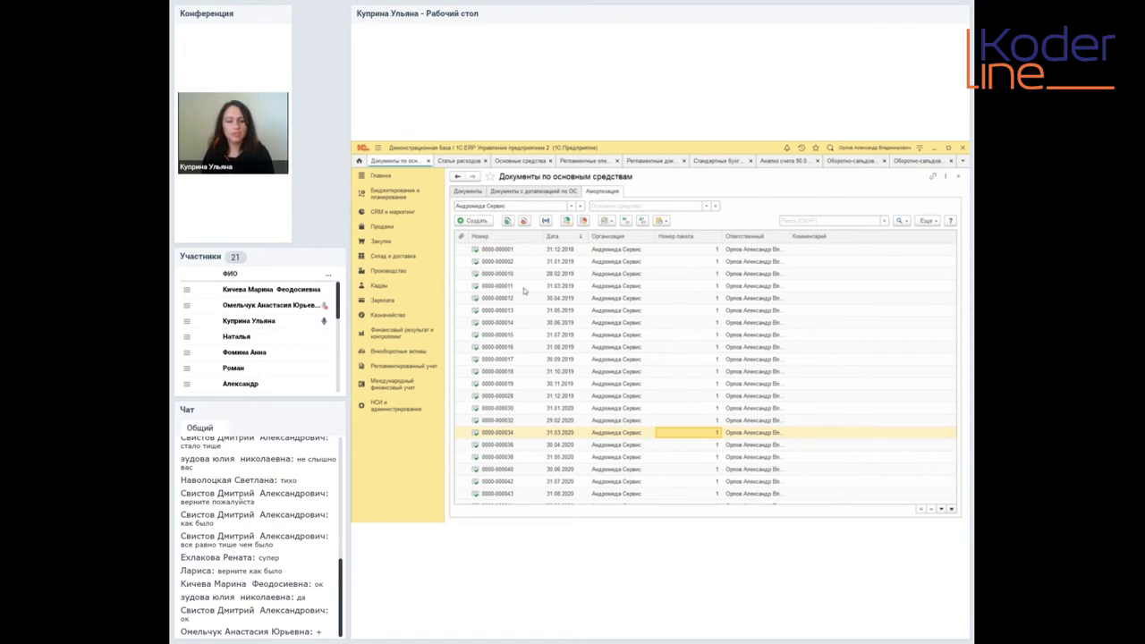
click(399, 277)
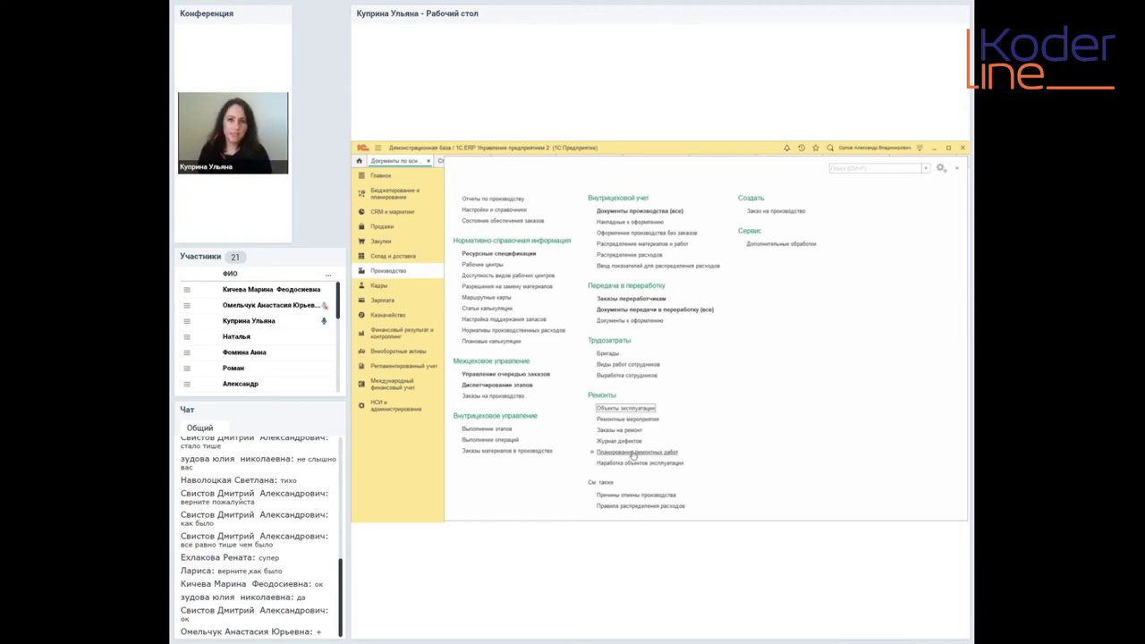
- Open the Модернизация ОС document dated 31.08.2019 from the Документы по ОС journal of the Внеоборотные активы section
click(391, 352)
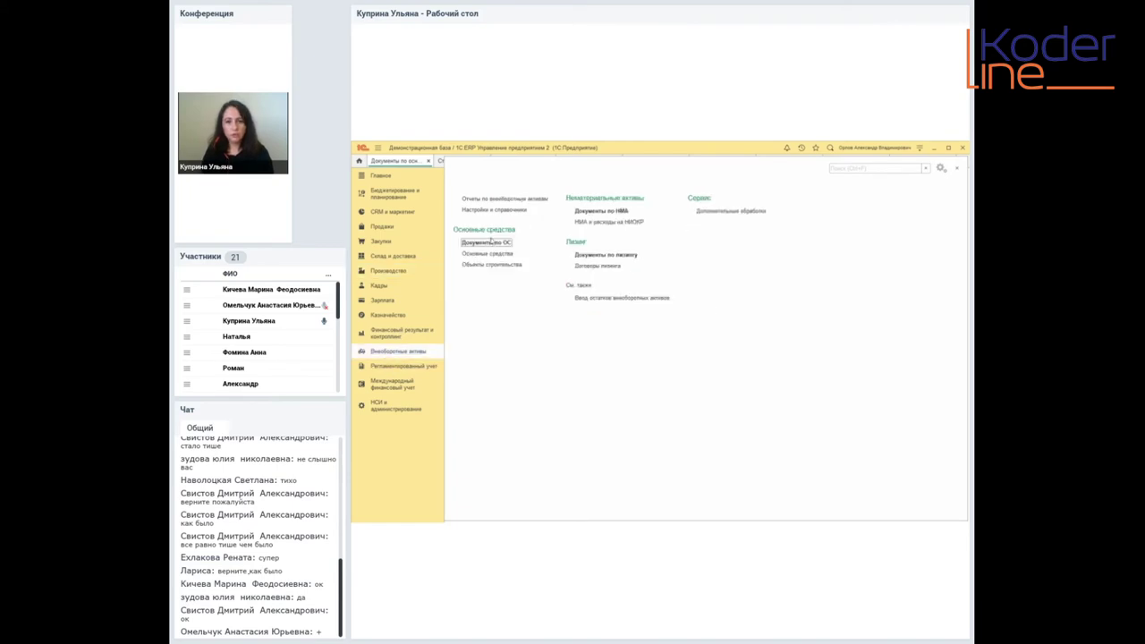
click(486, 242)
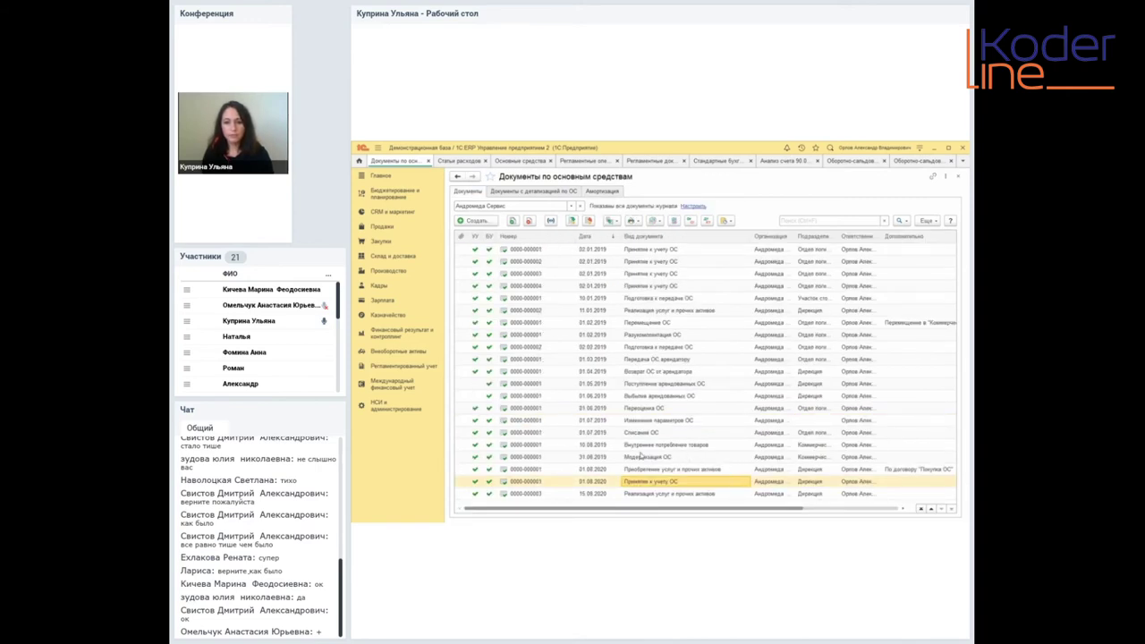
click(657, 457)
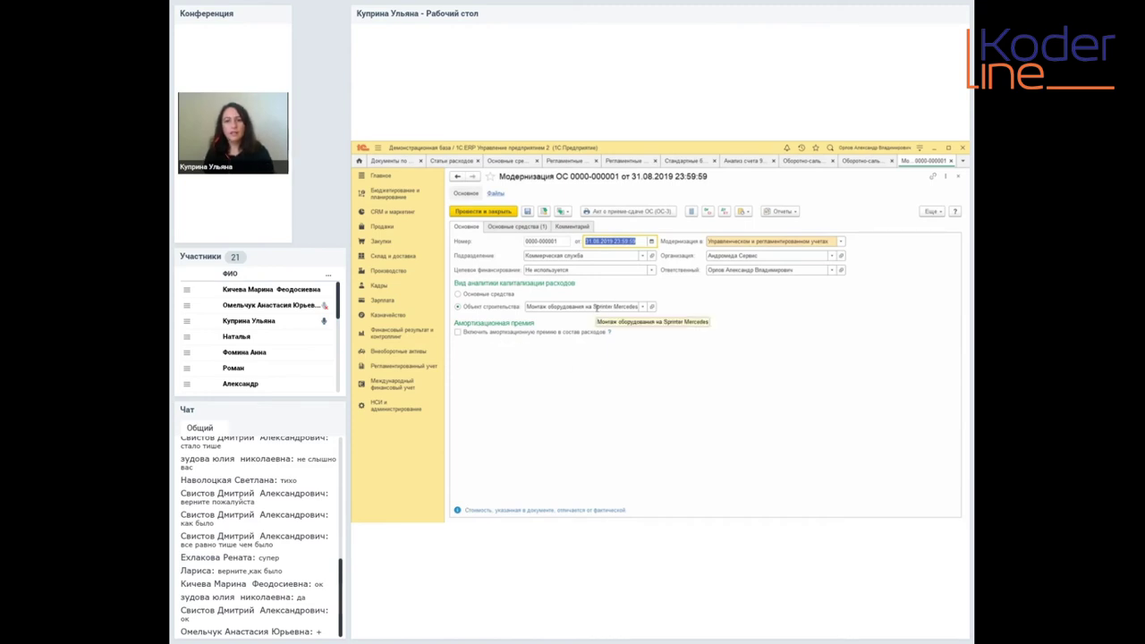
- Widen the Основное средство column in the modernization document's asset list to read the asset's full name
click(536, 229)
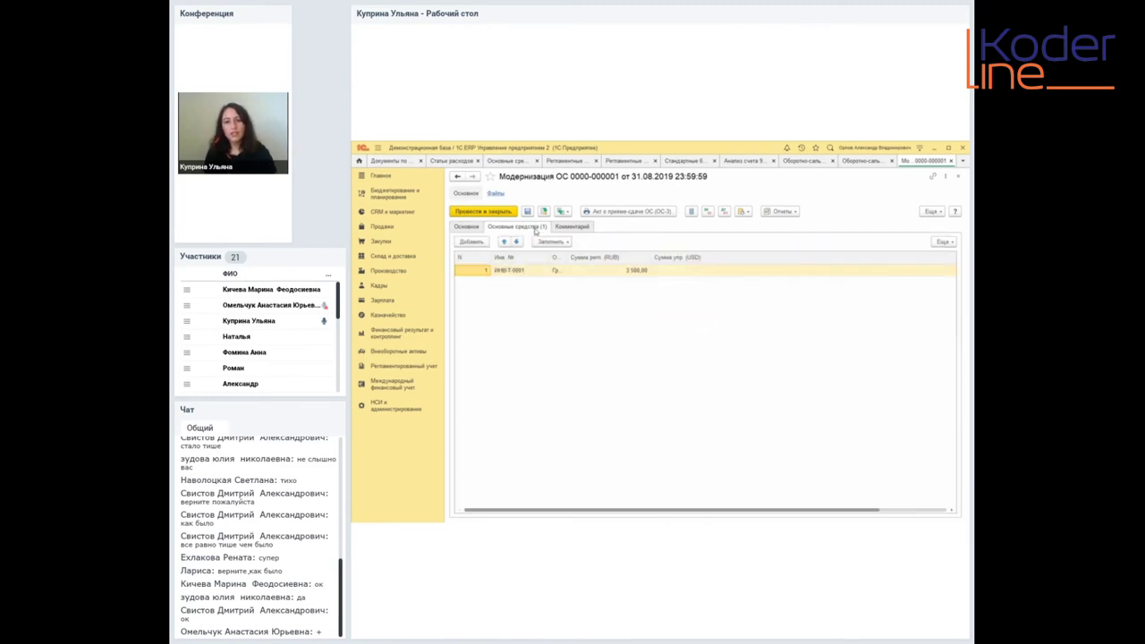
drag(567, 258, 671, 263)
click(590, 274)
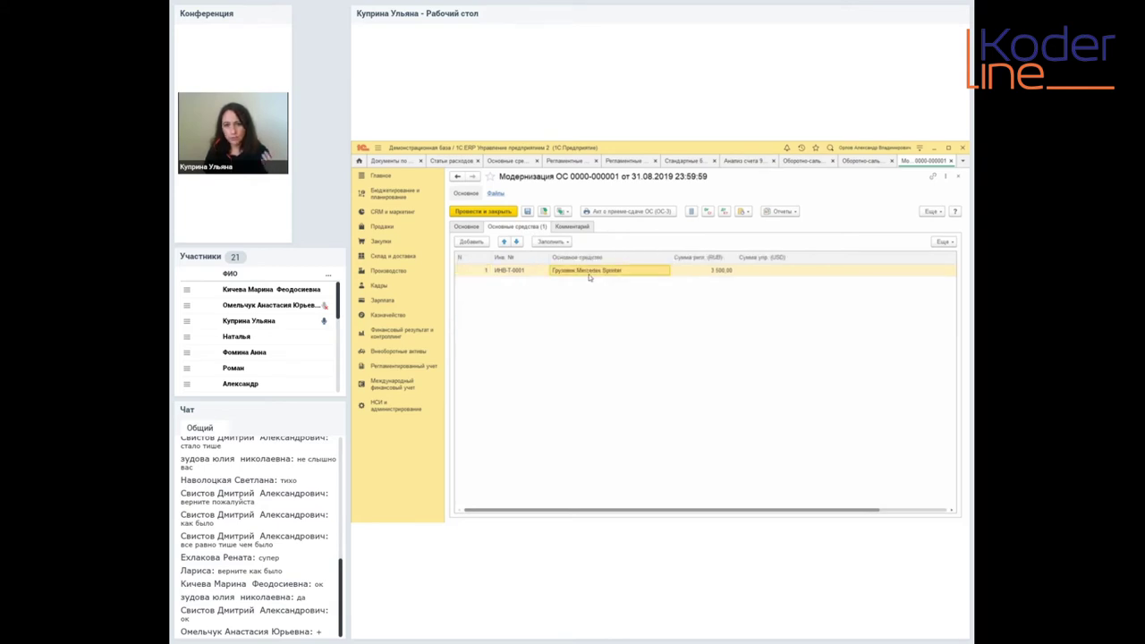
- View the card of the construction object Монтаж оборудования на Sprinter Mercedes from the document's main details, then close it
click(465, 227)
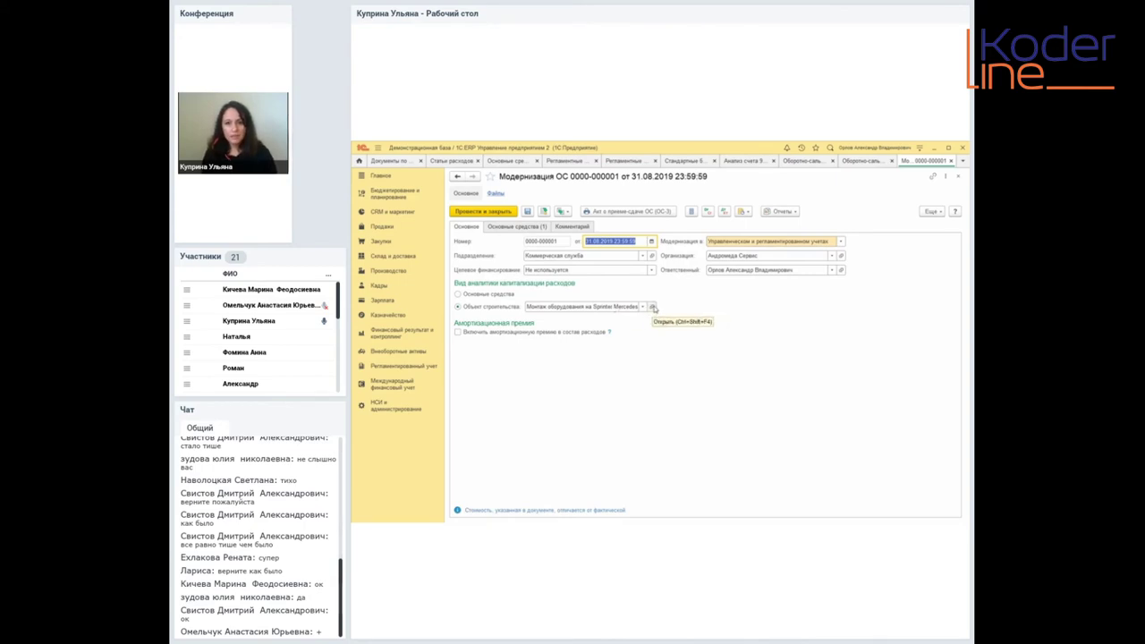
click(654, 308)
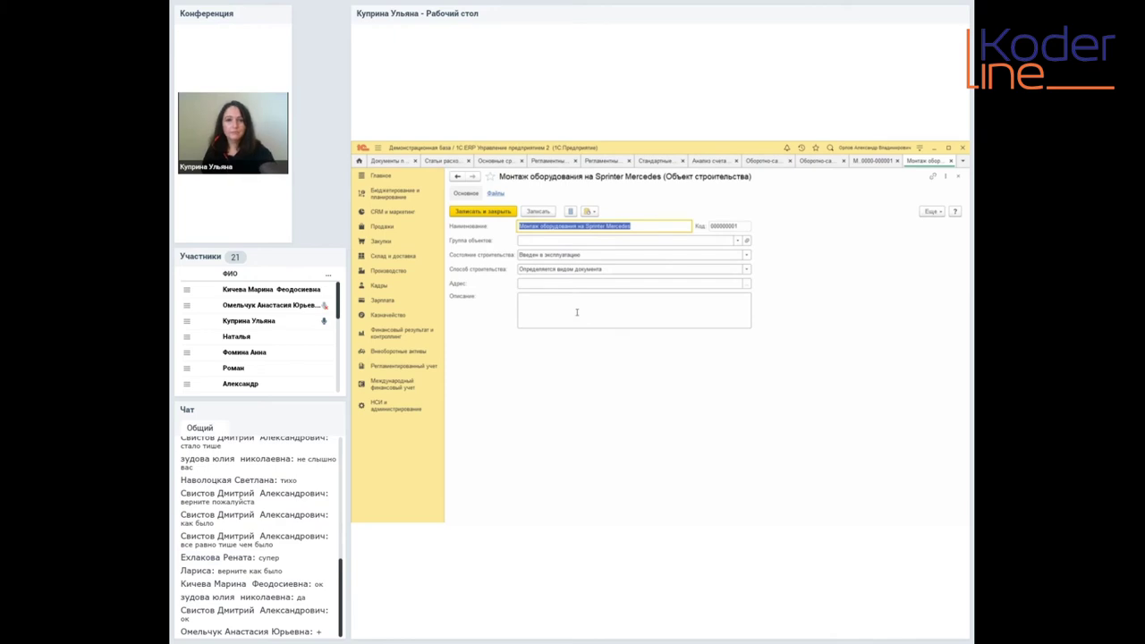
key(Escape)
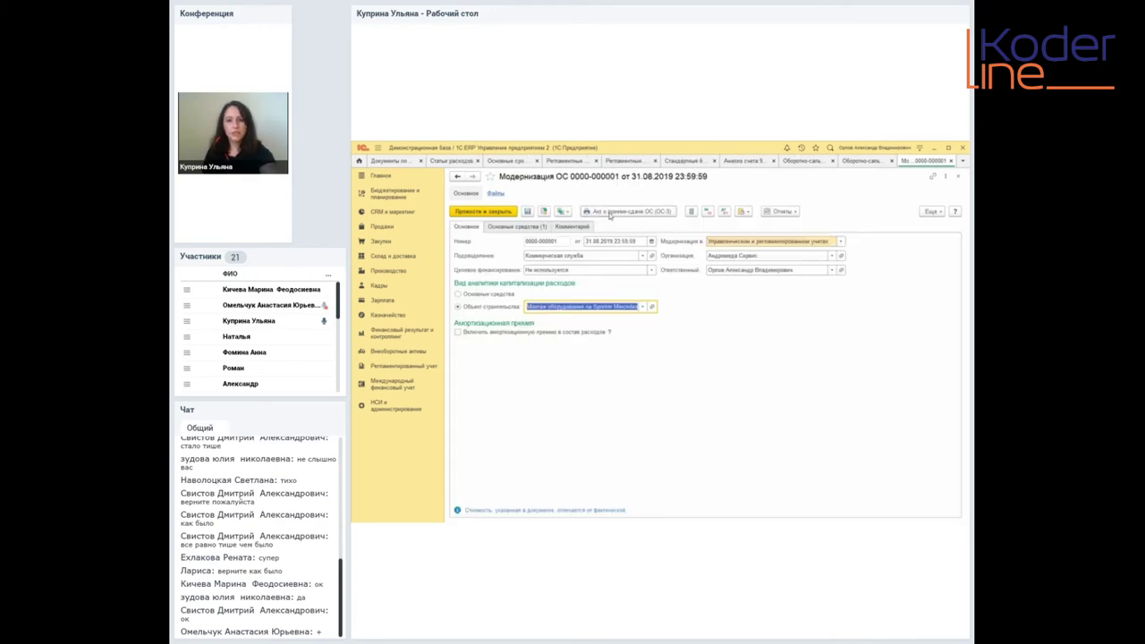
- Review the debit and credit accounts and departments in the modernization document's regulated accounting postings, then close them
click(724, 211)
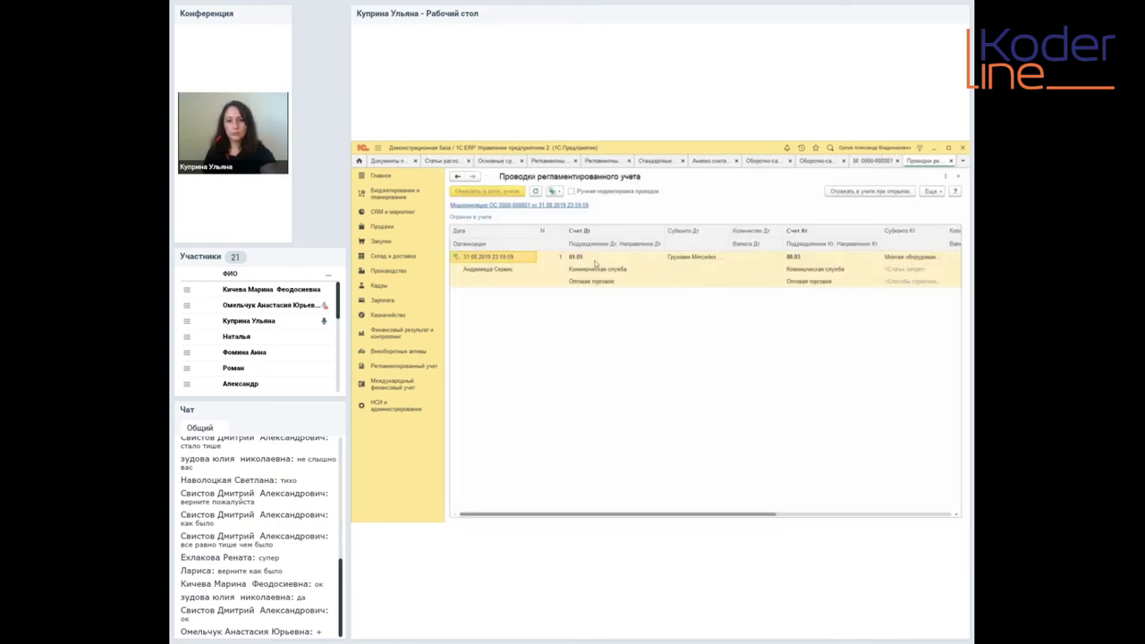
click(817, 270)
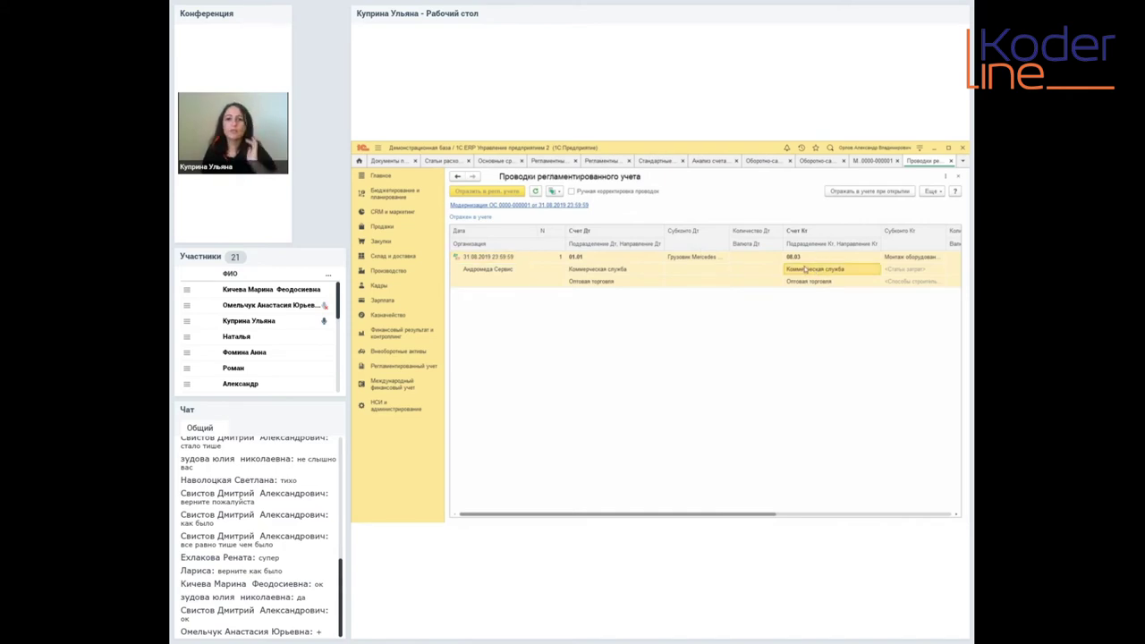
click(599, 271)
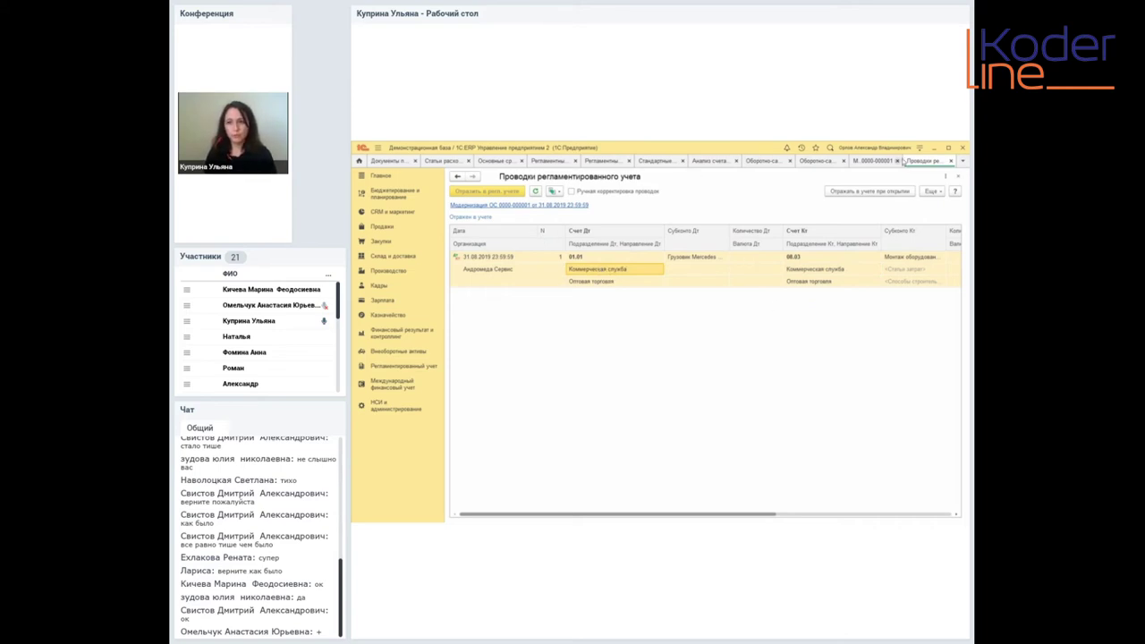
click(951, 160)
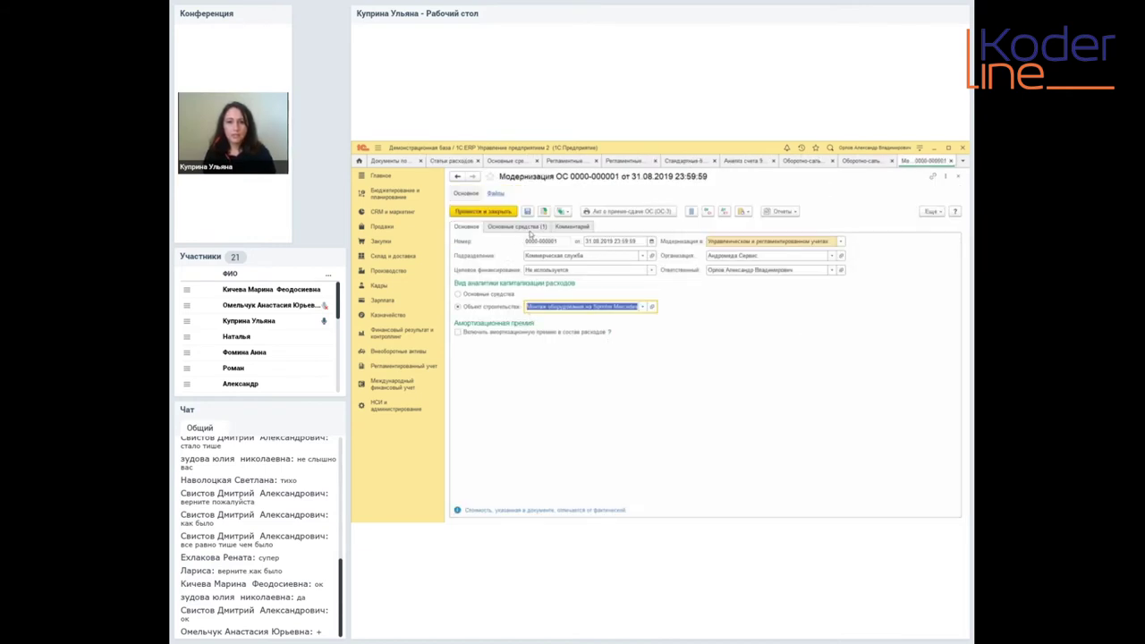
- Look through the modernization document's asset list and comment, then return to its main details
click(527, 227)
click(573, 227)
click(517, 228)
click(467, 227)
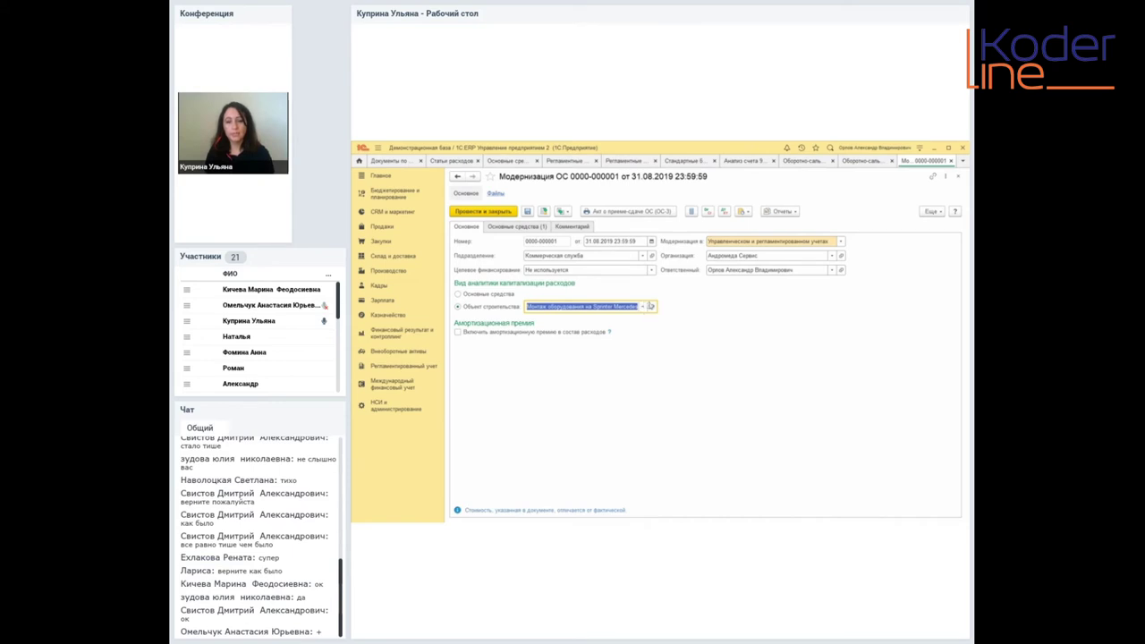
- Reopen the card of the modernization's construction object, then close both the card and the modernization document
click(651, 306)
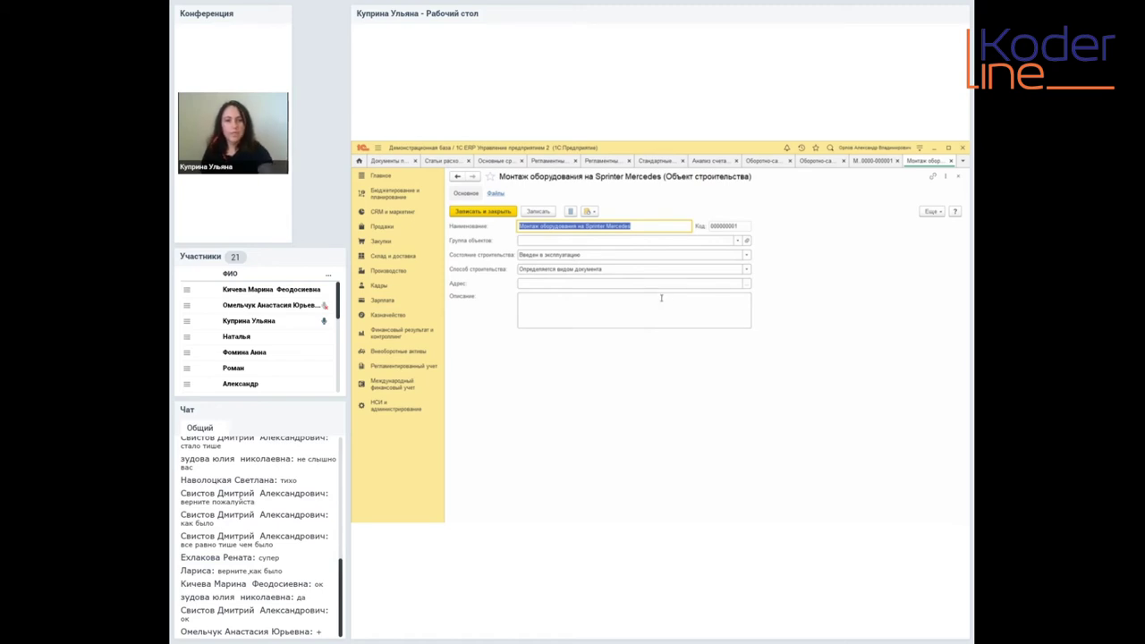
key(ctrl+Return)
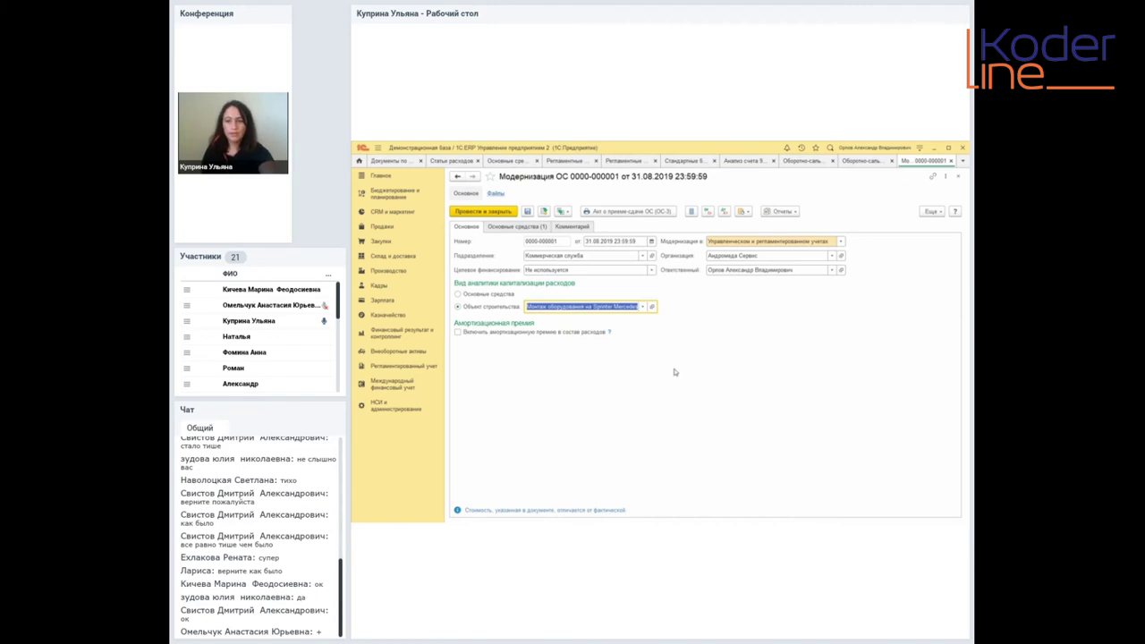
key(Escape)
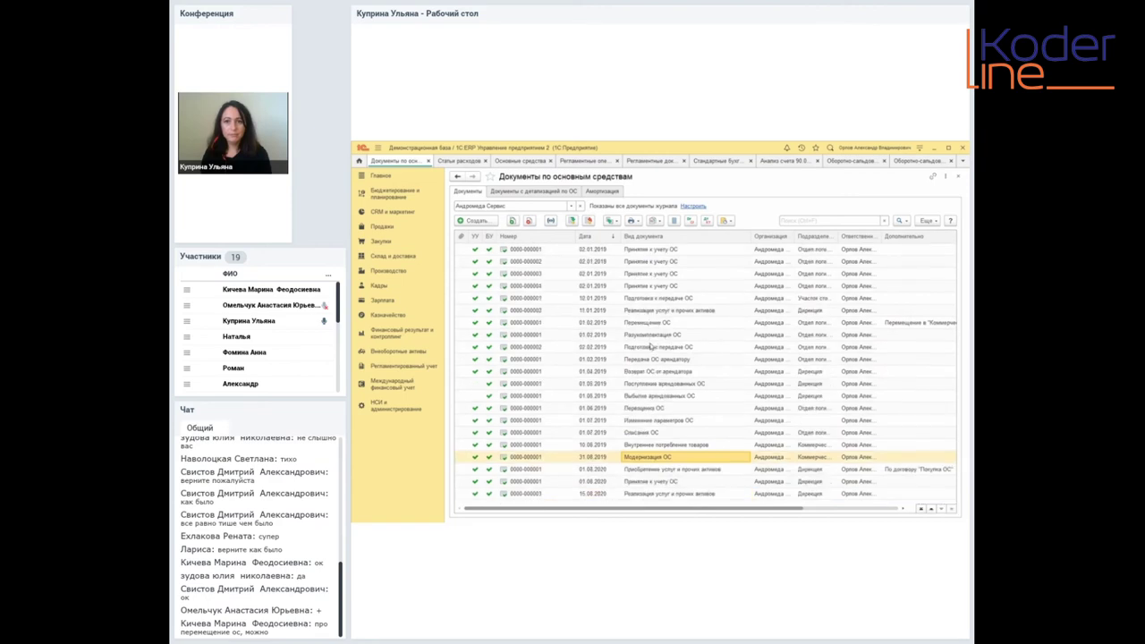
- Create a new Перемещение ОС document in the fixed asset documents journal using the plain Перемещение ОС operation
click(473, 221)
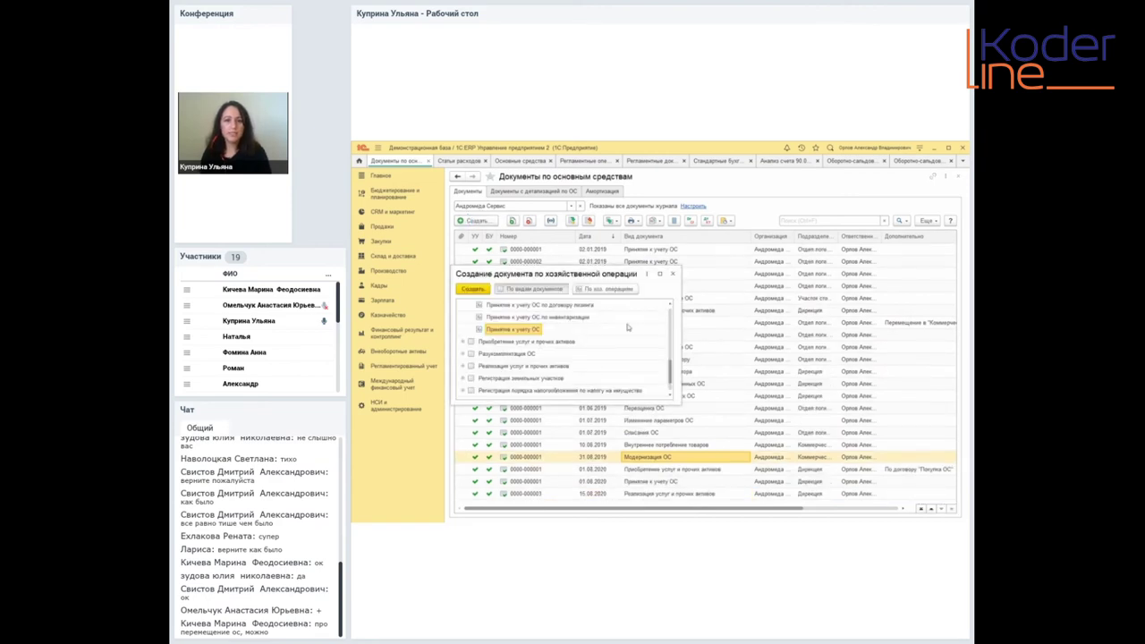
scroll(562, 350, up, 3)
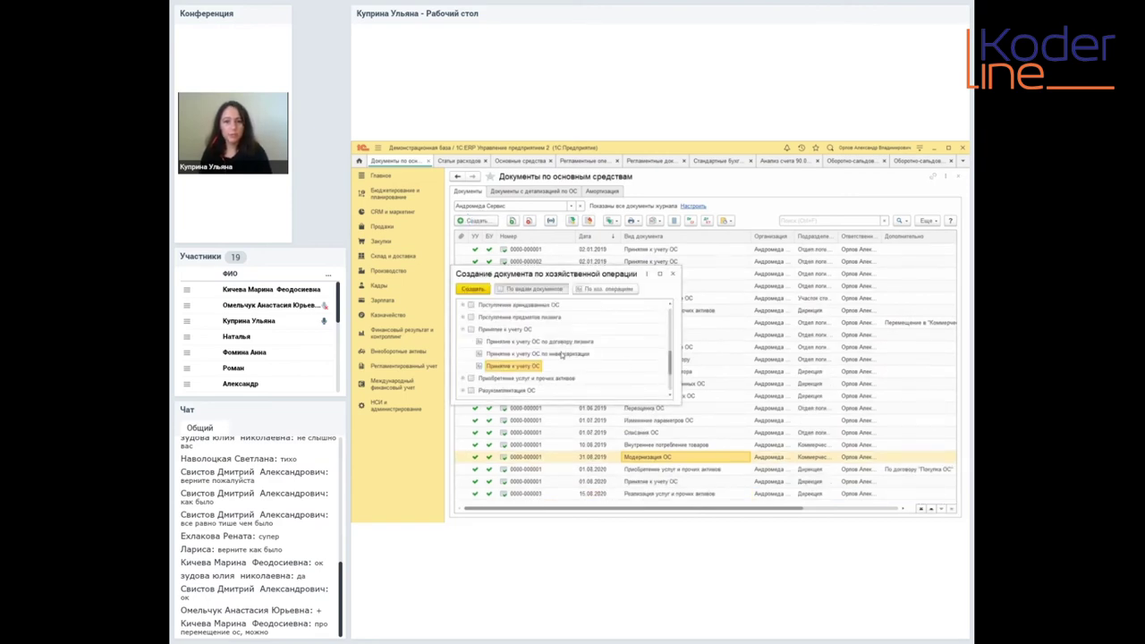
click(464, 342)
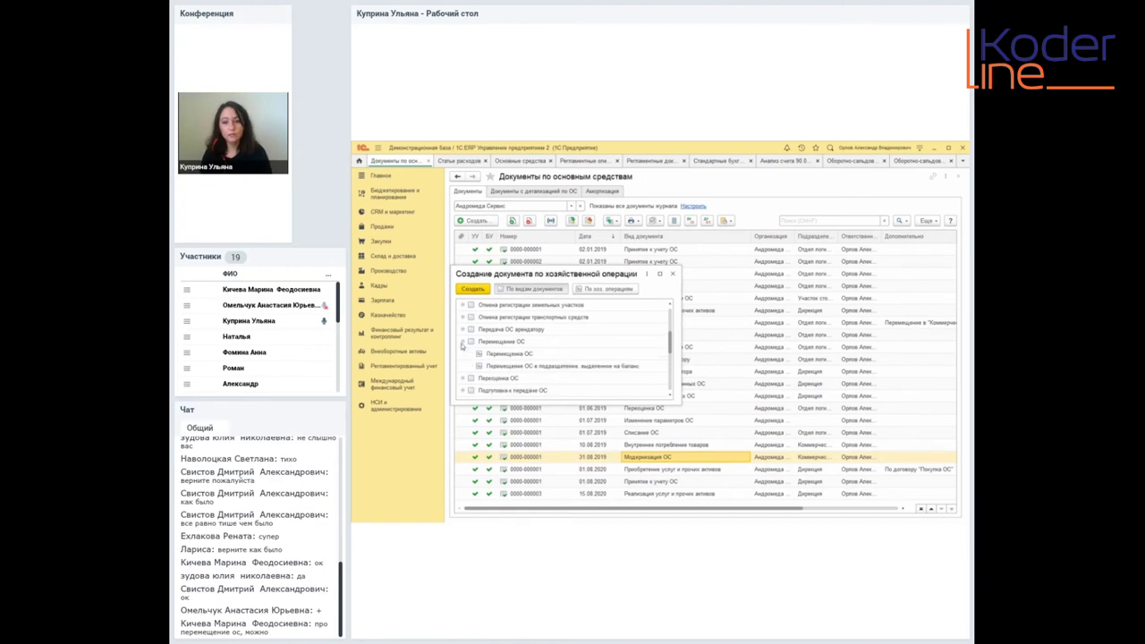
click(511, 355)
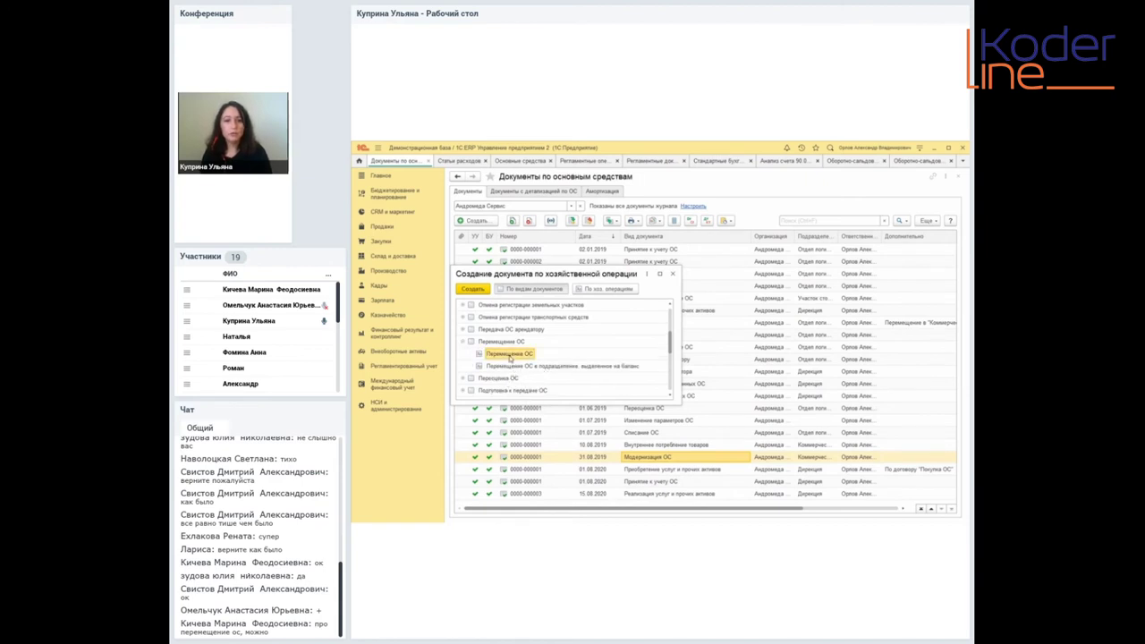
click(523, 368)
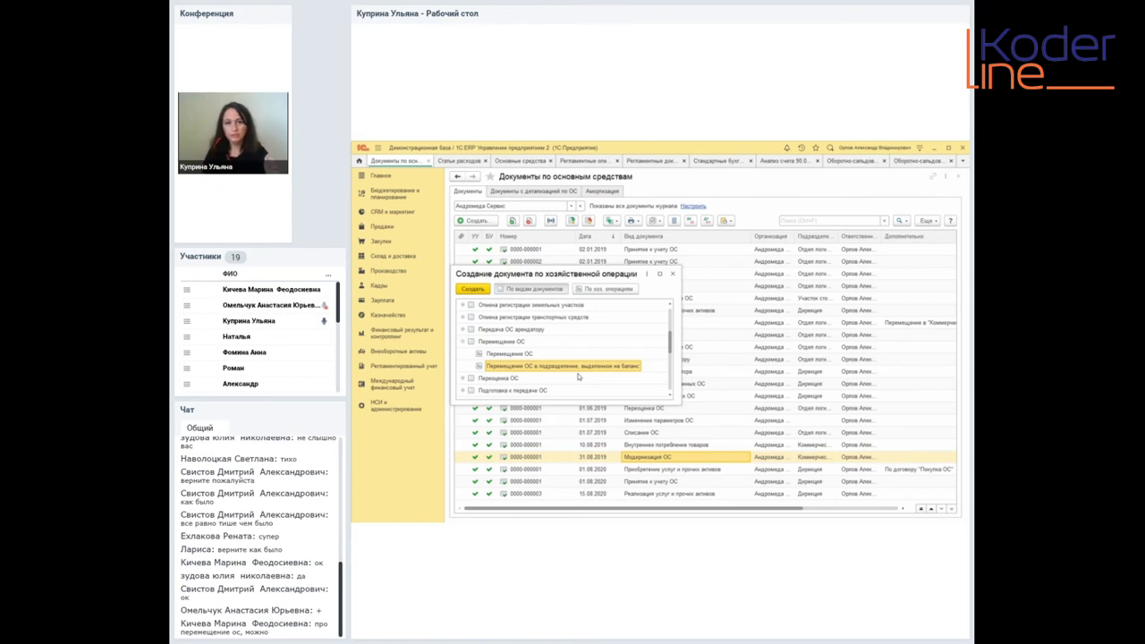
click(528, 354)
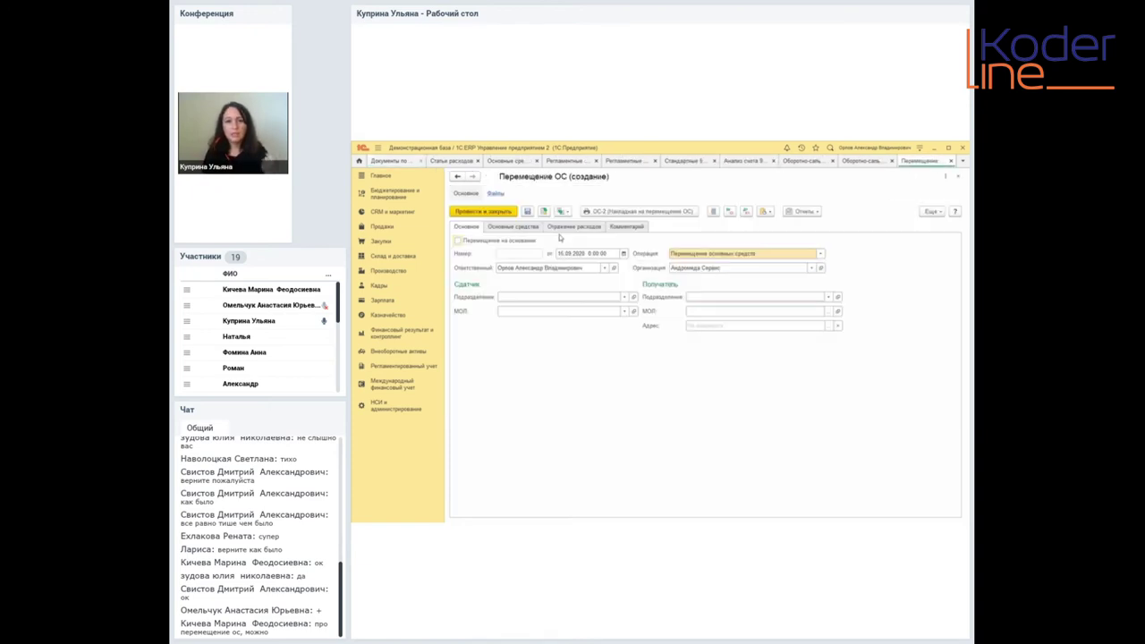
- Check the operation Перемещение ОС в подразделение, выделенное на баланс among the journal's new document types, then return to the new transfer document
click(408, 163)
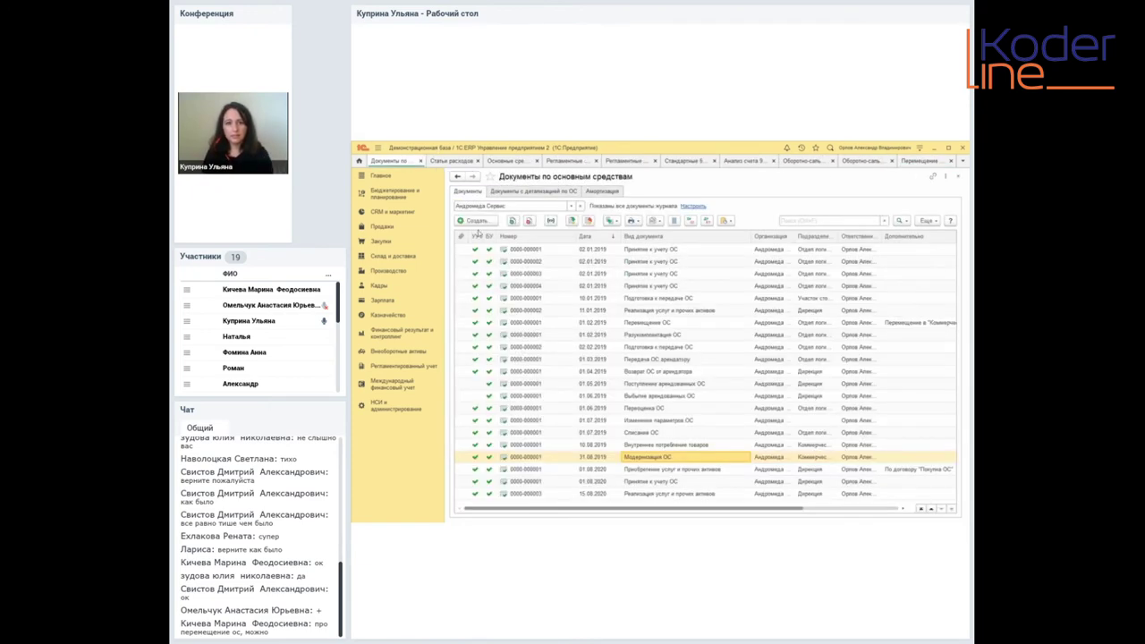
click(474, 220)
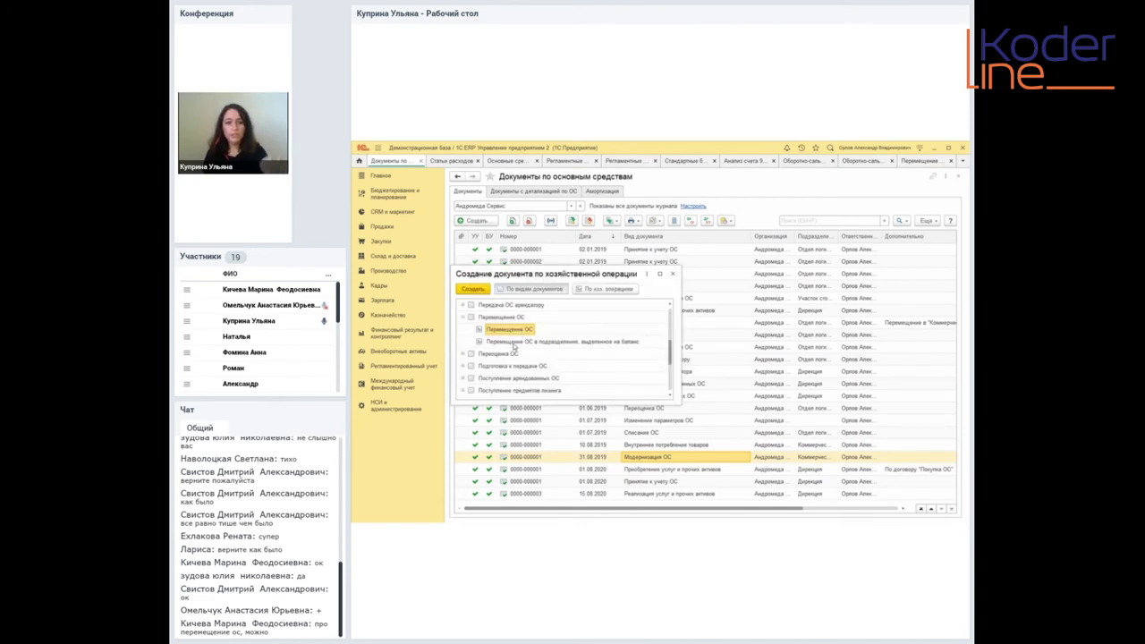
click(513, 344)
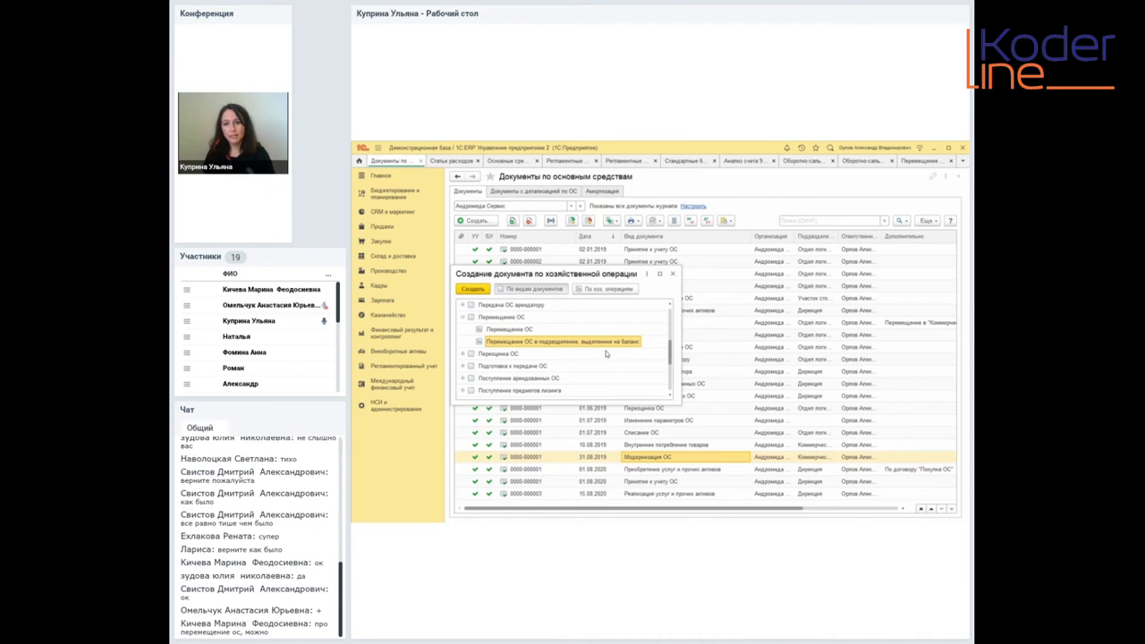
click(922, 163)
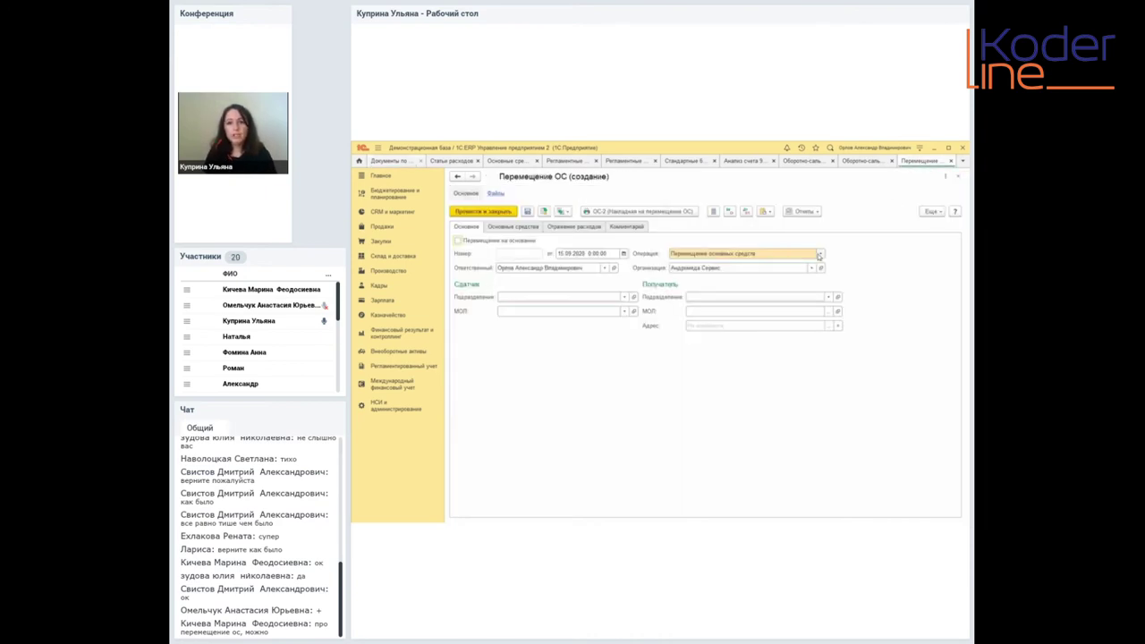
- Look at the inventory documents offered as the transfer's basis and the available operation types, keeping Перемещение основных средств
click(459, 242)
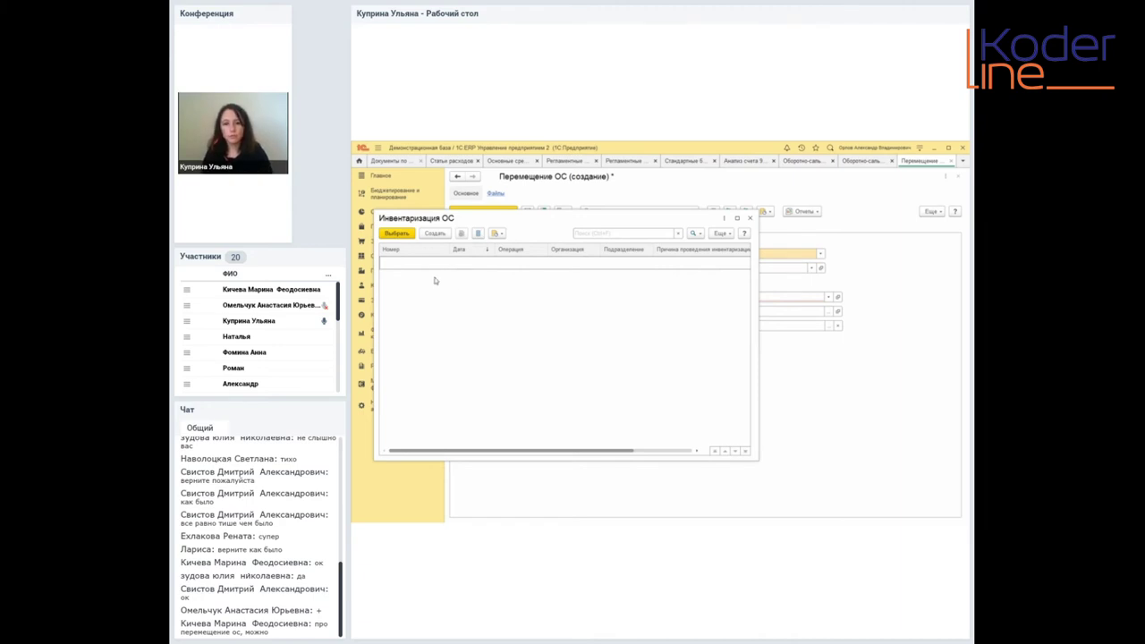
click(750, 220)
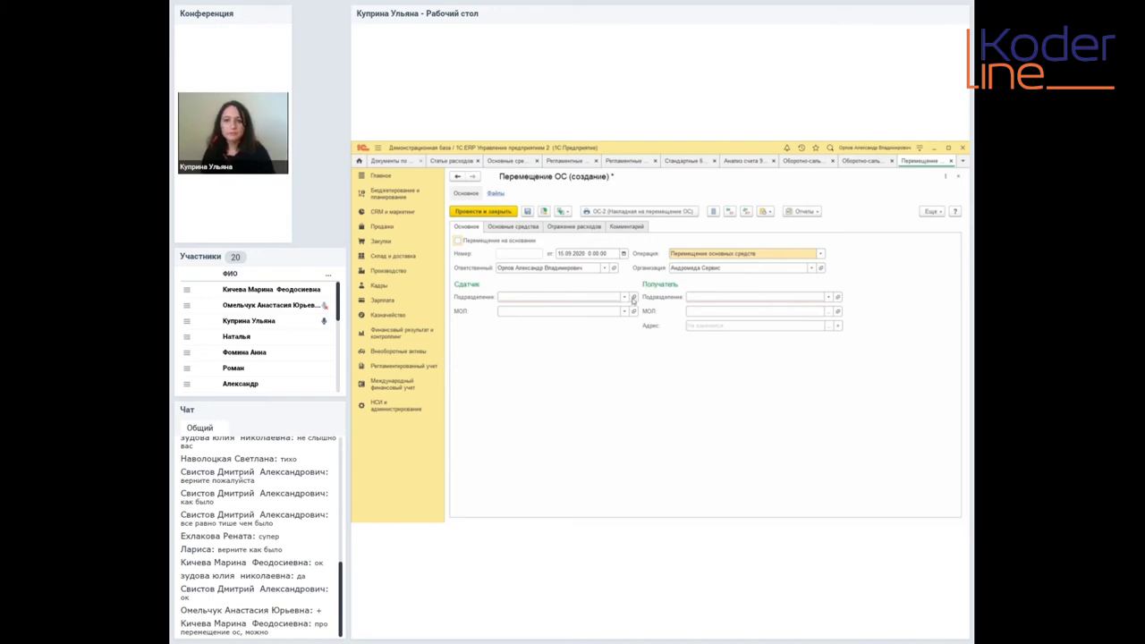
click(818, 256)
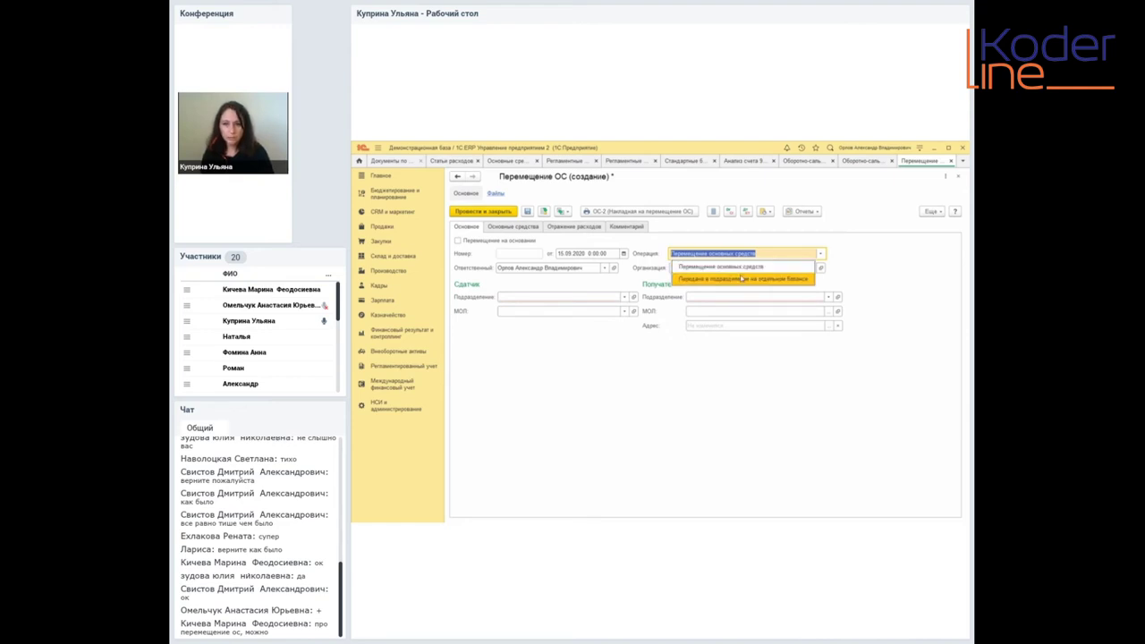
click(870, 282)
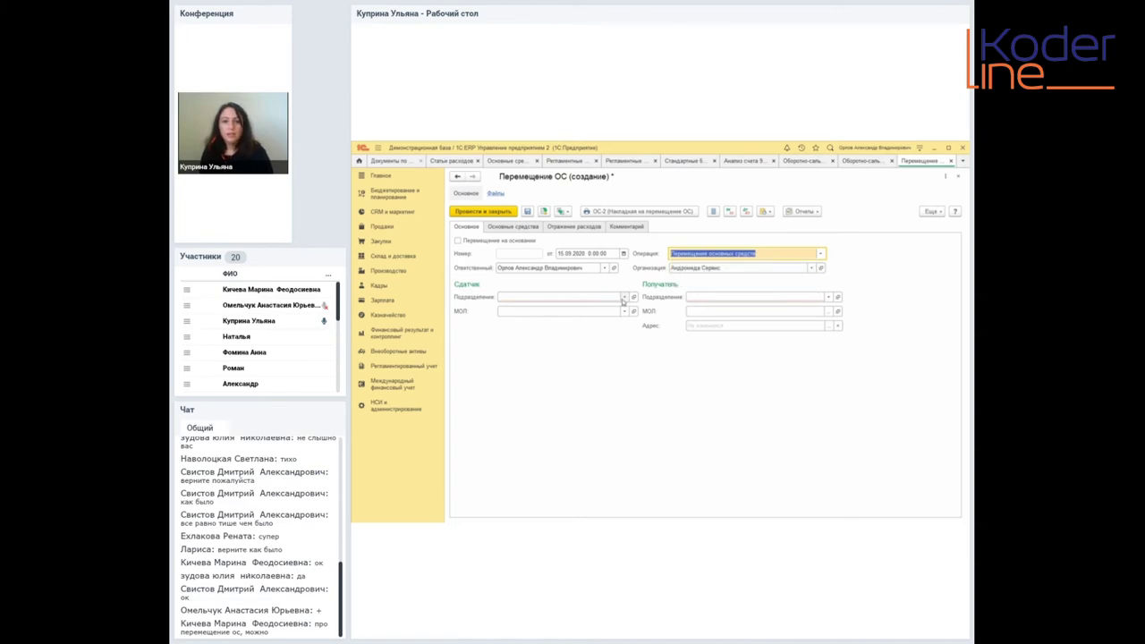
- Set the transfer's sending department to Дирекция and its receiving department to Объединенная бухгалтерия
click(617, 298)
click(528, 310)
click(752, 299)
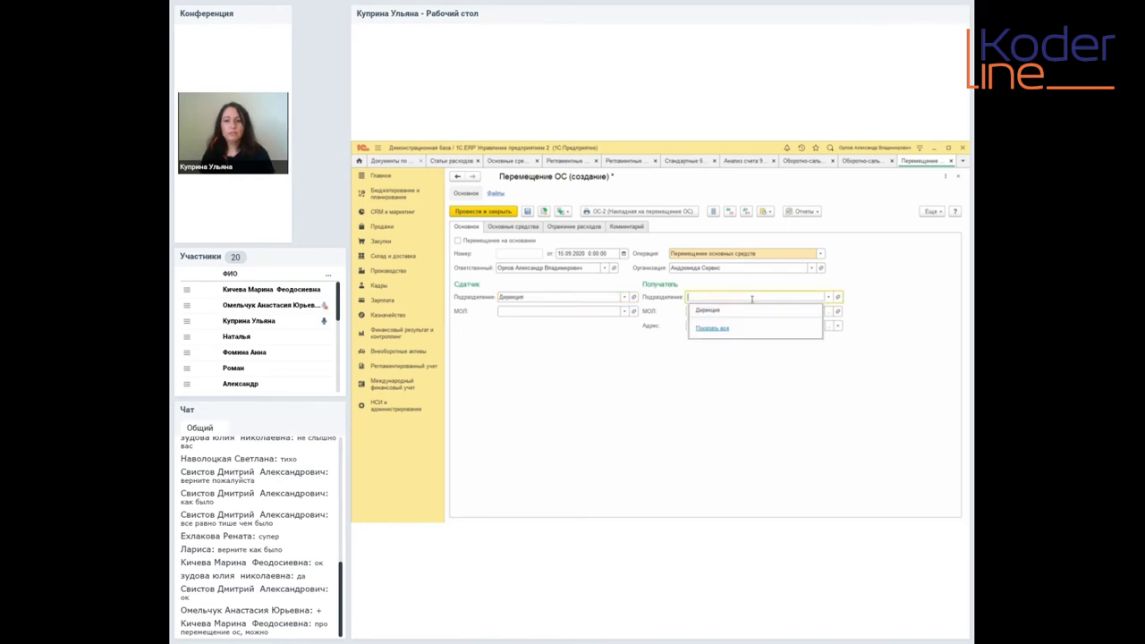
click(709, 329)
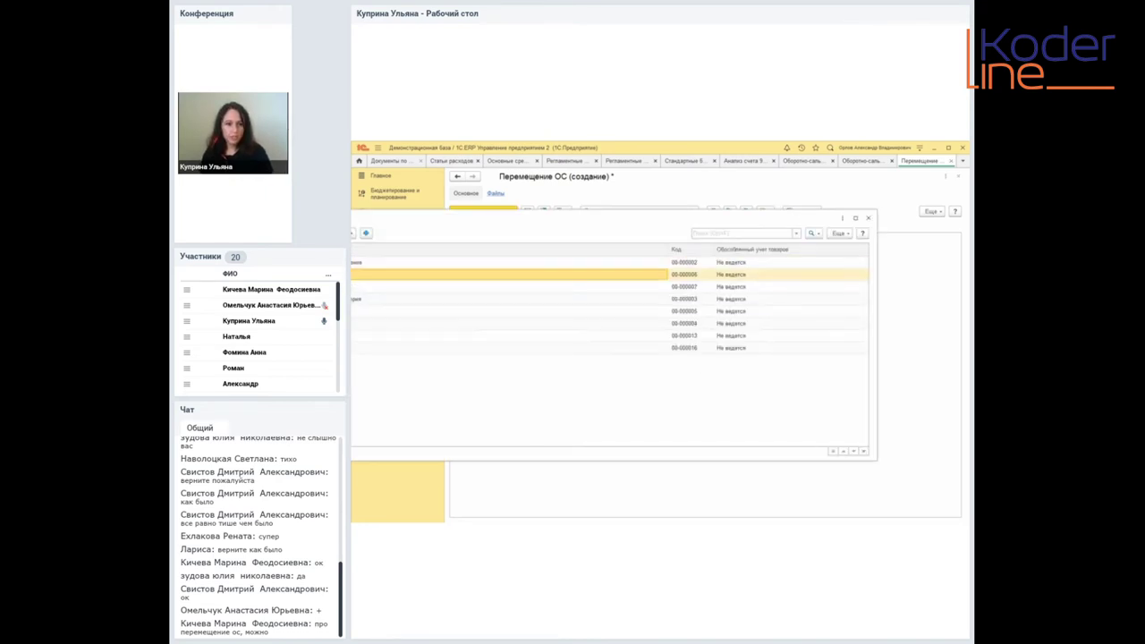
key(Return)
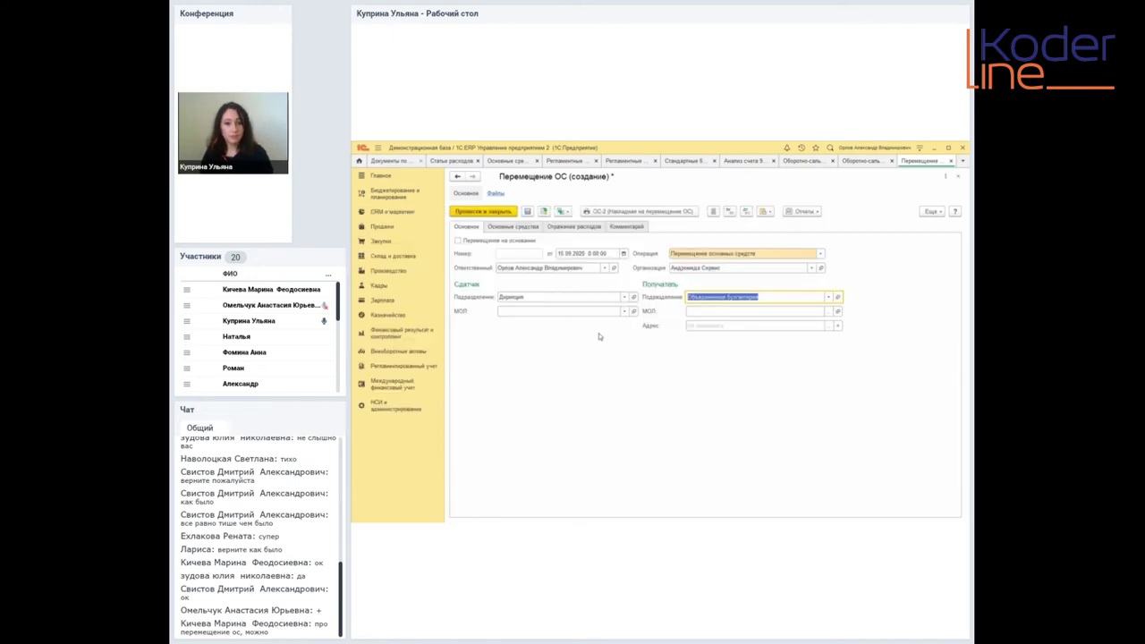
- Fill in the financially responsible persons (МОЛ) for the sender and the recipient, choosing a different employee for each
click(621, 311)
click(564, 335)
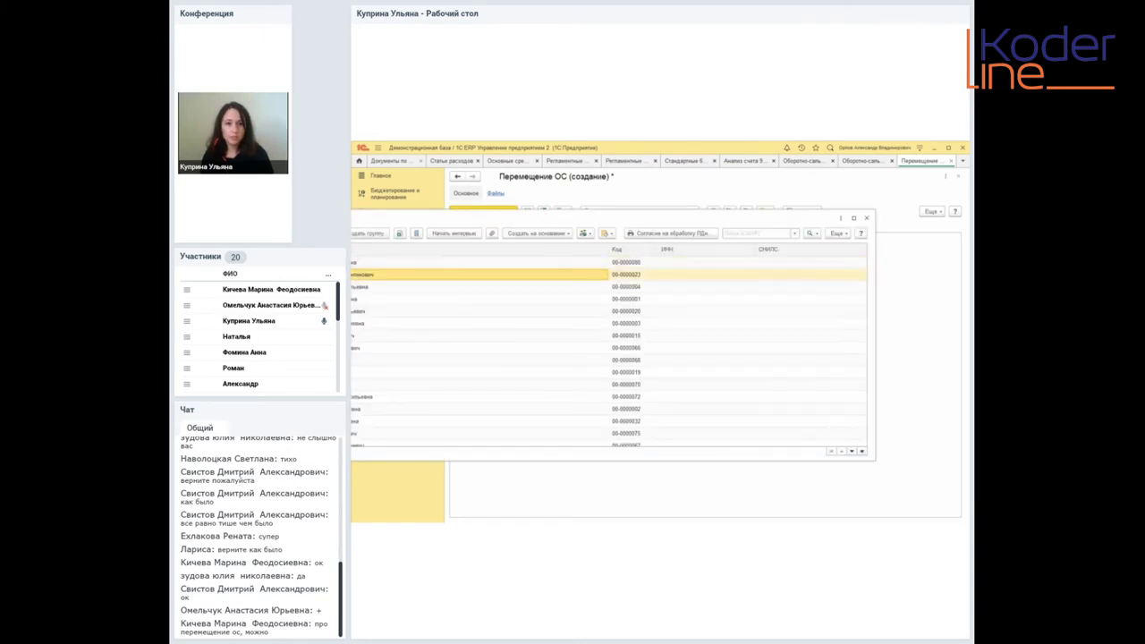
key(Return)
click(750, 312)
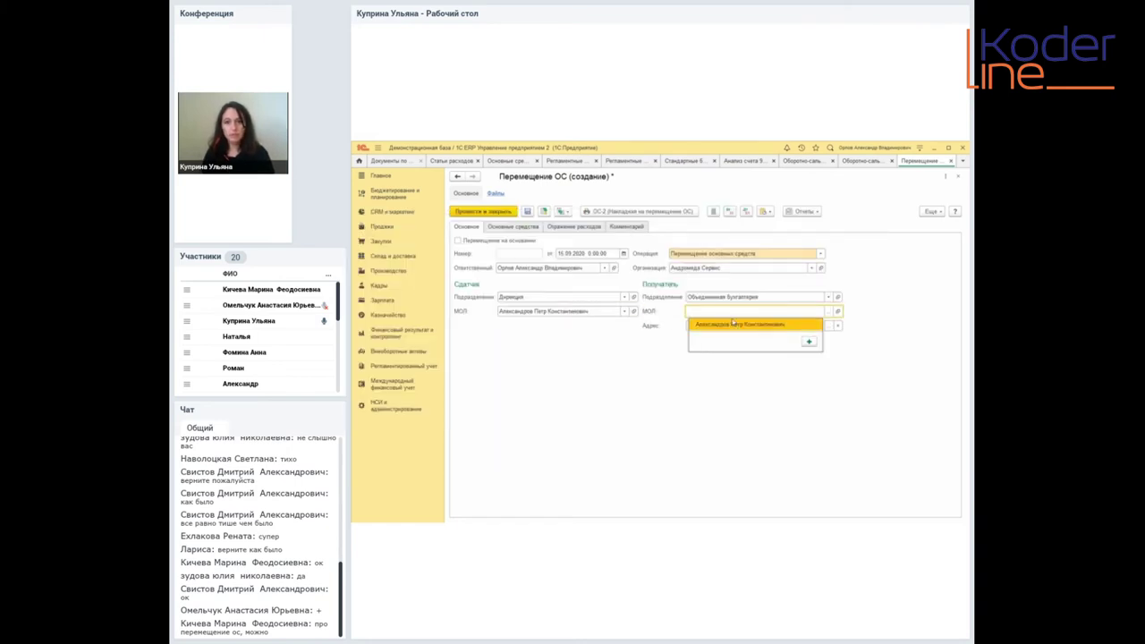
click(831, 314)
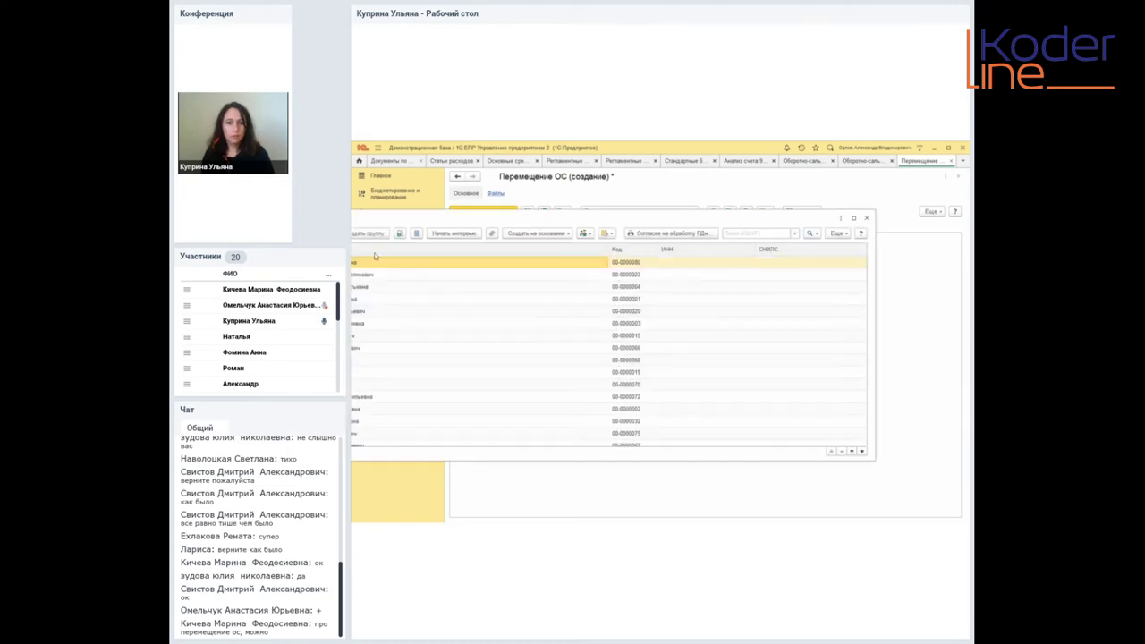
key(Return)
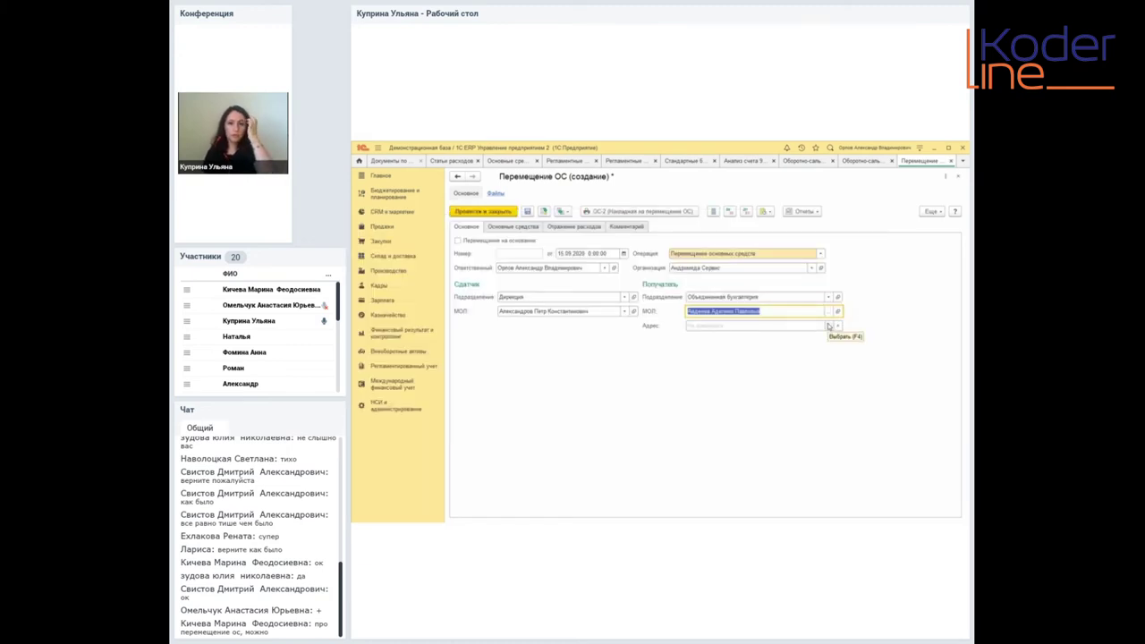
- Check which fixed assets can be picked for the transfer from the sending department, then close the selection window
click(531, 230)
click(569, 245)
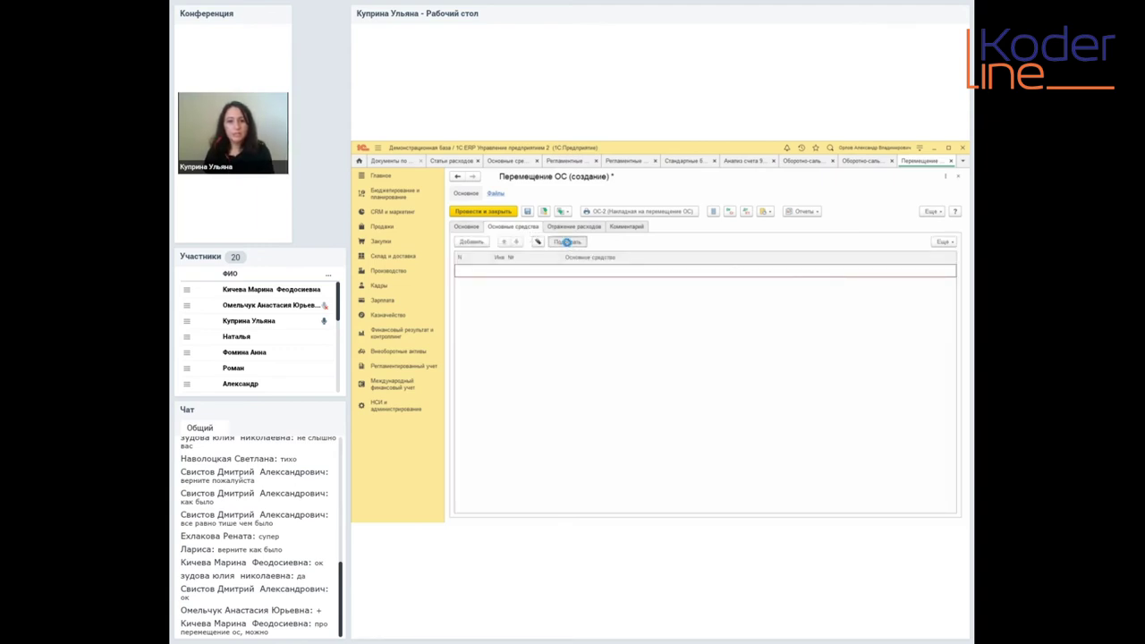
drag(642, 206, 713, 293)
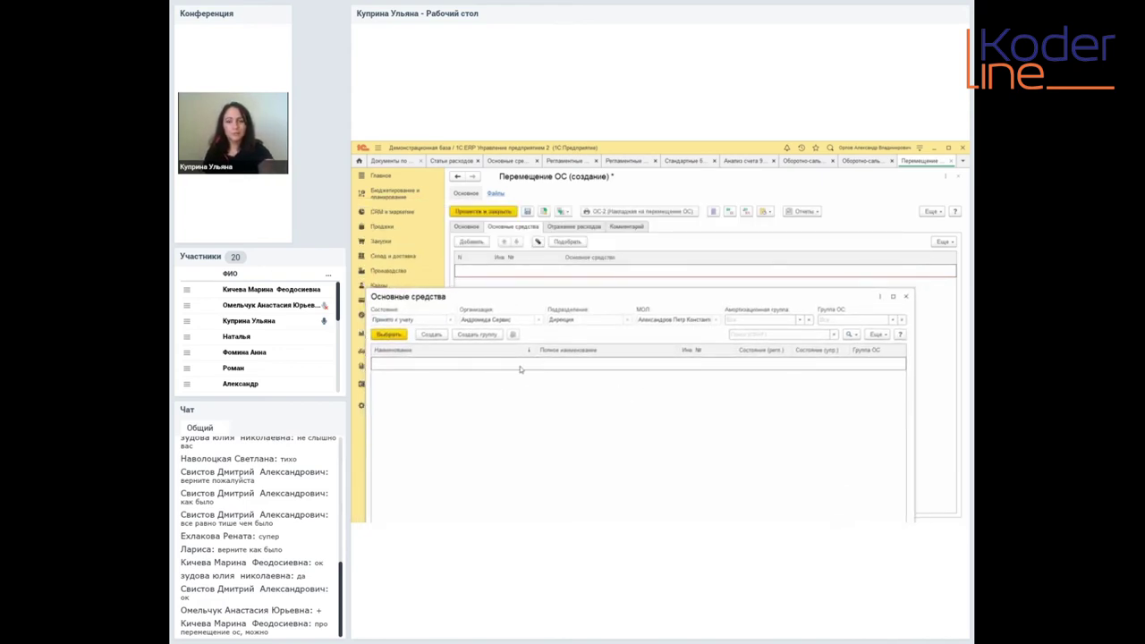
key(Escape)
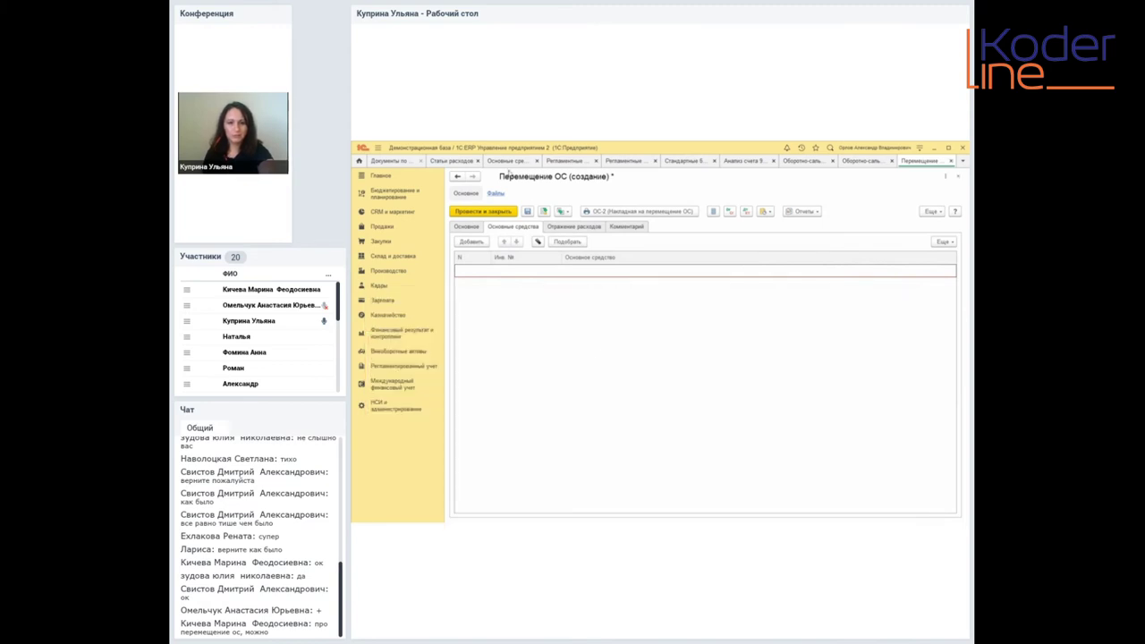
- Look through the full list of departments available for the transfer's sender, keeping Дирекция
click(467, 226)
click(625, 297)
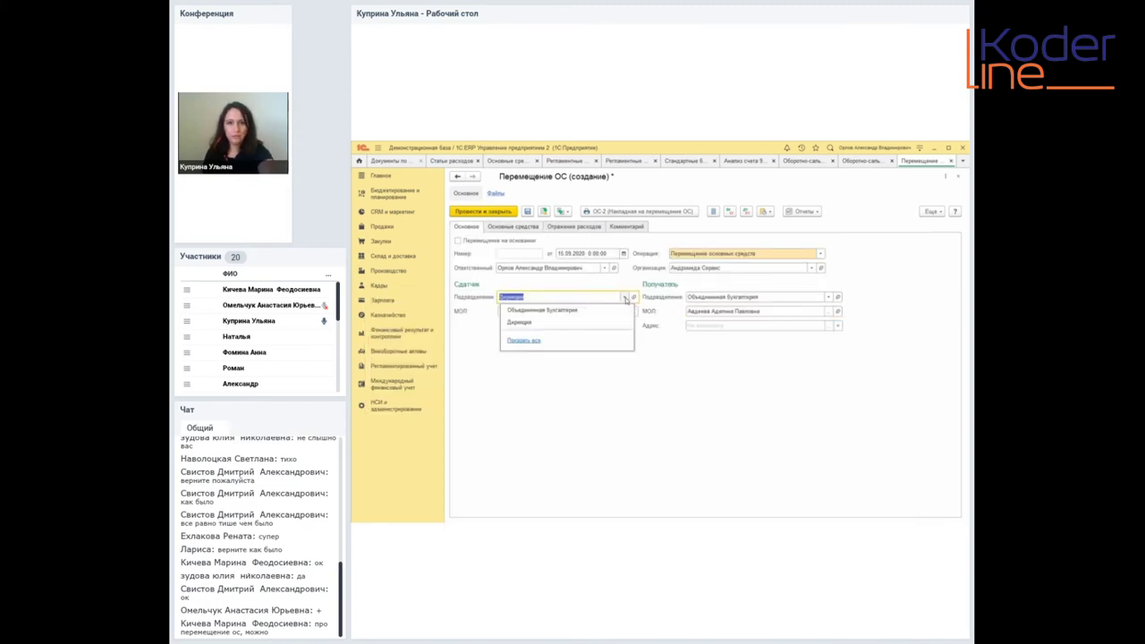
click(528, 340)
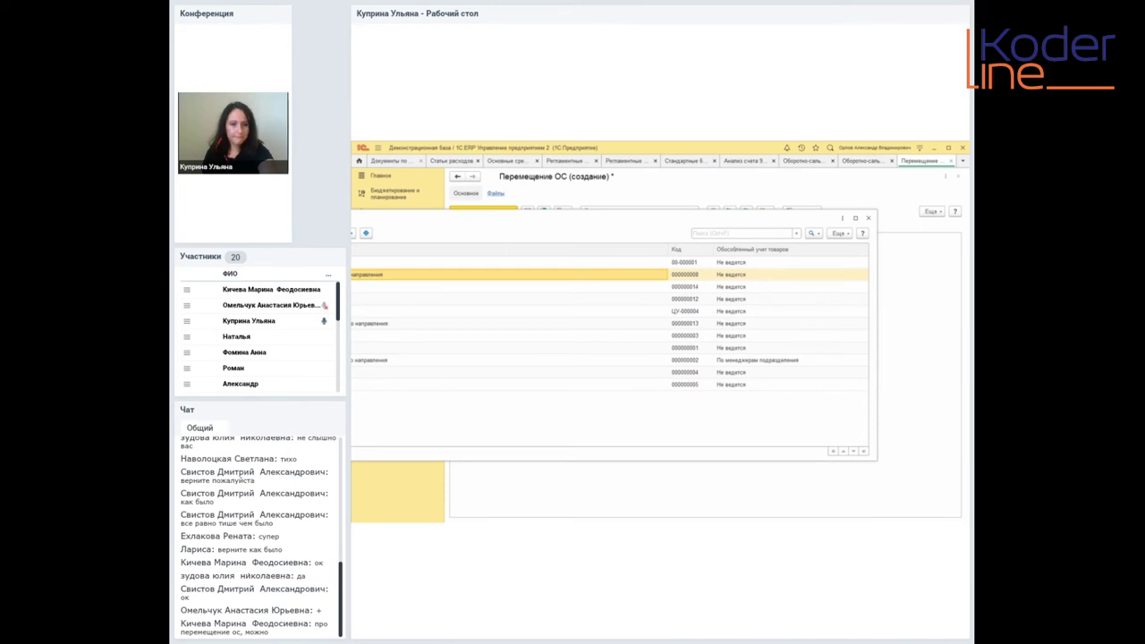
key(Return)
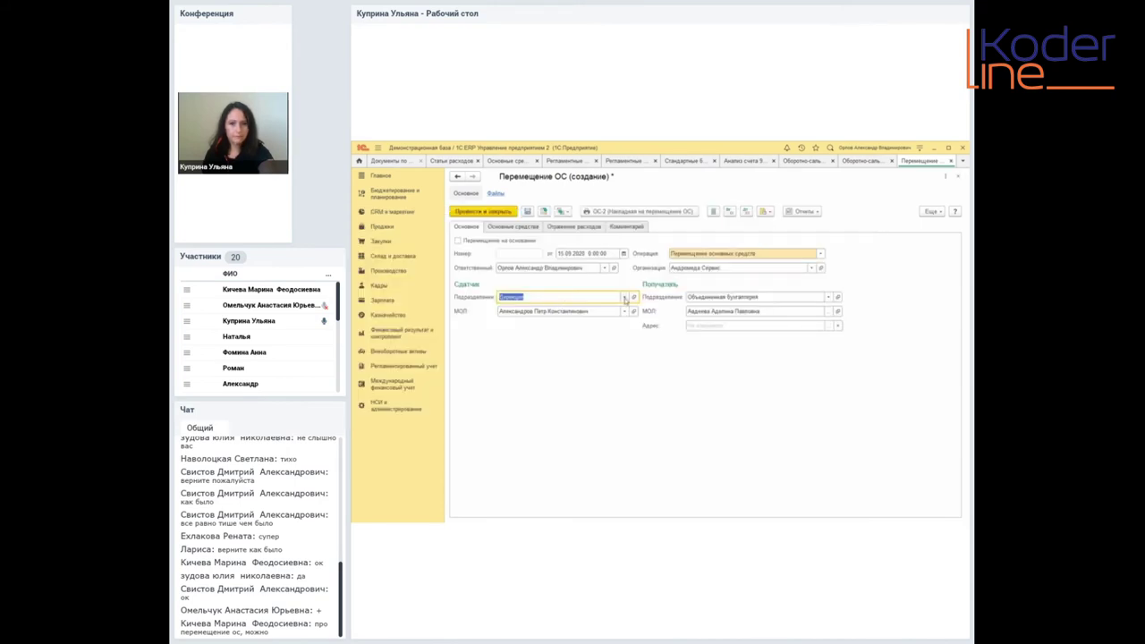
- Filter the fixed assets list by the organization Андромеда Сервис and open the card of Грузовик Mercedes Atego
click(399, 352)
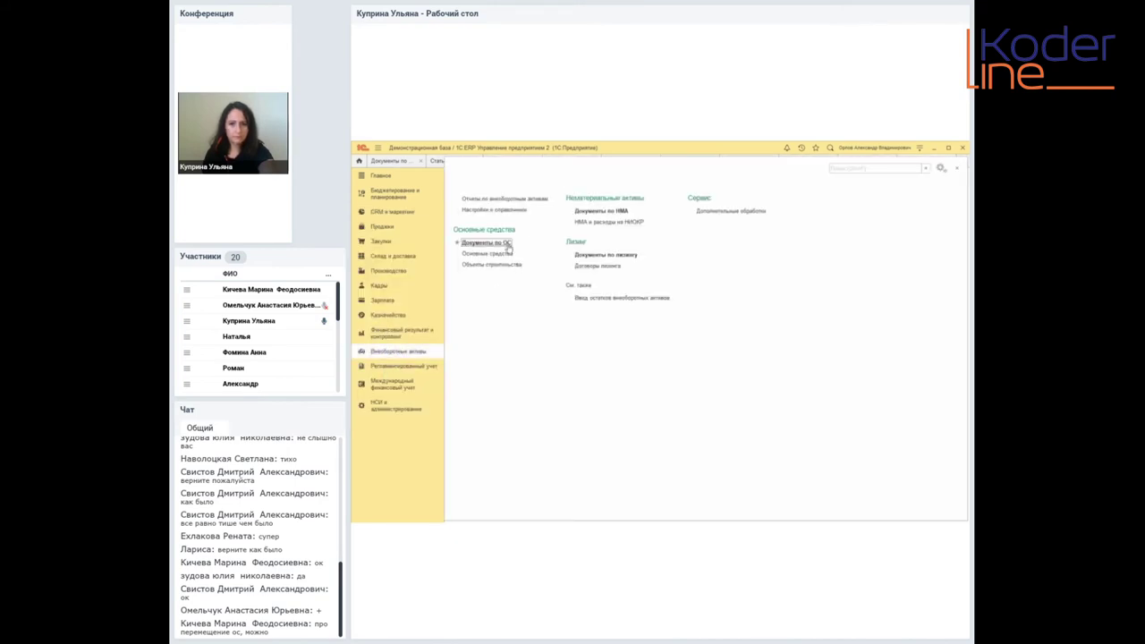
click(485, 250)
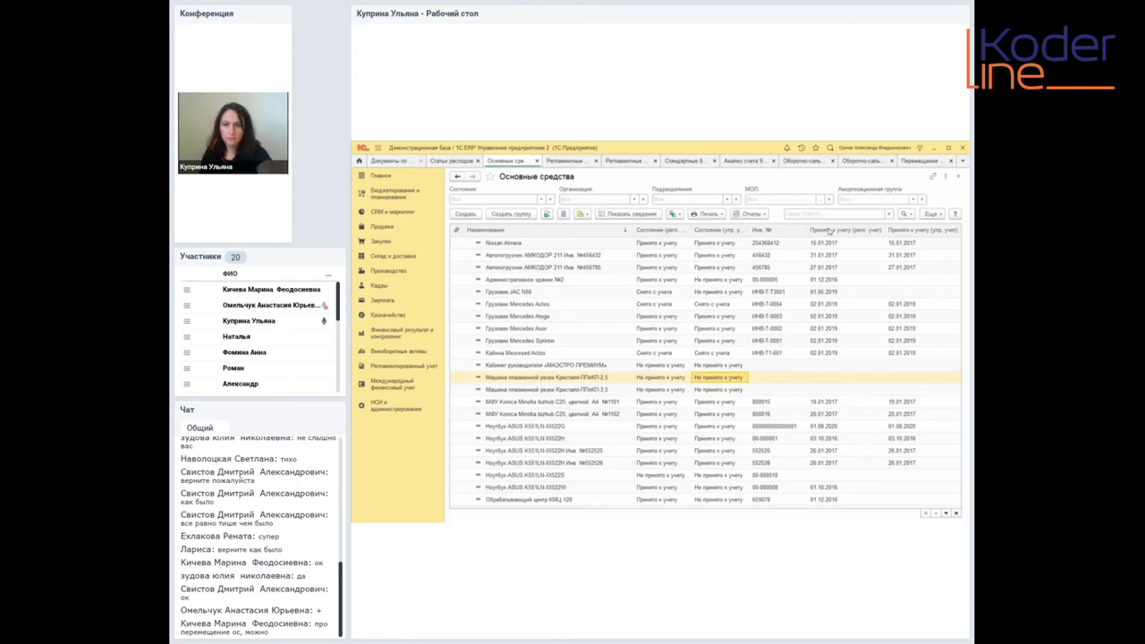
click(635, 200)
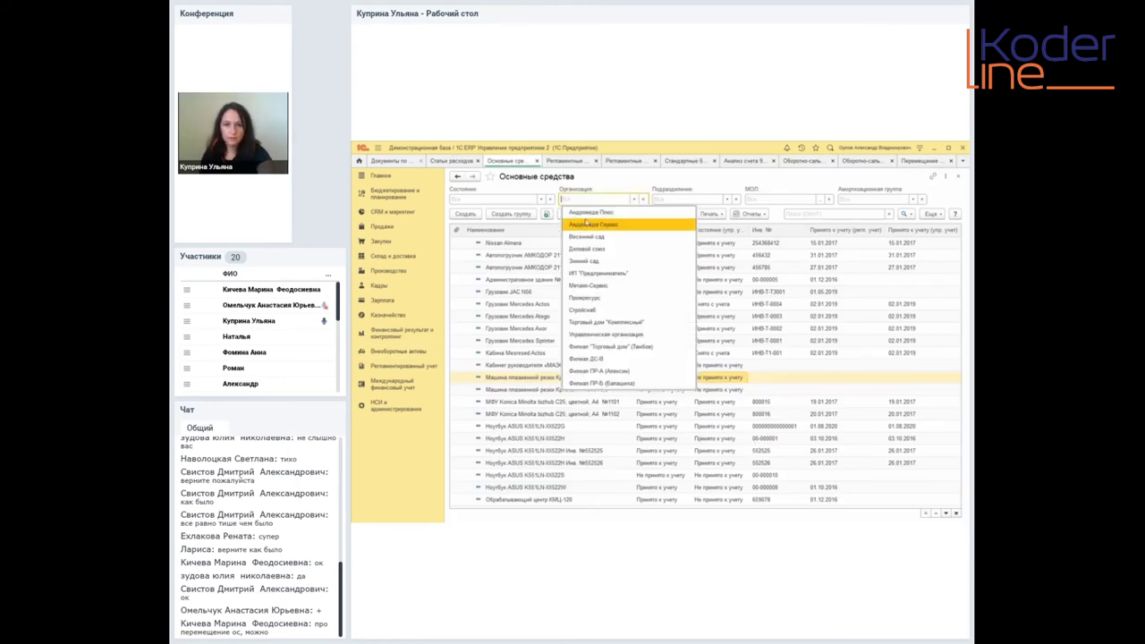
click(590, 226)
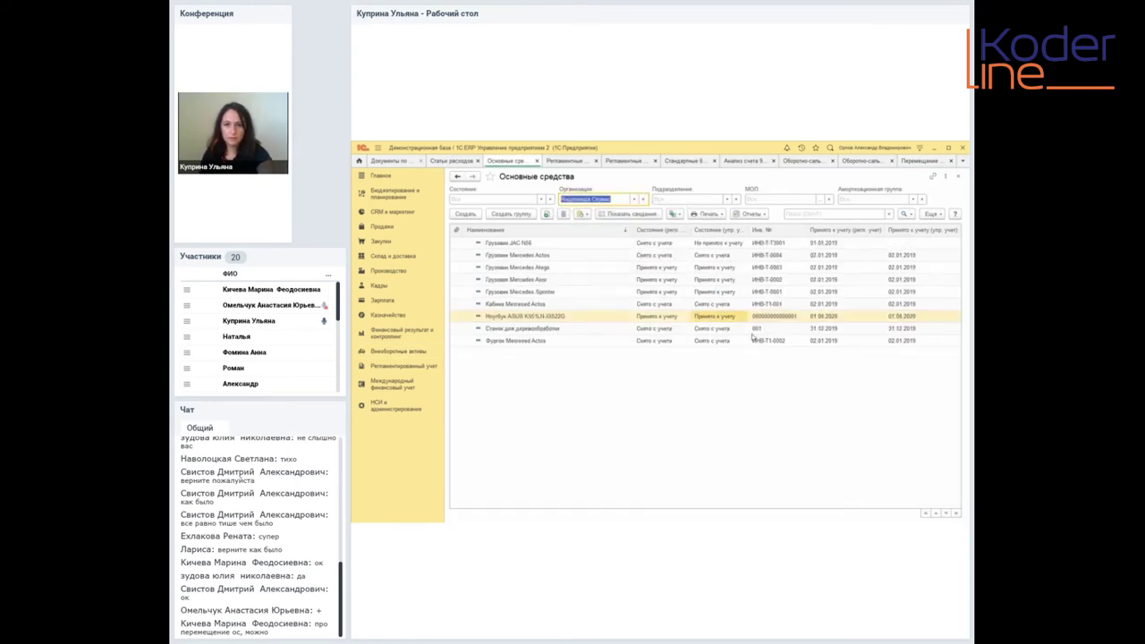
click(714, 268)
double_click(653, 271)
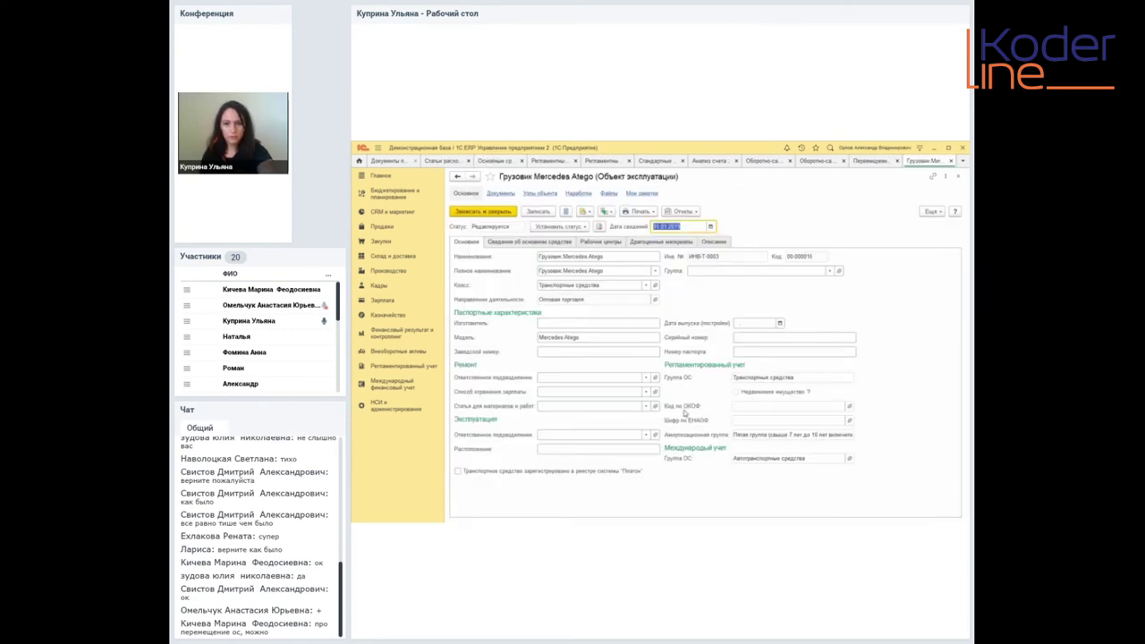
- Check the fixed asset accounting details and location of Грузовик Mercedes Atego, close its card and select the ASUS laptop in the list
click(536, 255)
click(546, 244)
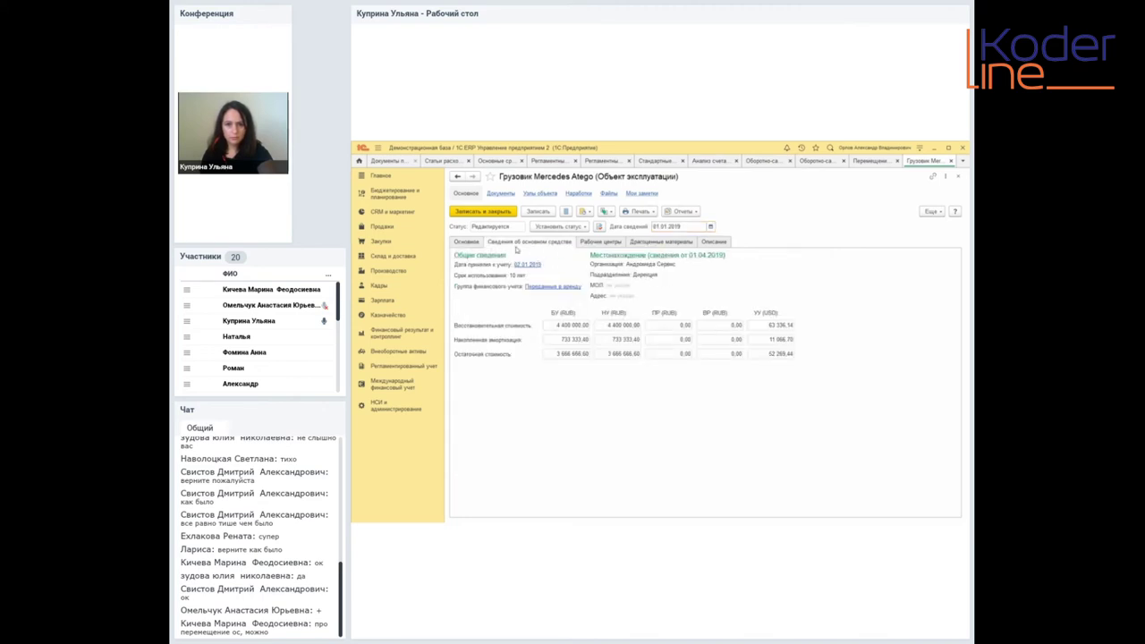
key(Escape)
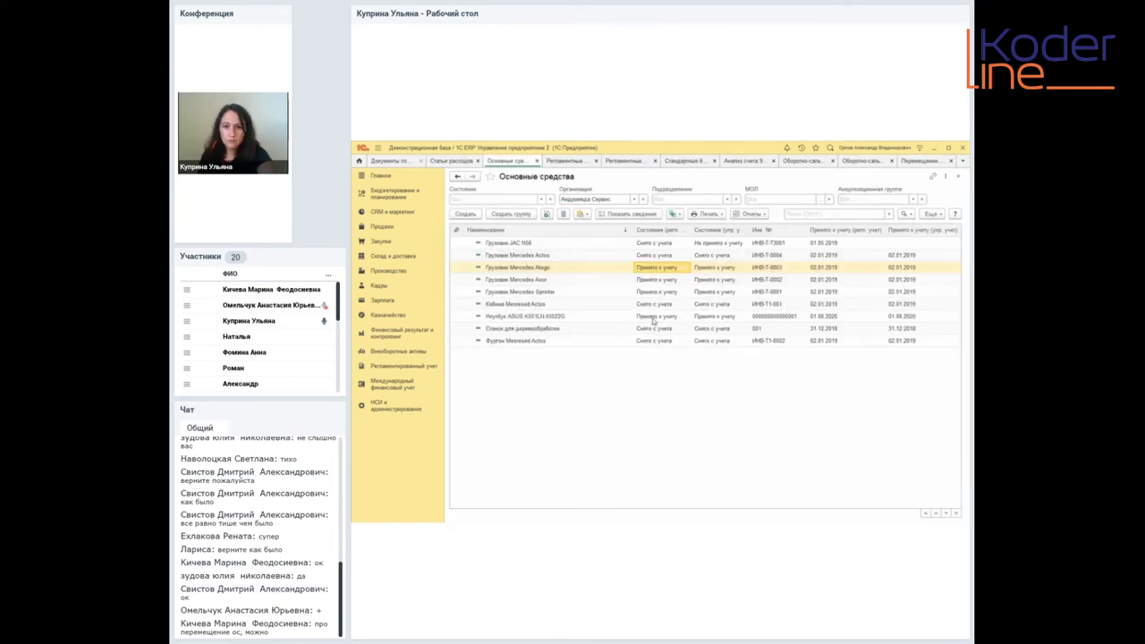
click(654, 317)
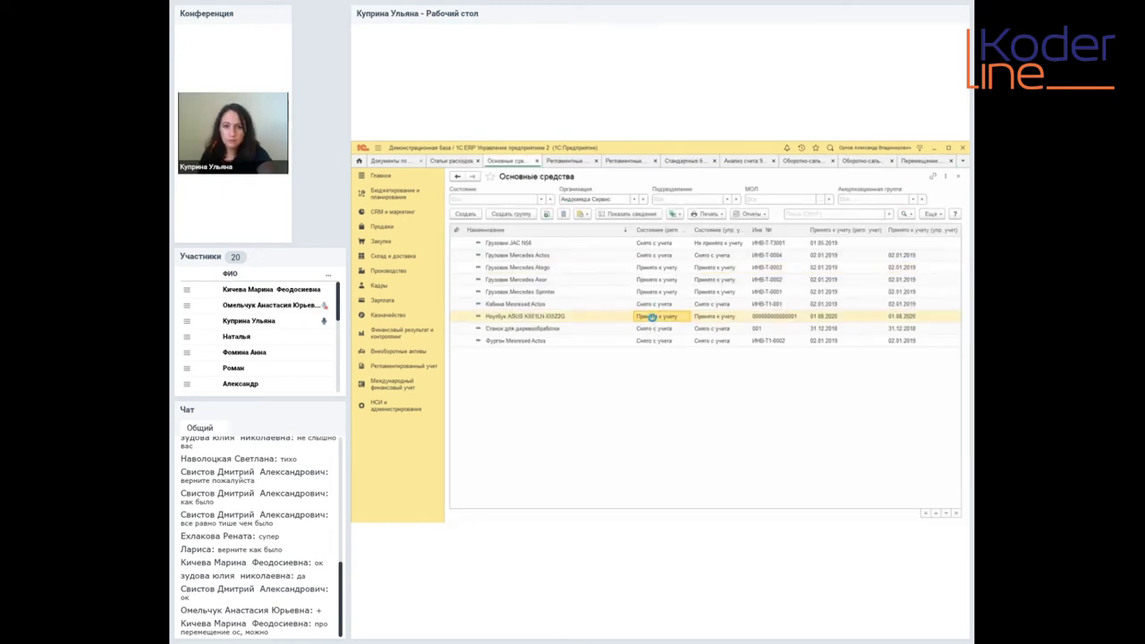
- Clear the sender's МОЛ in the transfer document and check which fixed assets can be picked from Дирекция
click(924, 163)
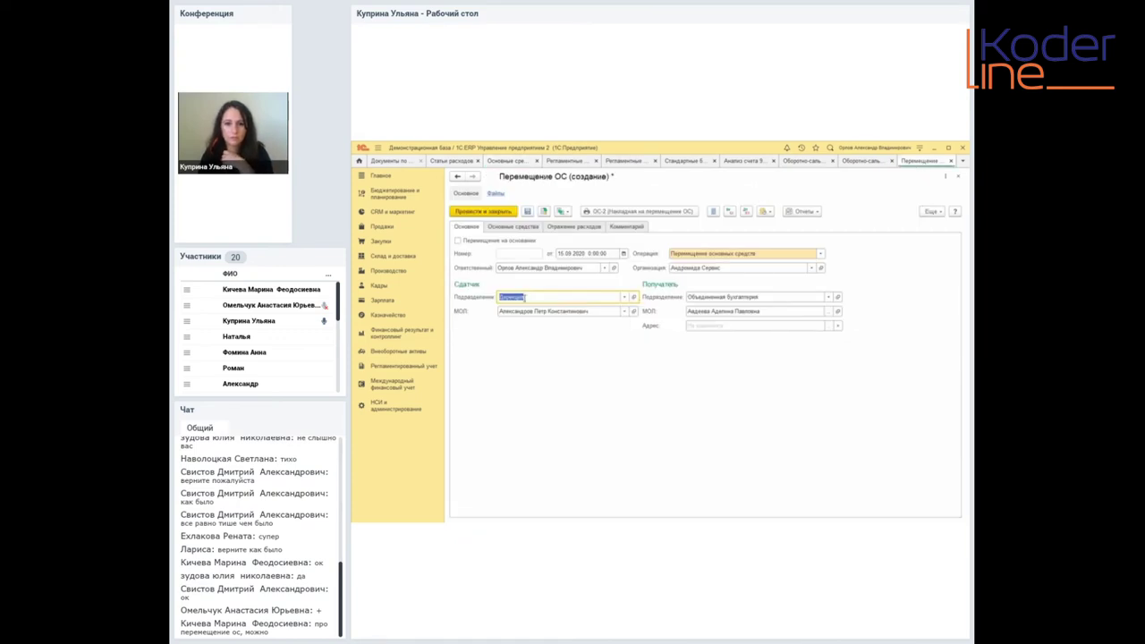
click(606, 314)
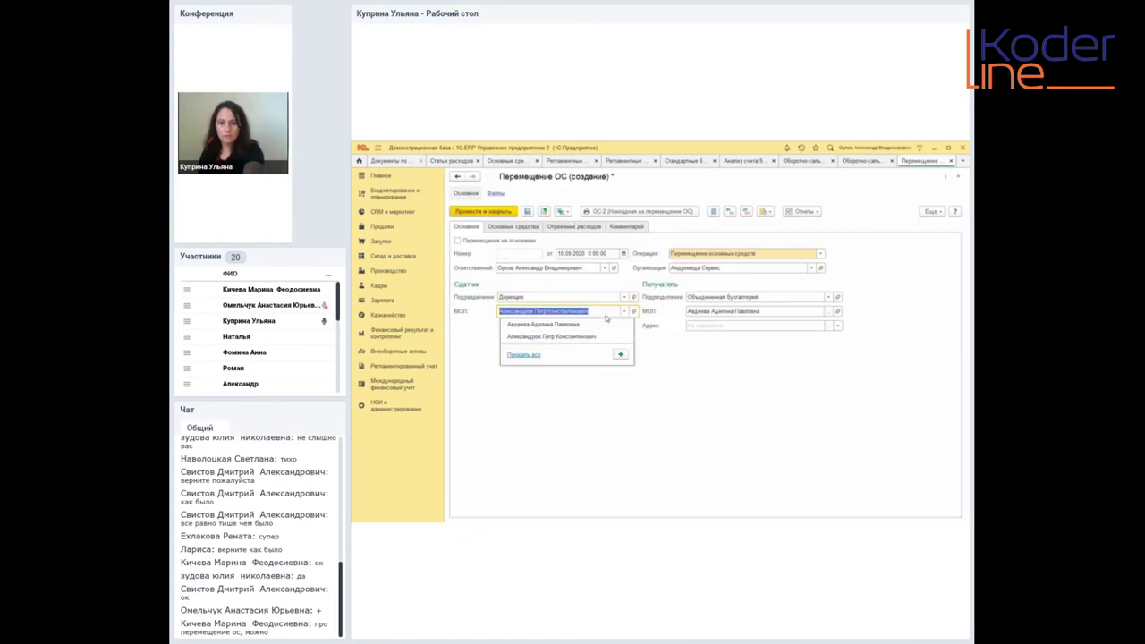
key(Escape)
click(528, 229)
click(567, 242)
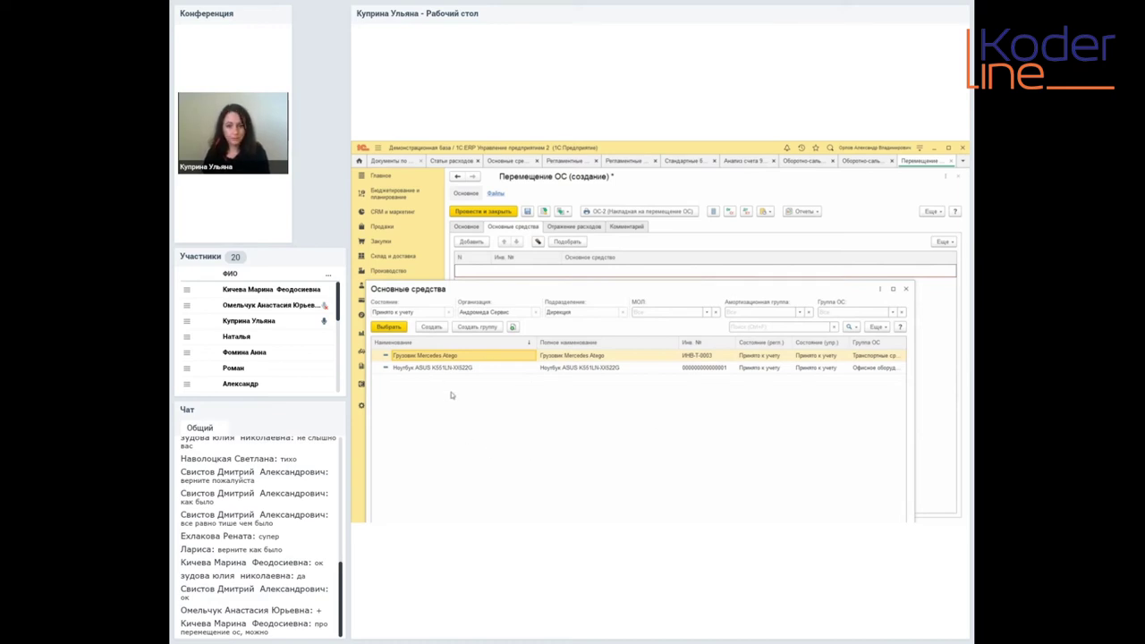
click(906, 289)
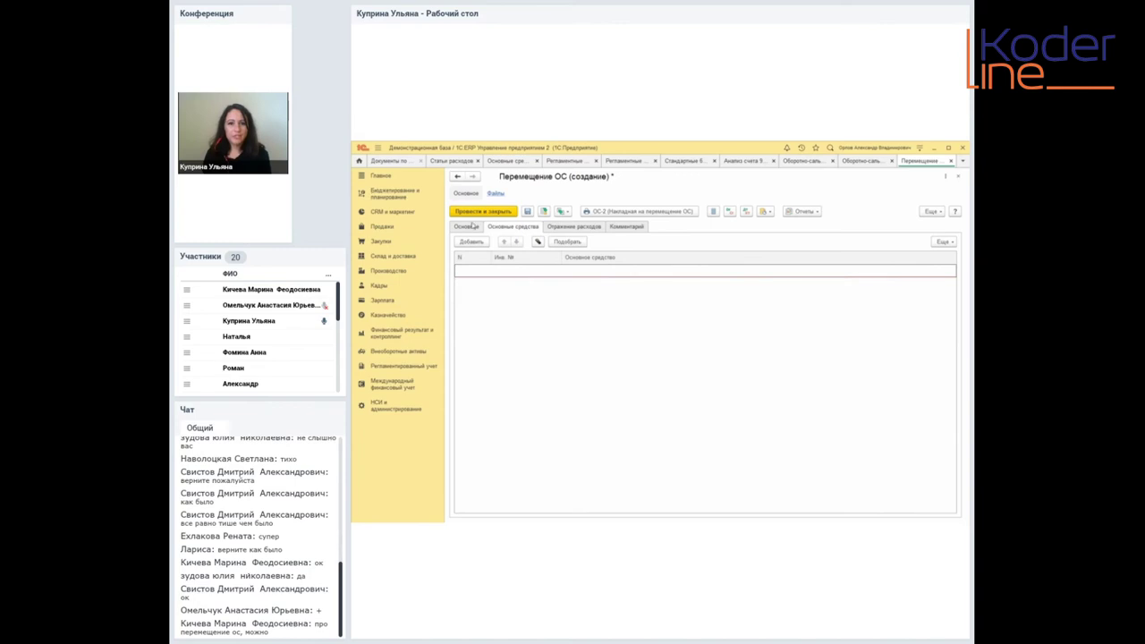
- Recheck the sender's details and add Ноутбук ASUS K551LN-XX522G to the transfer's fixed assets
click(467, 227)
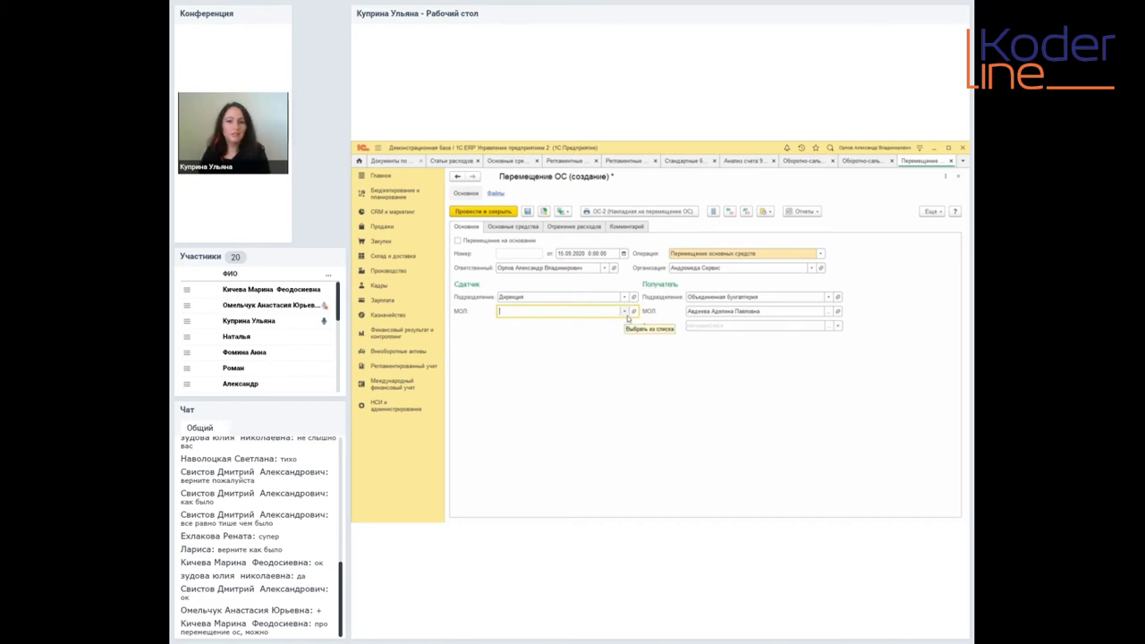
click(517, 229)
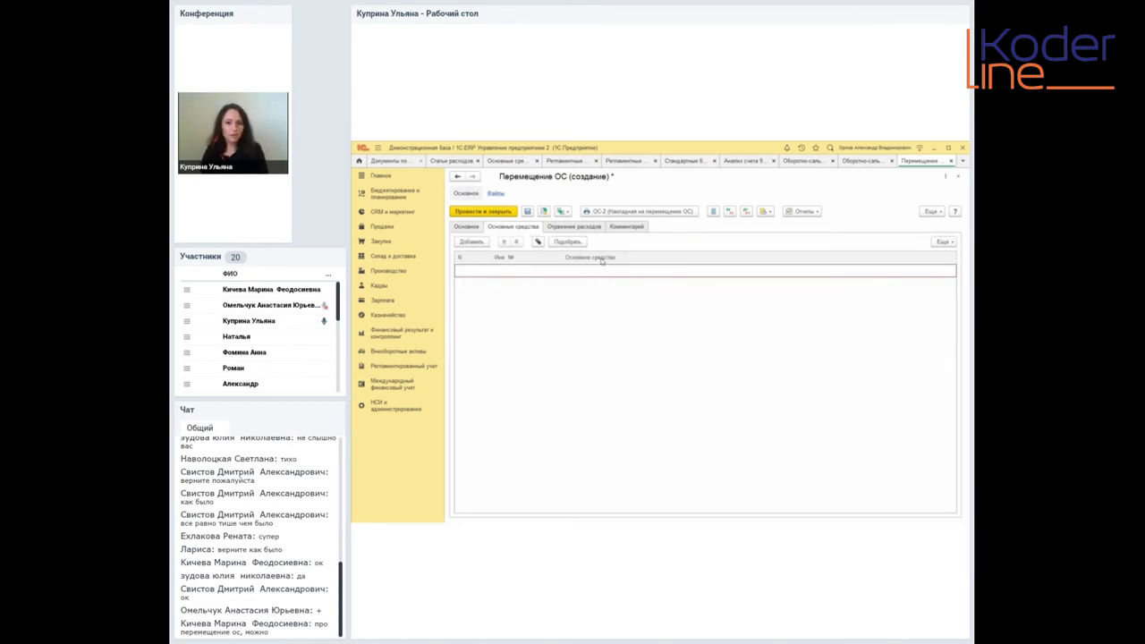
click(462, 228)
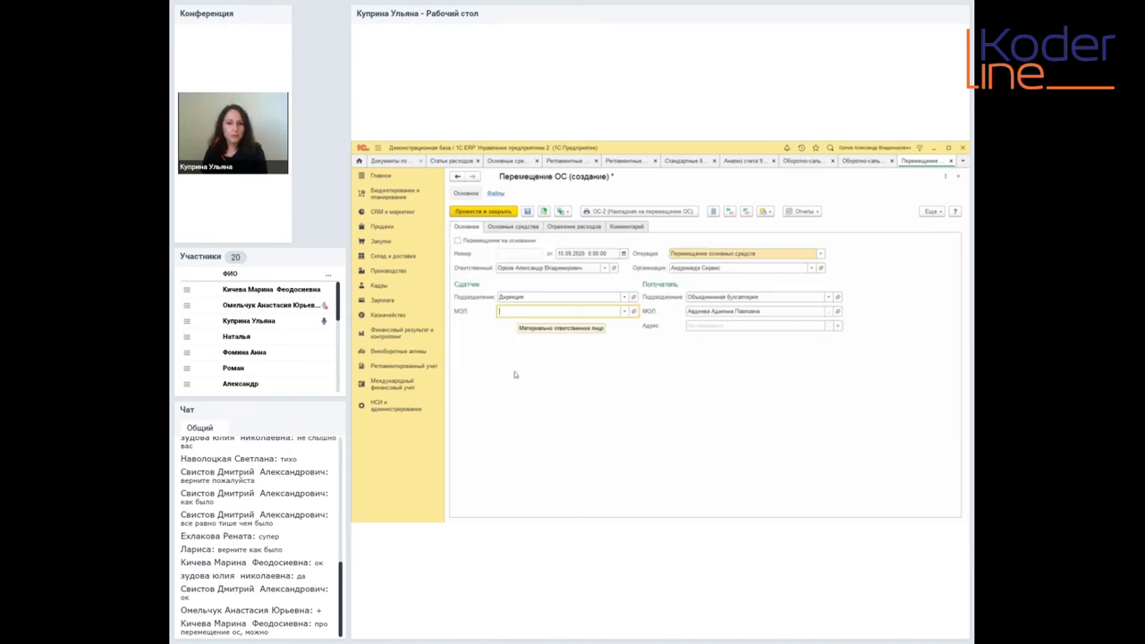
click(513, 228)
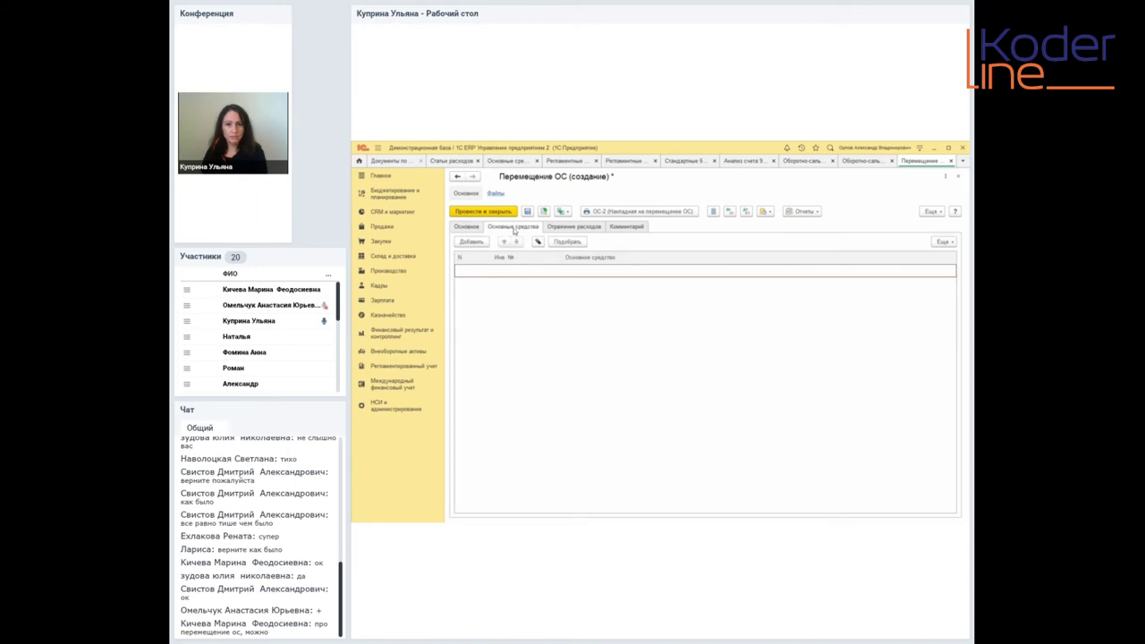
click(562, 242)
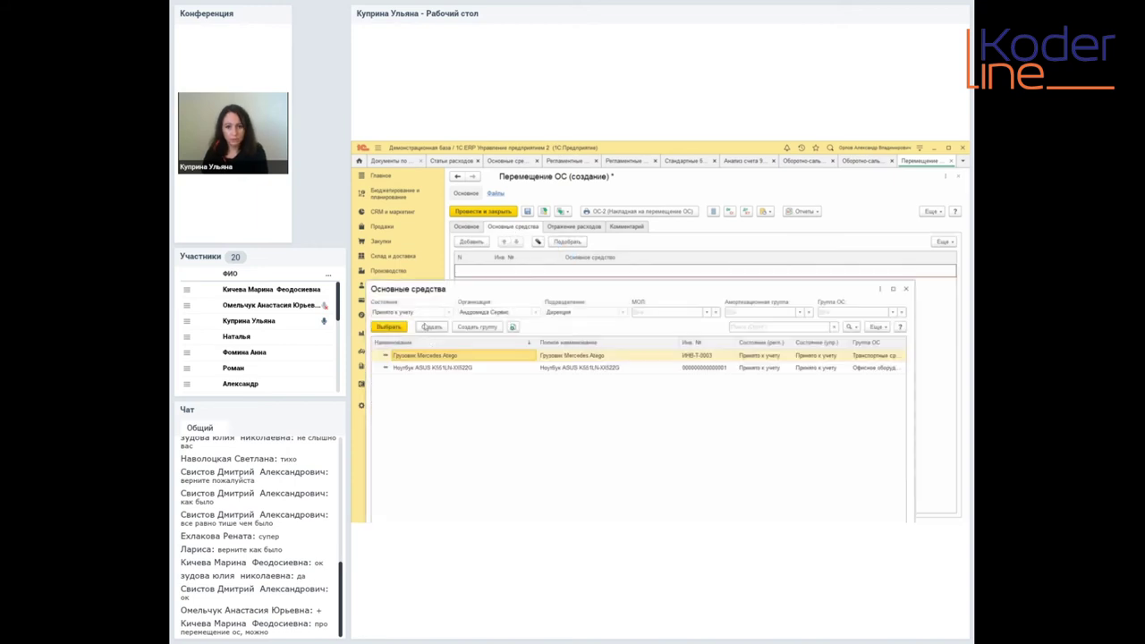
double_click(452, 369)
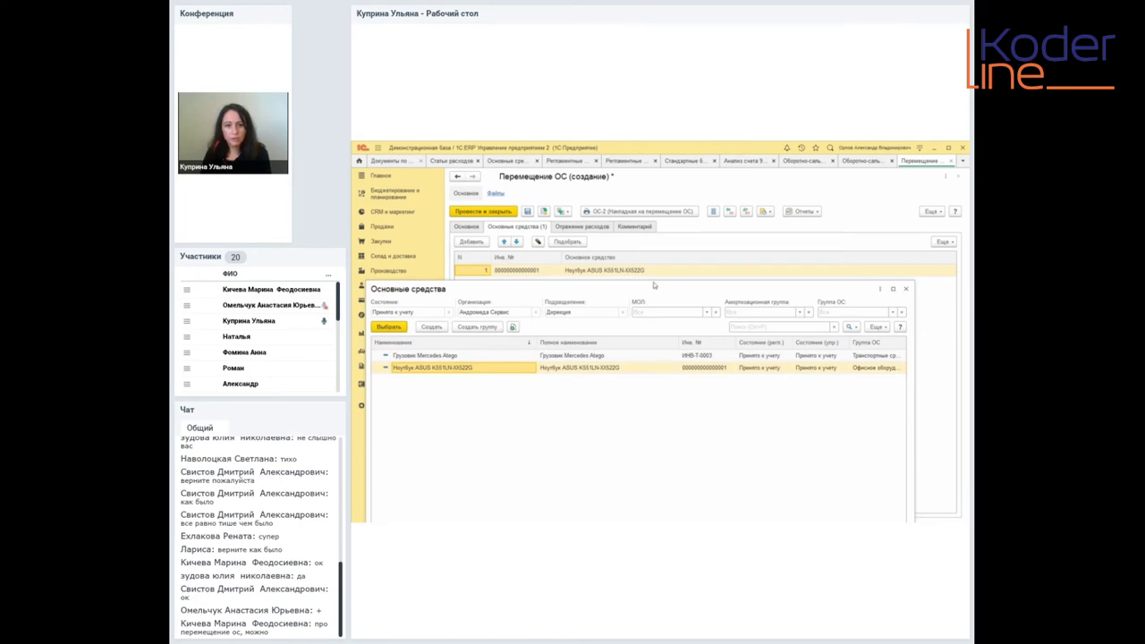
click(906, 289)
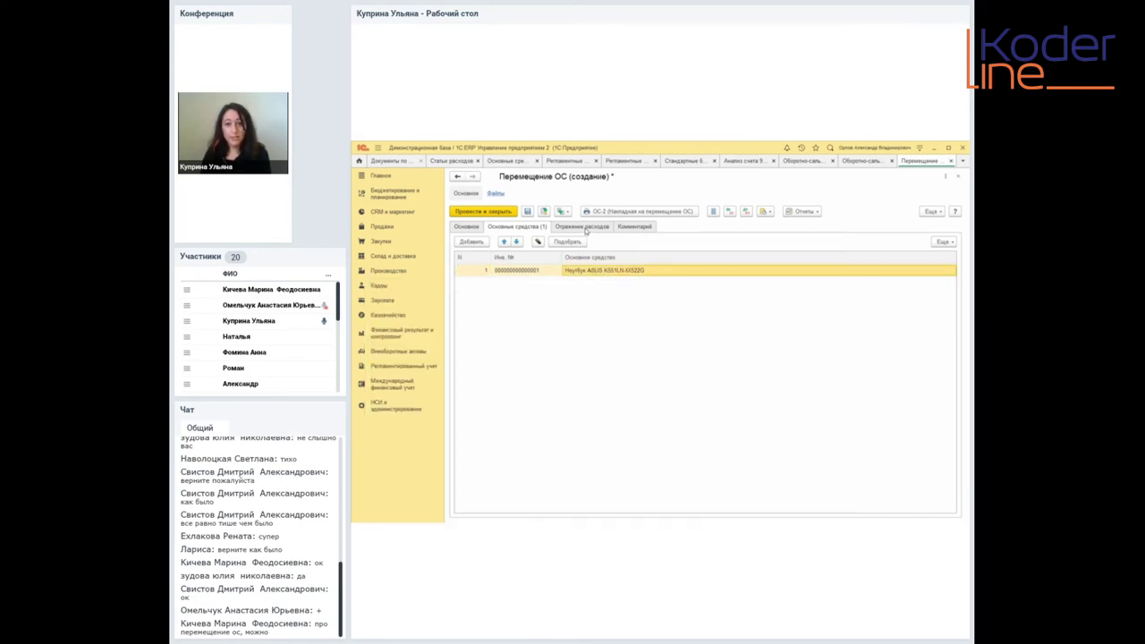
- Review the depreciation accrual options for the recipient's expense reflection and set the accrual to Действует
click(586, 230)
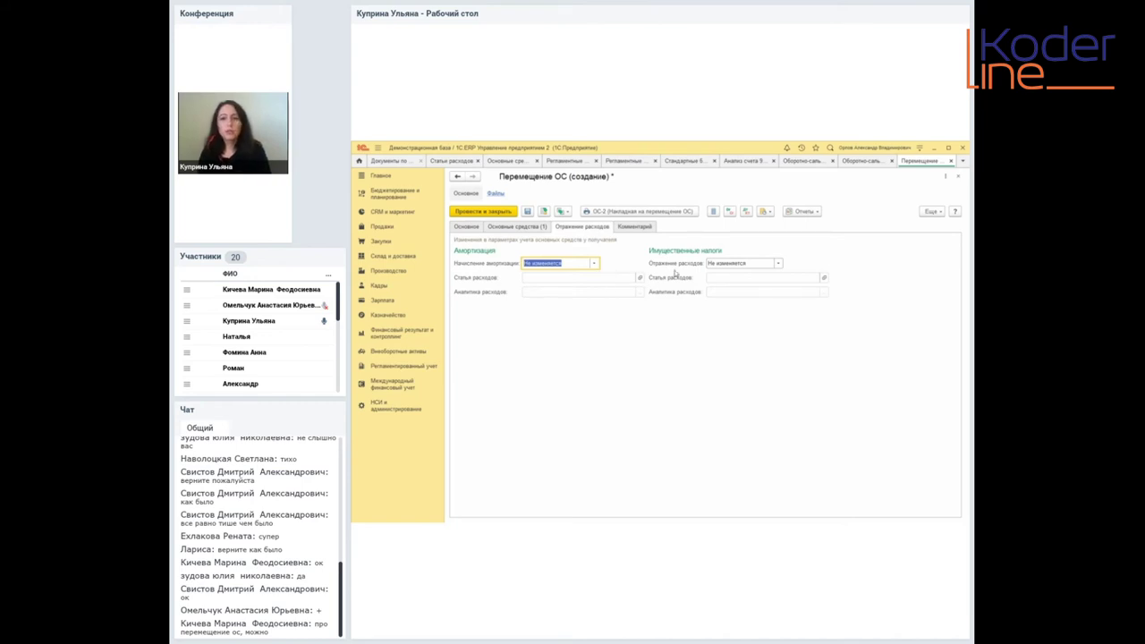
click(594, 266)
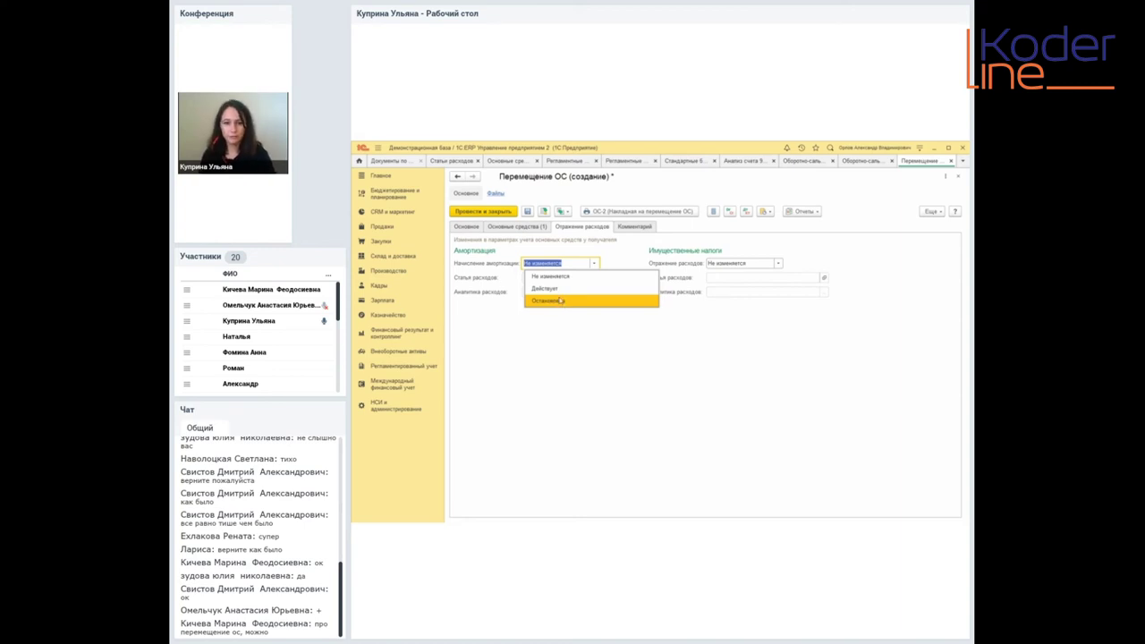
key(Escape)
click(592, 266)
click(548, 284)
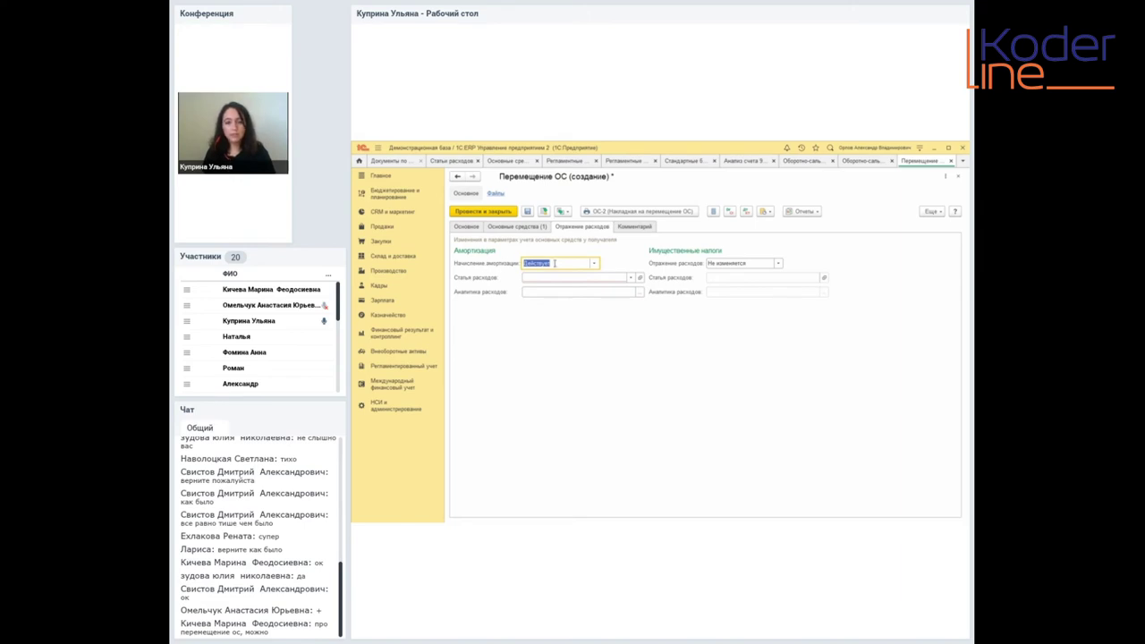
- Set the depreciation expense item to Амортизация оргтехники (управленч.) from the Общехозяйственные расходы (директ-костинг) group
click(631, 277)
click(580, 304)
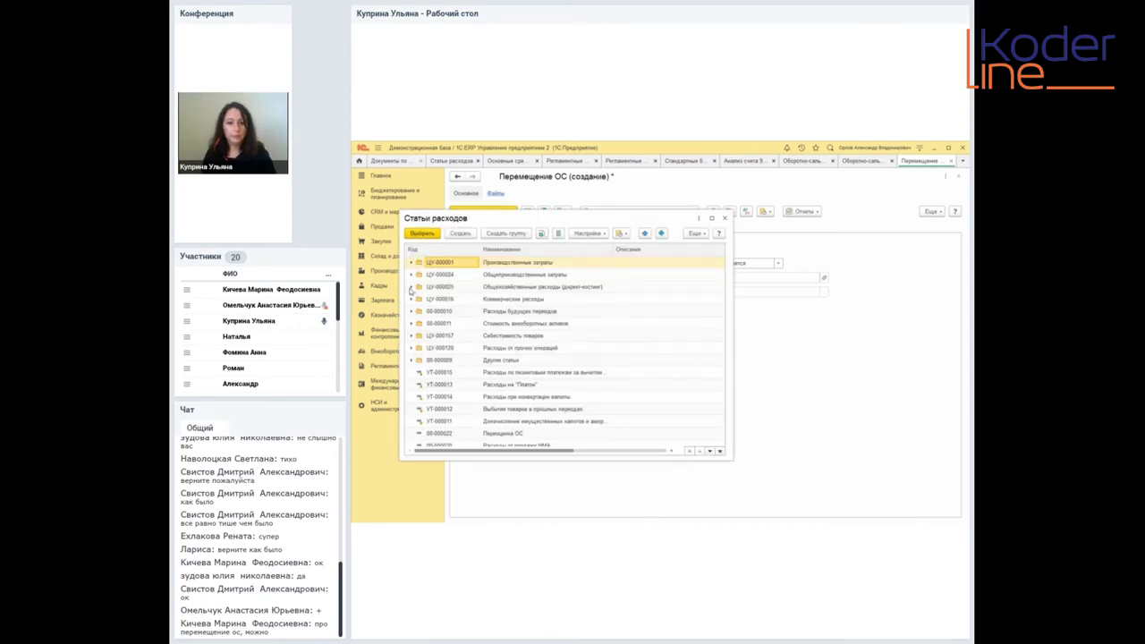
click(411, 287)
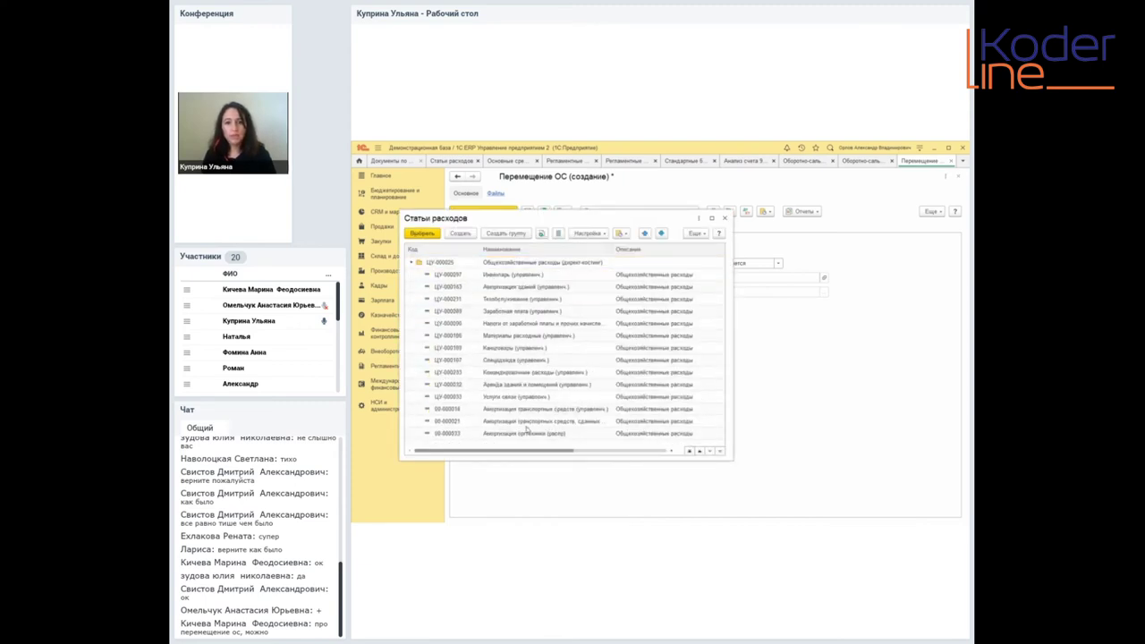
click(524, 434)
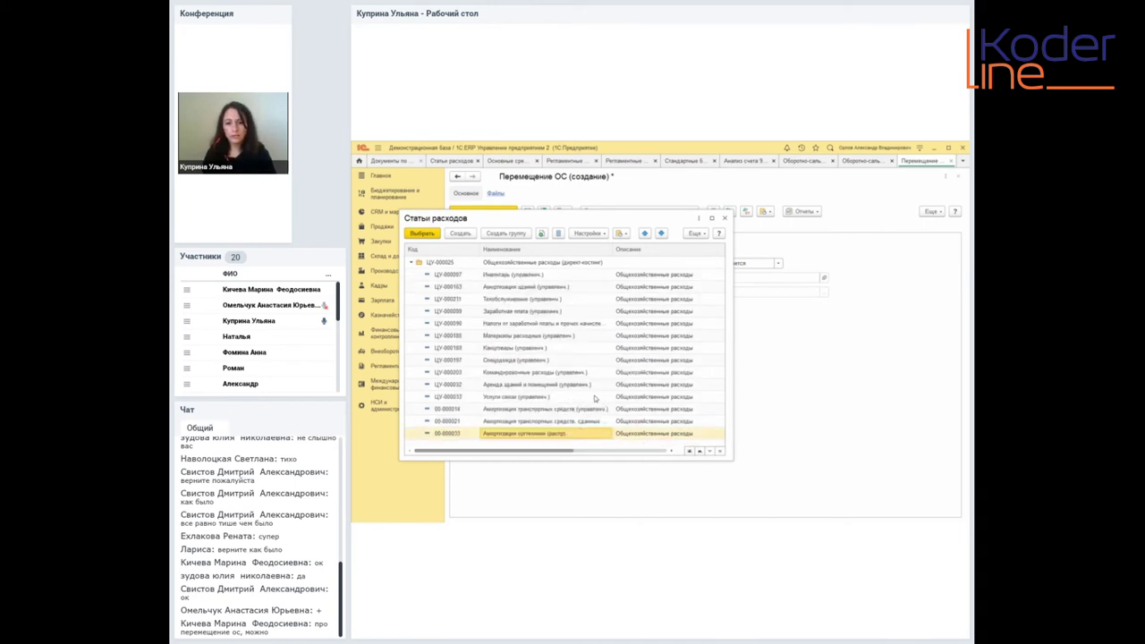
scroll(595, 398, down, 5)
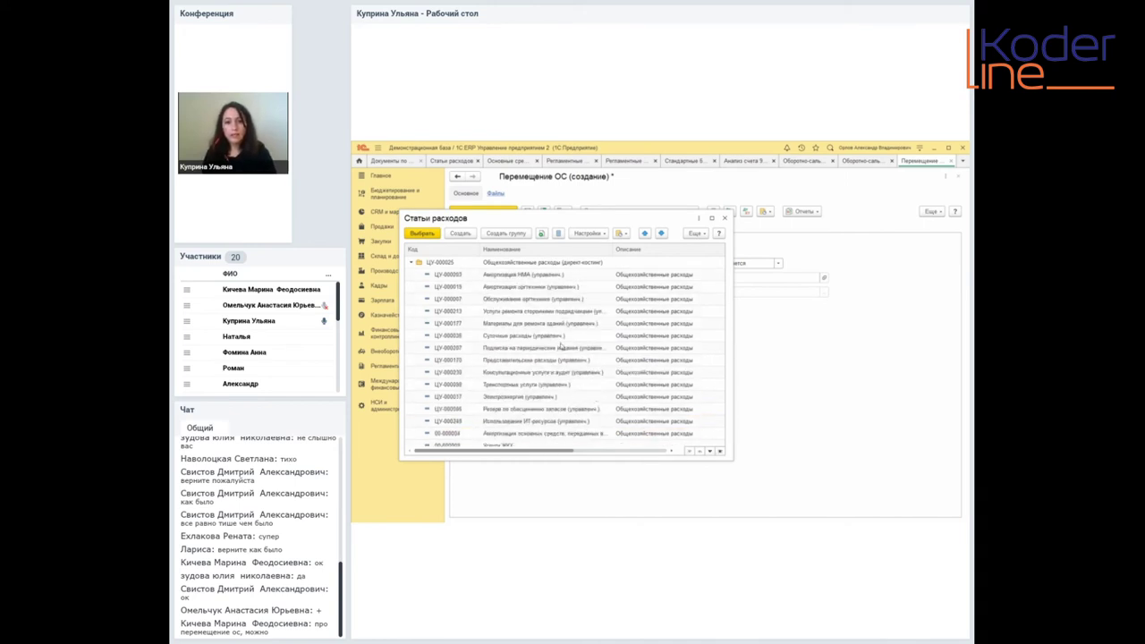
click(537, 291)
double_click(540, 288)
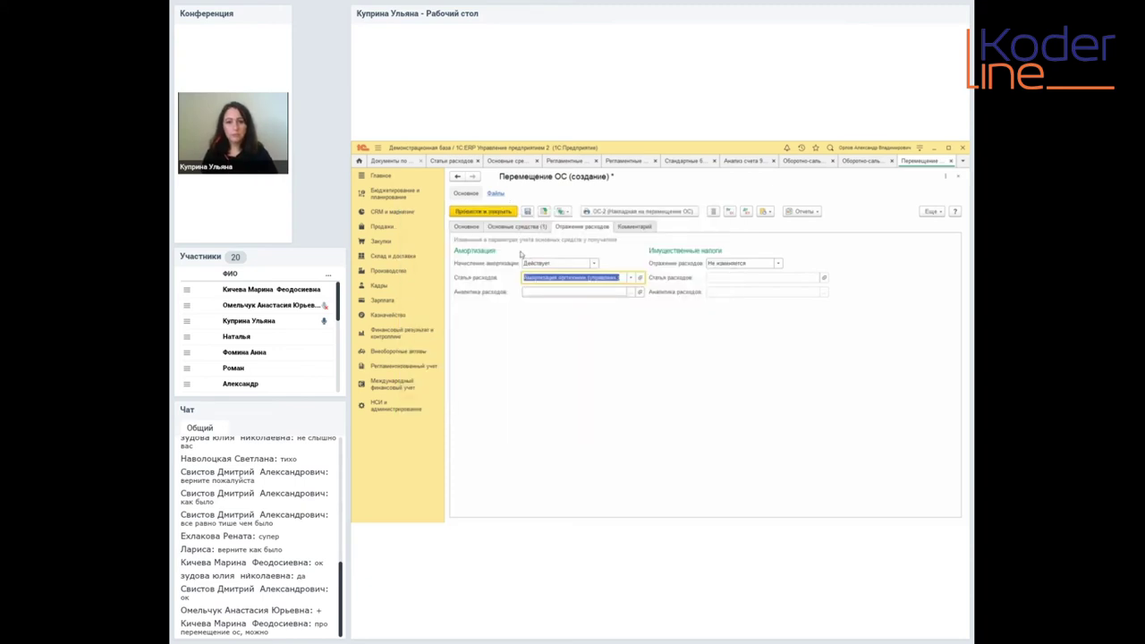
- Choose Ноутбук ASUS K551LN-XX522G as the analytics for the depreciation expenses
click(632, 291)
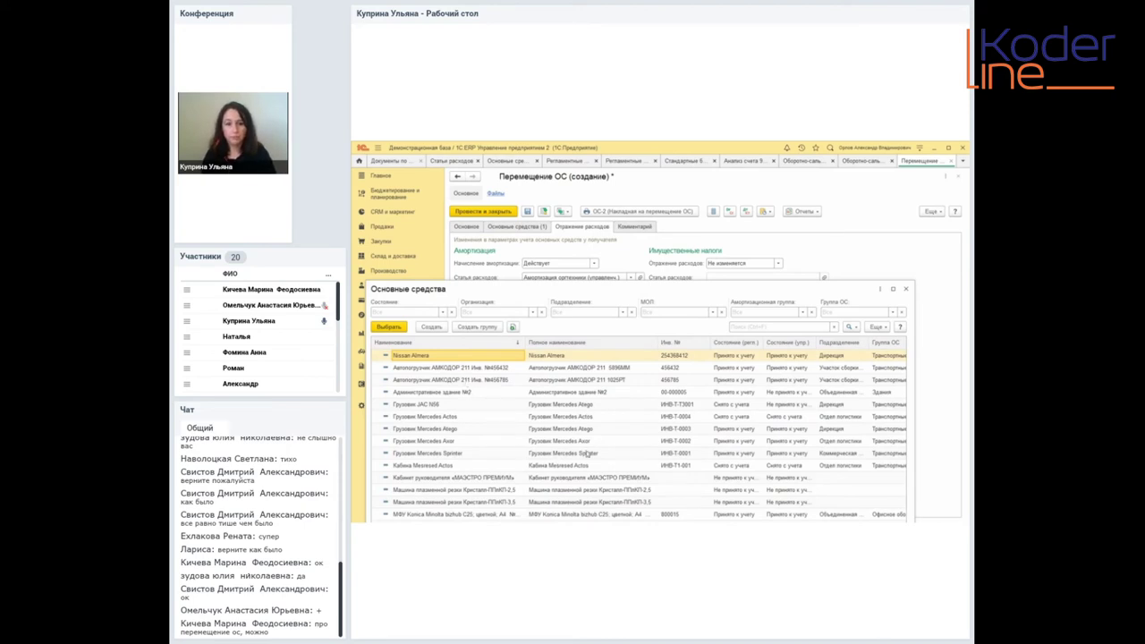
scroll(657, 490, down, 2)
double_click(643, 468)
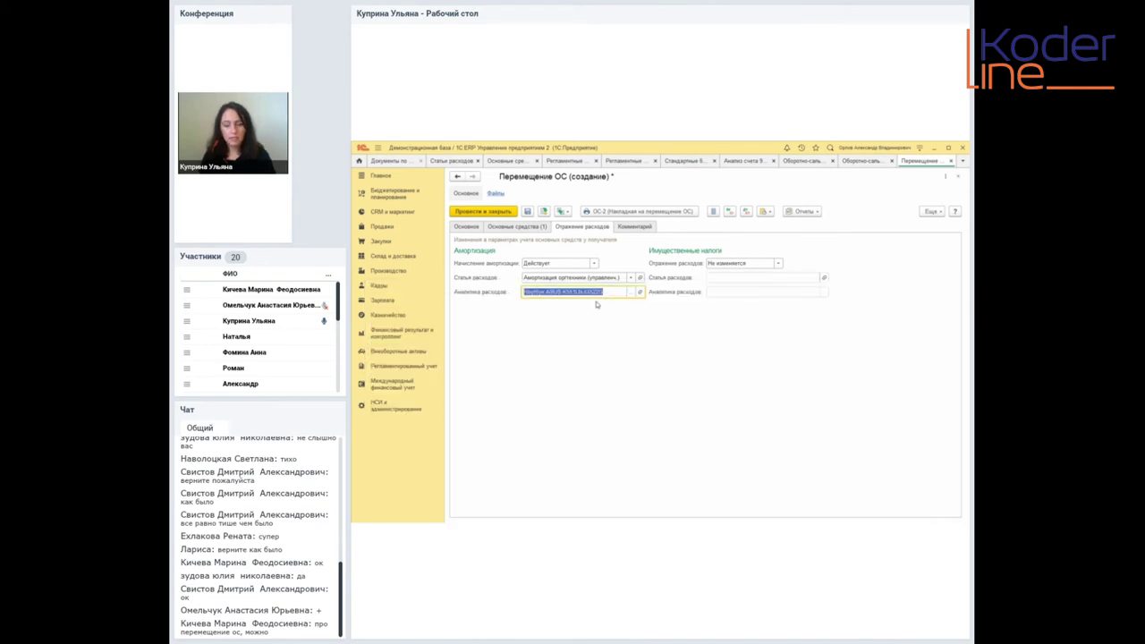
click(614, 292)
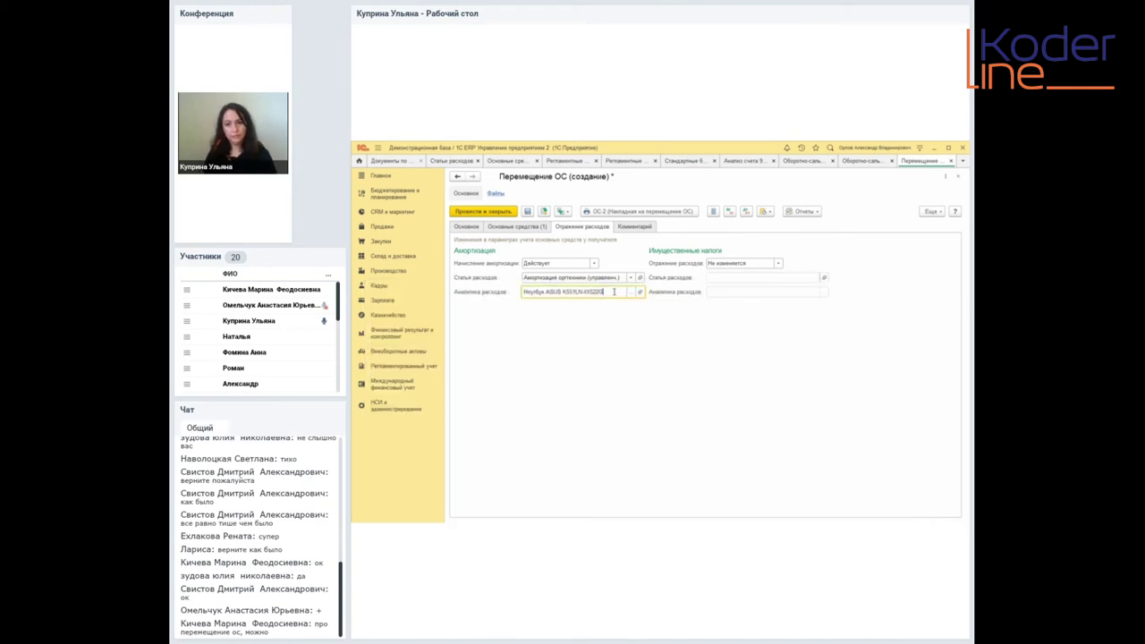
- Try Изменяется for the property tax expense reflection and return it to Не изменяется
click(777, 263)
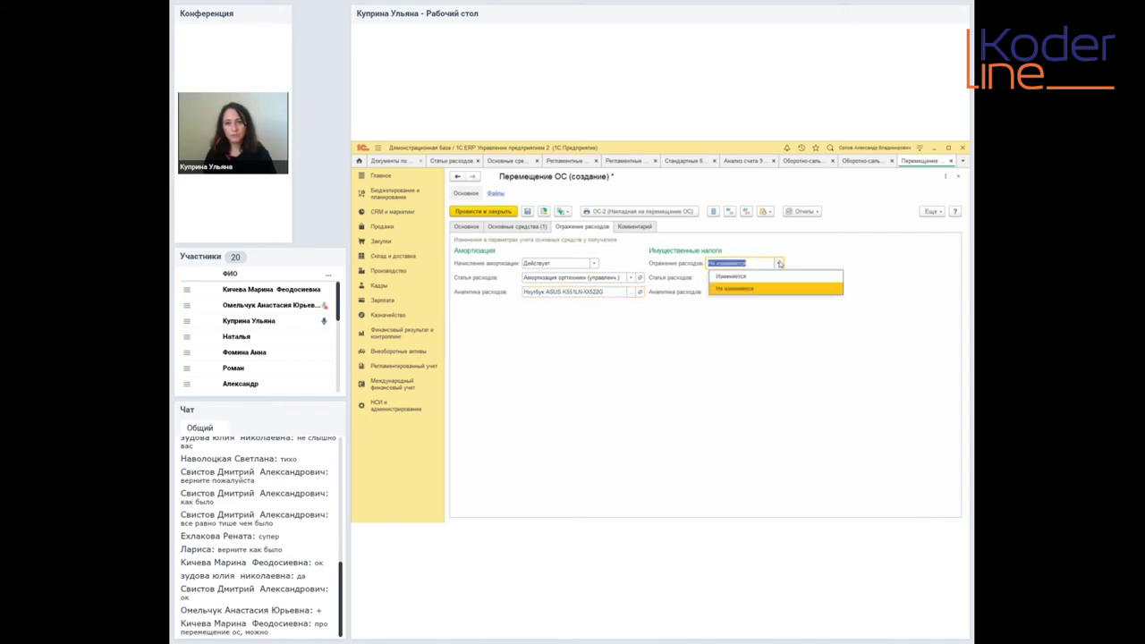
click(725, 277)
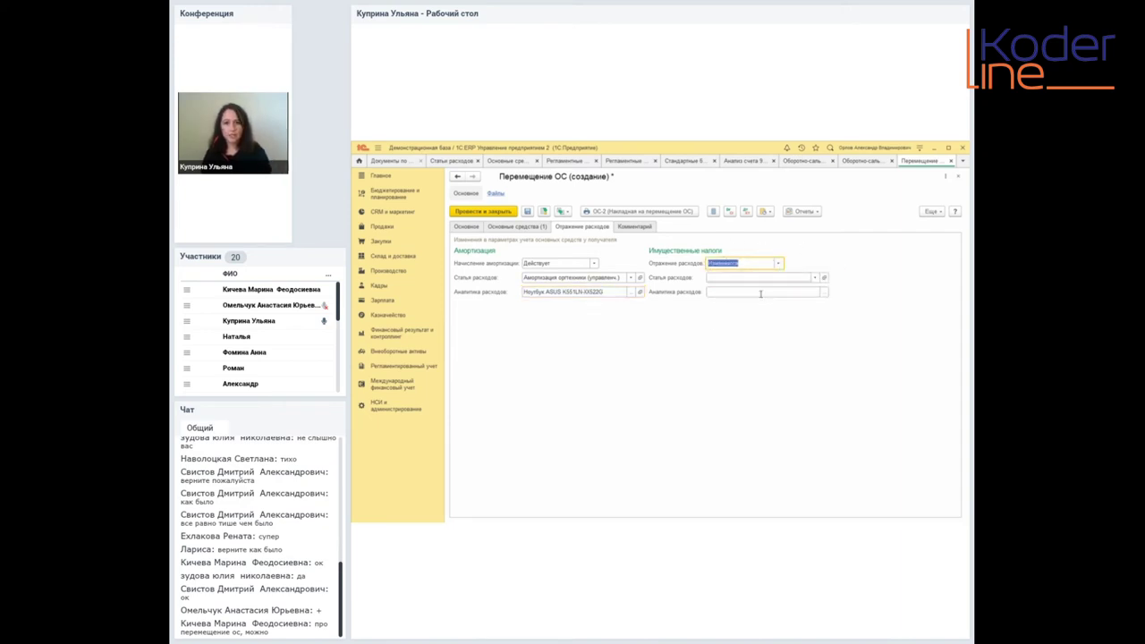
click(778, 263)
click(748, 289)
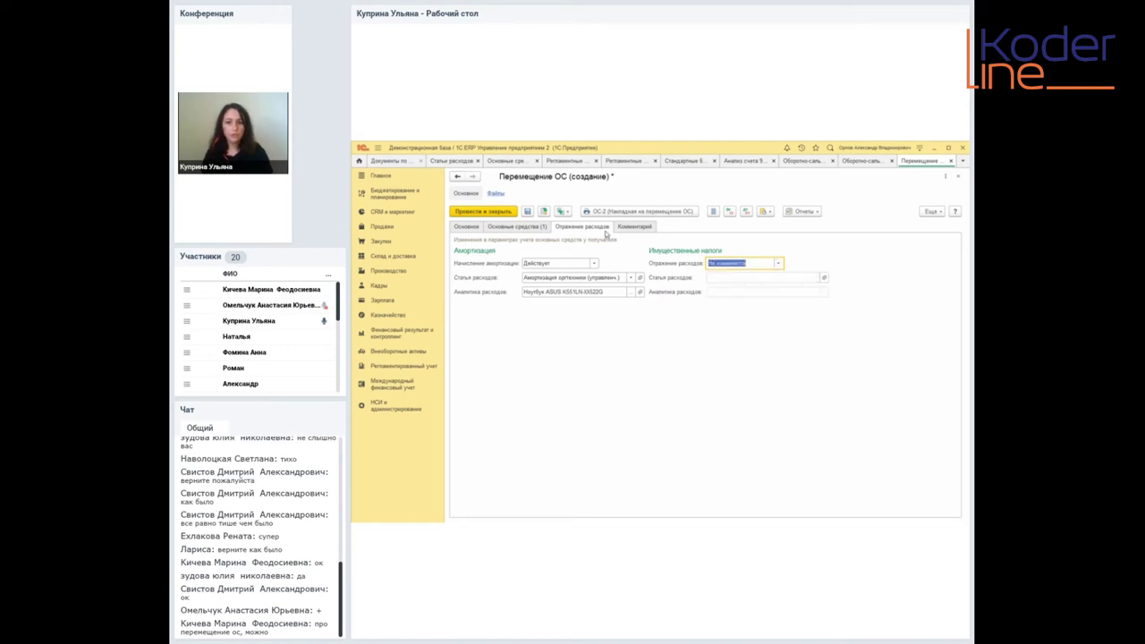
- Post the fixed asset transfer document and reflect it in regulated accounting
click(637, 229)
click(583, 228)
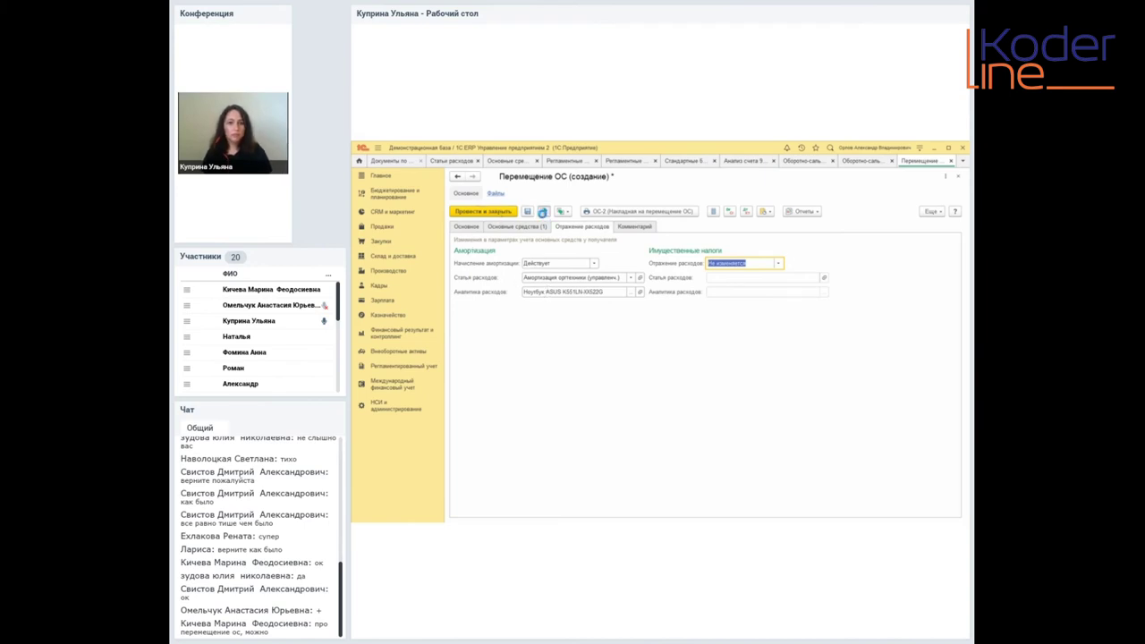
click(542, 212)
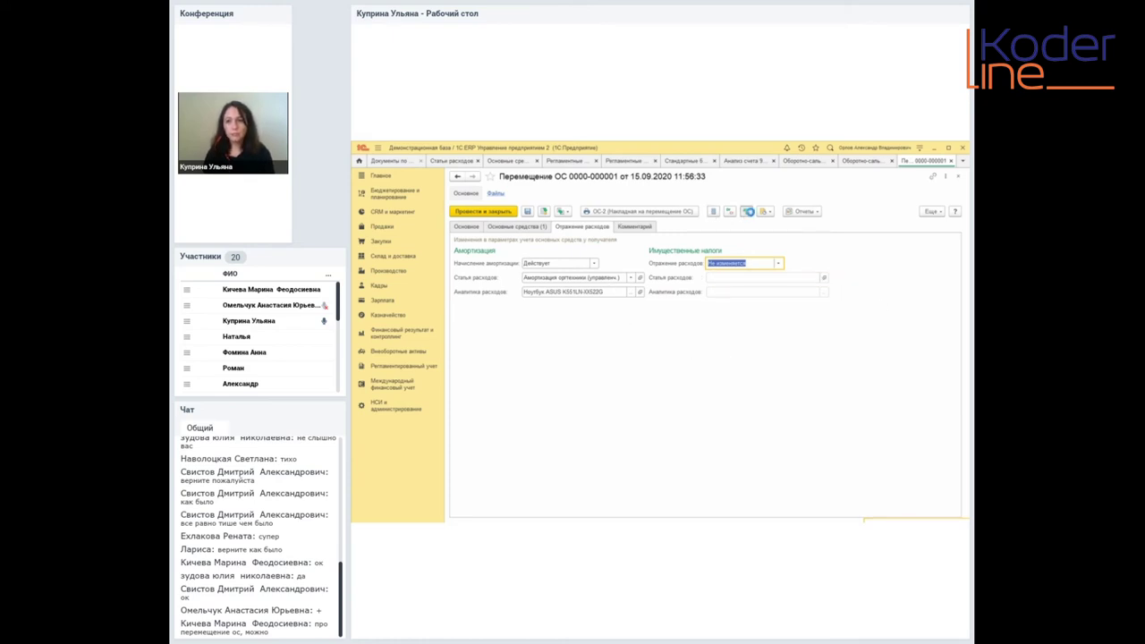
click(749, 212)
click(510, 191)
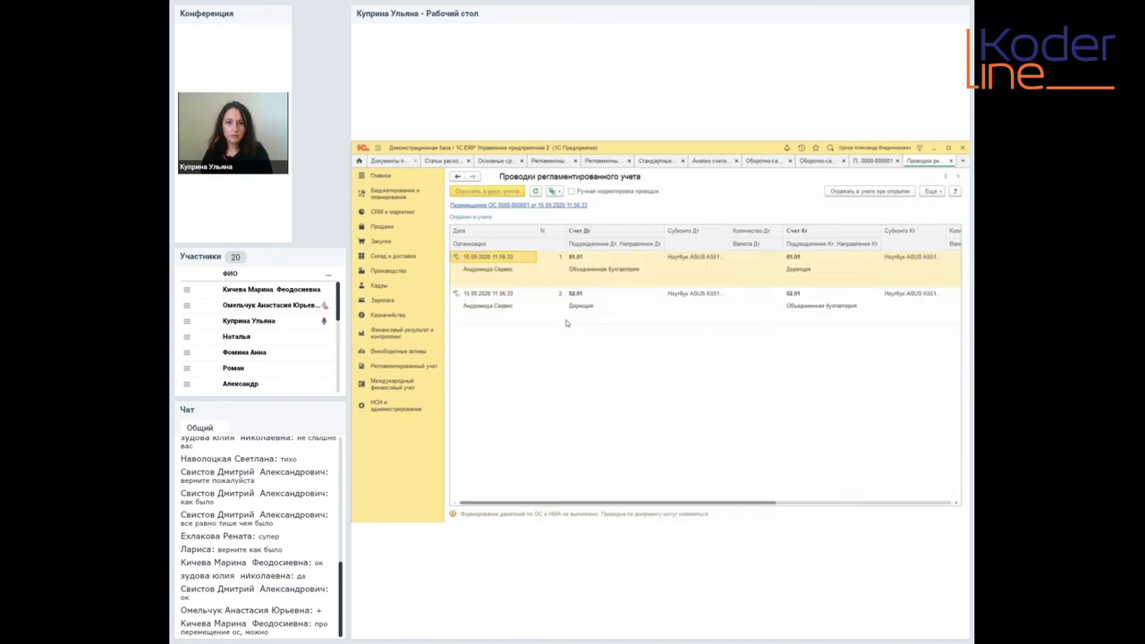
- Examine the debit and credit departments in the 01.01 and 02.01 postings of the transfer, and close the postings
click(797, 271)
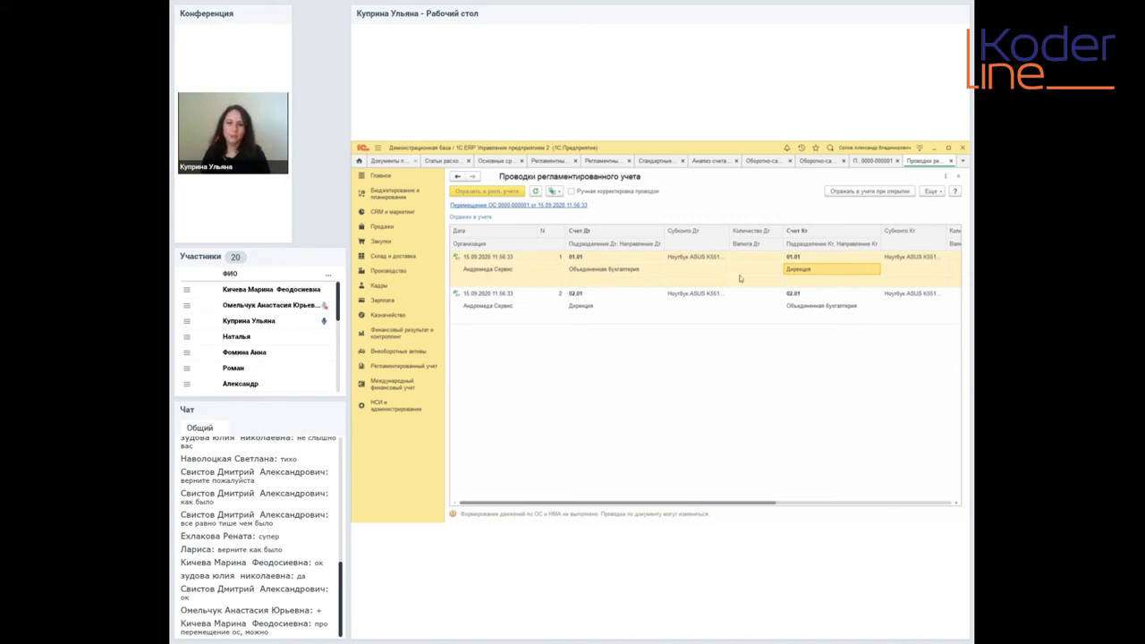
click(806, 309)
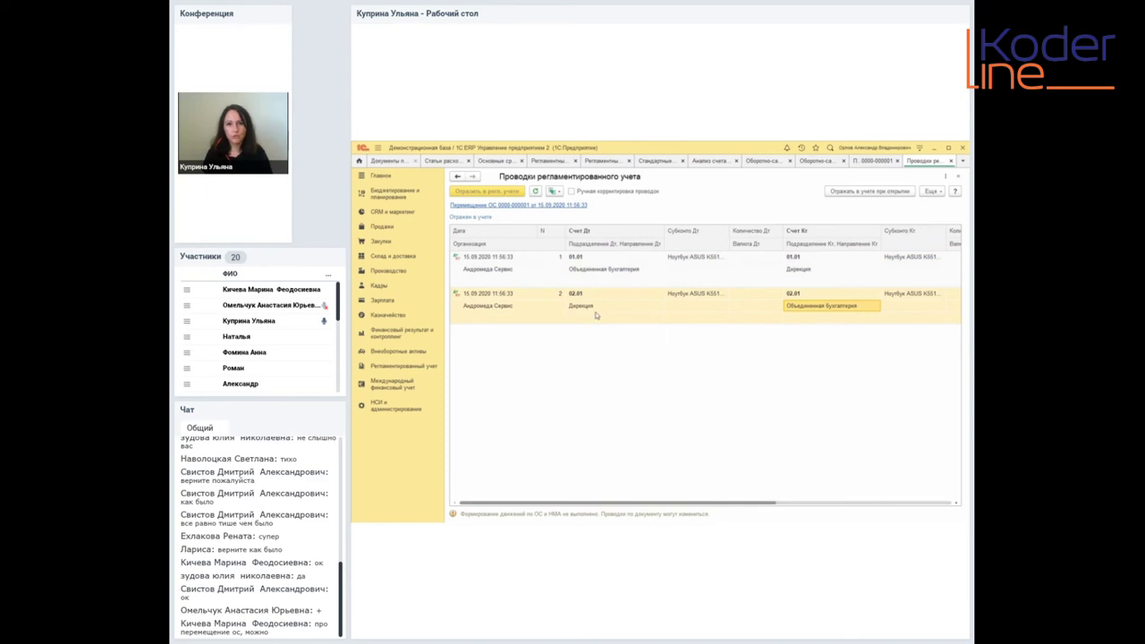
click(597, 314)
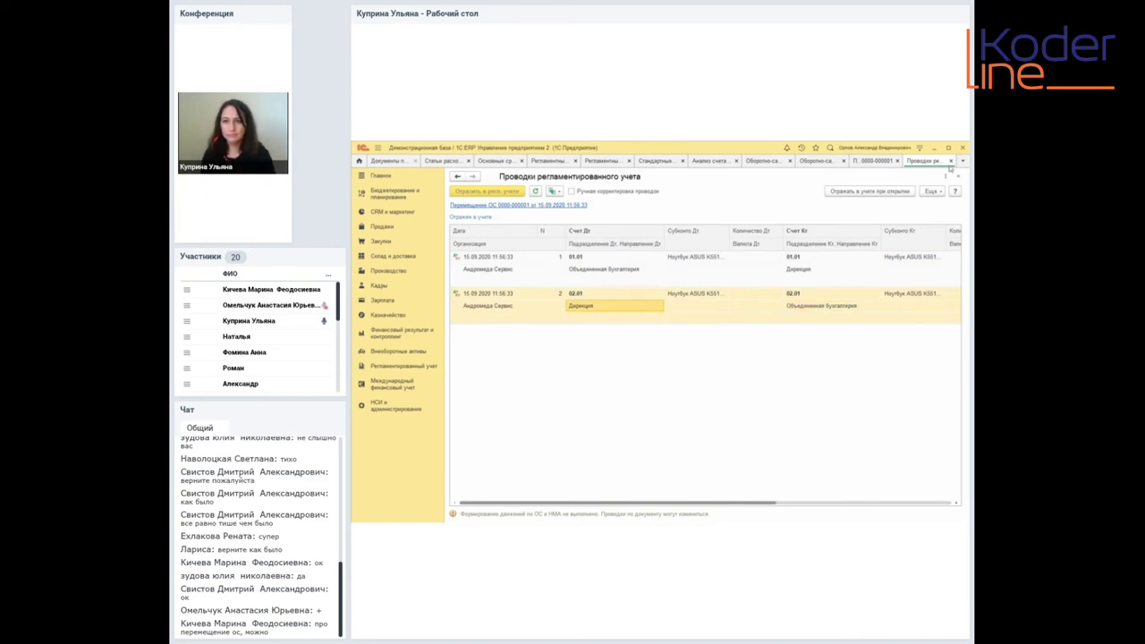
click(952, 161)
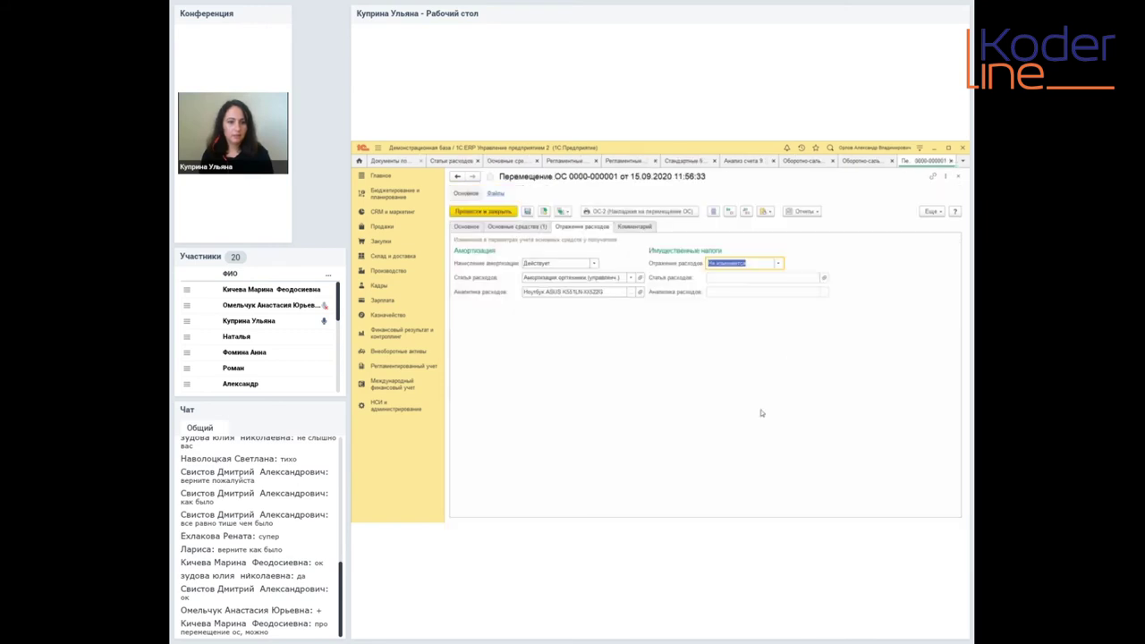
- Close the transfer document, open Изменение параметров ОС dated 01.07.2019, and review its accounting scope options, fixed asset and accounting parameters
click(951, 161)
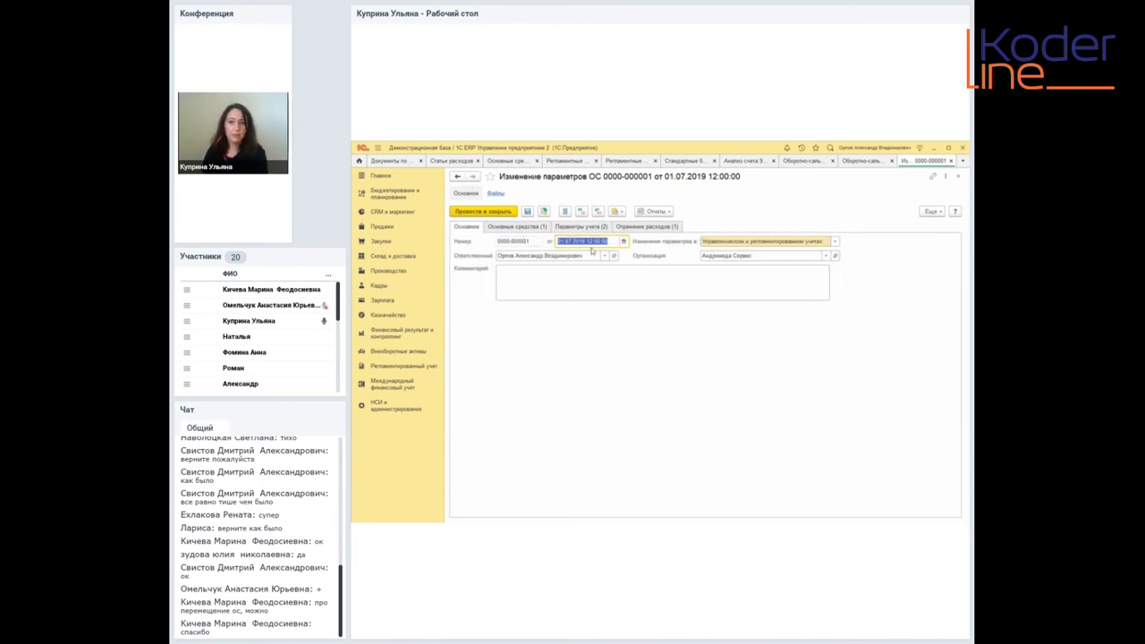
click(834, 242)
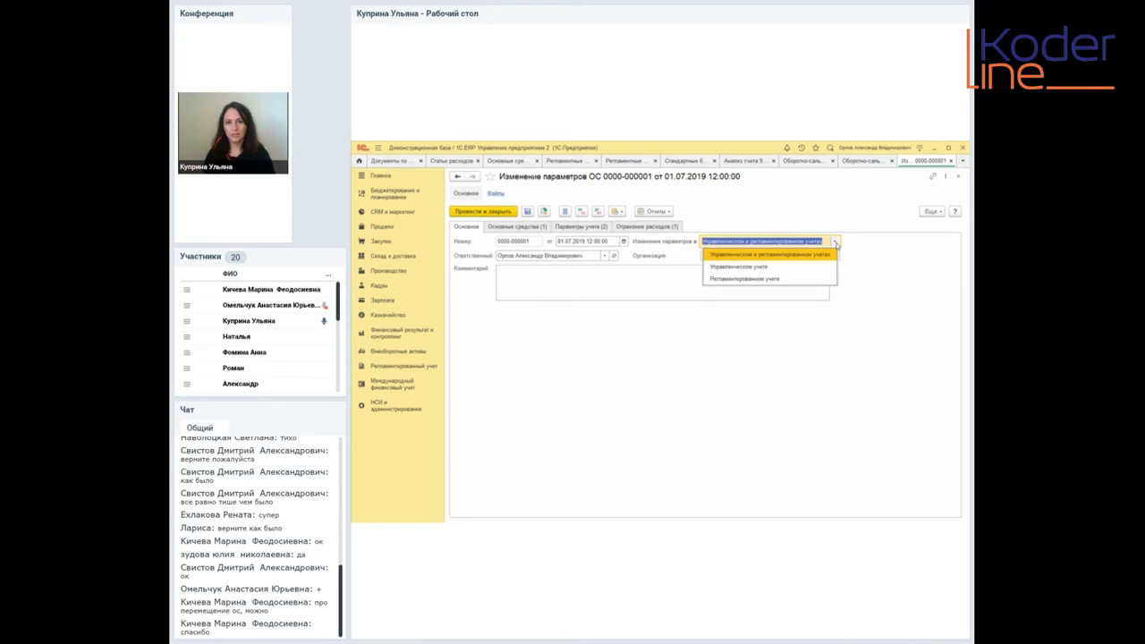
key(Escape)
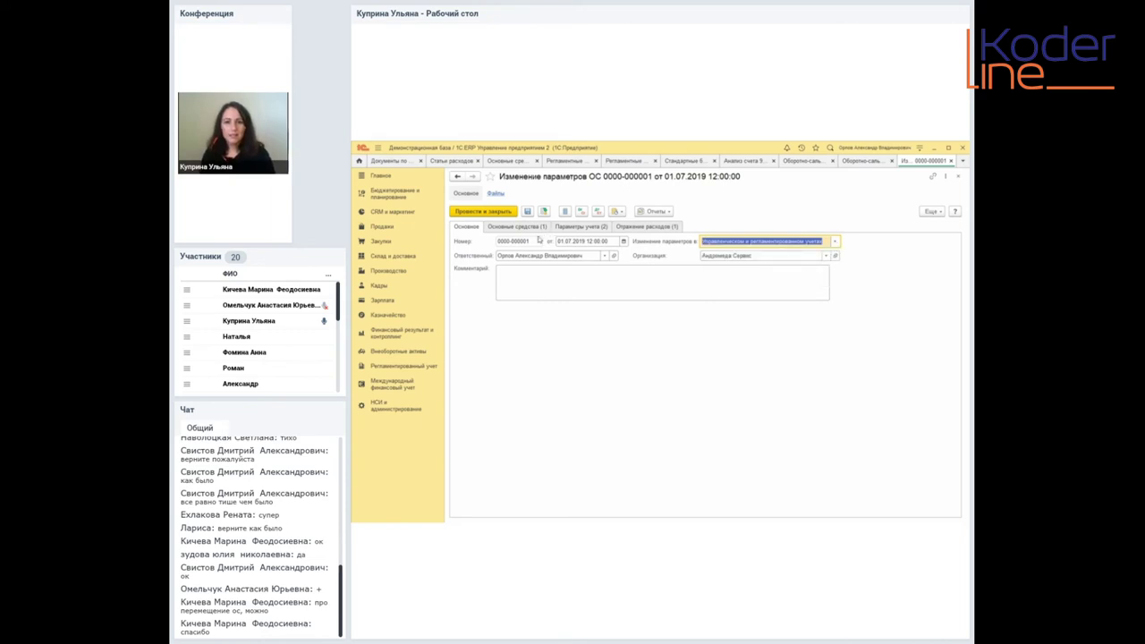
click(541, 228)
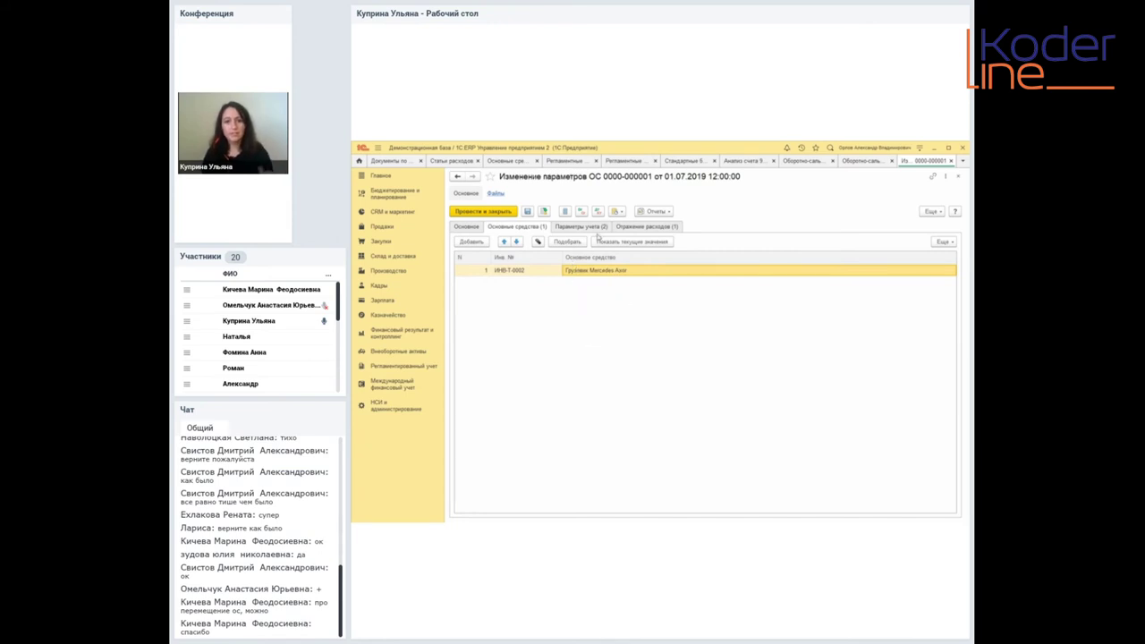
click(593, 229)
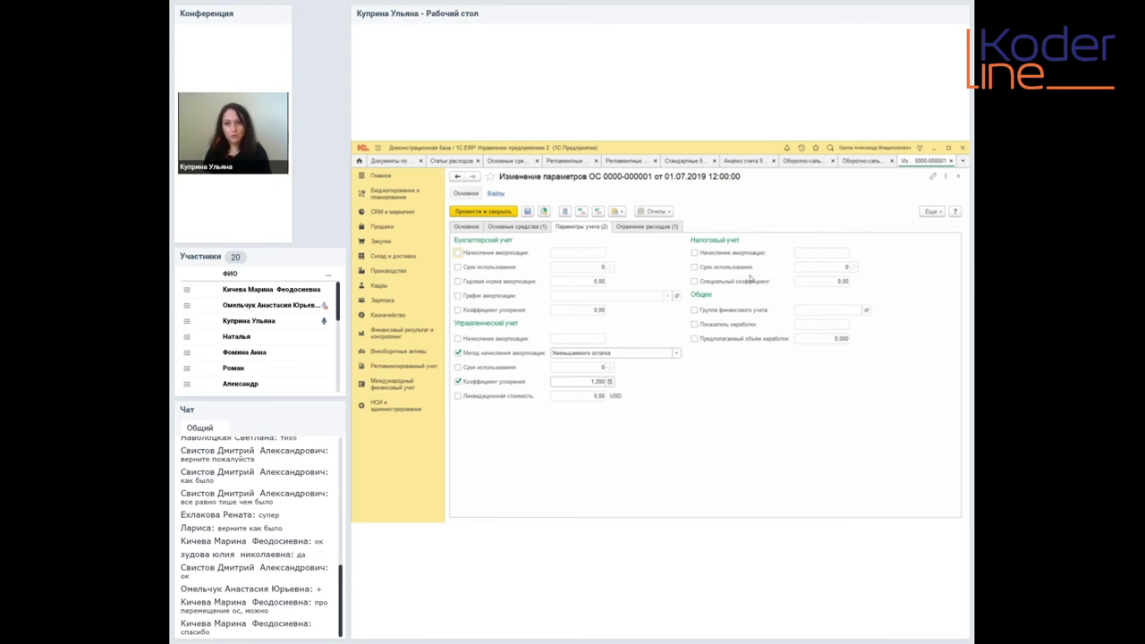
- Try changing the financial accounting group among the document's common parameters to Офисное оборудование
click(694, 310)
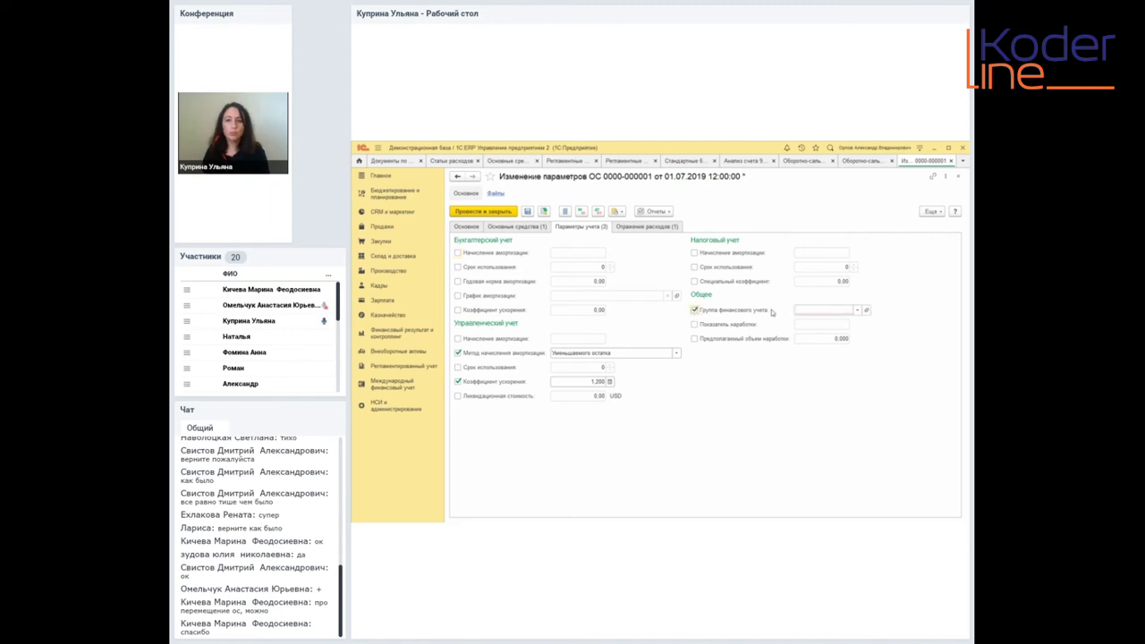
click(857, 311)
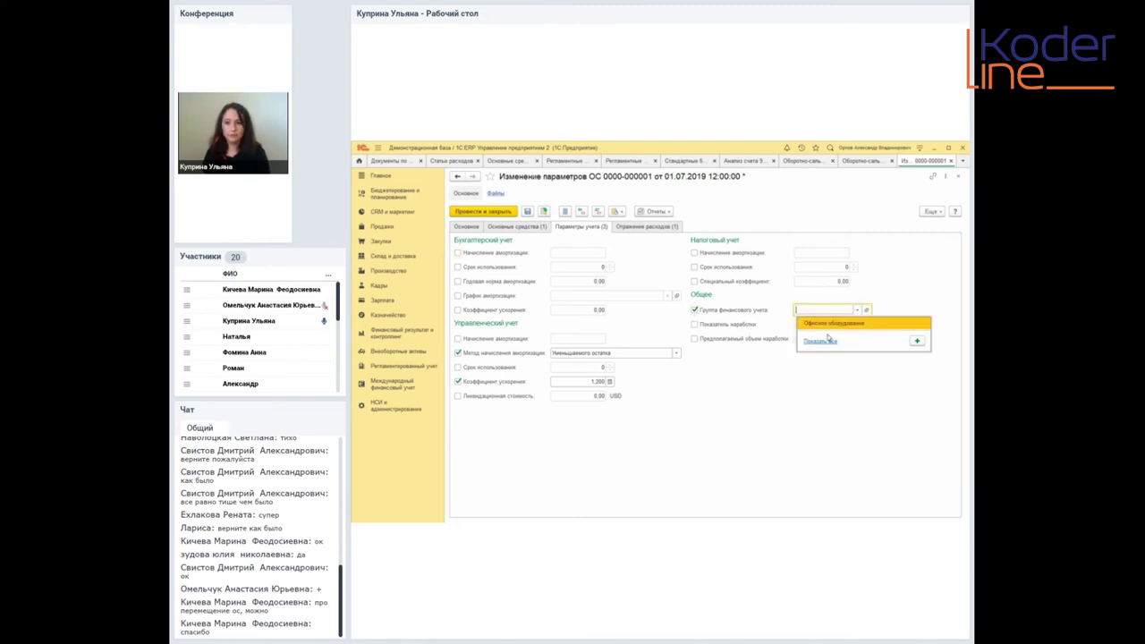
click(827, 340)
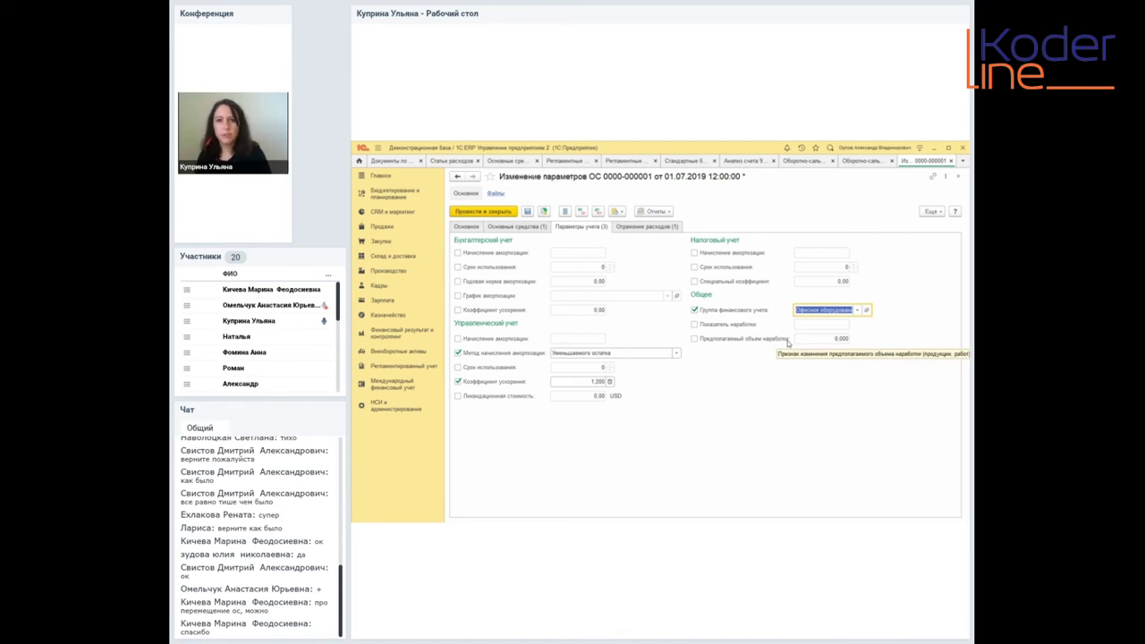
- Examine the Офисное оборудование group's cost account and its alternatives, close the group unchanged, and clear the financial accounting group change
click(867, 311)
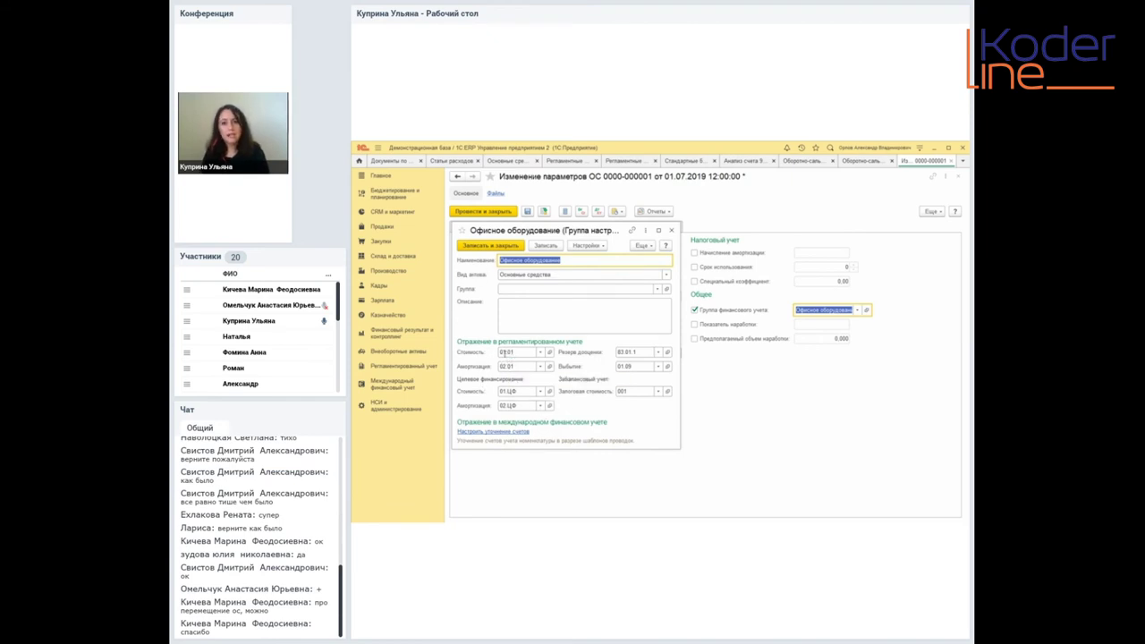
click(519, 352)
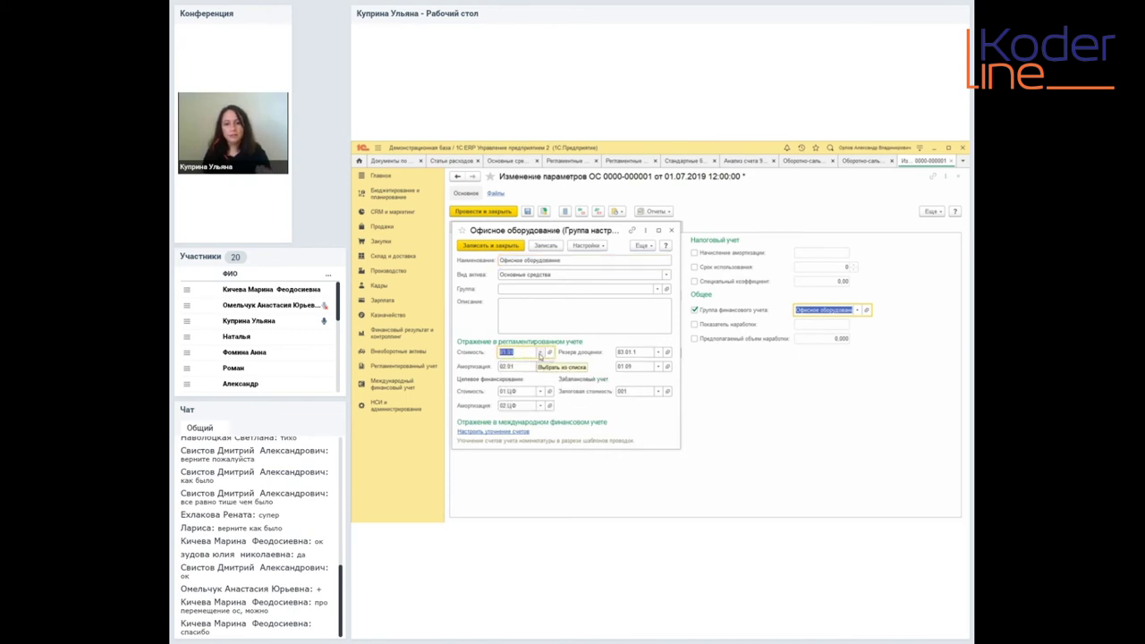
click(541, 352)
click(528, 401)
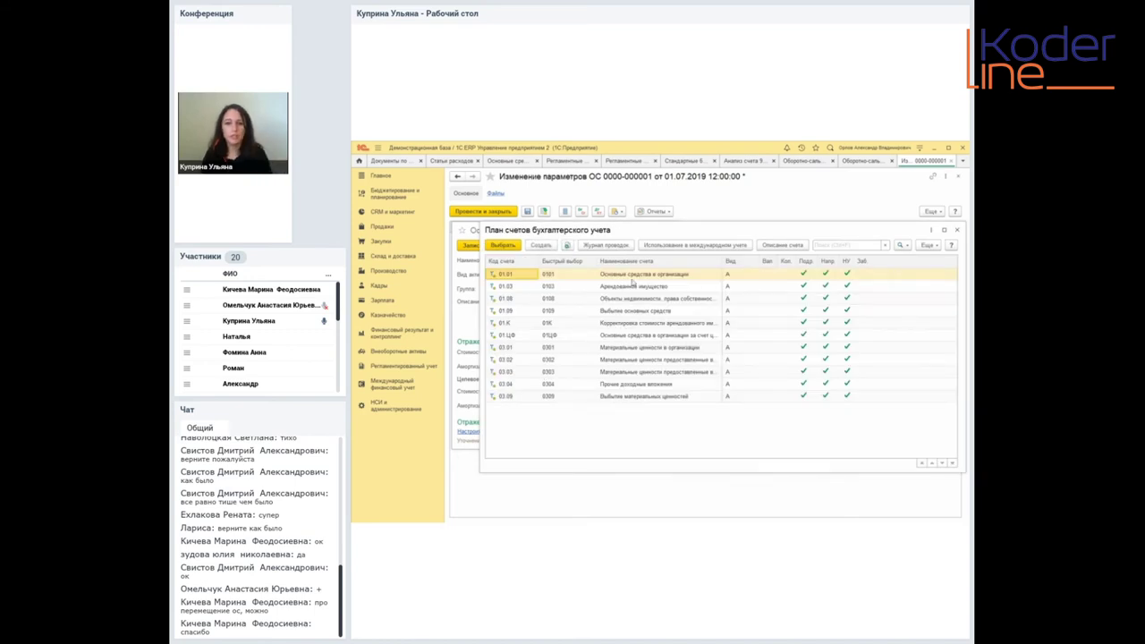
click(633, 278)
click(655, 288)
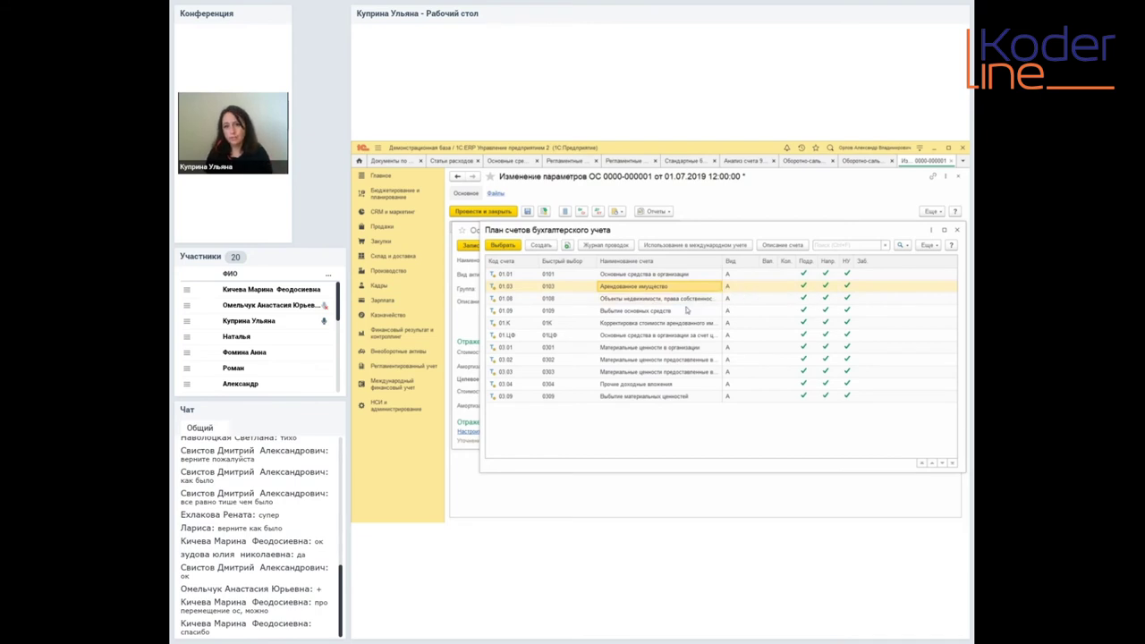
click(957, 230)
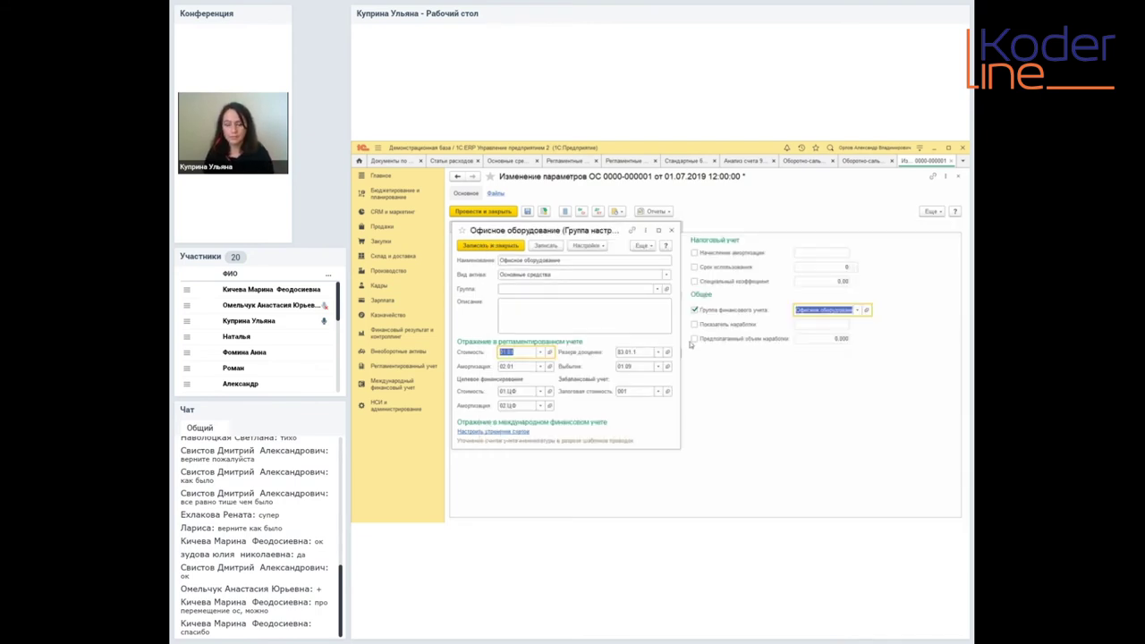
click(671, 230)
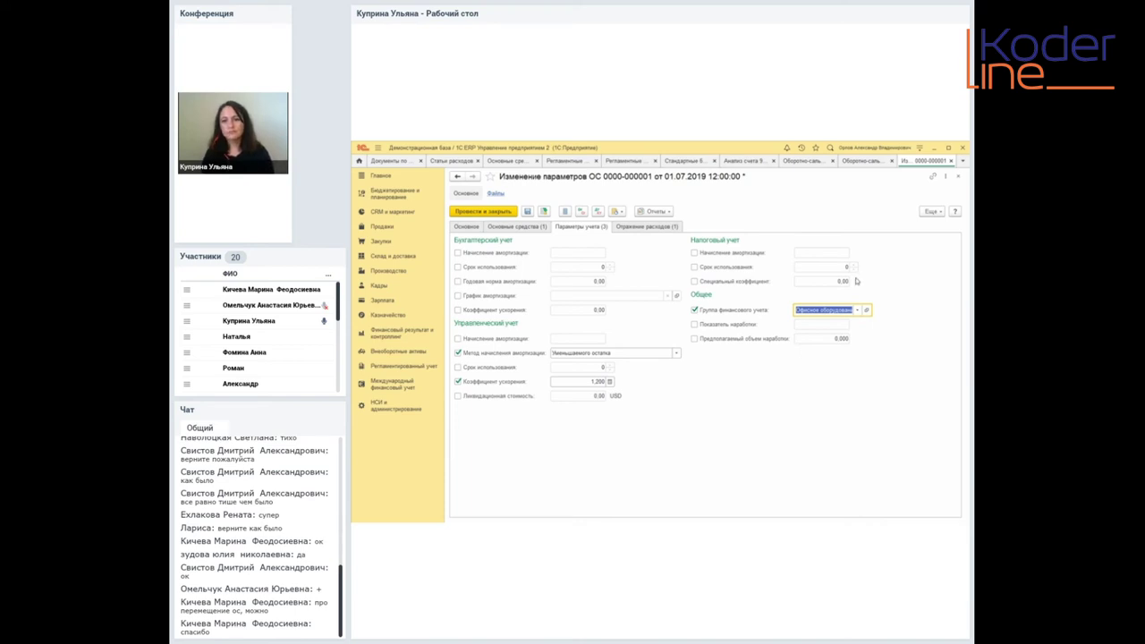
click(707, 308)
- Show the document's expense reflection and widen the department, activity direction and expense item columns
click(647, 227)
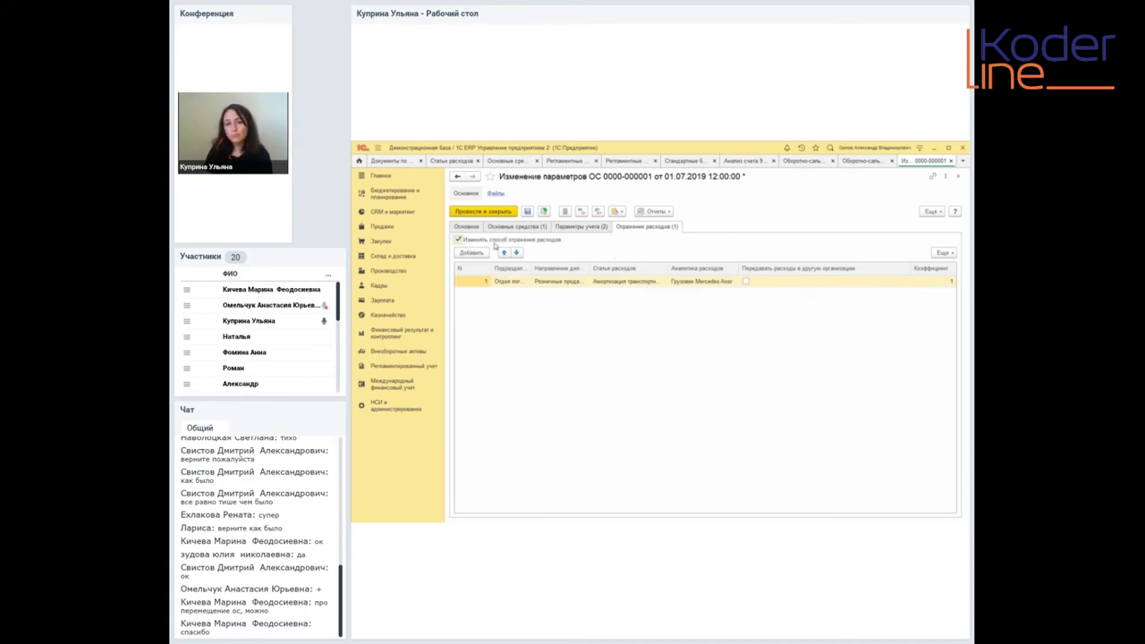
drag(533, 268, 552, 265)
drag(607, 269, 632, 269)
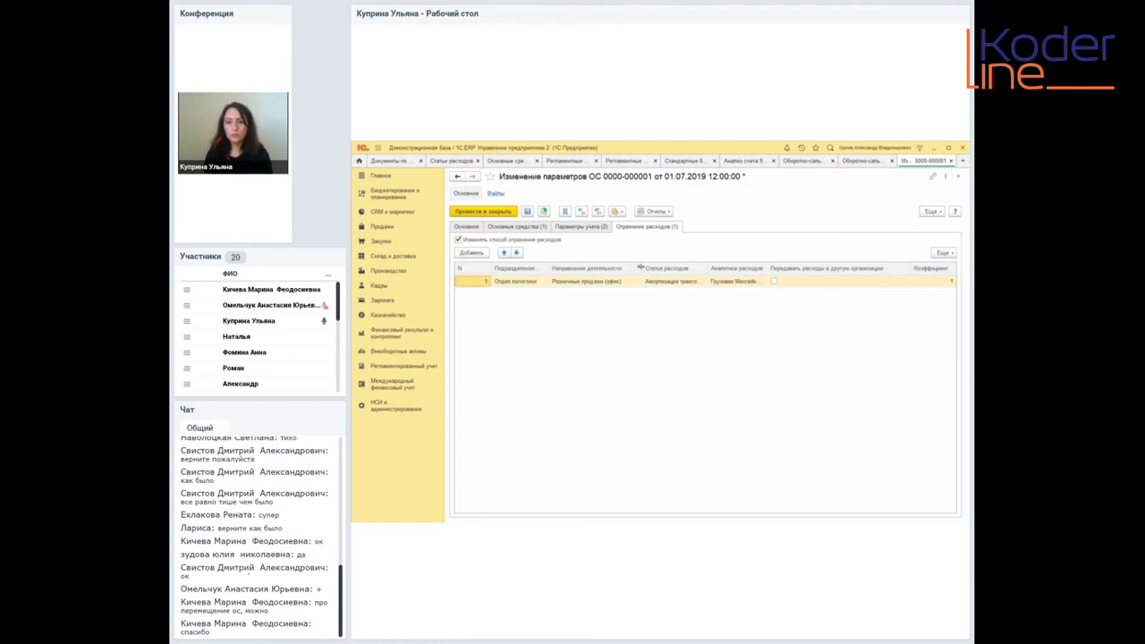
drag(707, 271, 832, 267)
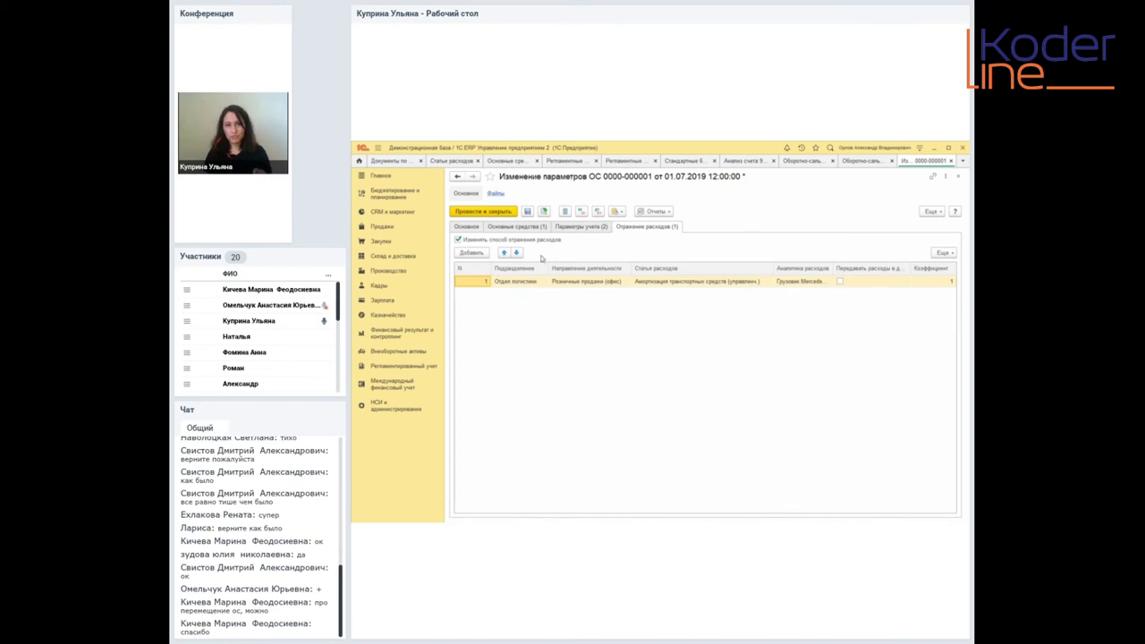
- Check the selectable expense item and activity direction values in the expense reflection row, keeping the existing ones
double_click(689, 283)
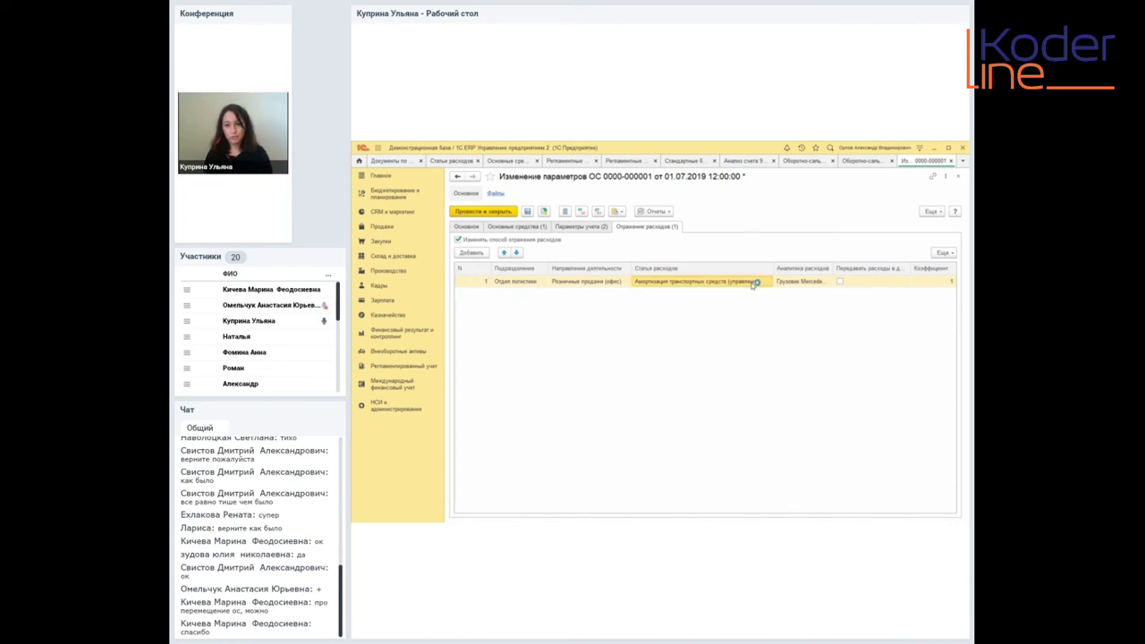
click(759, 282)
key(Escape)
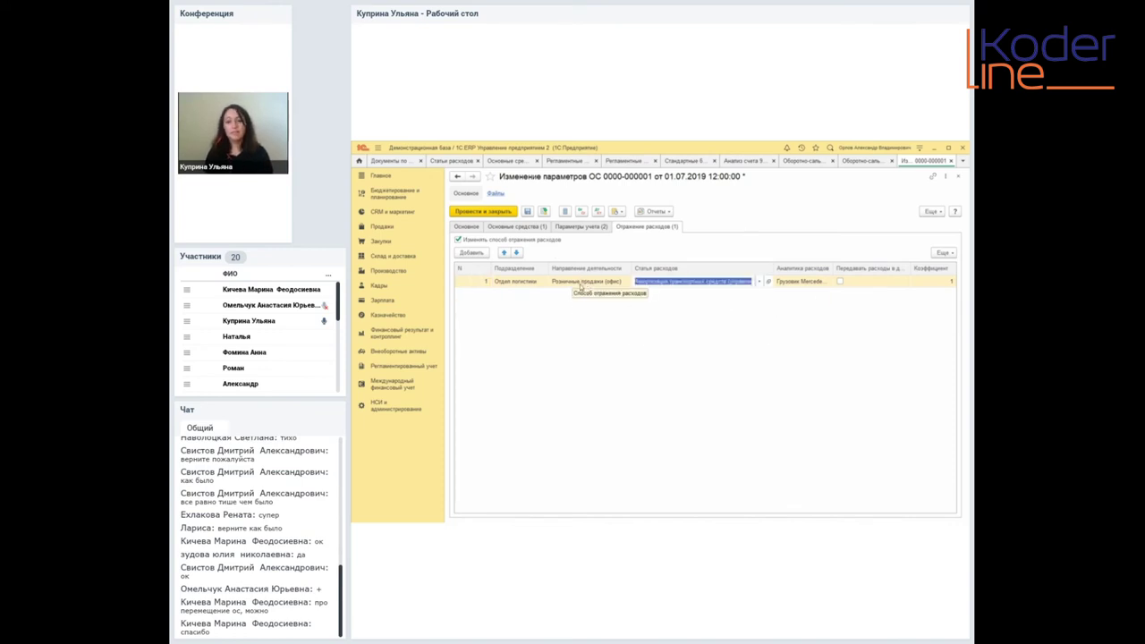
double_click(621, 285)
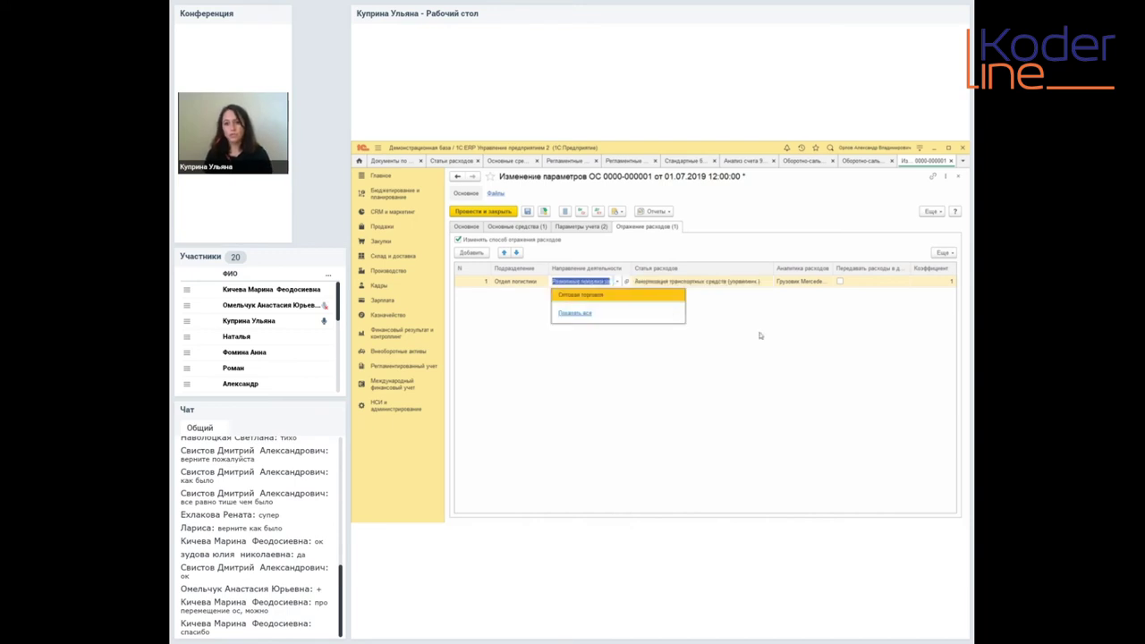
click(596, 293)
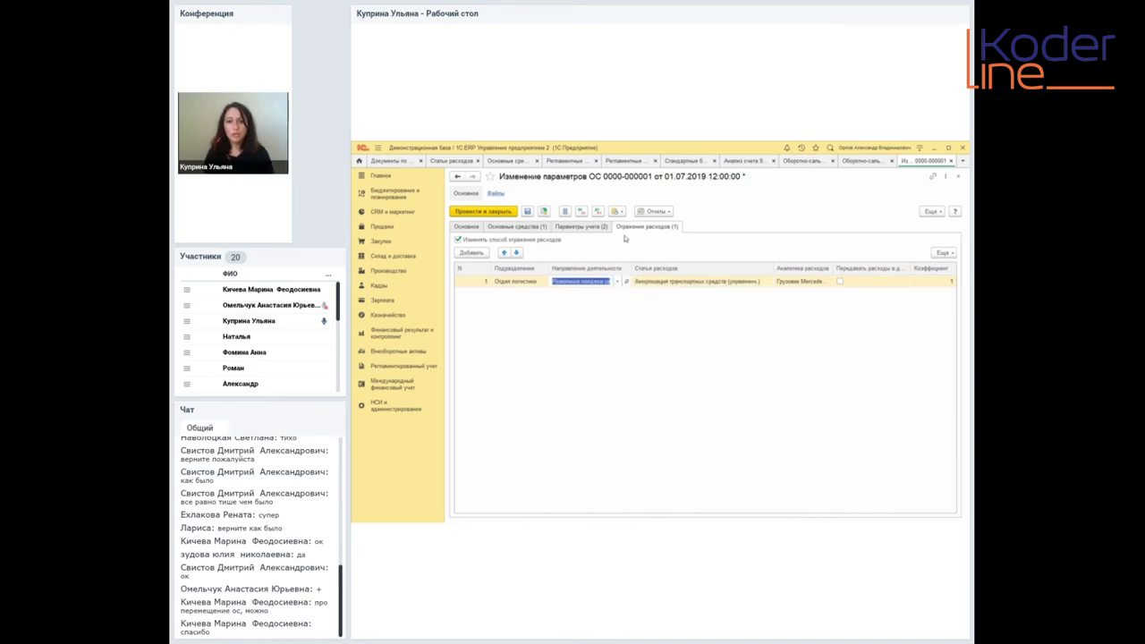
- Go back over the parameter change document's fixed asset list and main details, and close it without saving
click(561, 230)
click(535, 229)
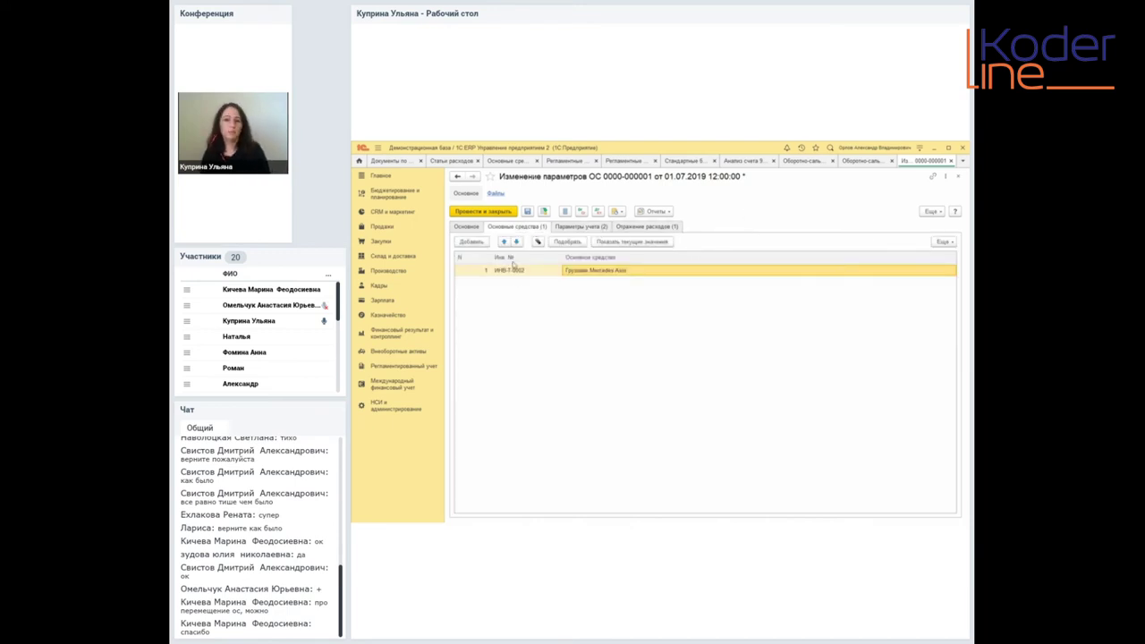
click(465, 227)
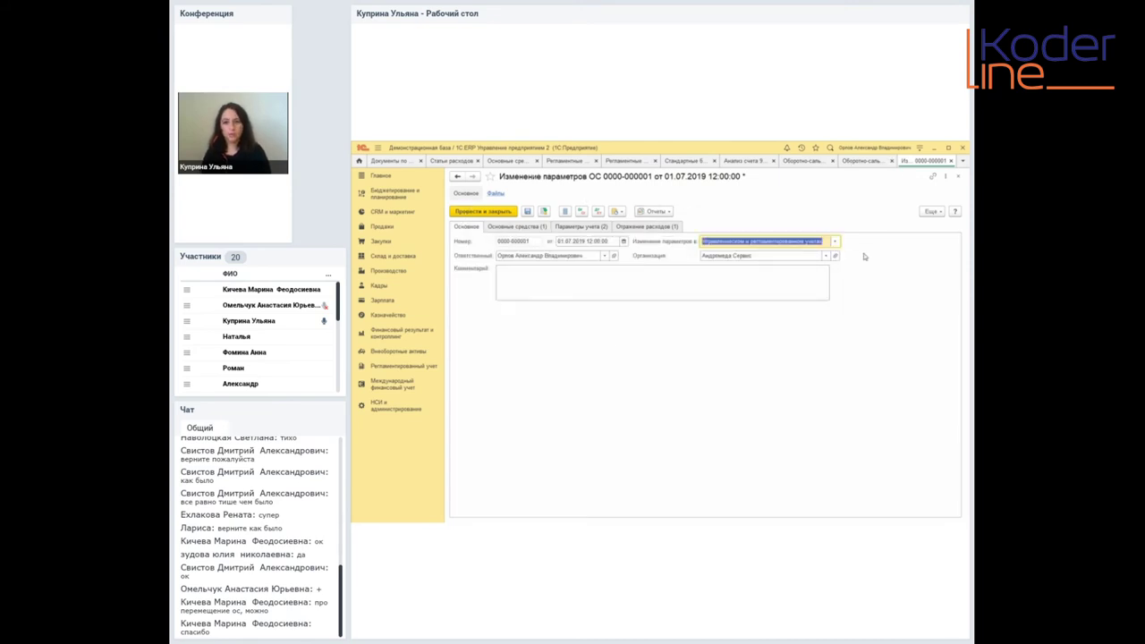
click(951, 162)
- Switch to the webinar presentation and advance to the Выбытие ОС slide about write-off due to wear
click(689, 354)
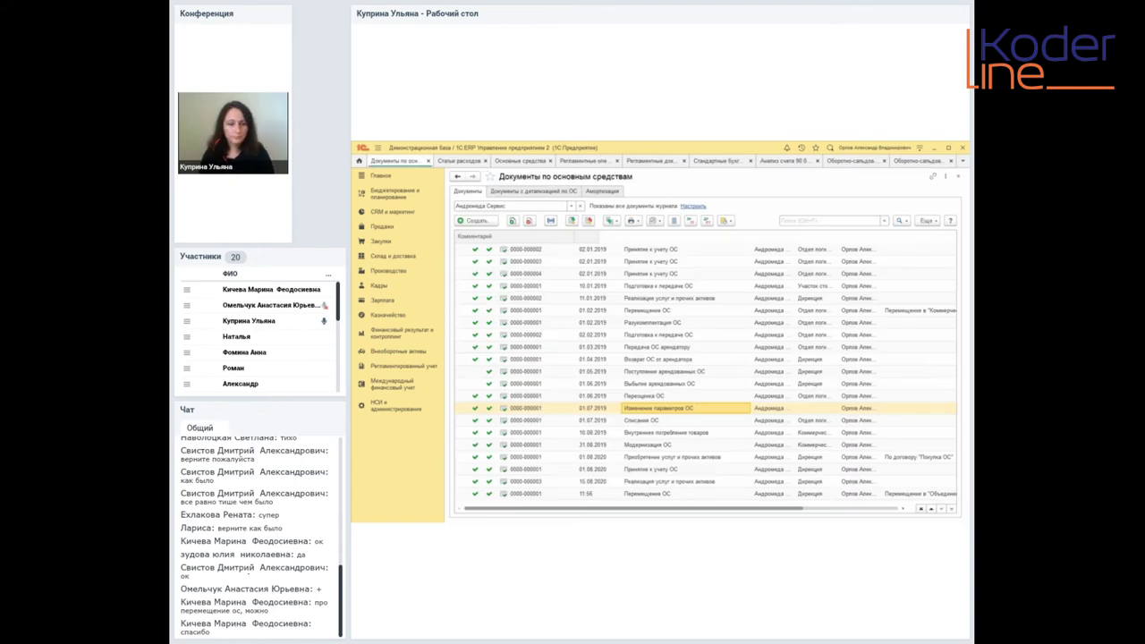
key(alt+Tab)
click(376, 517)
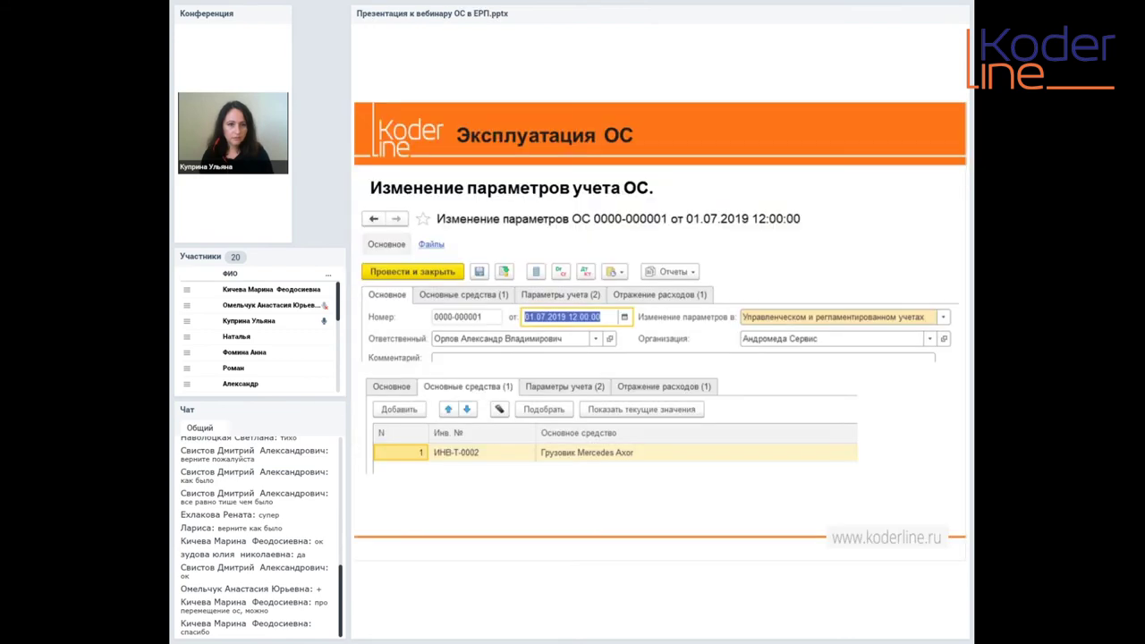
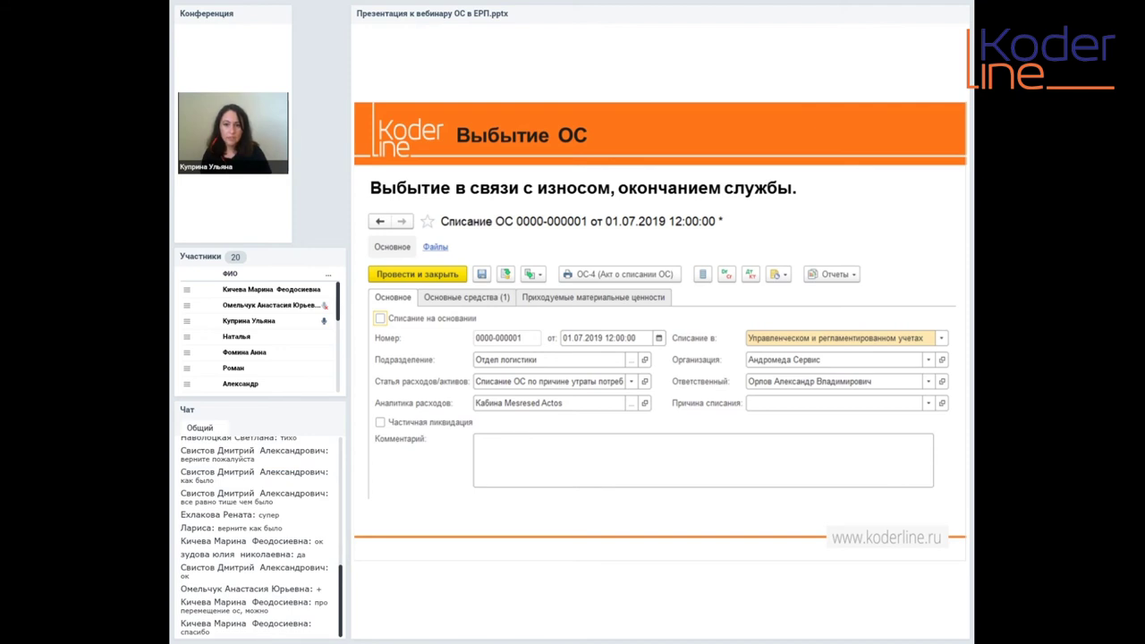
- Open the Списание ОС document dated 01.07.2019, check the inventory documents offered as its write-off basis, and close that selection
double_click(685, 427)
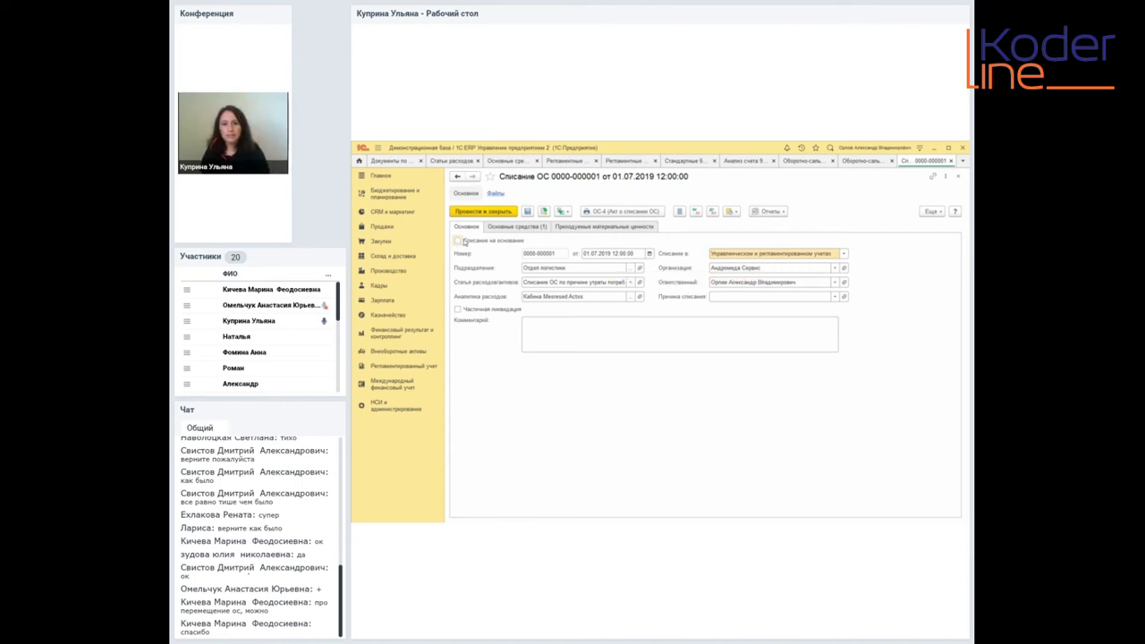
click(505, 245)
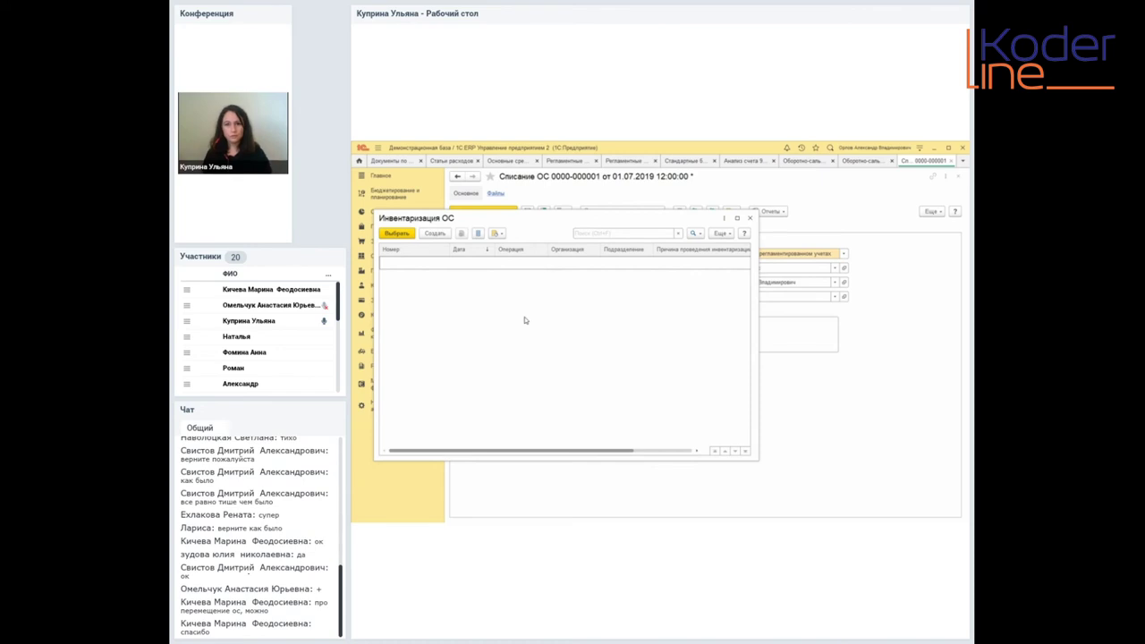
click(750, 219)
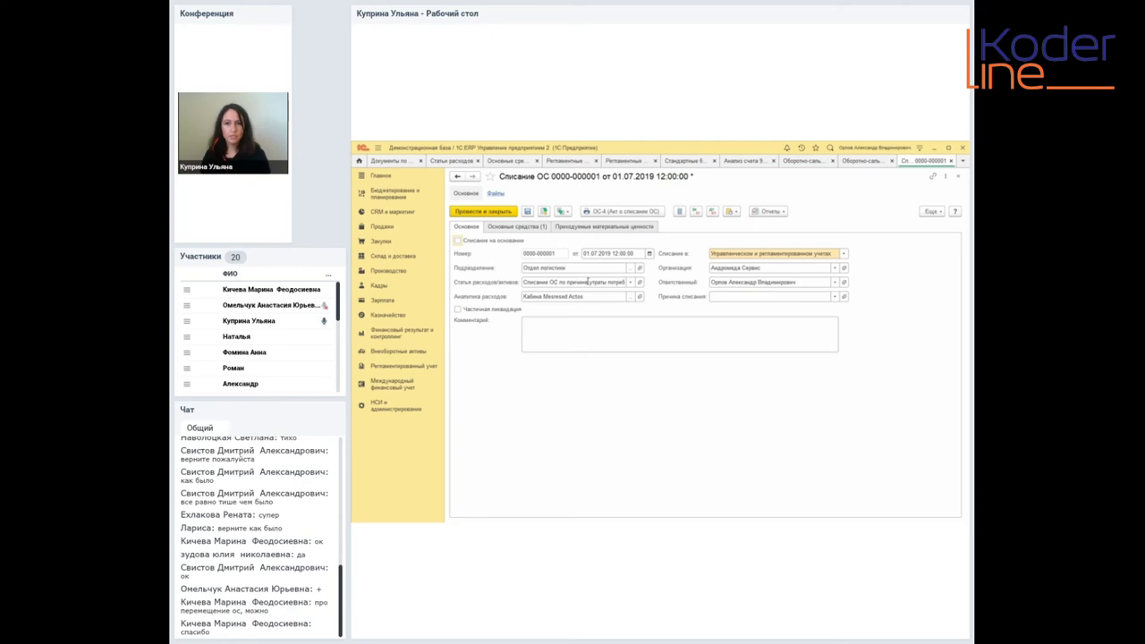
- Open the write-off document's expense item and examine its expense type, distribution in regulated accounting and default accounting account
click(638, 282)
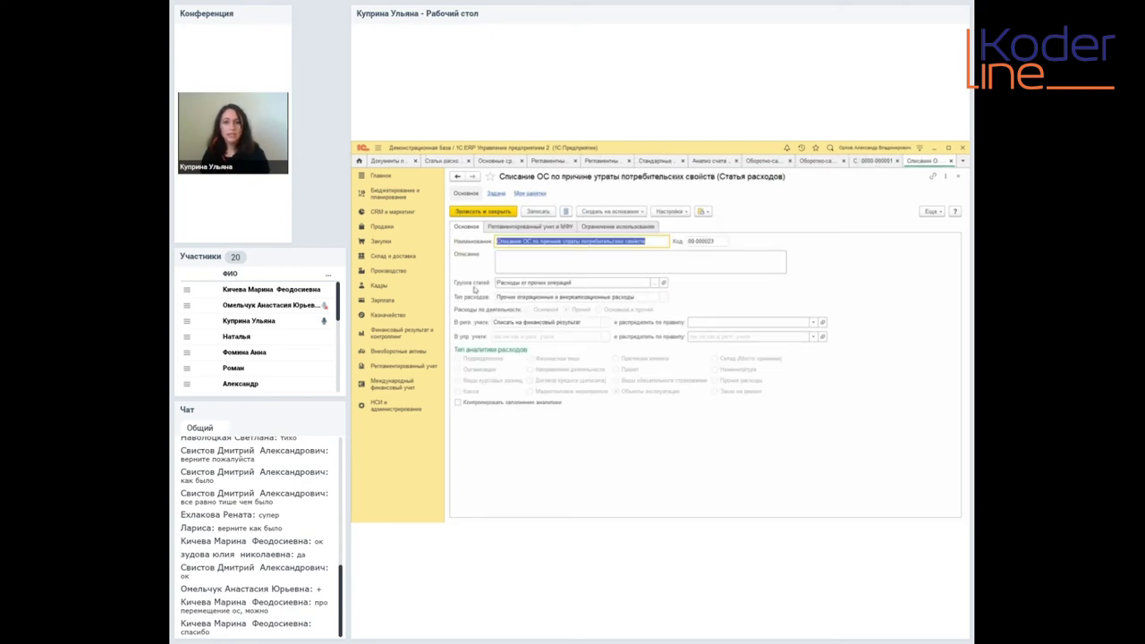
click(573, 296)
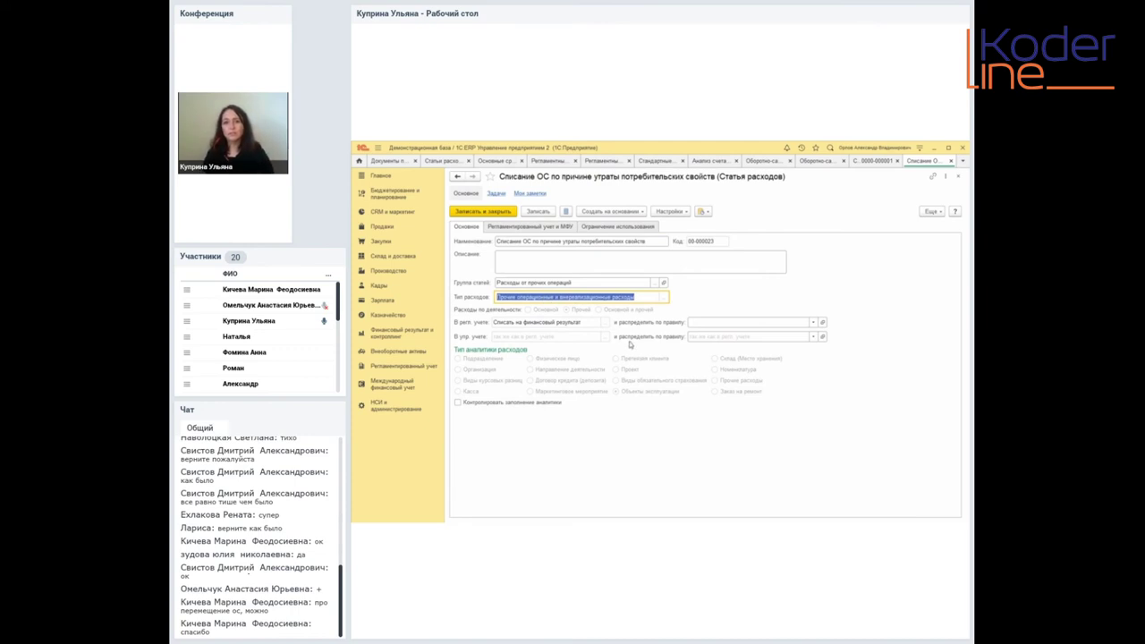
key(Tab)
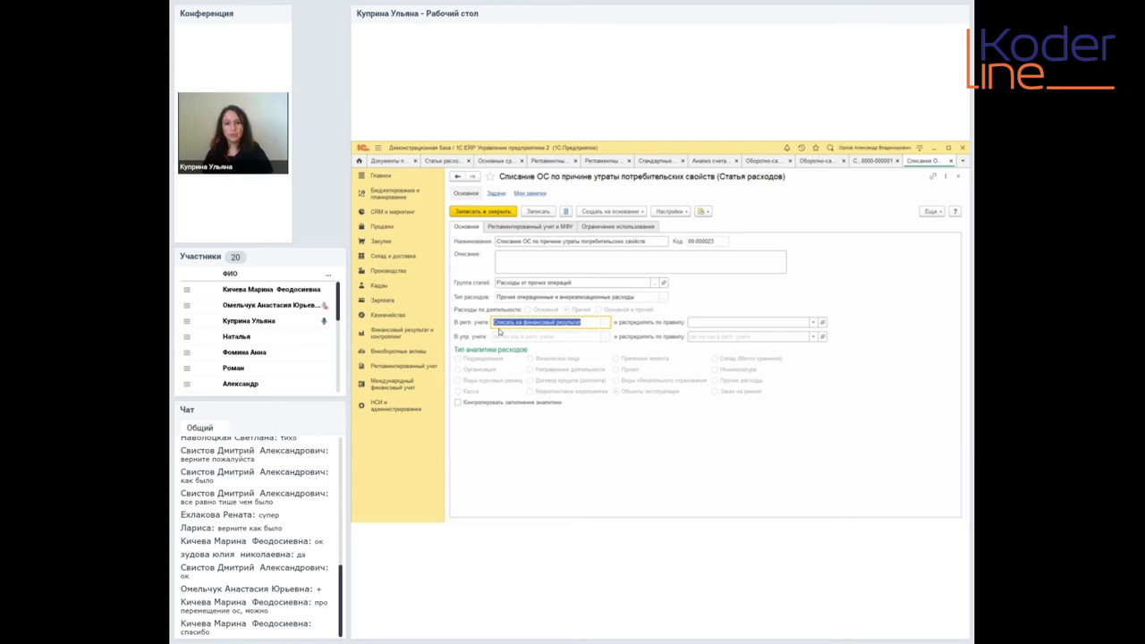
click(563, 230)
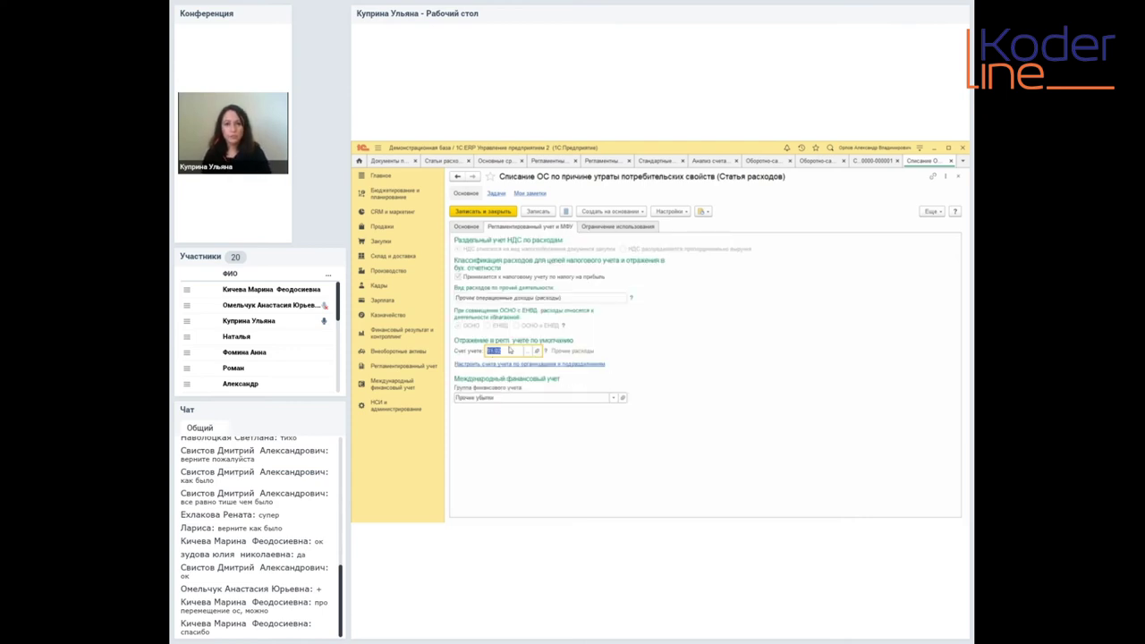
click(508, 351)
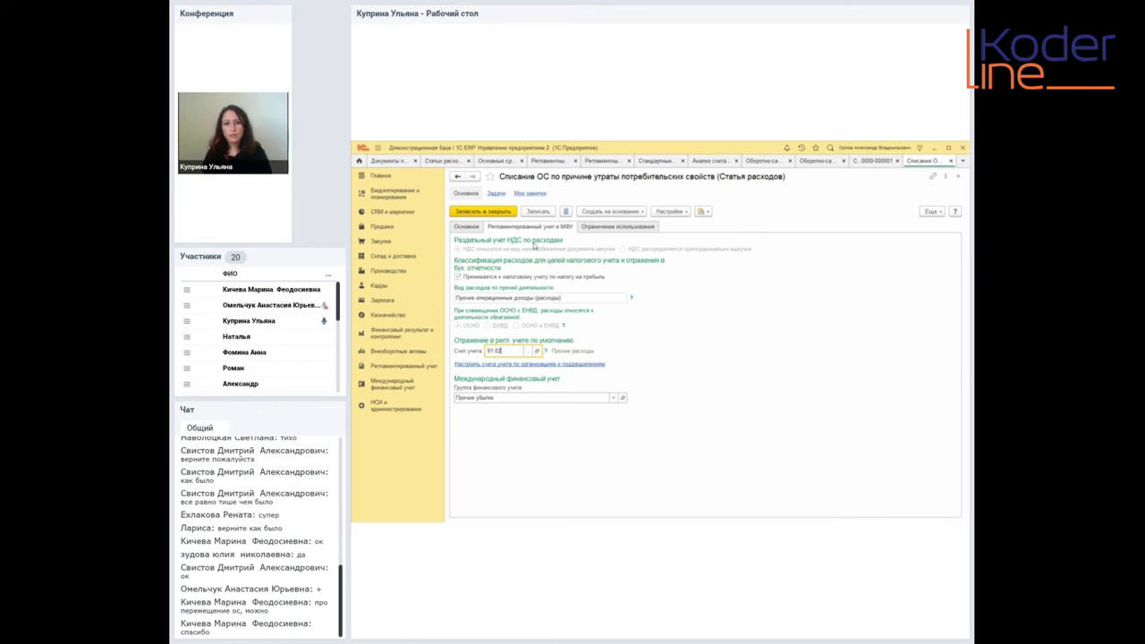
drag(507, 351, 485, 354)
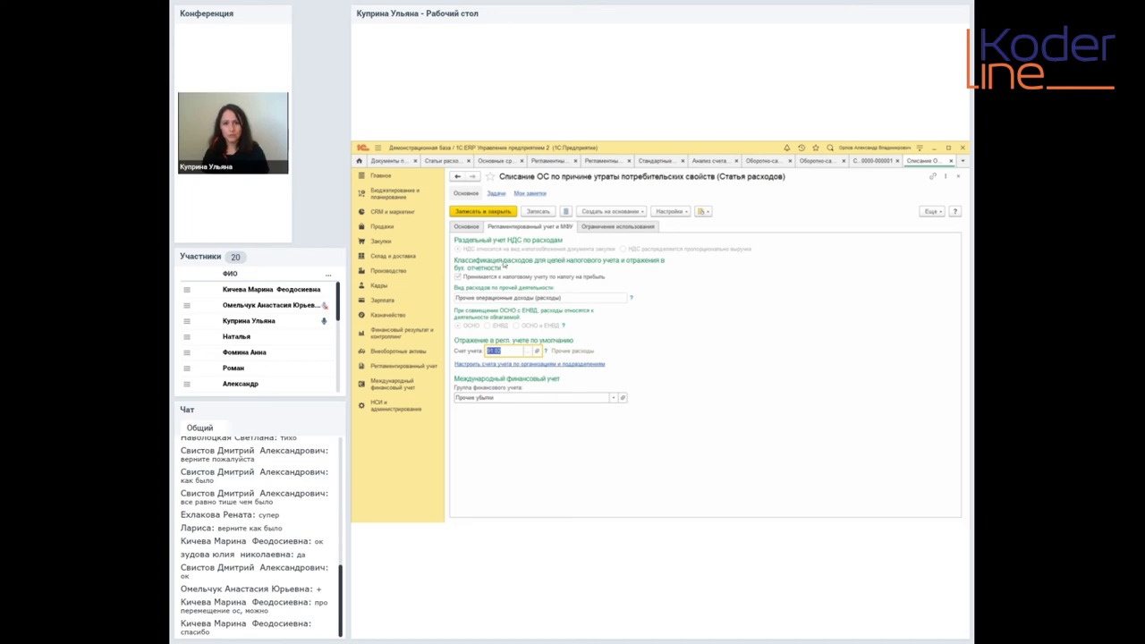
- Check the expense item's main details and close it, and look through the list of write-off reasons without choosing one
click(474, 229)
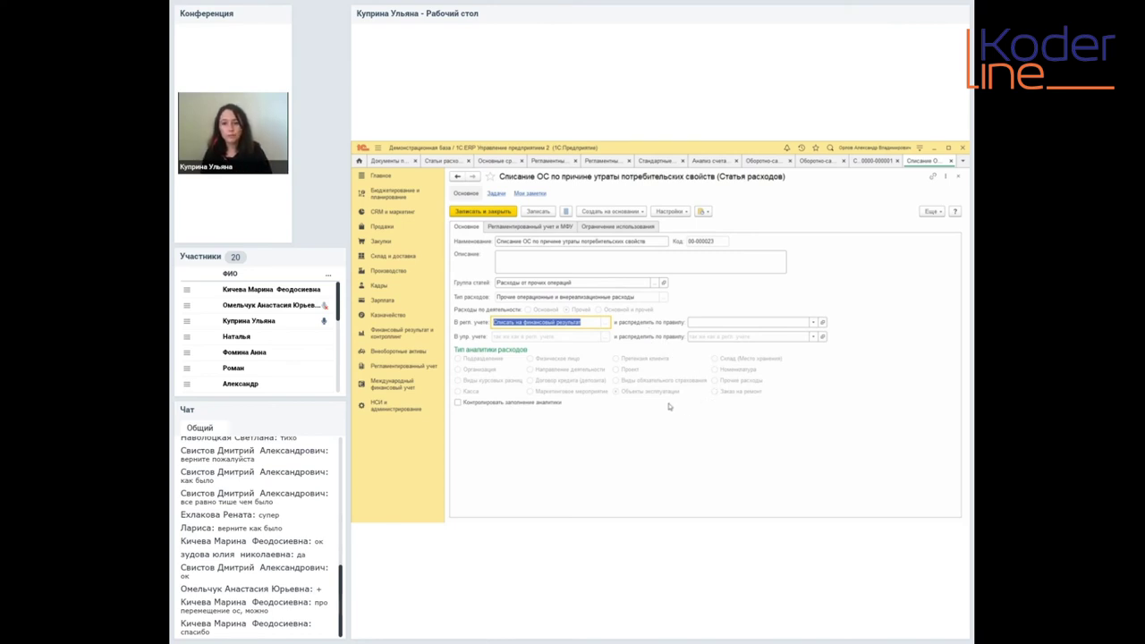
key(ctrl+Return)
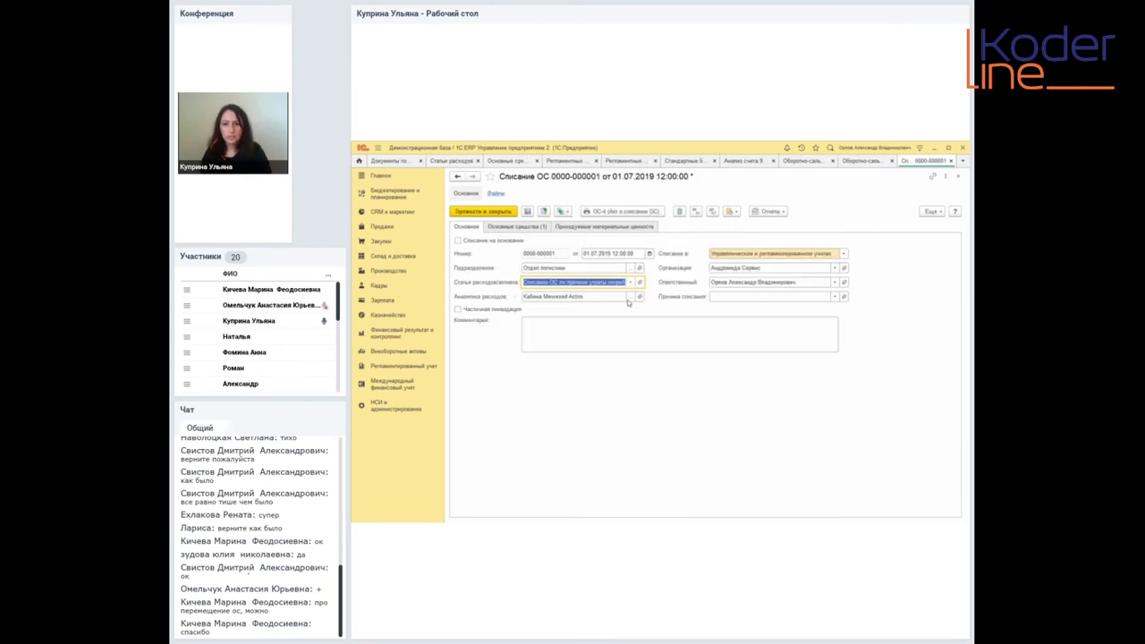
click(766, 296)
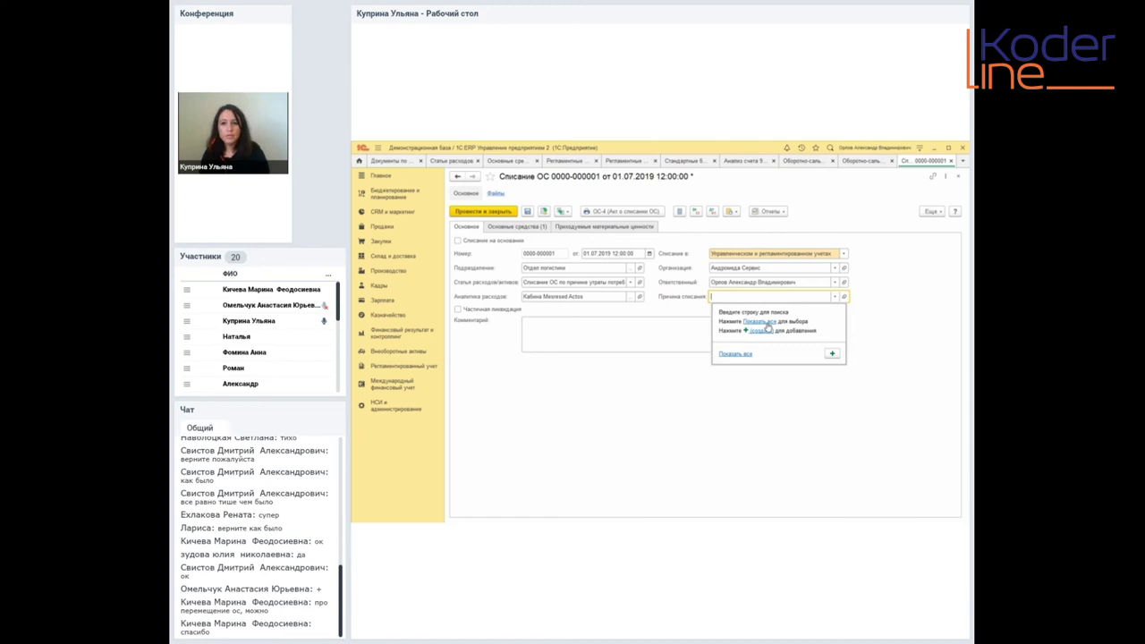
click(758, 321)
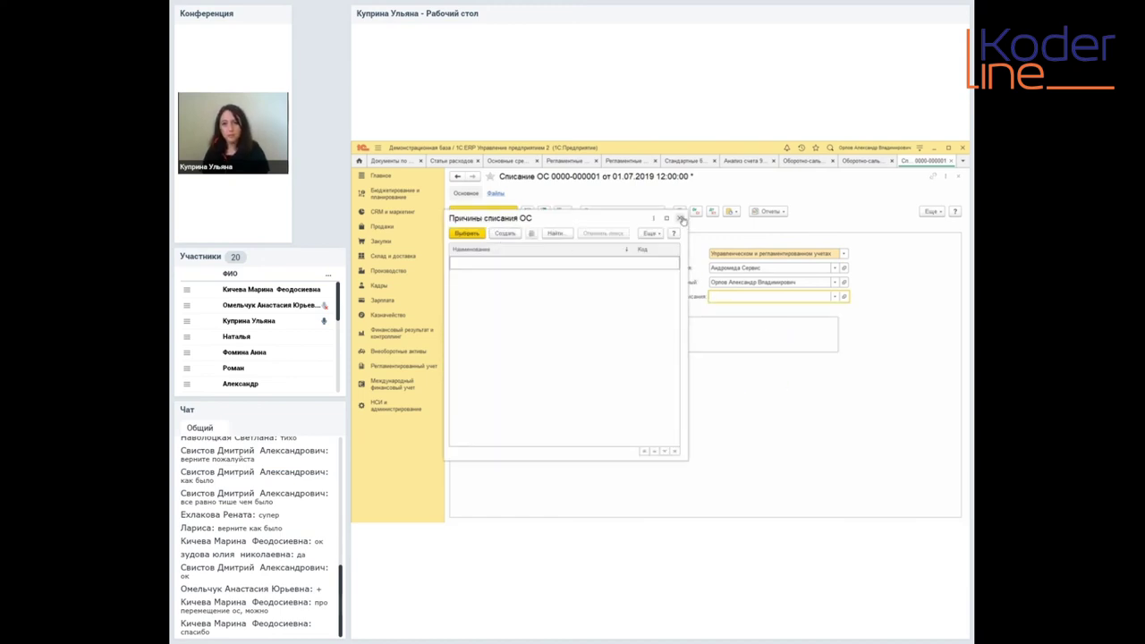
click(682, 219)
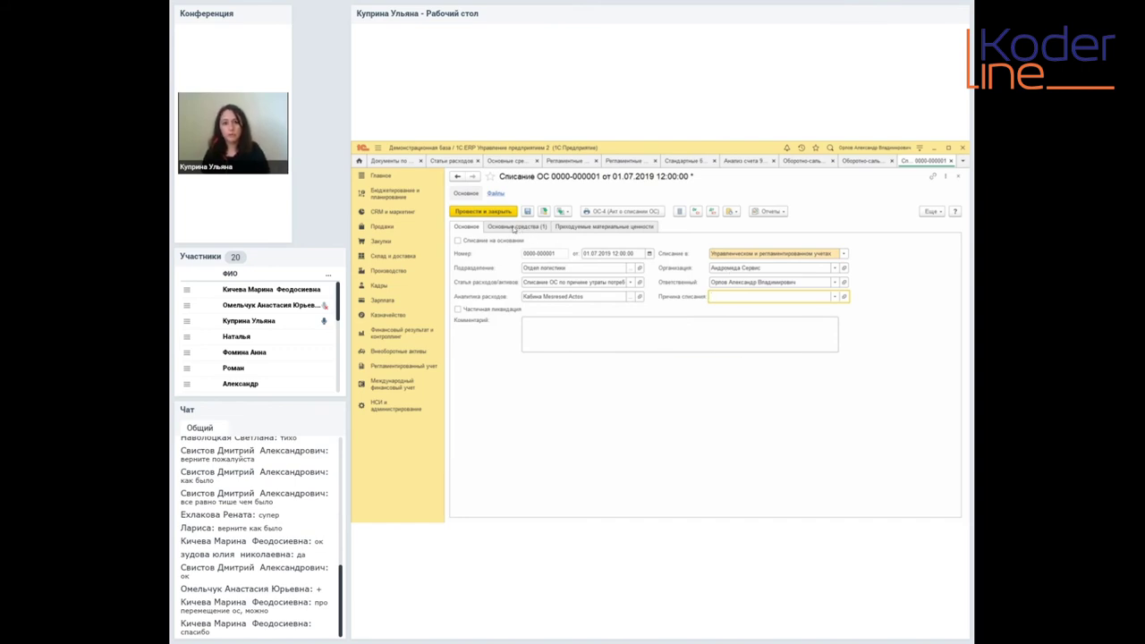
- Examine the write-off document's fixed asset list with the truck and its list of material valuables received
click(503, 229)
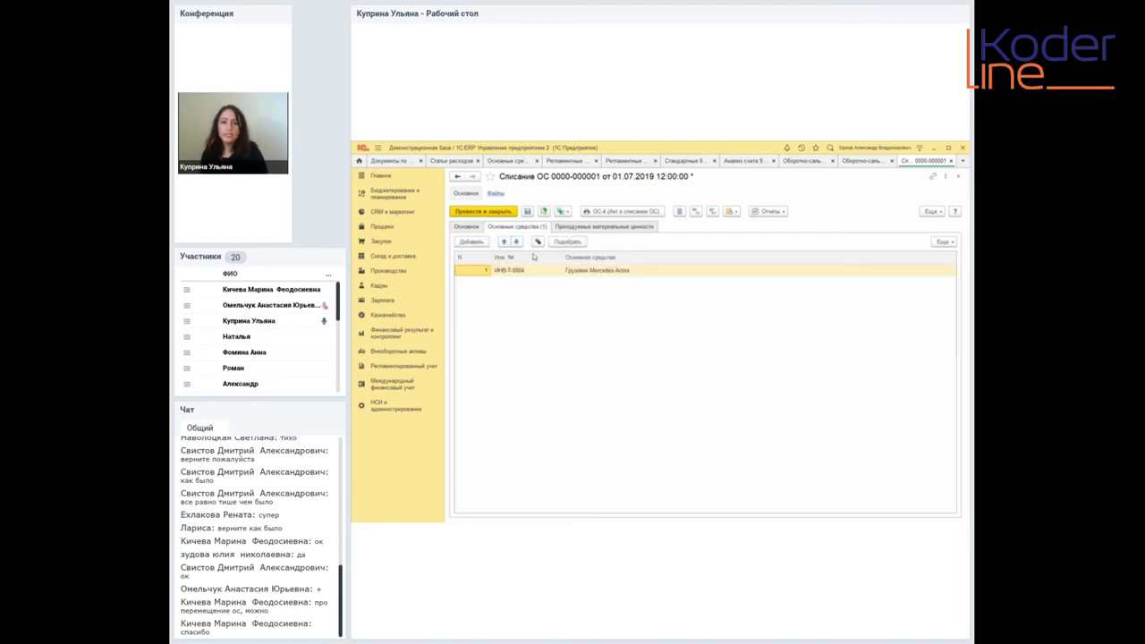
click(595, 271)
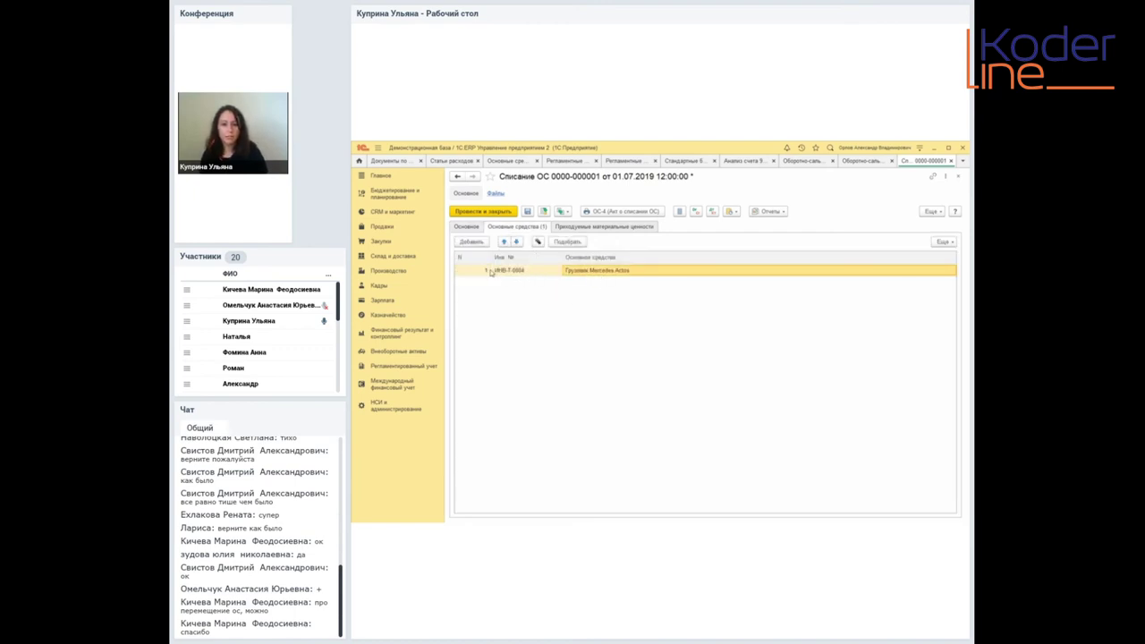
click(619, 226)
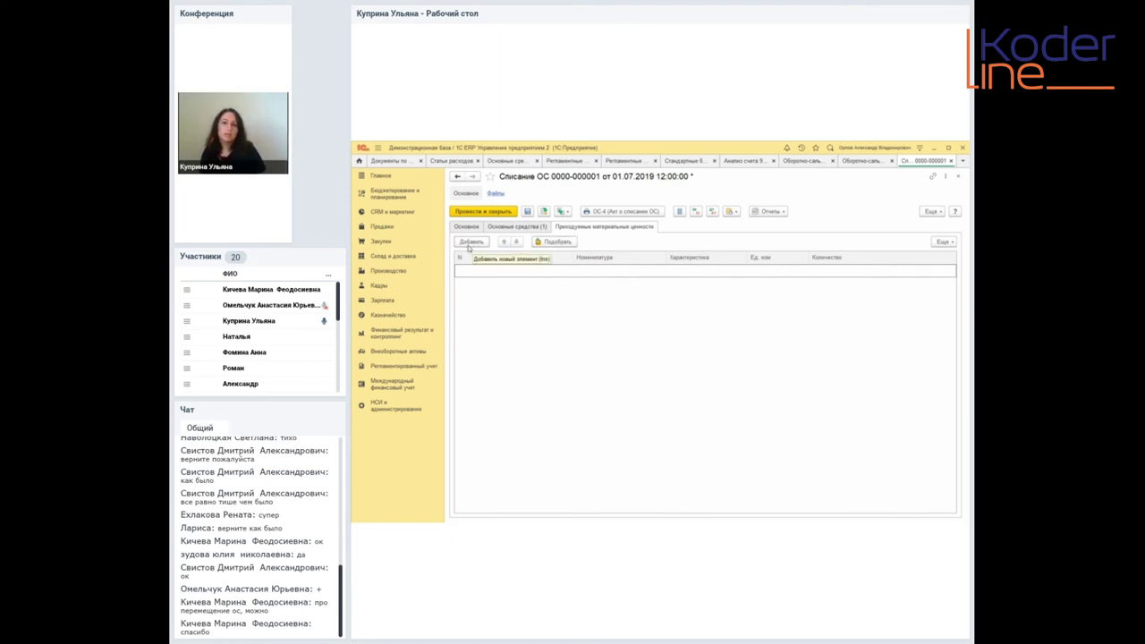
click(526, 226)
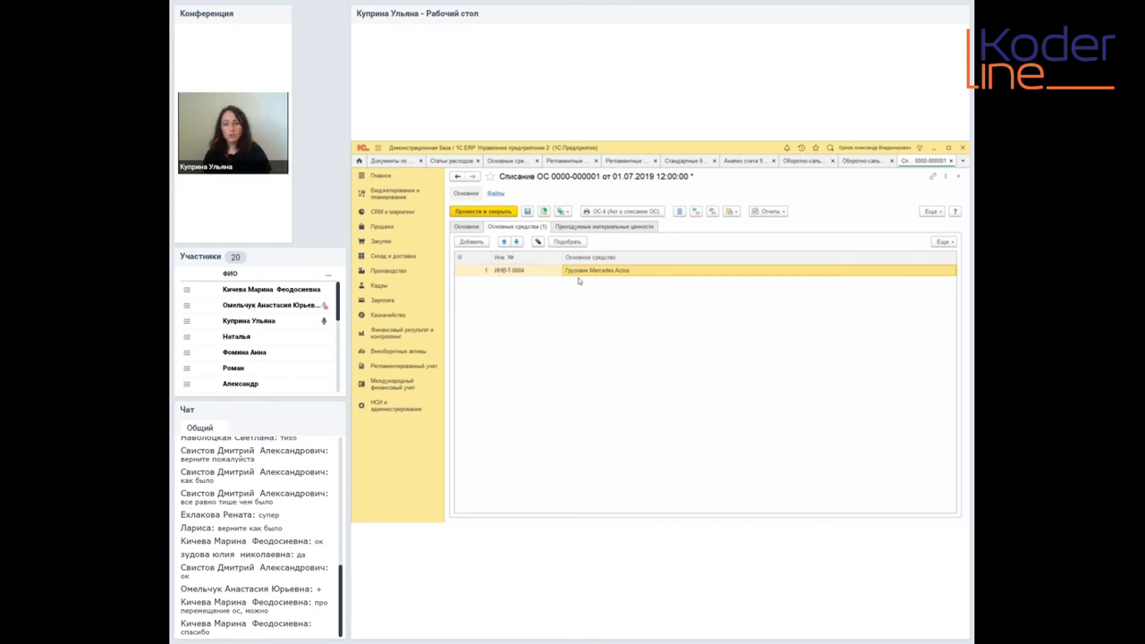
click(623, 231)
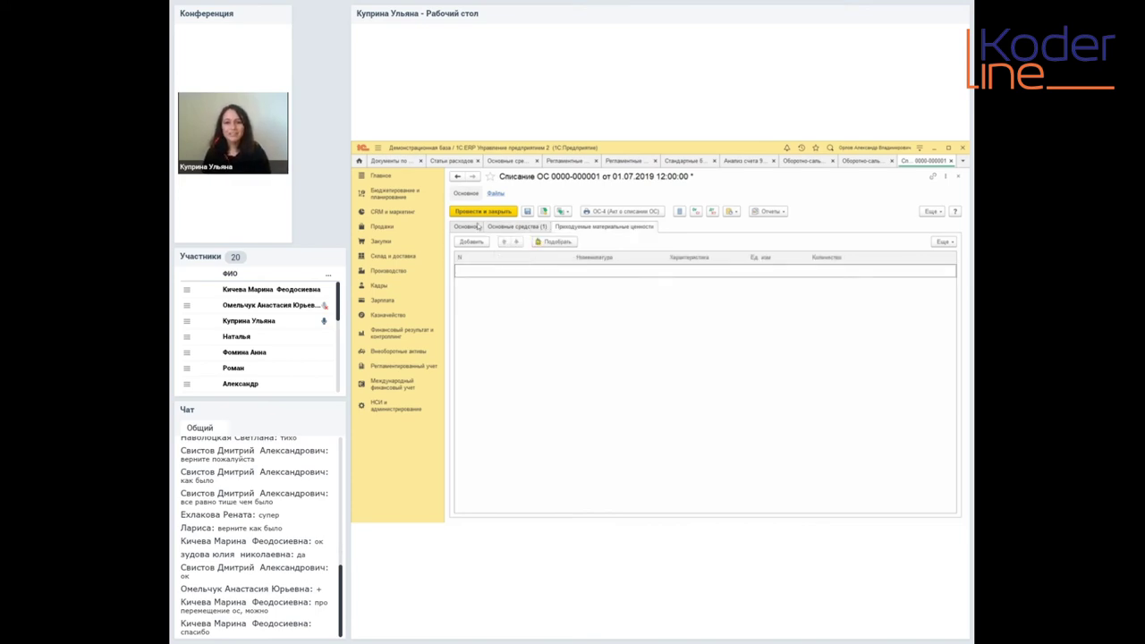
click(473, 243)
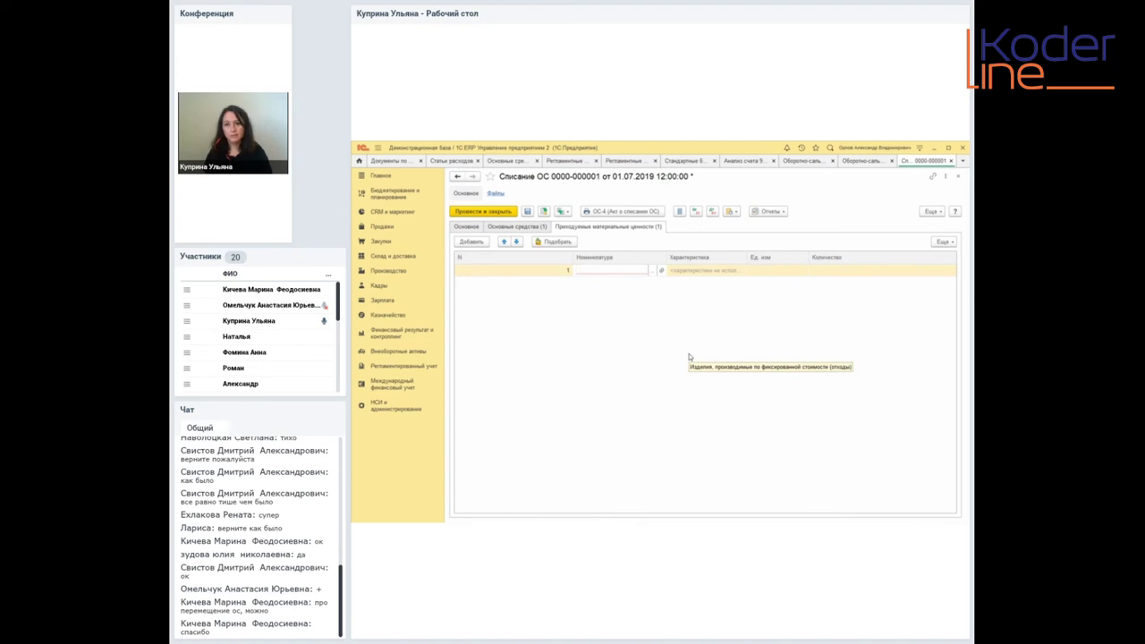
key(Escape)
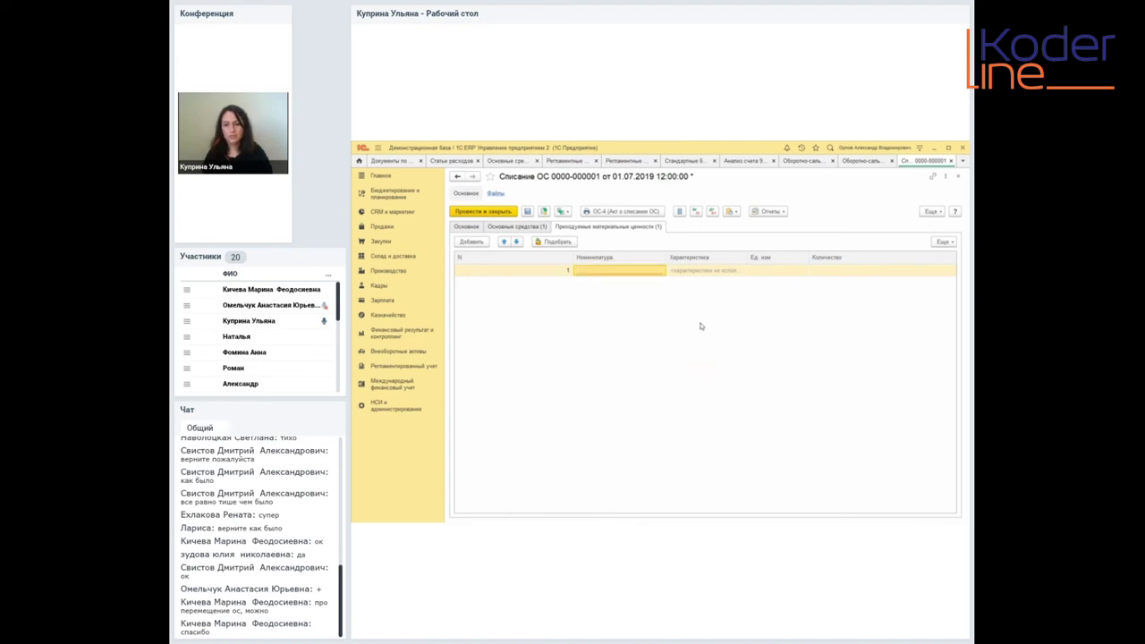
key(Delete)
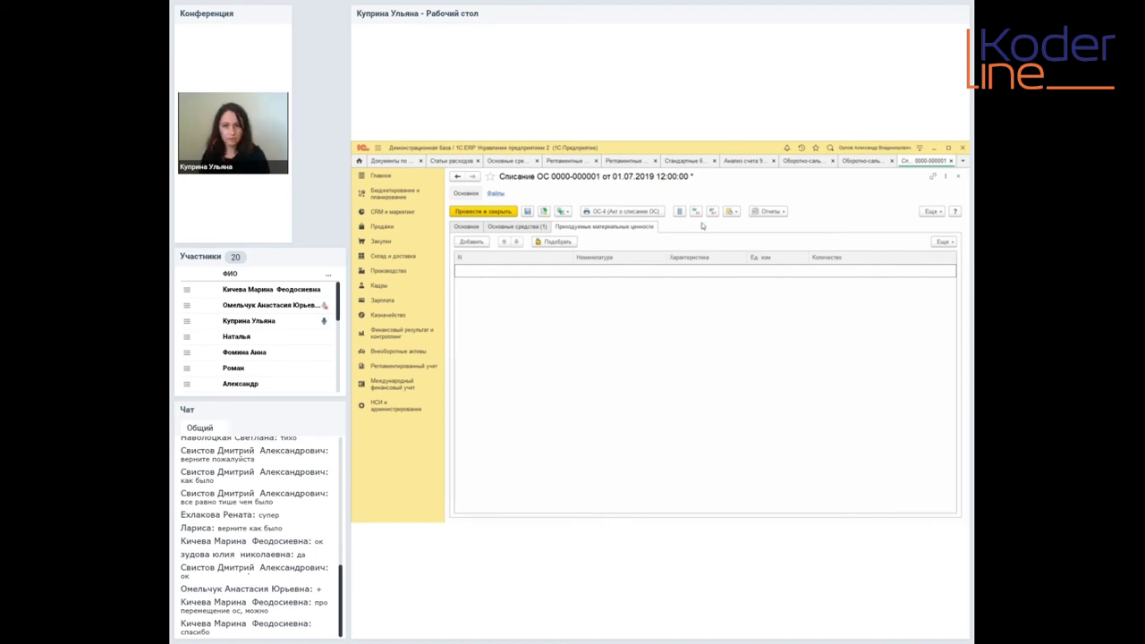
- Close the write-off document without saving the changes and reopen it from the fixed asset document list
click(949, 162)
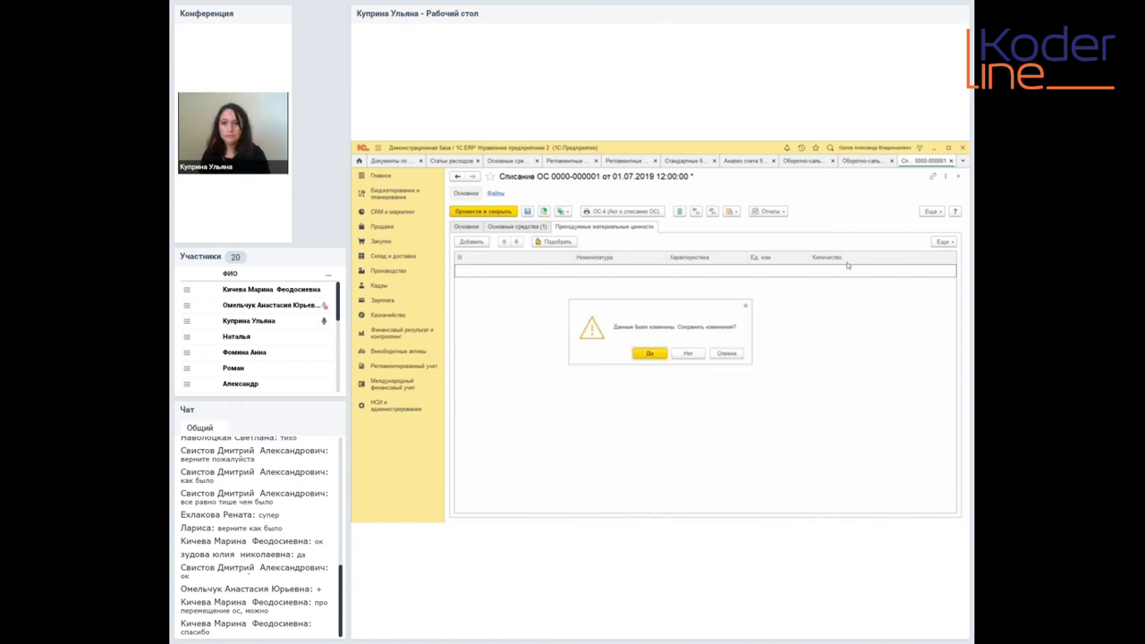
click(698, 354)
double_click(675, 423)
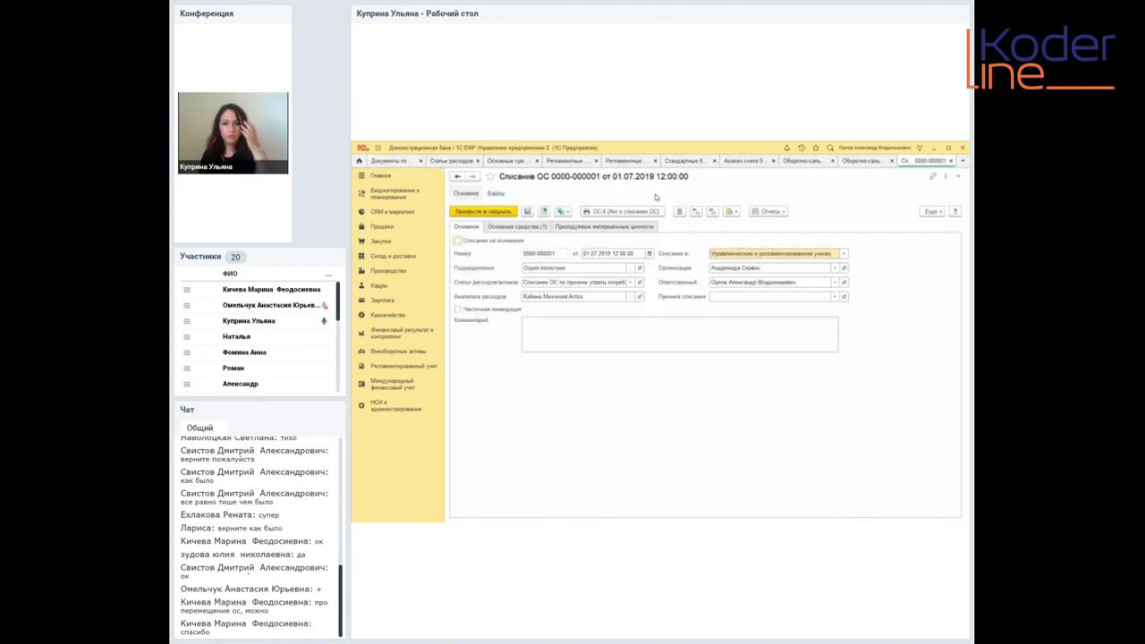
- Open the write-off document's regulated accounting postings and examine the debit and credit accounts of each entry
click(712, 211)
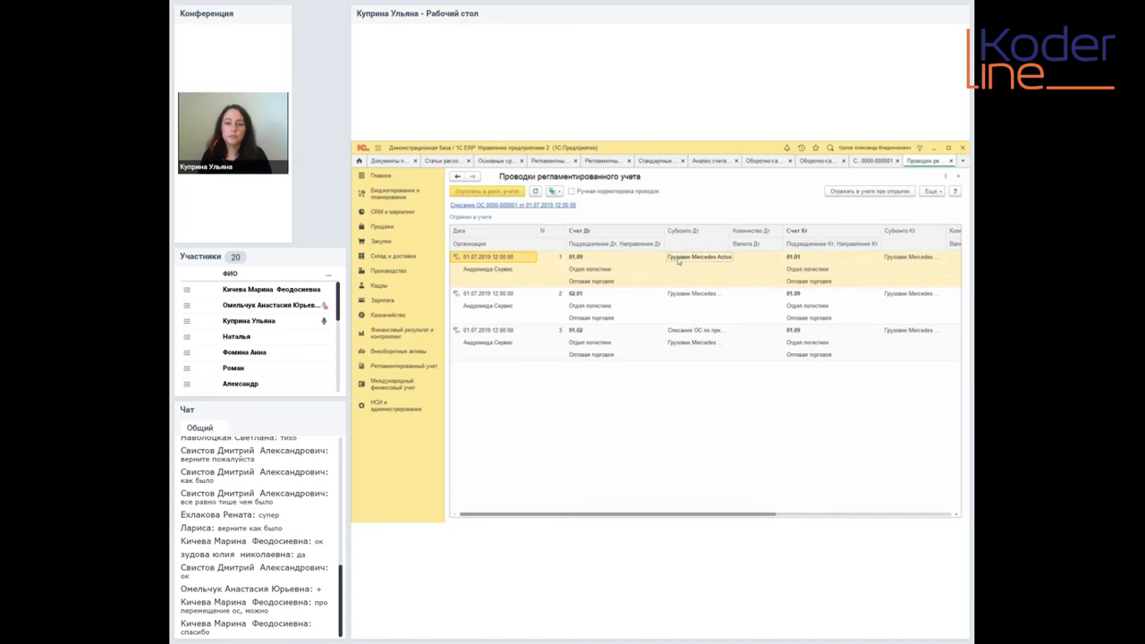
click(823, 270)
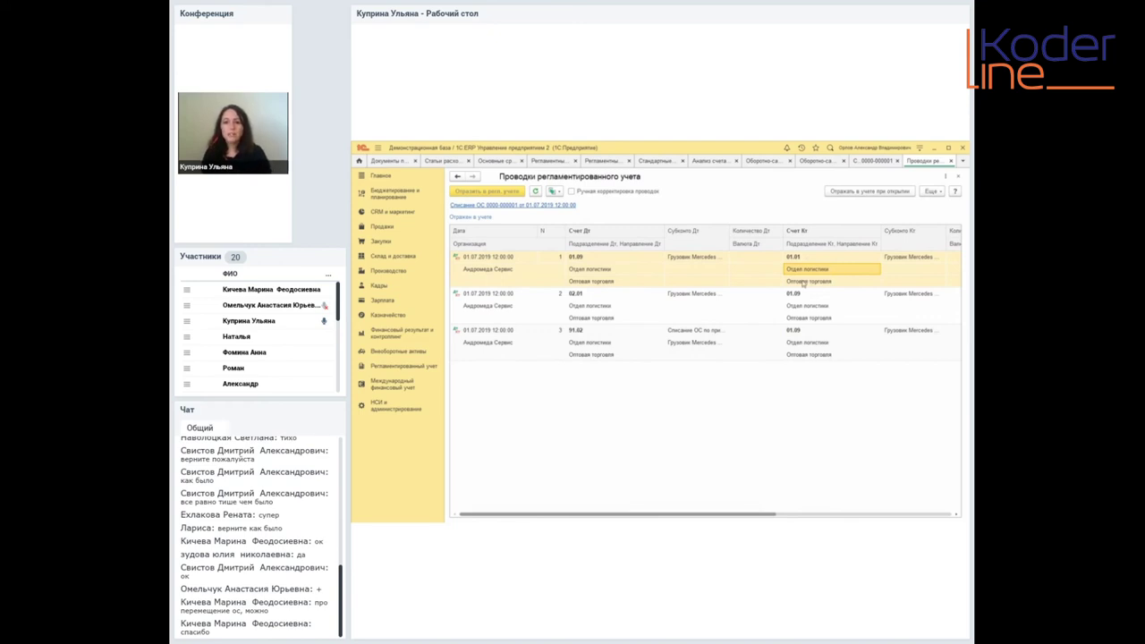
click(588, 260)
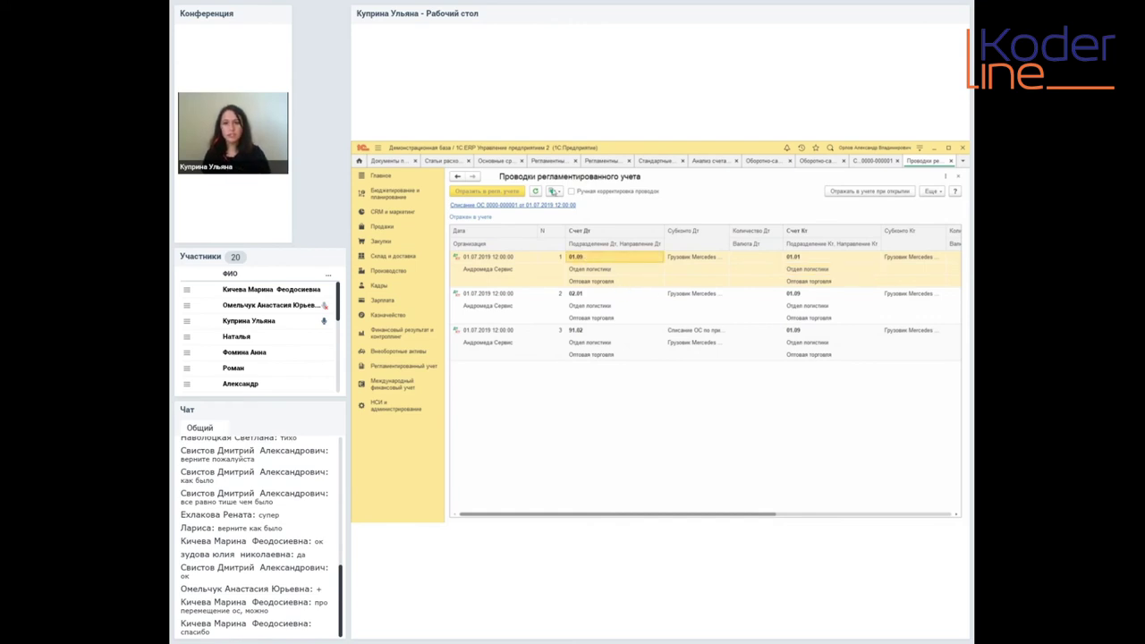
click(833, 310)
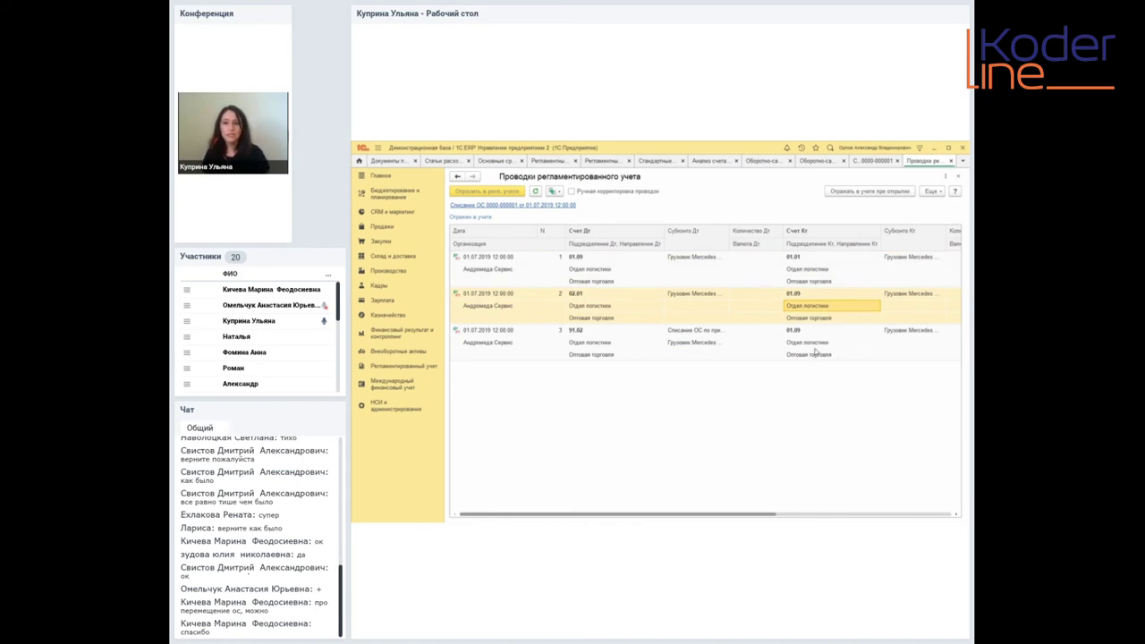
click(820, 345)
click(603, 348)
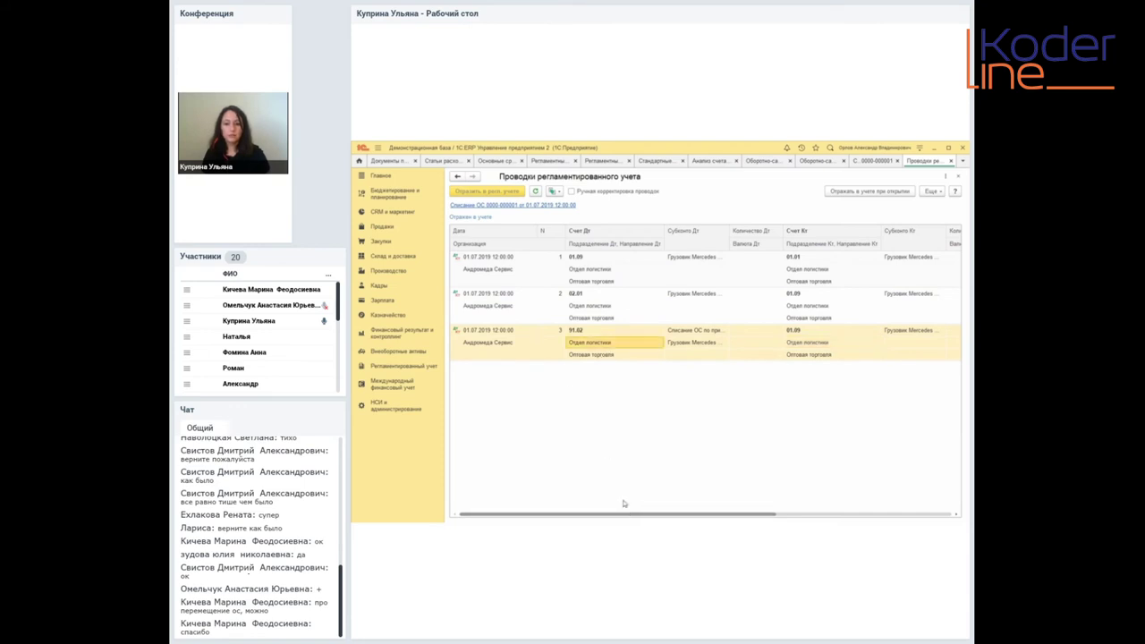
- Review the accounting and tax amounts of the write-off postings, and close the postings and the write-off document
drag(624, 518, 726, 522)
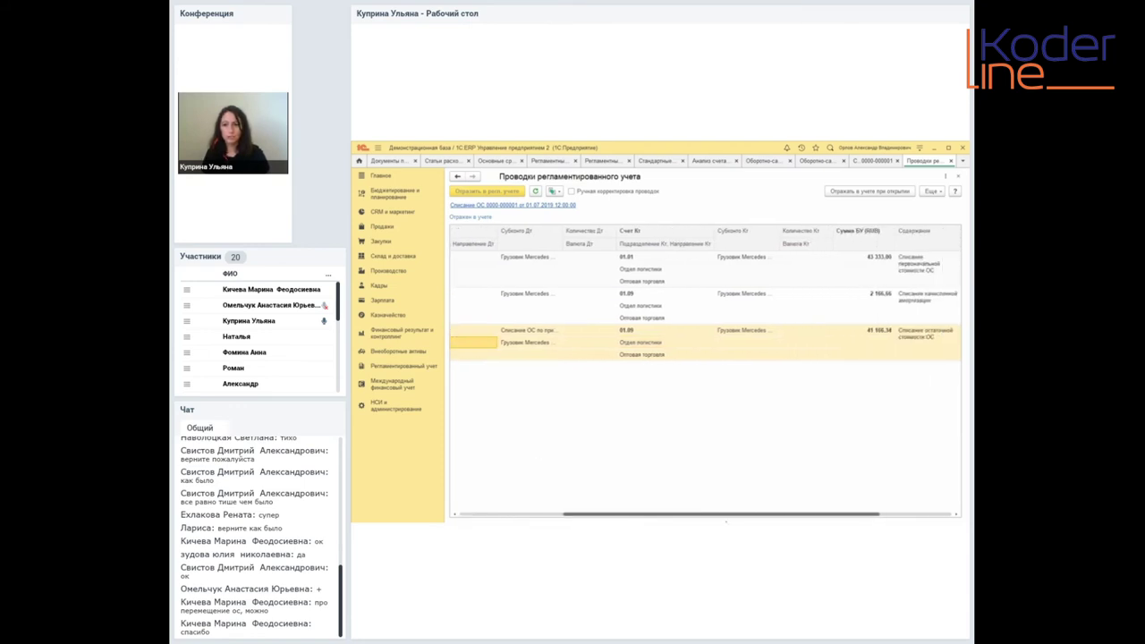
click(881, 333)
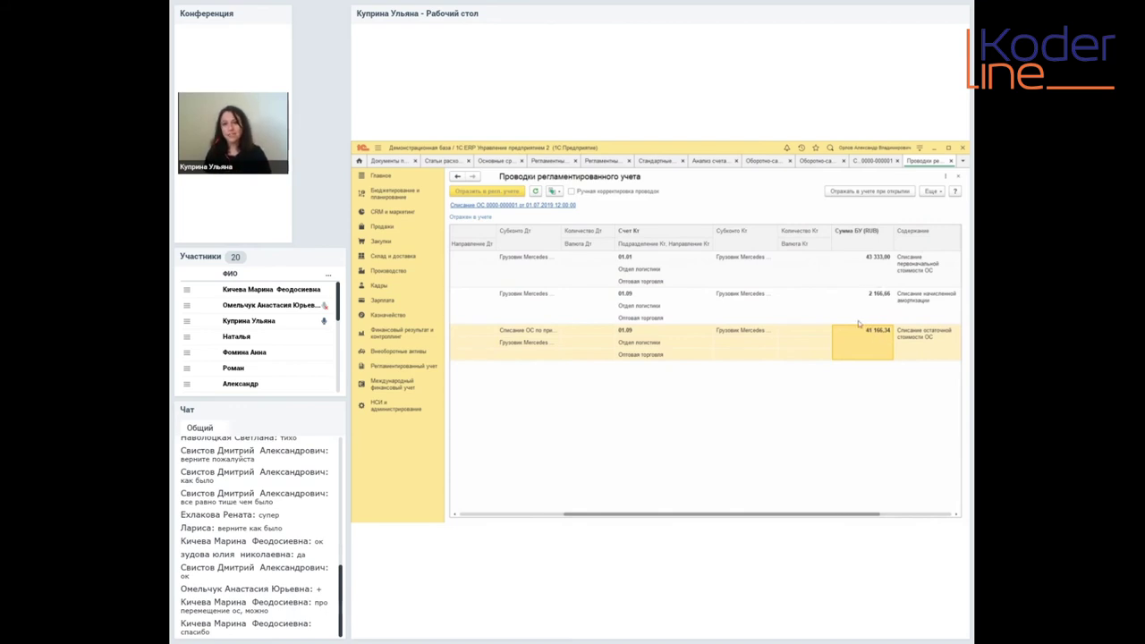
drag(785, 514, 874, 519)
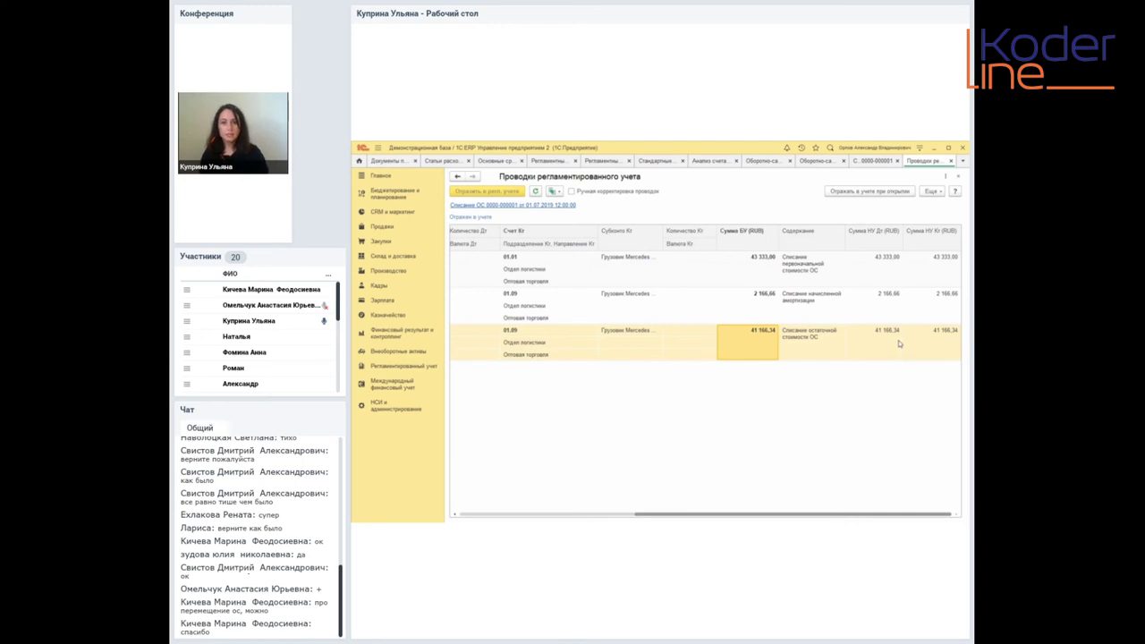
click(951, 161)
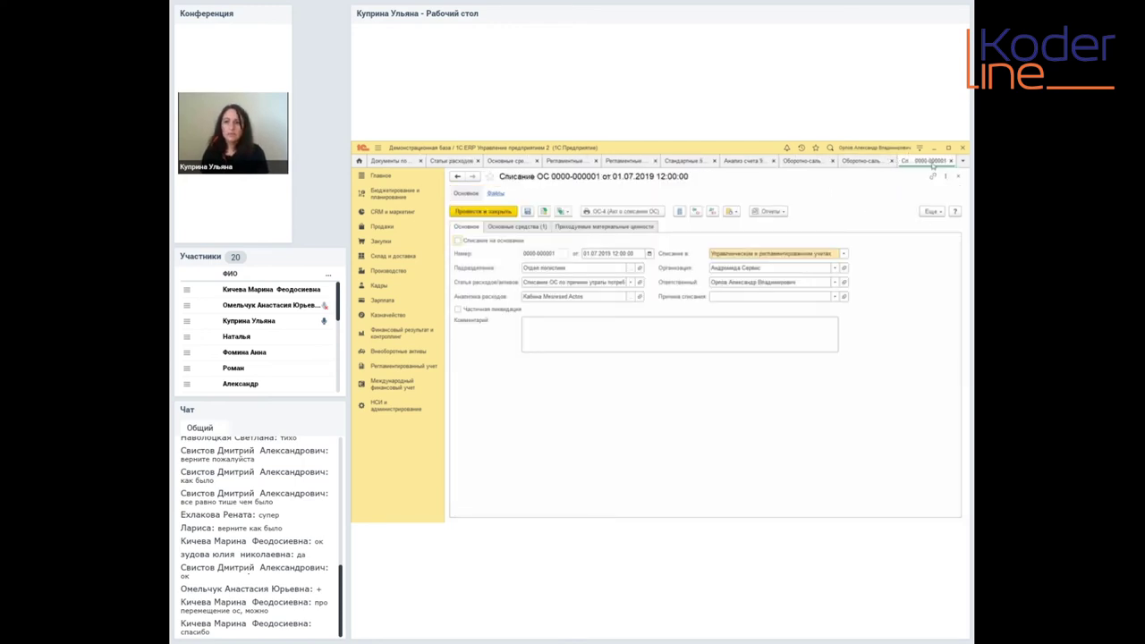
click(953, 161)
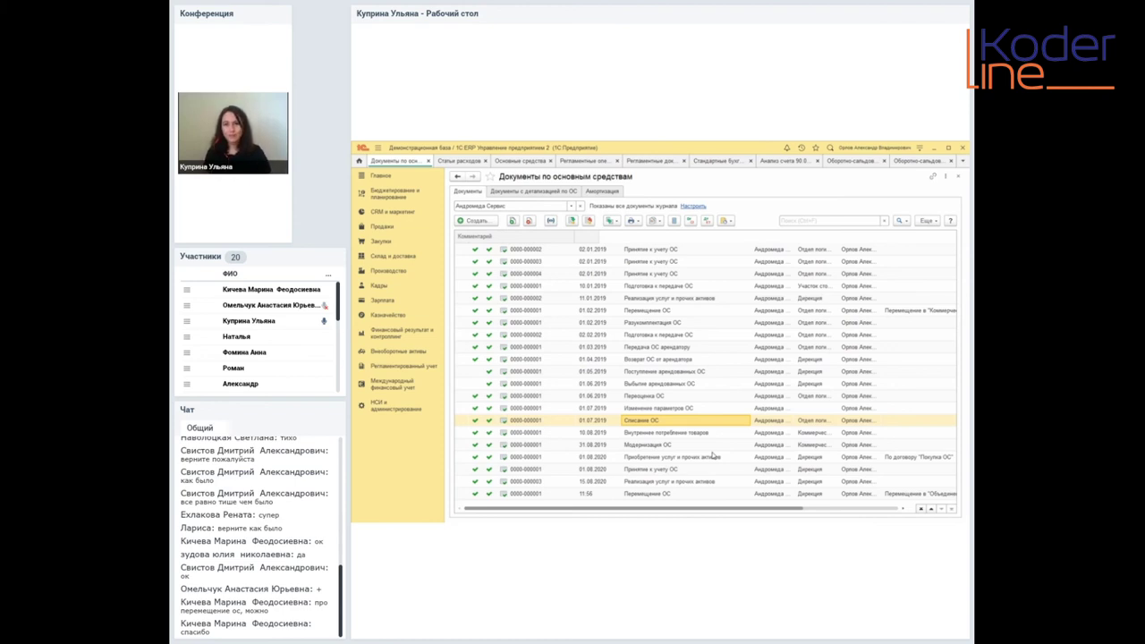
- Open the Подготовка к передаче ОС document dated 10.01.2019 and examine its client, fixed asset amounts and VAT settings
click(657, 288)
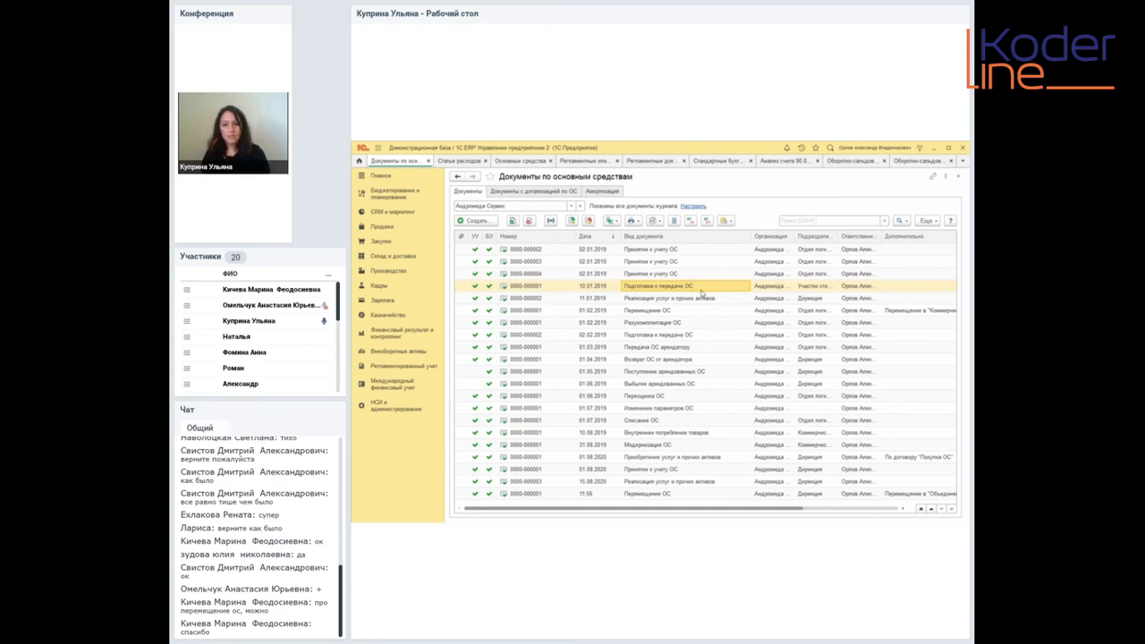
double_click(673, 287)
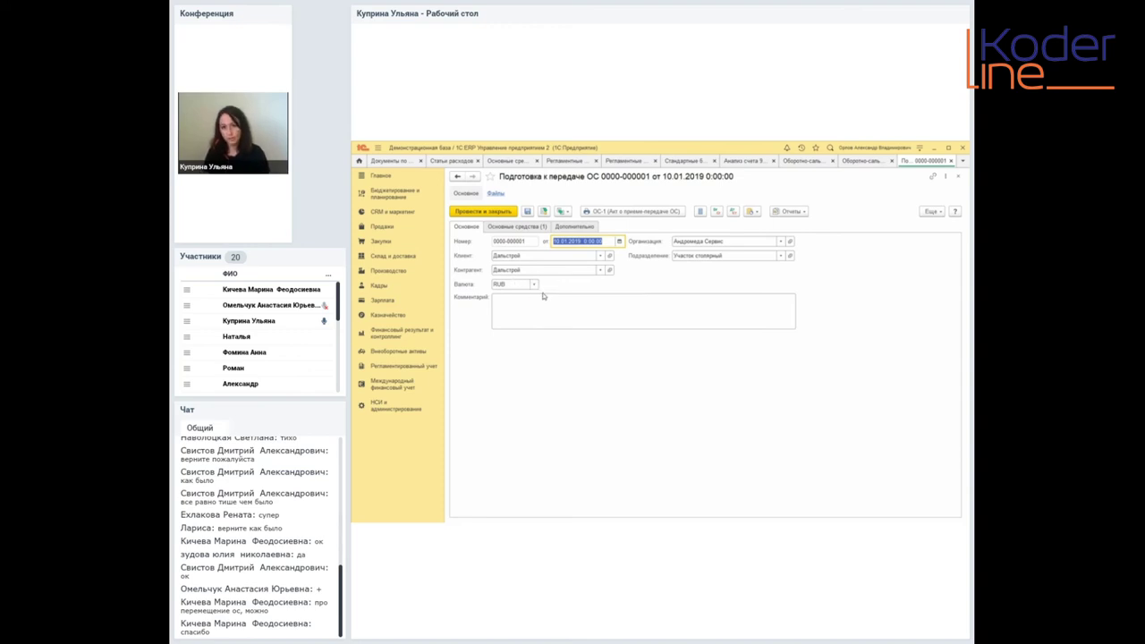
click(570, 256)
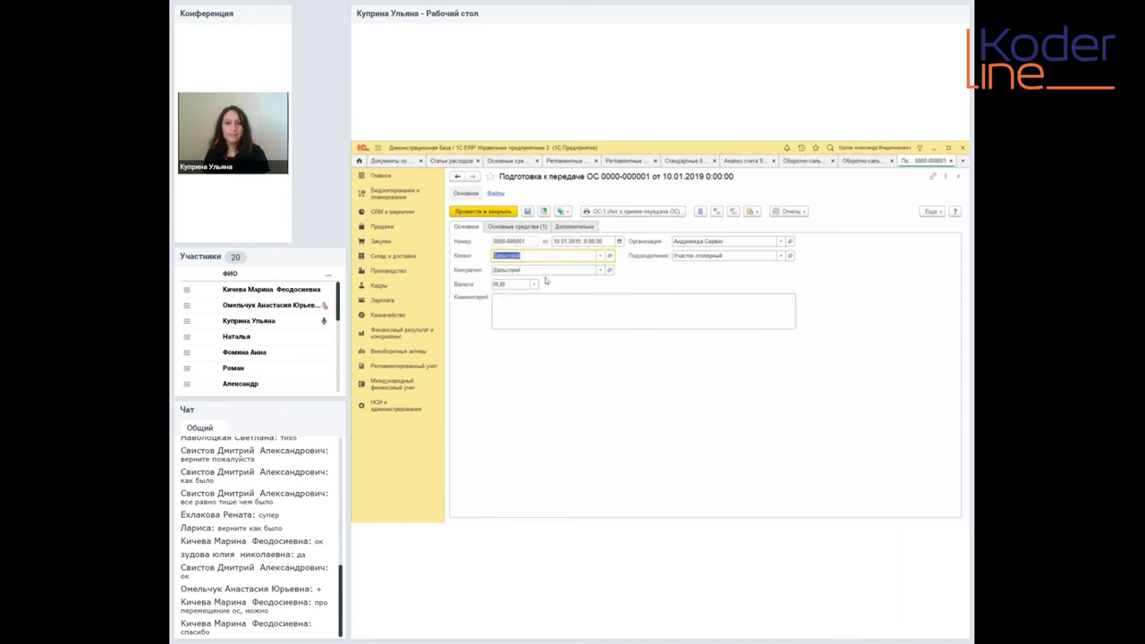
click(510, 228)
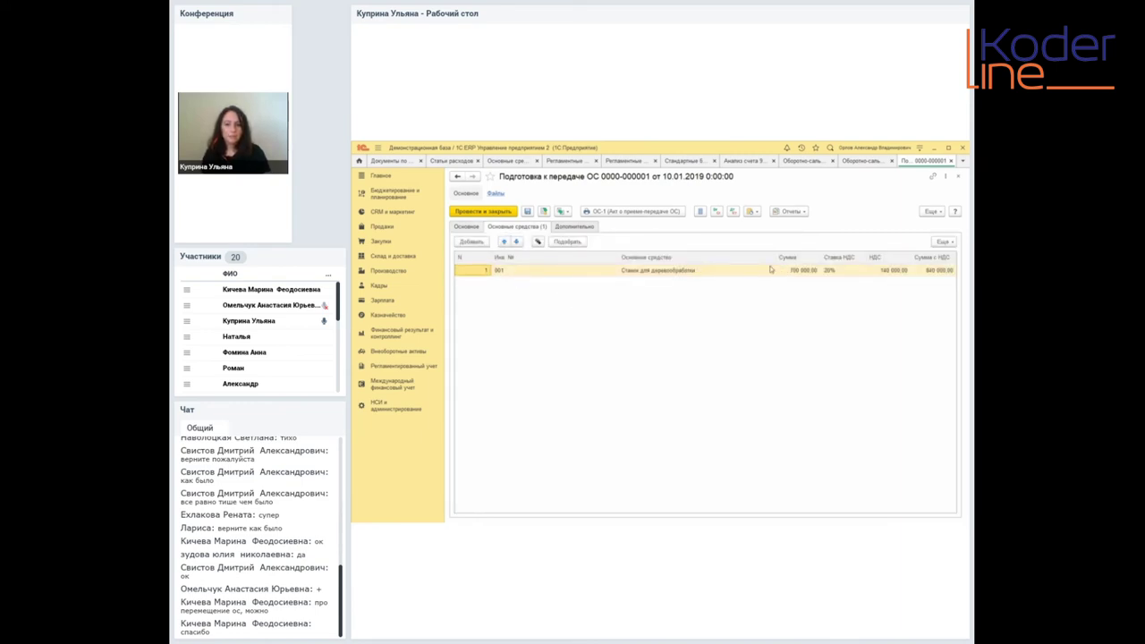
click(708, 273)
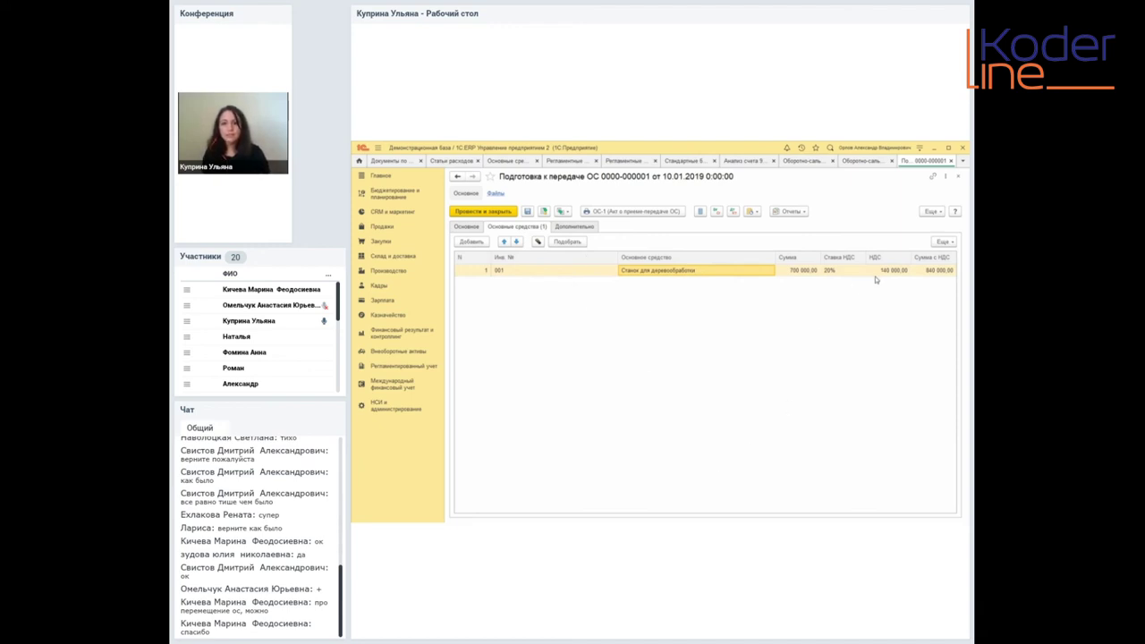
click(802, 271)
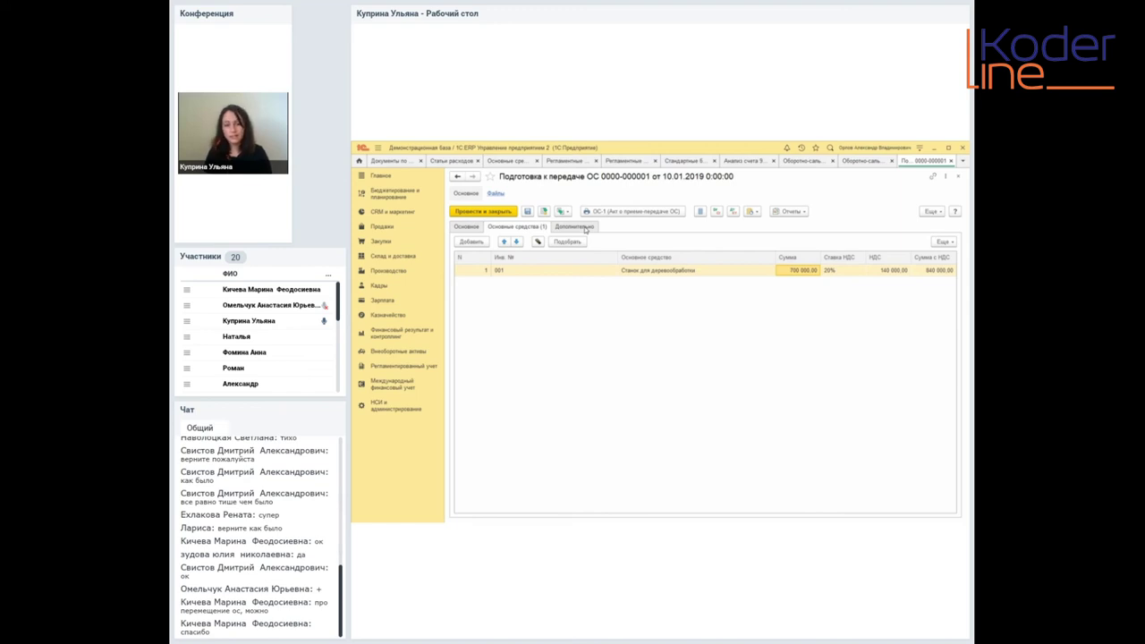
click(587, 230)
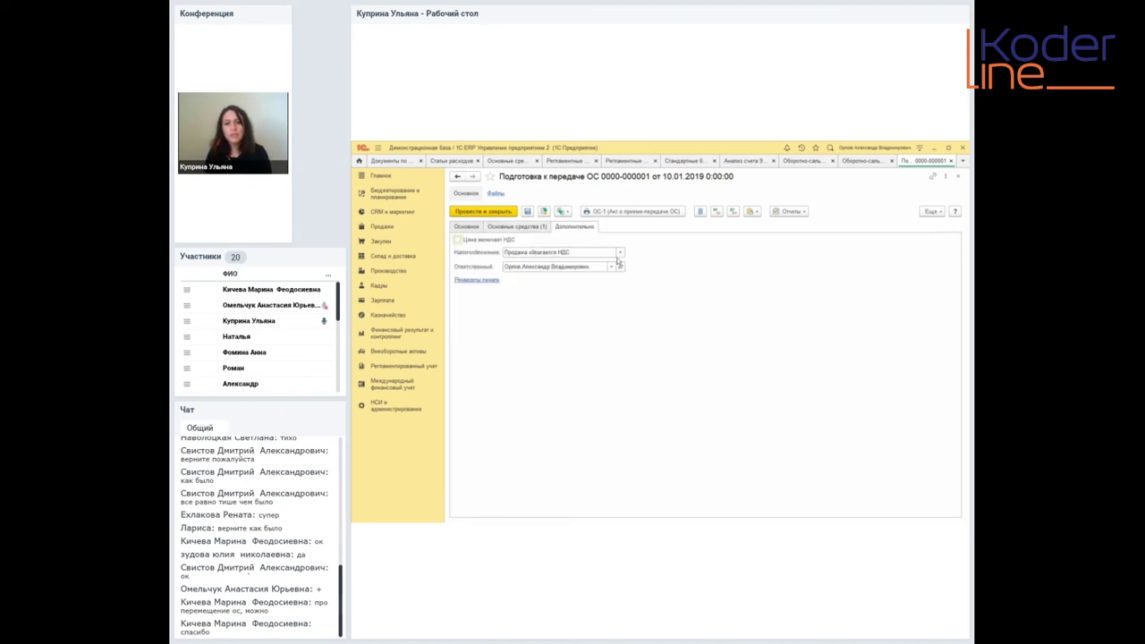
click(527, 229)
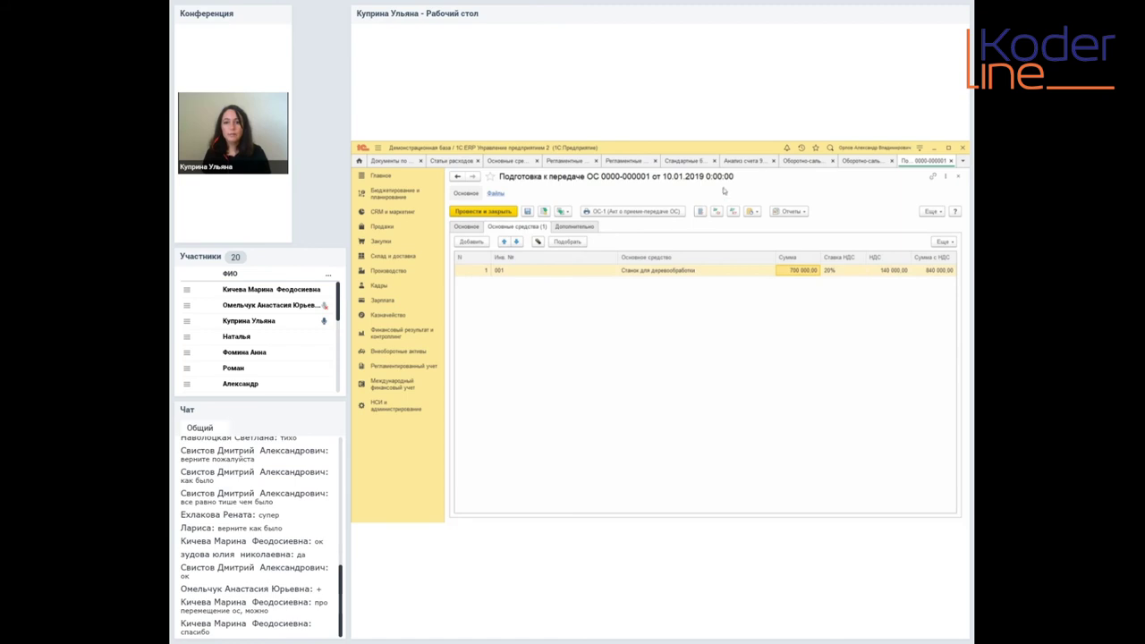
- Open the regulated accounting postings of the Подготовка к передаче ОС document and examine the debit and credit accounts of both entries
click(734, 212)
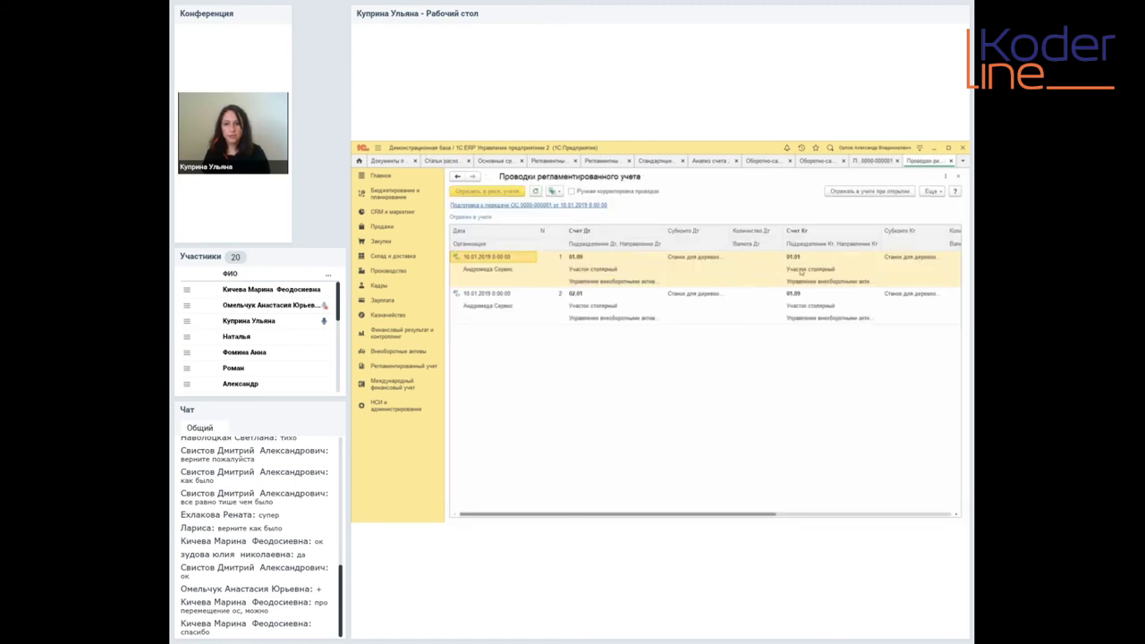
click(800, 272)
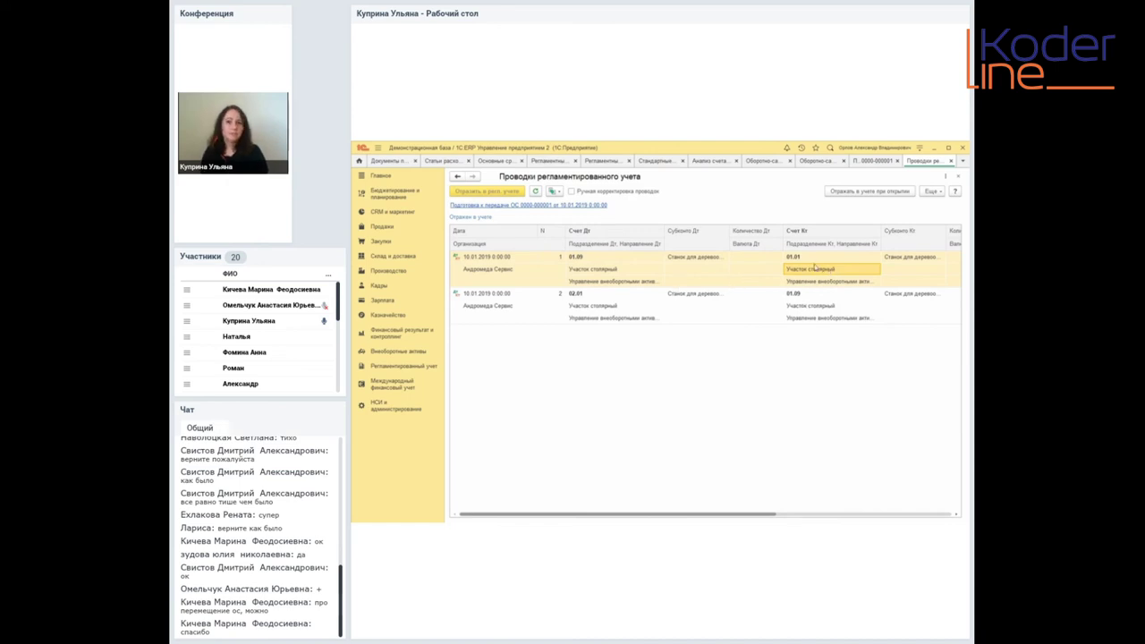
click(614, 273)
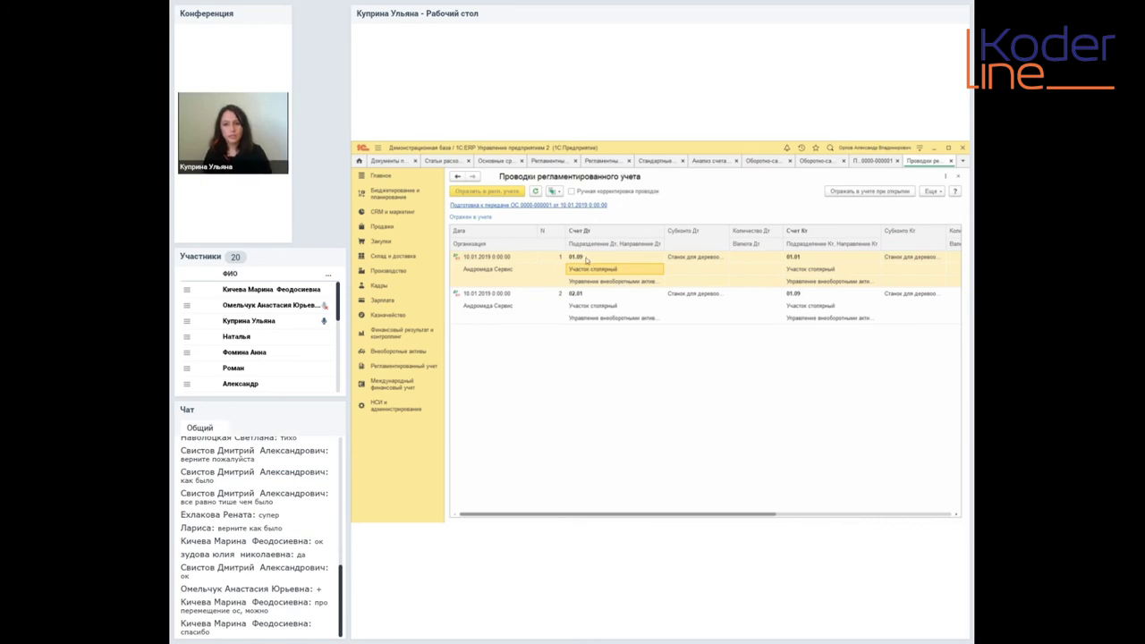
click(589, 260)
click(594, 310)
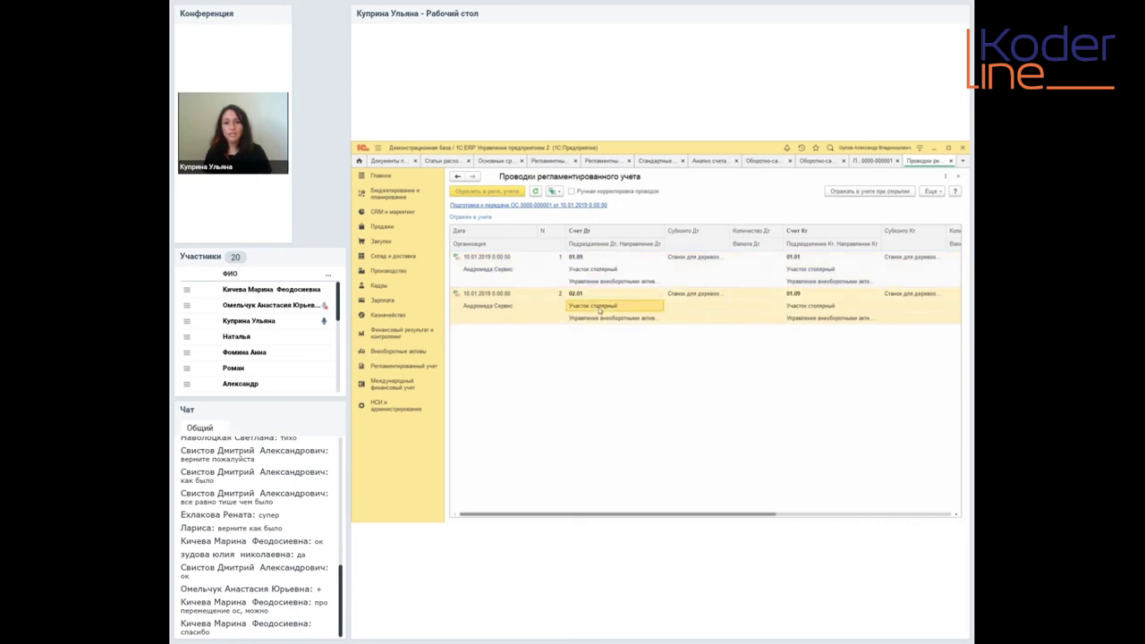
click(821, 293)
- Review the accounting amounts and descriptions of the transfer preparation postings, and close the postings and the document
drag(707, 515, 893, 518)
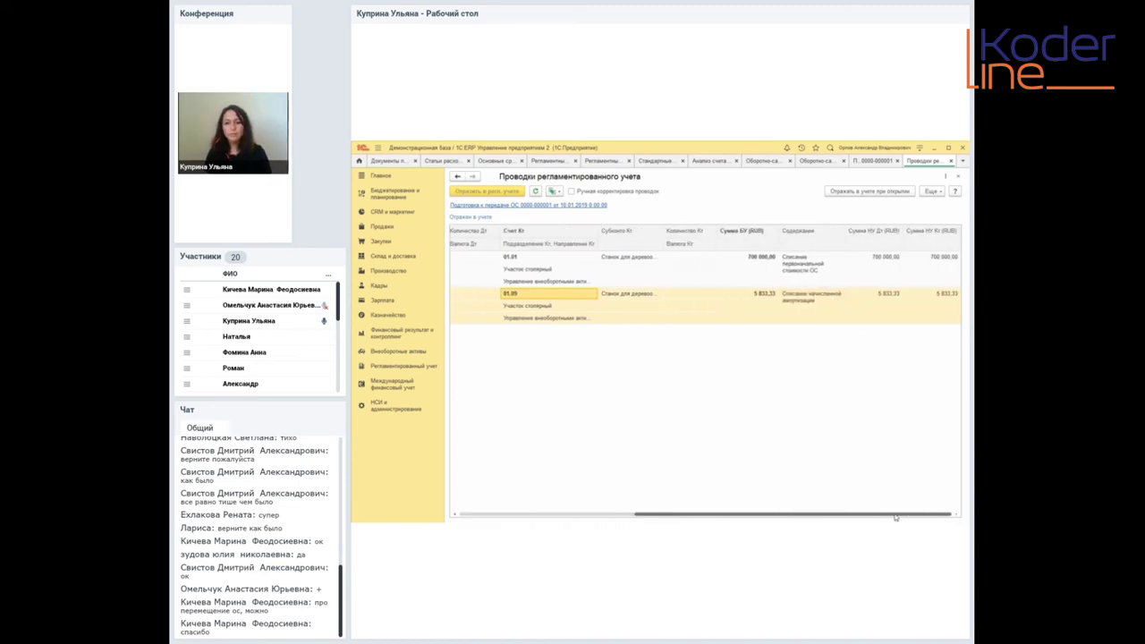
click(764, 266)
click(760, 303)
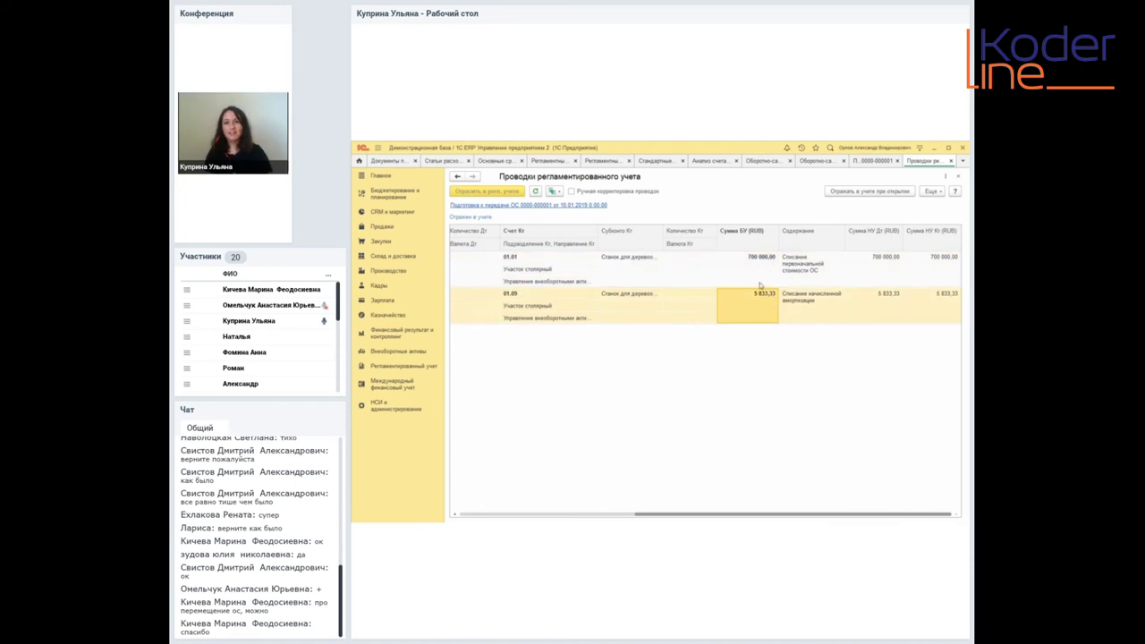
click(812, 310)
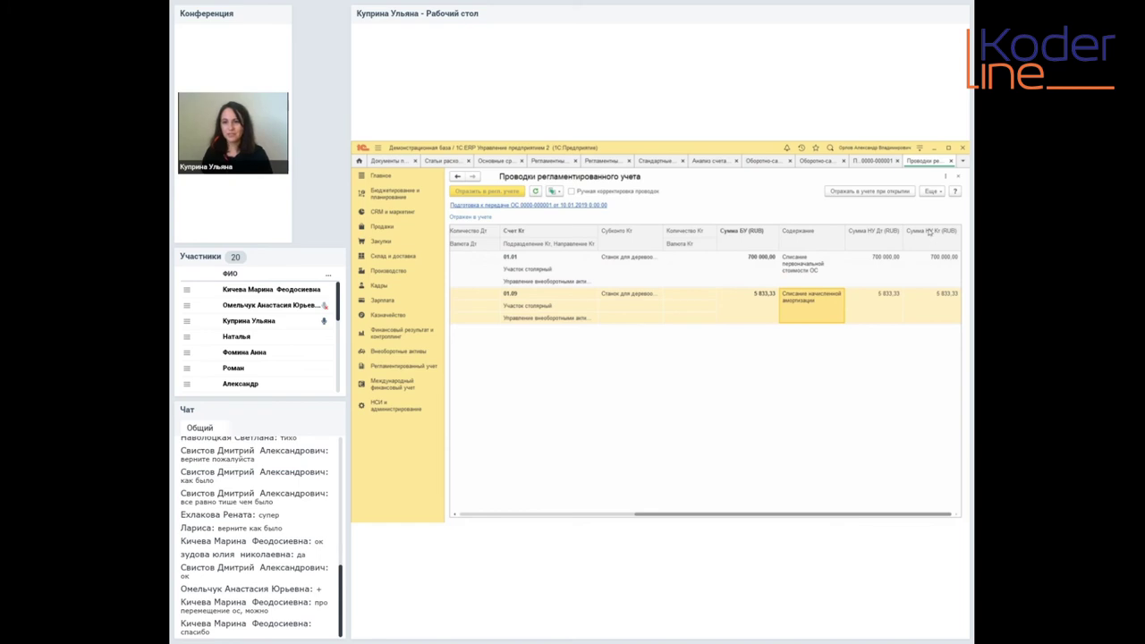
click(951, 161)
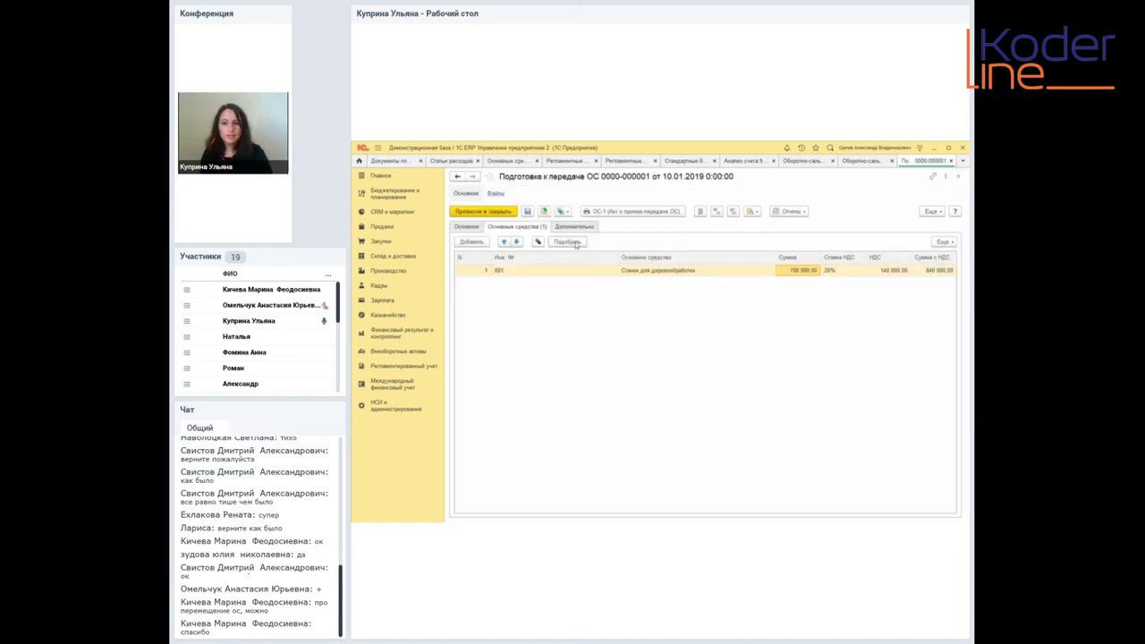
click(951, 161)
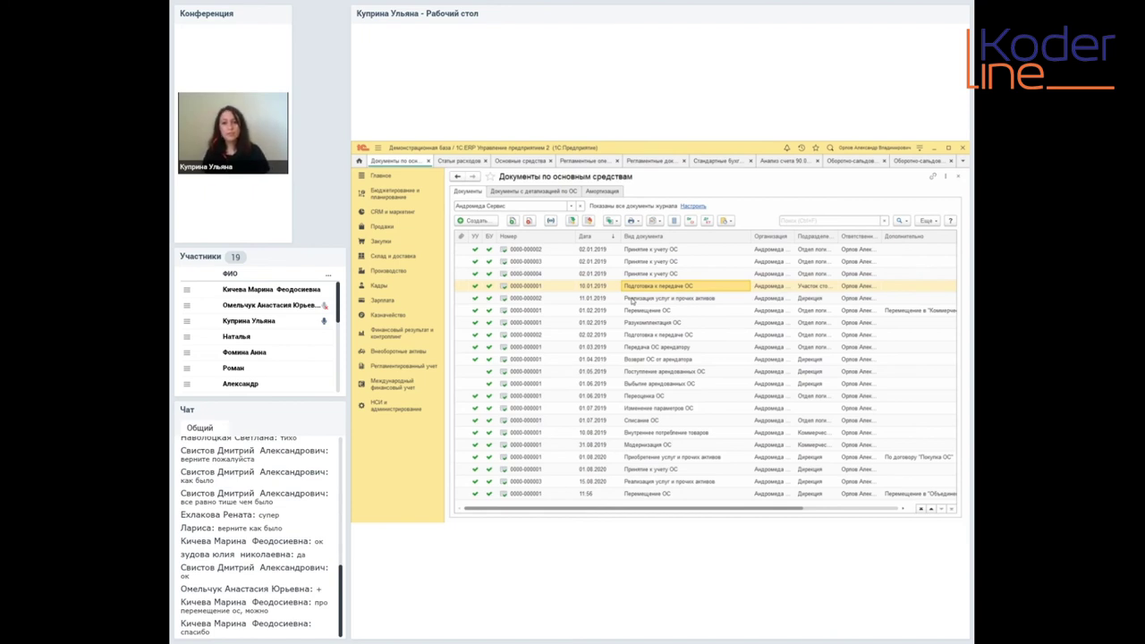
- Open the Реализация услуг и прочих активов document dated 11.01.2019 and try to base it on a Подготовка к передаче ОС document
double_click(643, 299)
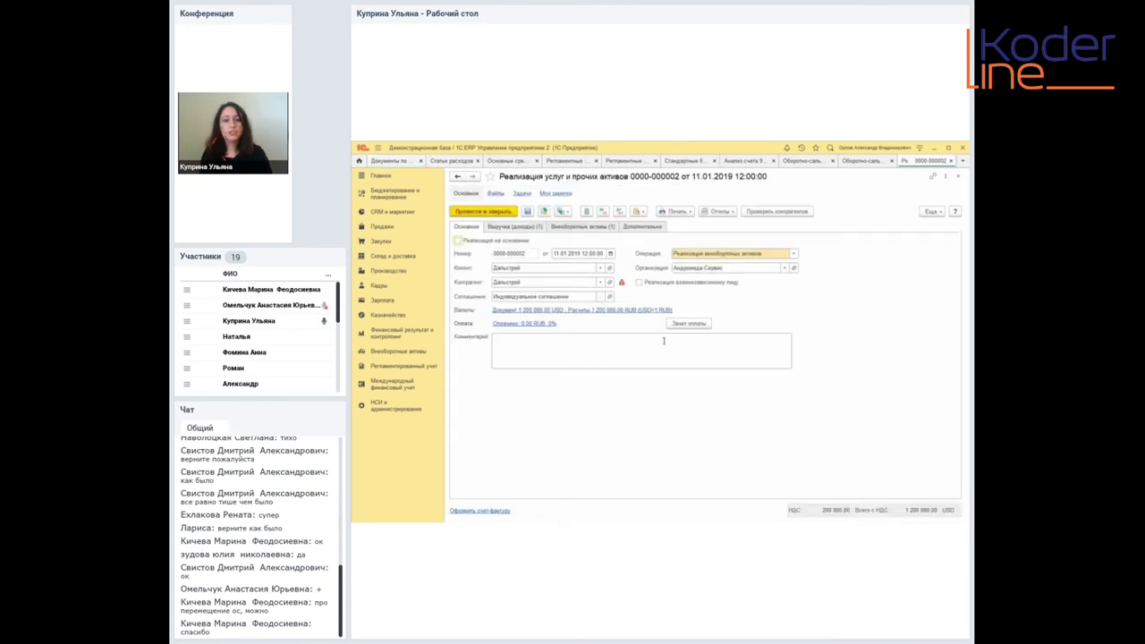
click(458, 240)
click(635, 301)
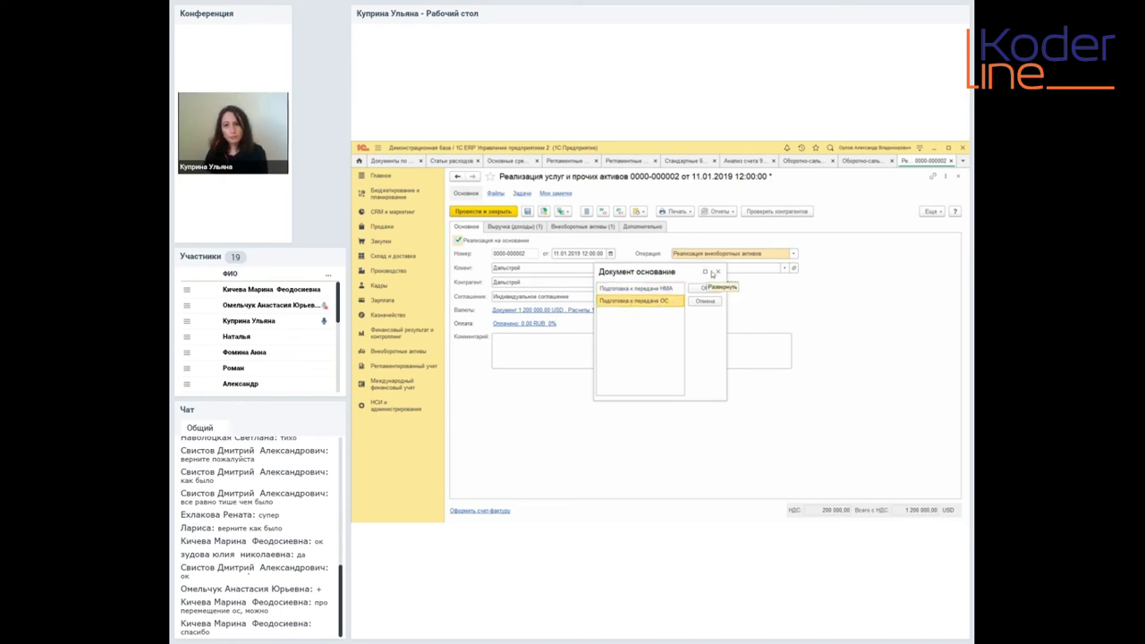
click(705, 289)
- Create a Реализация услуг и прочих активов from the 10.01.2019 Подготовка к передаче ОС document, discard it, and return to the 11.01.2019 sale document
click(387, 162)
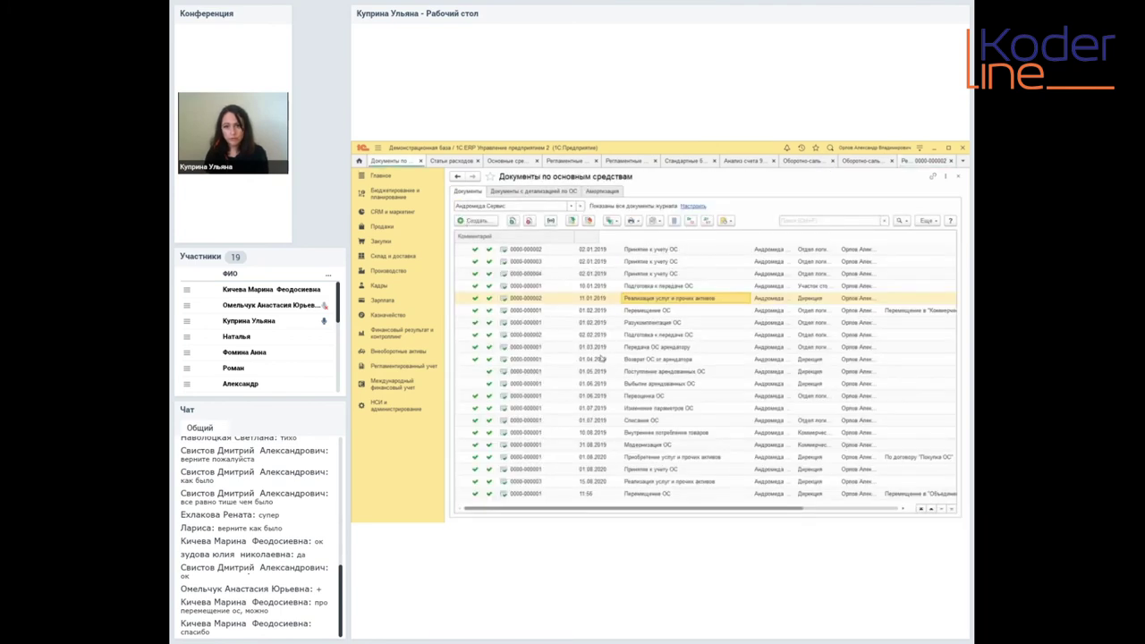
double_click(650, 292)
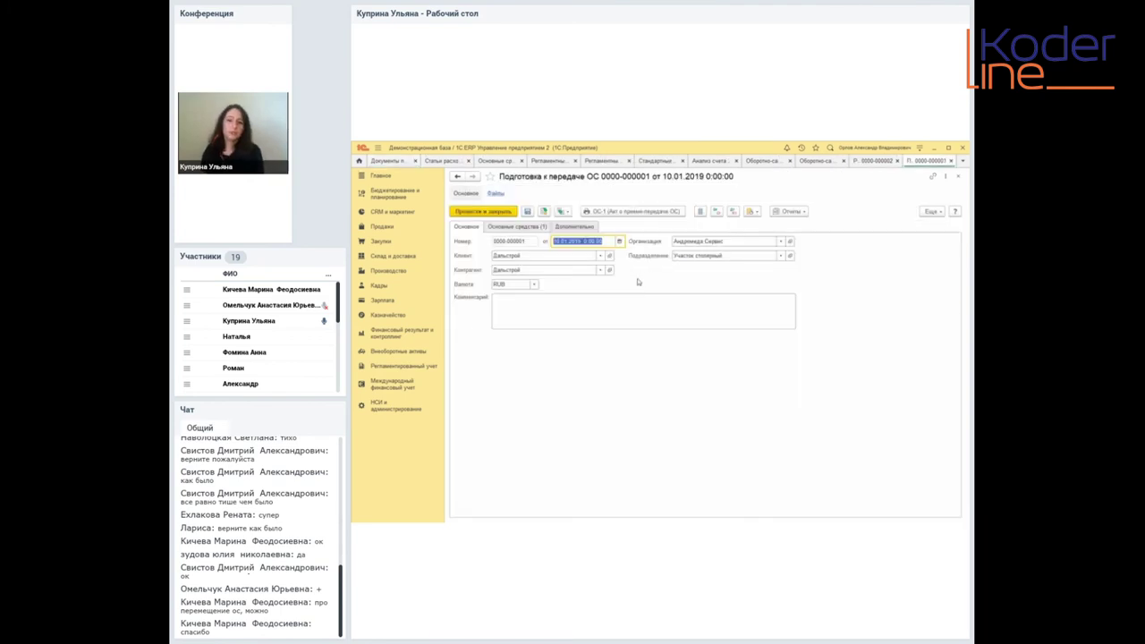
click(561, 211)
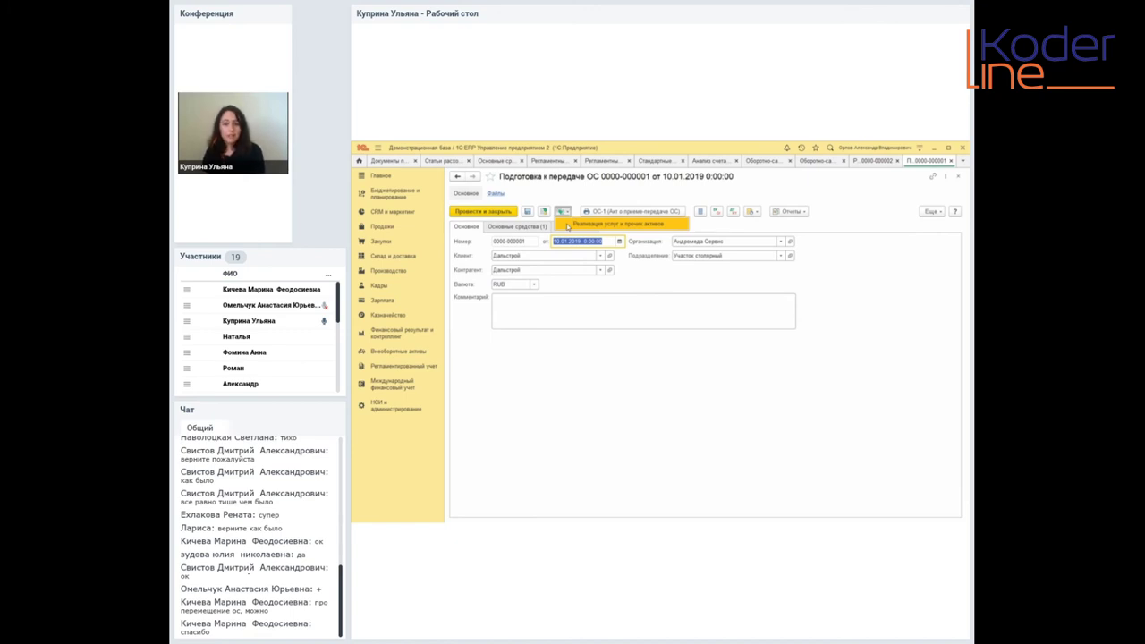
click(568, 226)
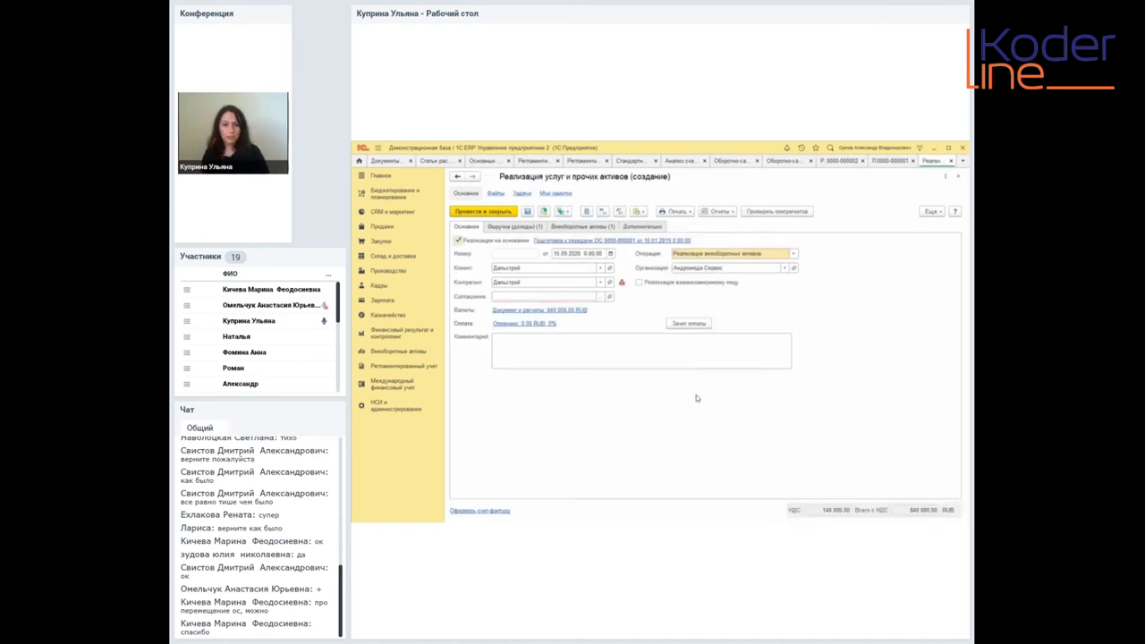
key(Escape)
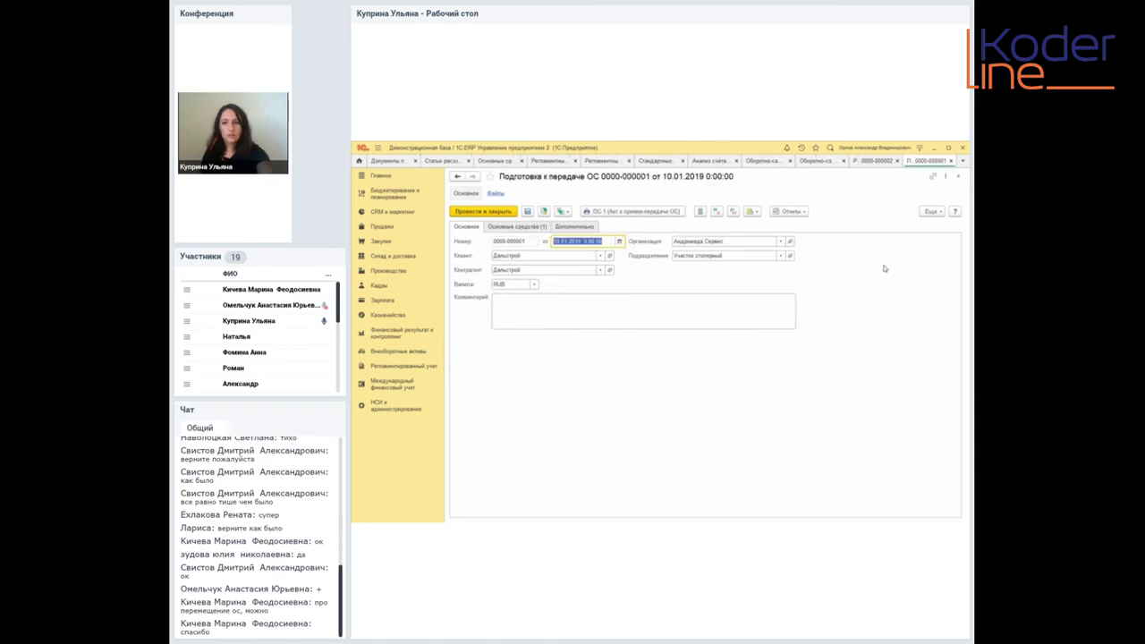
key(Escape)
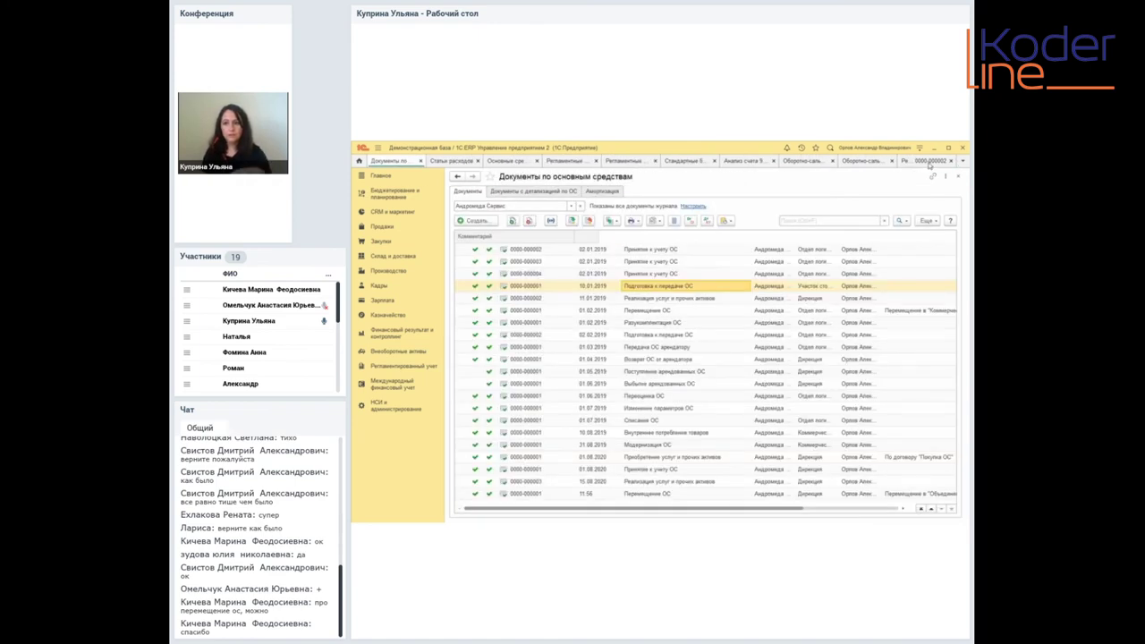
key(Escape)
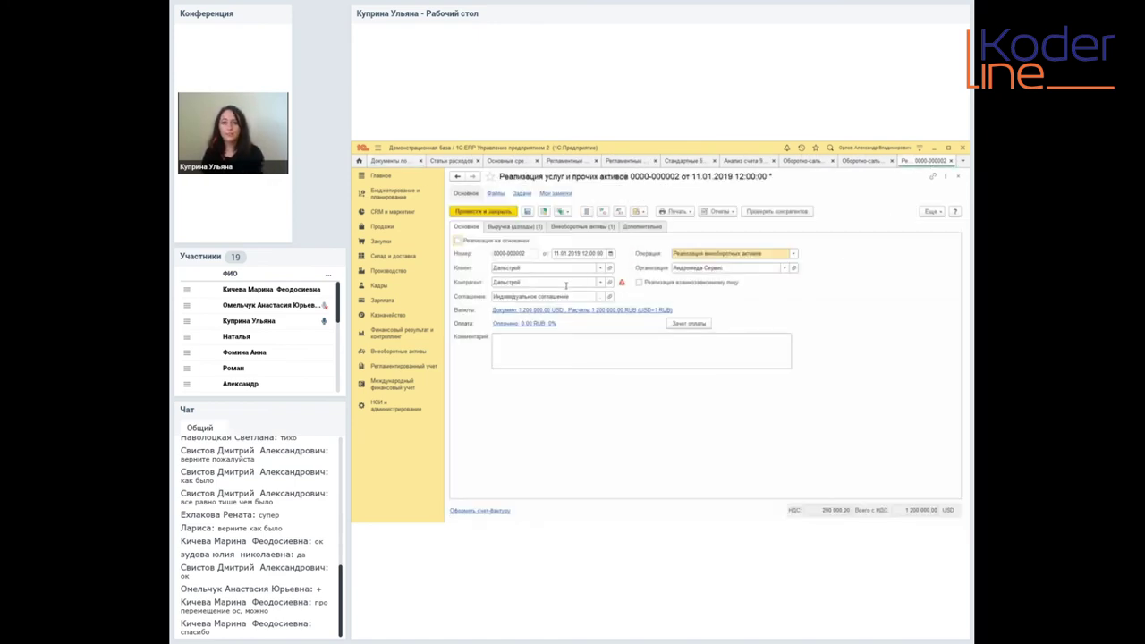
- Examine the sale document's revenue line, checking its content, price, VAT, income item and income analytics
click(496, 229)
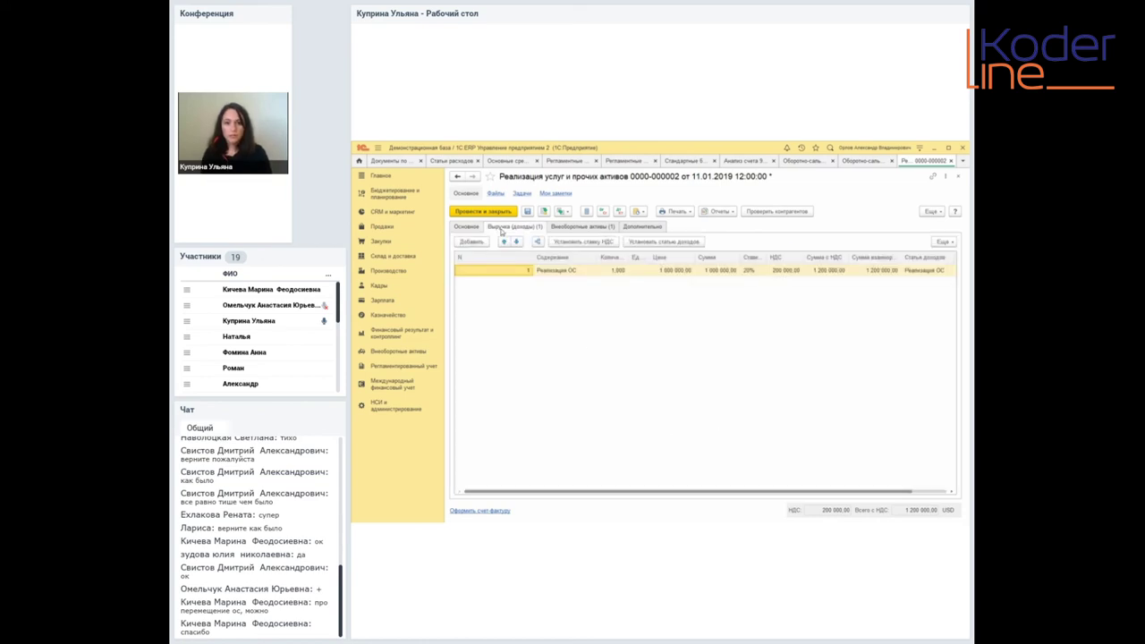
click(559, 270)
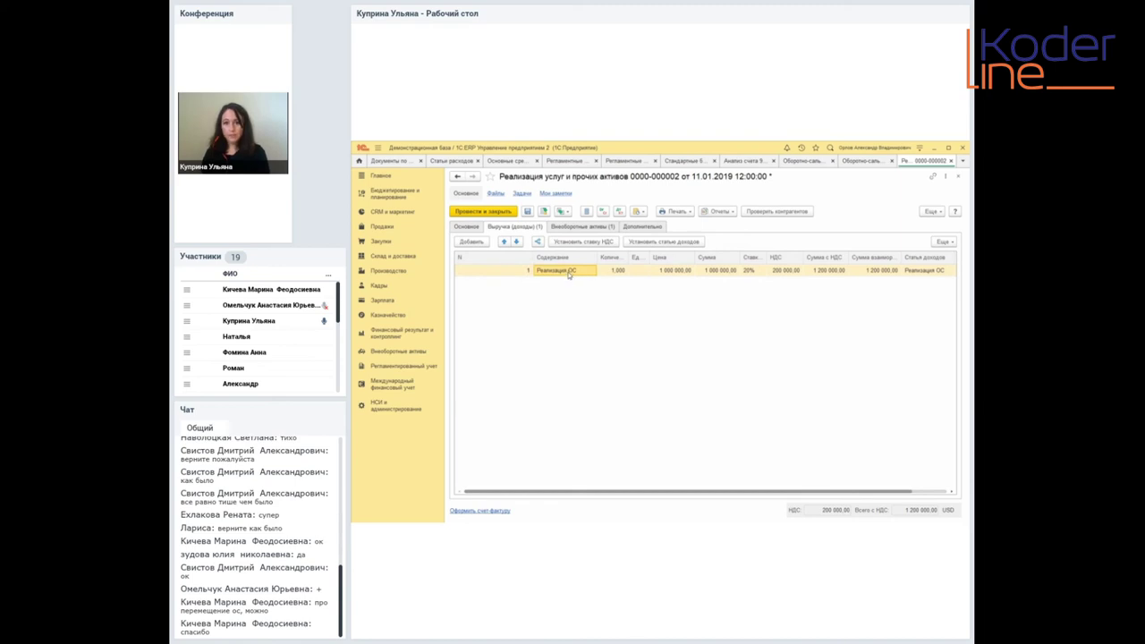
click(569, 274)
key(Escape)
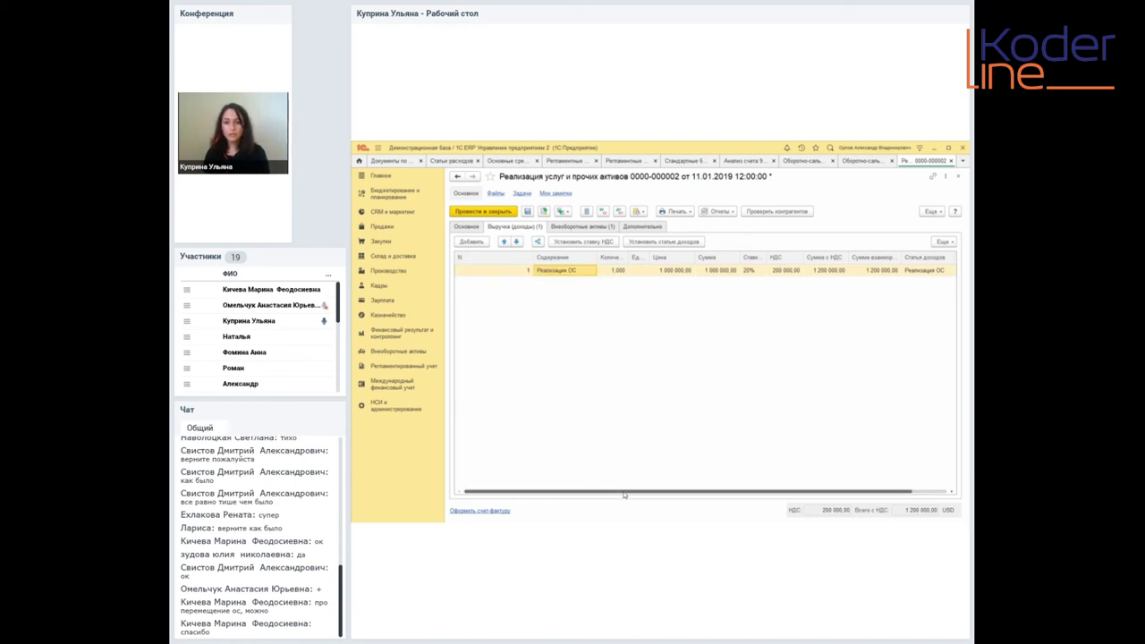
drag(625, 495, 725, 493)
click(646, 274)
click(931, 271)
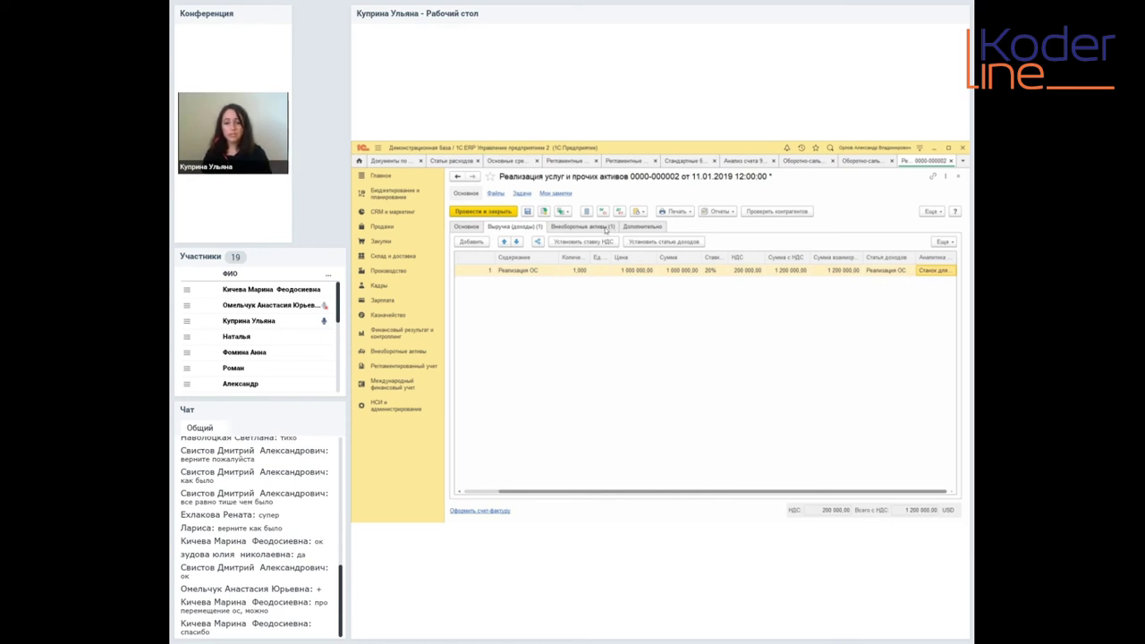
- Show the non-current assets of the sale document and widen the Статья расходов column to read the expense item in full
click(605, 229)
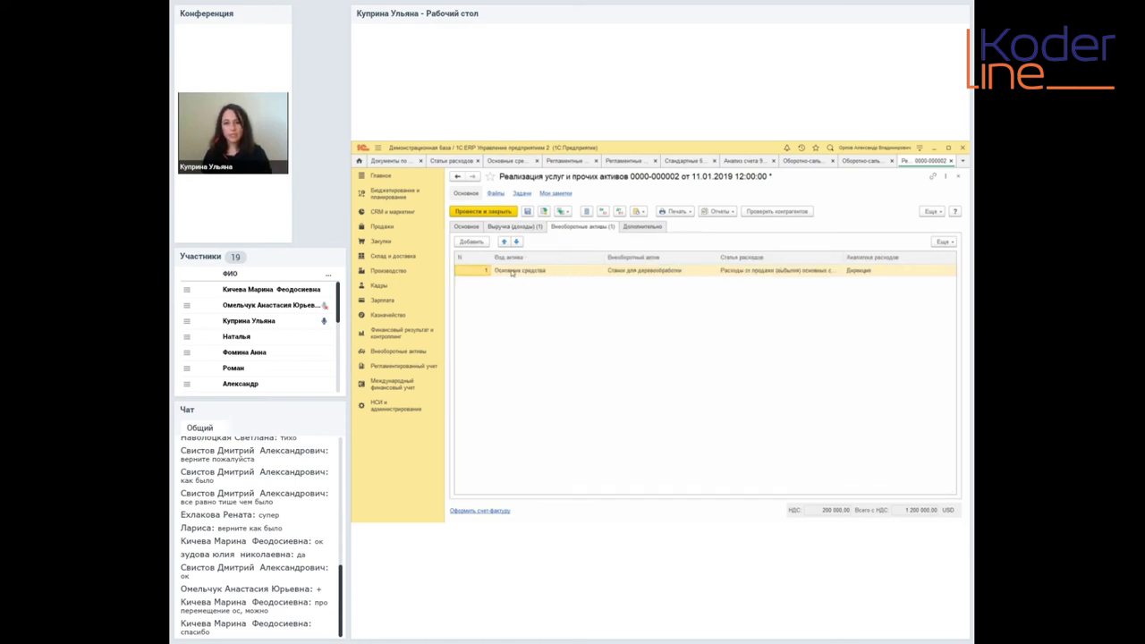
click(754, 275)
drag(843, 259, 905, 258)
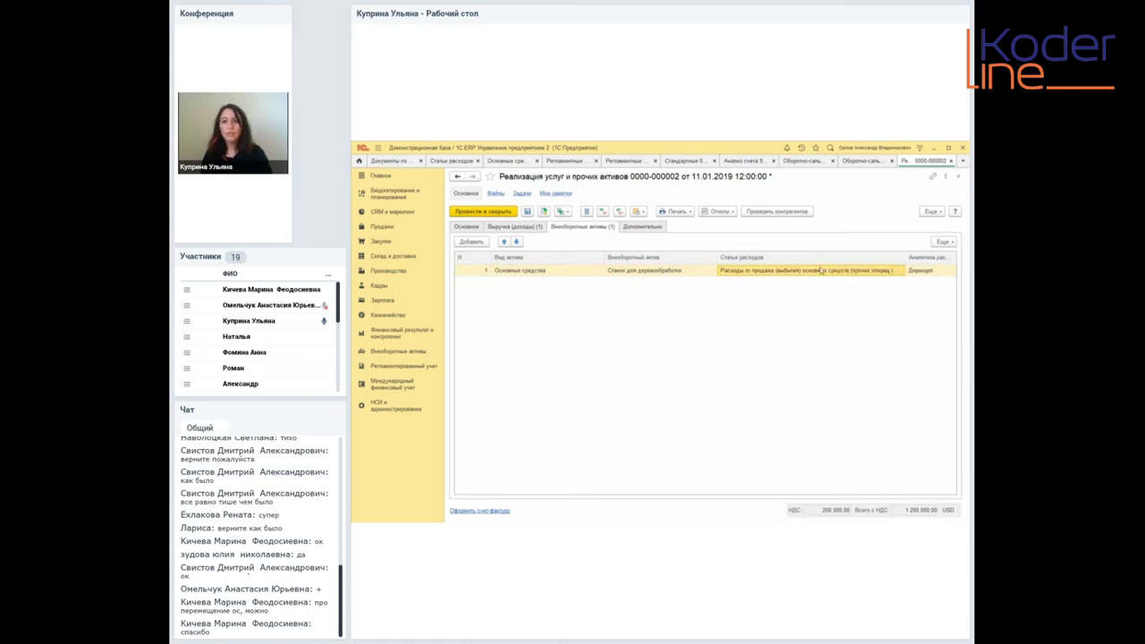
- Open the asset's expense item, examine its regulated accounting distribution rule, tax classification and default account, and close it
click(769, 278)
click(900, 271)
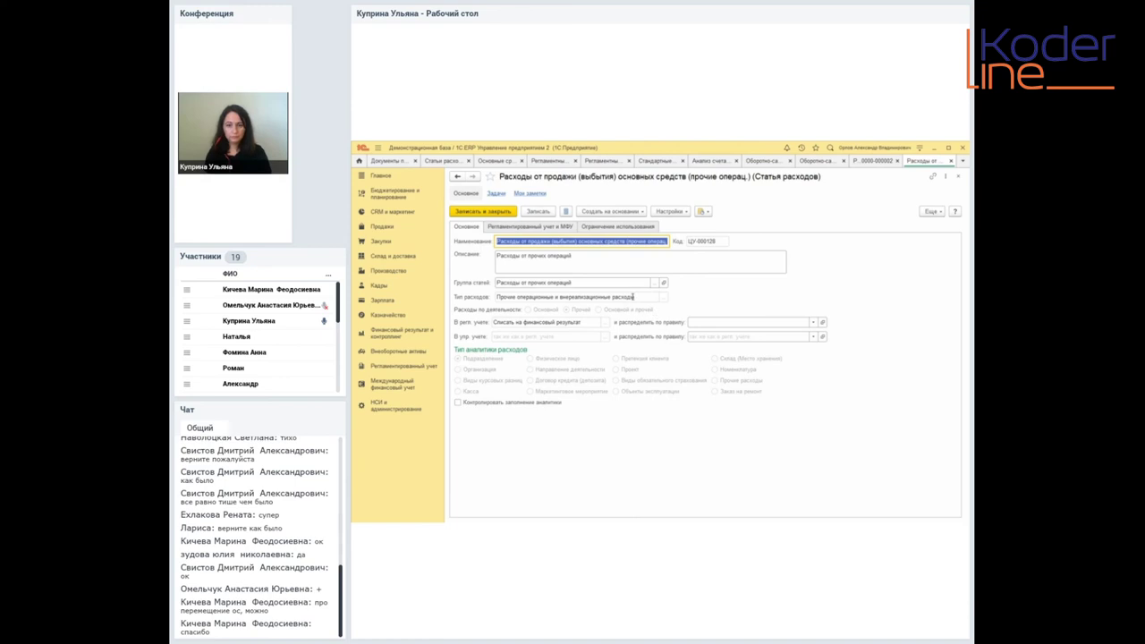
click(584, 328)
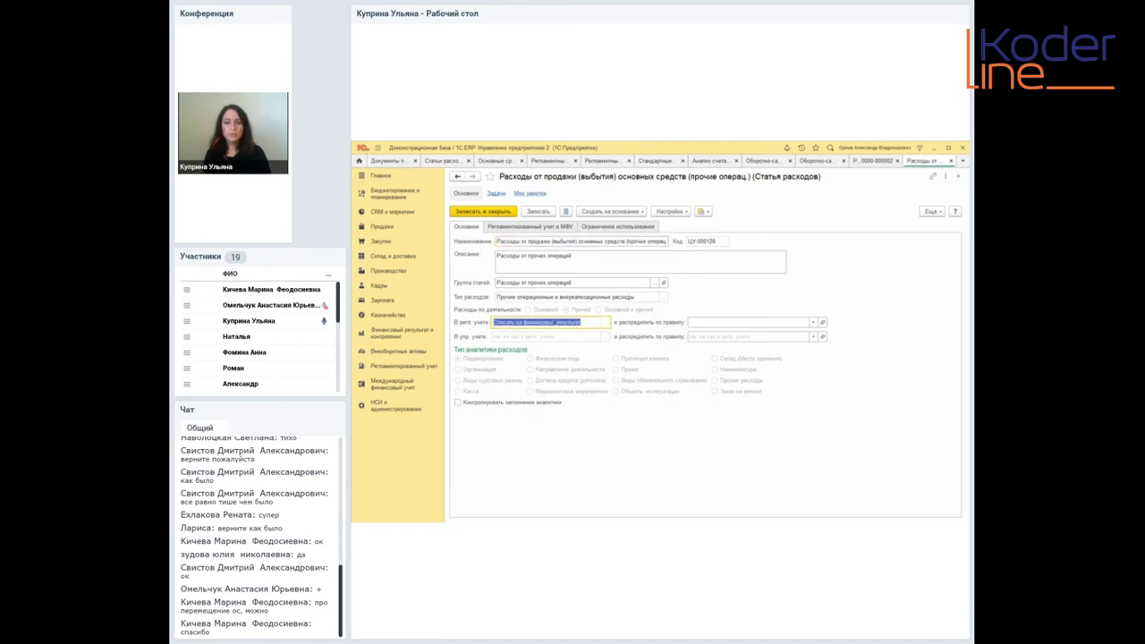
click(720, 323)
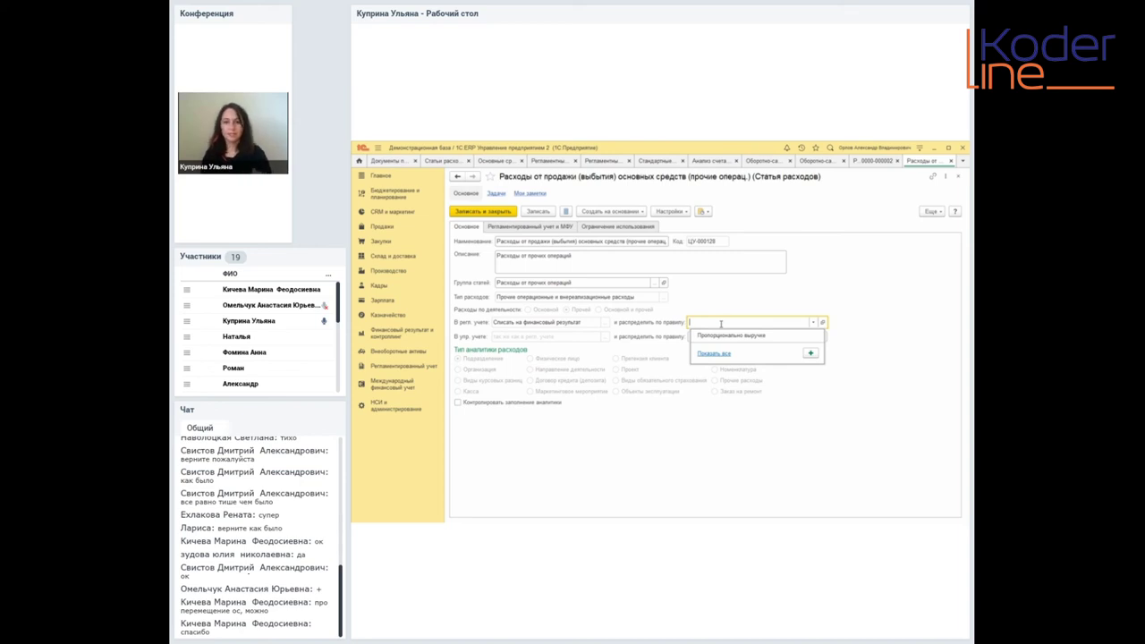
key(Escape)
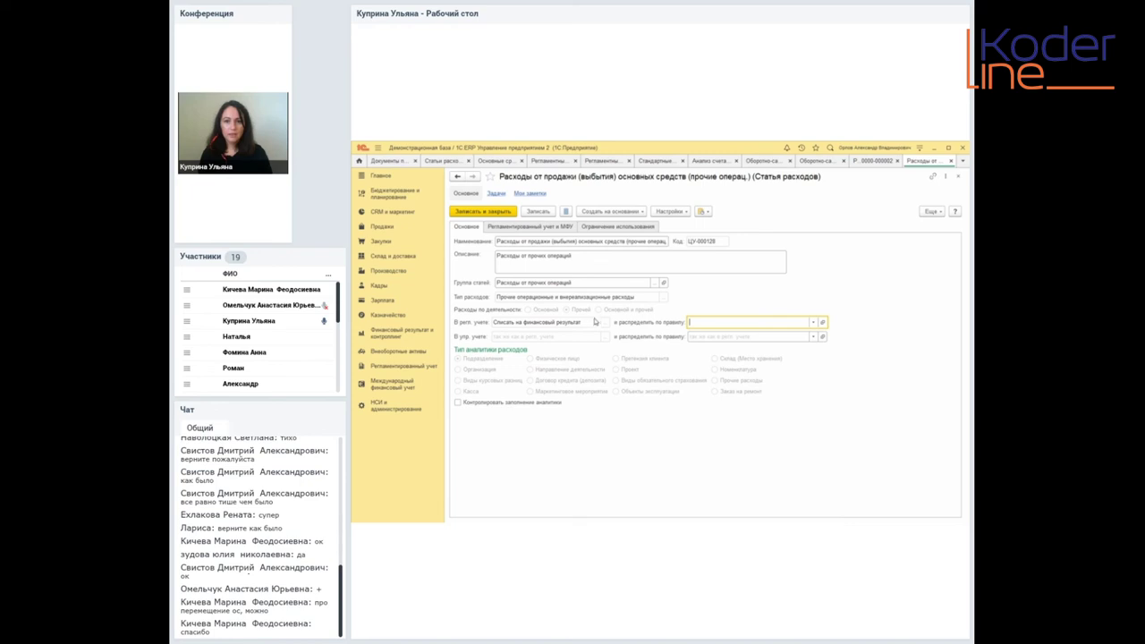
click(594, 322)
click(535, 226)
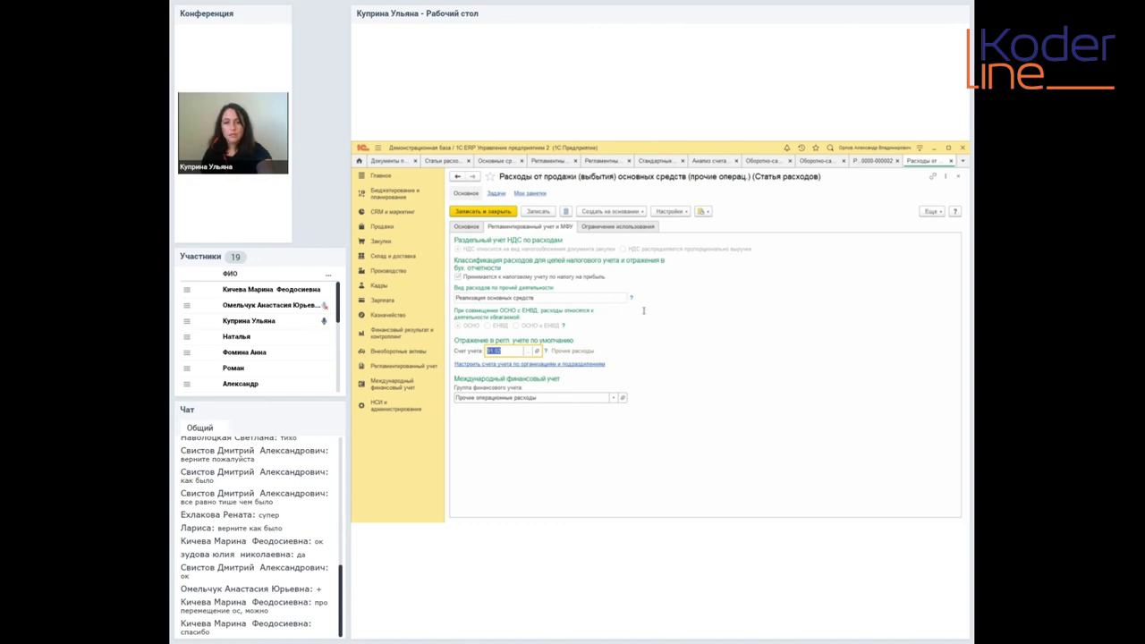
key(ctrl+Return)
- Open the sale document's regulated accounting postings and examine the debit and credit accounts and amounts of the three entries
click(618, 212)
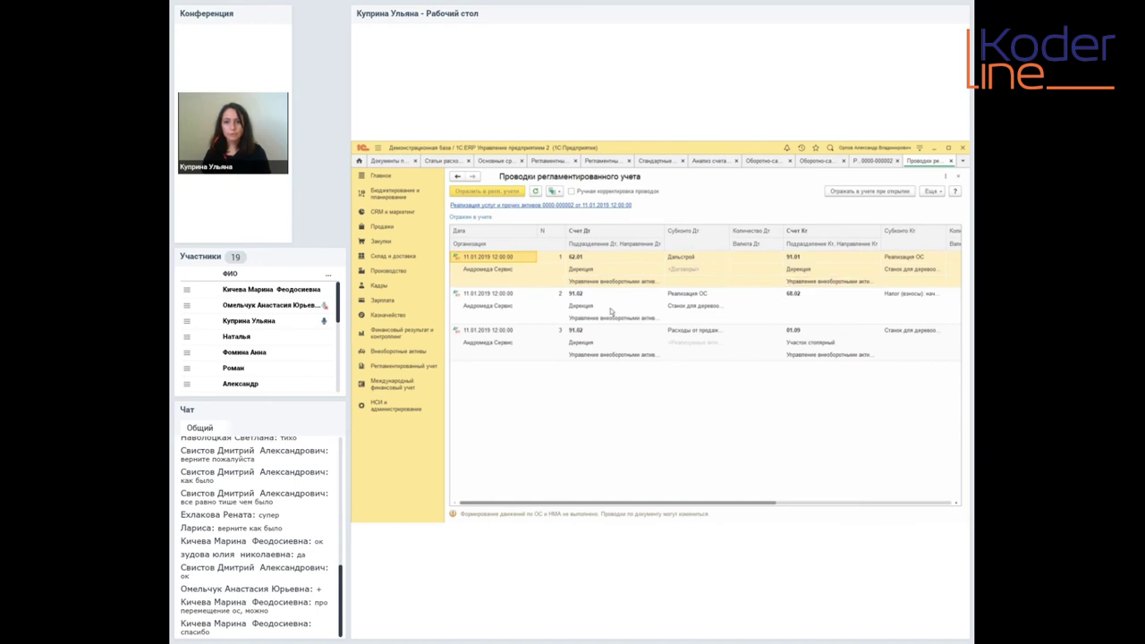
click(590, 309)
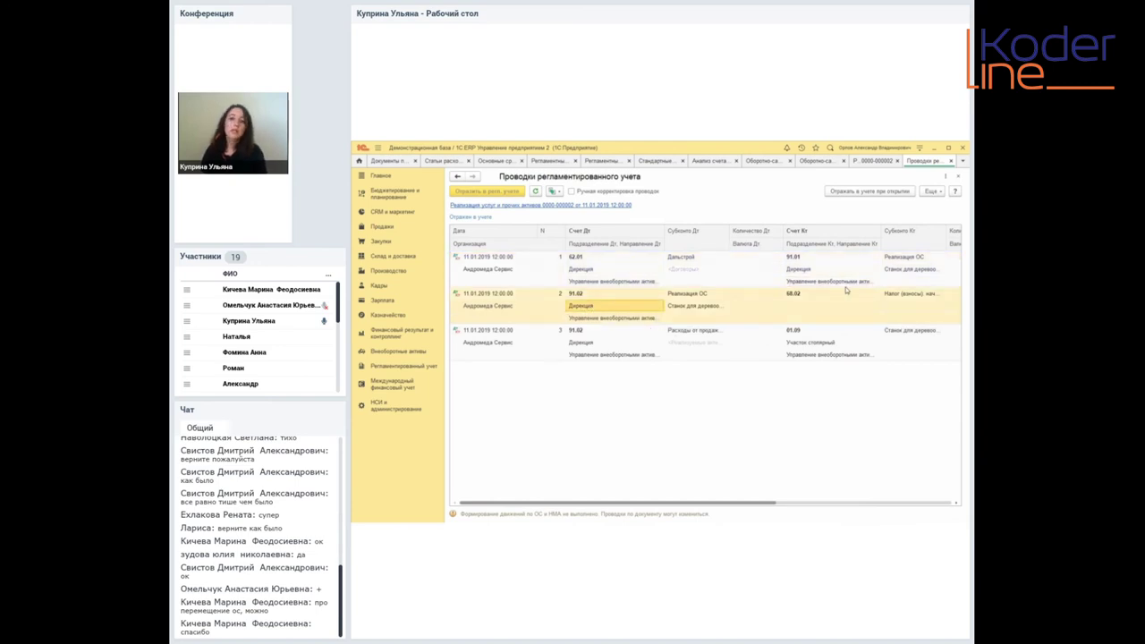
click(843, 259)
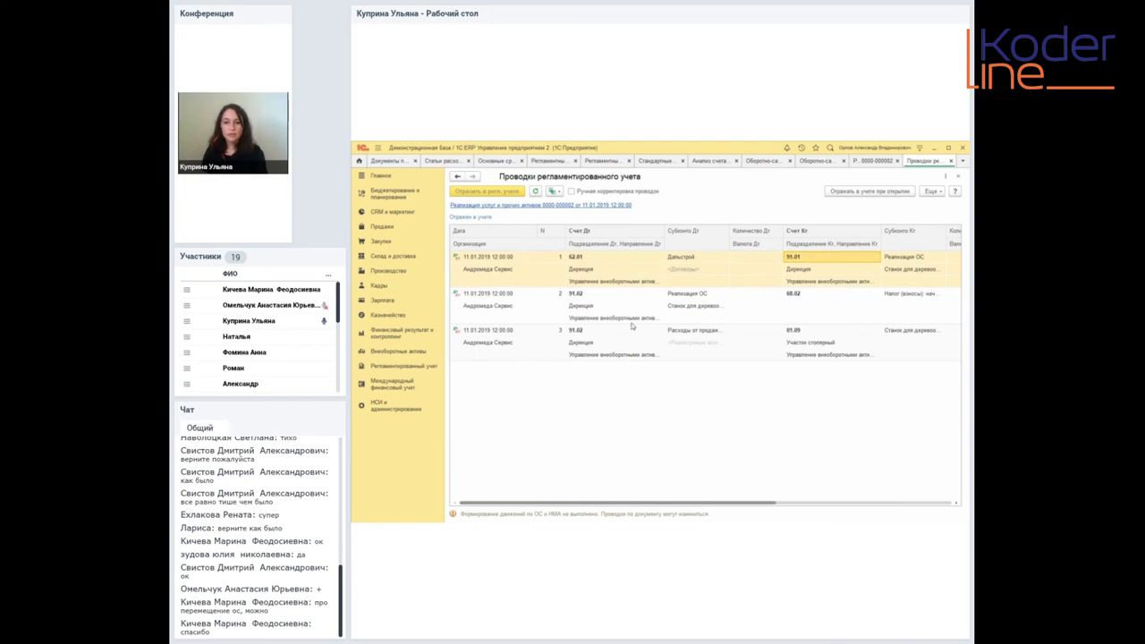
click(807, 344)
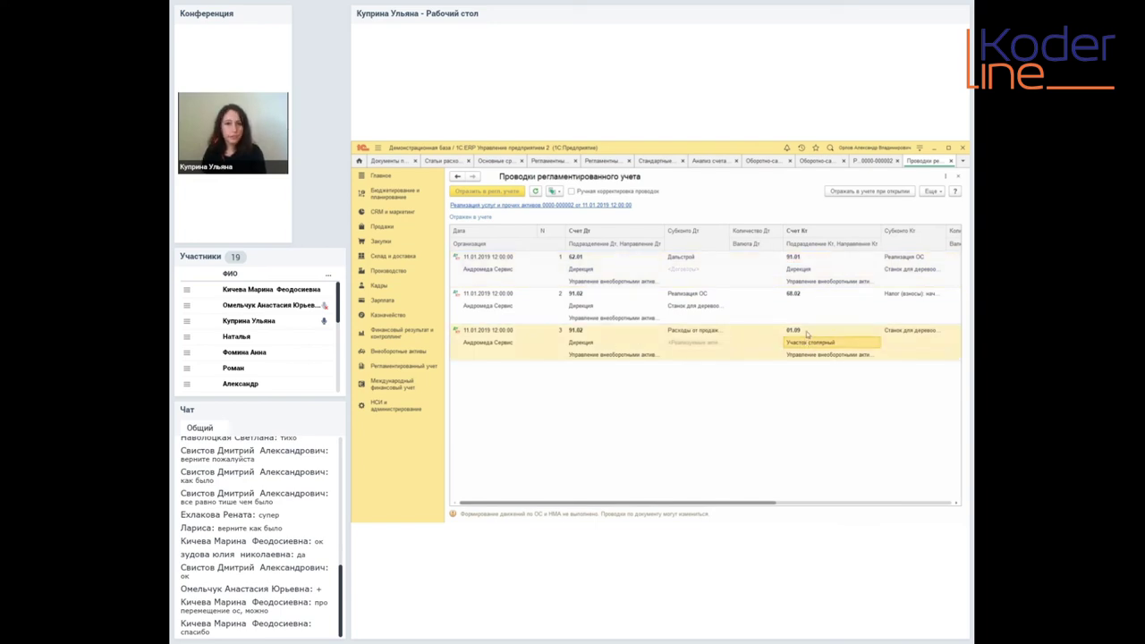
click(627, 348)
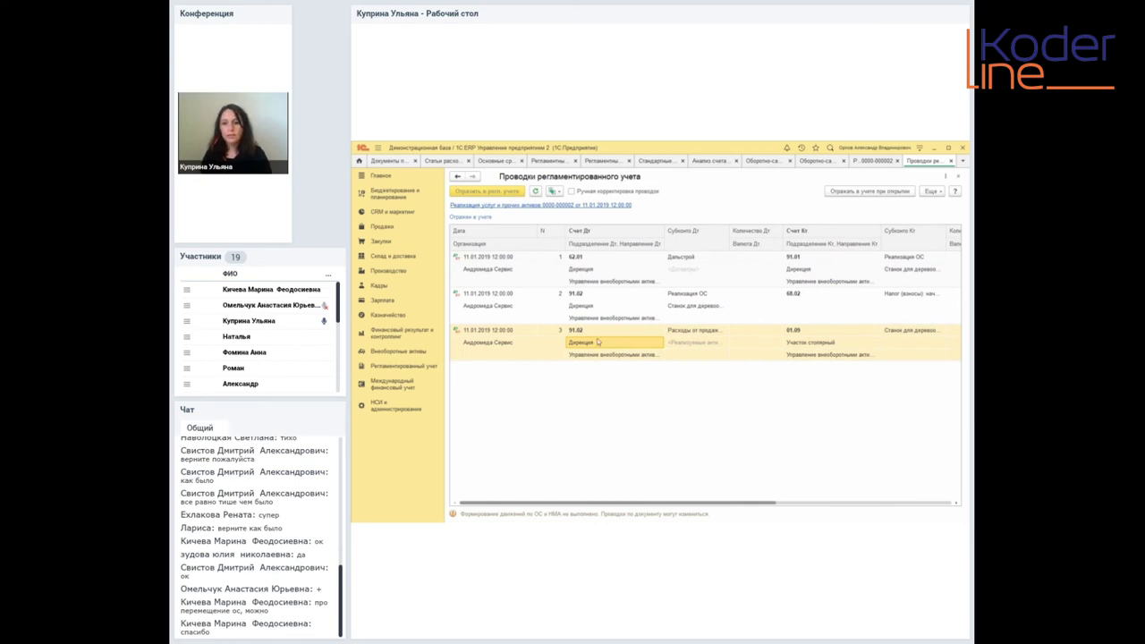
drag(687, 503, 805, 499)
scroll(805, 499, right, 3)
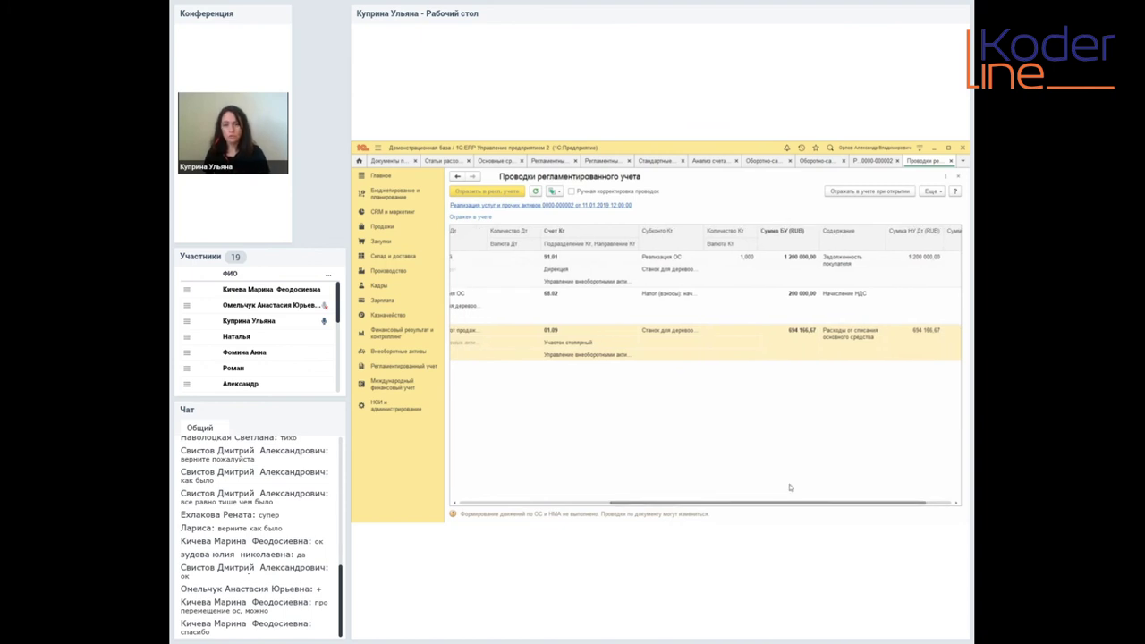
- Close the sale document and its accounting postings, and switch to the webinar presentation on fixed assets
click(951, 161)
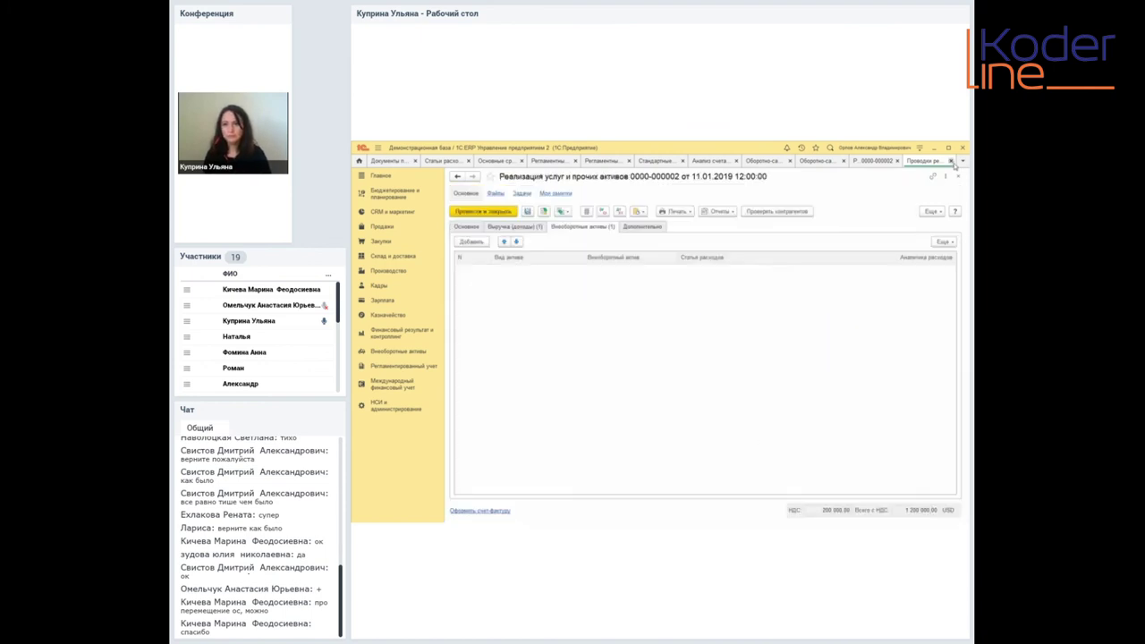
click(951, 161)
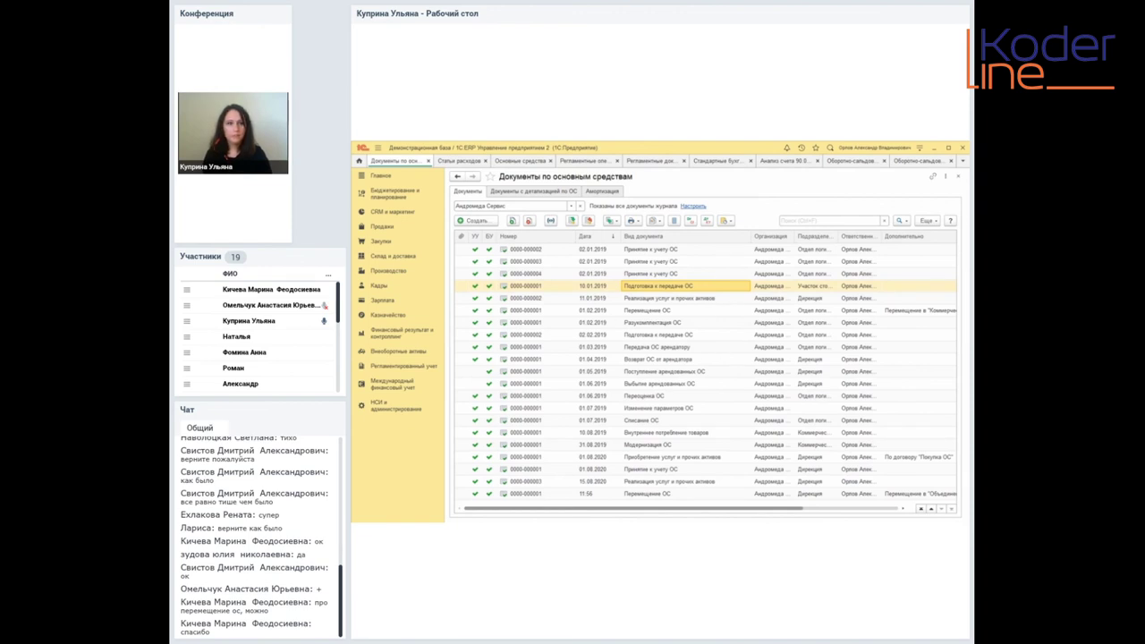
key(alt+Tab)
click(376, 224)
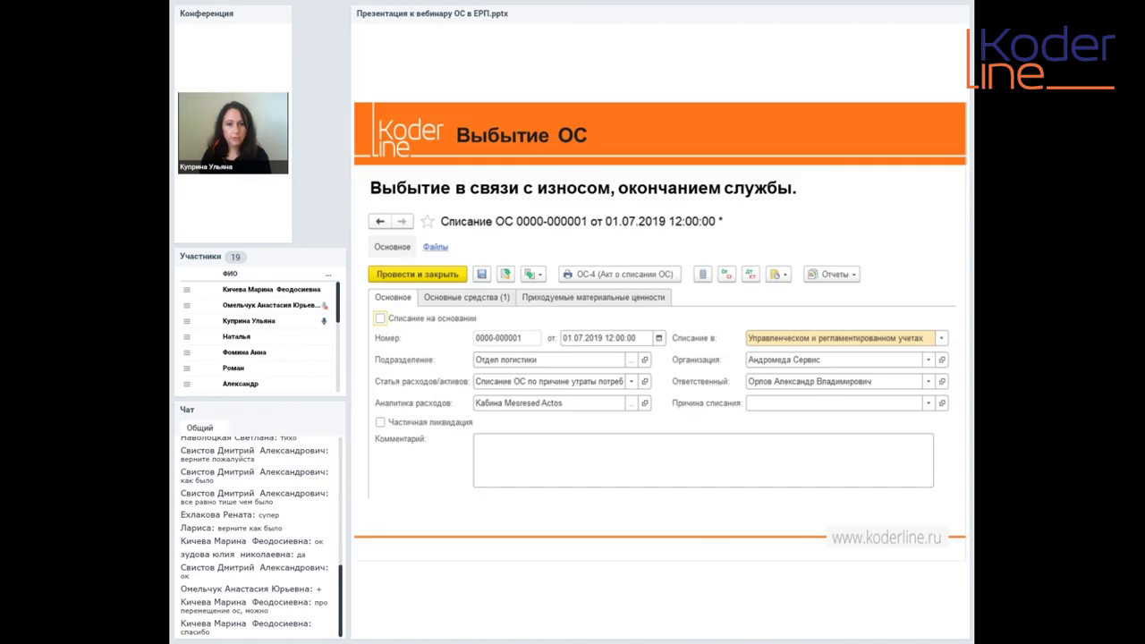
- Page through the Выбытие ОС slides up to those covering the sale of a fixed asset
key(Right)
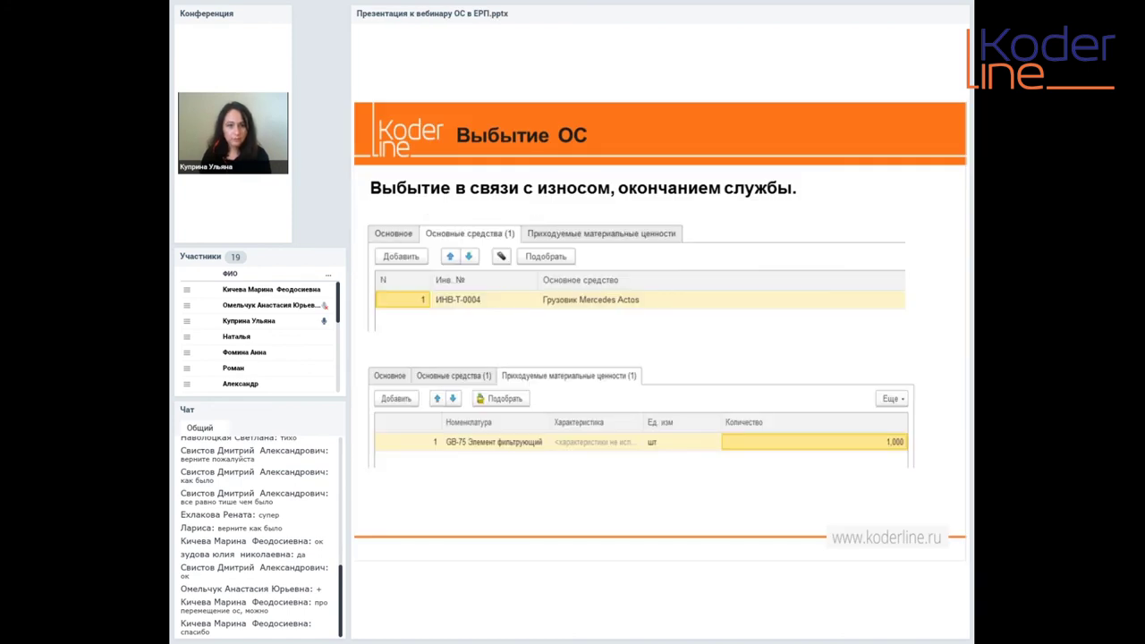
key(Right)
key(Right)
key(Right)
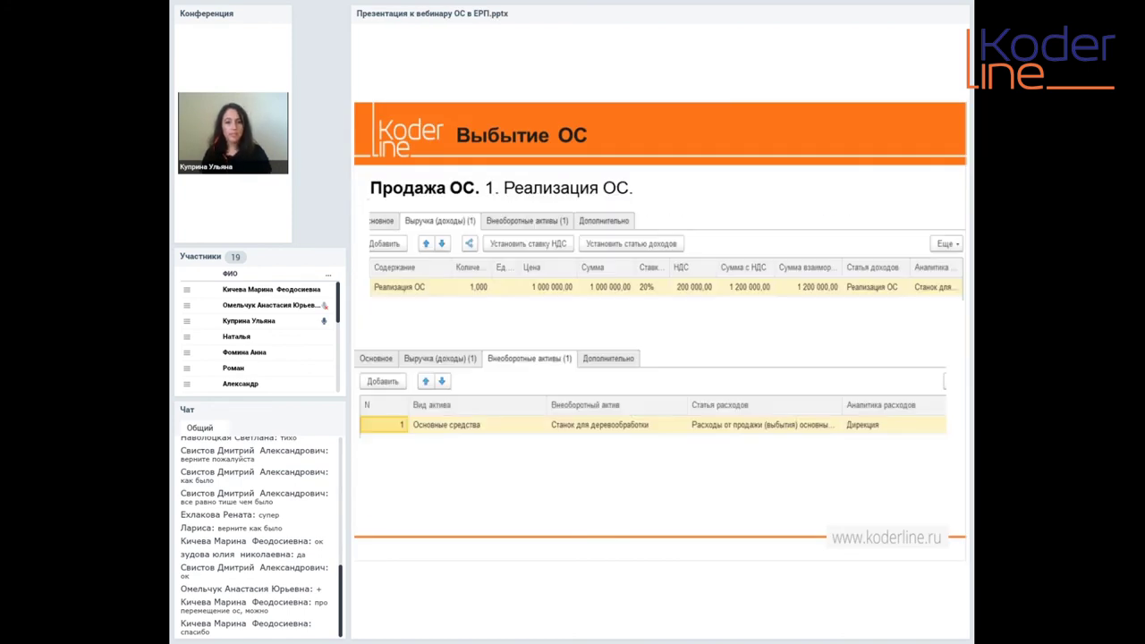
key(Right)
key(Left)
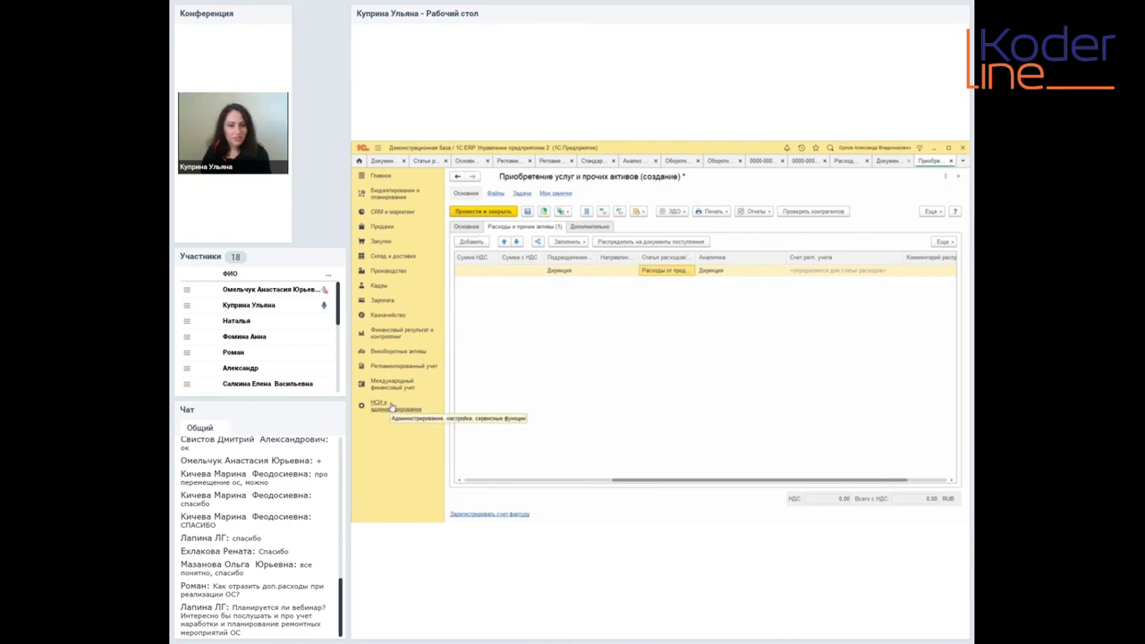
- Open the non-current asset reports and generate the Ведомость по ОС report for September 2020
click(390, 354)
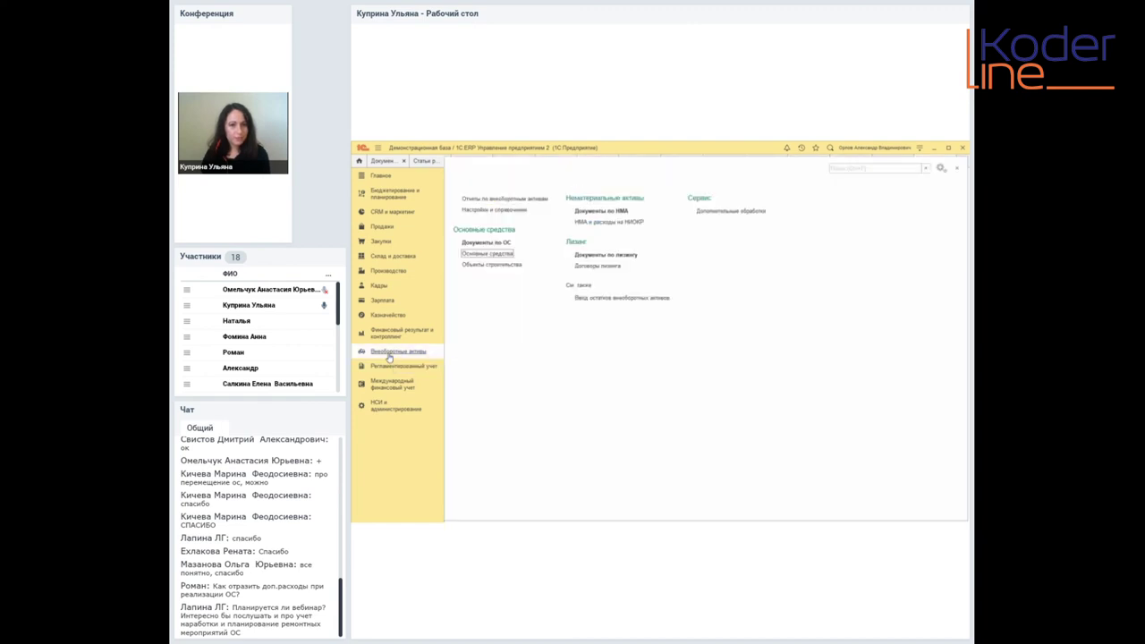
click(491, 198)
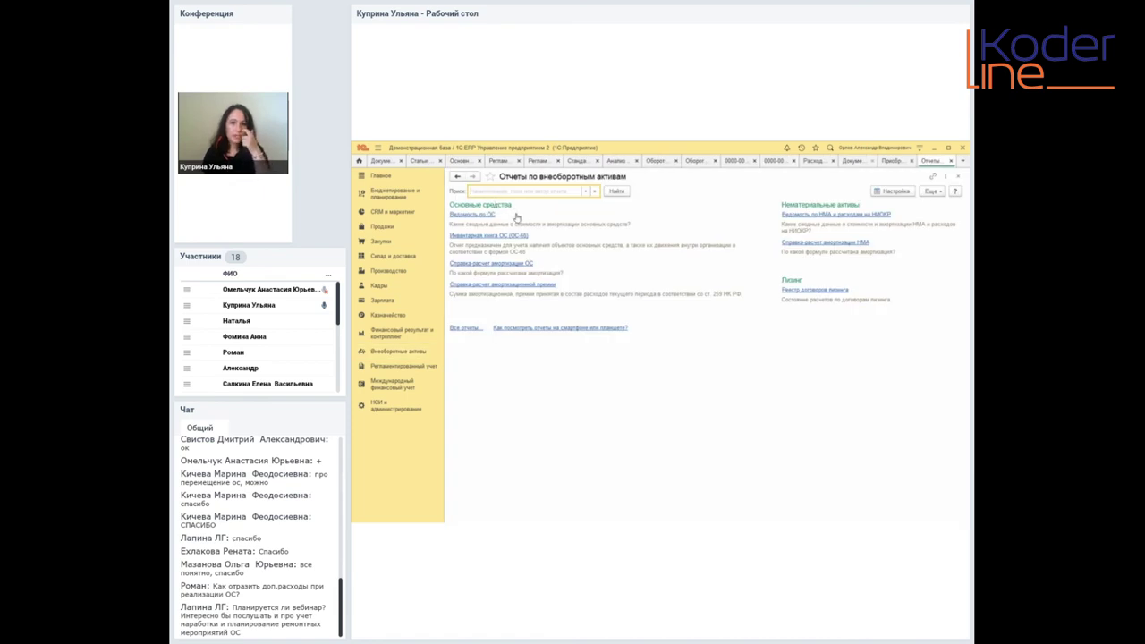
click(490, 217)
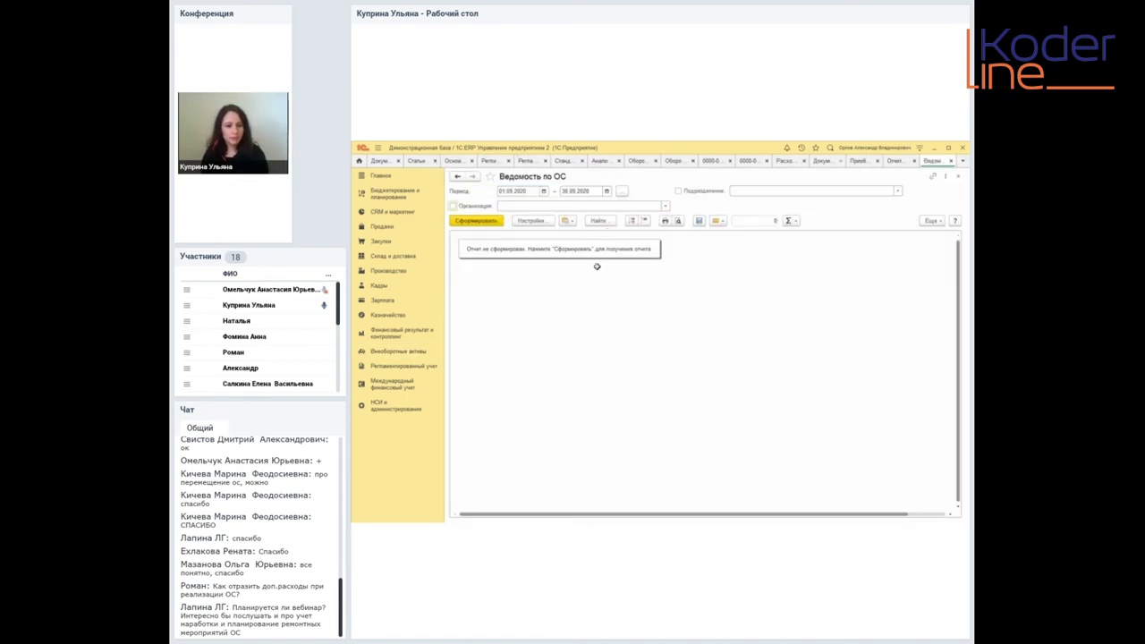
click(460, 221)
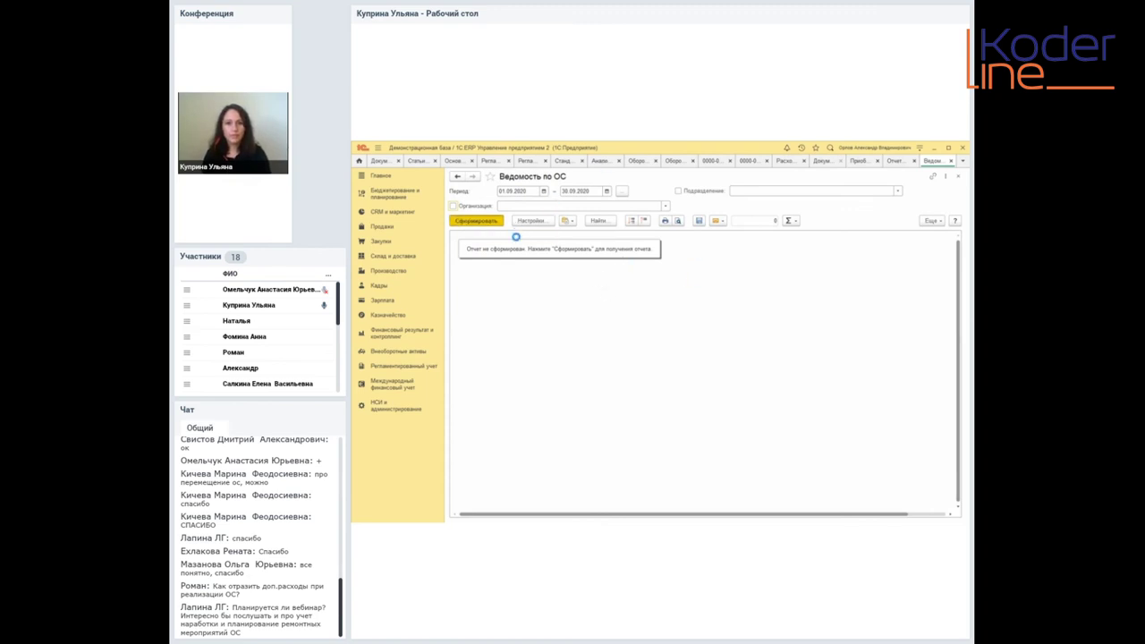
click(743, 380)
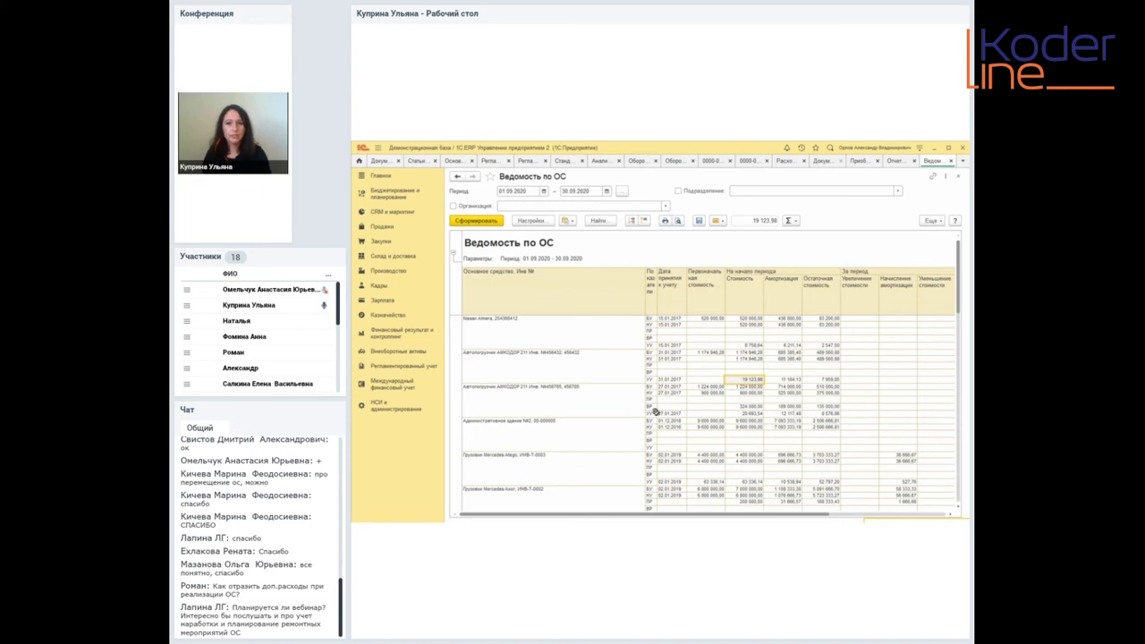
- Filter the Ведомость по ОС report by organization Андромеда Сервис and regenerate it
click(576, 202)
click(550, 222)
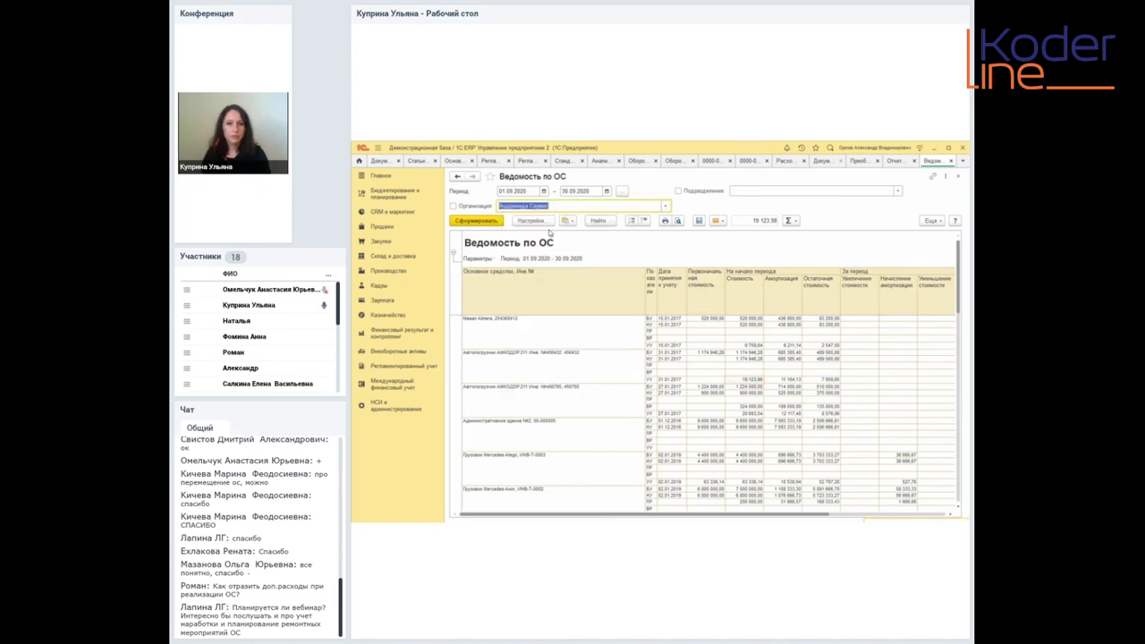
click(488, 222)
click(765, 420)
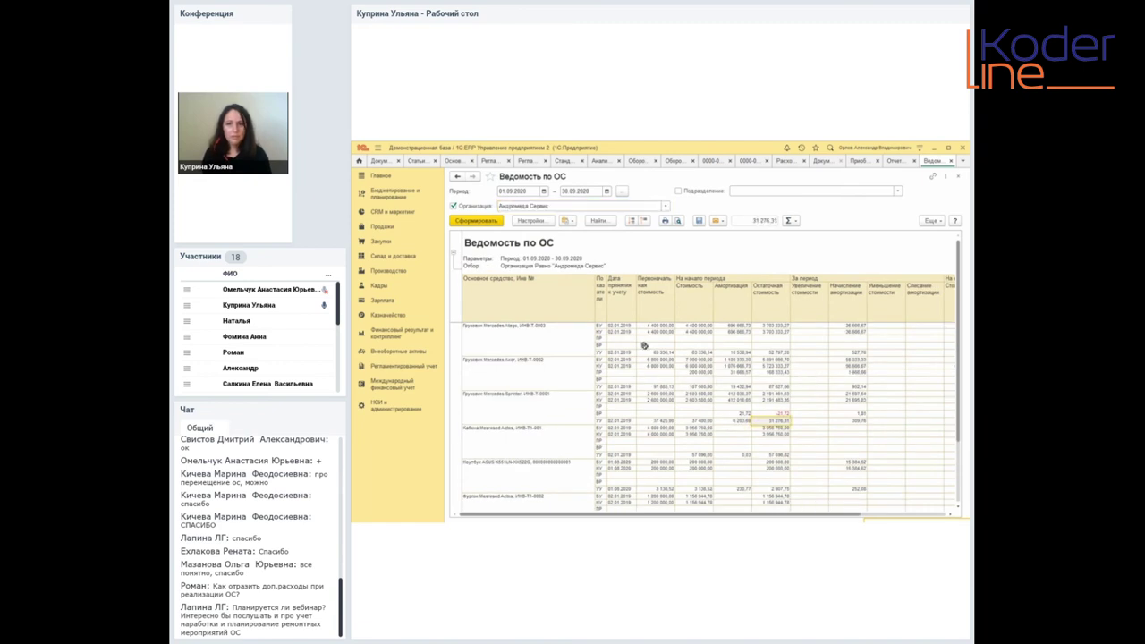
- Examine the cost and depreciation figures by accounting type for the first truck, and close the report
drag(624, 343, 847, 350)
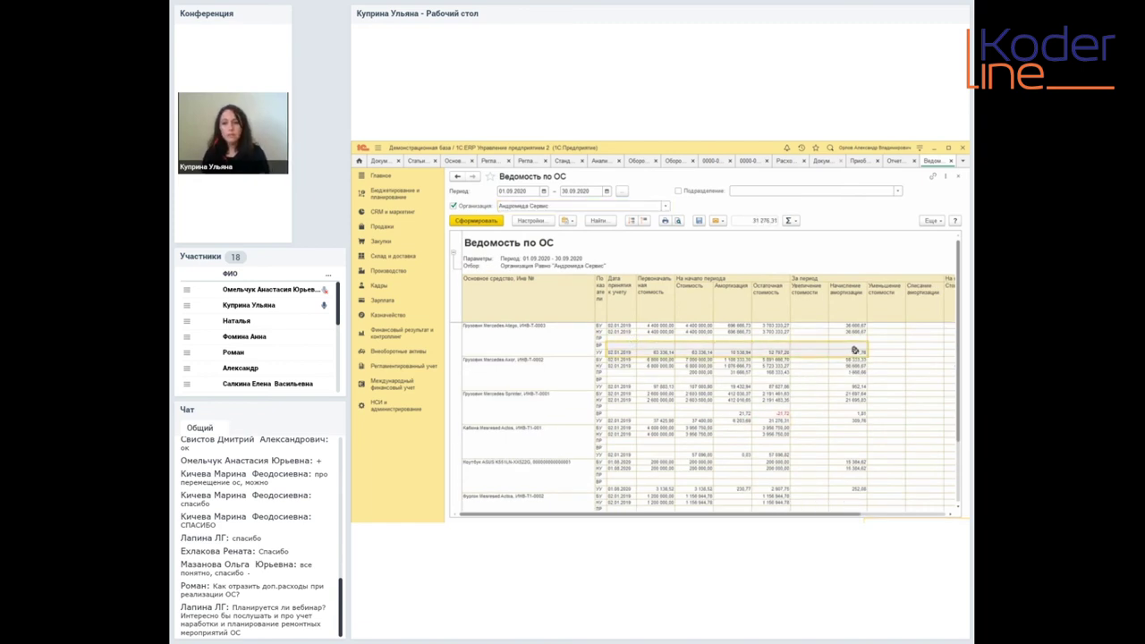
click(715, 335)
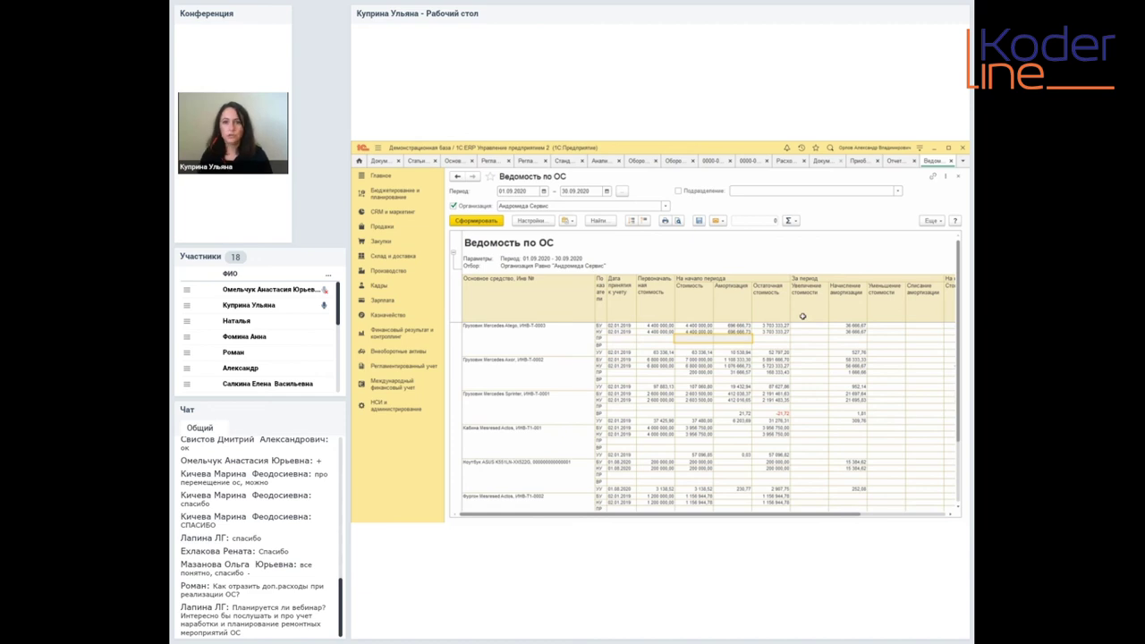
click(833, 347)
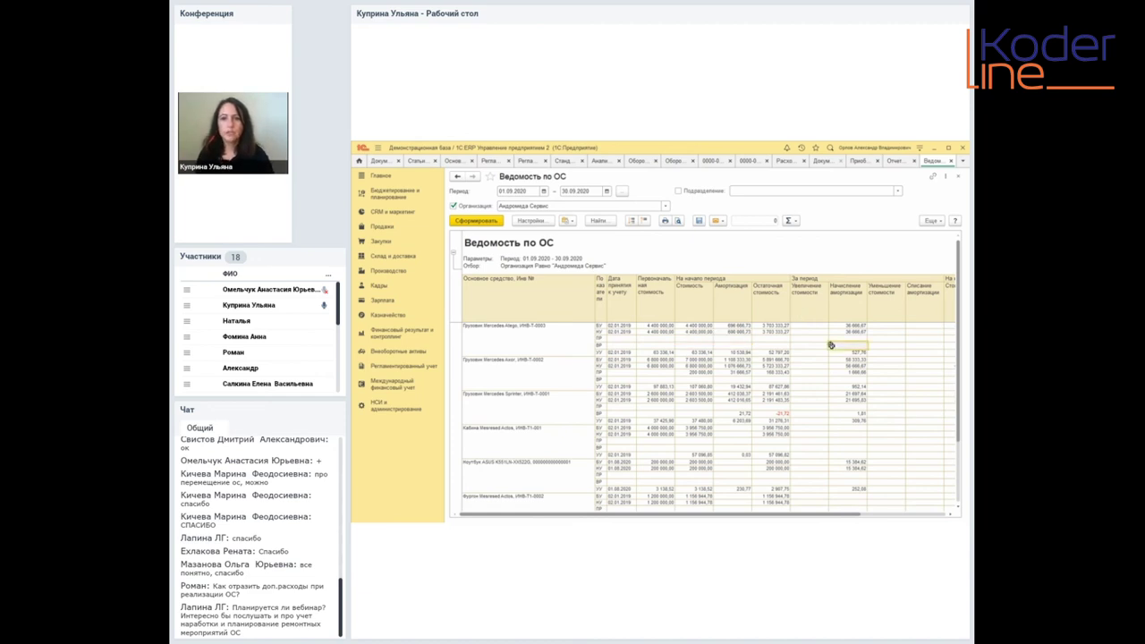
click(952, 161)
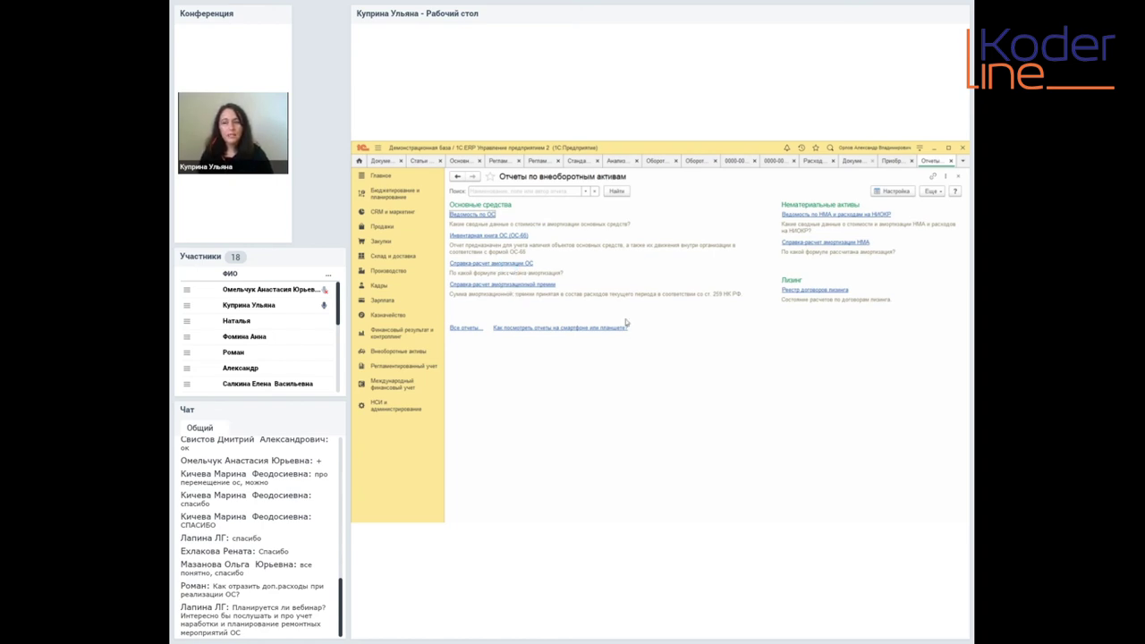
- Open the Анализ счета report from the standard accounting reports
click(391, 369)
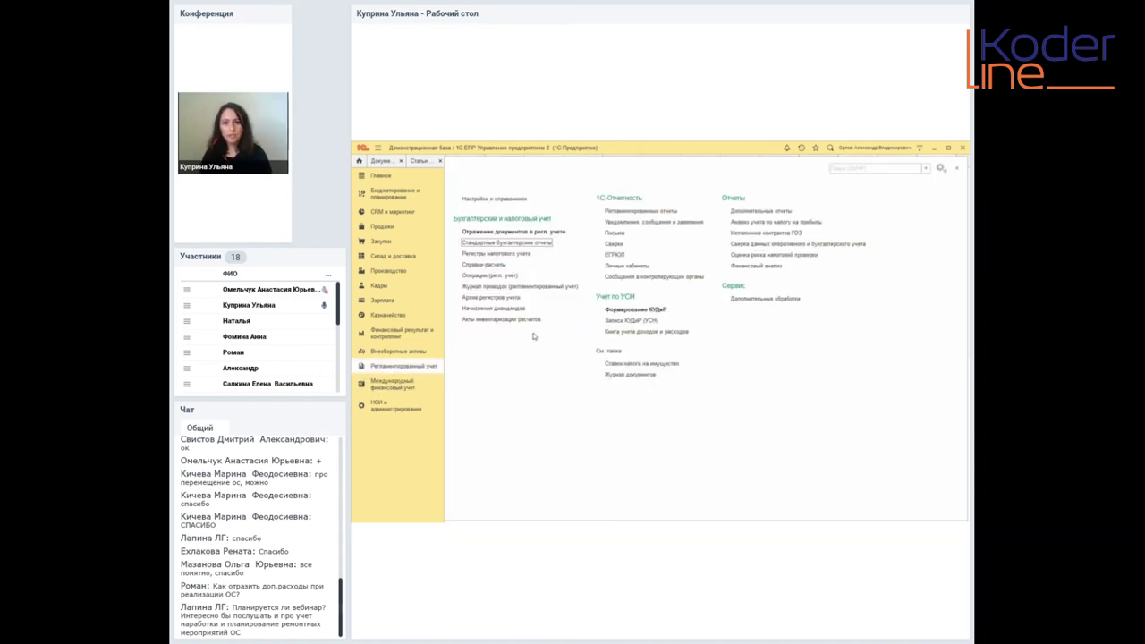
click(499, 244)
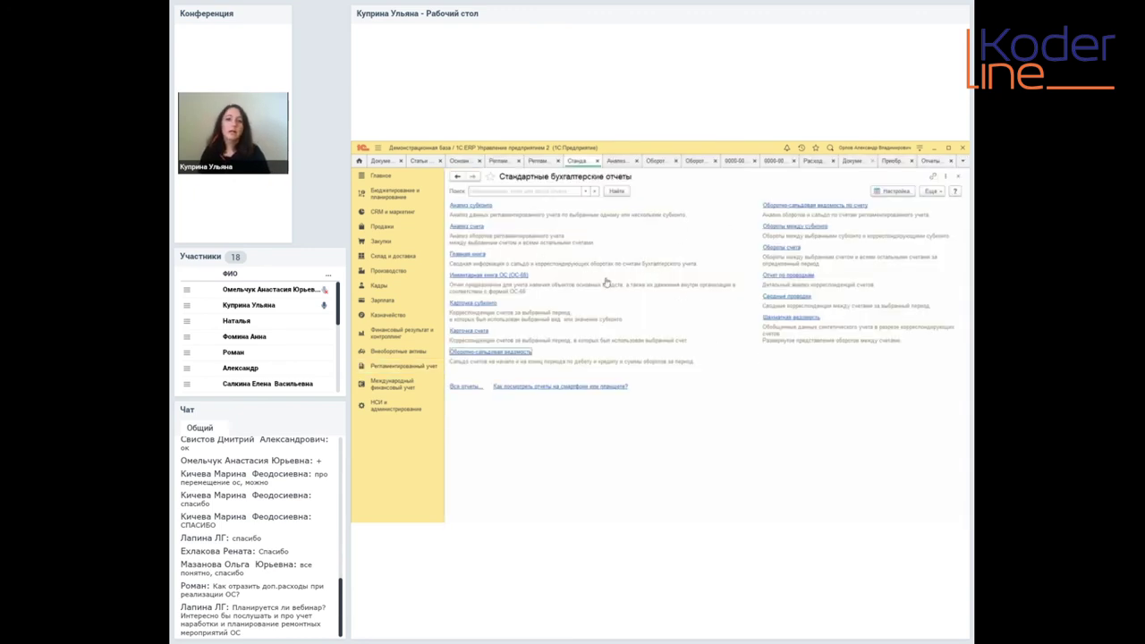
click(469, 228)
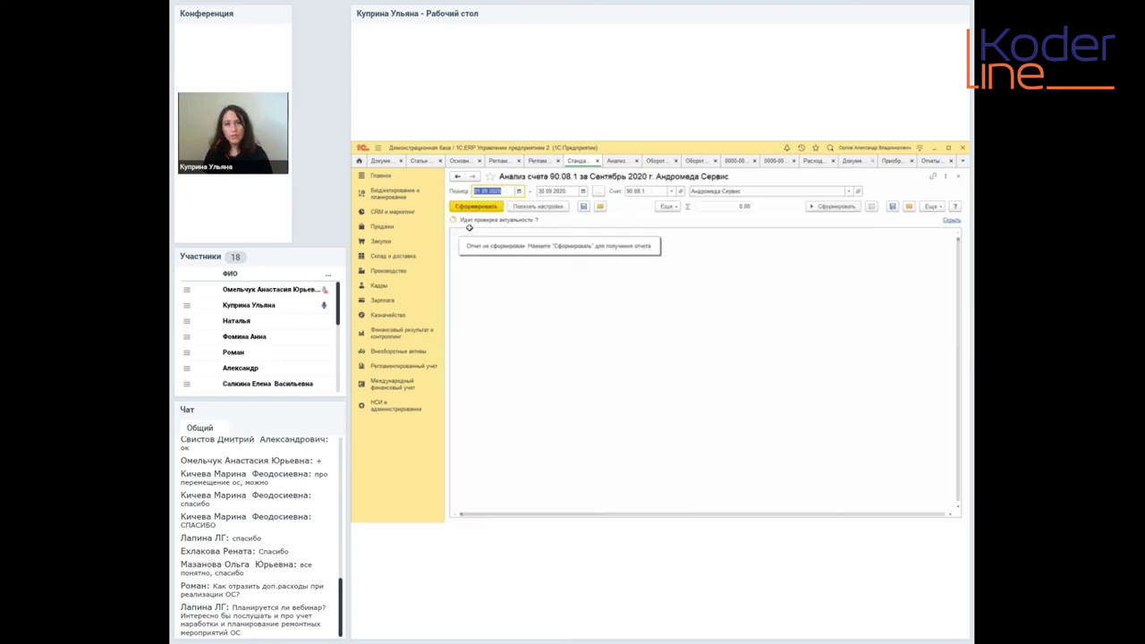
- Generate the Оборотно-сальдовая ведомость по счету report for account 01 and examine the asset balances by department
click(404, 366)
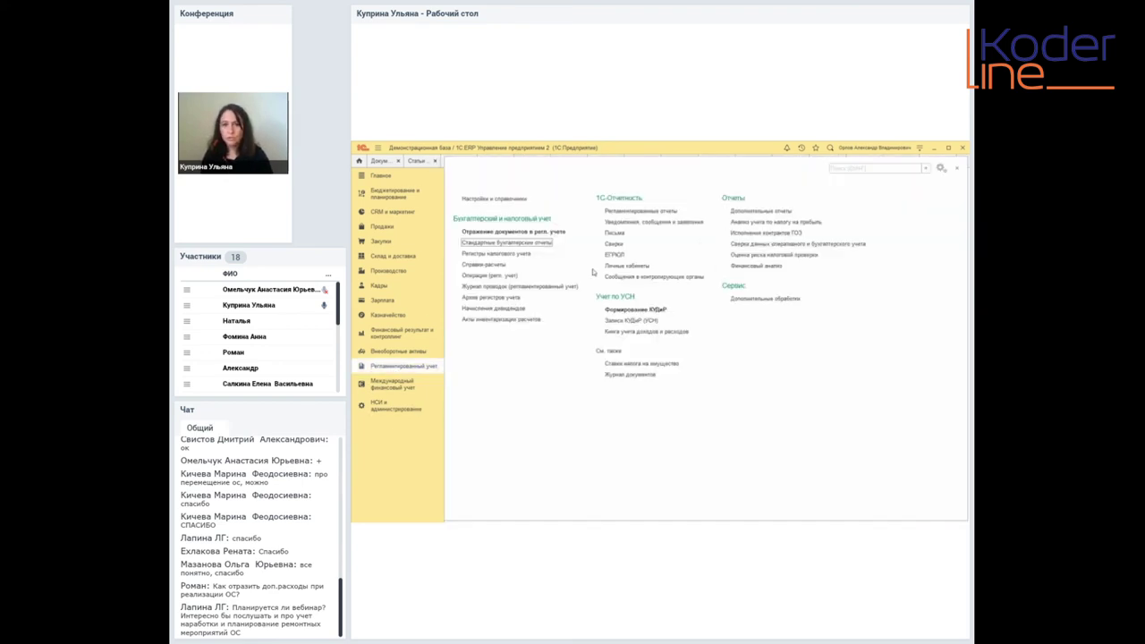
click(507, 243)
click(826, 207)
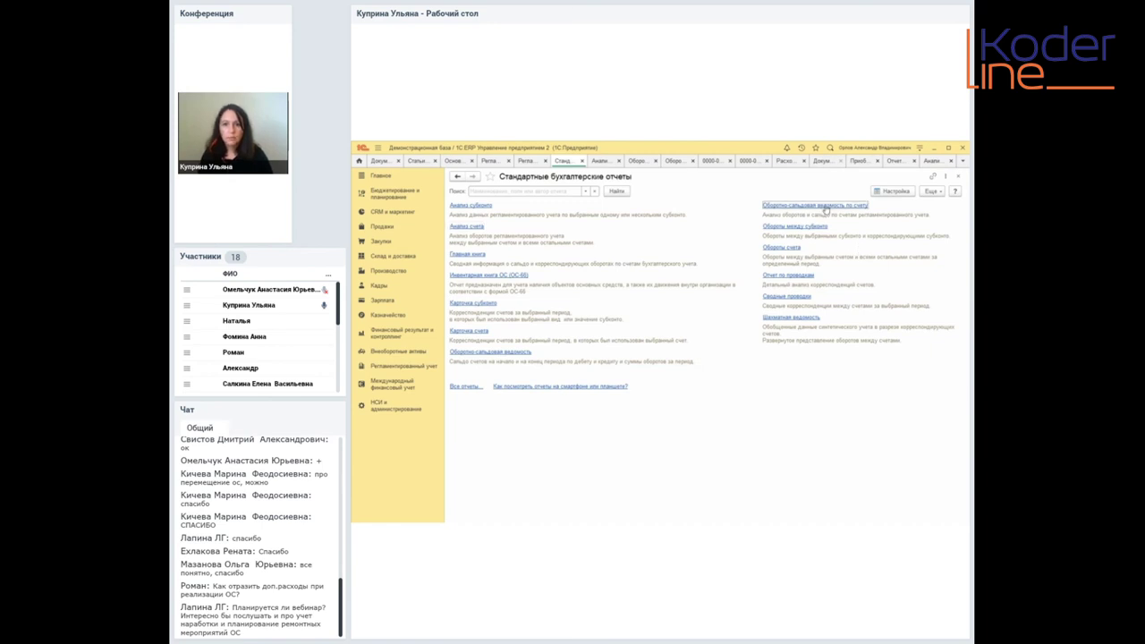
click(637, 192)
text(01)
key(Tab)
click(476, 206)
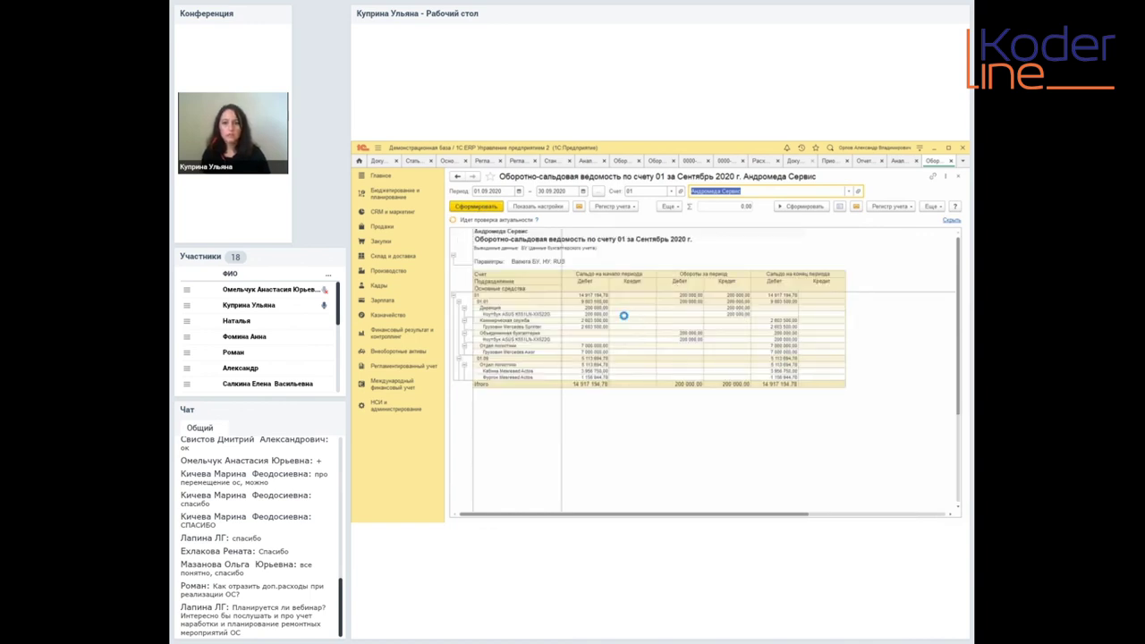
drag(519, 314, 800, 383)
click(770, 351)
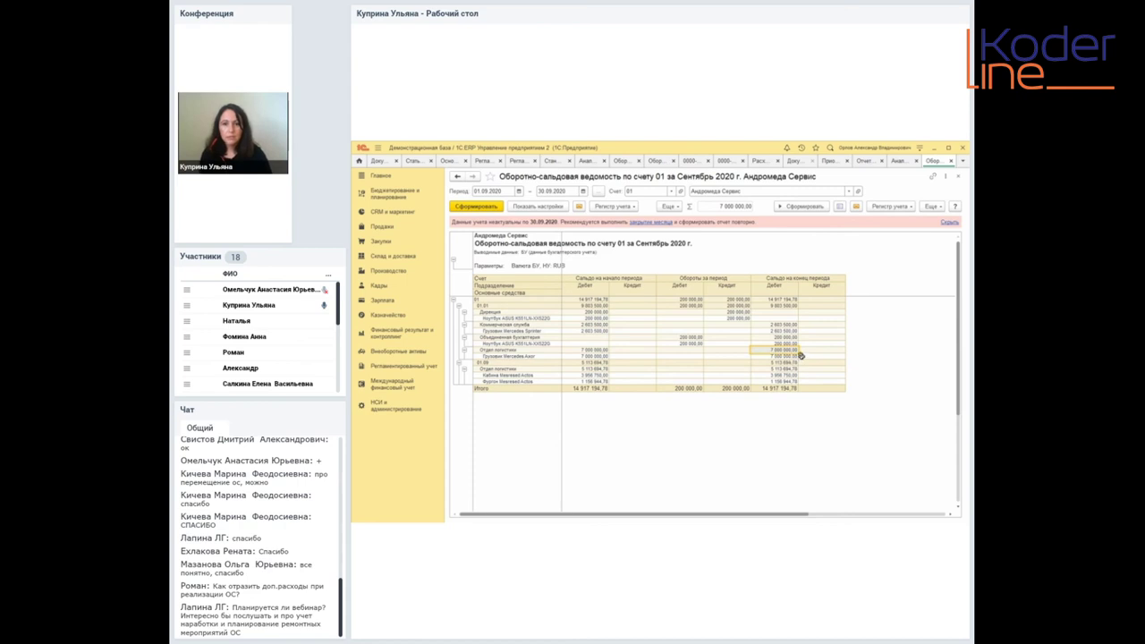
- Show the full list of reports for the Внеоборотные активы section and look through the fixed asset ones
click(412, 356)
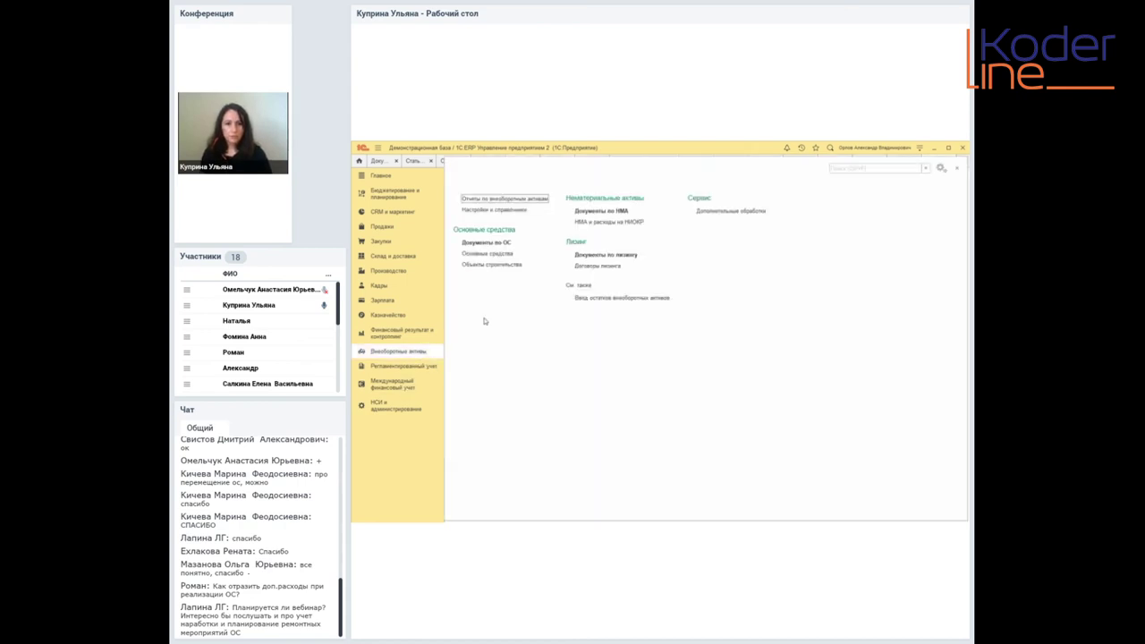
click(507, 200)
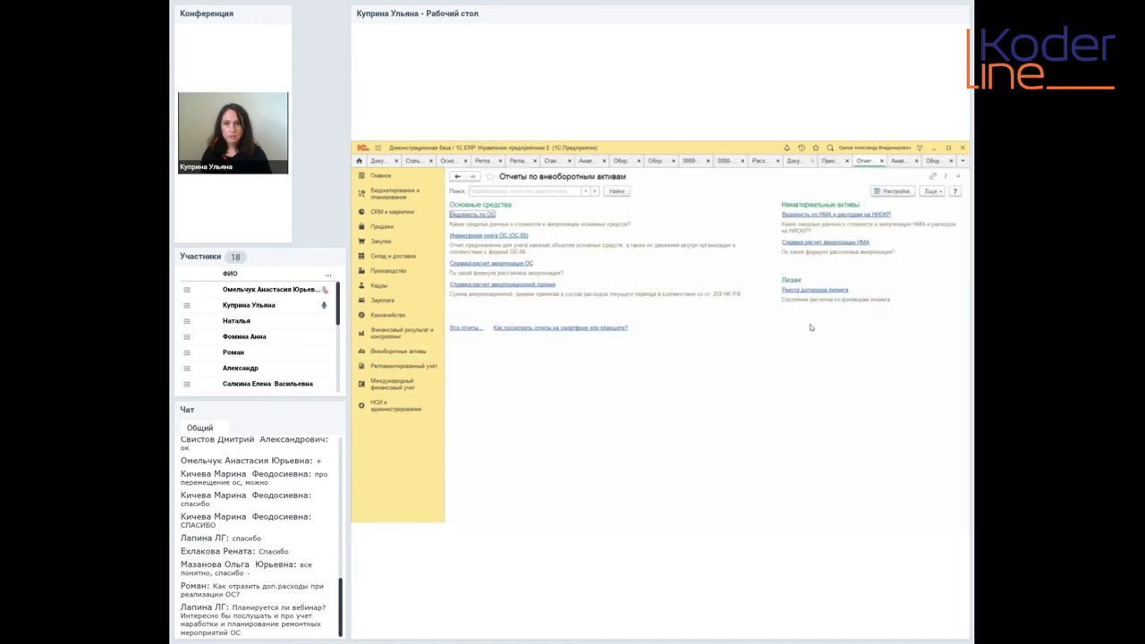
click(467, 327)
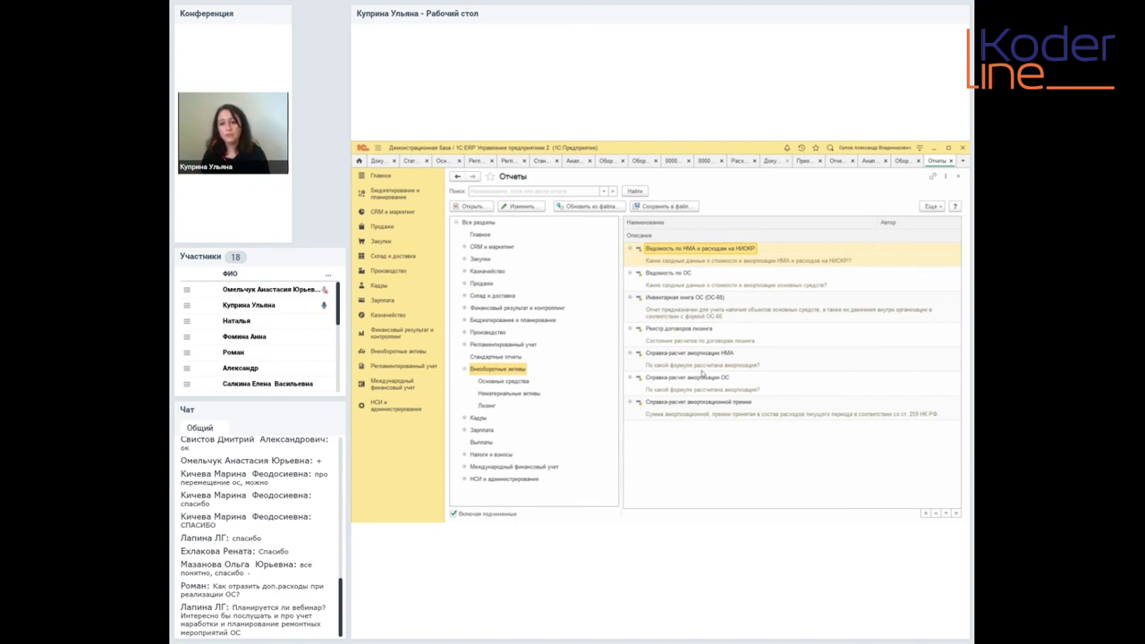
click(725, 400)
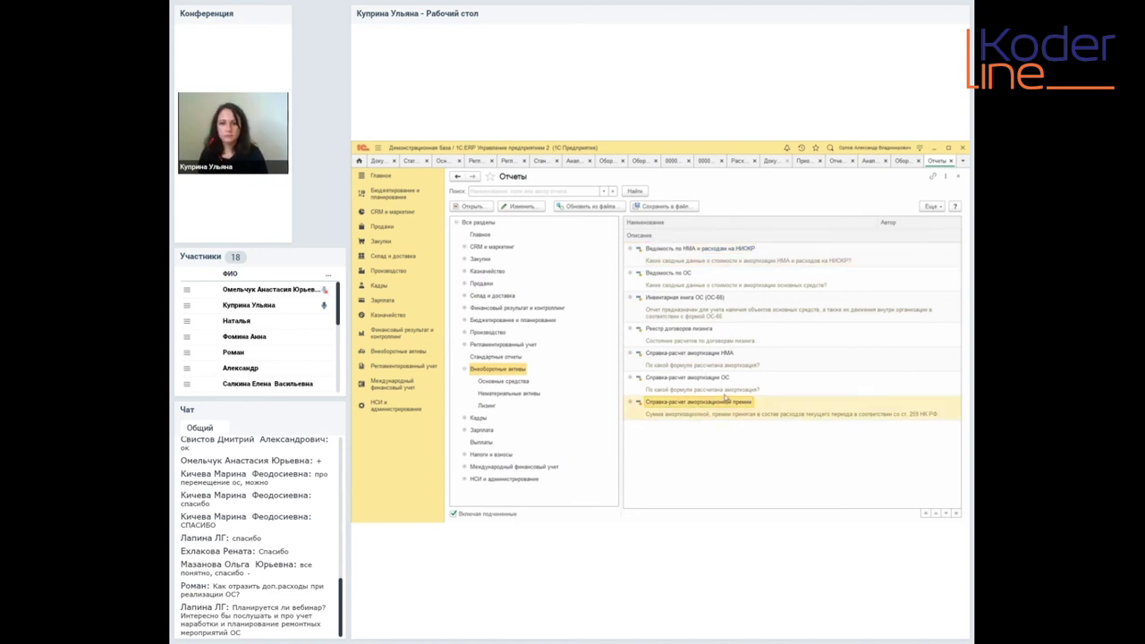
- Open the Реестр договоров лизинга report, generate it and examine the lease contracts
click(697, 340)
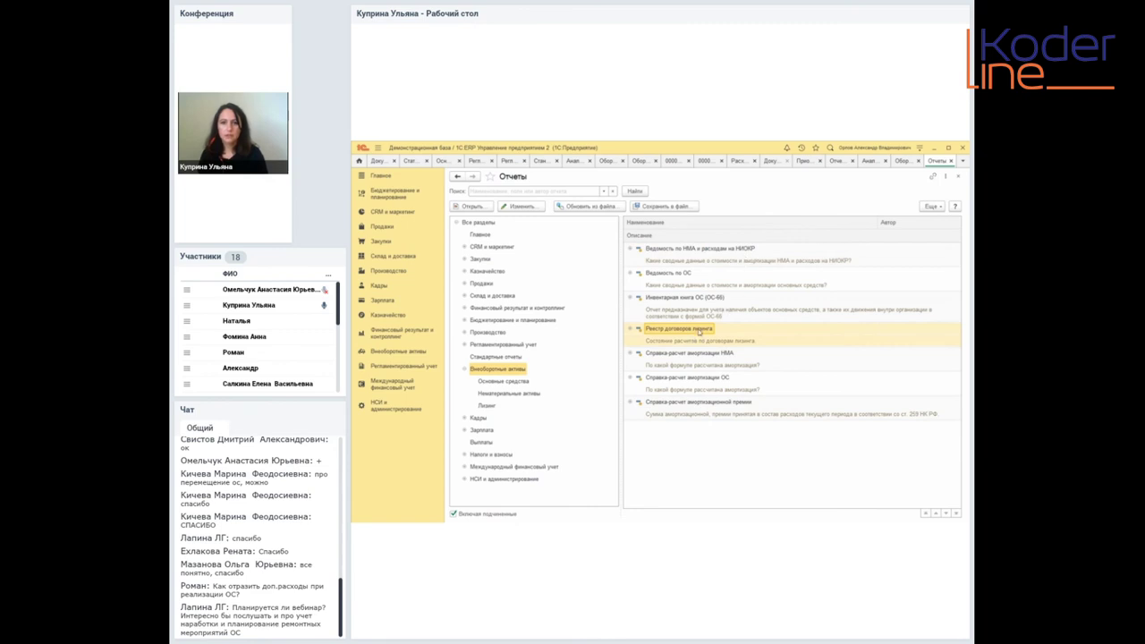
click(696, 330)
click(480, 236)
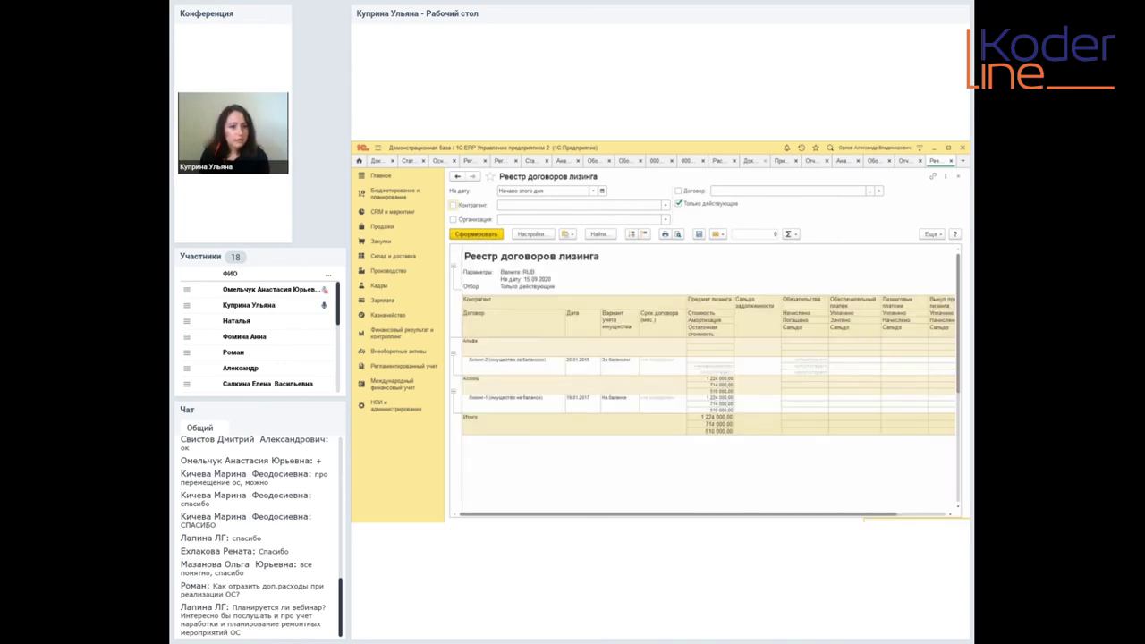
key(alt+Tab)
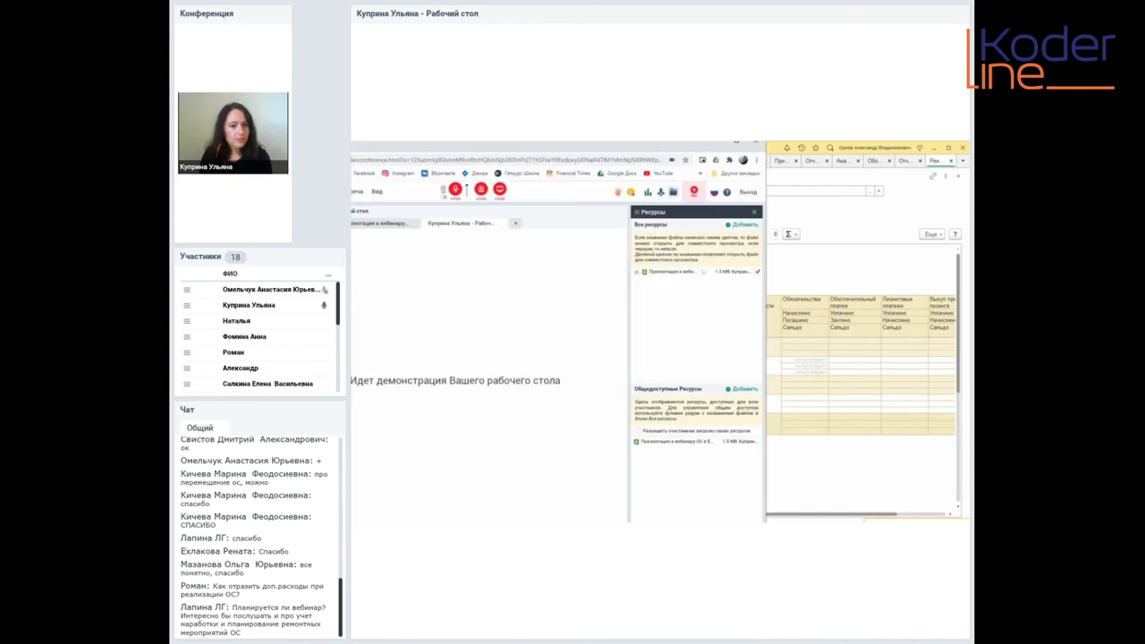
click(887, 426)
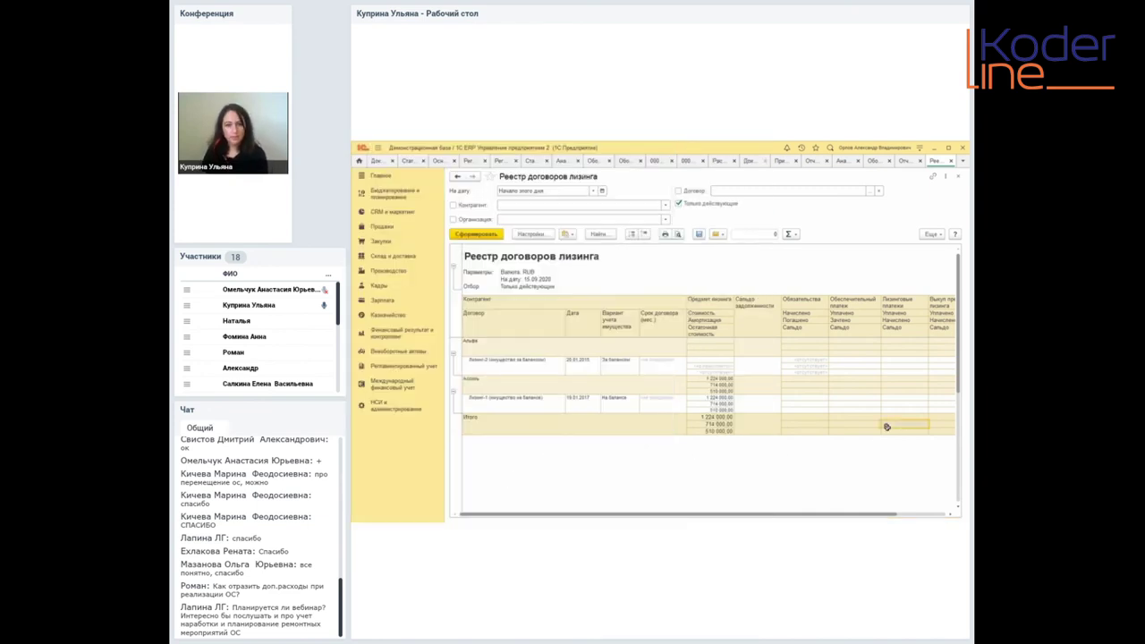
- Create a new Инвентаризация ОС document from the list of fixed asset documents in the Внеоборотные активы section
click(398, 353)
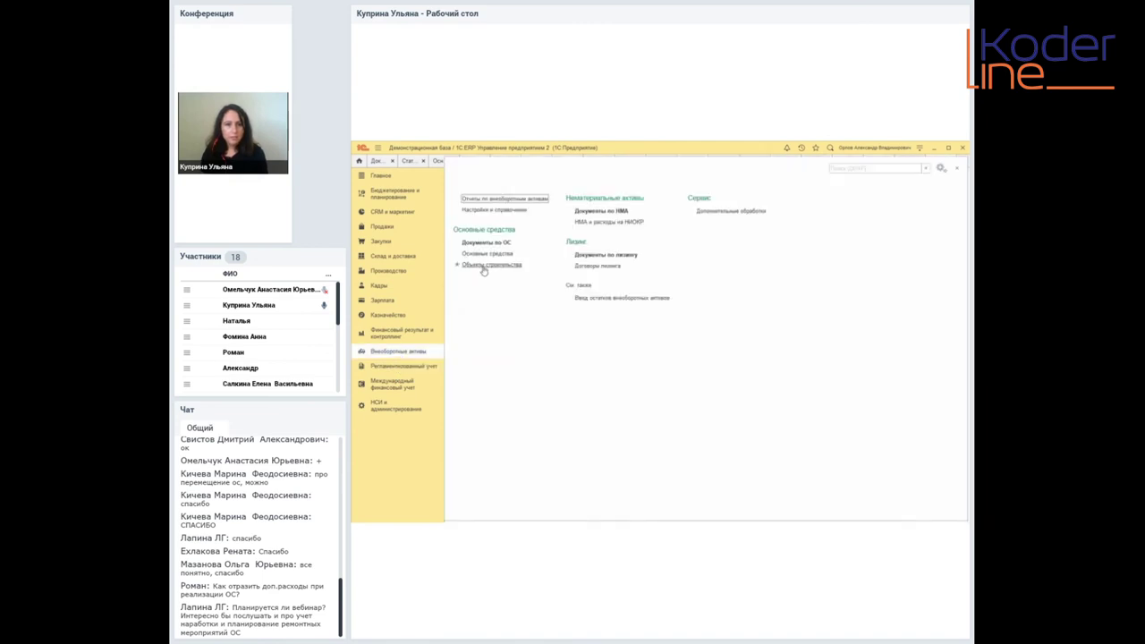
click(493, 244)
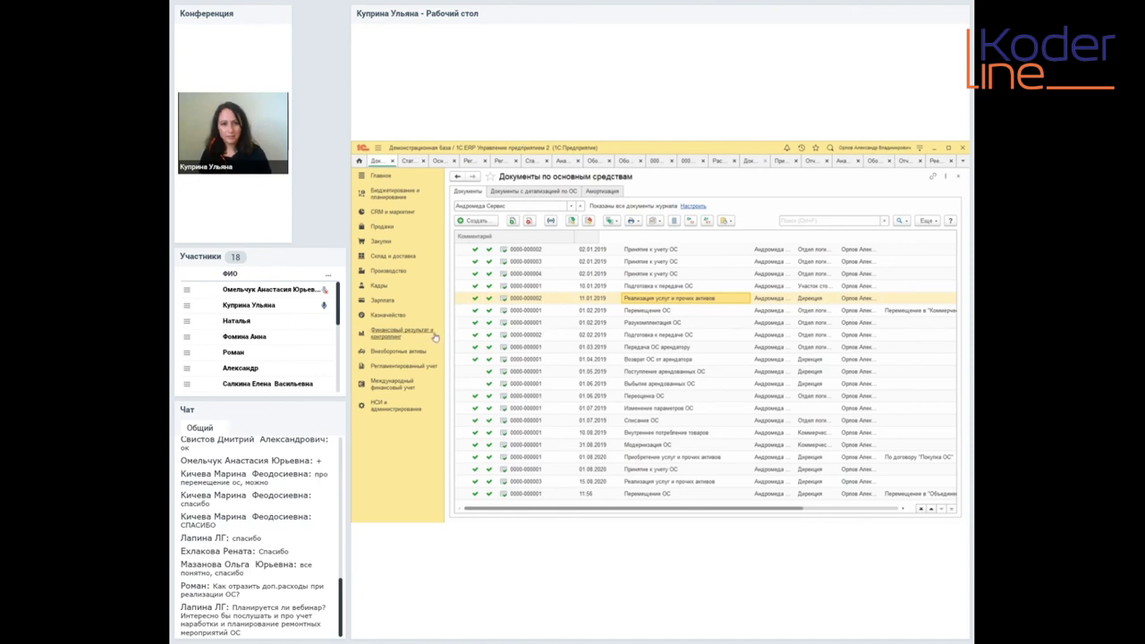
click(490, 224)
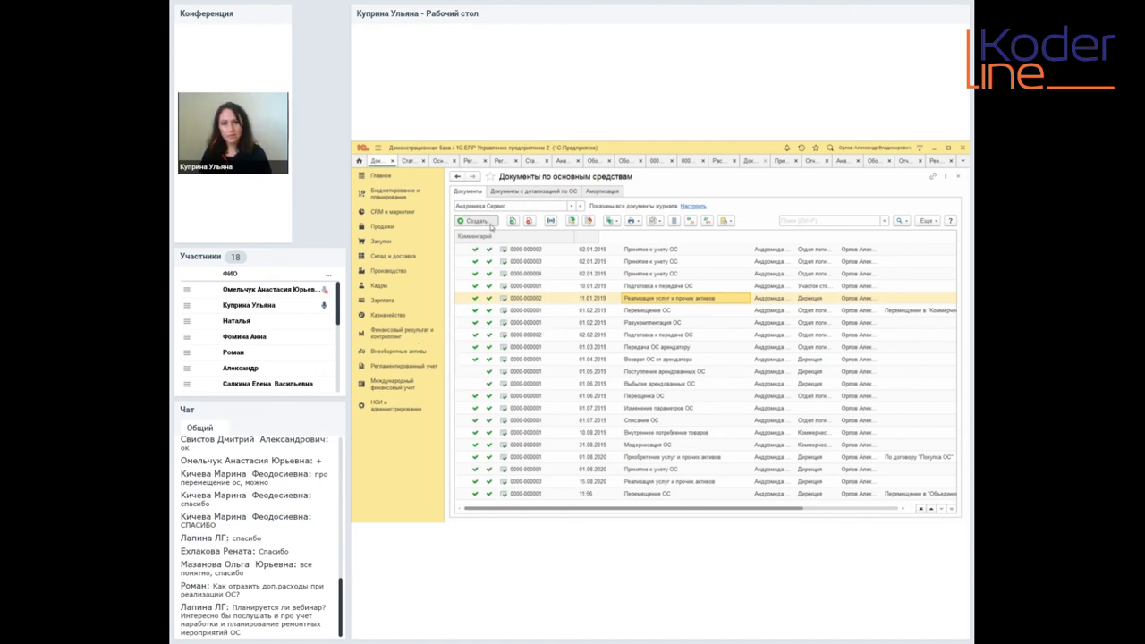
scroll(539, 367, up, 3)
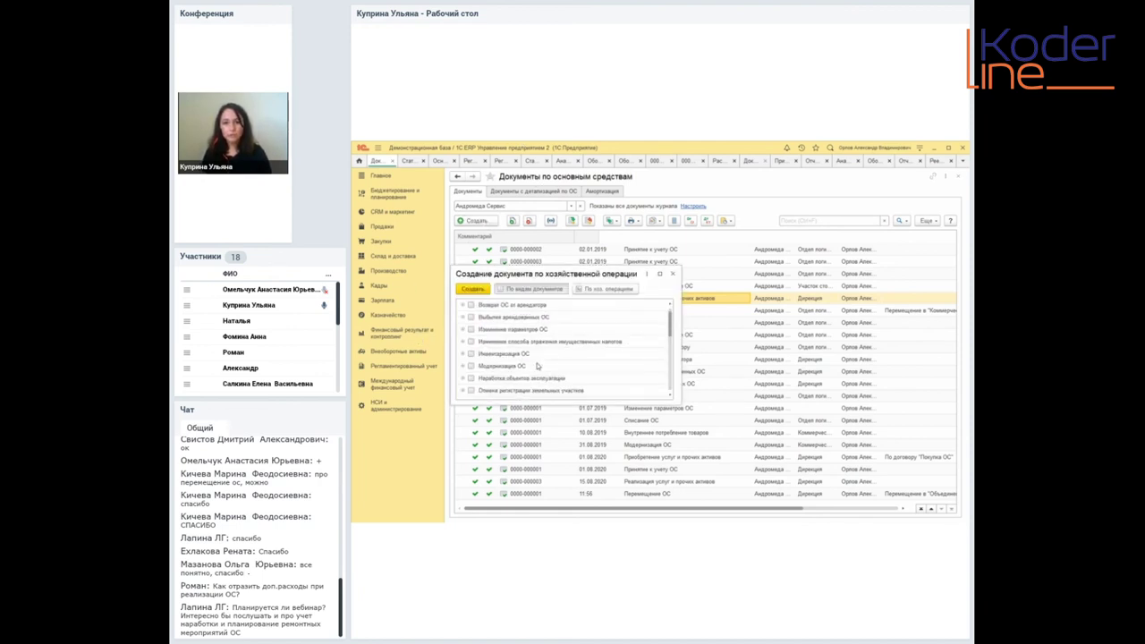
click(463, 356)
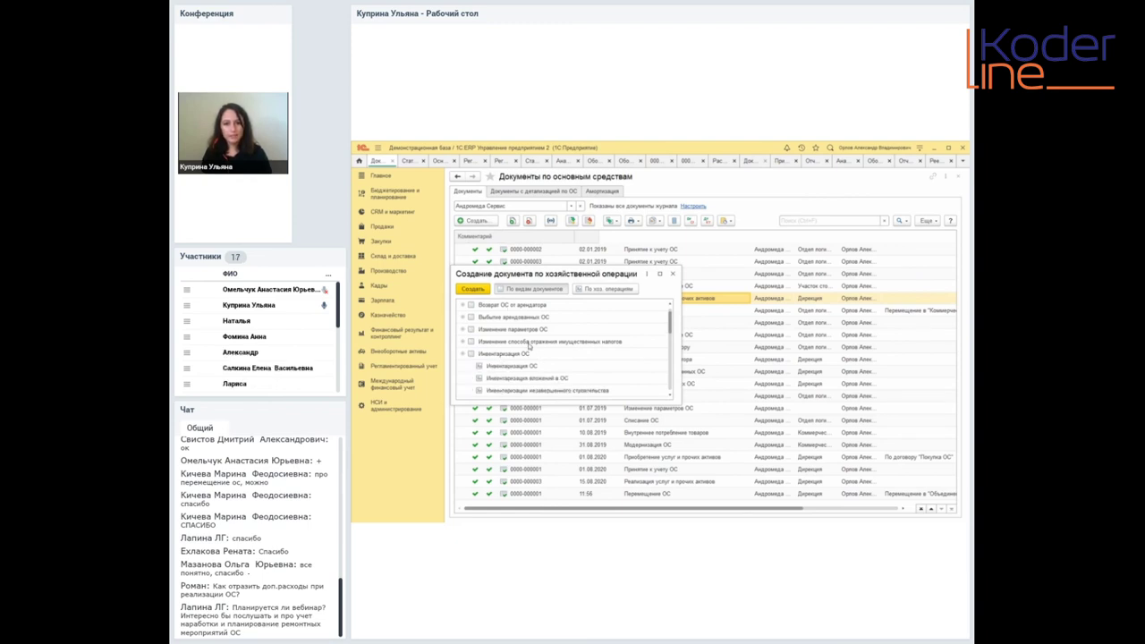
click(526, 368)
scroll(528, 362, down, 3)
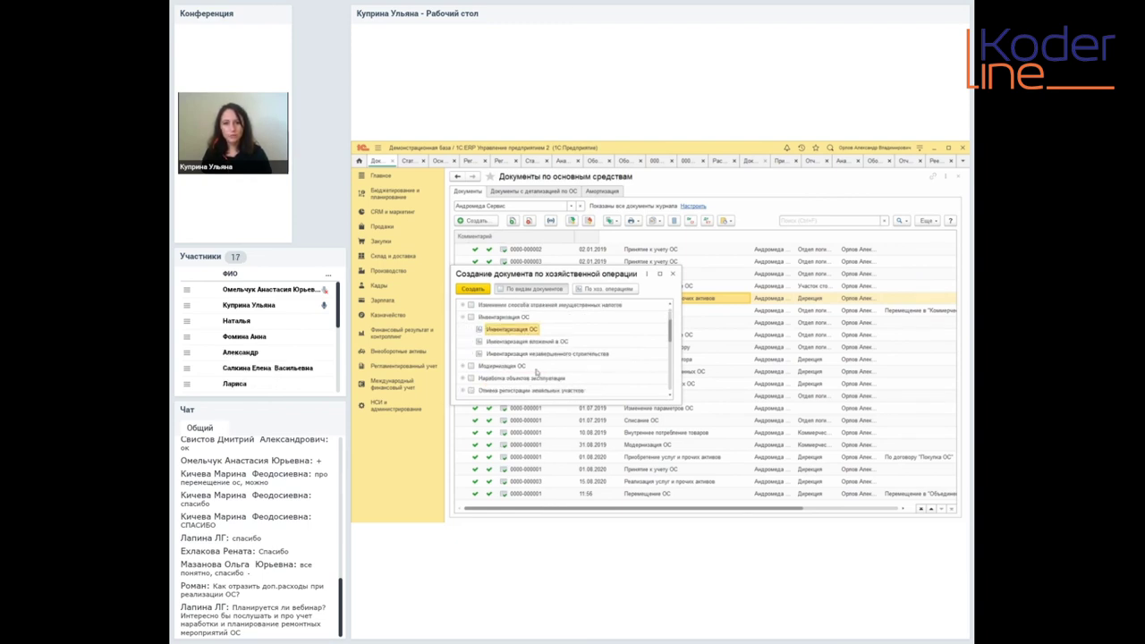
double_click(526, 330)
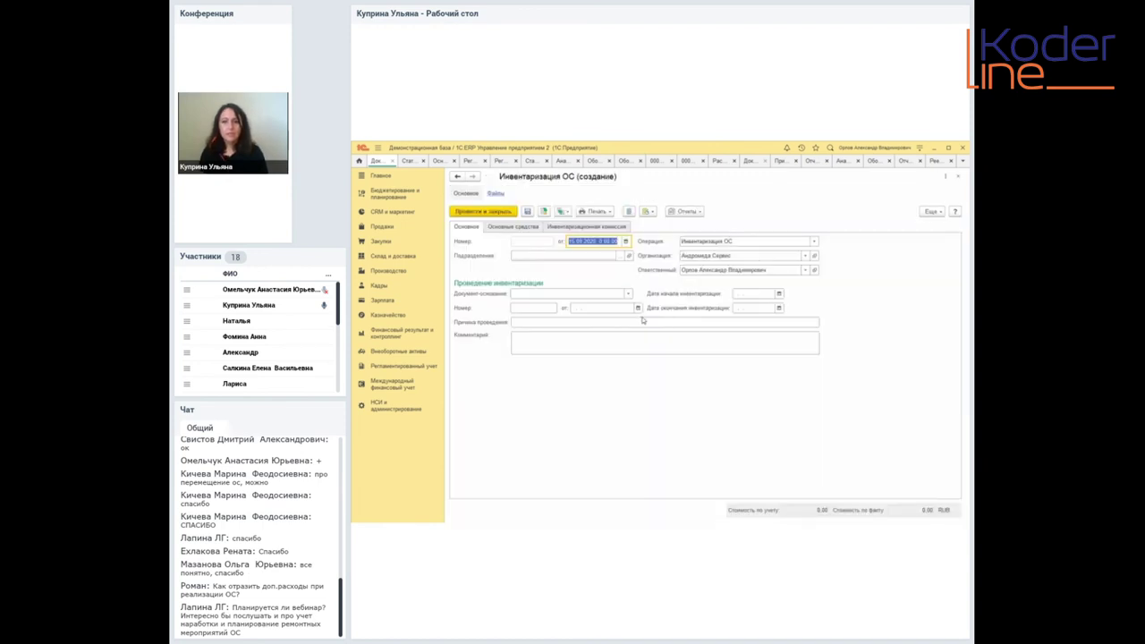
- Set the inventory's department to Бухгалтерия торгового направления and its basis document to Приказ
click(618, 254)
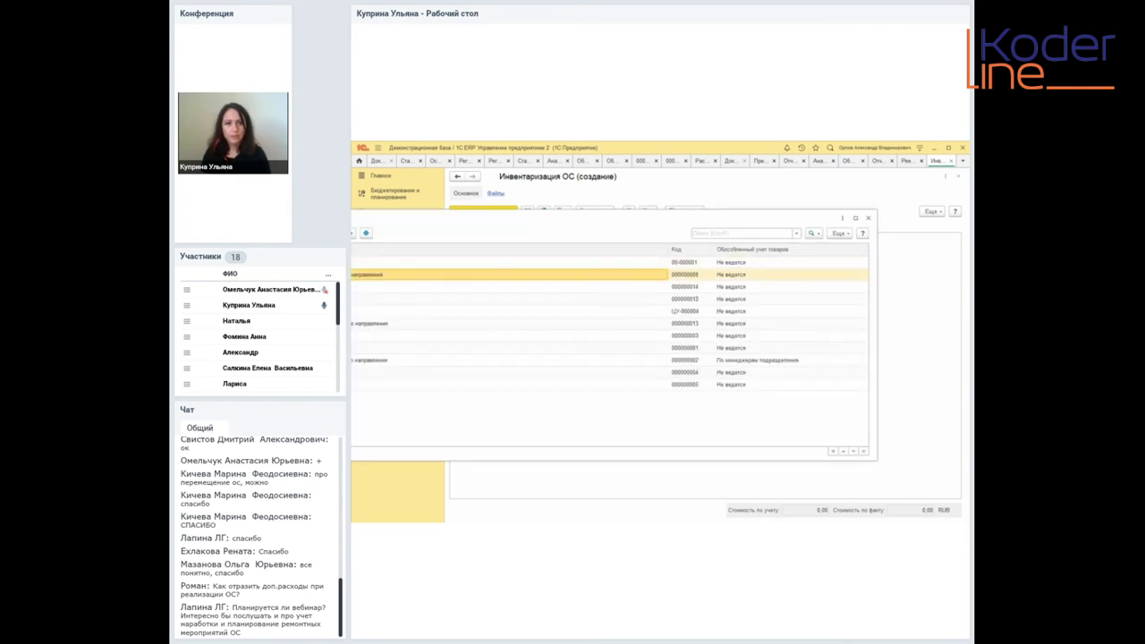
key(Return)
click(615, 294)
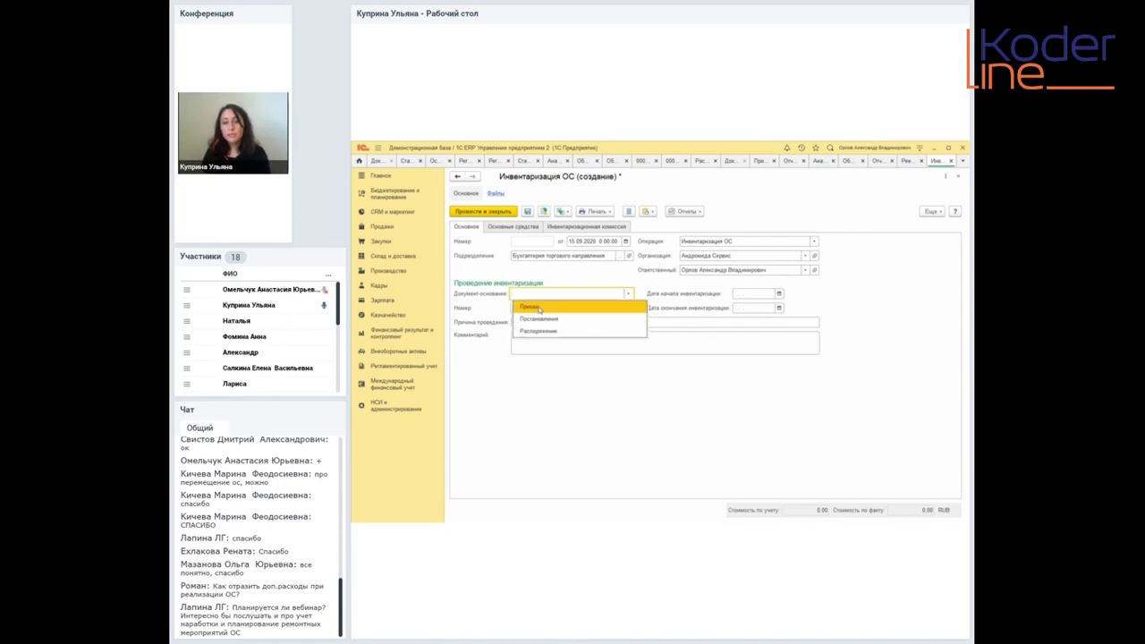
click(535, 307)
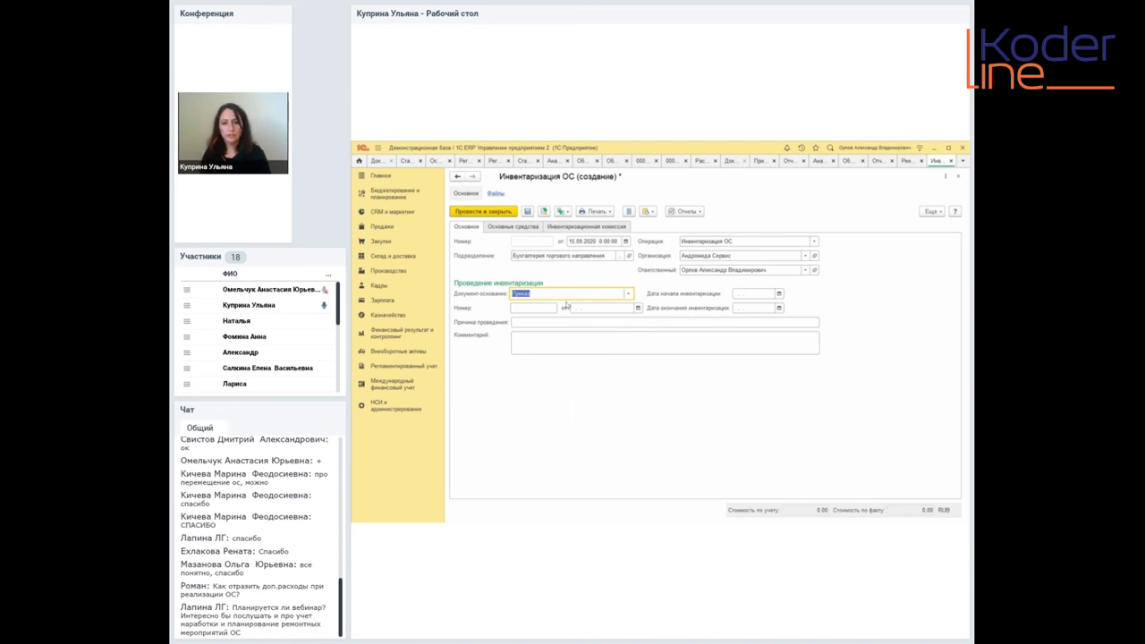
click(525, 321)
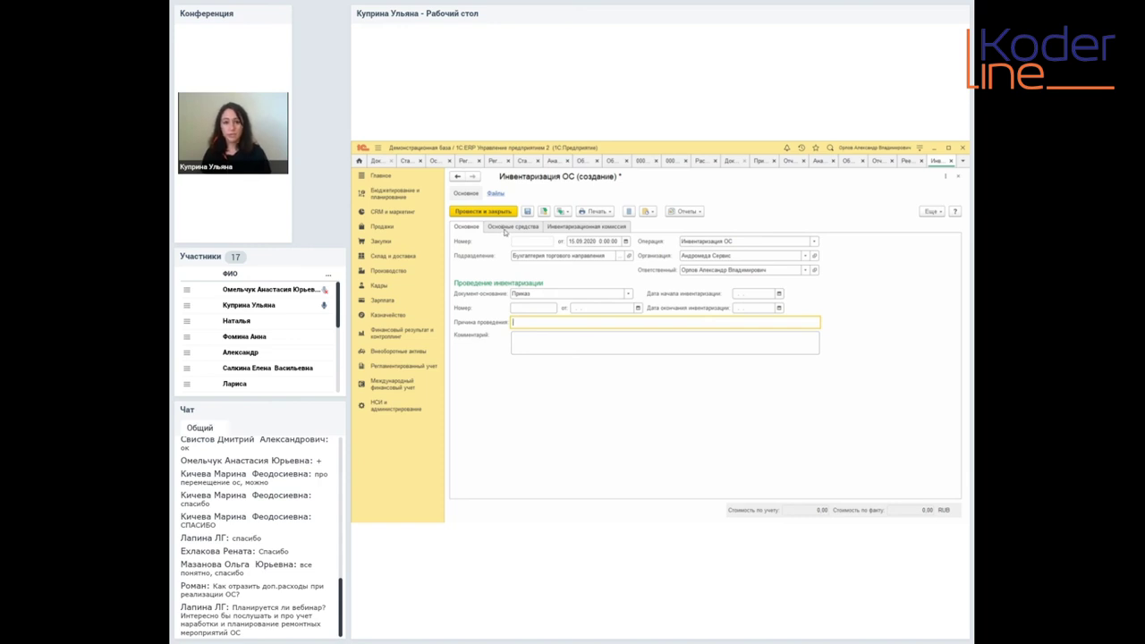
- Try to fill the inventory's fixed asset table automatically for the chosen department
click(512, 228)
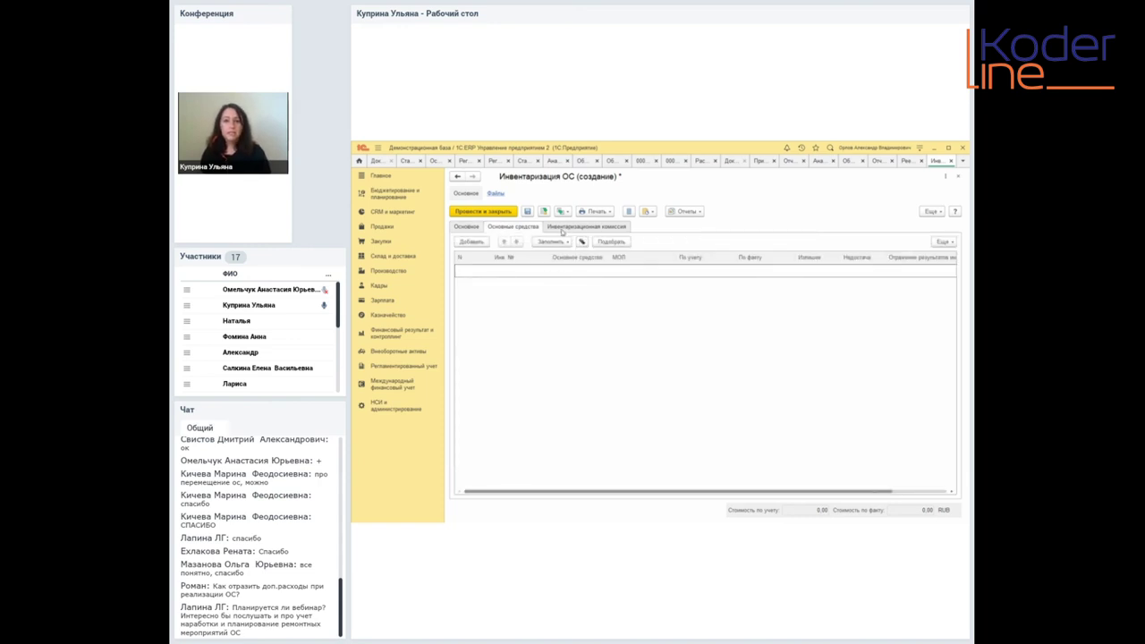
click(563, 243)
click(564, 254)
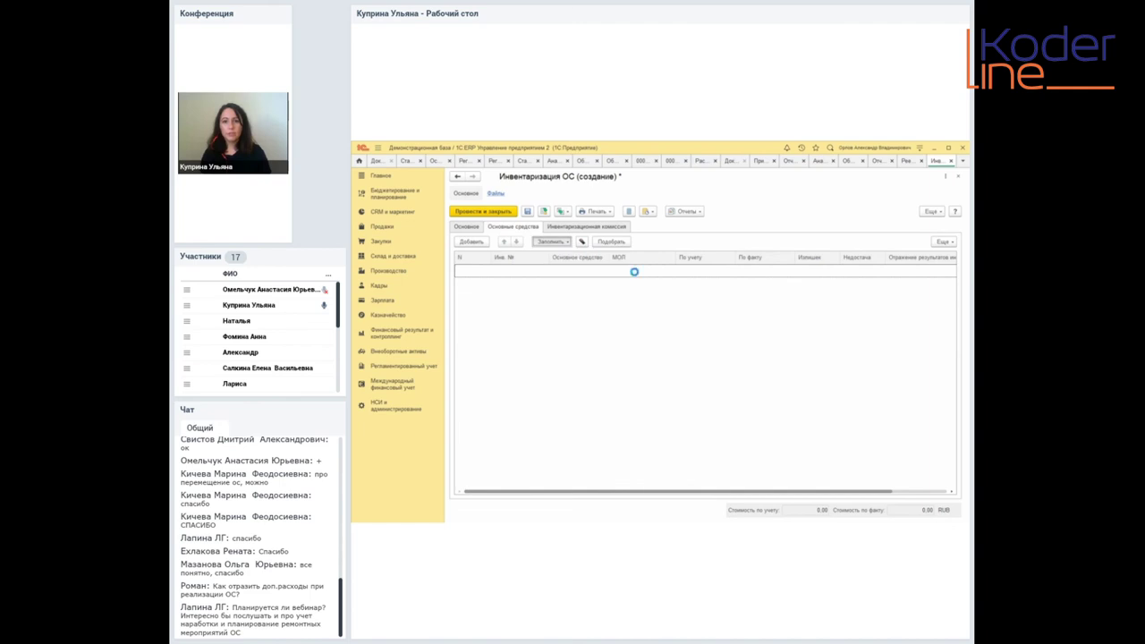
- Change the inventory's department to Дирекция and fill the fixed asset table automatically
click(474, 227)
click(564, 258)
click(542, 296)
click(512, 227)
click(552, 243)
click(562, 256)
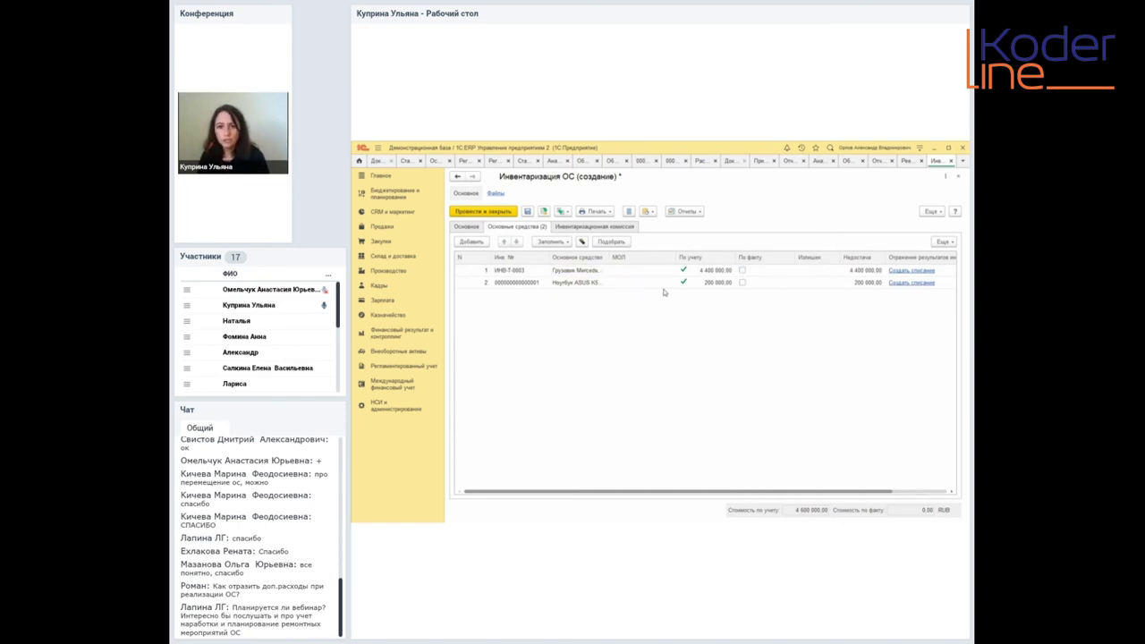
- Mark the Mercedes truck as present in fact in the inventory's asset table
click(594, 273)
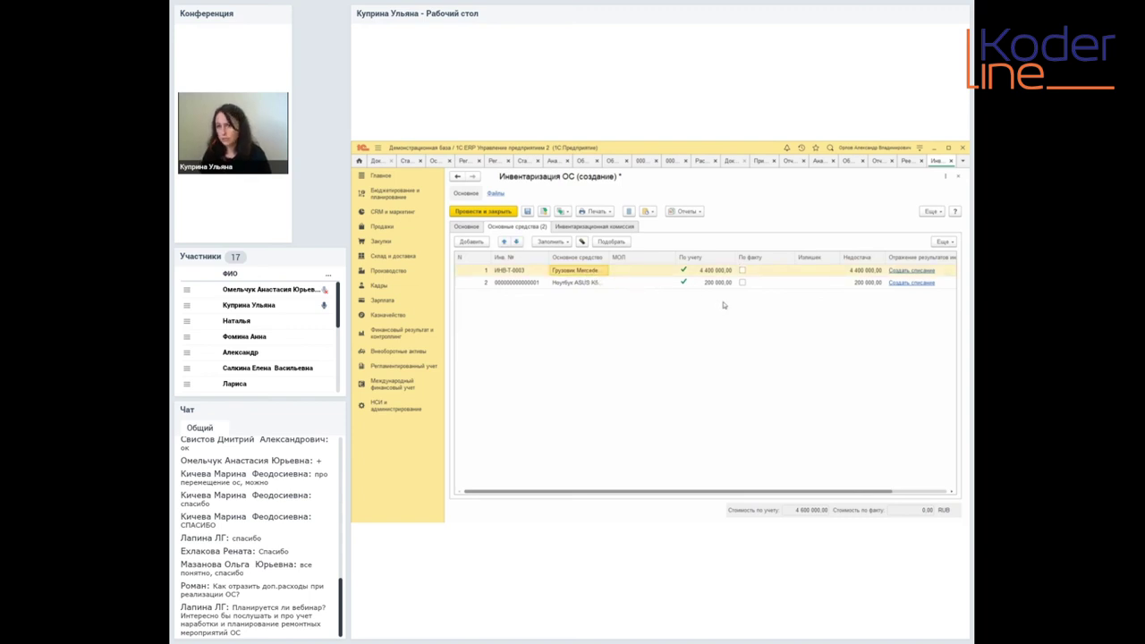
click(743, 272)
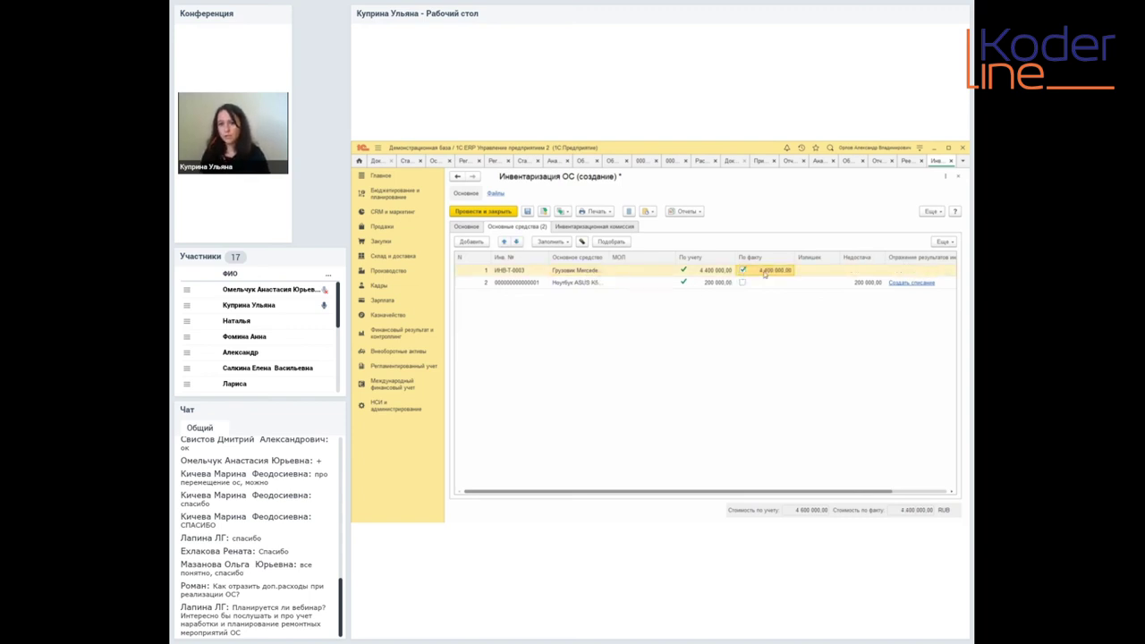
click(835, 272)
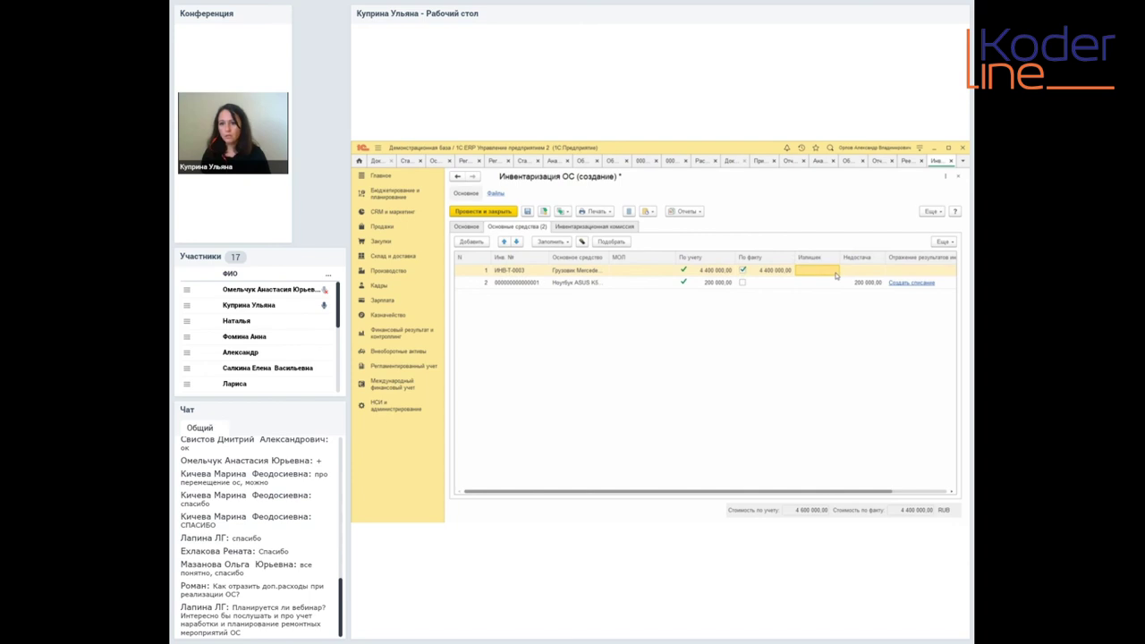
- Clear the Mercedes truck's actual cost and check the shortage amounts of both assets
double_click(773, 274)
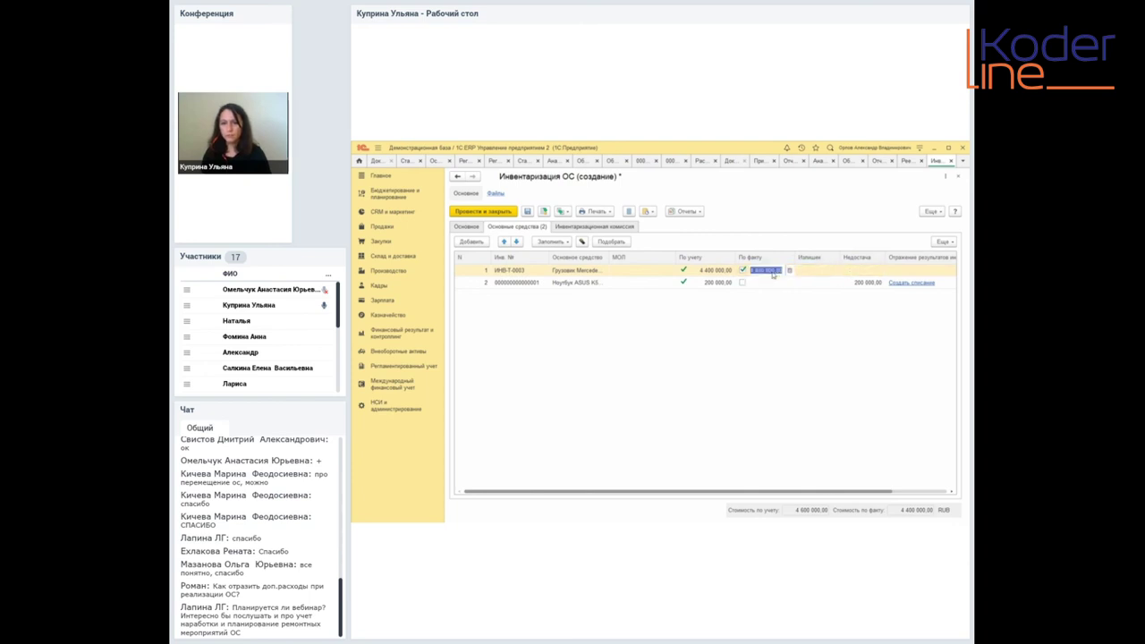
key(Delete)
key(Return)
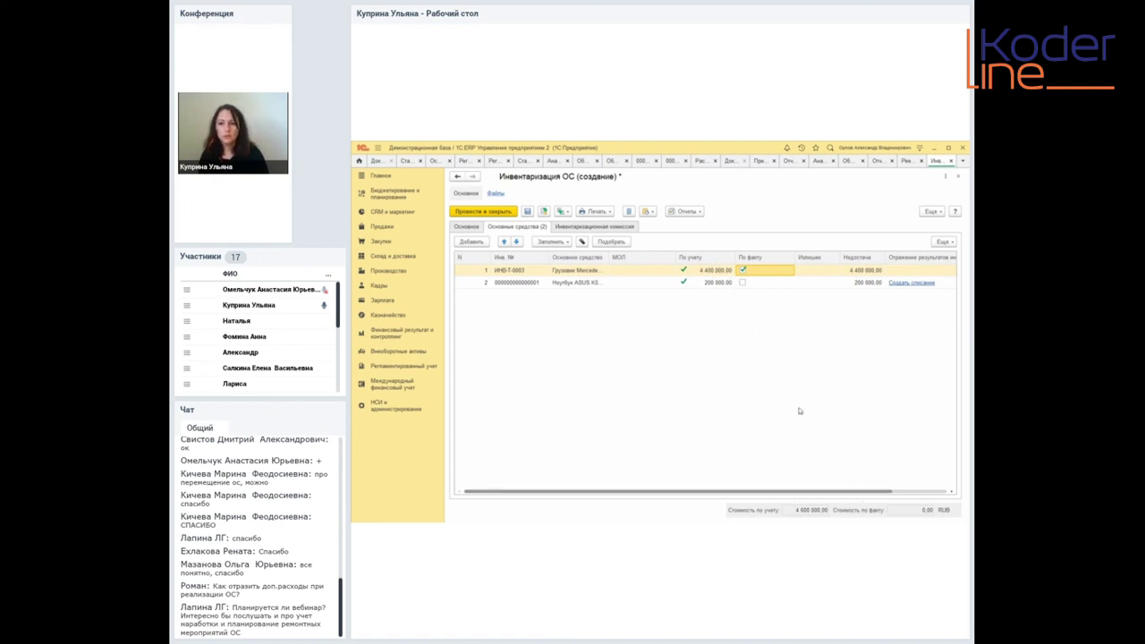
drag(820, 494, 872, 493)
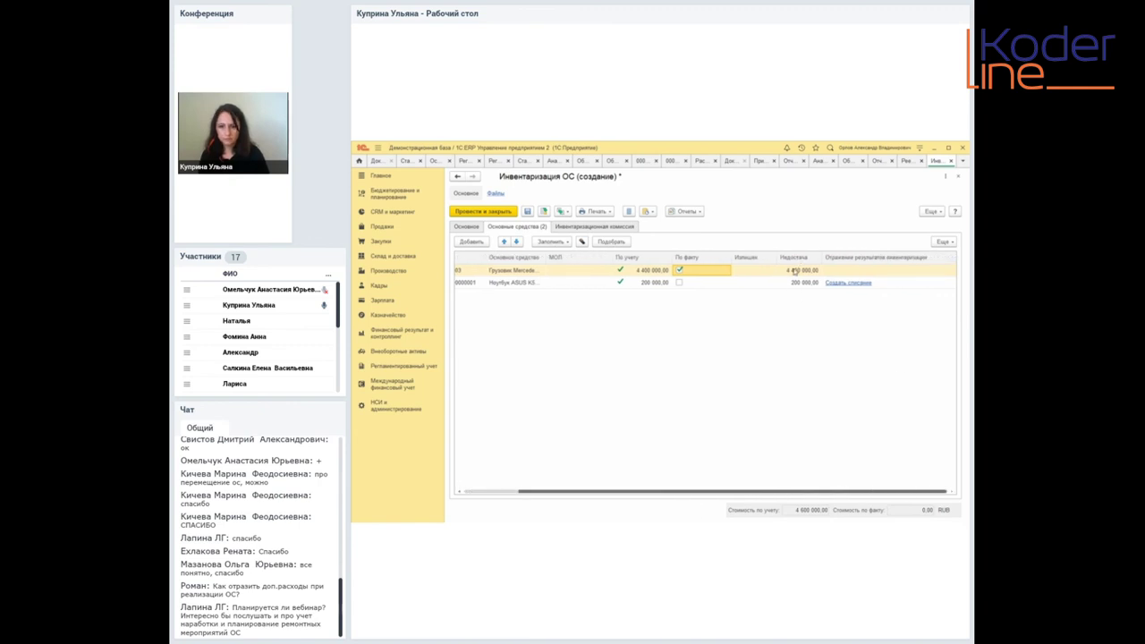
click(792, 271)
click(794, 283)
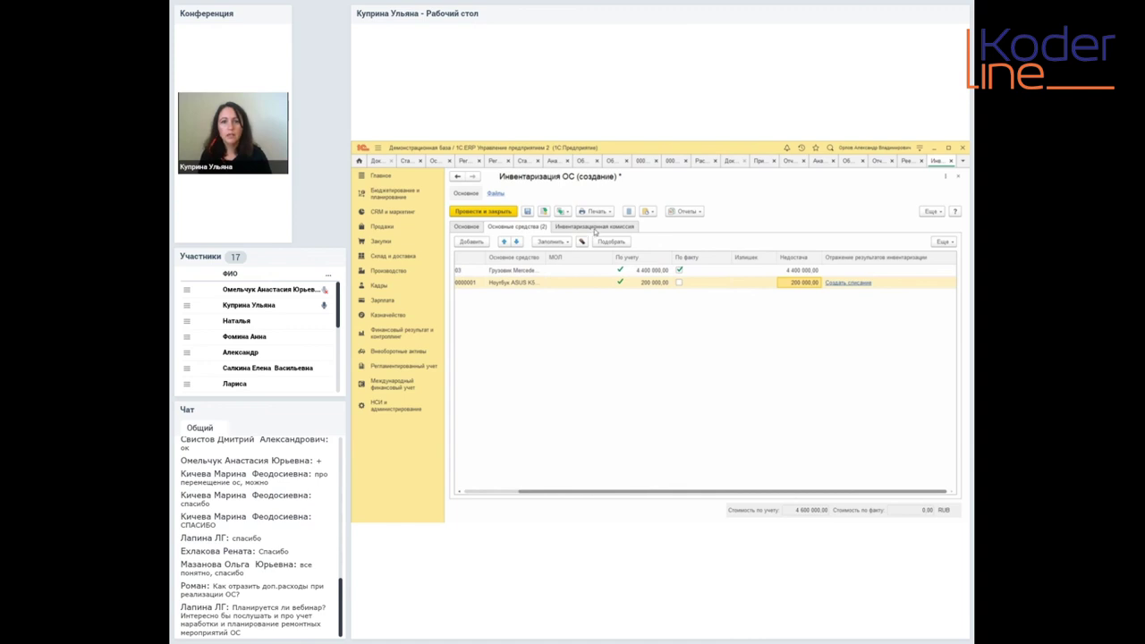
- Add two employees to the inventory commission, with the first one as chairman
click(596, 232)
click(474, 242)
click(524, 283)
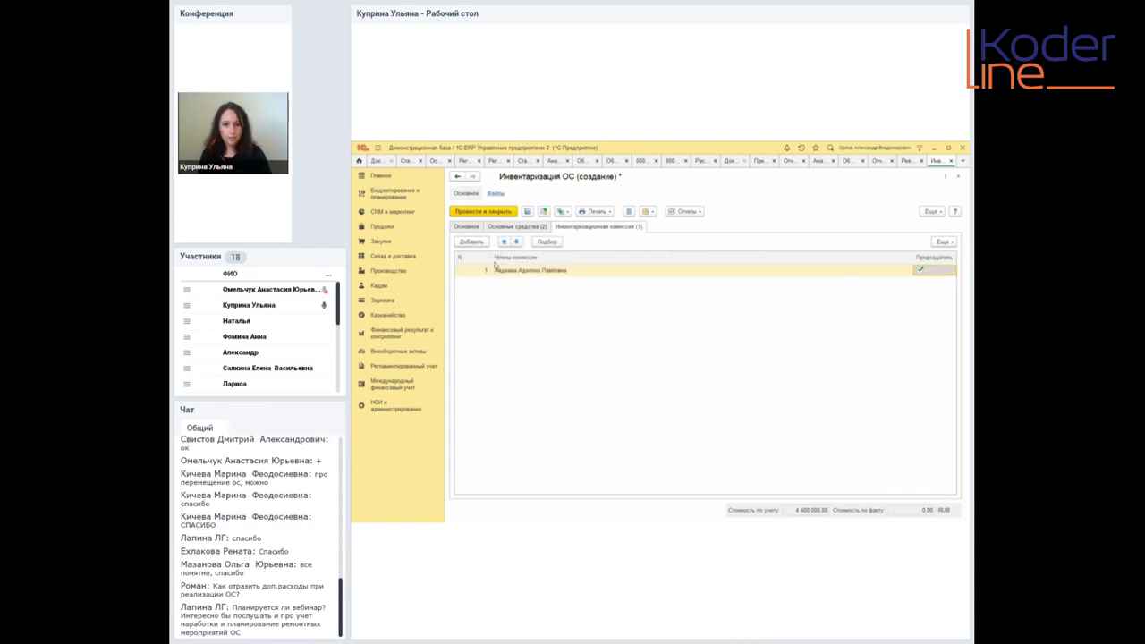
click(472, 242)
click(555, 308)
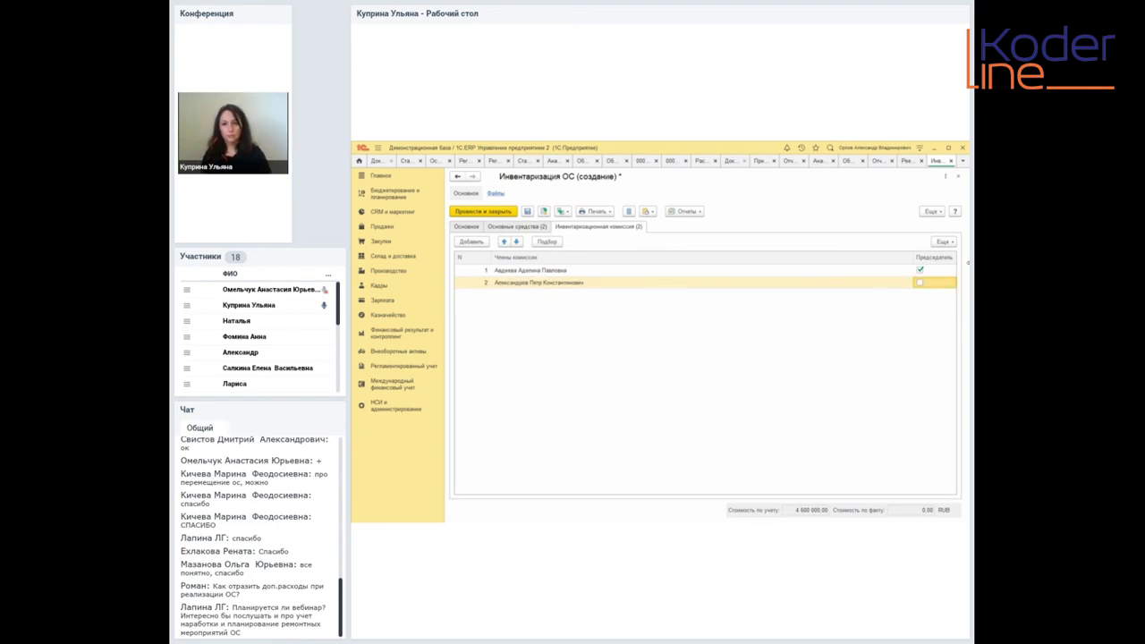
- Post the inventory by starting a write-off for the missing ASUS laptop, and close the new write-off without saving
click(517, 230)
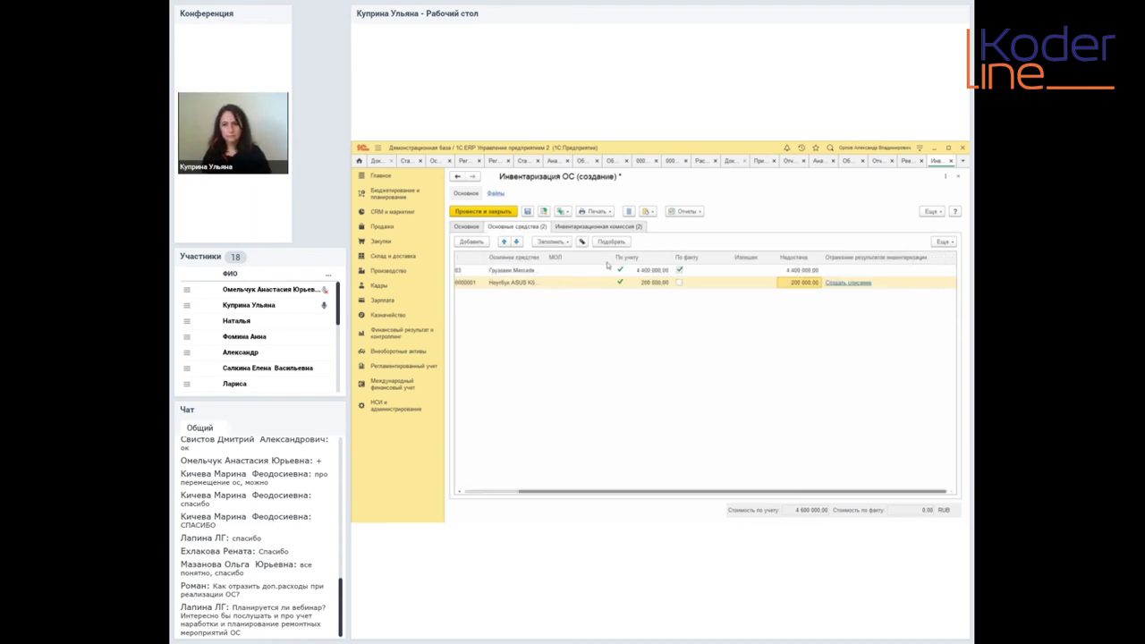
click(848, 283)
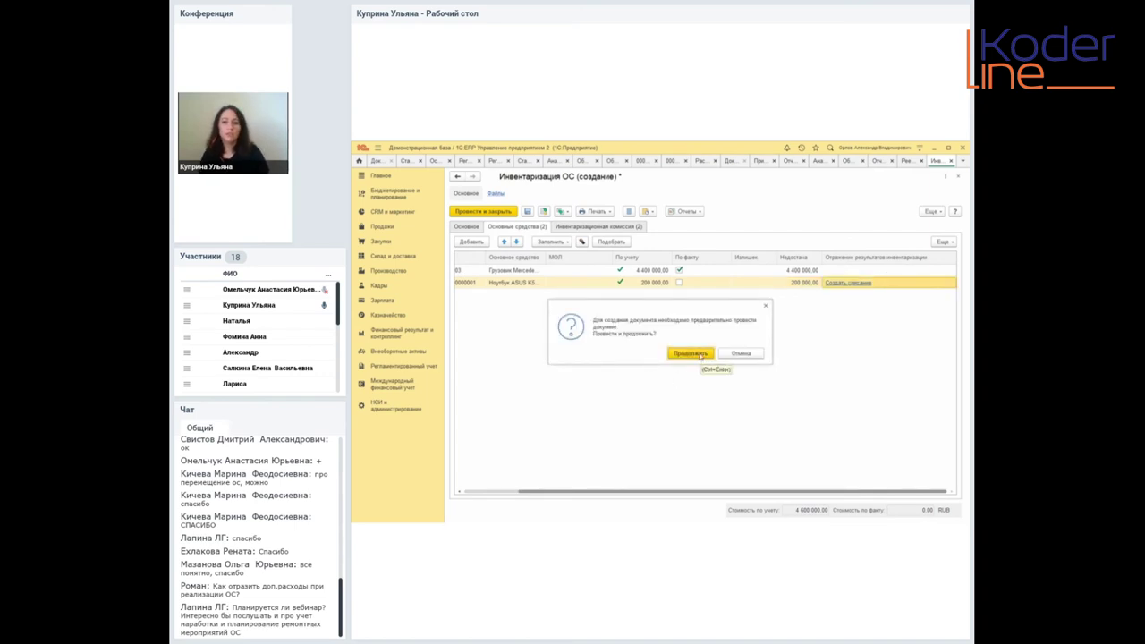
click(700, 355)
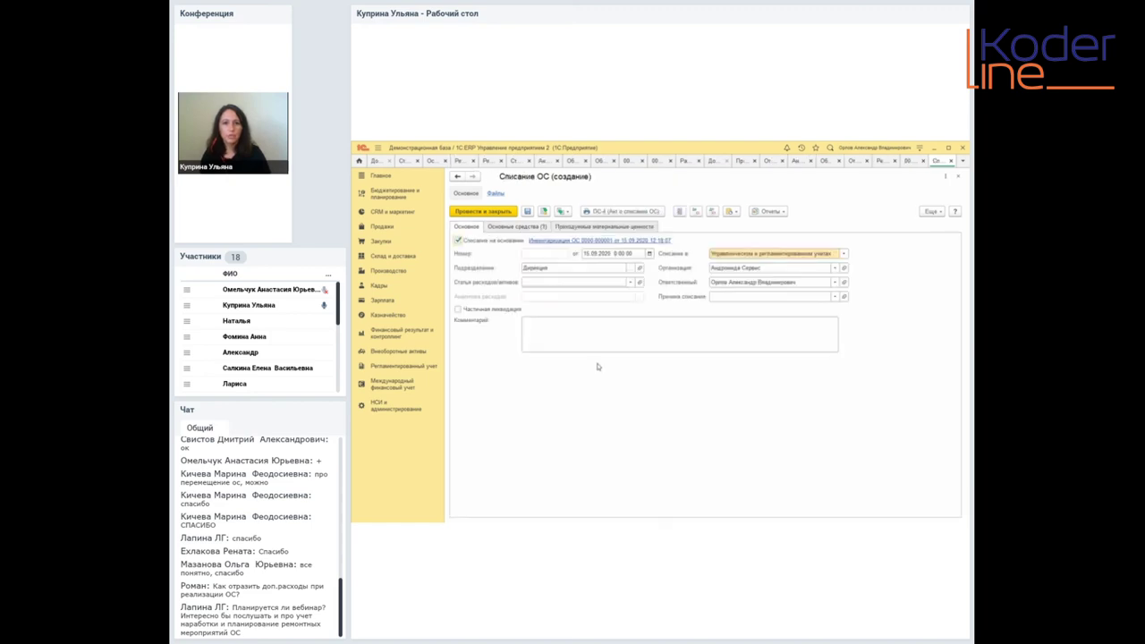
key(Escape)
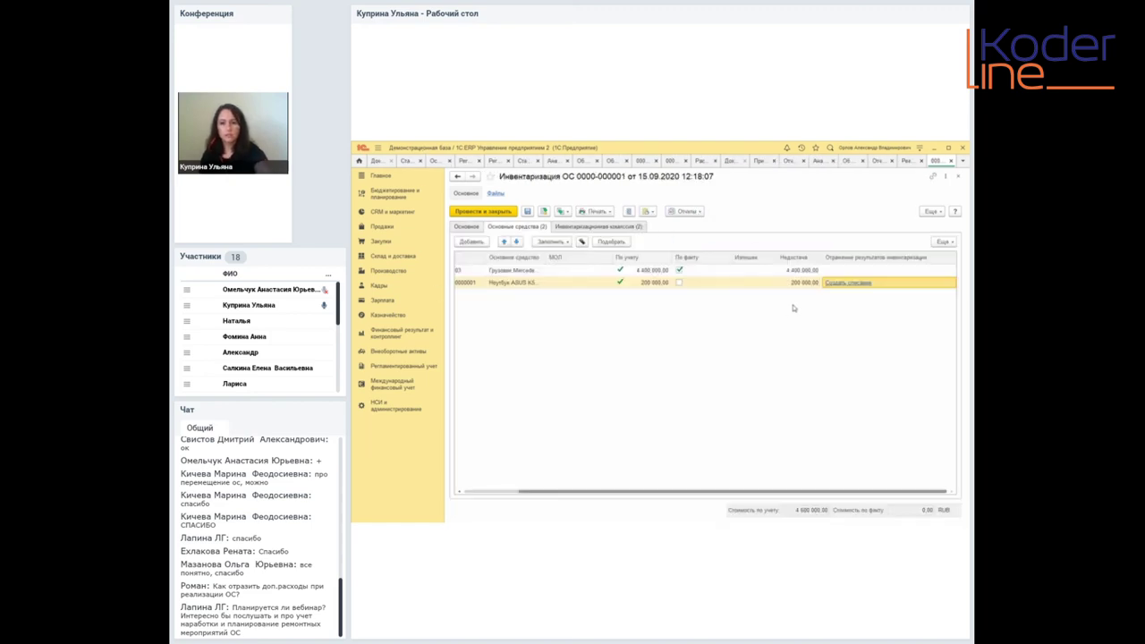
- Add Административное здание №2 to the inventory's asset table as a new row
click(626, 272)
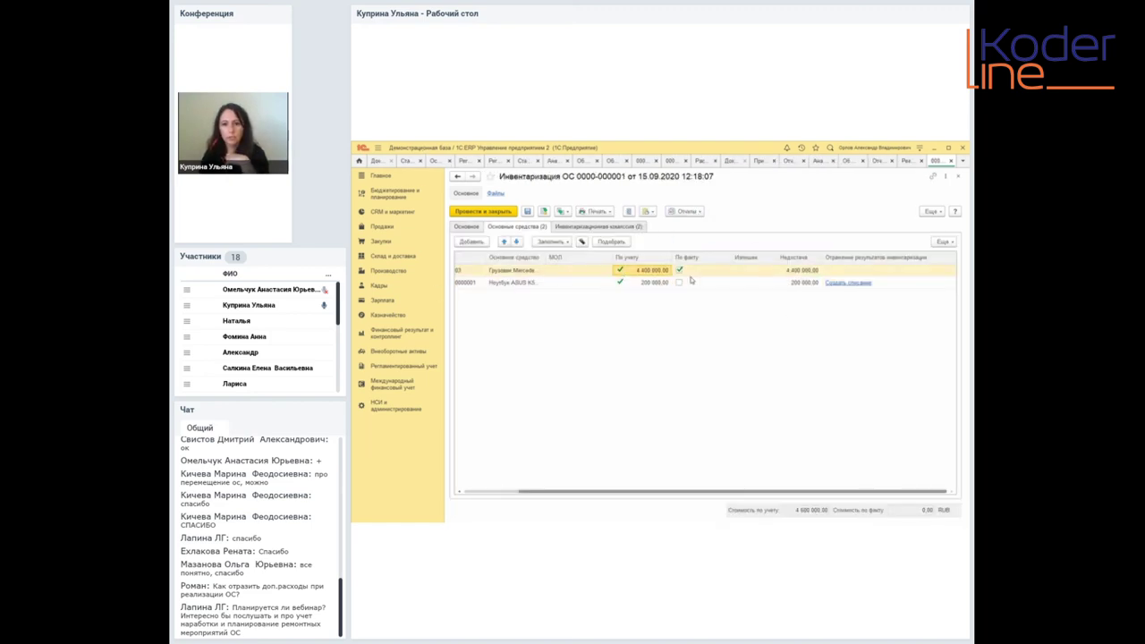
click(472, 242)
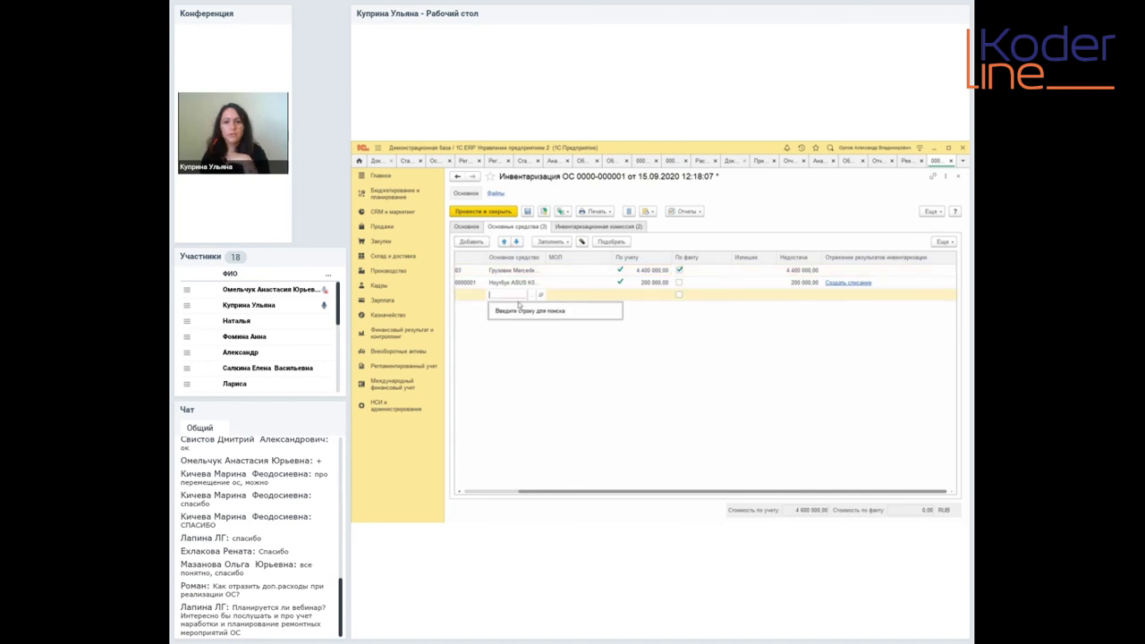
click(540, 295)
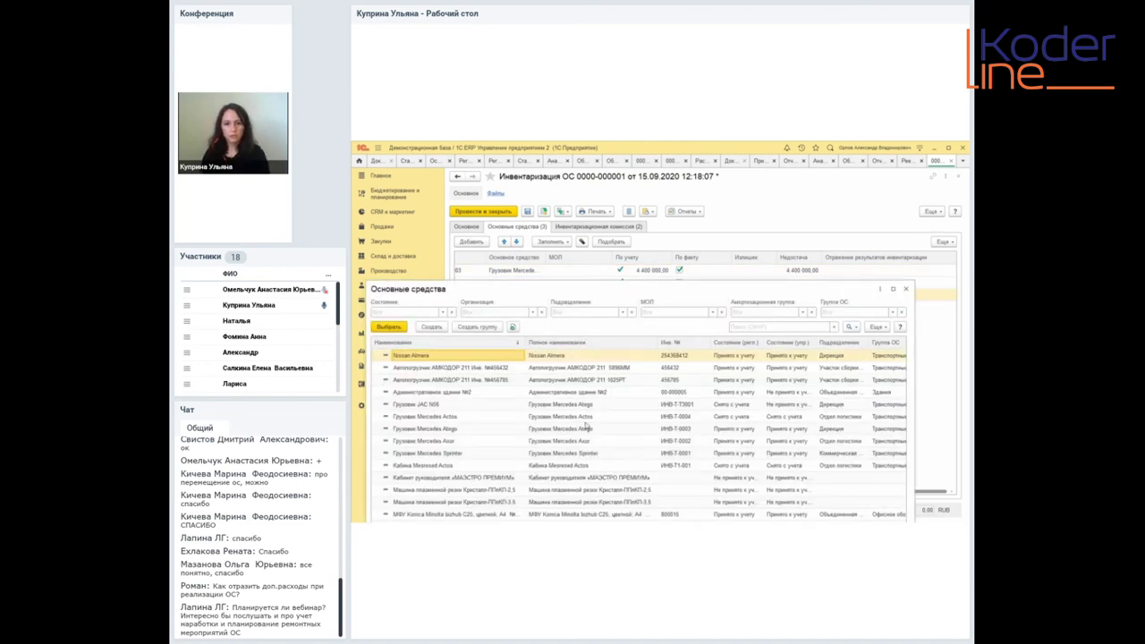
double_click(588, 398)
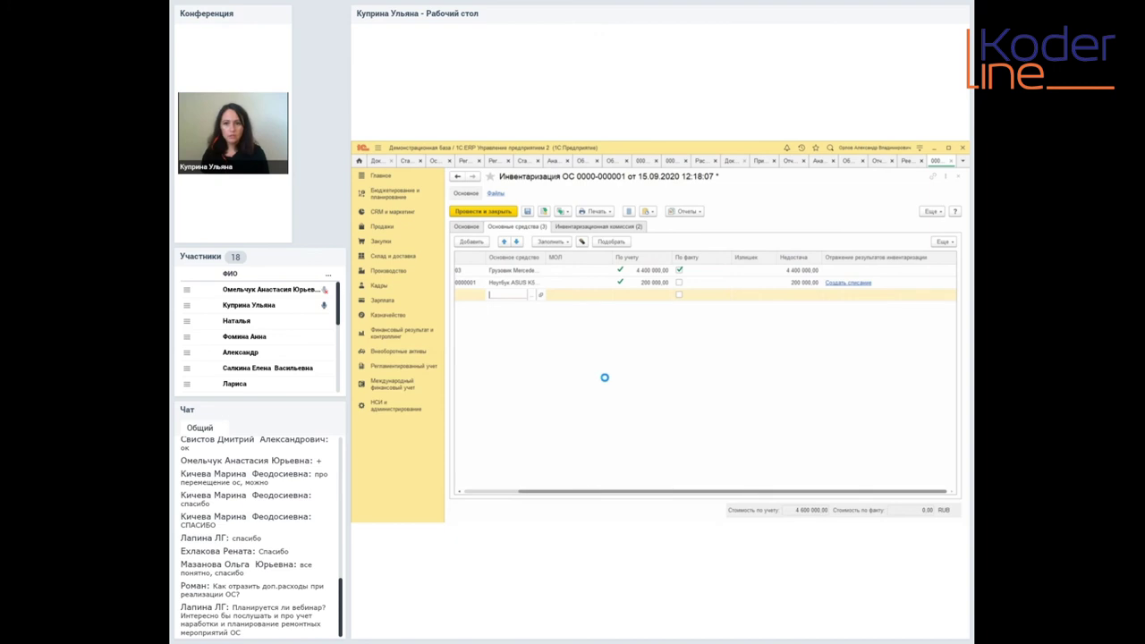
- Mark the added administrative building as present in fact and check its surplus, shortage and inventory result fields
click(812, 296)
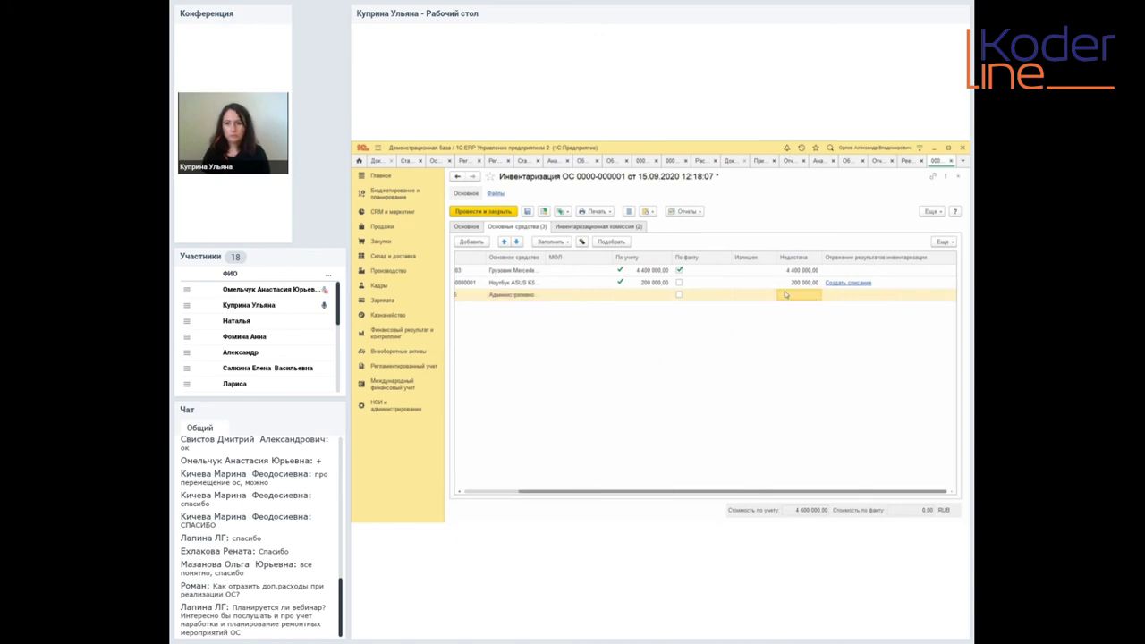
click(645, 296)
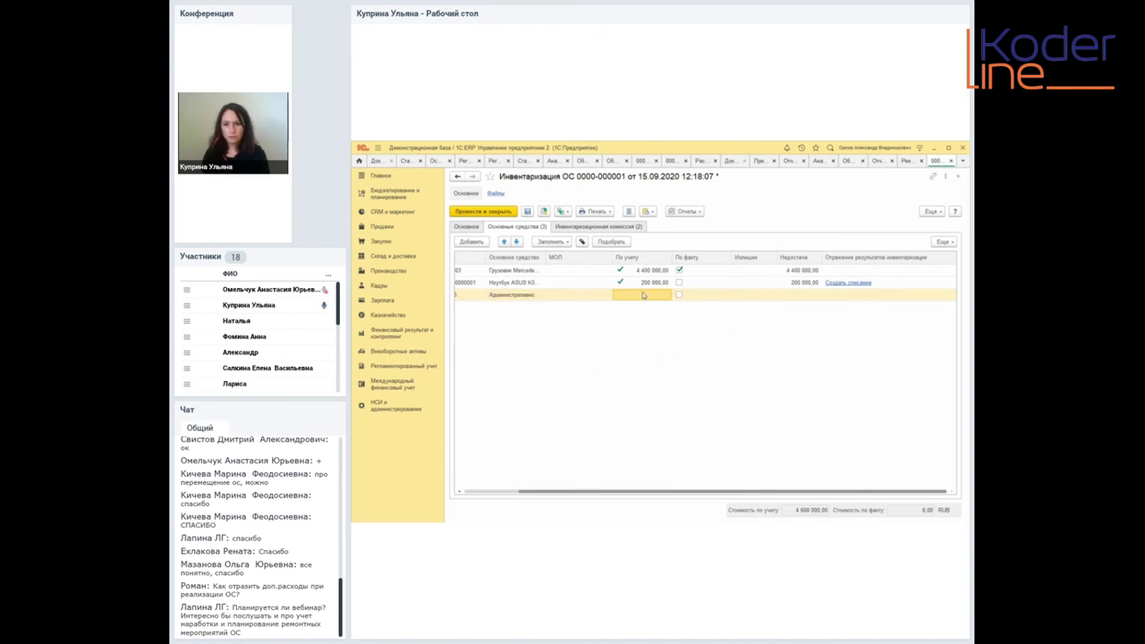
click(679, 295)
click(756, 297)
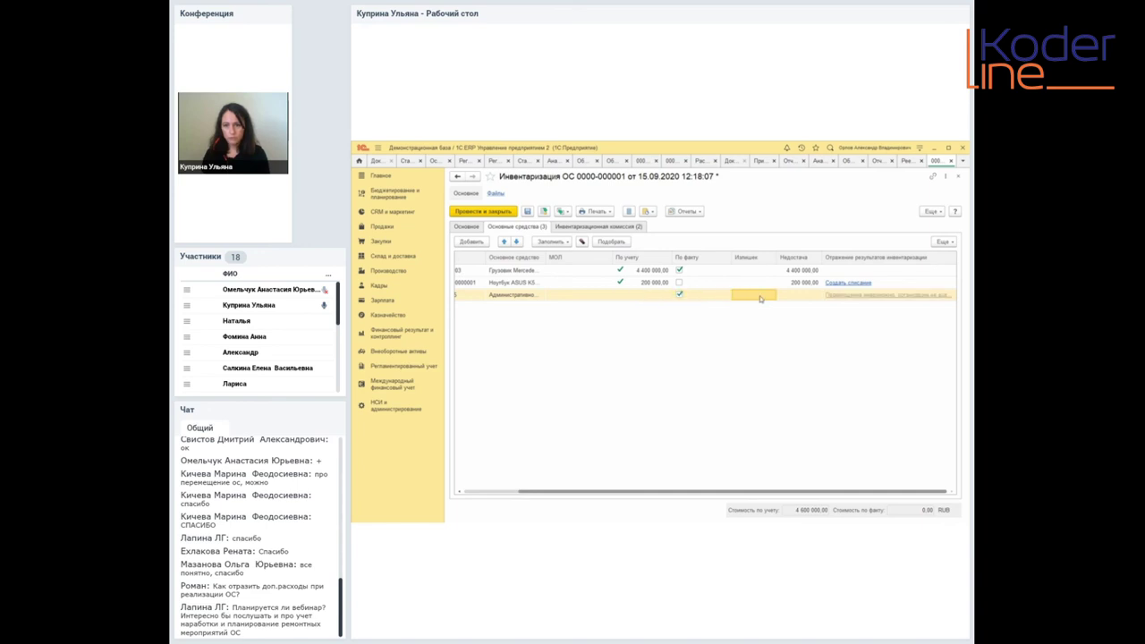
click(810, 297)
click(841, 300)
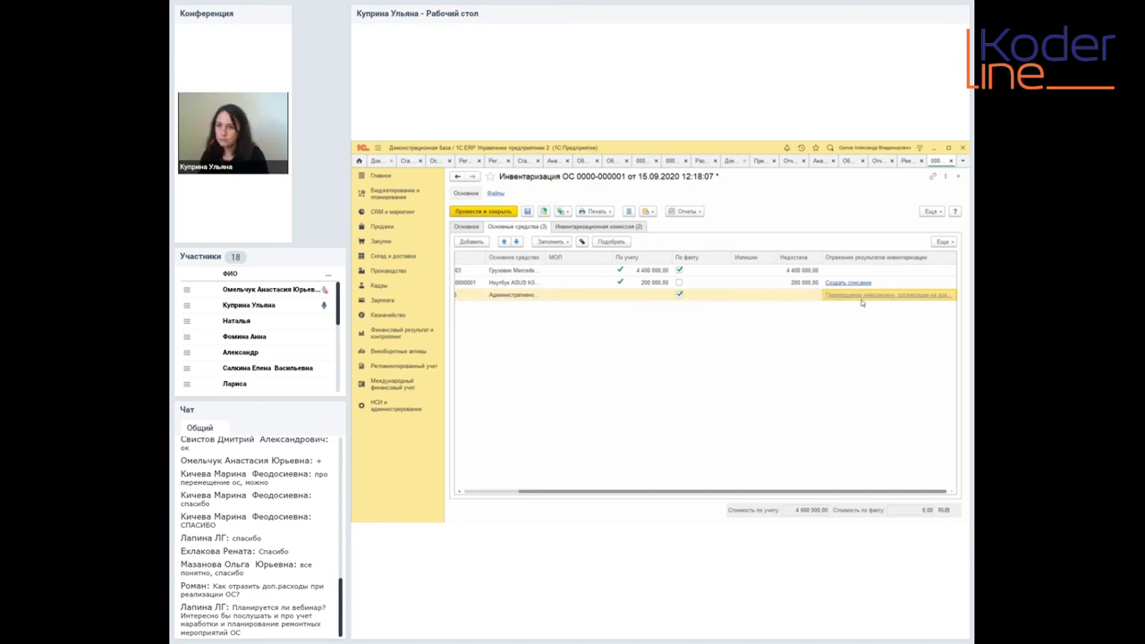
- Replace the asset in the inventory's third row with Кабина Mesresed Actos, picked from the fixed asset list filtered by organization
click(547, 296)
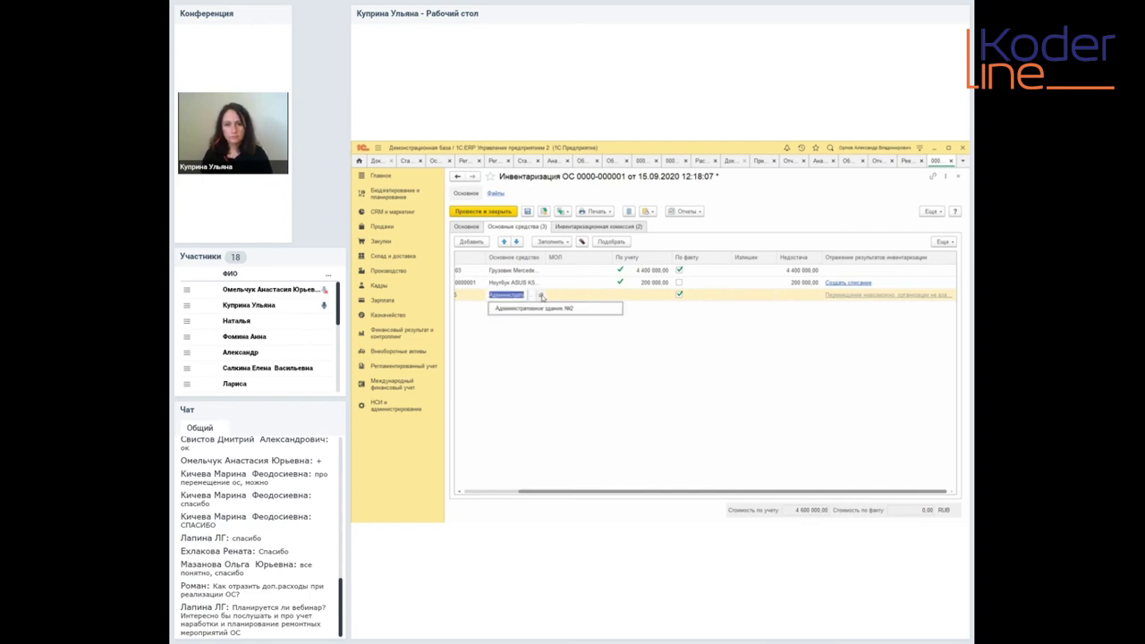
click(536, 295)
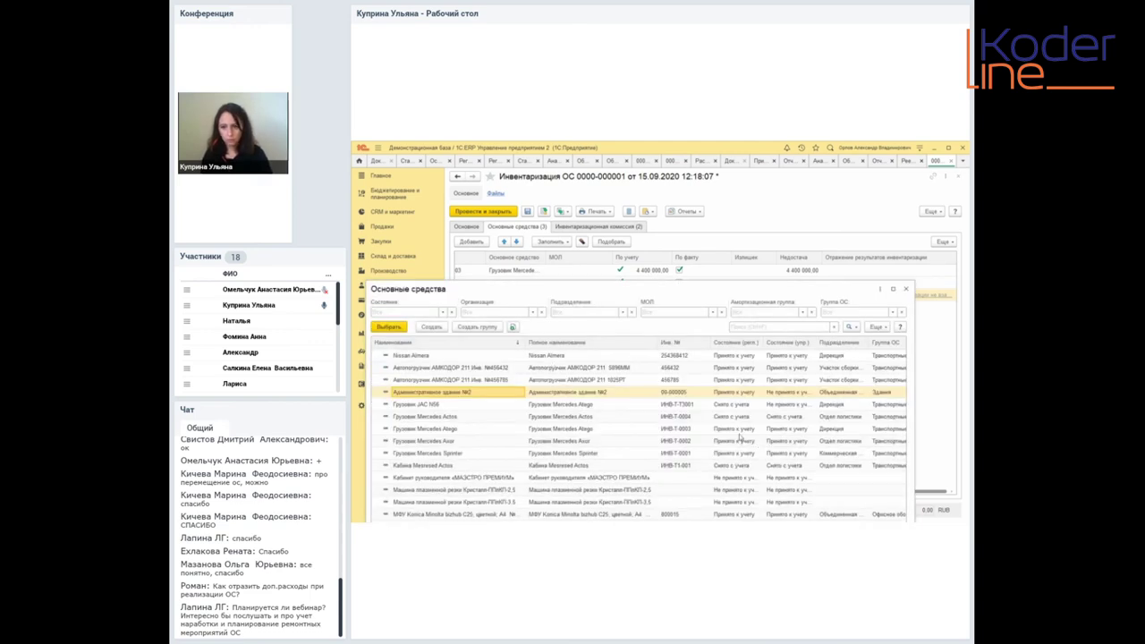
click(517, 312)
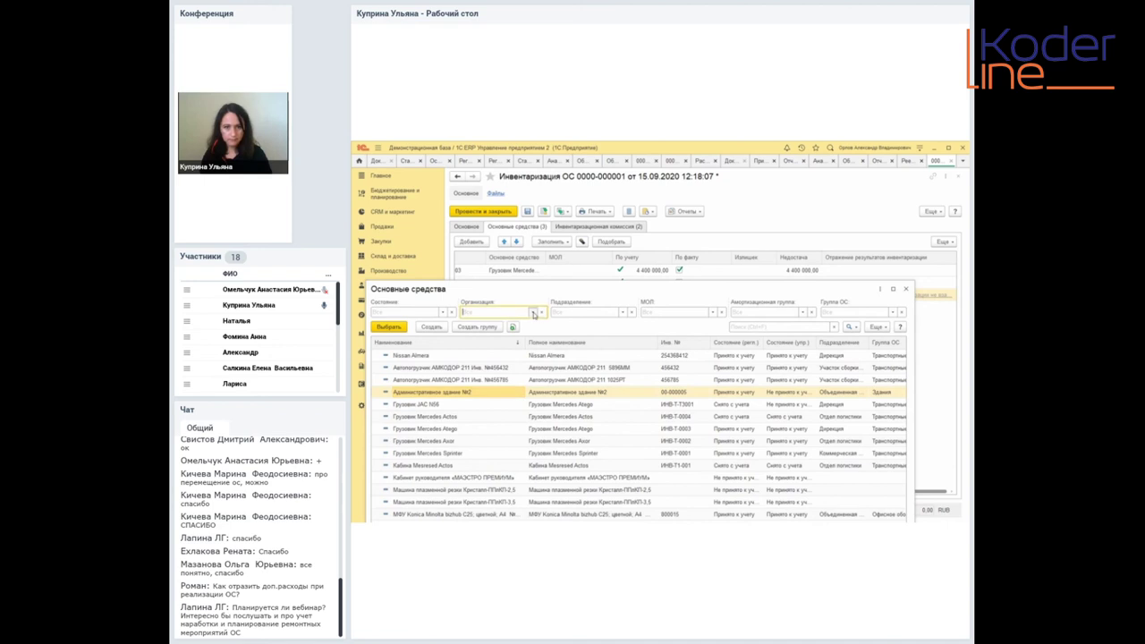
click(501, 335)
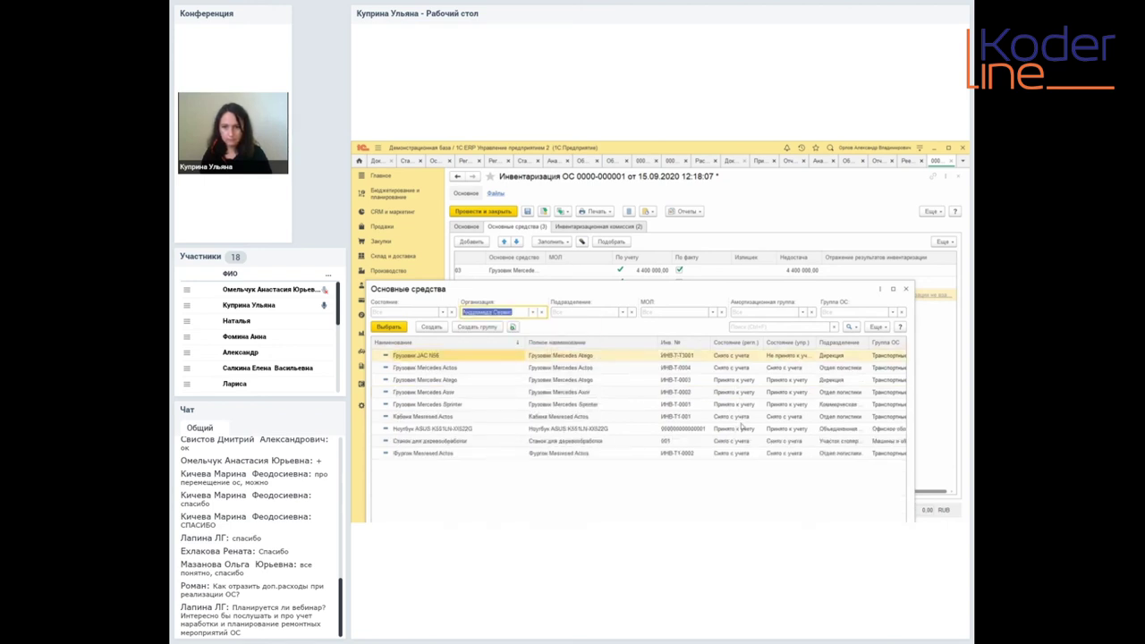
double_click(745, 418)
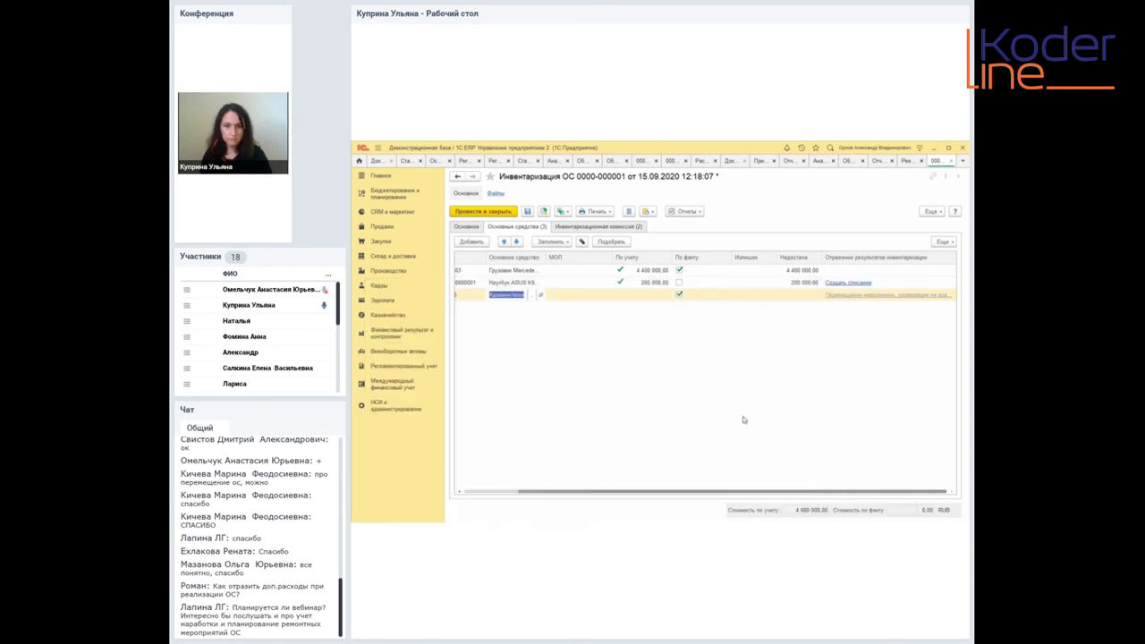
click(810, 296)
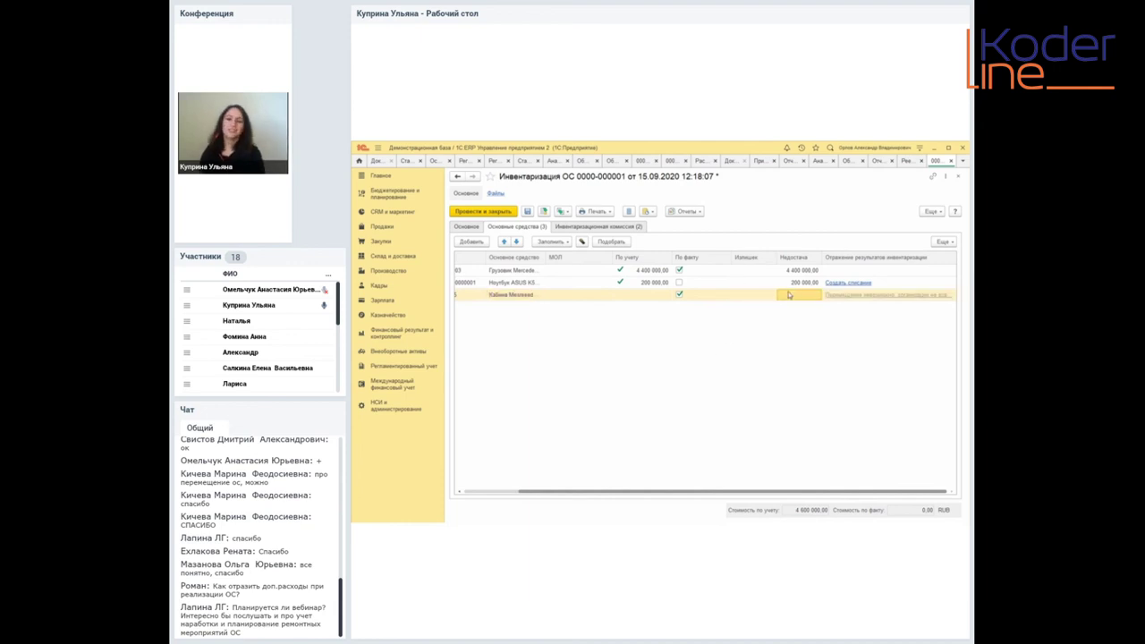
- Open a blank fixed asset card from the third row's asset selection list, and close the card and list without changing the row
drag(773, 493, 719, 493)
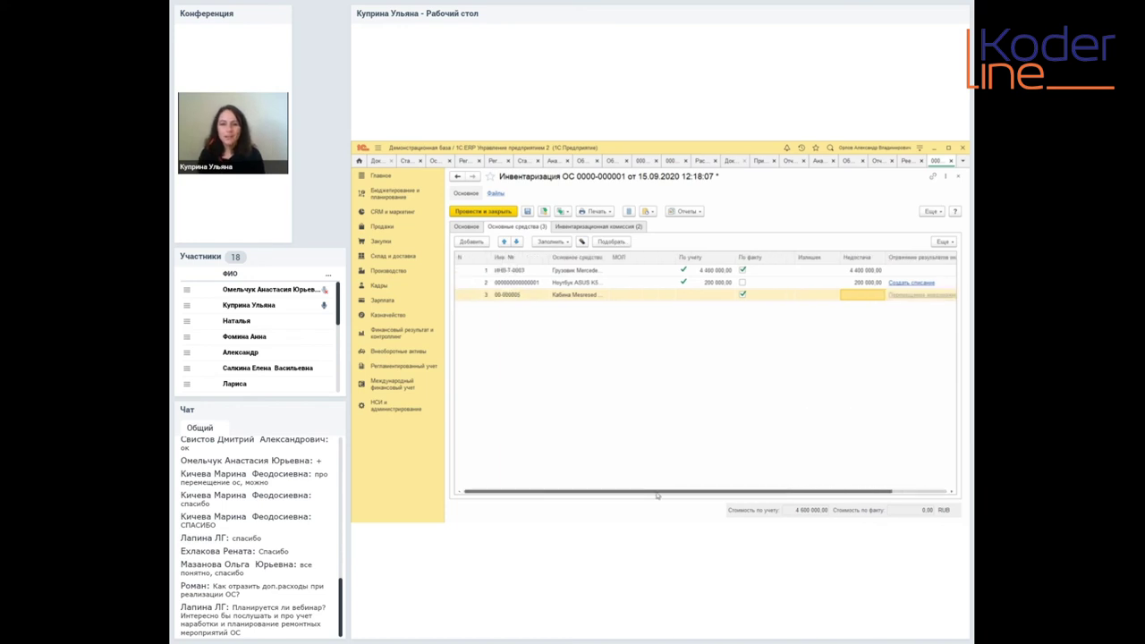
double_click(584, 295)
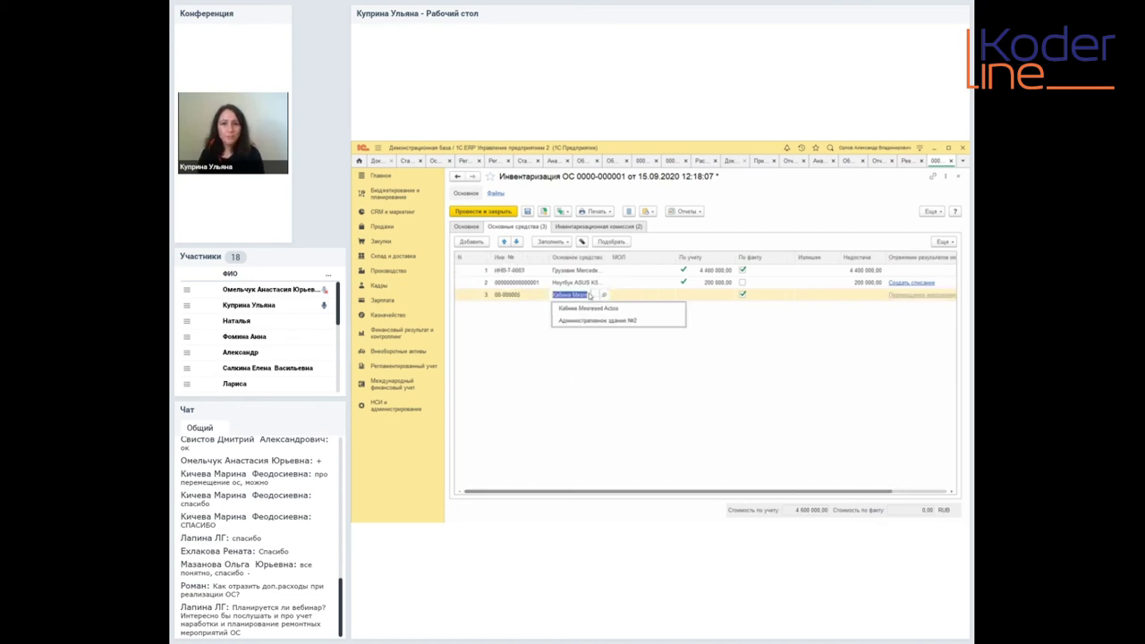
click(603, 295)
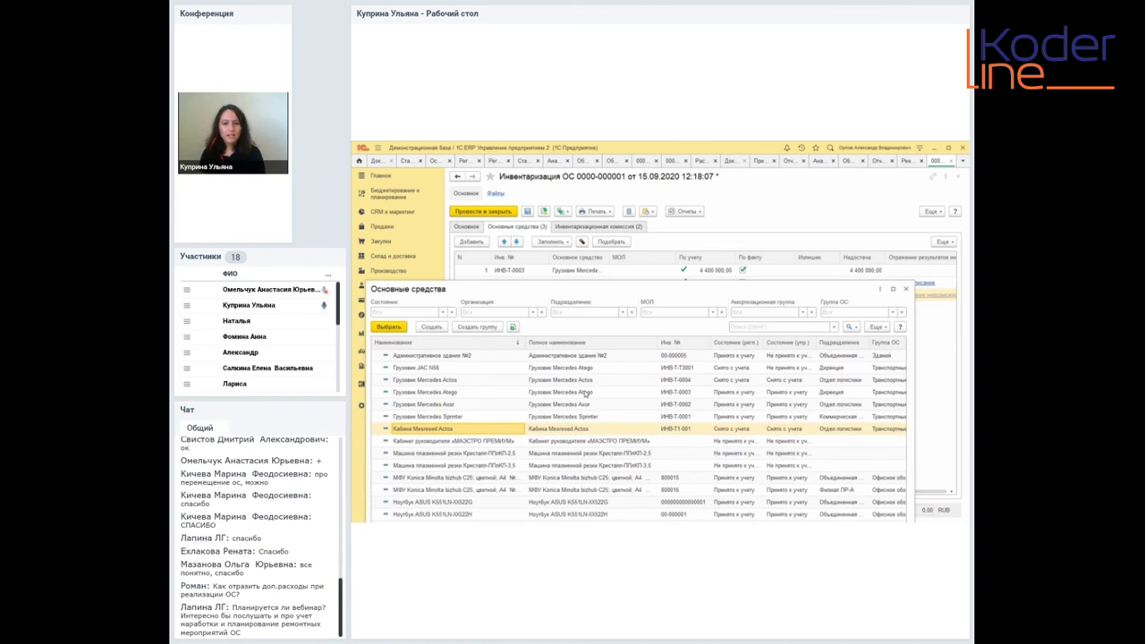
click(433, 327)
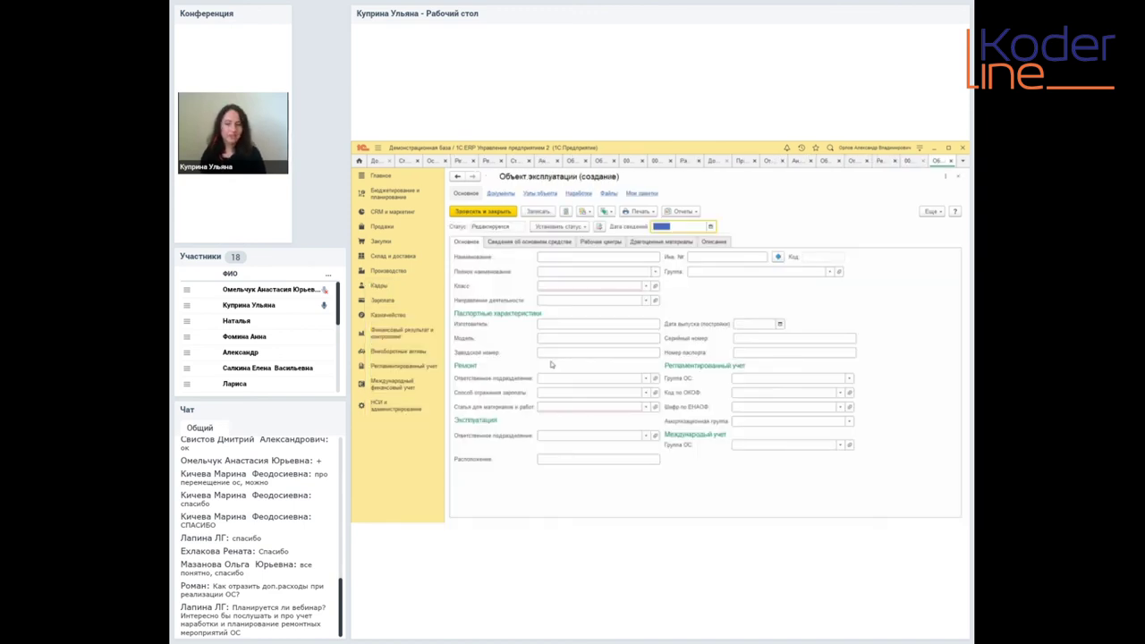
key(Escape)
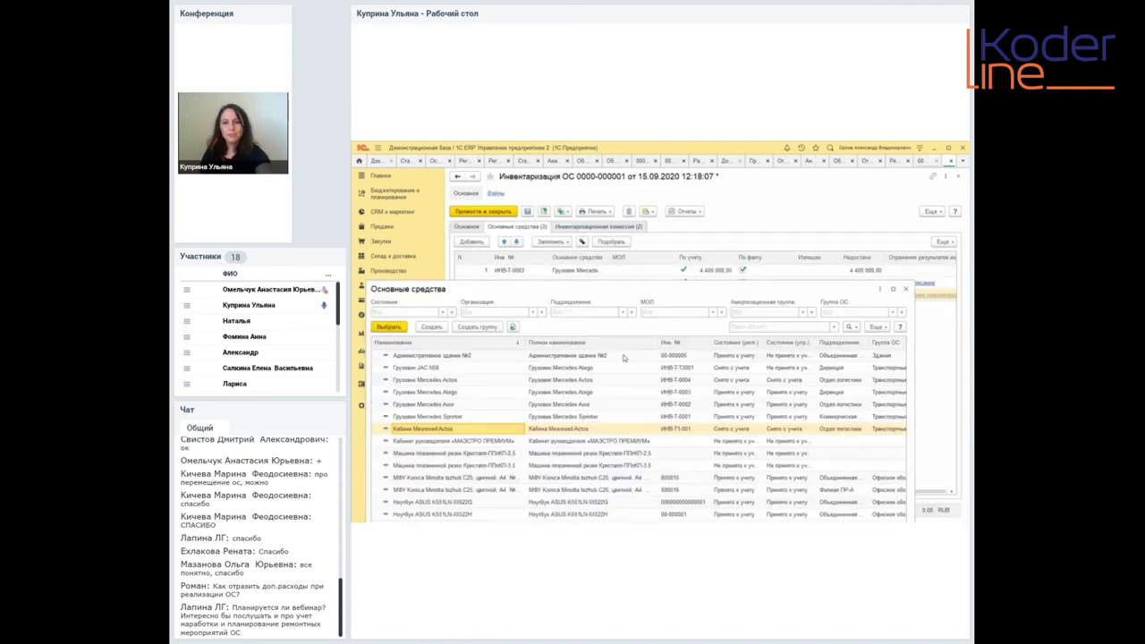
double_click(628, 359)
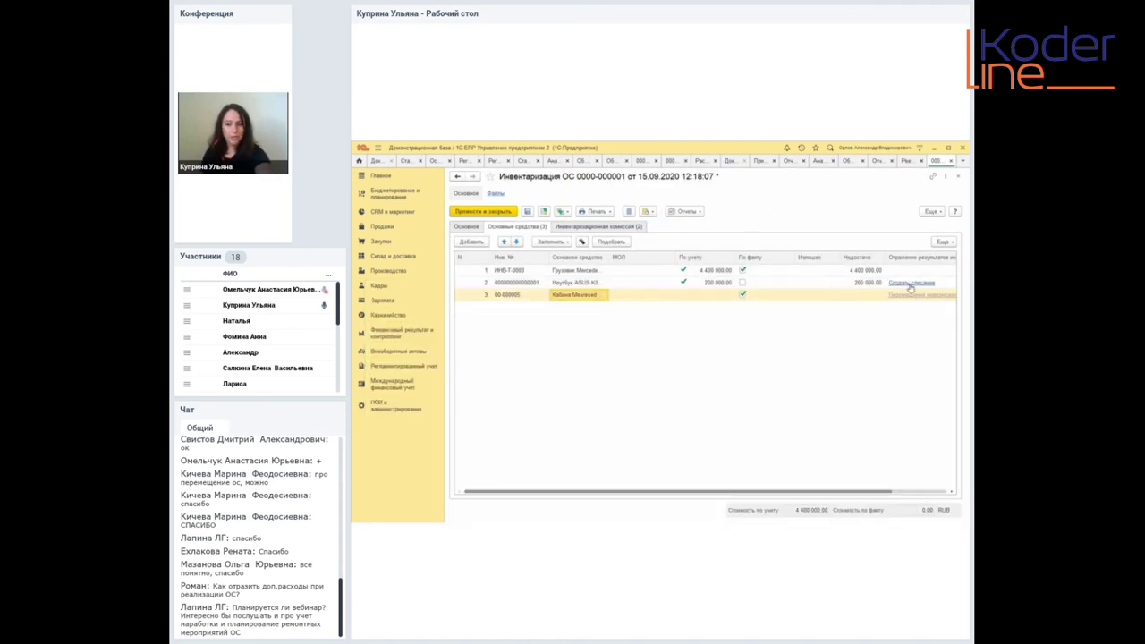
- Select the surplus field of the inventory's third row and switch to the webinar conference window in the browser
click(820, 296)
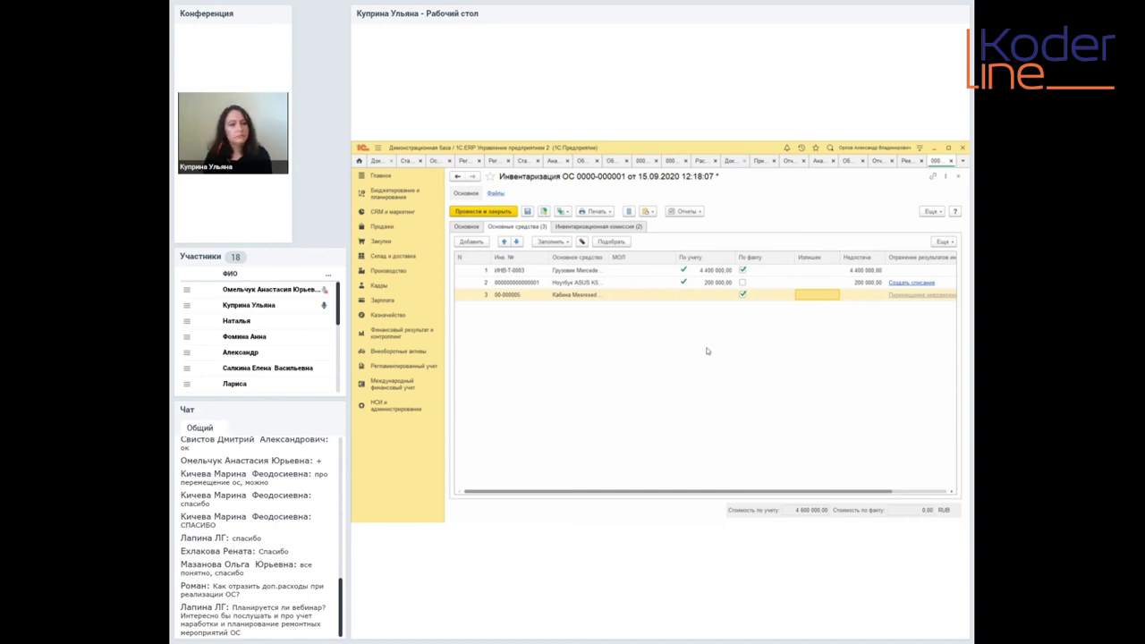
key(alt+Tab)
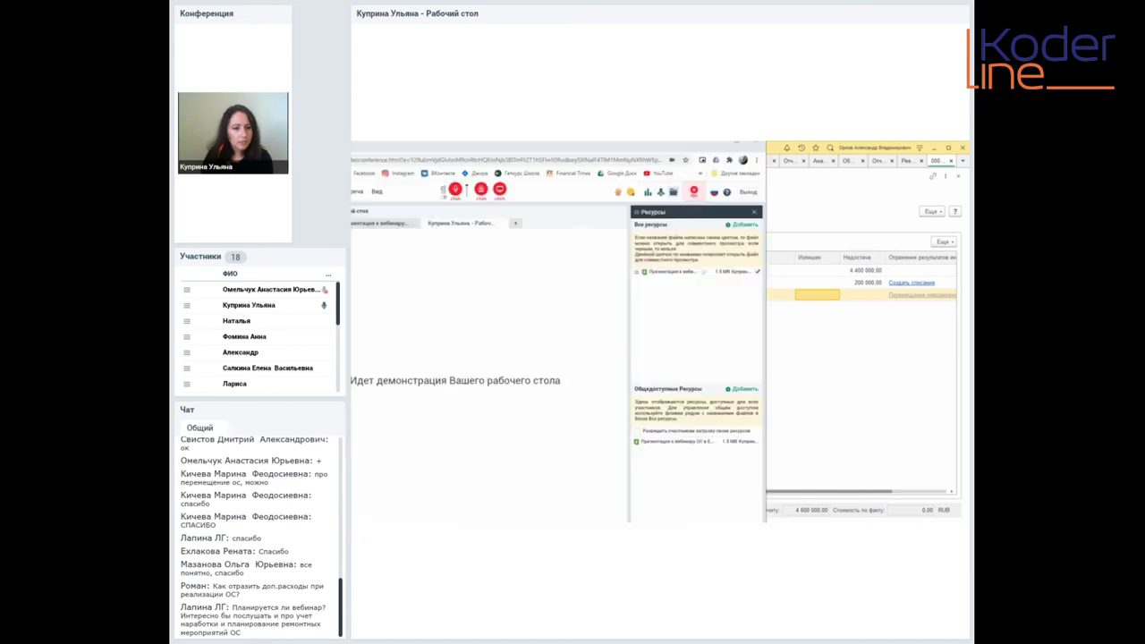